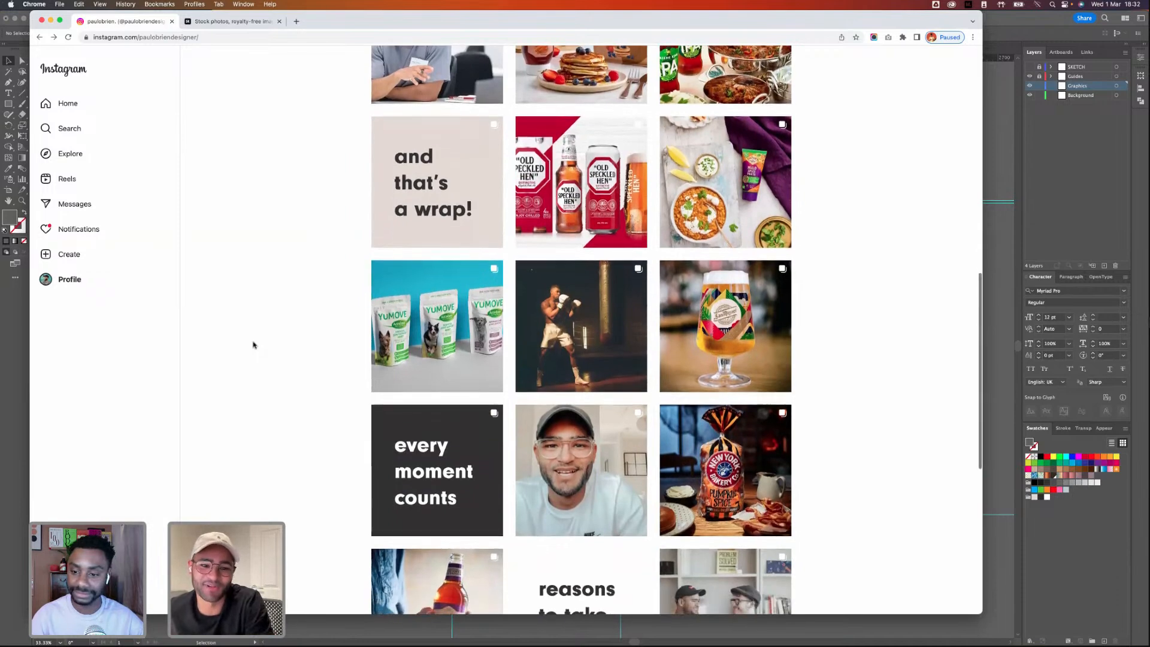
# - View the boxer post on the Instagram profile, going through its first four carousel images, and close it
pyautogui.click(605, 314)
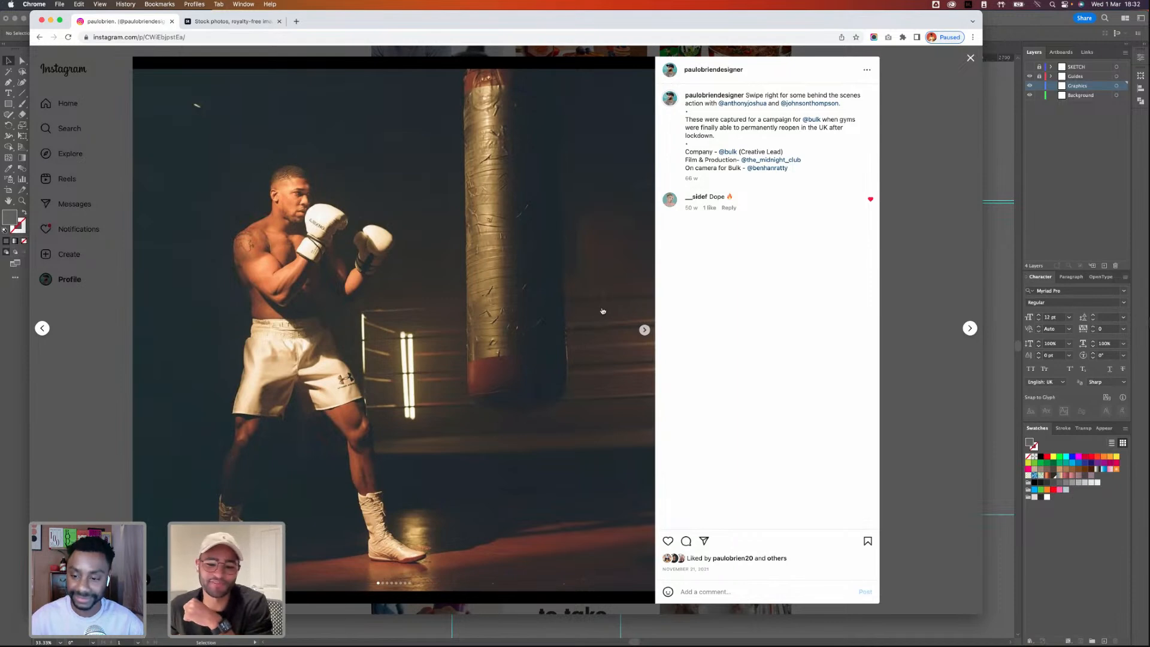
pyautogui.click(644, 333)
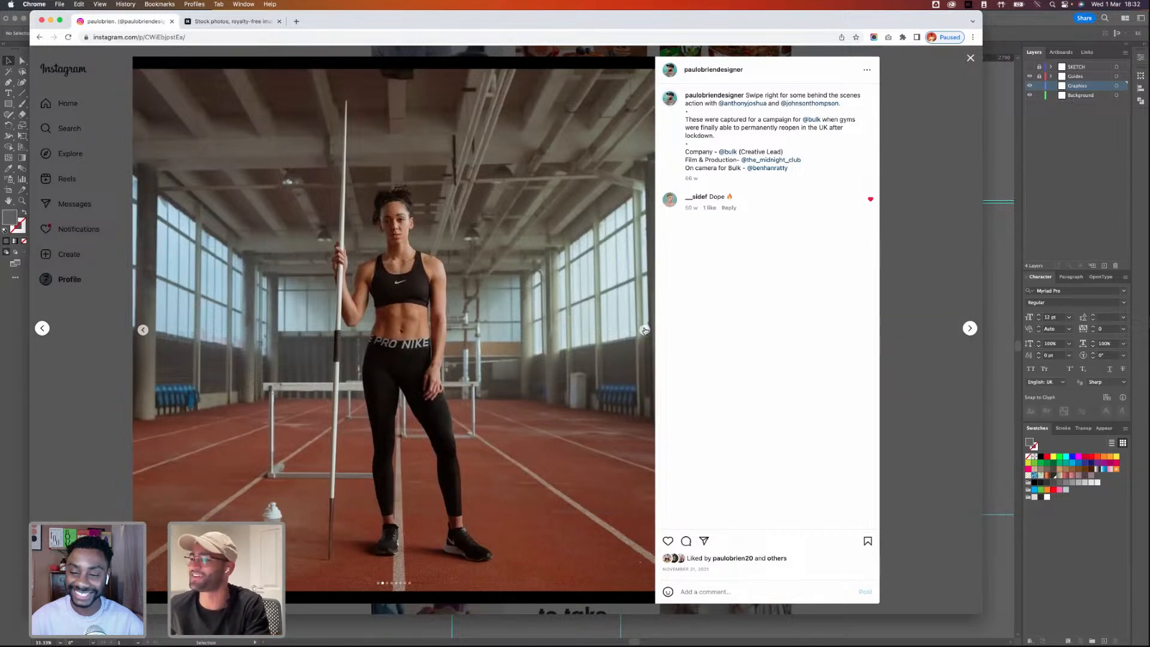
pyautogui.click(645, 330)
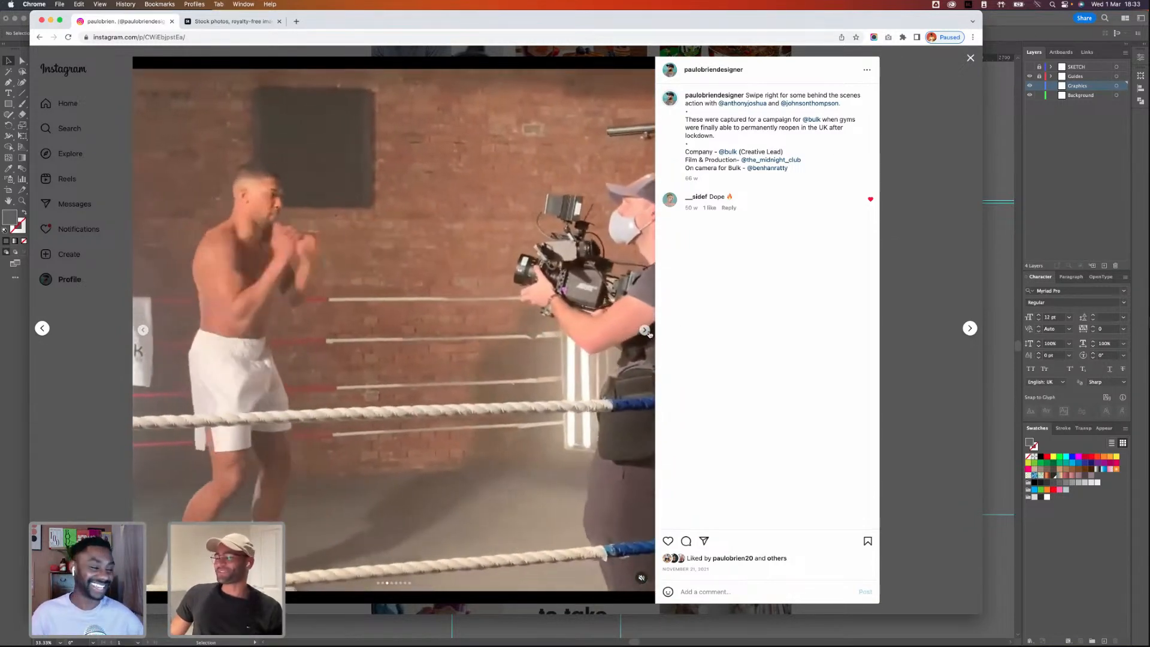
pyautogui.click(645, 331)
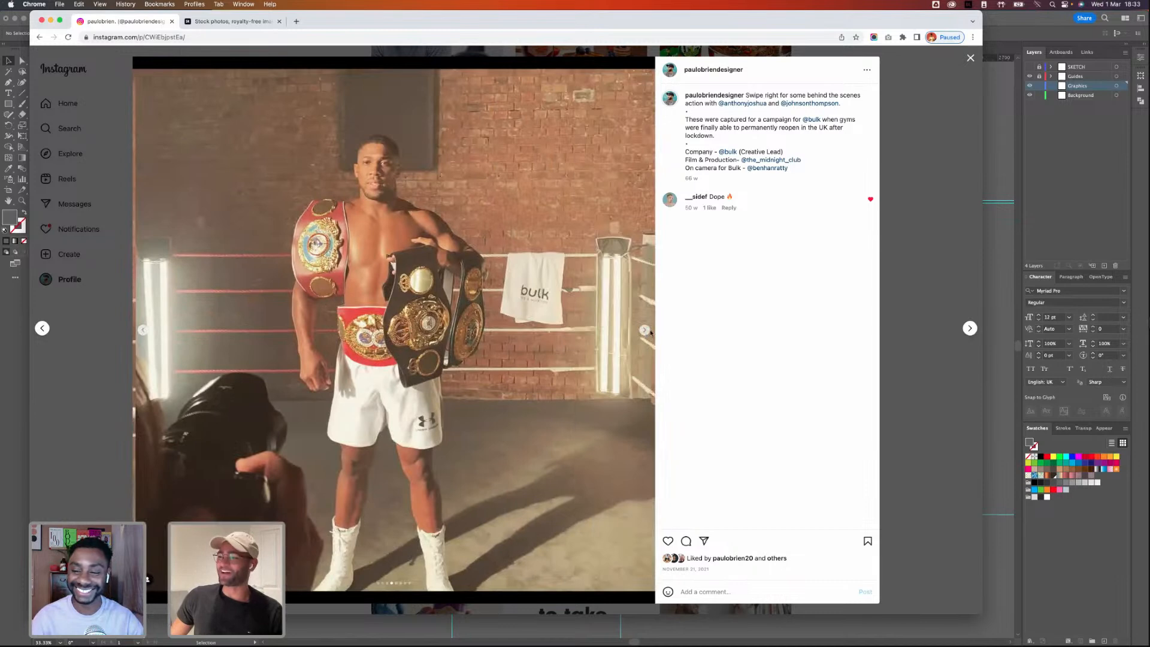
pyautogui.click(970, 57)
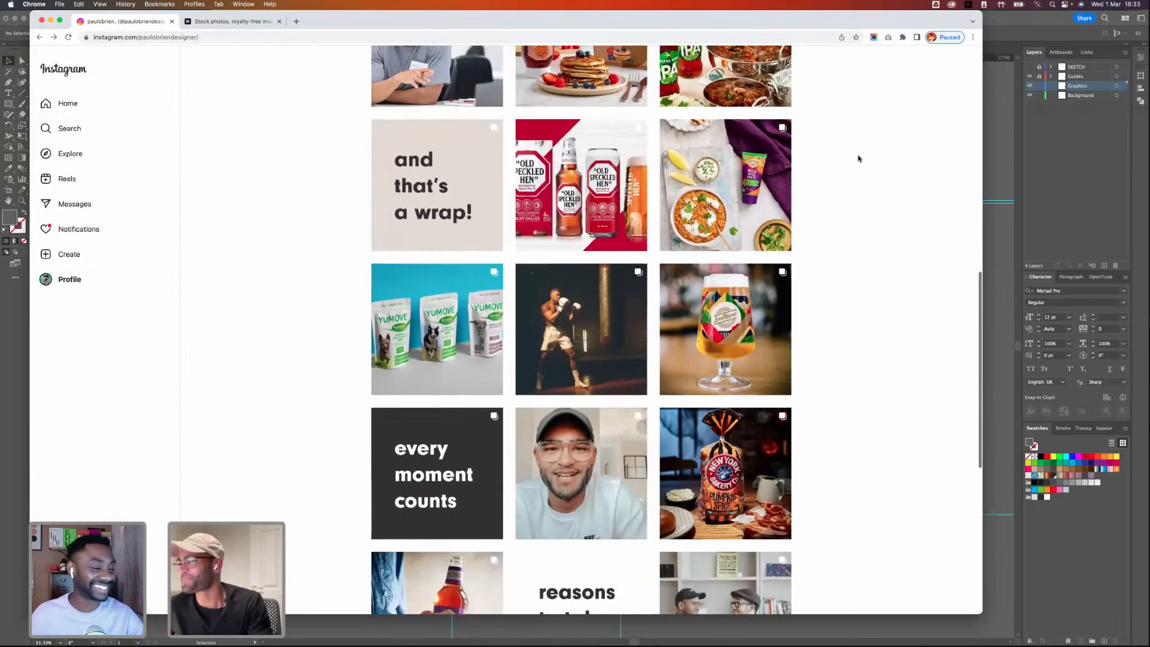
# - View the Byron burger wrapper post, examining the pickle illustrations up close and the first five carousel images, and close it
pyautogui.scroll(3, 858, 158)
pyautogui.scroll(5, 858, 158)
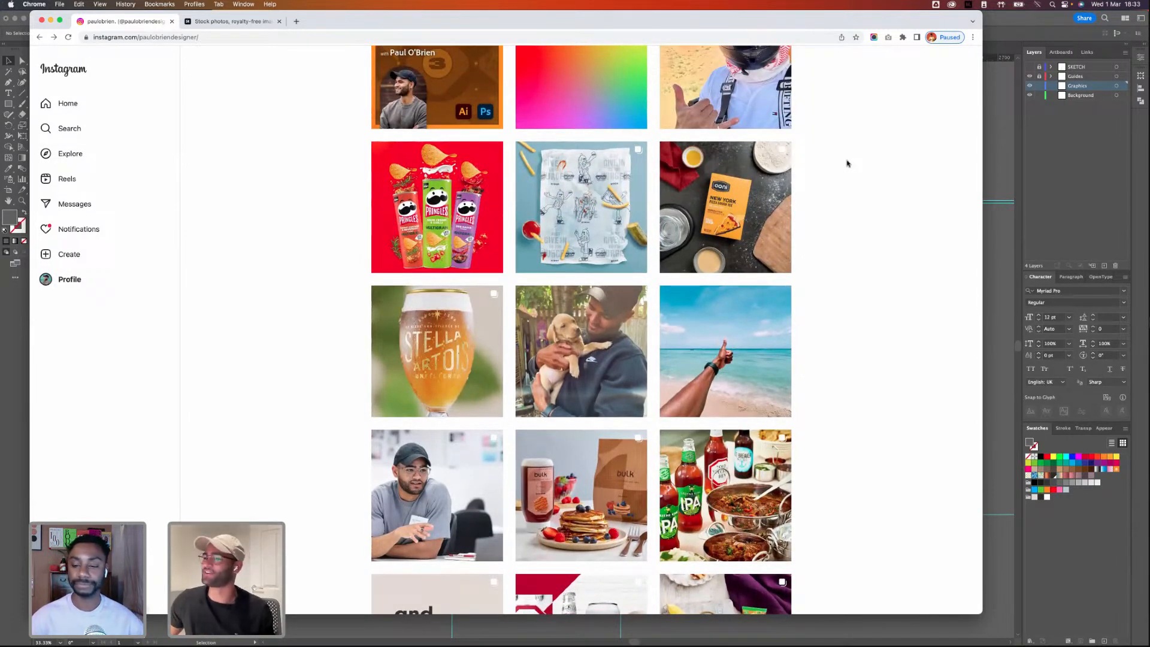
pyautogui.click(572, 187)
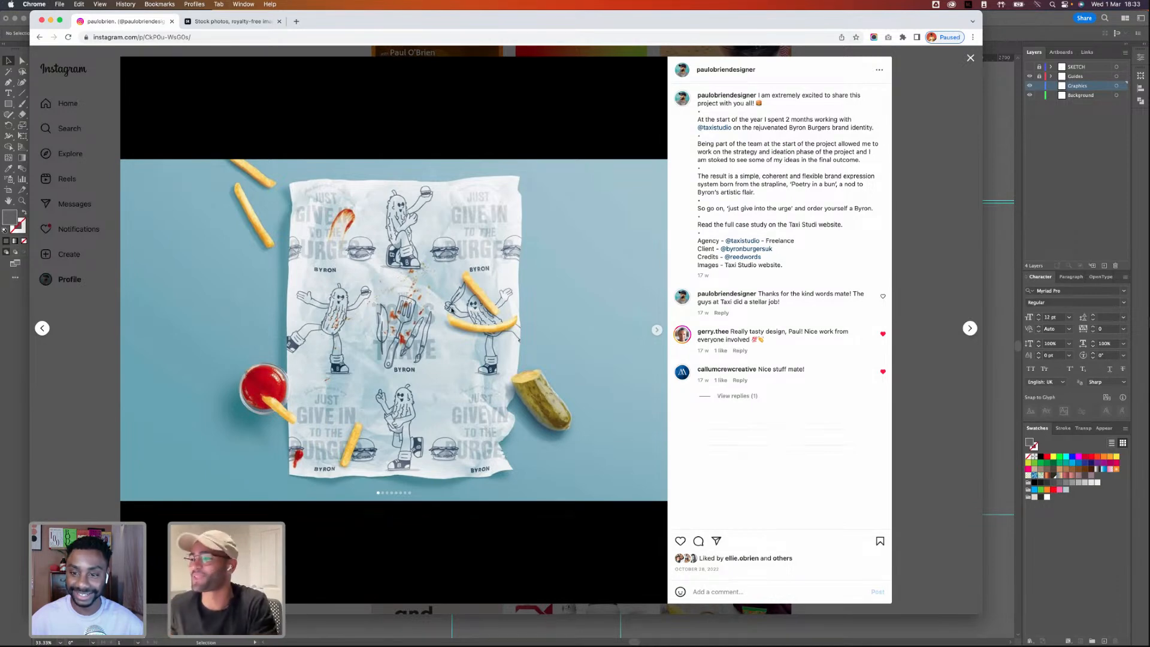
pyautogui.scroll(3, 551, 269)
pyautogui.scroll(-1, 575, 270)
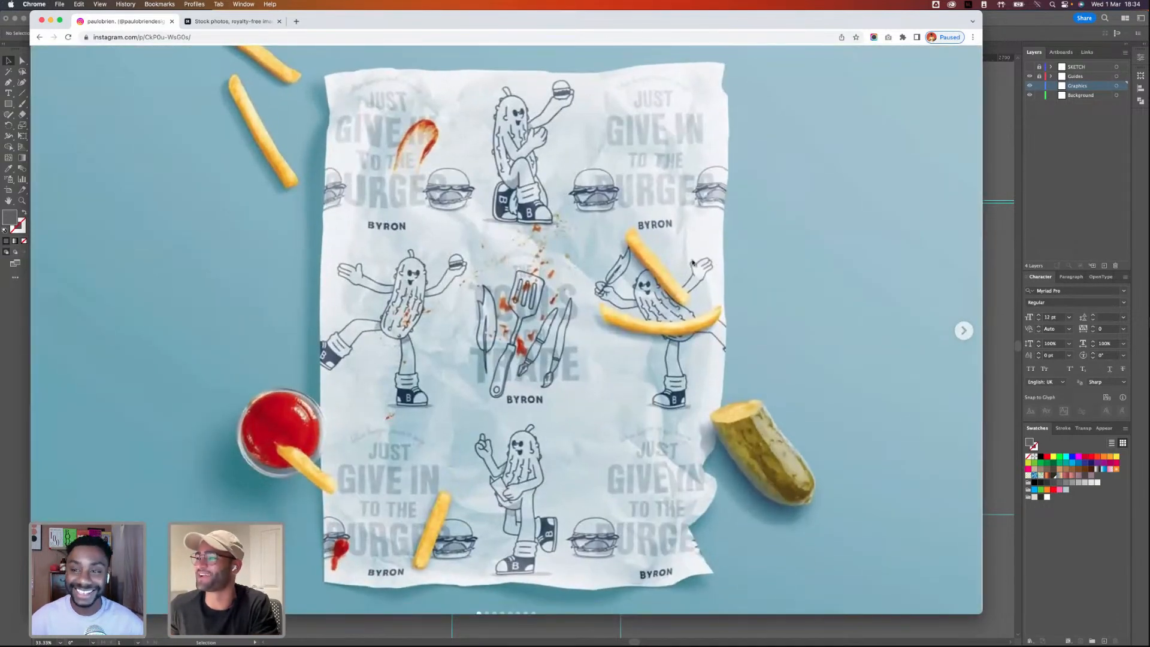
pyautogui.scroll(1, 732, 260)
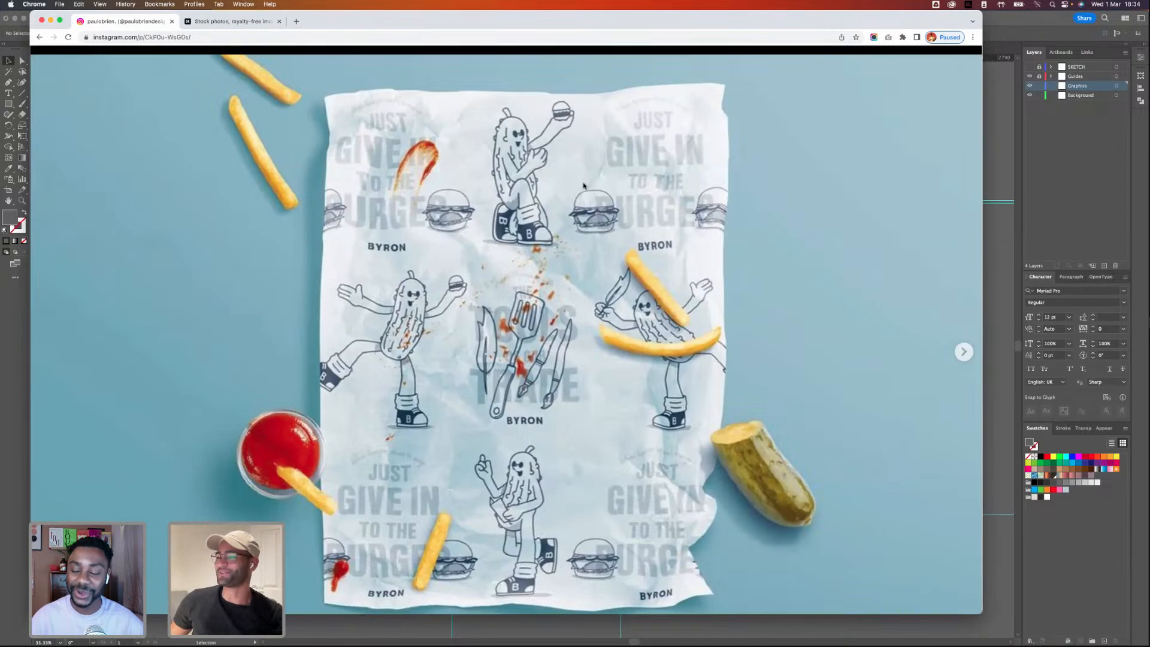
pyautogui.scroll(-3, 556, 187)
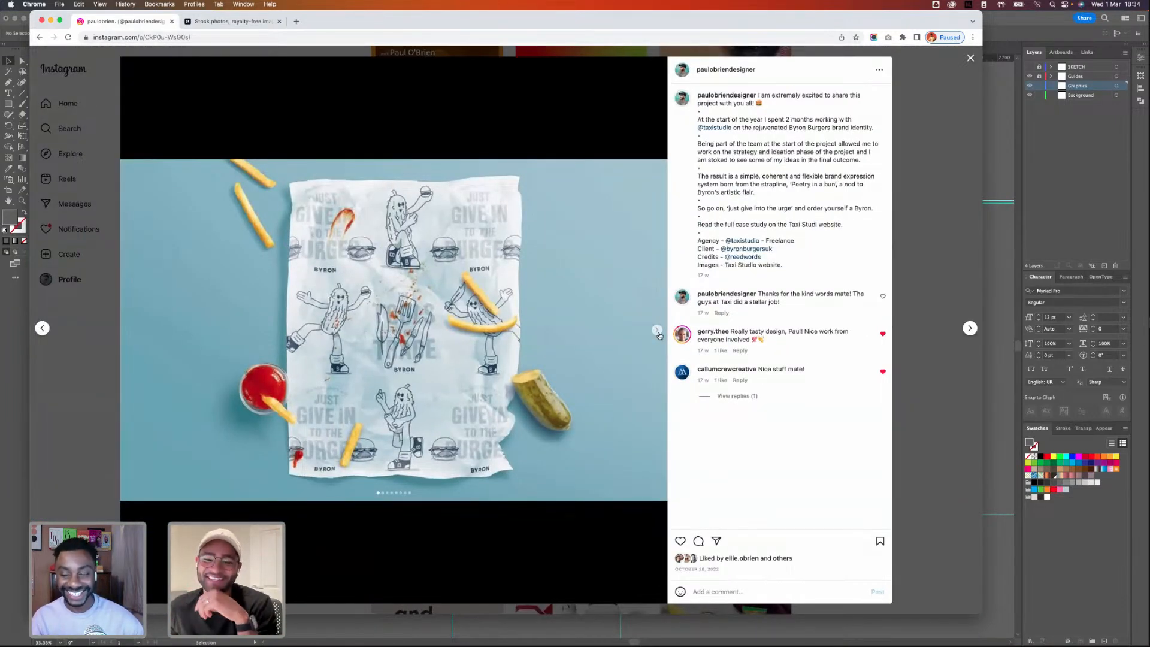
pyautogui.click(657, 330)
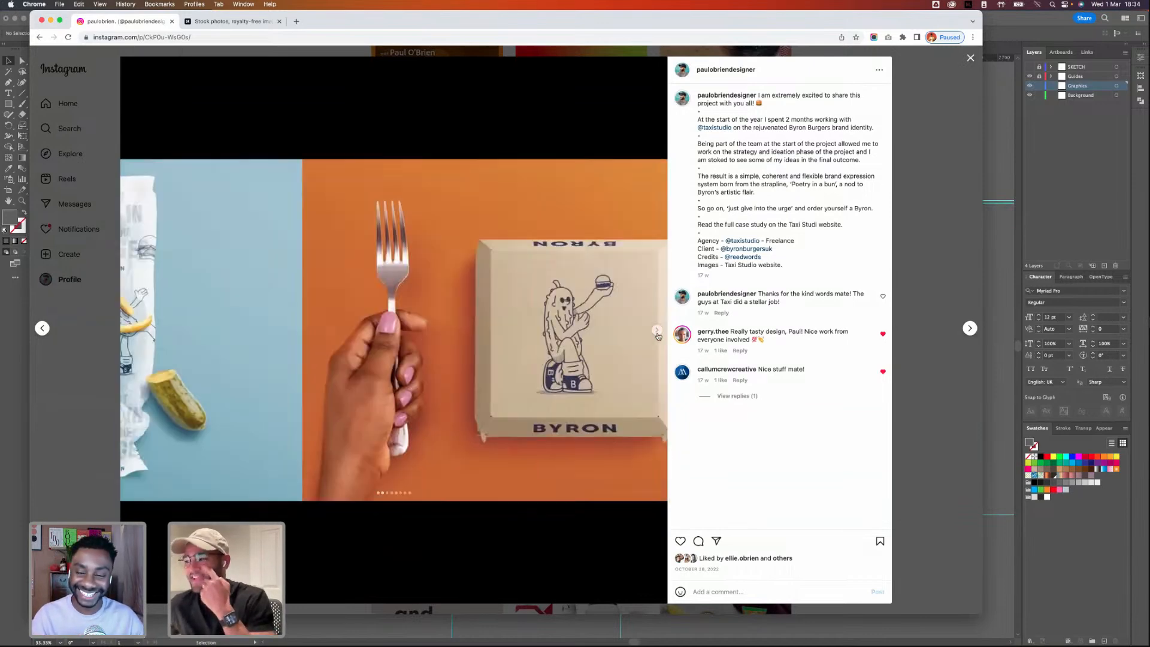
pyautogui.click(657, 330)
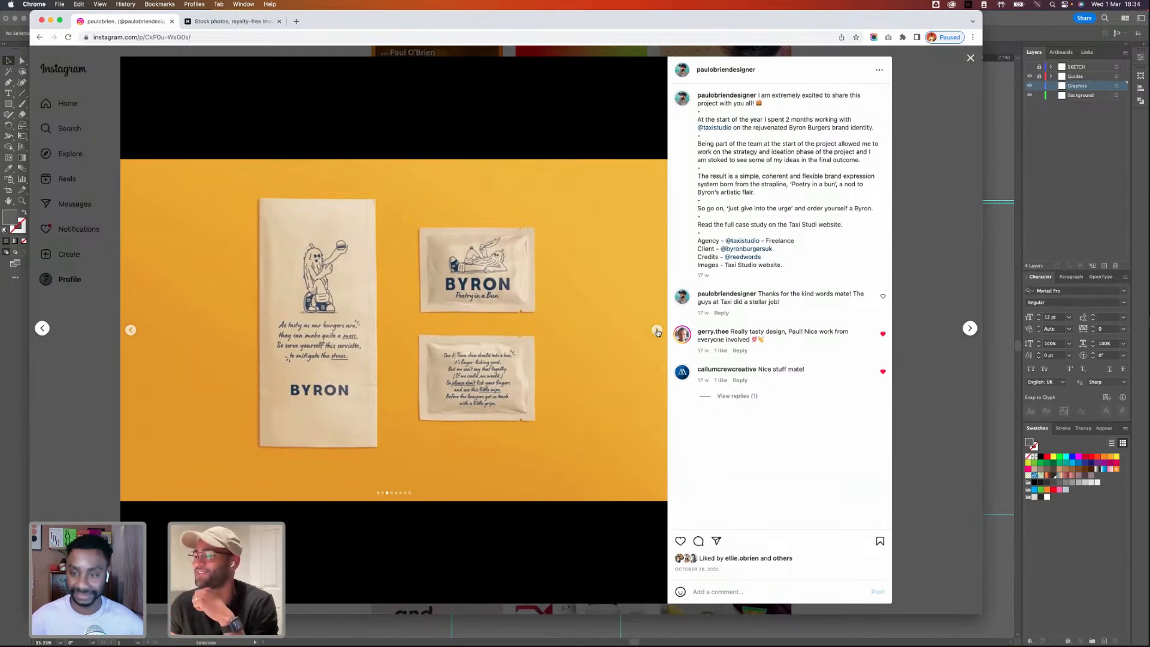
pyautogui.click(657, 331)
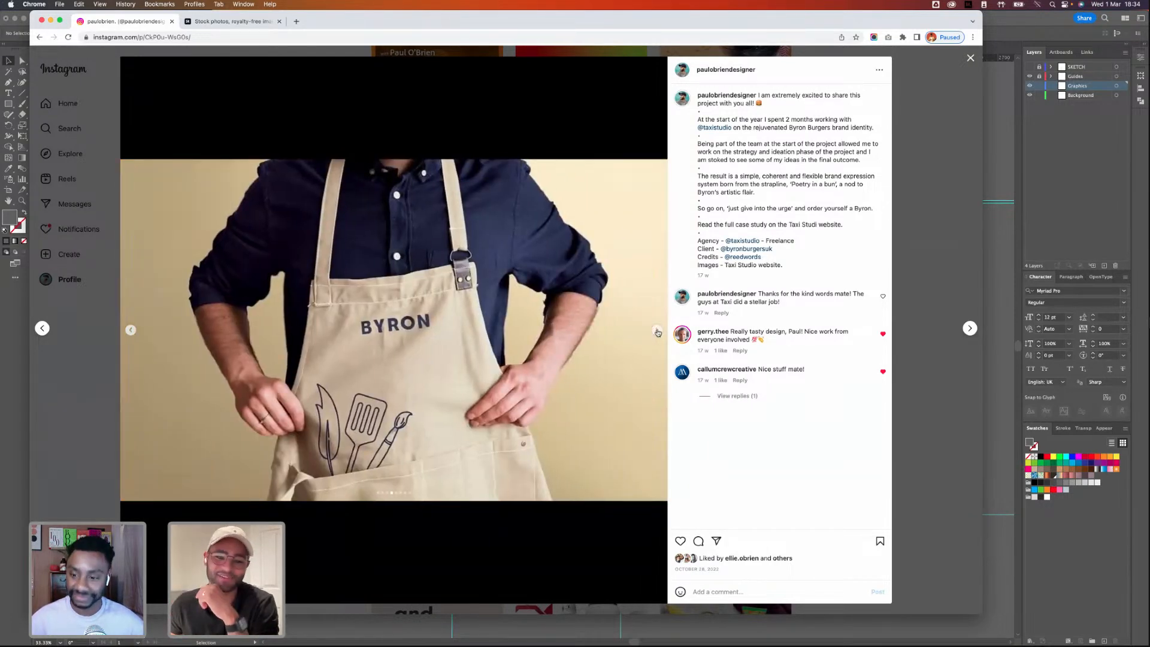
pyautogui.click(657, 331)
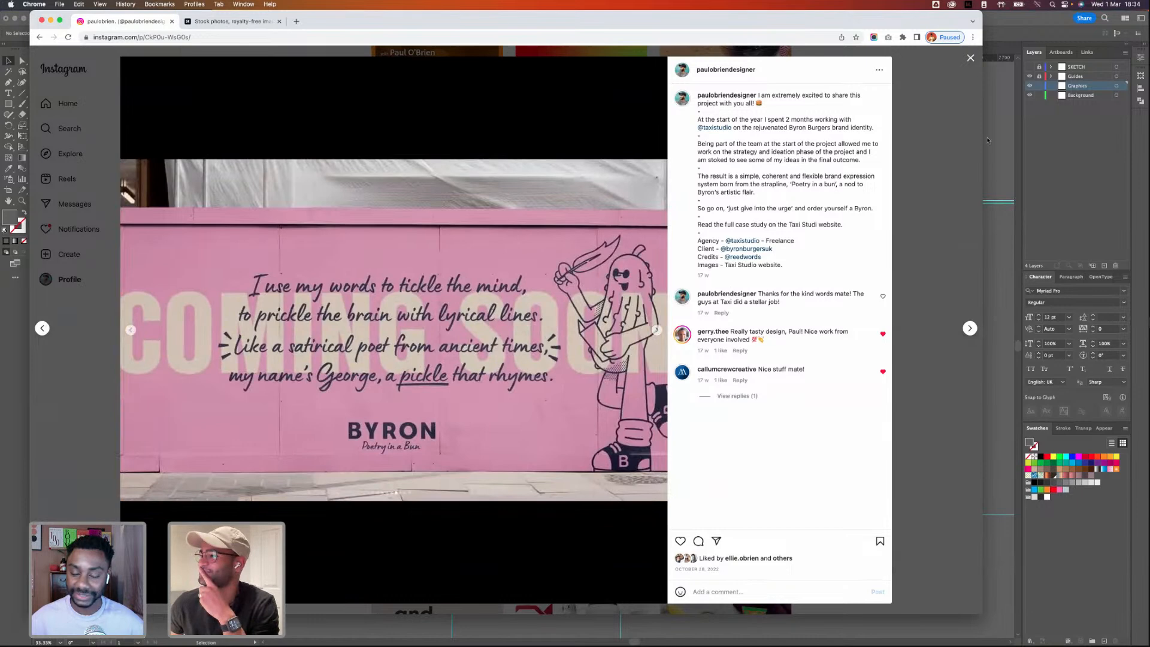
pyautogui.click(930, 246)
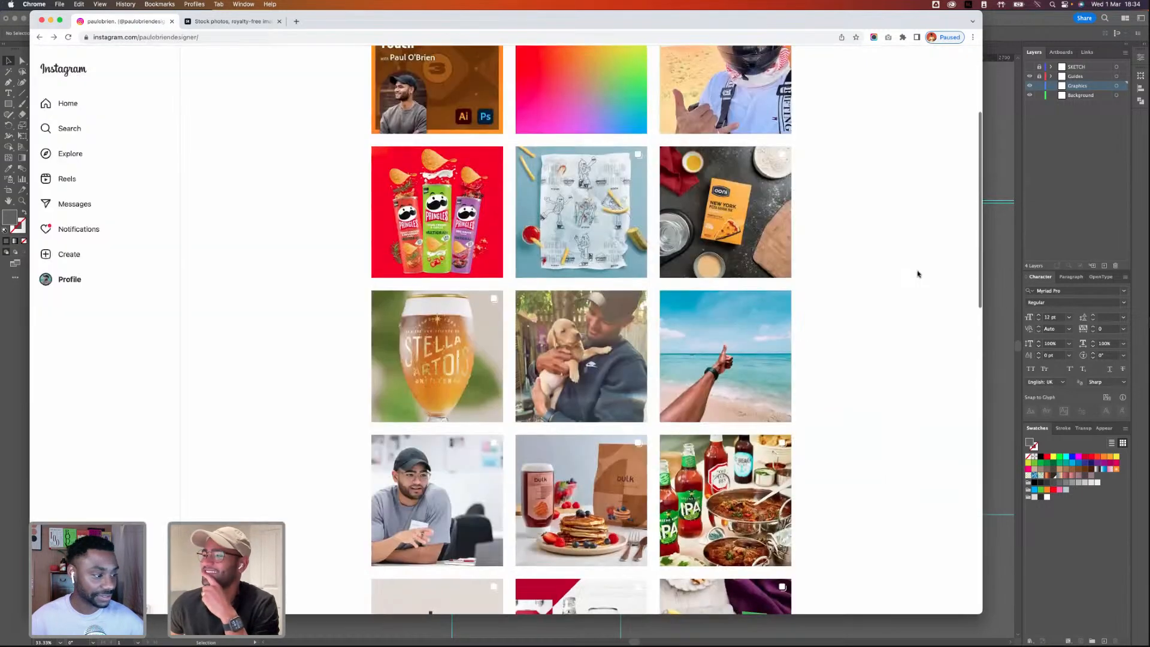
# - Switch to the coffee document in Illustrator and show the SKETCH layer
pyautogui.scroll(1, 916, 274)
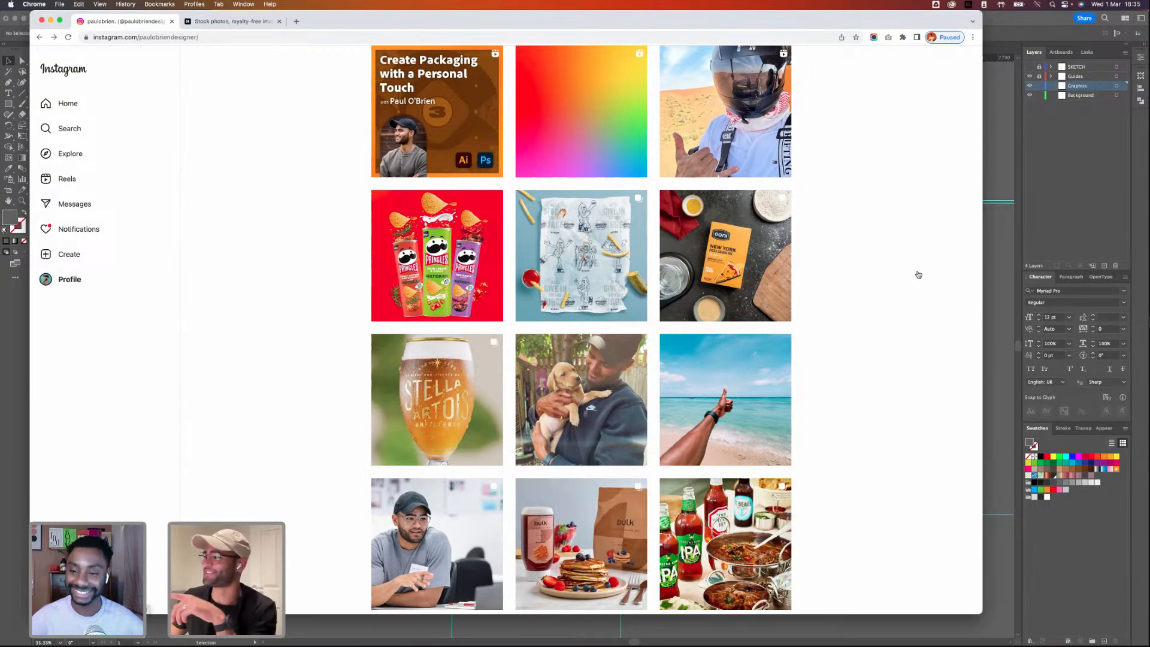
pyautogui.scroll(1, 866, 280)
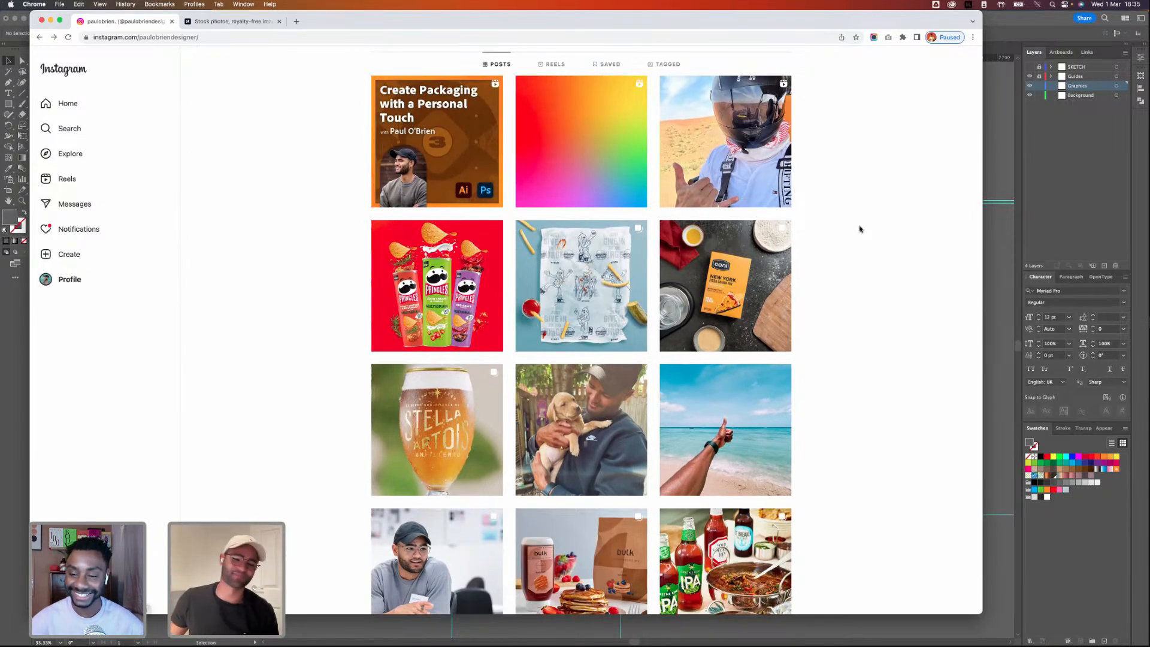
pyautogui.click(51, 20)
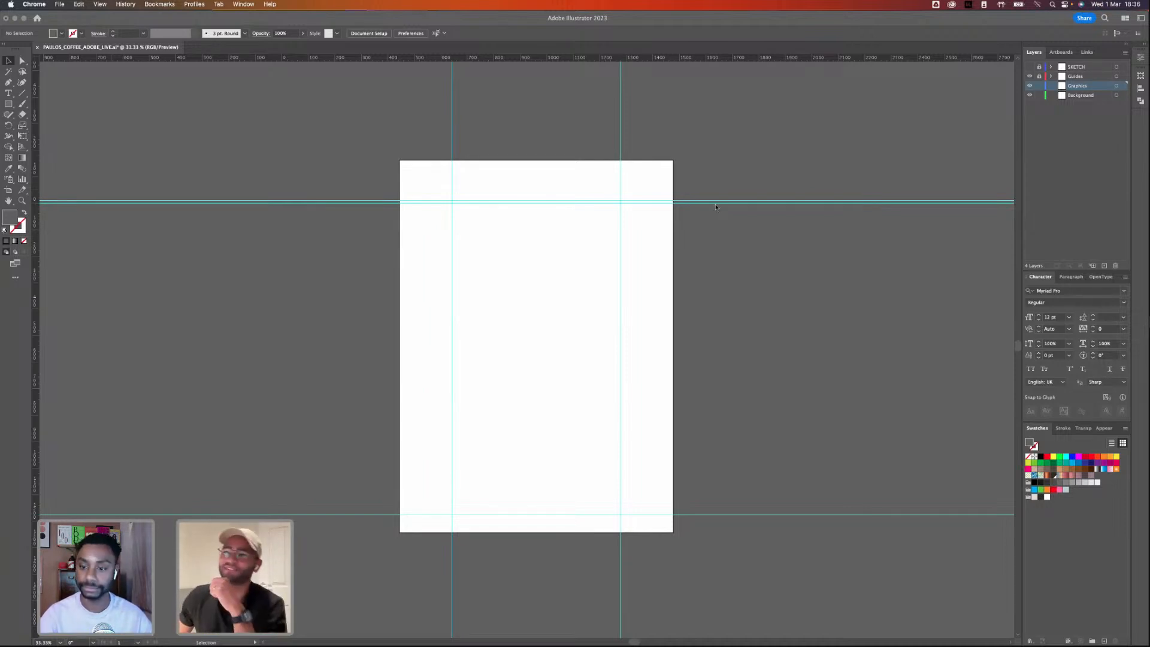
pyautogui.click(1029, 66)
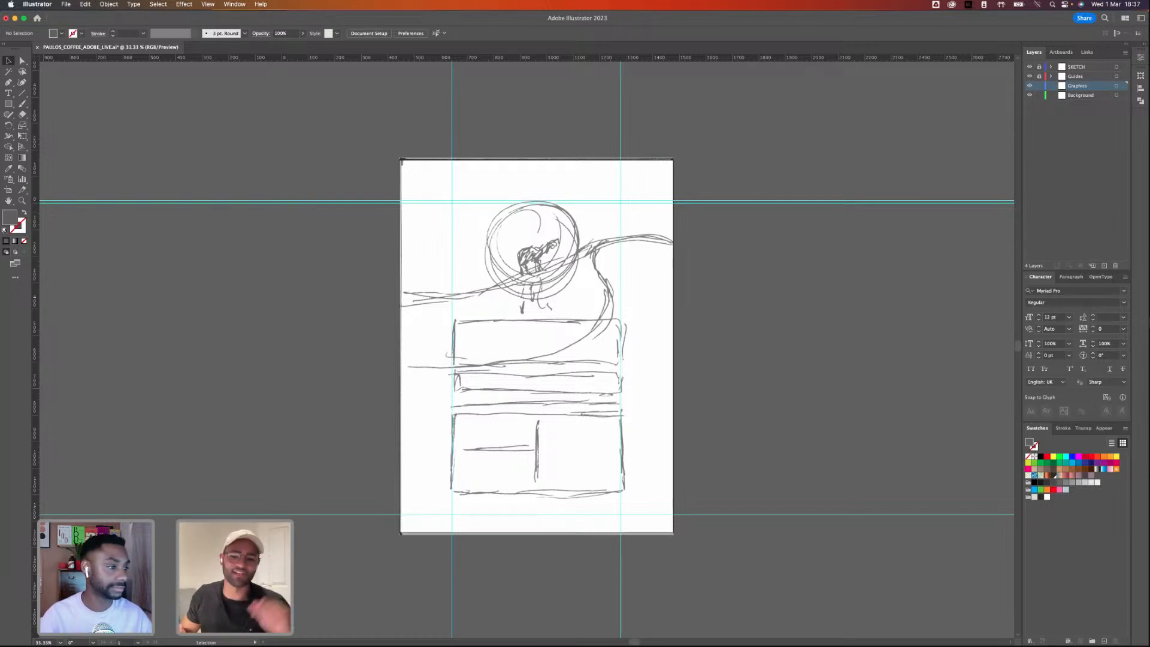
# - Open Coffee_Pouch_Visual.psd in Photoshop from the PSDs folder inside LINKS and shift the program window slightly to fit the display
pyautogui.press('super+Tab')
pyautogui.click(452, 156)
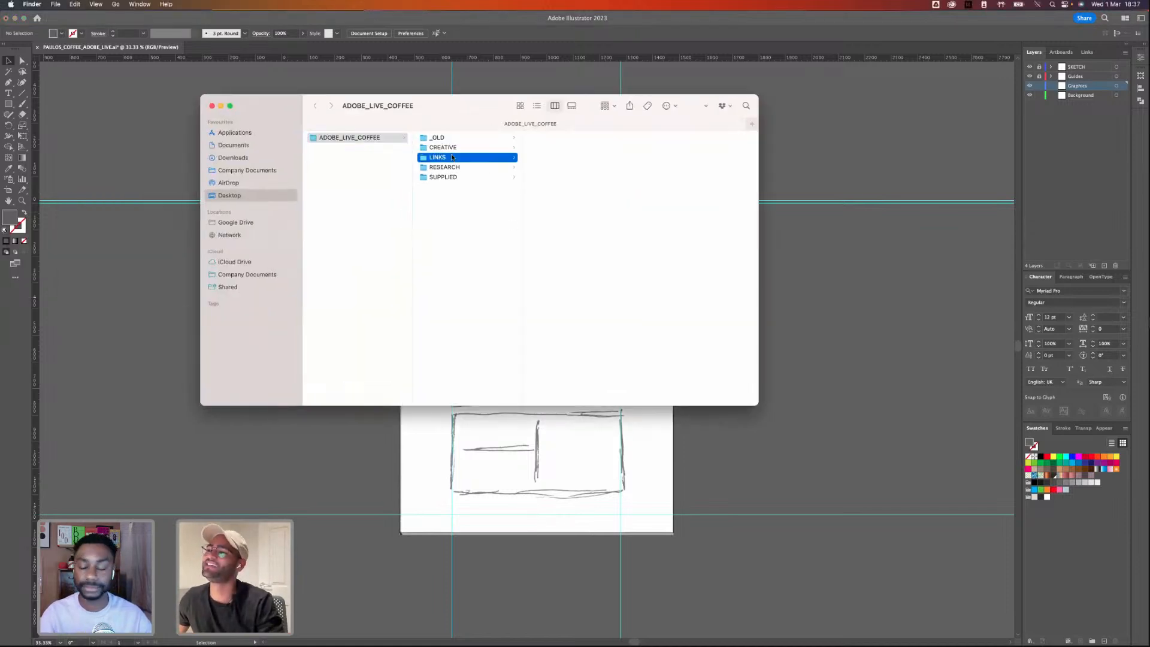
pyautogui.click(568, 147)
pyautogui.click(569, 138)
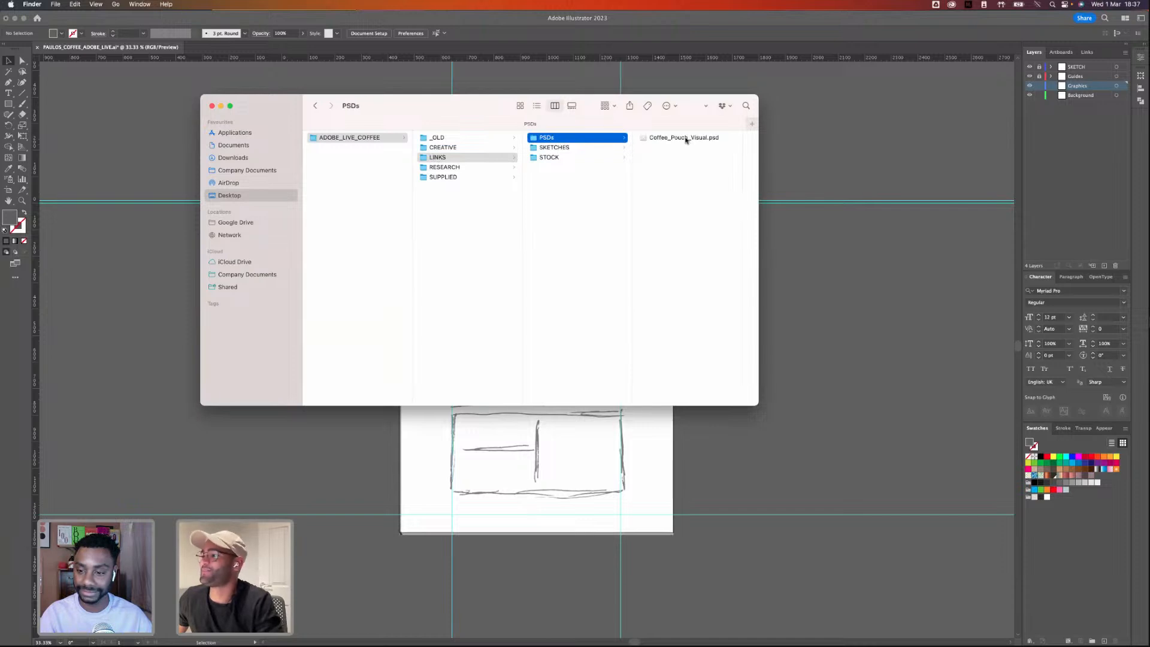
pyautogui.doubleClick(686, 138)
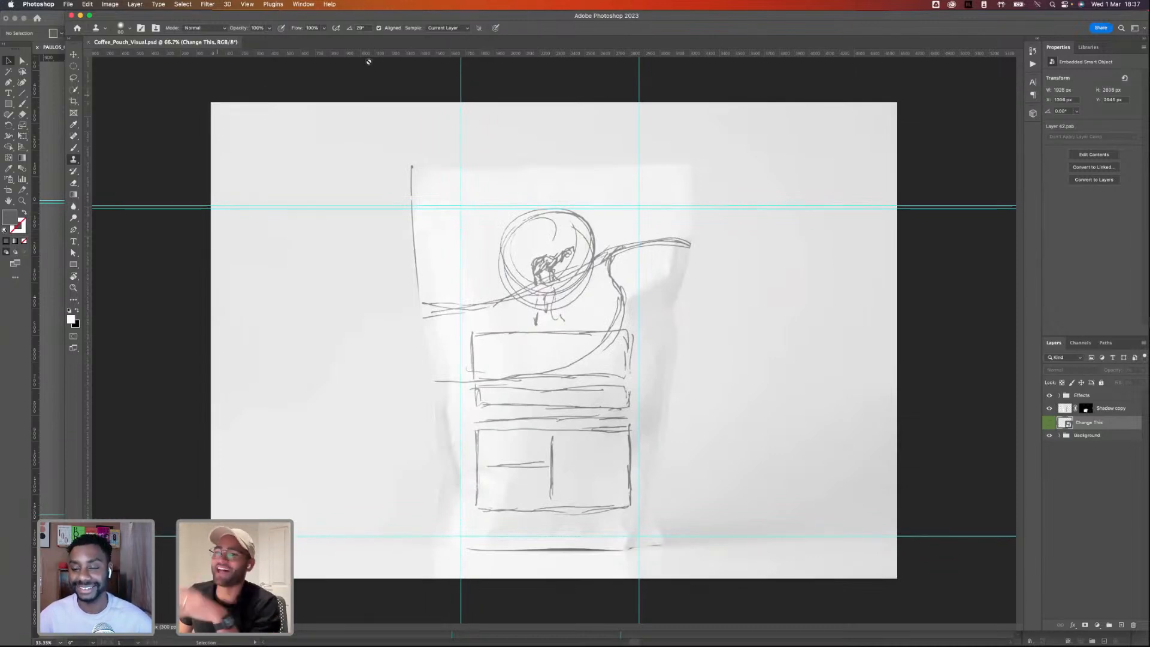
pyautogui.moveTo(699, 16); pyautogui.dragTo(667, 16)
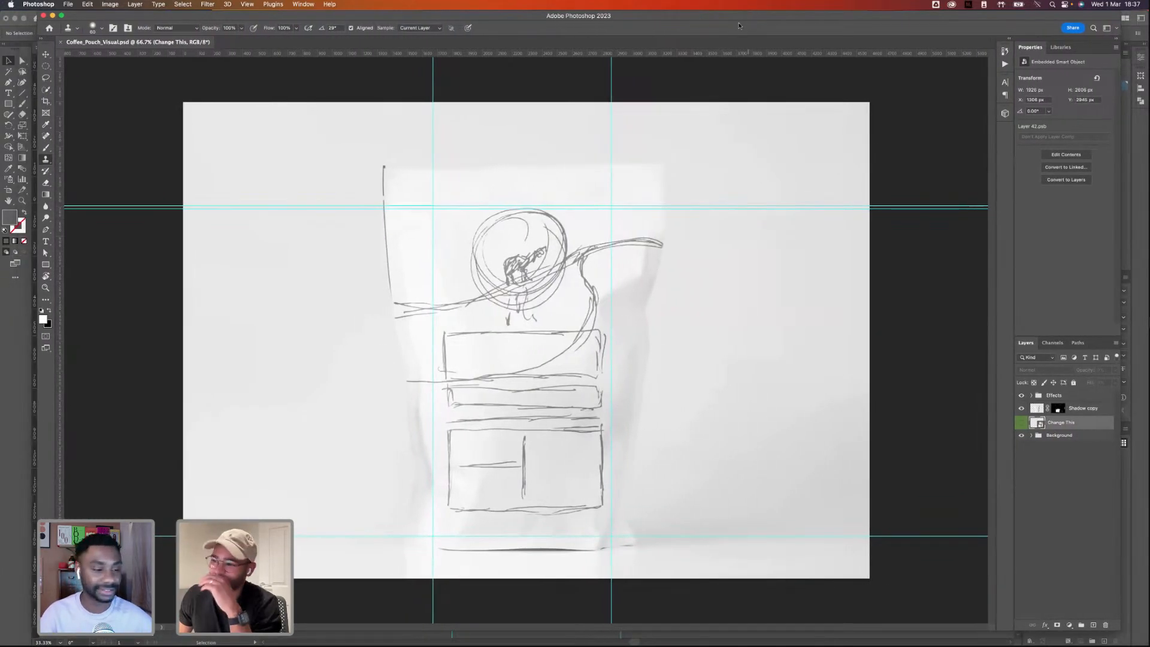
# - Compare the flat sketch in Illustrator with the pouch mockup in Photoshop, ending in Illustrator
pyautogui.press('super+Tab')
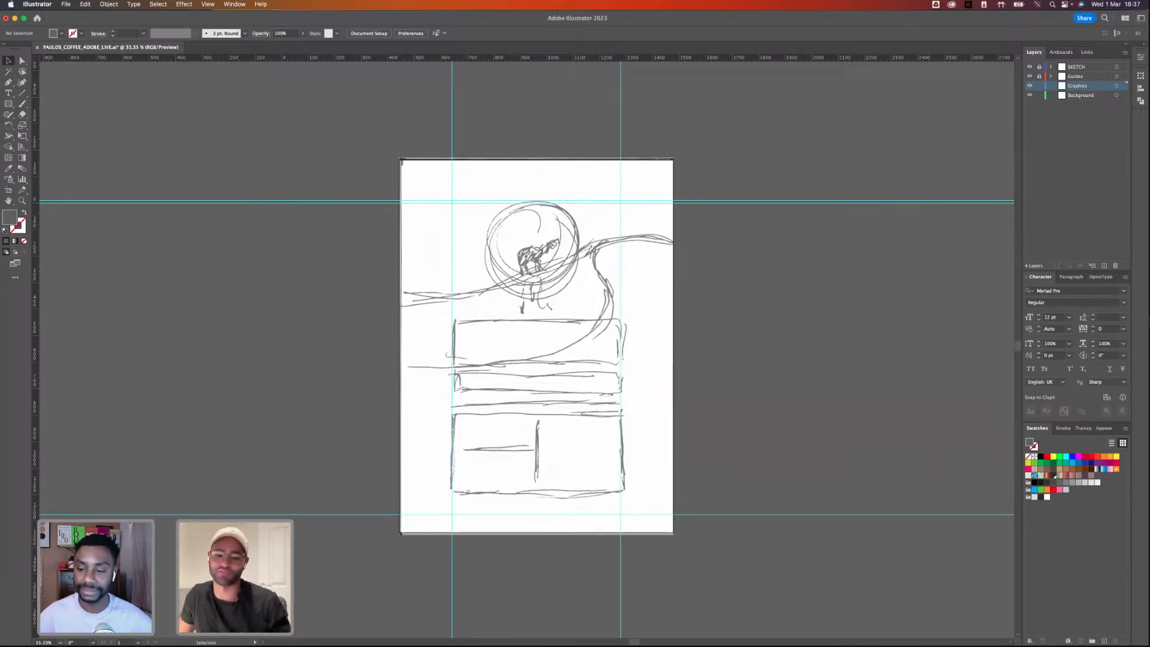
pyautogui.press('super+Tab')
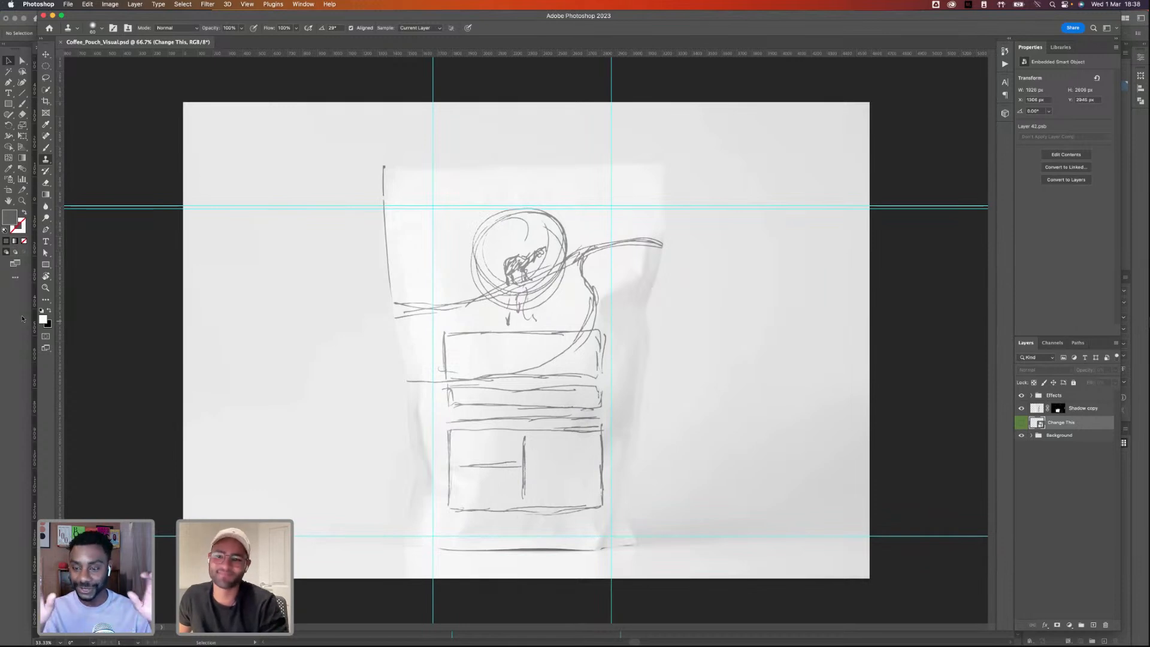
pyautogui.press('super+Tab')
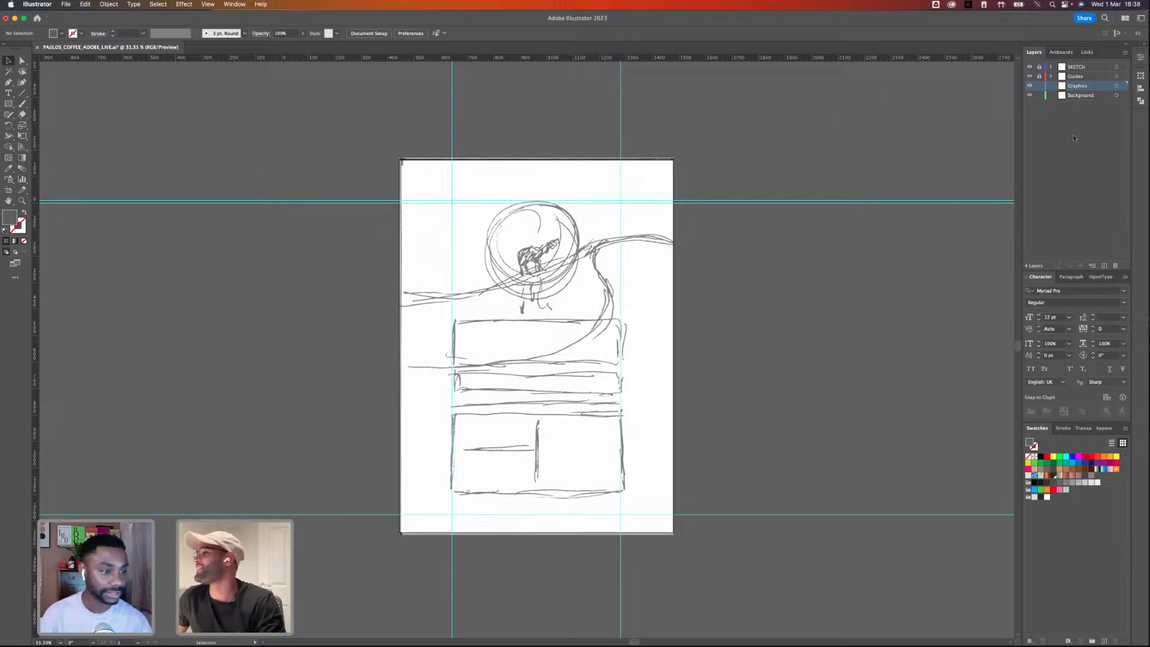
# - Draw a filled circle about 344 px in diameter on the Background layer and align it with the sketched circle
pyautogui.click(1096, 97)
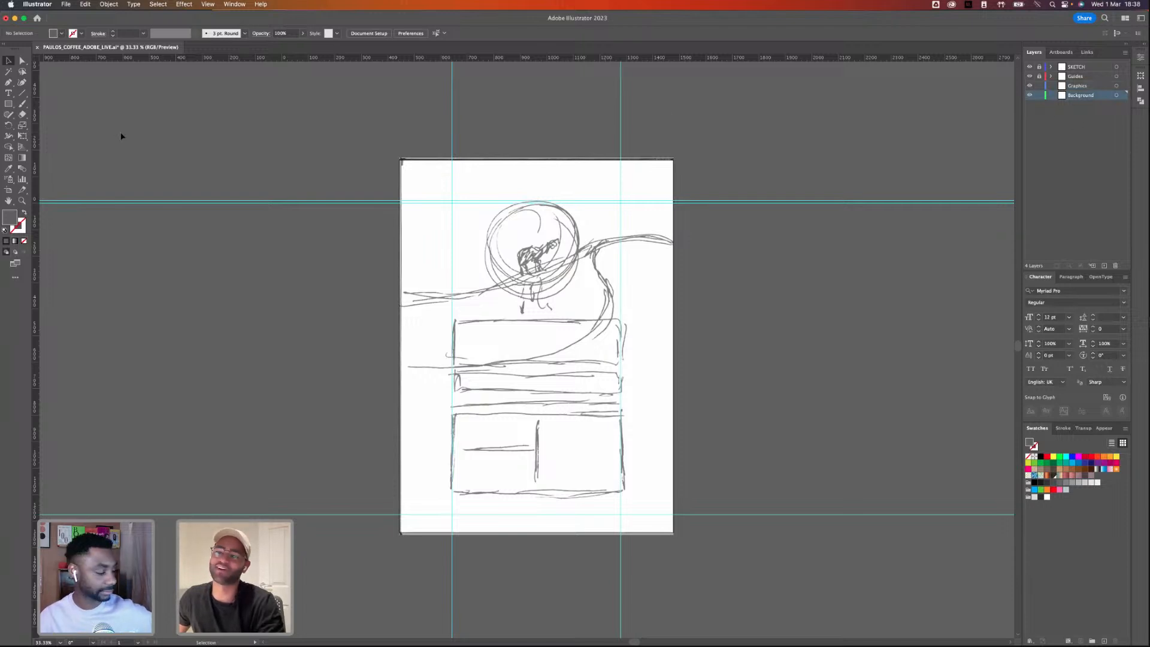
pyautogui.click(9, 82)
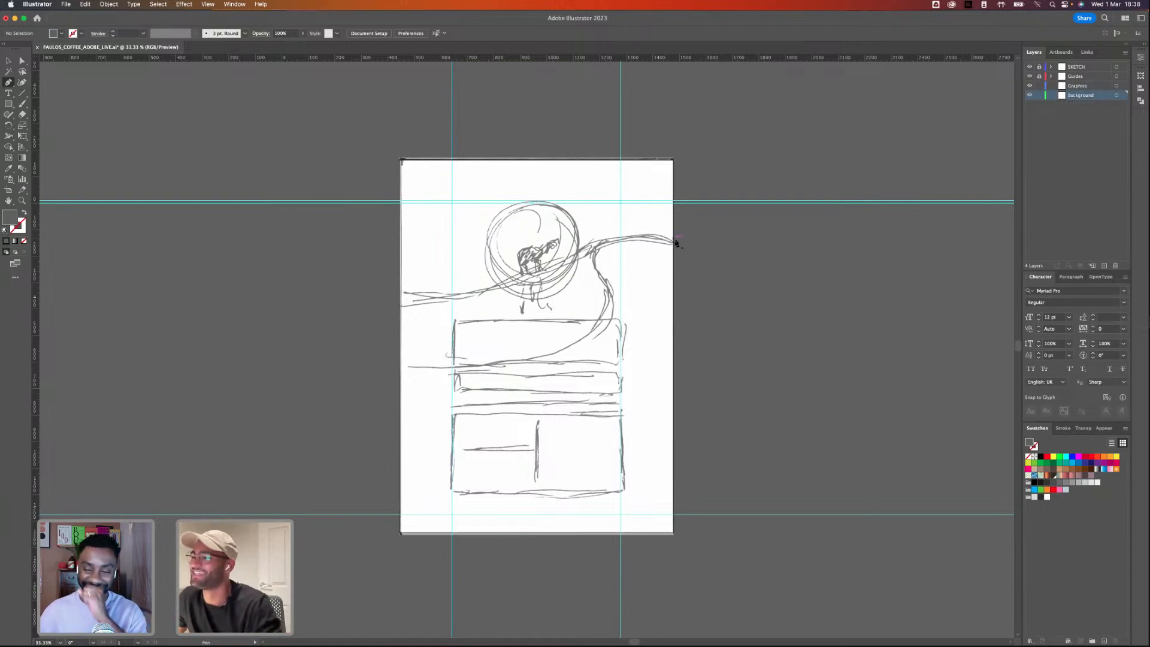
pyautogui.click(9, 105)
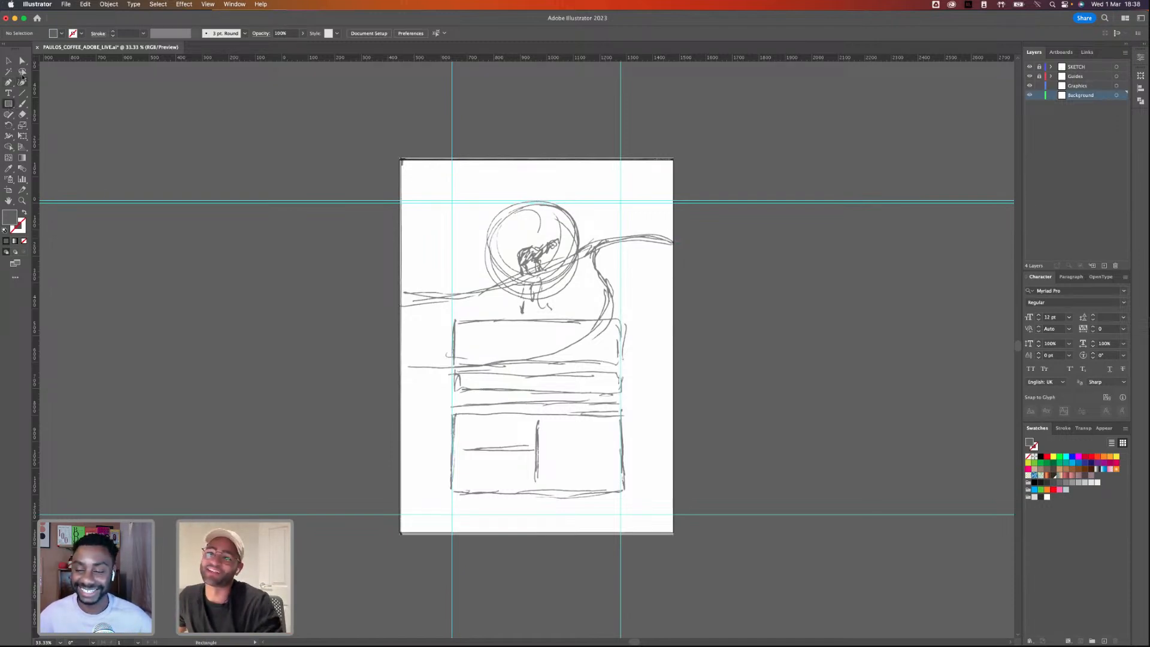
pyautogui.moveTo(9, 105); pyautogui.dragTo(48, 125)
pyautogui.moveTo(491, 203); pyautogui.dragTo(582, 292)
pyautogui.press('v')
pyautogui.moveTo(552, 252); pyautogui.dragTo(549, 250)
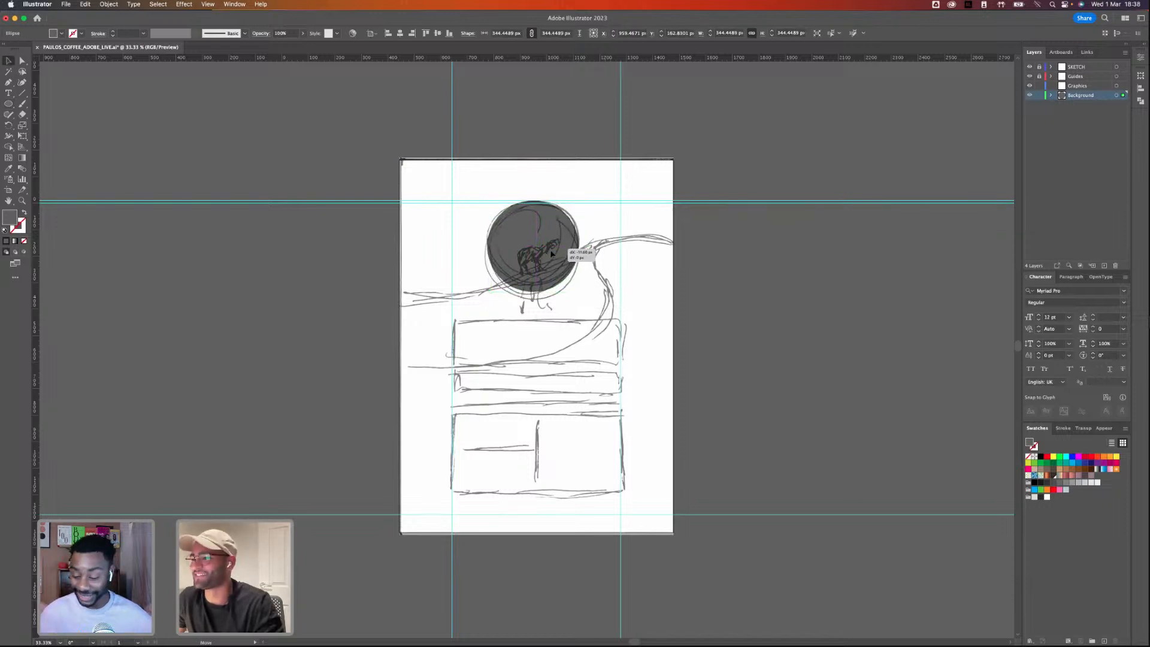
pyautogui.click(814, 240)
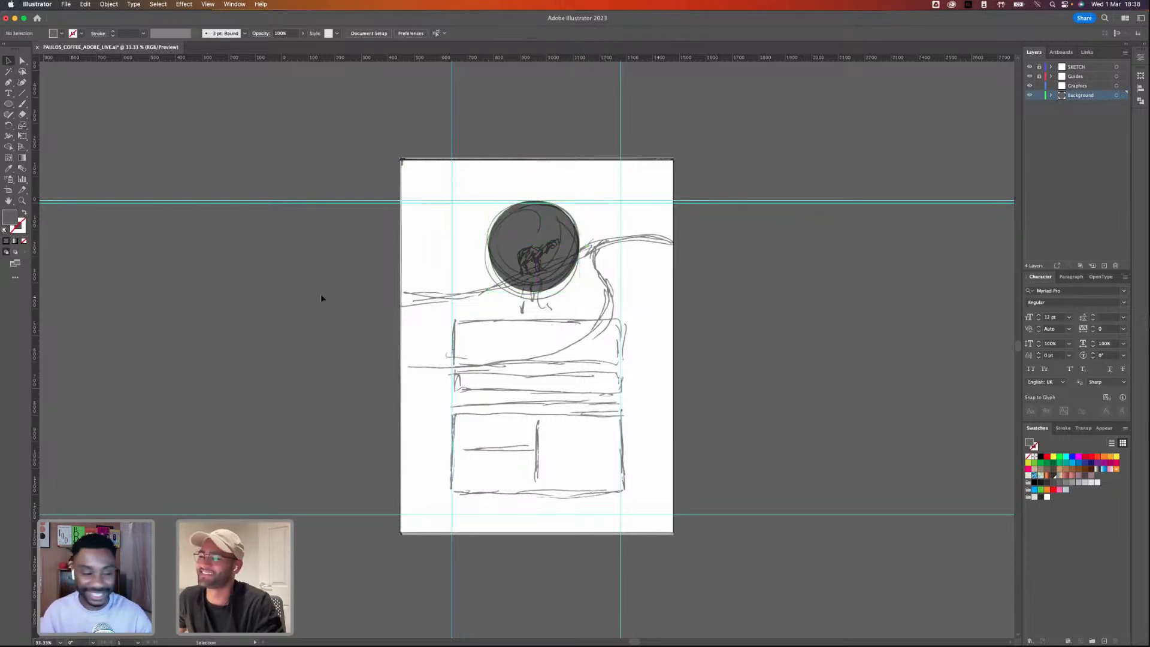
# - Draw a closed Pen shape following the sketched S-curve from the artboard's right edge to its left edge and filling the area below
pyautogui.click(9, 82)
pyautogui.click(673, 243)
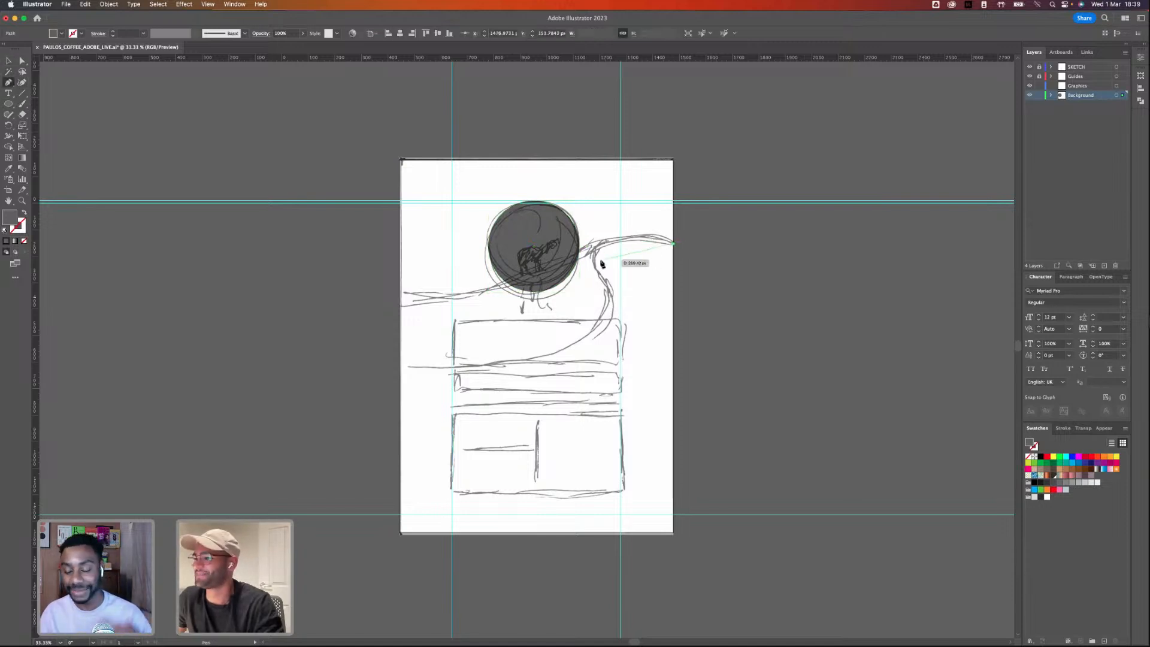
pyautogui.moveTo(593, 262); pyautogui.dragTo(605, 307)
pyautogui.moveTo(549, 354); pyautogui.dragTo(449, 387)
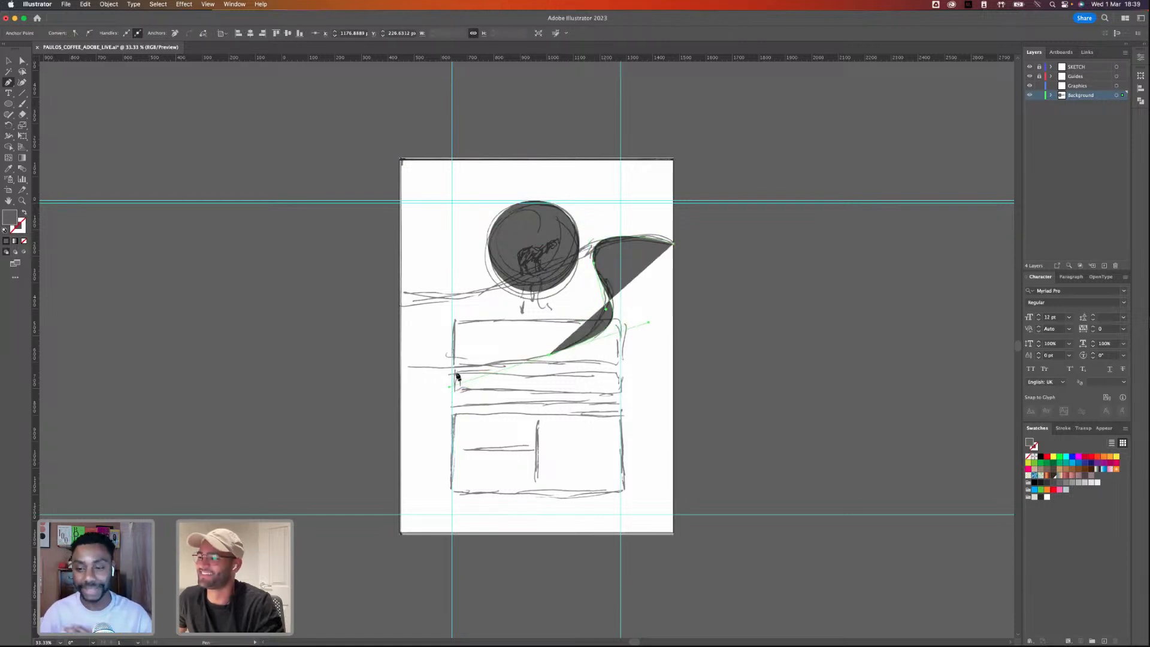
pyautogui.click(401, 370)
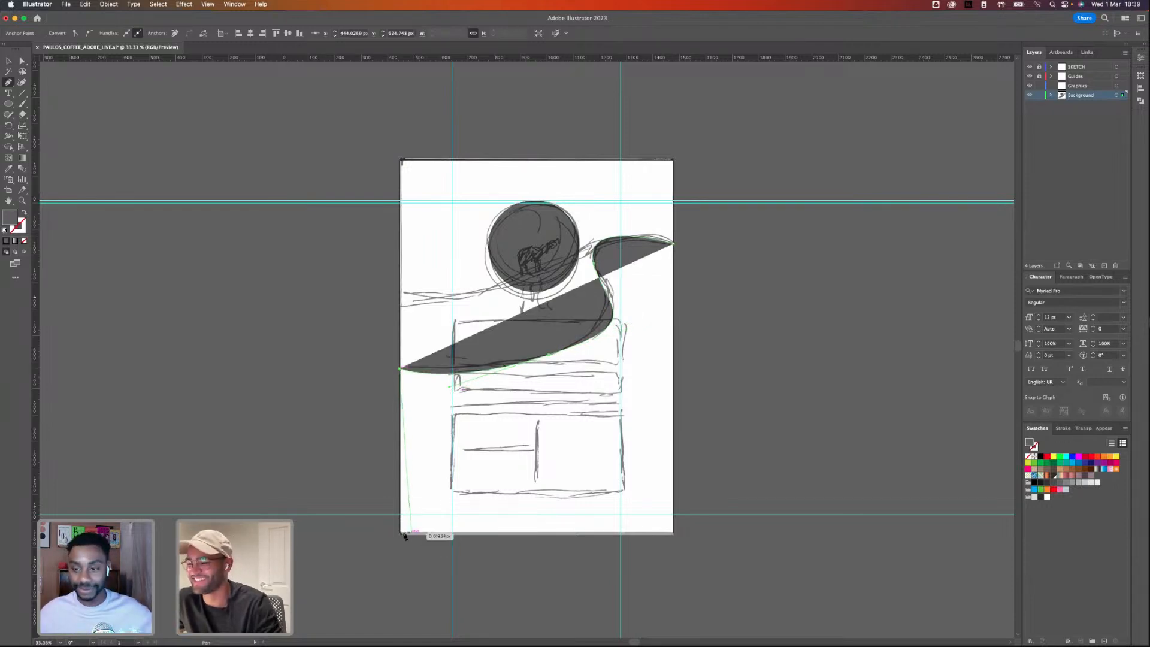
pyautogui.click(673, 532)
pyautogui.click(674, 243)
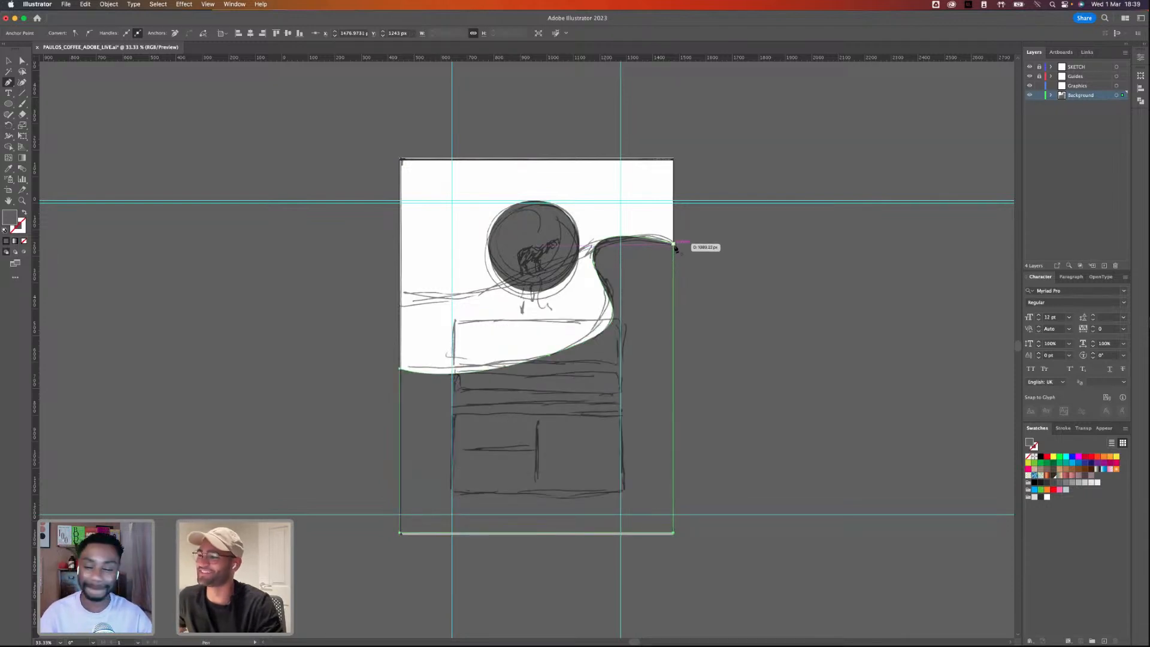
# - Fill the lower wave shape with yellow and adjust its anchor points and curve handles to follow the sketched S-curve more closely
pyautogui.press('v')
pyautogui.click(1054, 457)
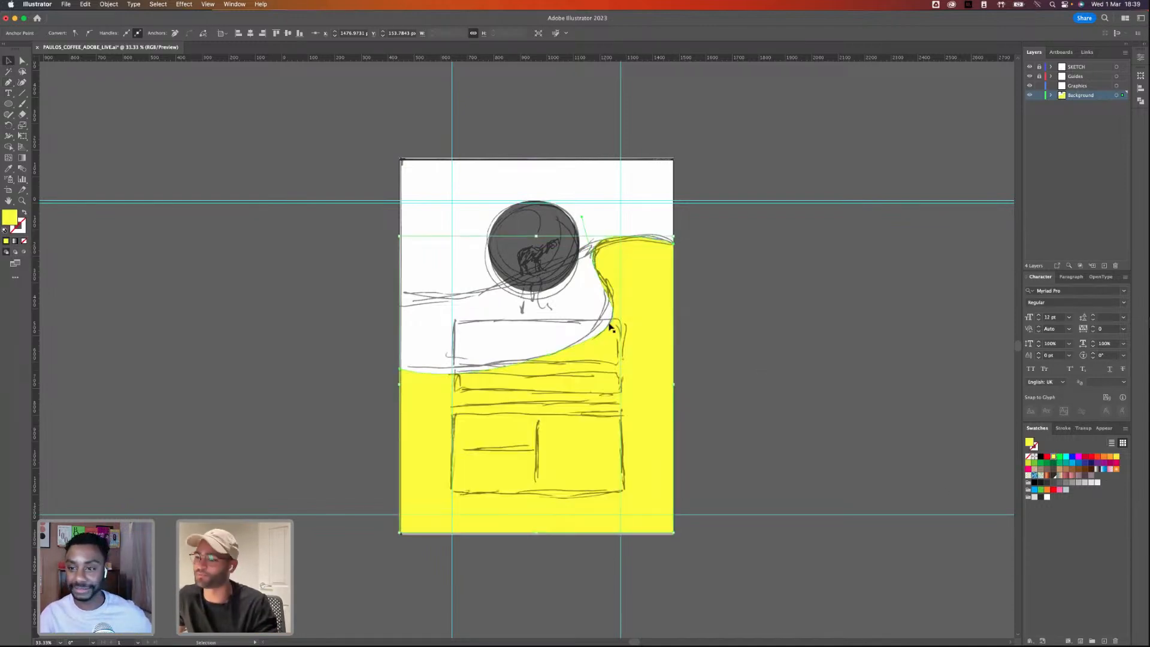
pyautogui.press('a')
pyautogui.moveTo(399, 368); pyautogui.dragTo(400, 363)
pyautogui.click(549, 355)
pyautogui.moveTo(648, 324); pyautogui.dragTo(610, 324)
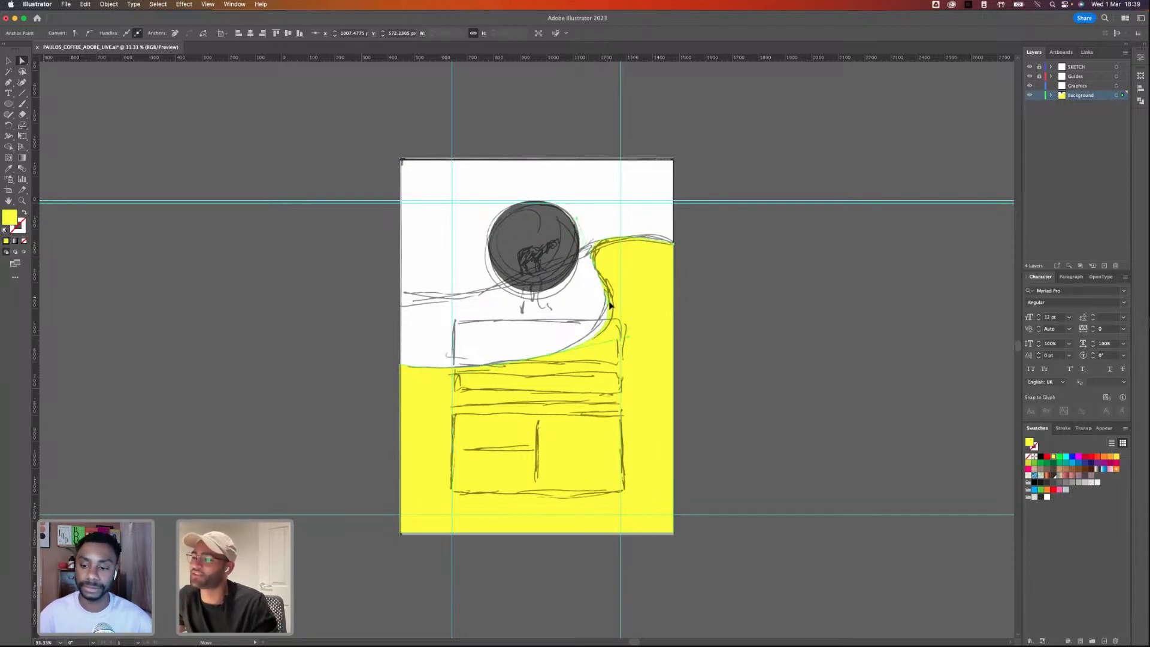
pyautogui.click(594, 264)
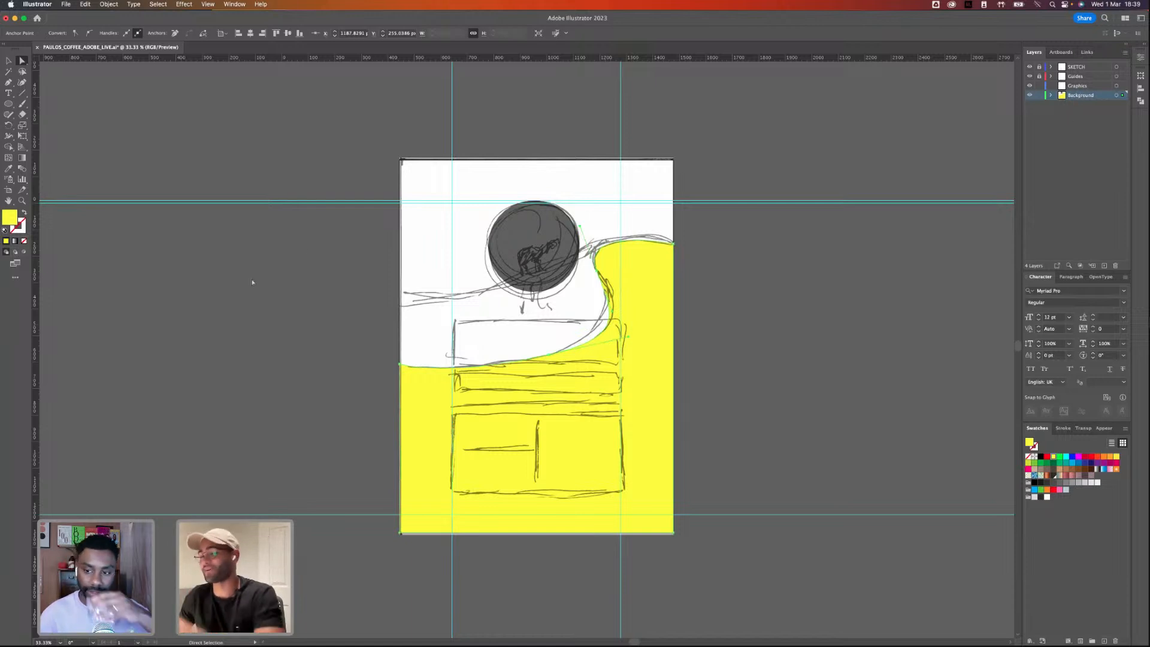
pyautogui.click(8, 61)
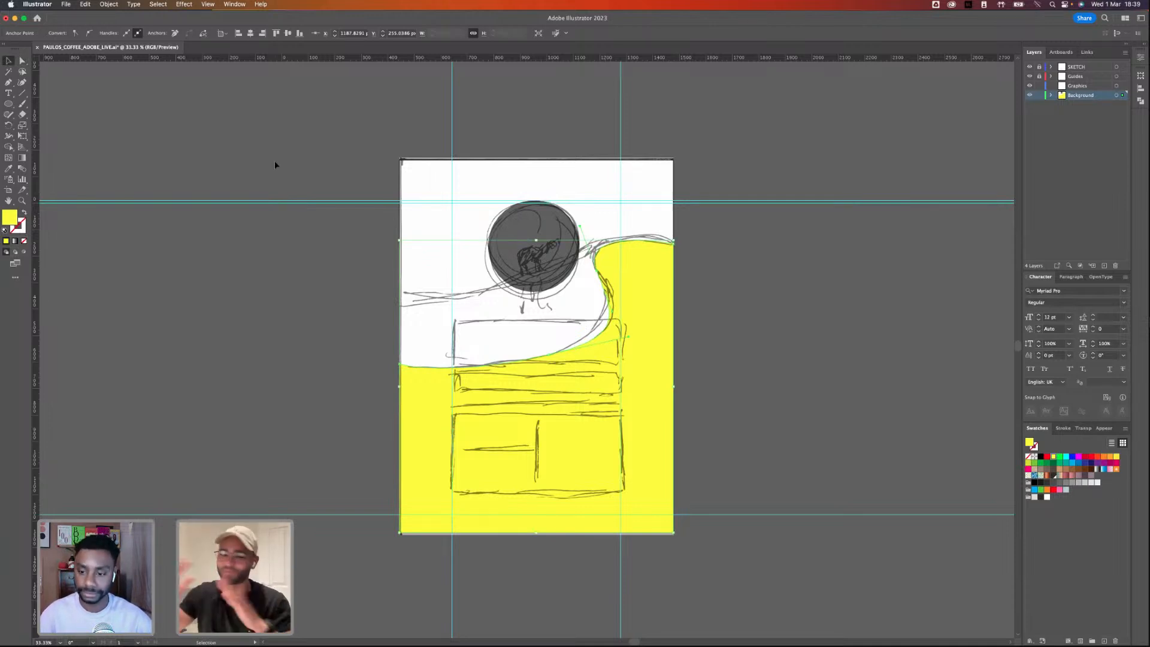
pyautogui.click(185, 214)
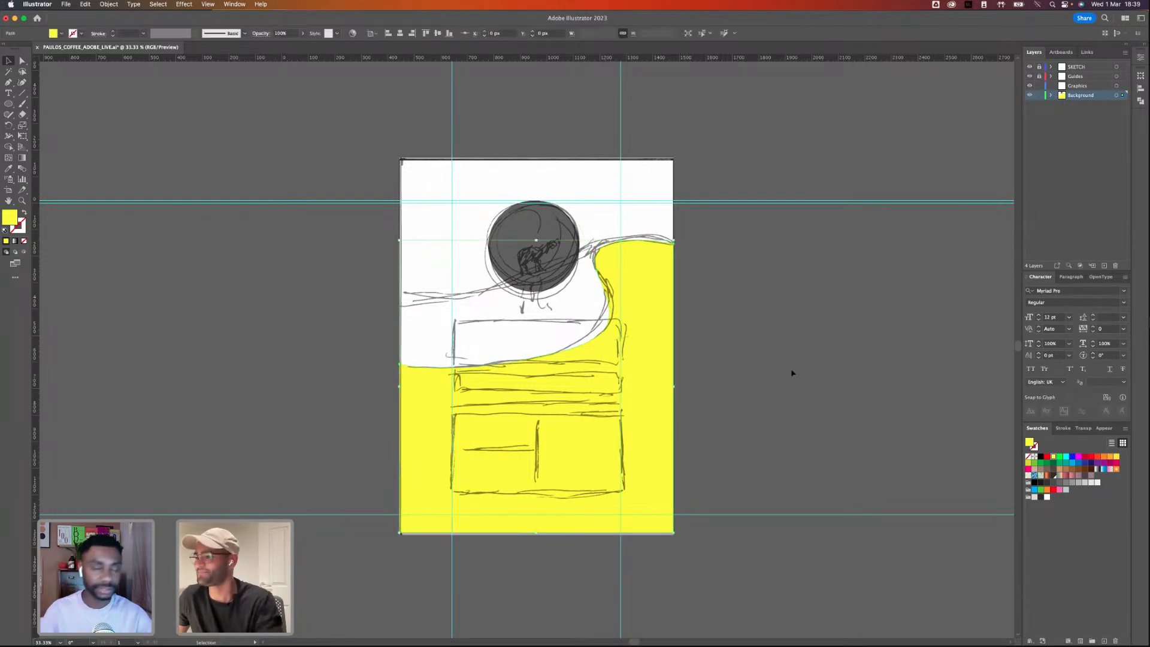
# - Draw a closed Pen shape along the upper sketched dune line from the artboard's left edge to the yellow crest, overlapping the yellow area below
pyautogui.press('p')
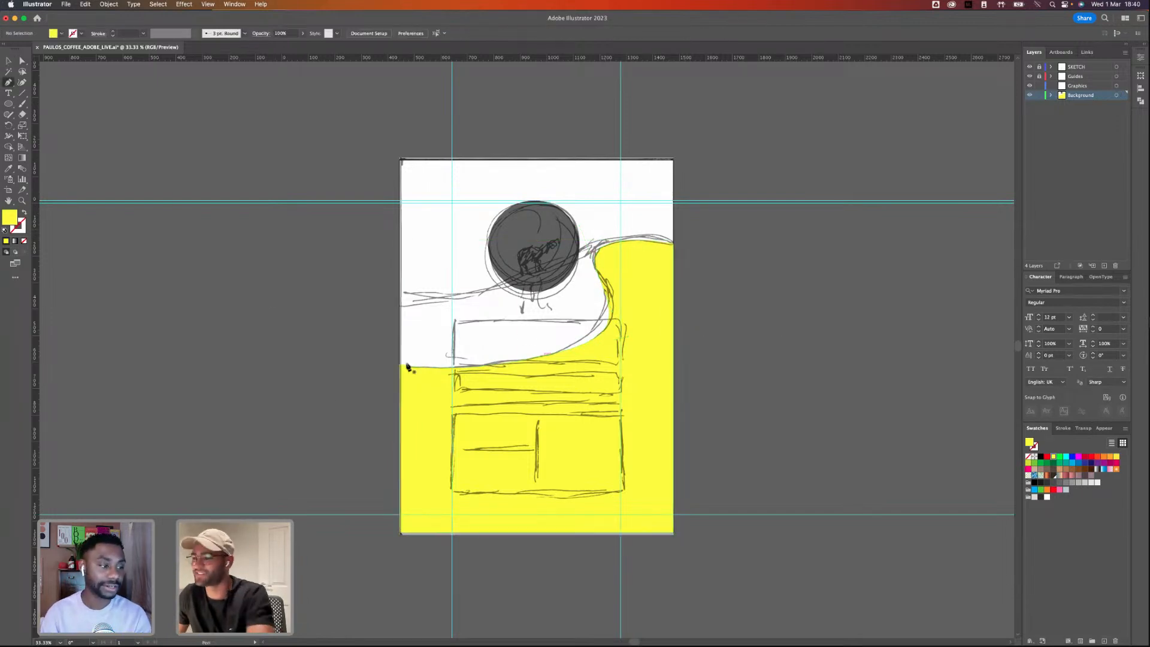
pyautogui.click(400, 307)
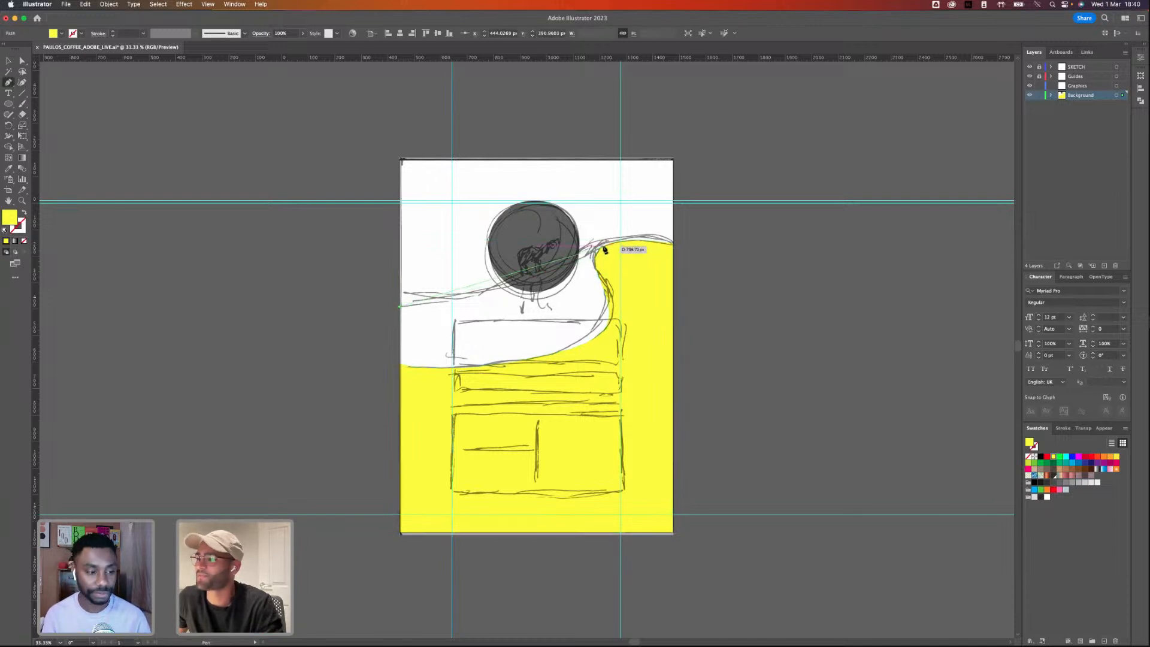
pyautogui.moveTo(603, 246); pyautogui.dragTo(714, 182)
pyautogui.click(603, 246)
pyautogui.click(654, 312)
pyautogui.click(626, 399)
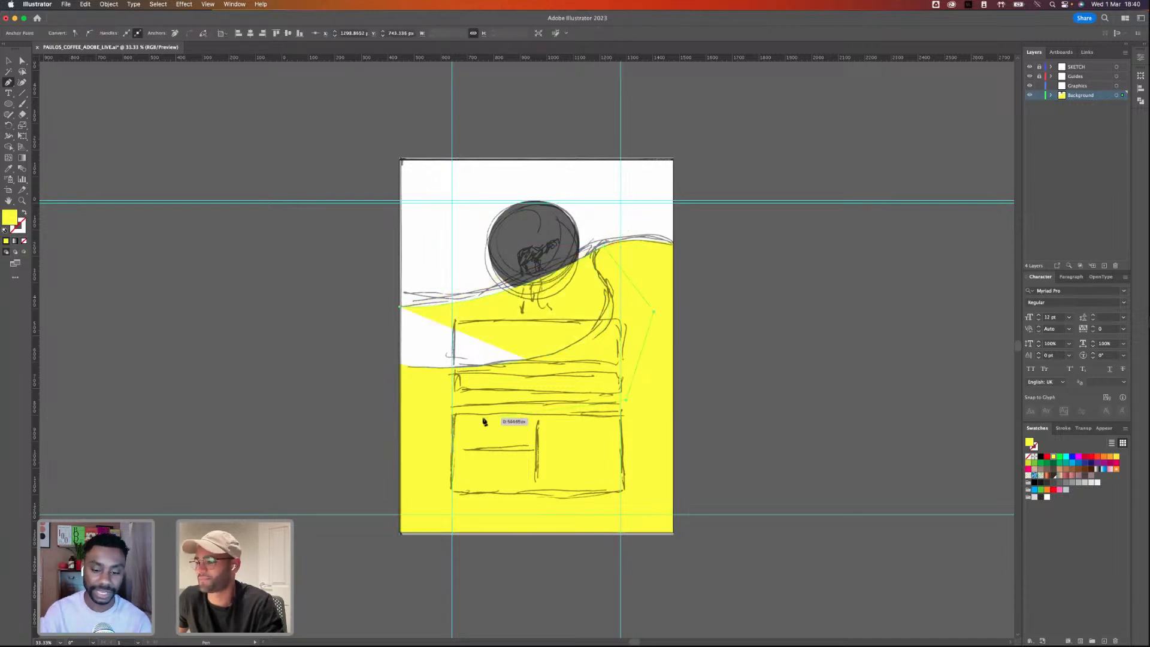
pyautogui.click(483, 417)
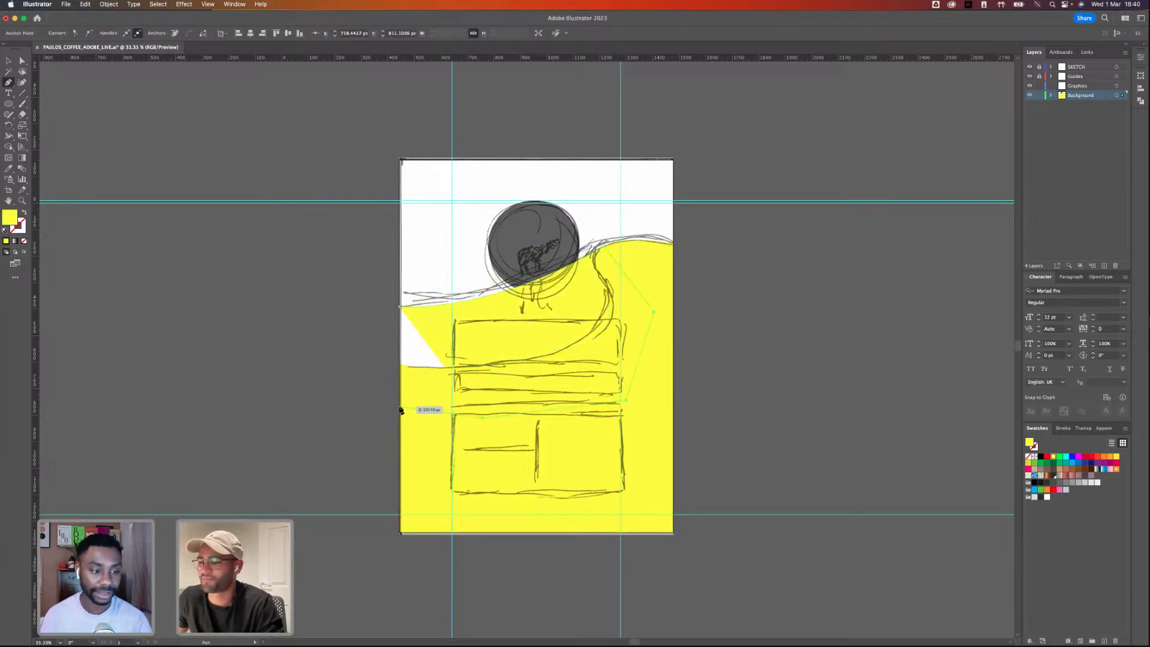
pyautogui.click(400, 408)
pyautogui.click(400, 308)
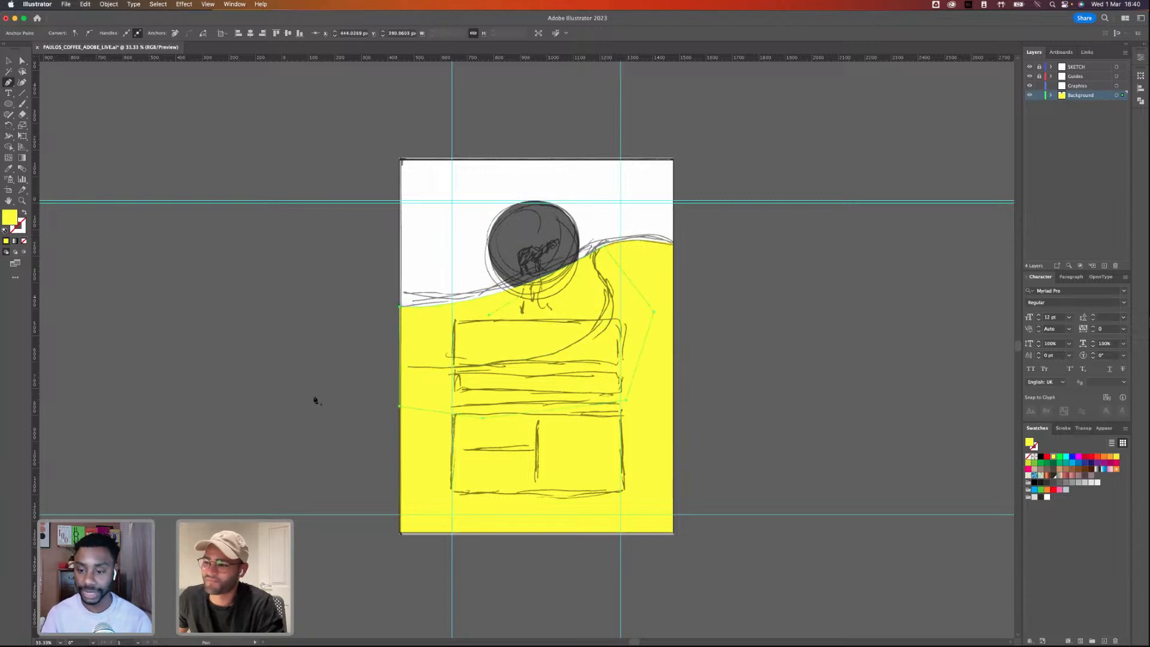
# - Finish the new dune path and change its fill to orange-red
pyautogui.click(313, 396)
pyautogui.press('a')
pyautogui.press('v')
pyautogui.press('Delete')
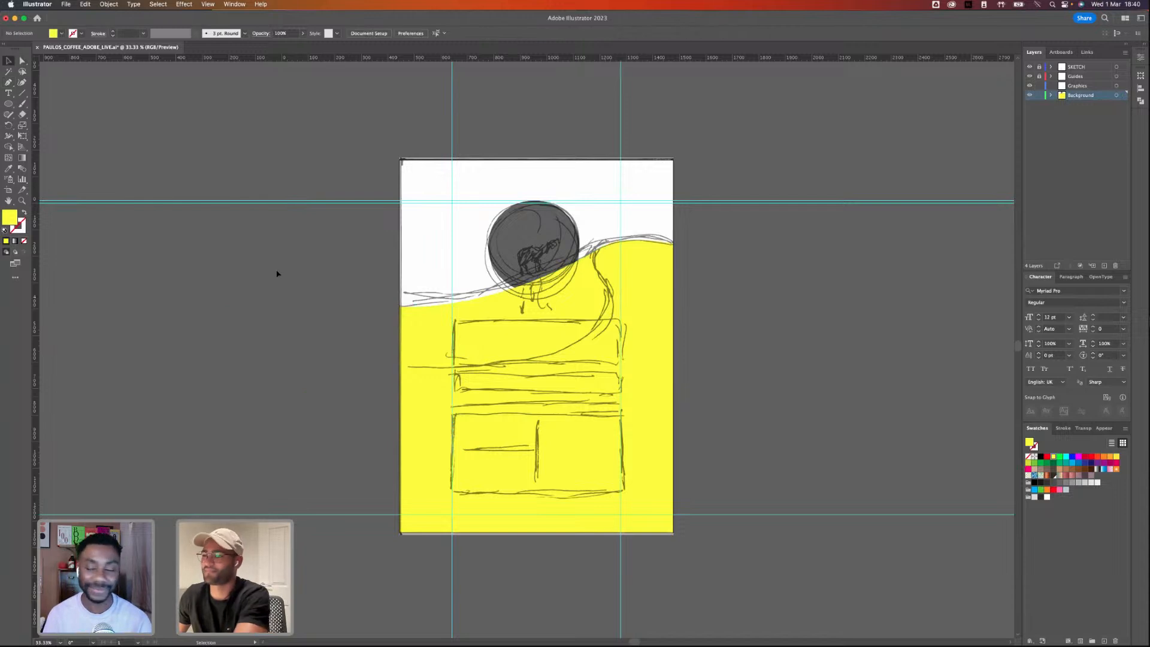
pyautogui.click(6, 104)
pyautogui.click(10, 61)
pyautogui.click(458, 319)
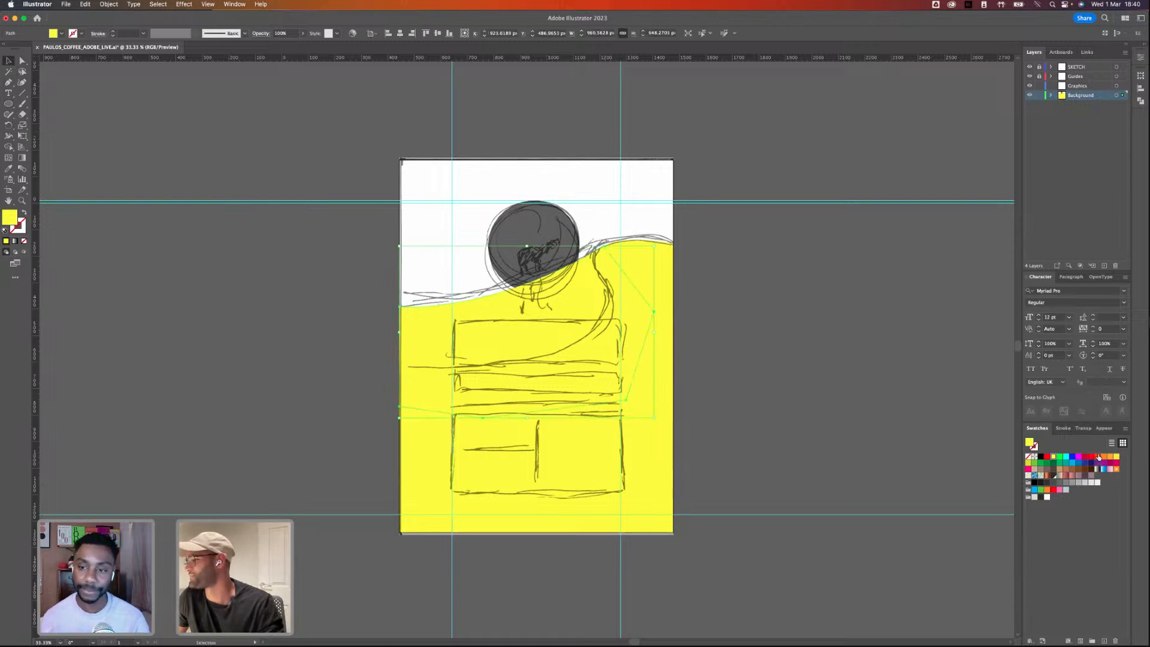
pyautogui.click(1098, 456)
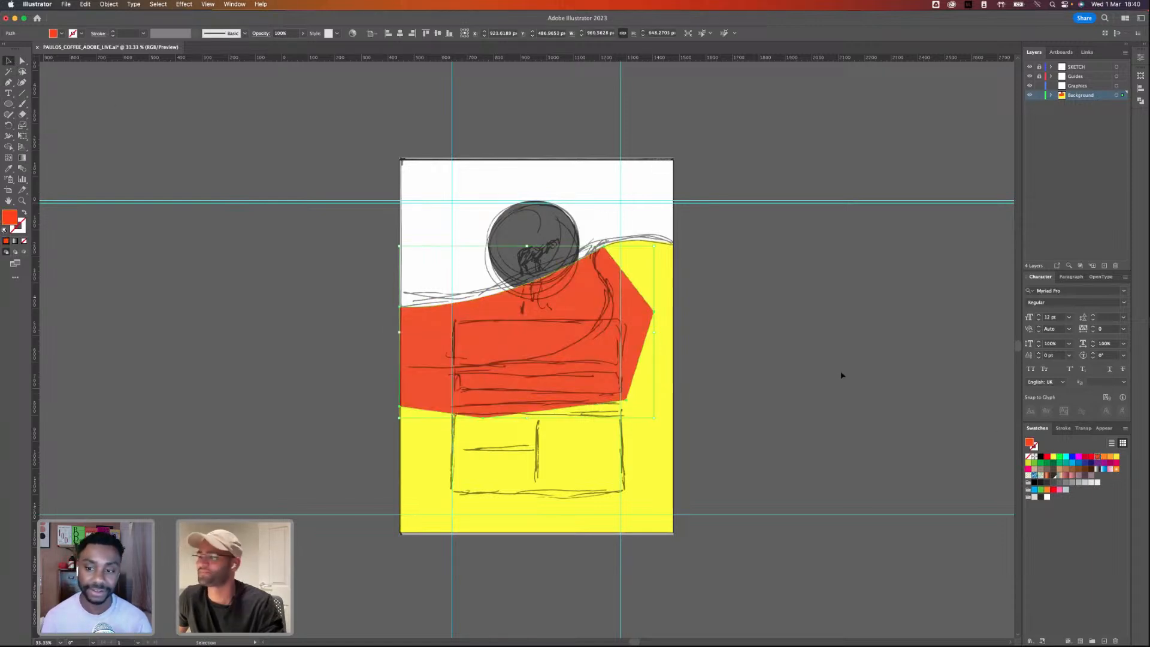
# - Arrange the orange-red dune behind the yellow shape and the circle behind the orange-red dune
pyautogui.click(828, 142)
pyautogui.click(516, 324)
pyautogui.click(531, 245)
pyautogui.click(278, 305)
# - Draw a grey rectangle about 1033 by 1414 px covering the artboard and send it behind all the other shapes
pyautogui.moveTo(9, 104); pyautogui.dragTo(53, 105)
pyautogui.moveTo(400, 158); pyautogui.dragTo(674, 532)
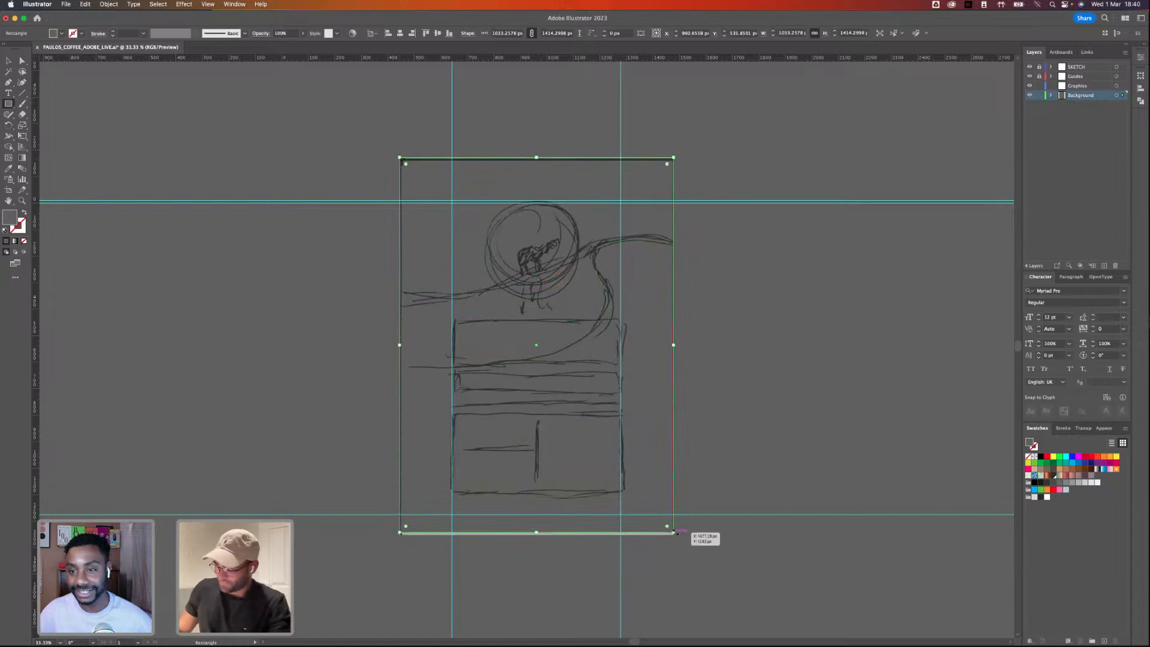
pyautogui.click(8, 60)
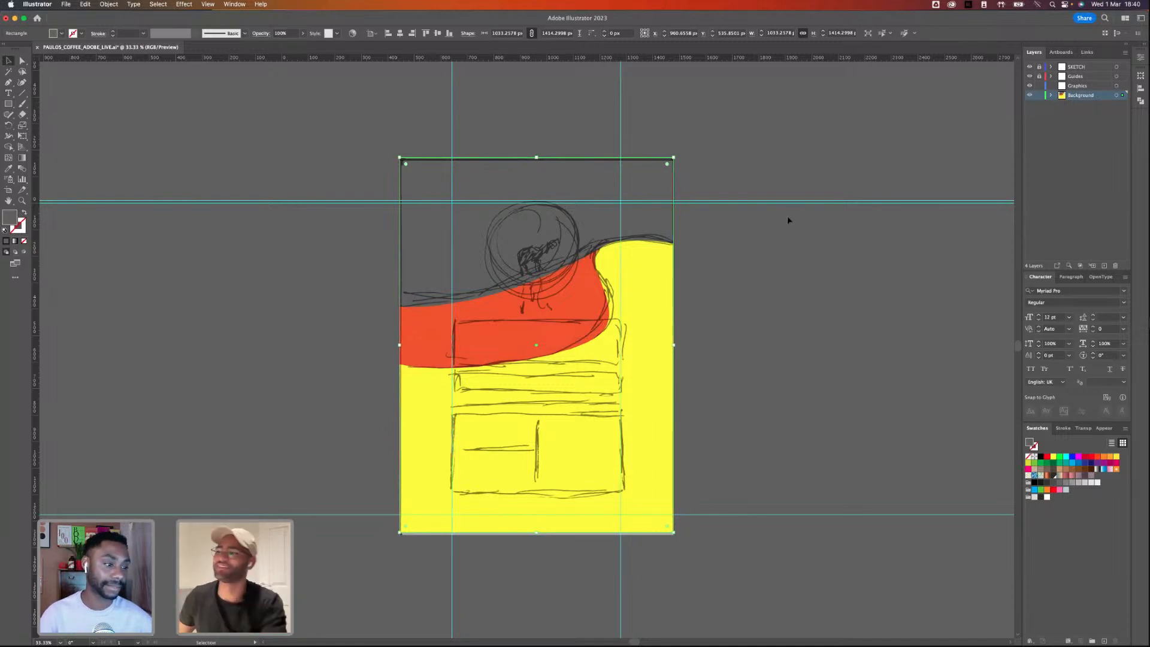
pyautogui.click(727, 157)
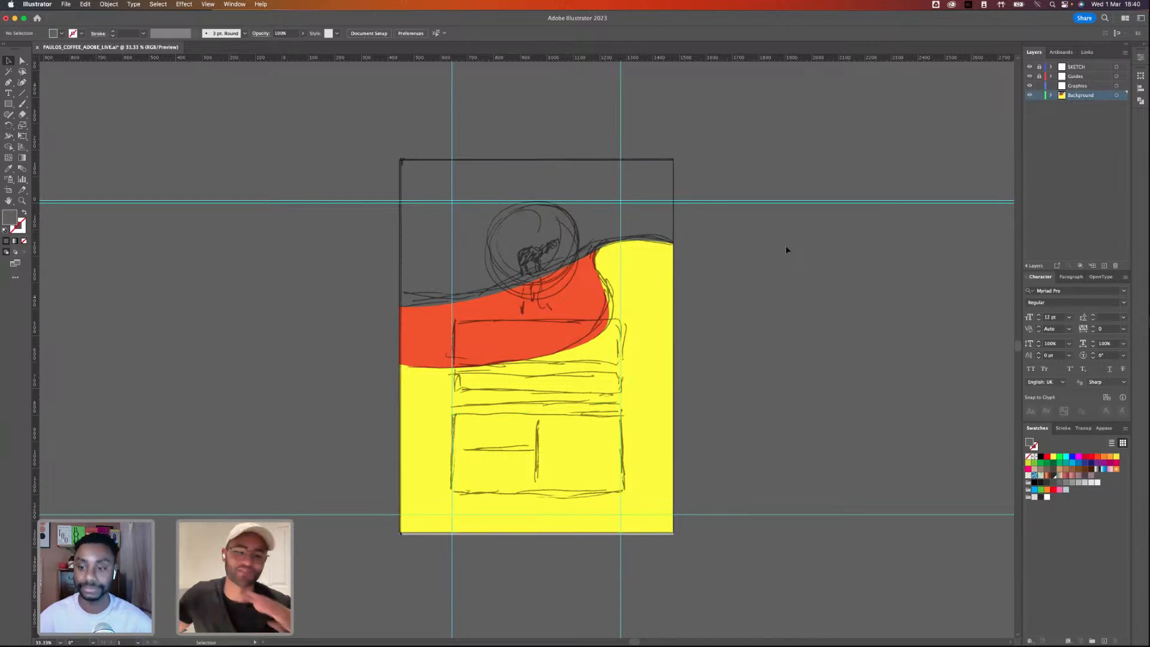
# - Reshape the yellow shape's S-bend by moving its inner anchor point and adjusting the handles for a smoother curve
pyautogui.press('a')
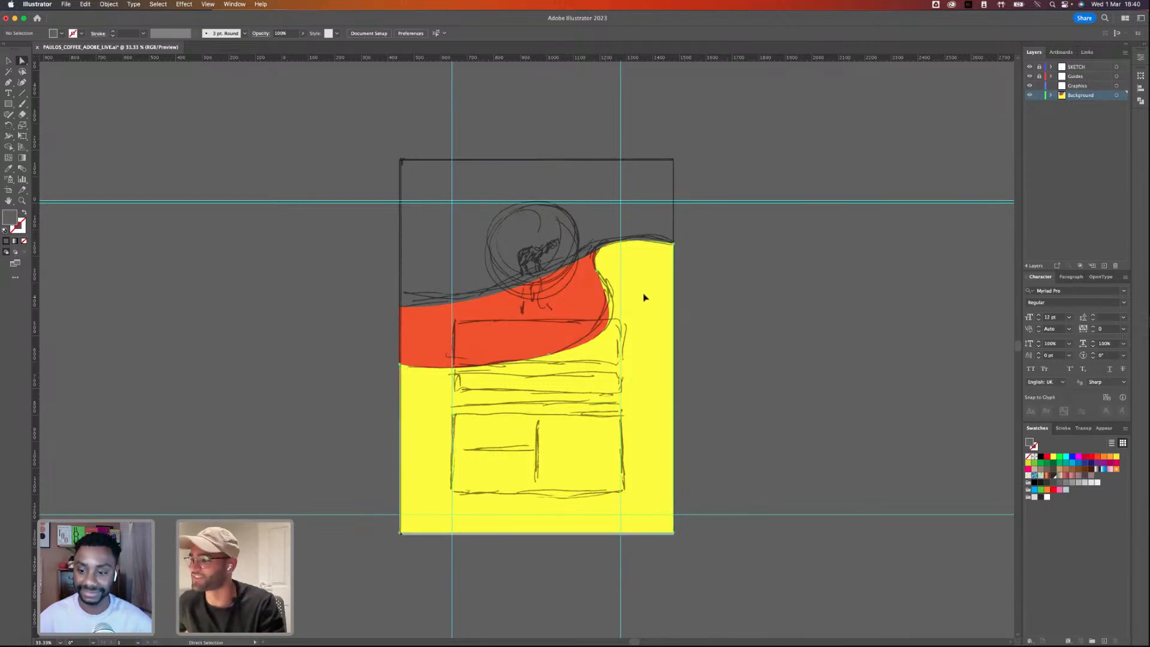
pyautogui.click(647, 300)
pyautogui.click(597, 270)
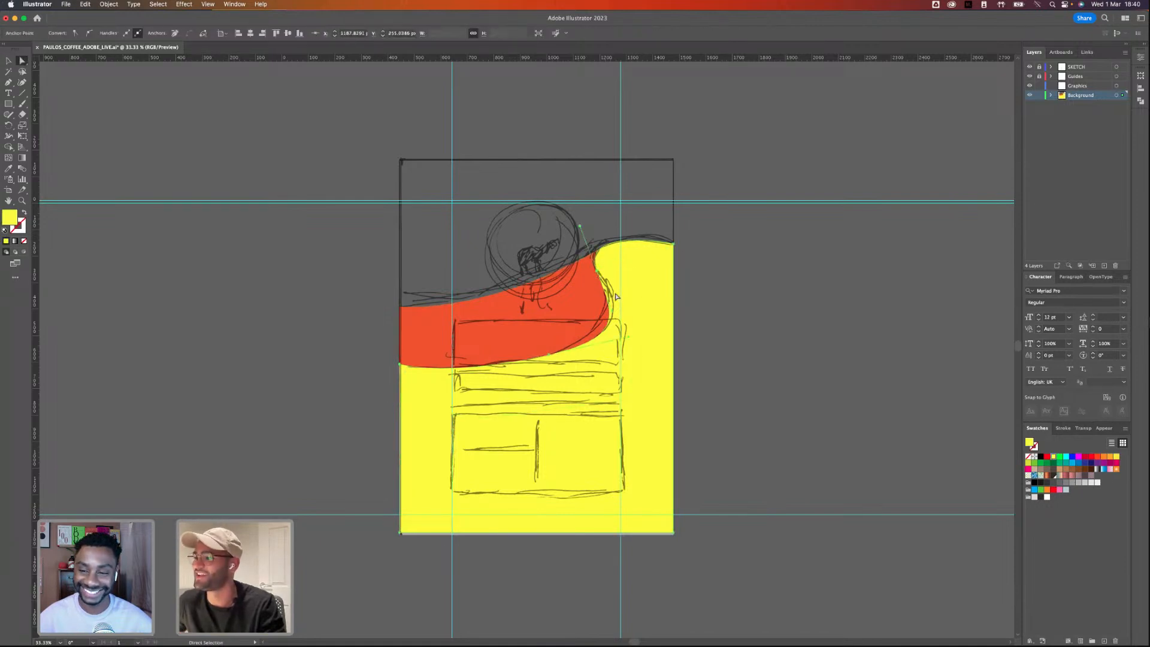
pyautogui.moveTo(598, 275); pyautogui.dragTo(603, 285)
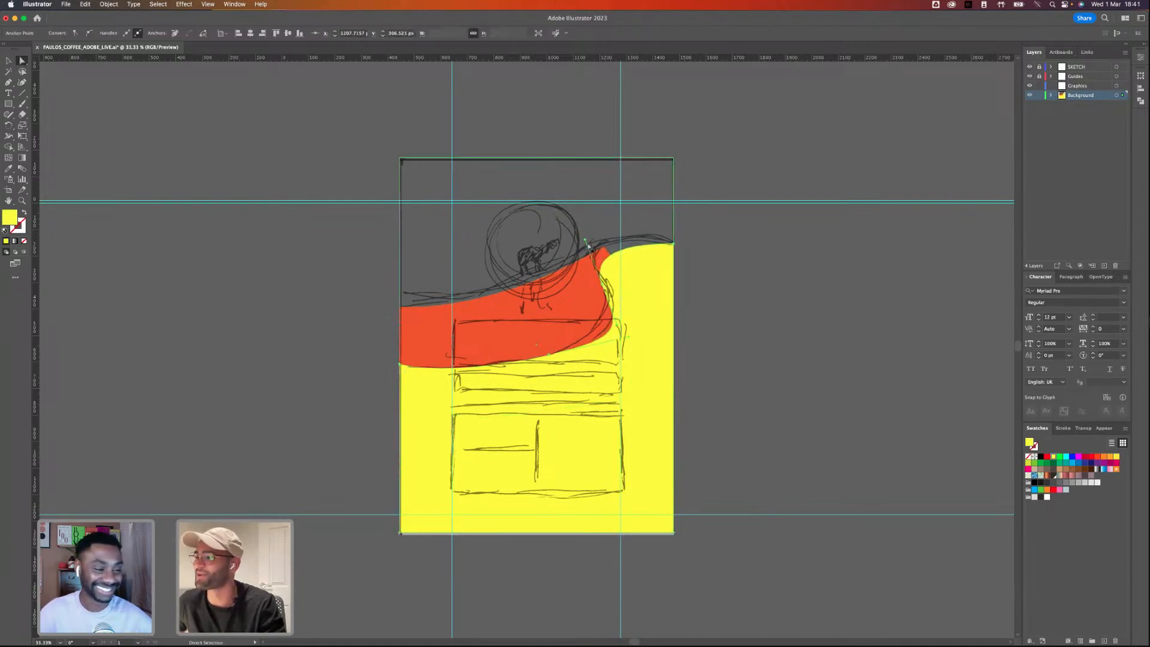
pyautogui.moveTo(586, 242); pyautogui.dragTo(568, 224)
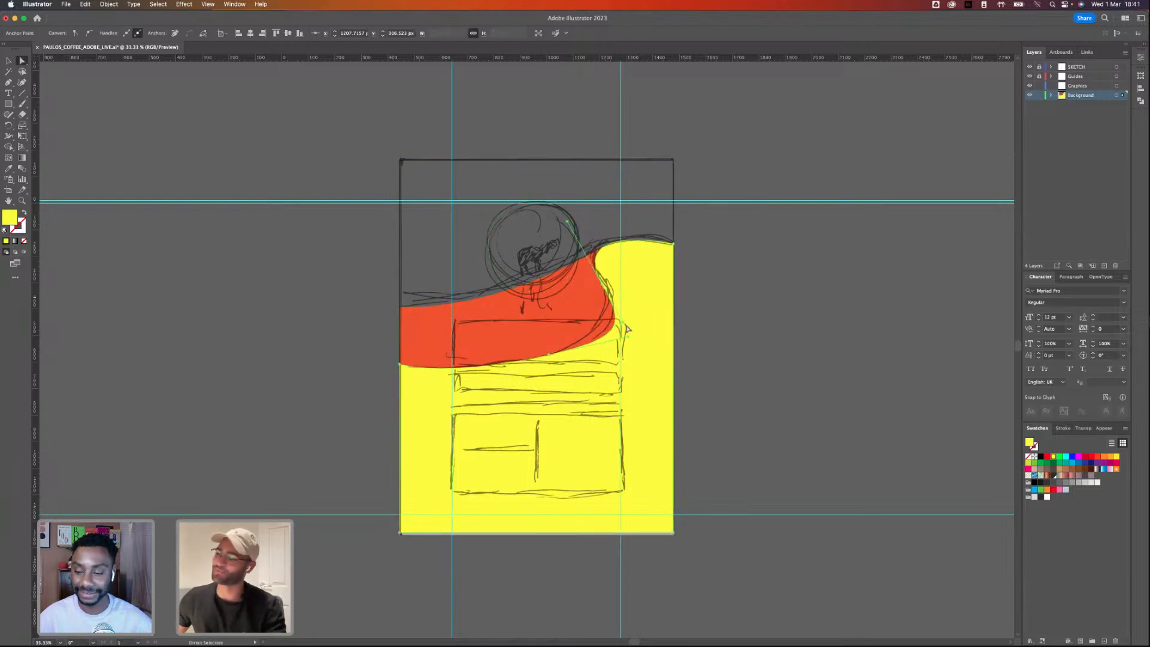
pyautogui.moveTo(626, 326); pyautogui.dragTo(617, 309)
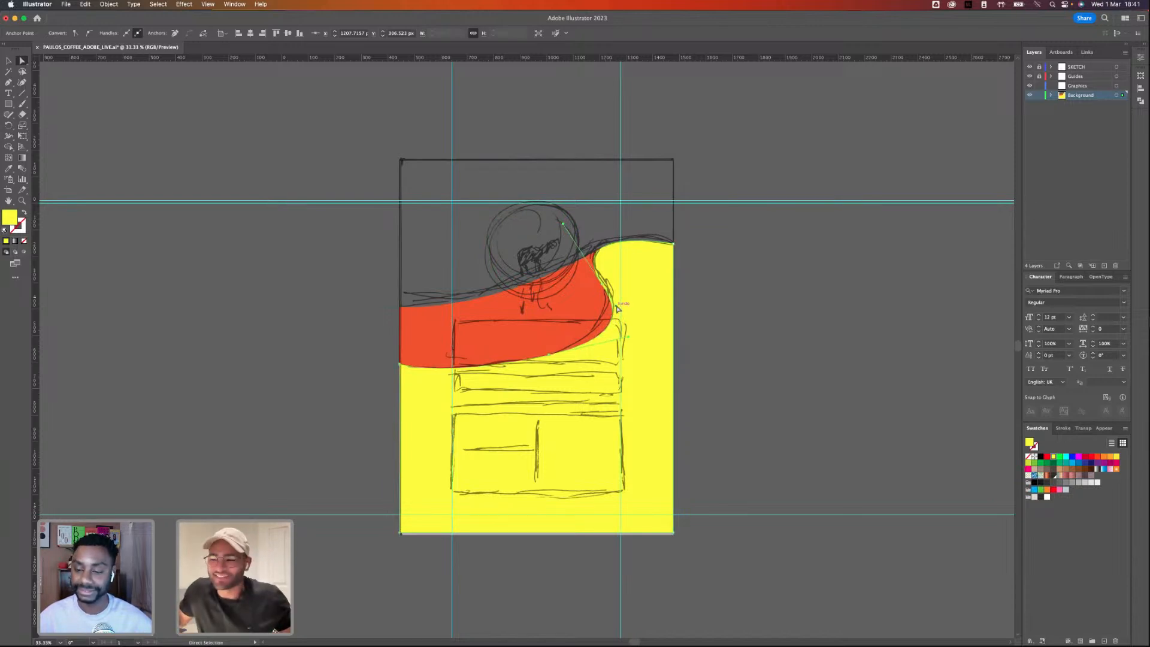
pyautogui.press('v')
pyautogui.click(216, 236)
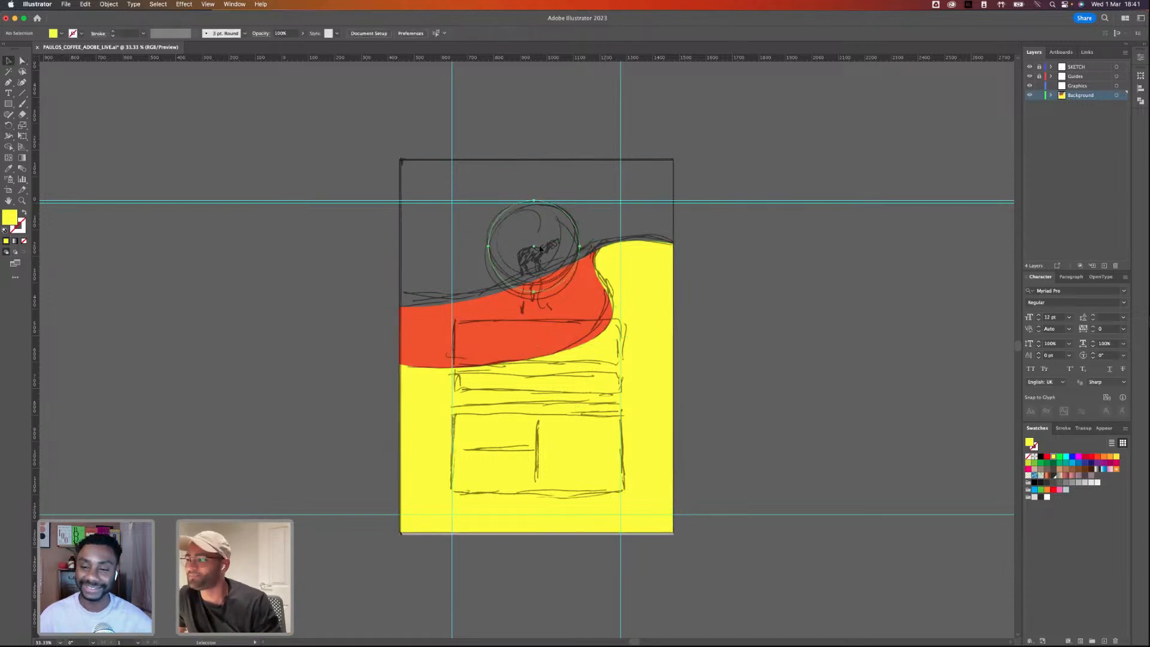
# - Fill the circle with the blue-grey to peach gradient swatch and hide the SKETCH layer
pyautogui.click(540, 248)
pyautogui.click(1027, 473)
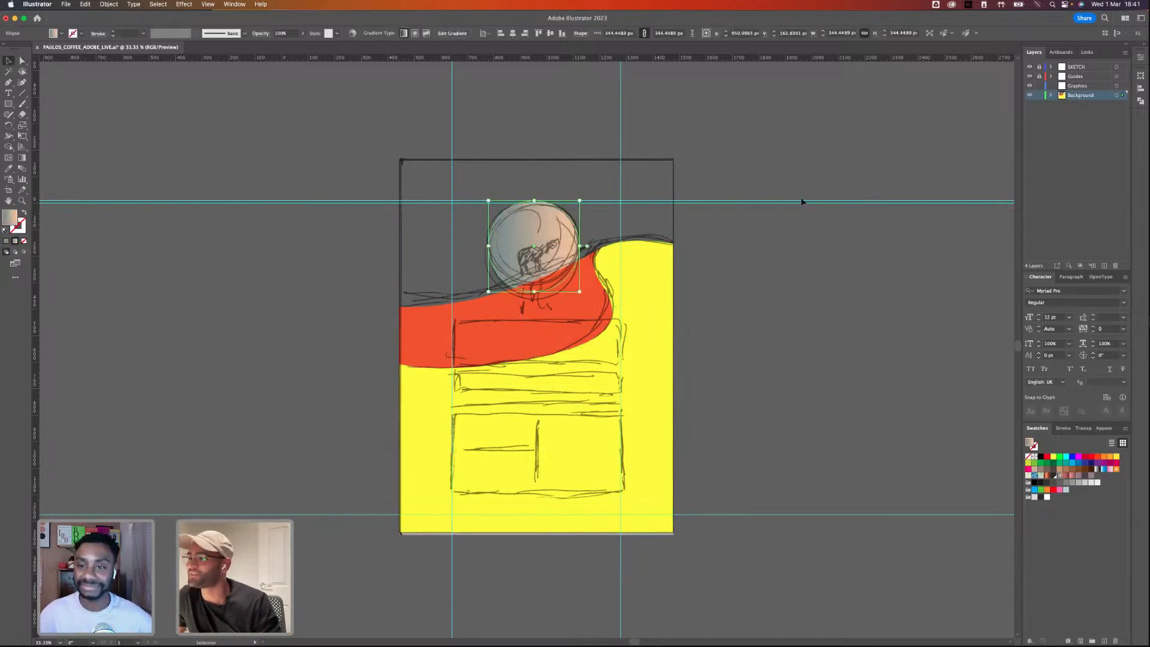
pyautogui.click(1029, 68)
pyautogui.click(751, 289)
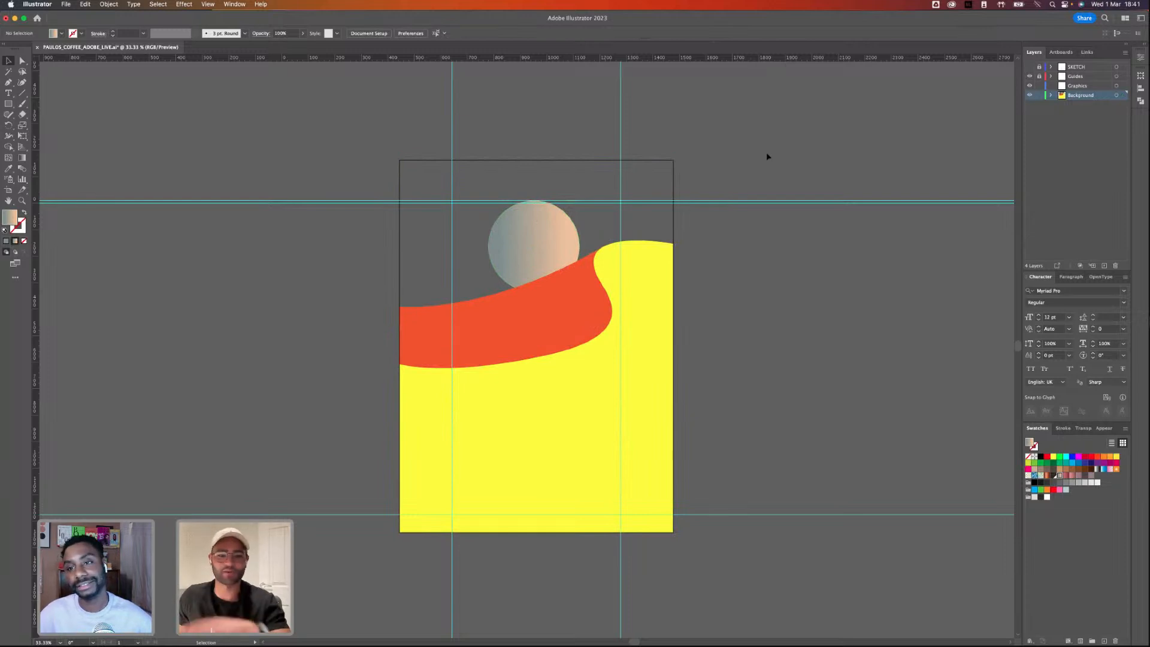
pyautogui.click(1030, 67)
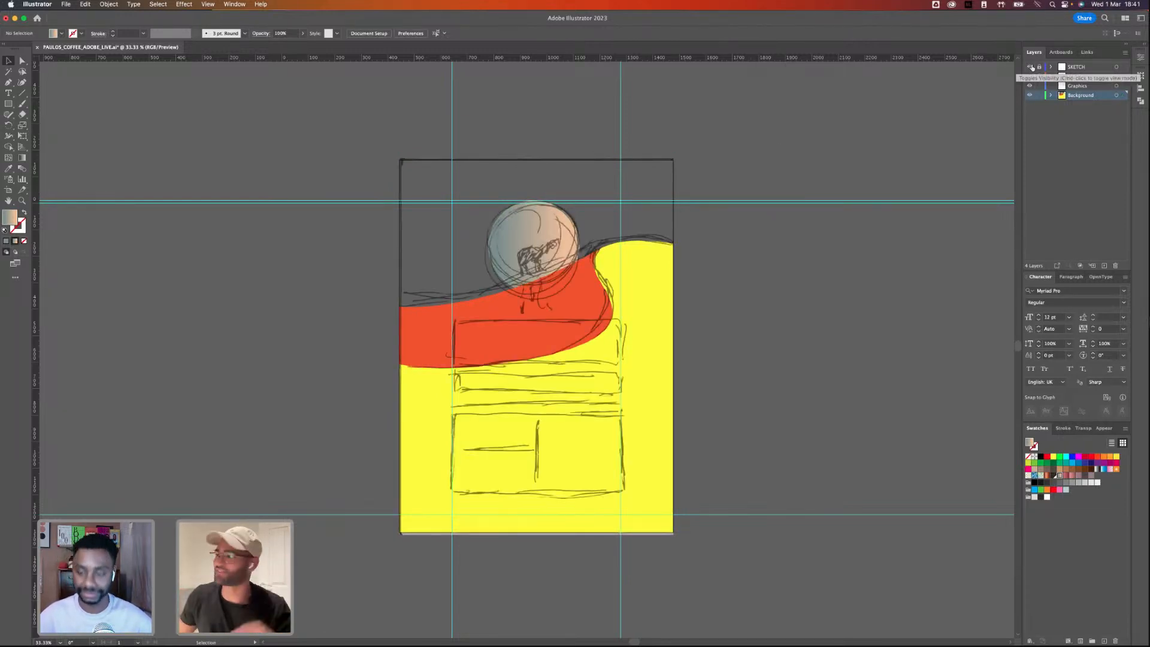
pyautogui.click(1031, 68)
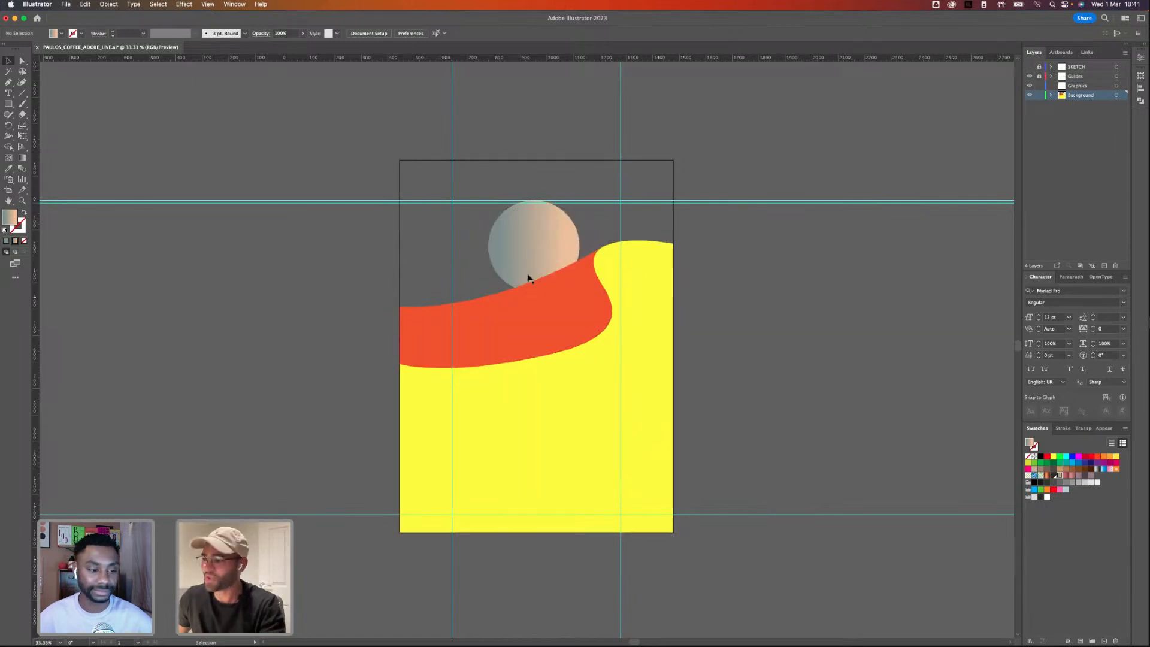
# - Redirect the circle's gradient to run vertically, from blue-grey at its top edge to peach at its bottom edge
pyautogui.press('a')
pyautogui.click(521, 234)
pyautogui.press('g')
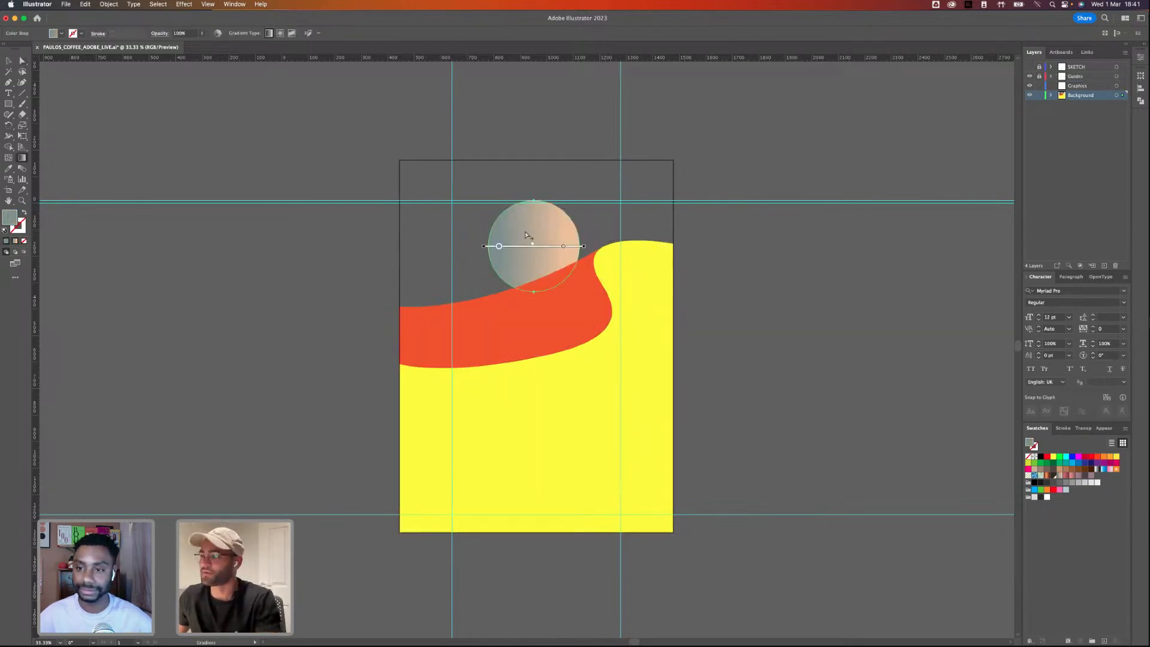
pyautogui.moveTo(533, 201); pyautogui.dragTo(534, 290)
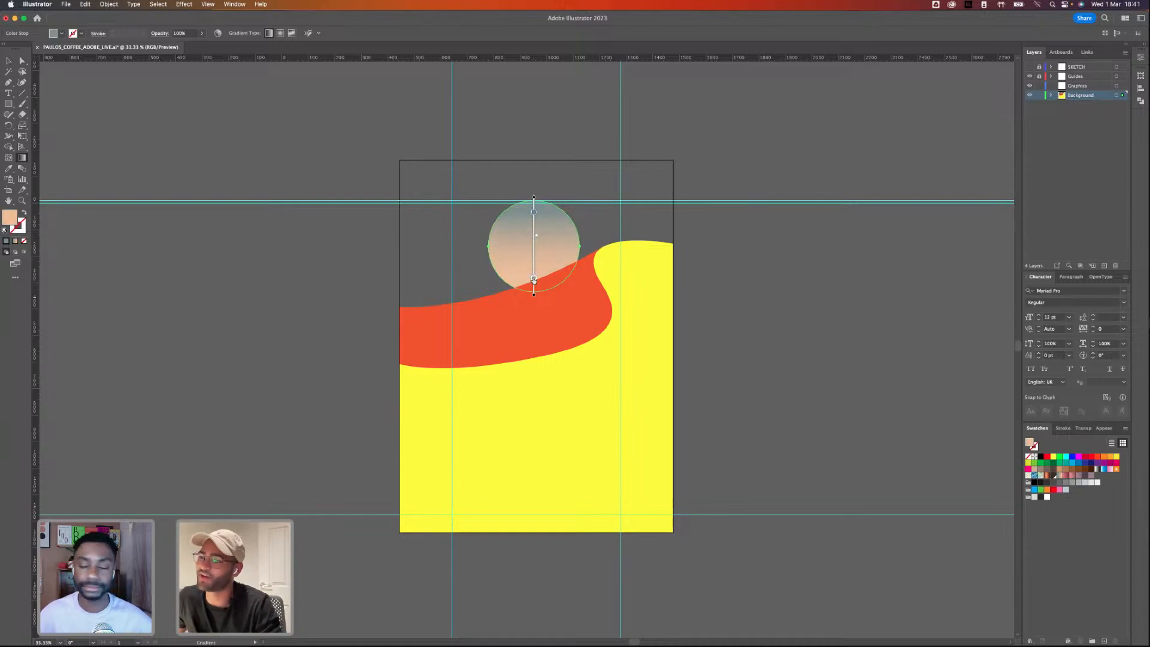
pyautogui.press('v')
pyautogui.click(288, 141)
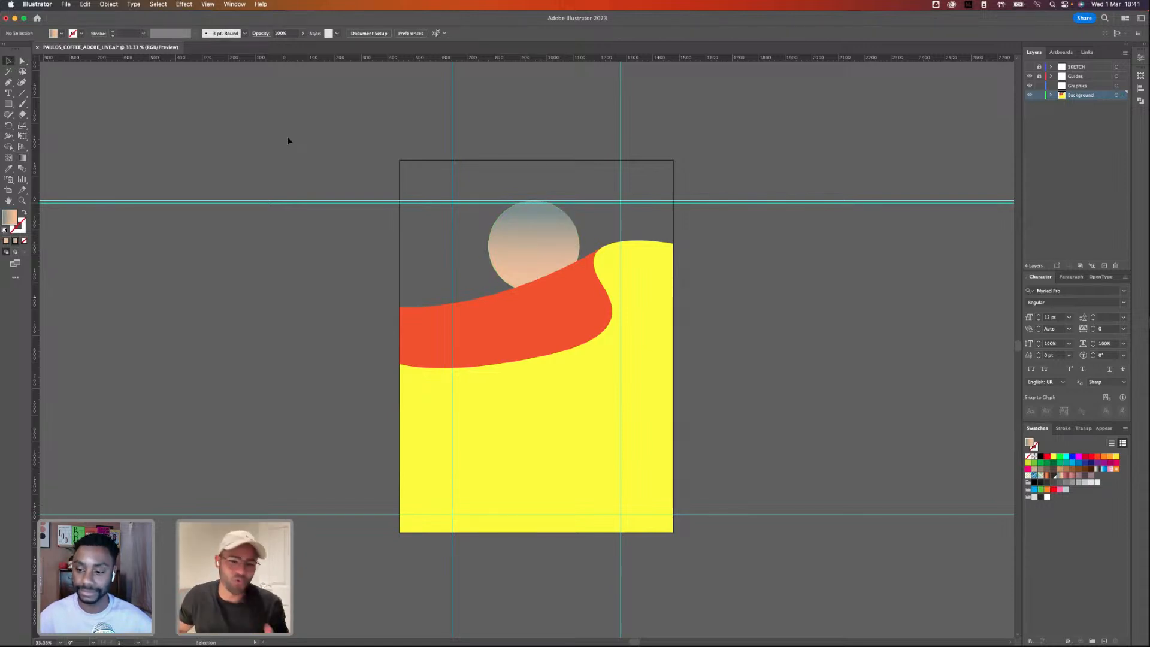
# - Shorten the background rectangle to 1405 px high to match the artboard's top edge and fill it with a vertical mauve gradient
pyautogui.click(418, 174)
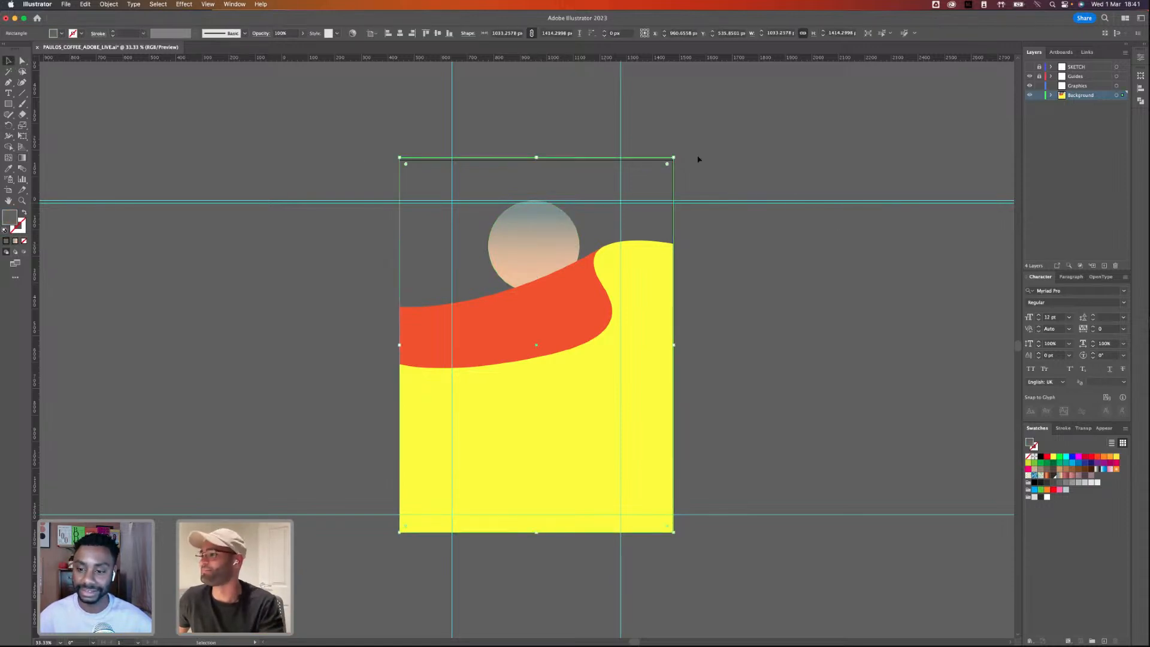
pyautogui.moveTo(540, 157); pyautogui.dragTo(538, 160)
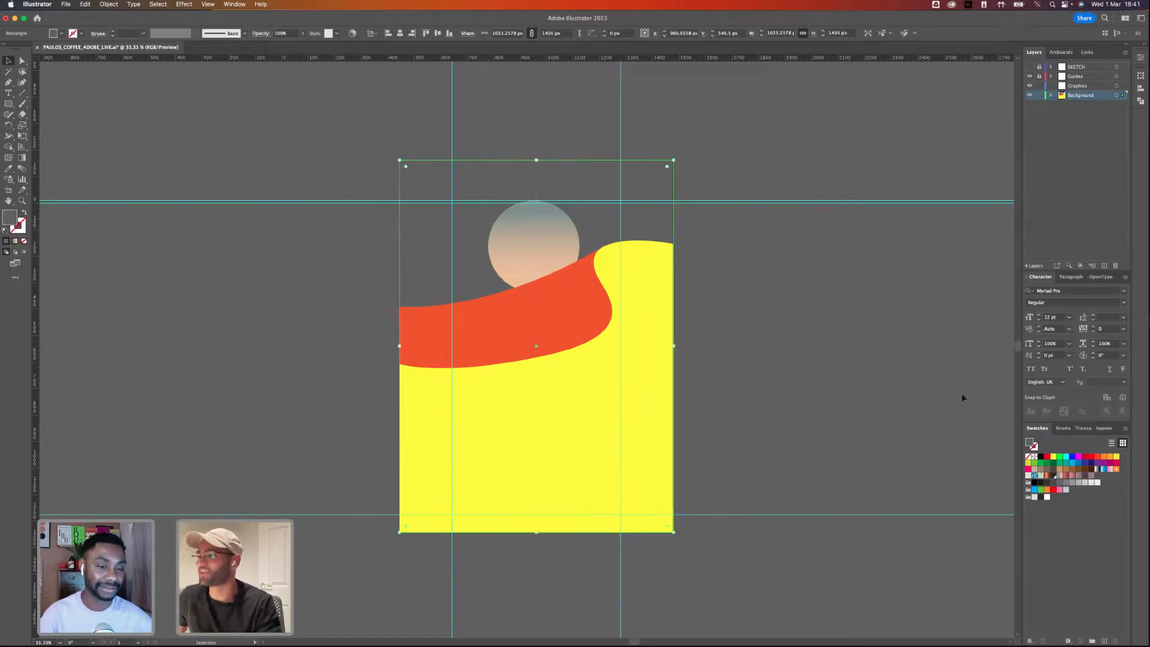
pyautogui.click(1079, 478)
pyautogui.press('g')
pyautogui.moveTo(457, 177); pyautogui.dragTo(453, 393)
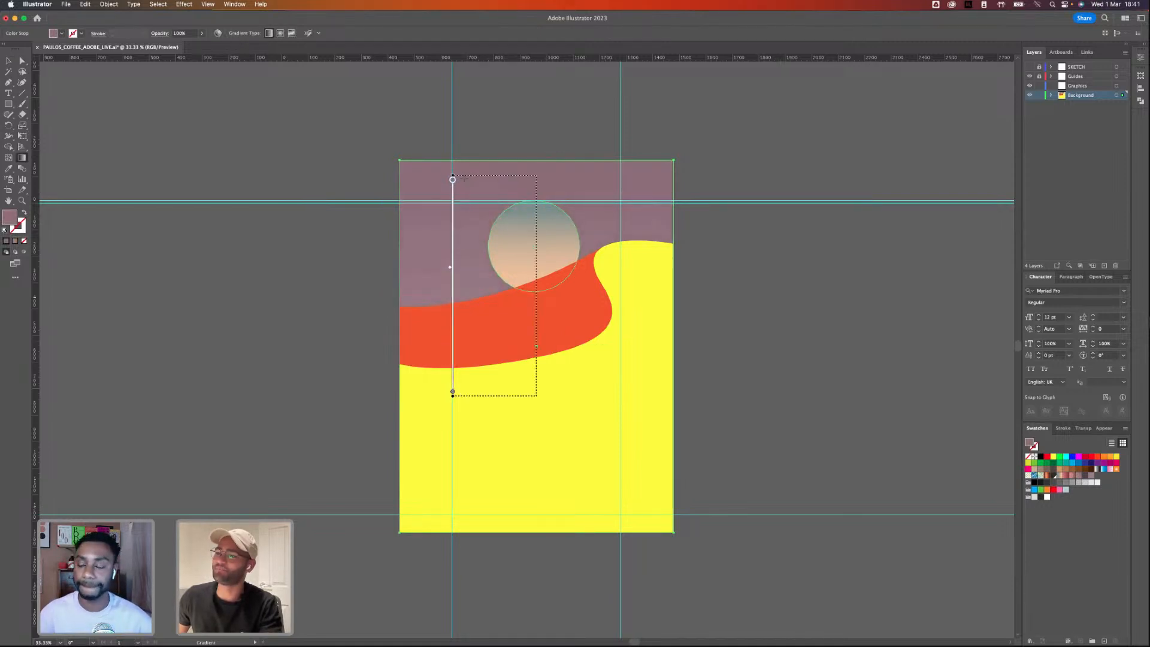
pyautogui.press('v')
pyautogui.click(208, 128)
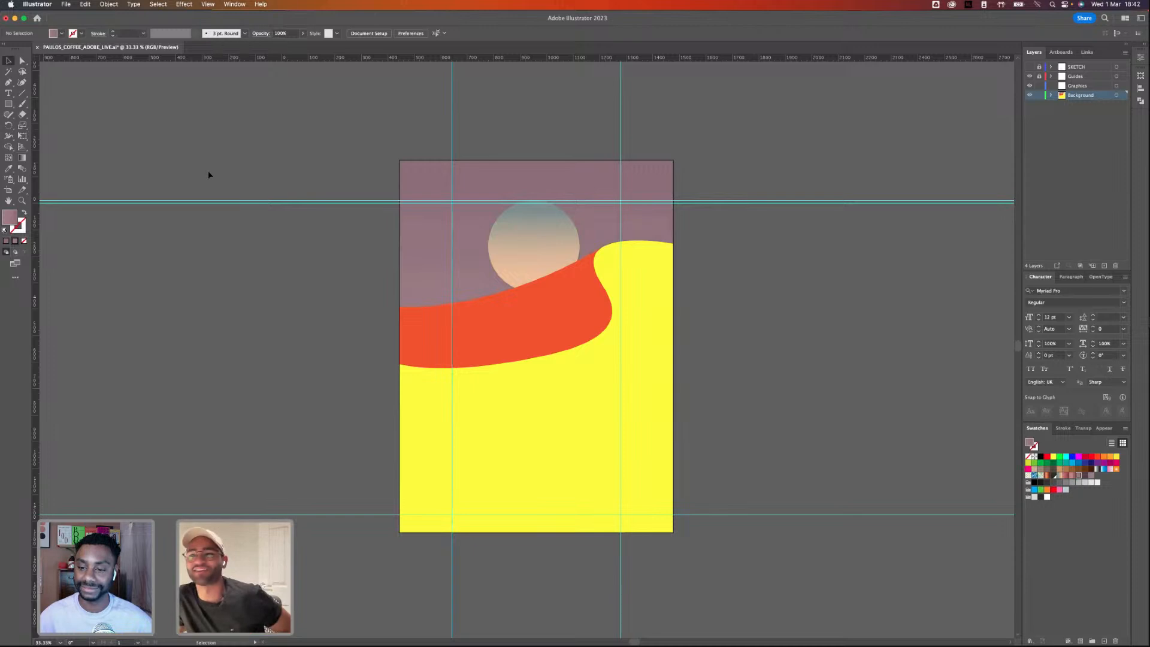
# - Fill the red dune with the rose-to-maroon gradient swatch and pull the gradient's dark end inward to the dune's visible edge
pyautogui.click(512, 318)
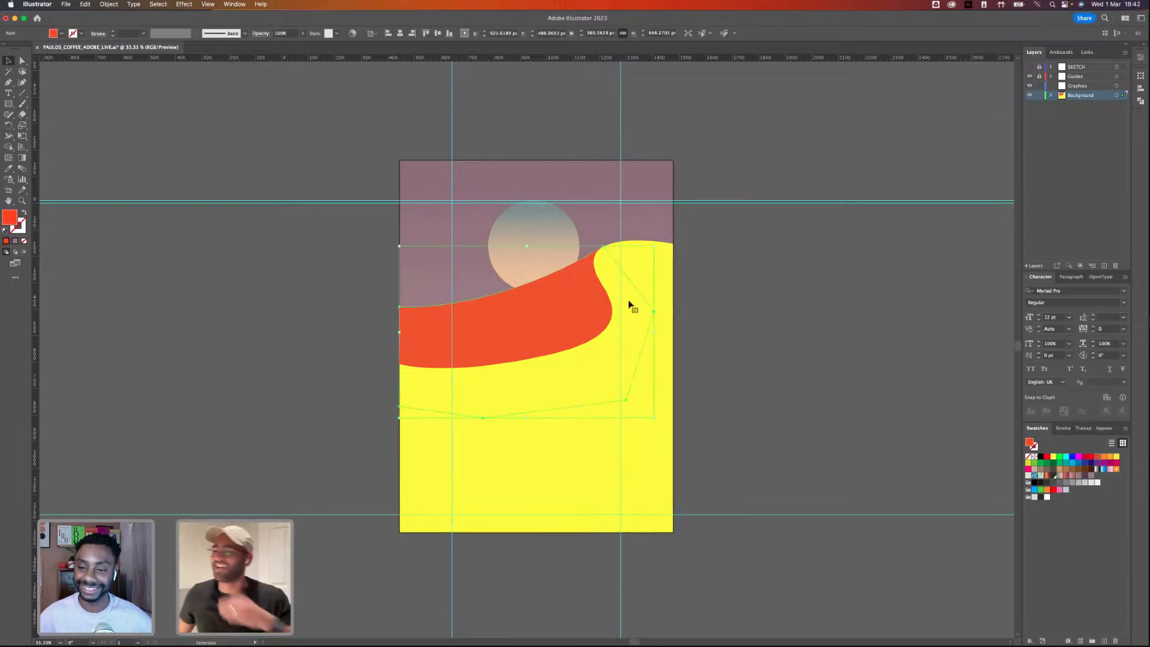
pyautogui.click(1072, 477)
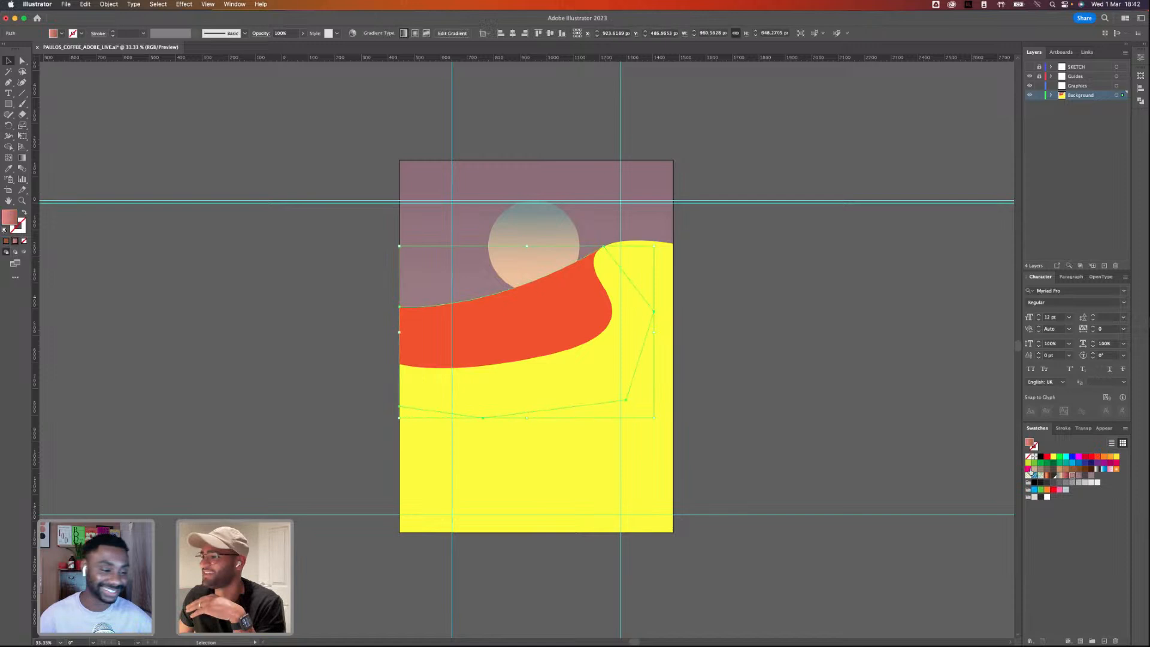
pyautogui.click(1067, 476)
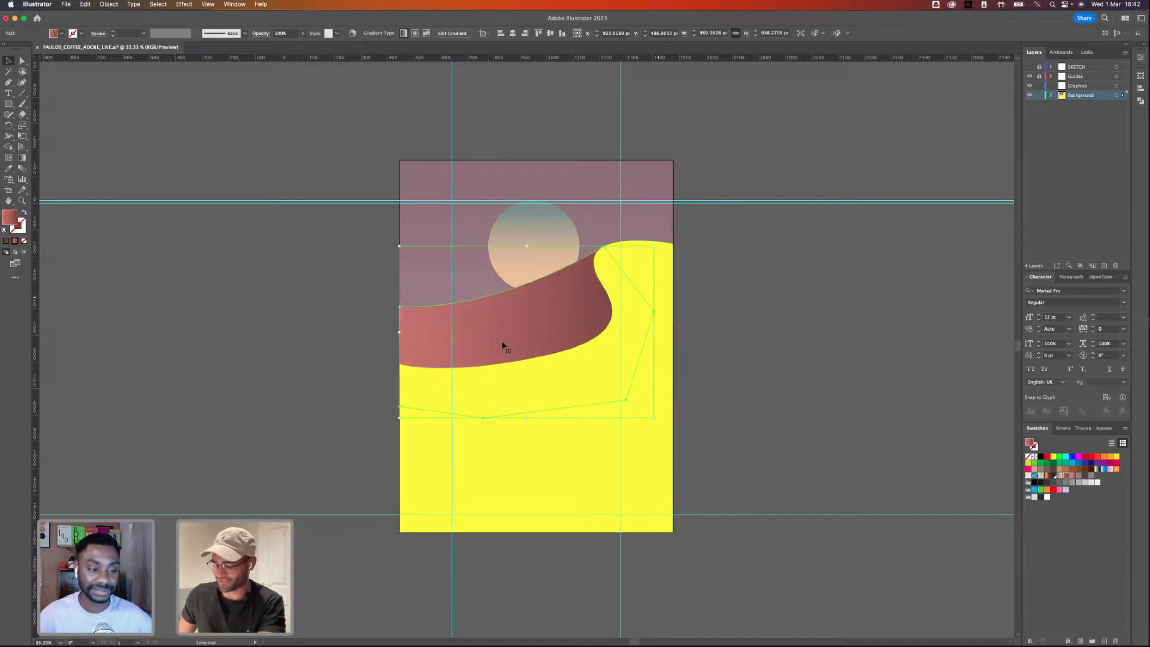
pyautogui.press('g')
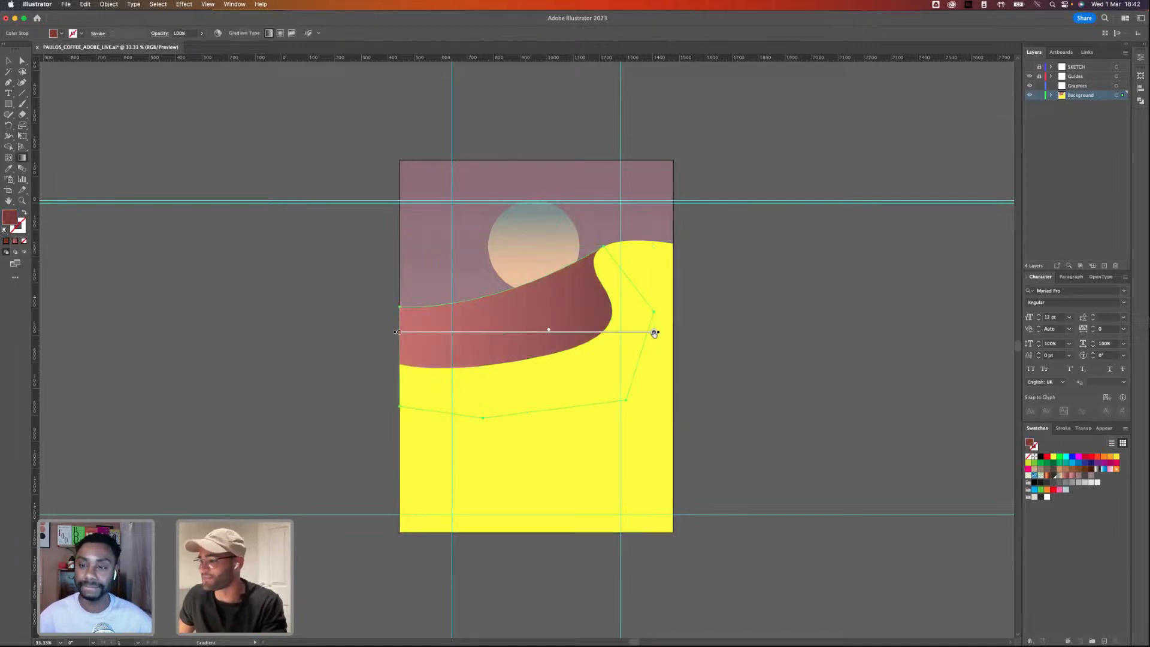
pyautogui.moveTo(654, 334); pyautogui.dragTo(611, 334)
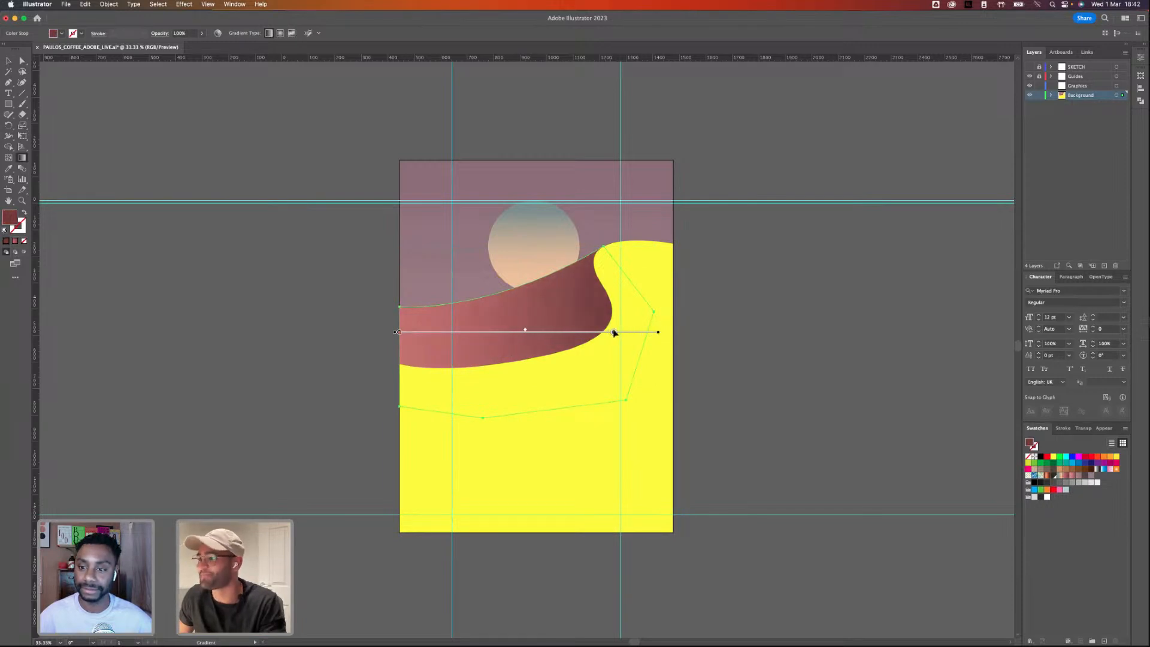
# - Fill the yellow foreground dune with the pink-to-brown gradient swatch
pyautogui.click(8, 61)
pyautogui.click(495, 380)
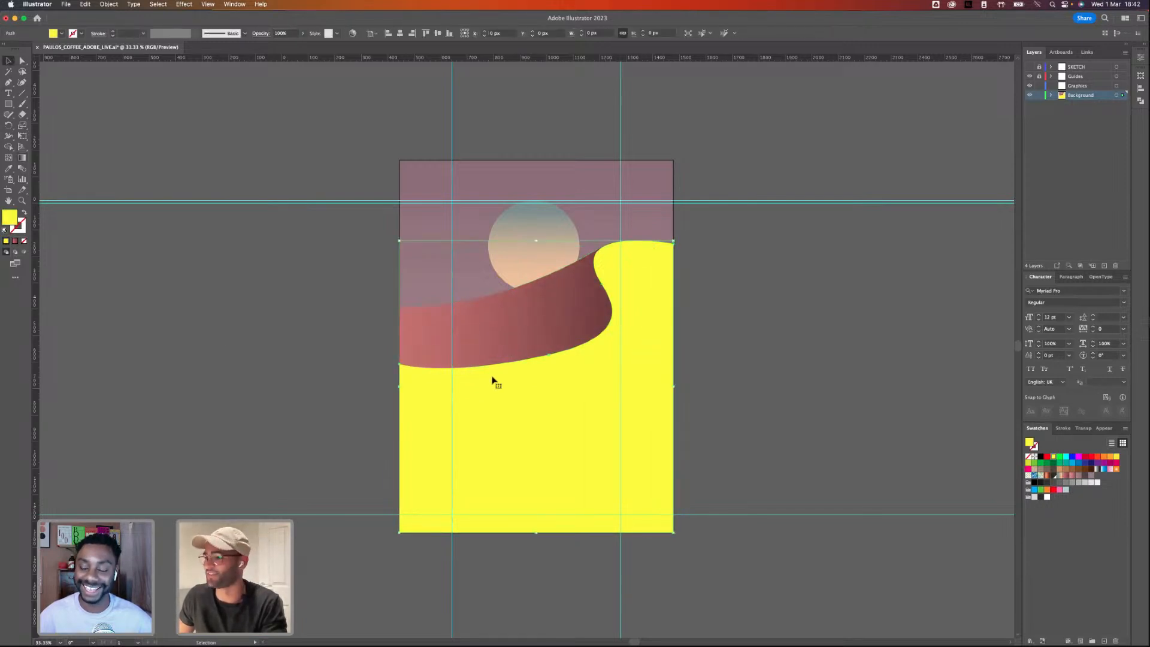
pyautogui.click(1071, 475)
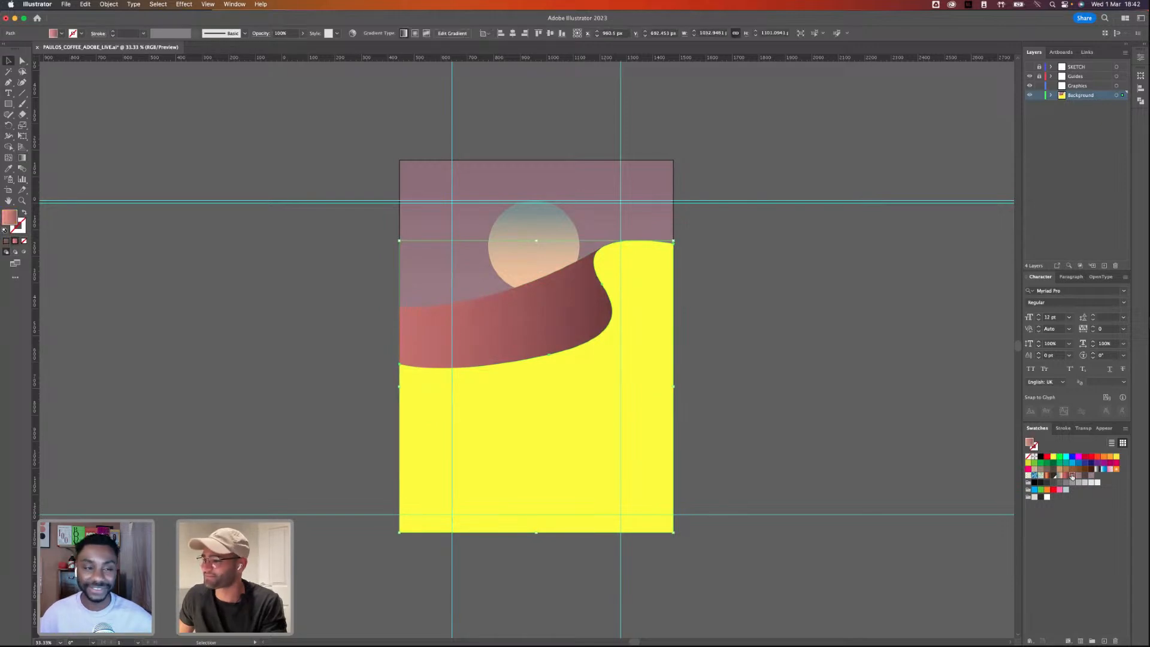
pyautogui.click(880, 456)
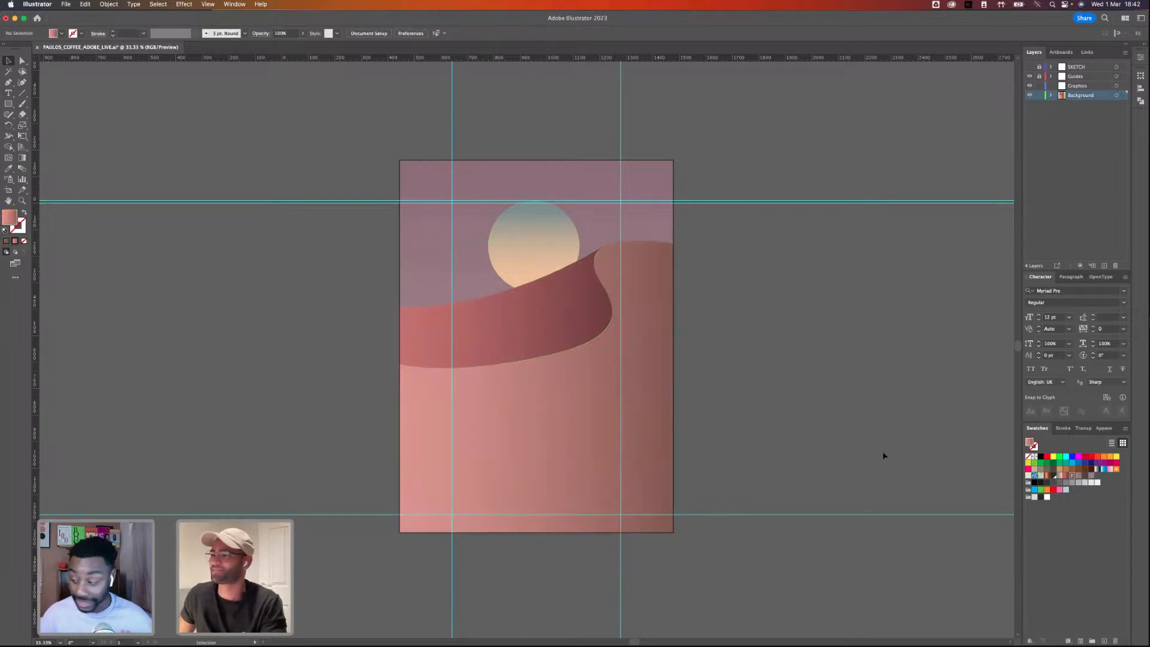
# - Move the maroon dune's peak anchor point slightly so its tip tucks in against the foreground dune's crest
pyautogui.press('super+1')
pyautogui.press('a')
pyautogui.scroll(10, 689, 359)
pyautogui.click(702, 335)
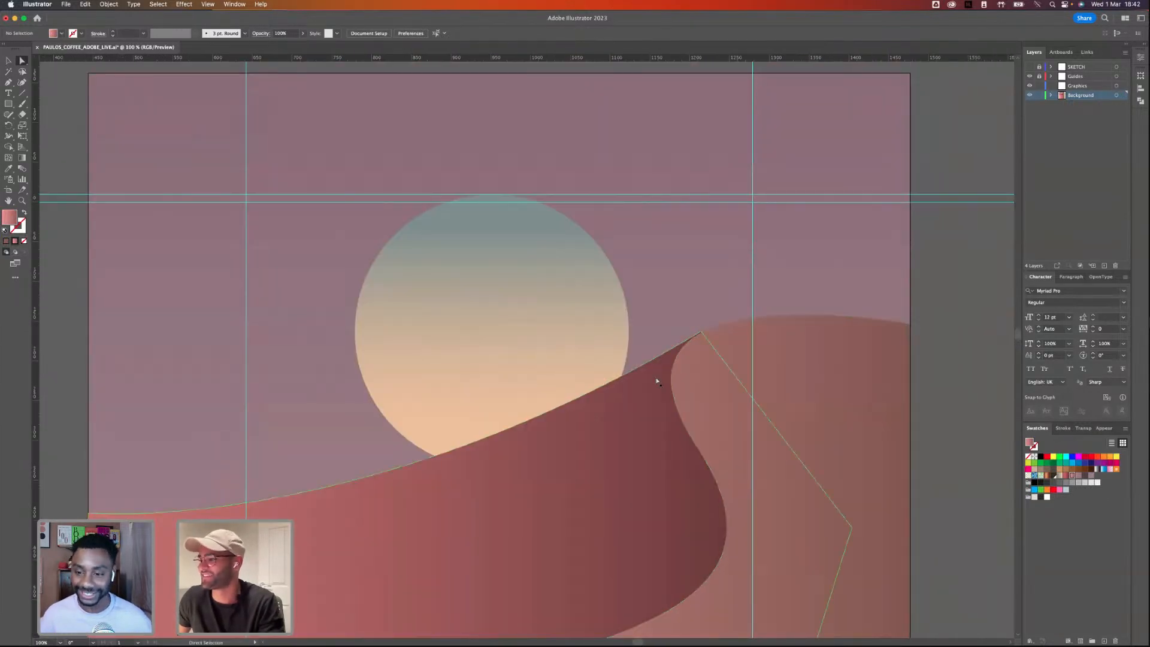
pyautogui.moveTo(702, 333)
pyautogui.mouseDown()
pyautogui.moveTo(710, 344)
pyautogui.moveTo(703, 333)
pyautogui.mouseUp()
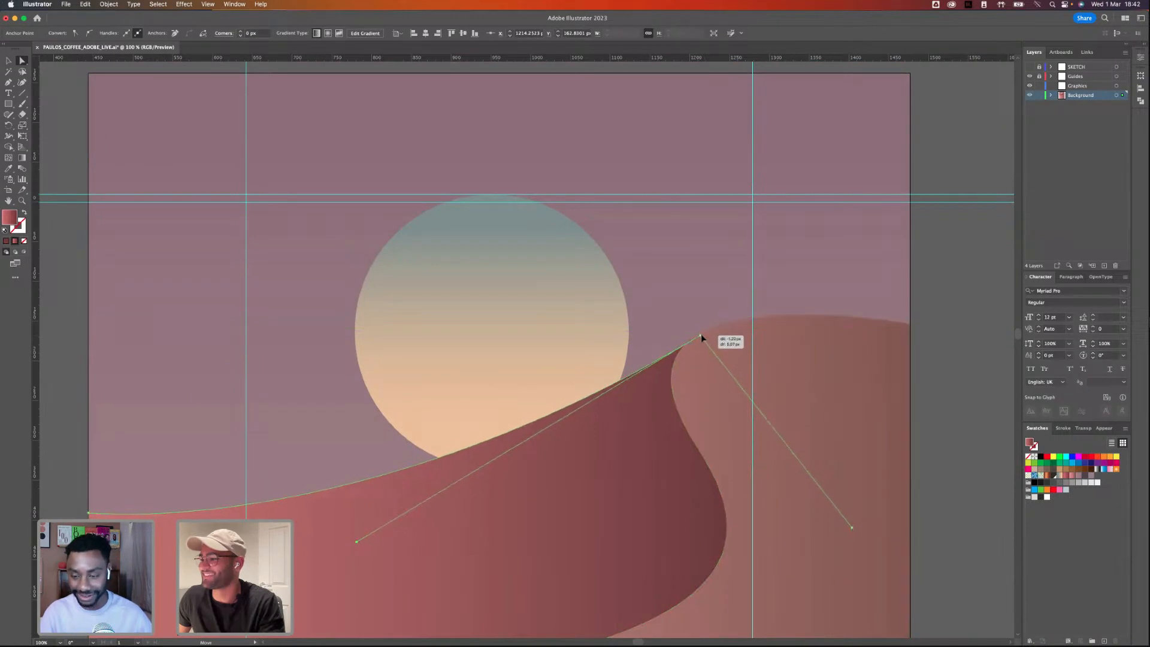
pyautogui.press('super+equal')
pyautogui.press('super+equal')
pyautogui.press('super+equal')
pyautogui.press('super+equal')
pyautogui.press('super+equal')
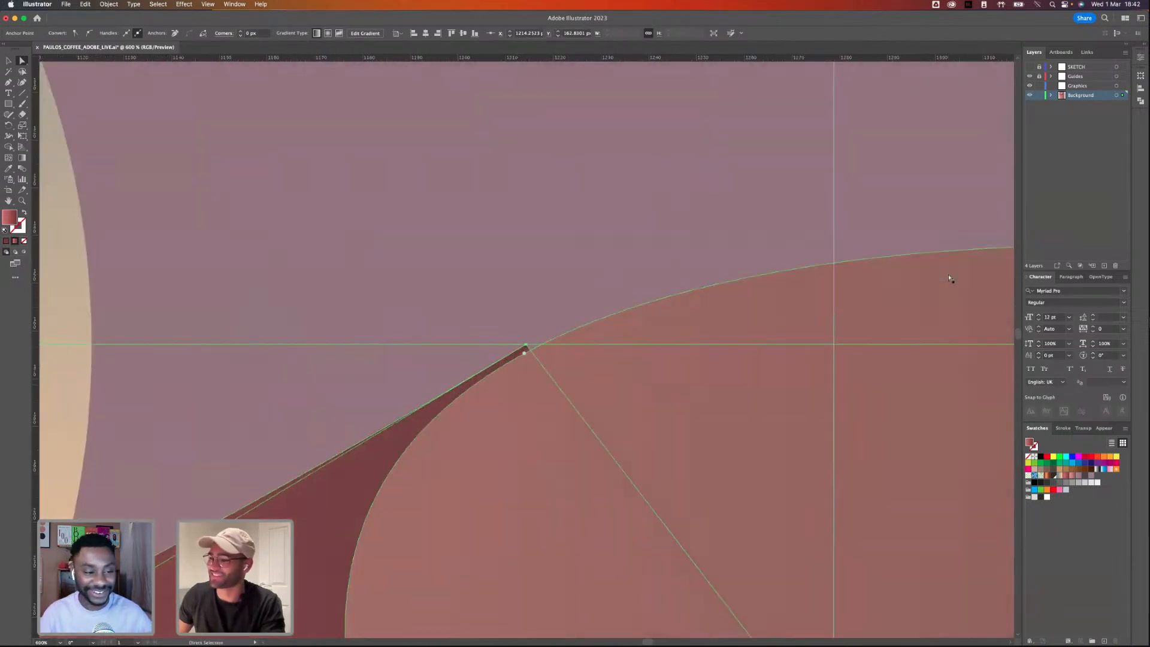
pyautogui.moveTo(524, 346); pyautogui.dragTo(522, 355)
pyautogui.press('super+minus')
pyautogui.press('super+minus')
pyautogui.press('super+minus')
pyautogui.press('super+minus')
pyautogui.press('super+minus')
pyautogui.press('super+minus')
pyautogui.press('super+minus')
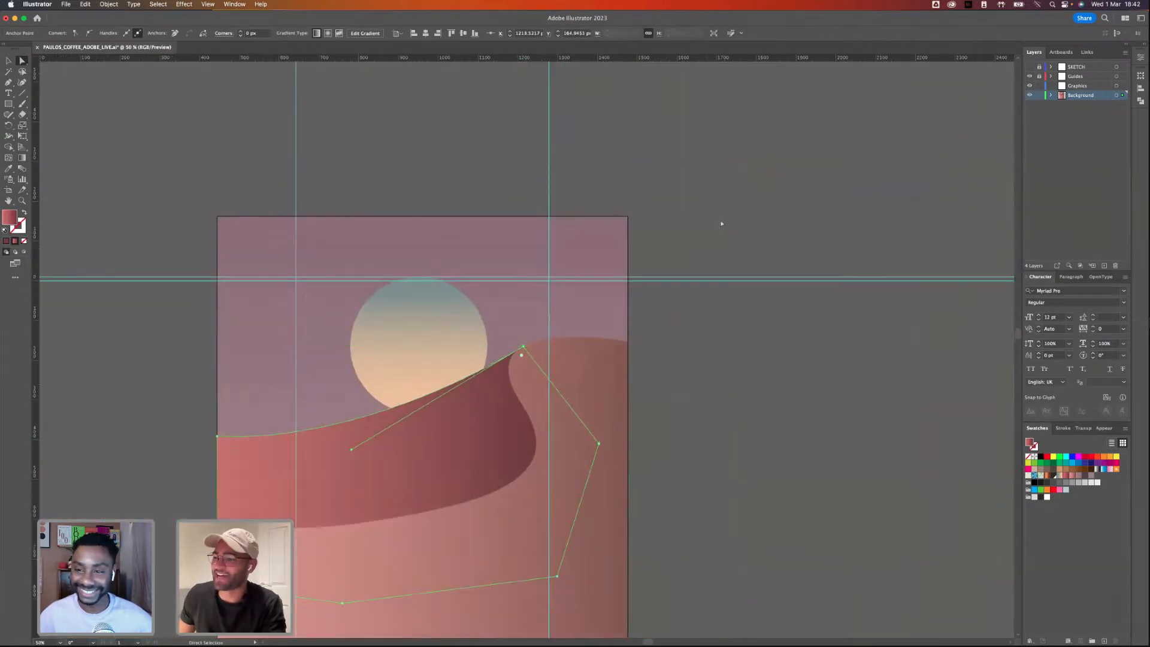
pyautogui.click(733, 430)
# - Compare the artwork with the SKETCH layer by toggling its visibility, and preview the design with the guides hidden
pyautogui.scroll(-8, 763, 295)
pyautogui.scroll(2, 812, 430)
pyautogui.press('super+0')
pyautogui.press('super+minus')
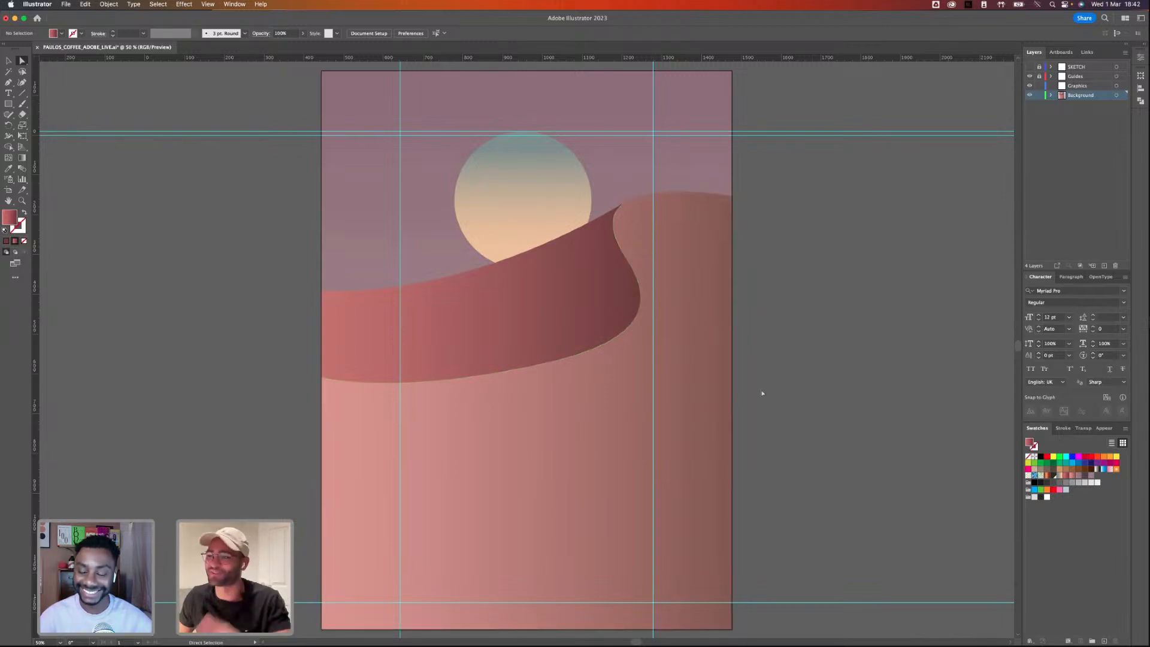
pyautogui.press('super+minus')
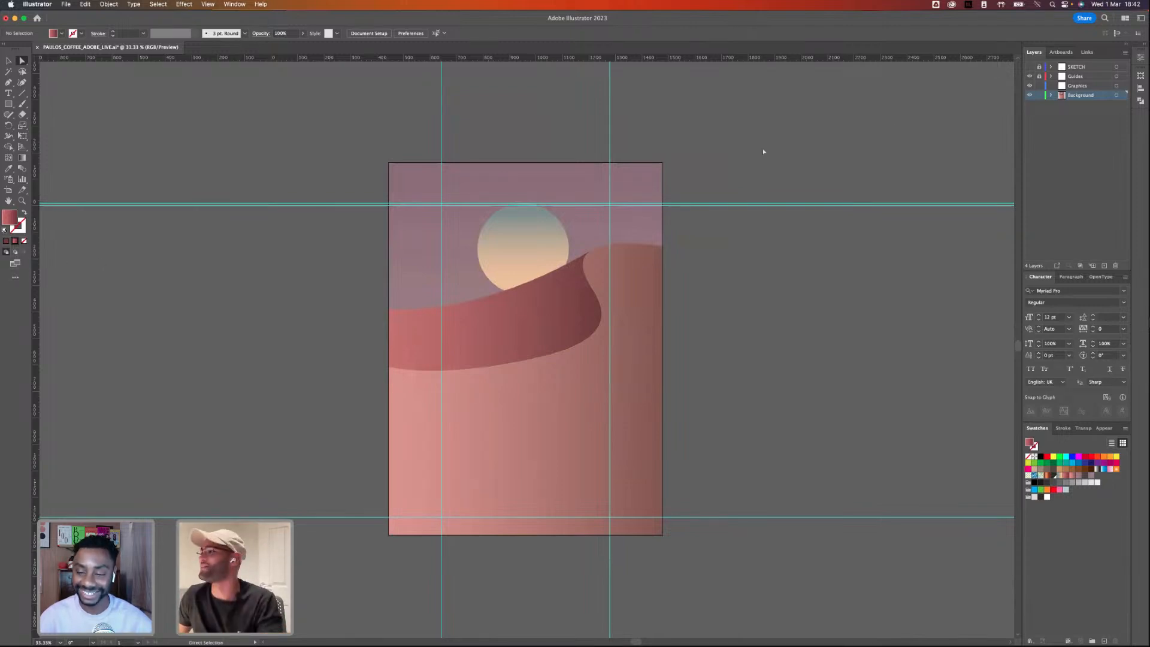
pyautogui.click(1030, 67)
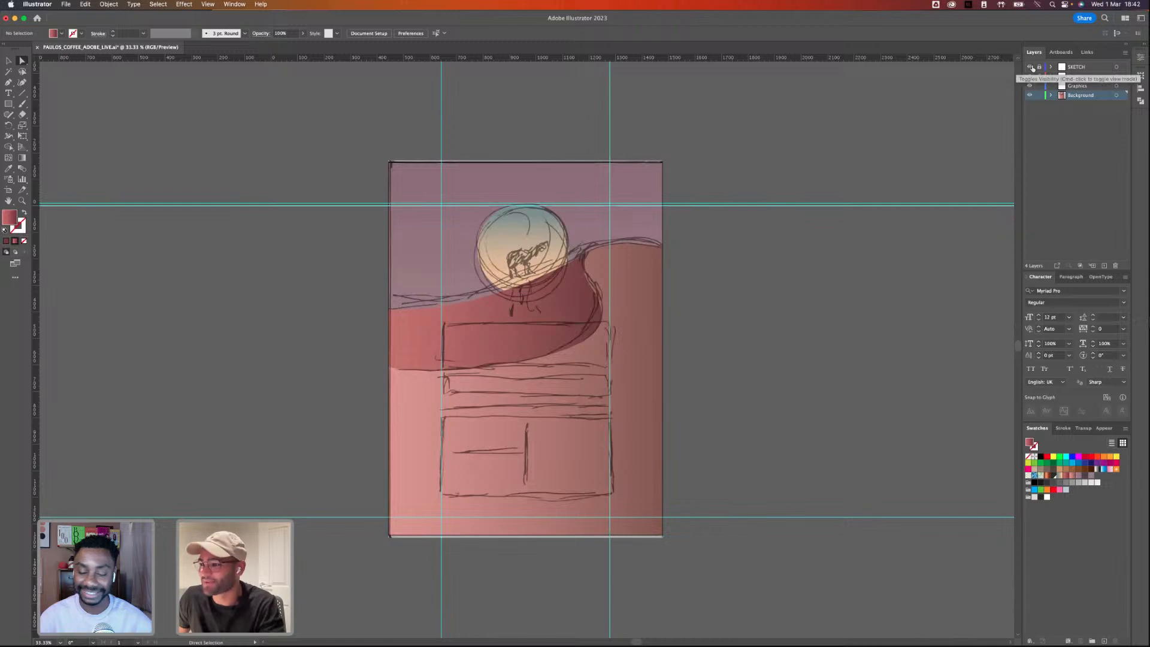
pyautogui.click(1030, 68)
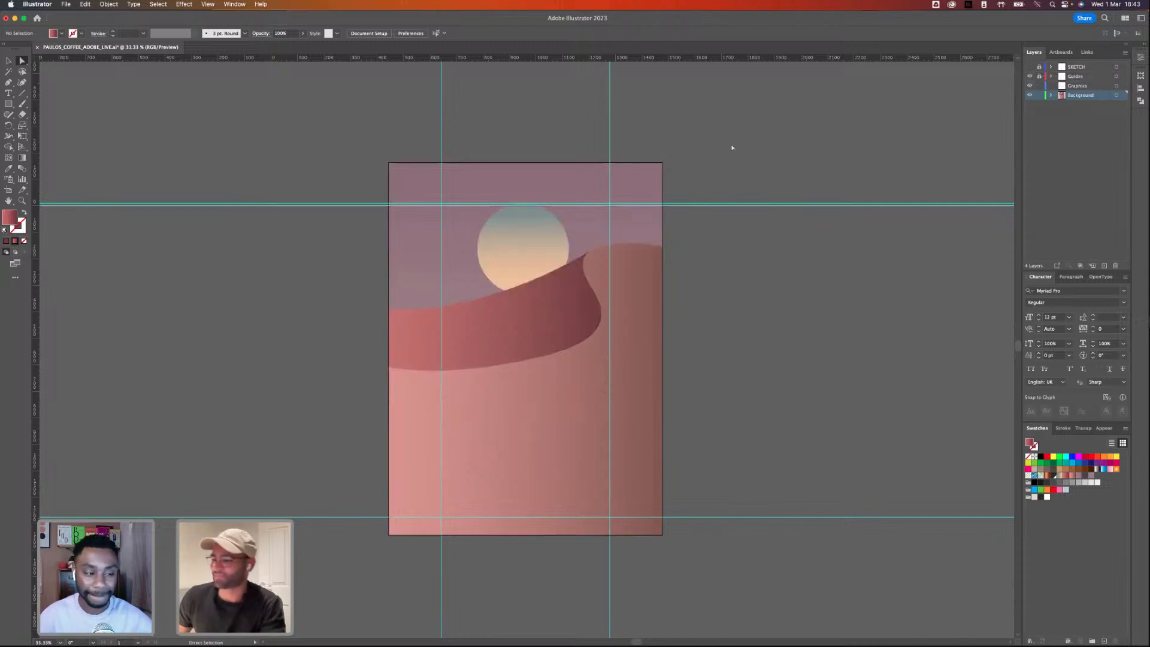
pyautogui.press('super+equal')
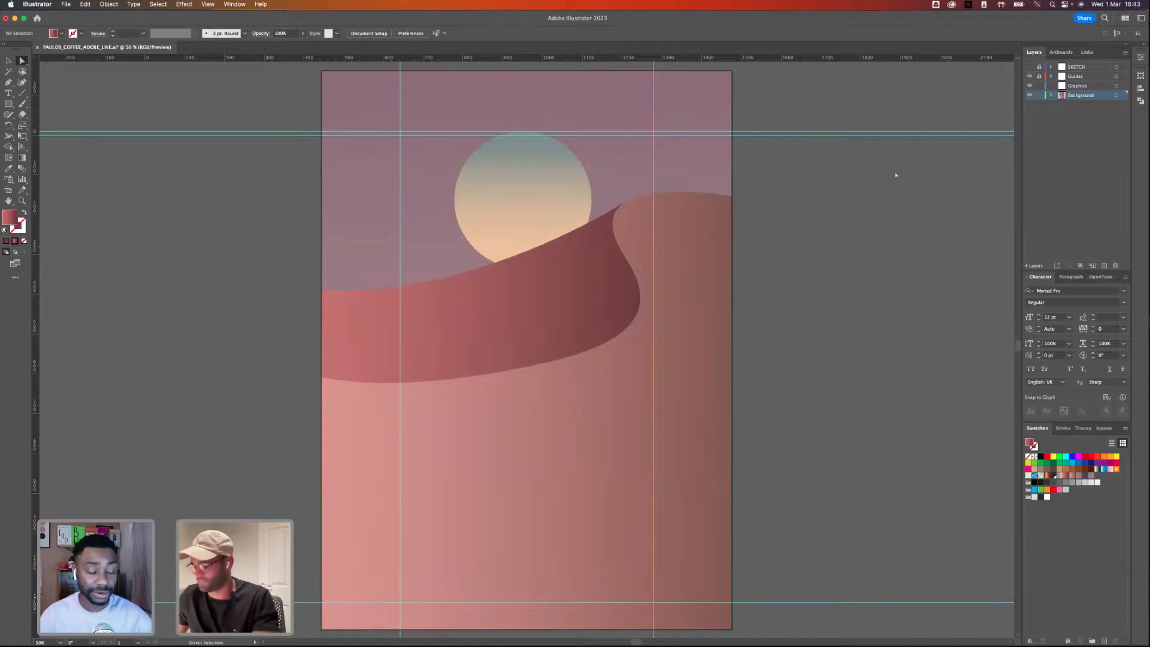
pyautogui.press('super+semicolon')
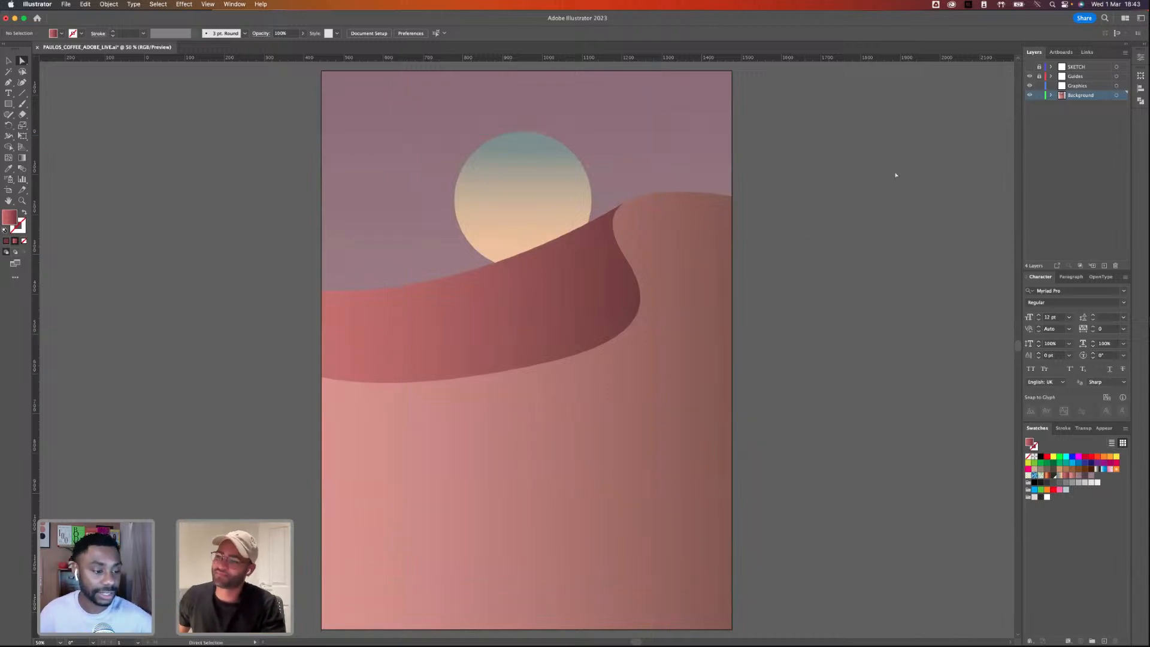
pyautogui.press('super+semicolon')
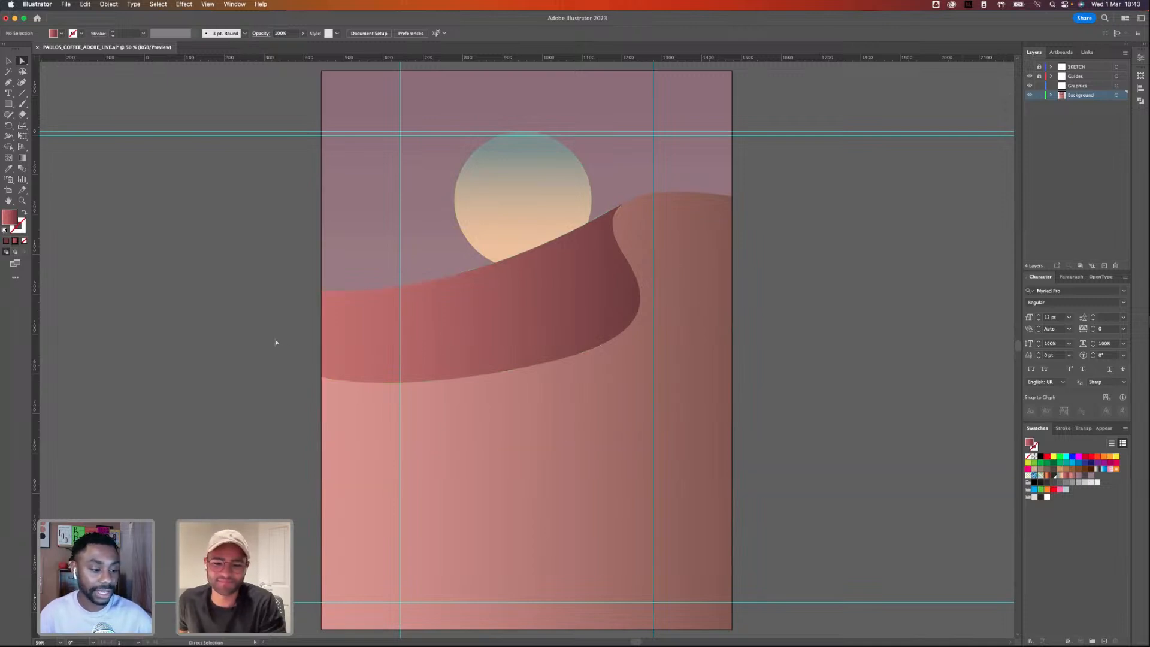
pyautogui.click(370, 210)
pyautogui.click(252, 242)
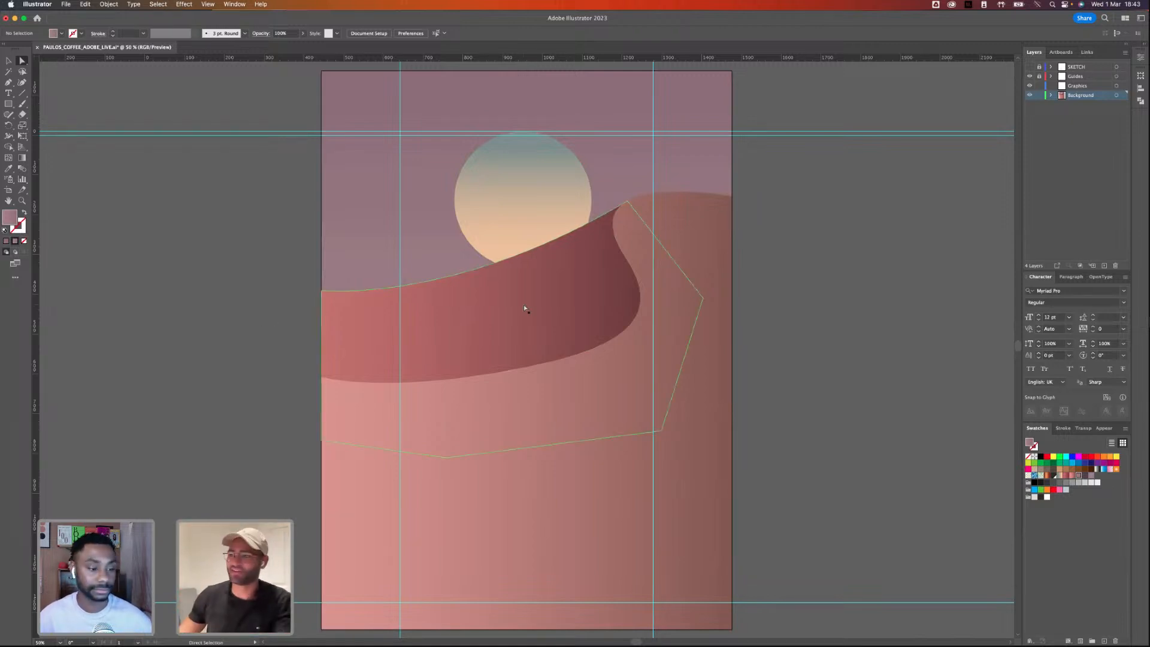
pyautogui.click(519, 155)
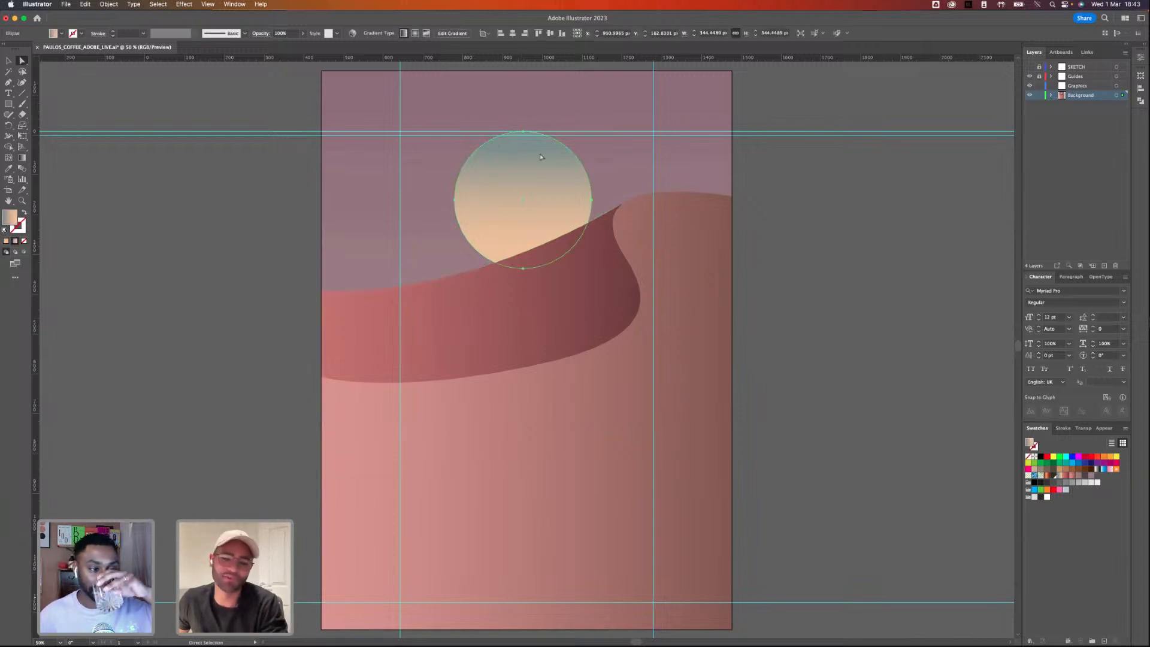
pyautogui.click(741, 262)
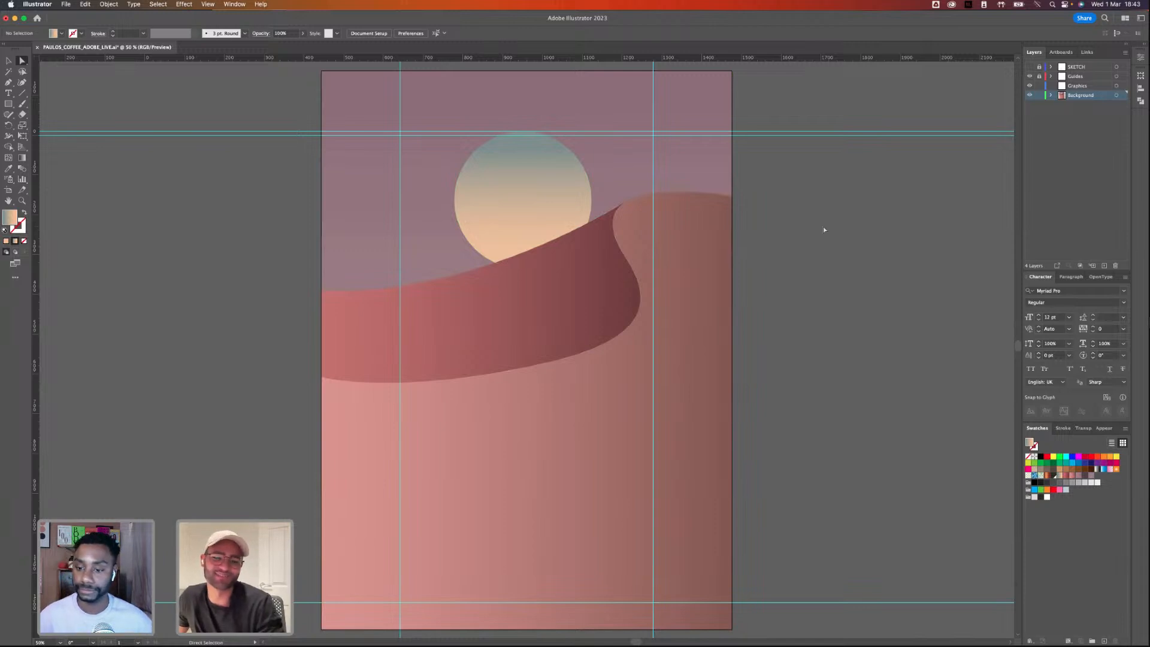
# - Try a solid pale sand-yellow fill on the sun circle, and undo it
pyautogui.click(529, 210)
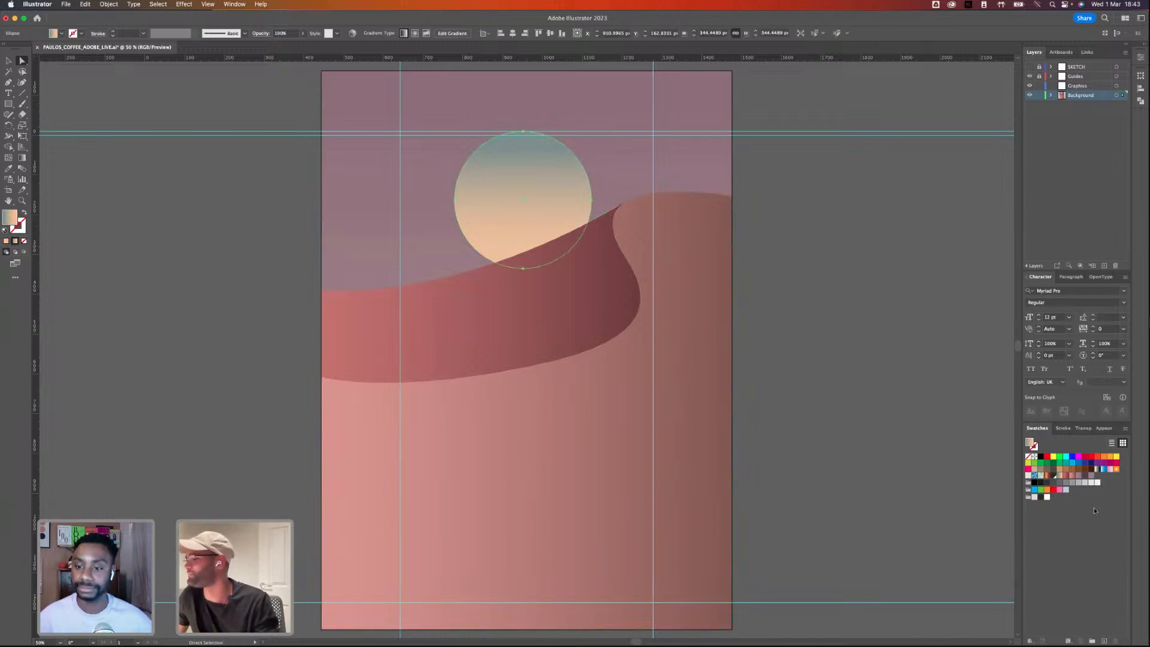
pyautogui.doubleClick(10, 217)
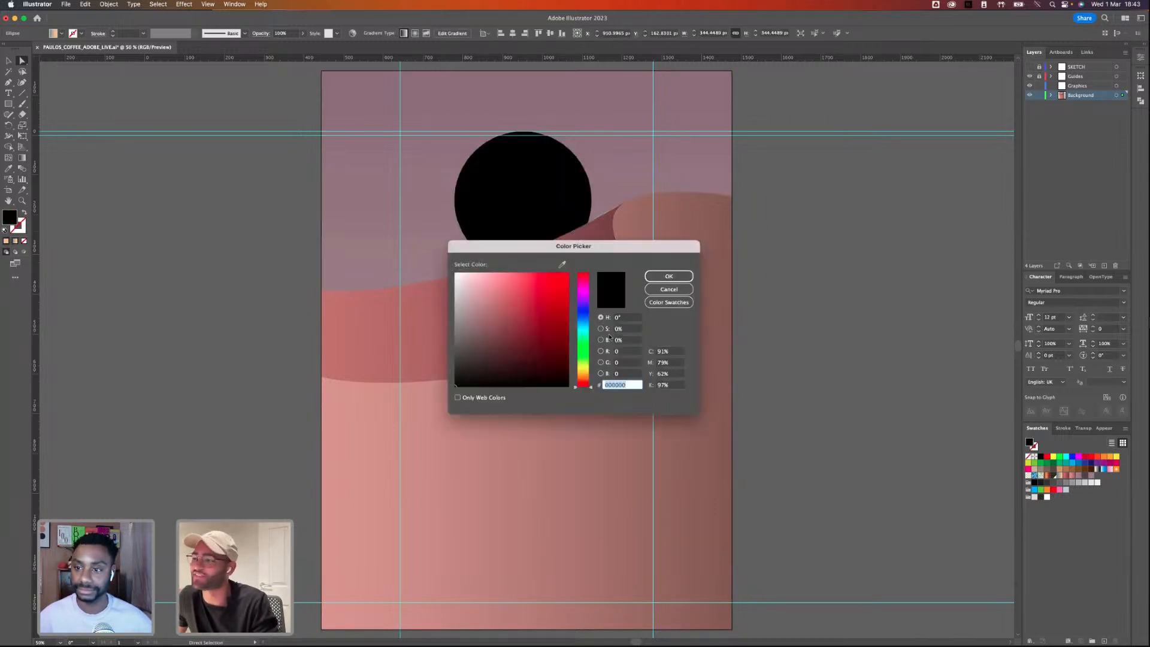
pyautogui.write('bfb58e')
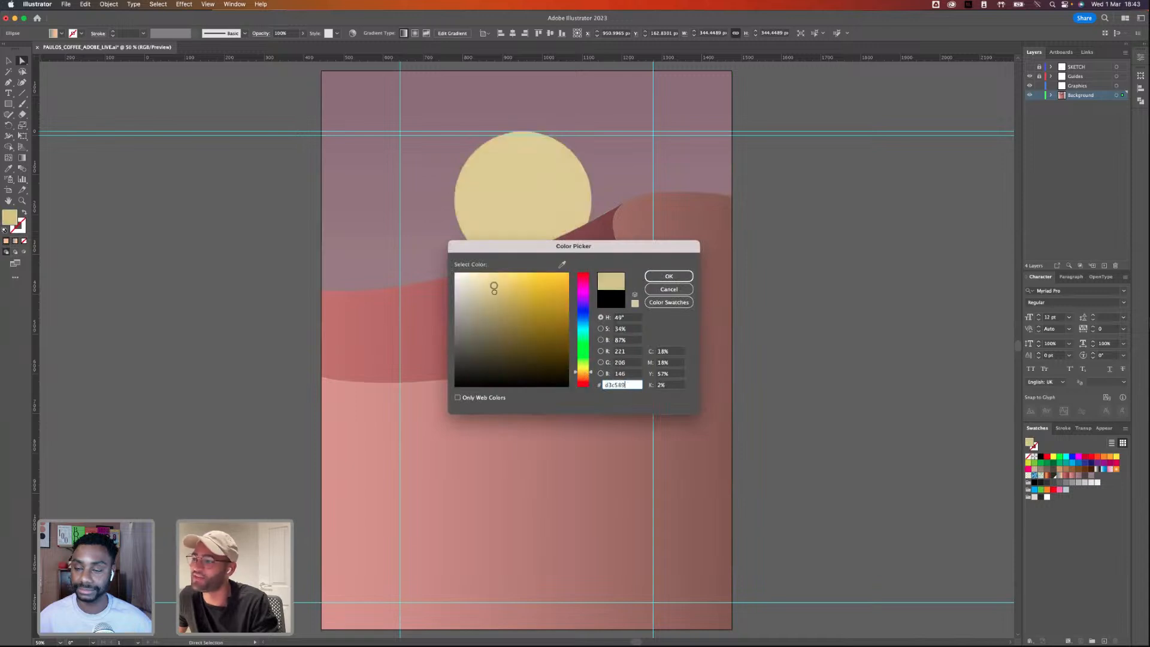
pyautogui.click(669, 276)
pyautogui.click(900, 262)
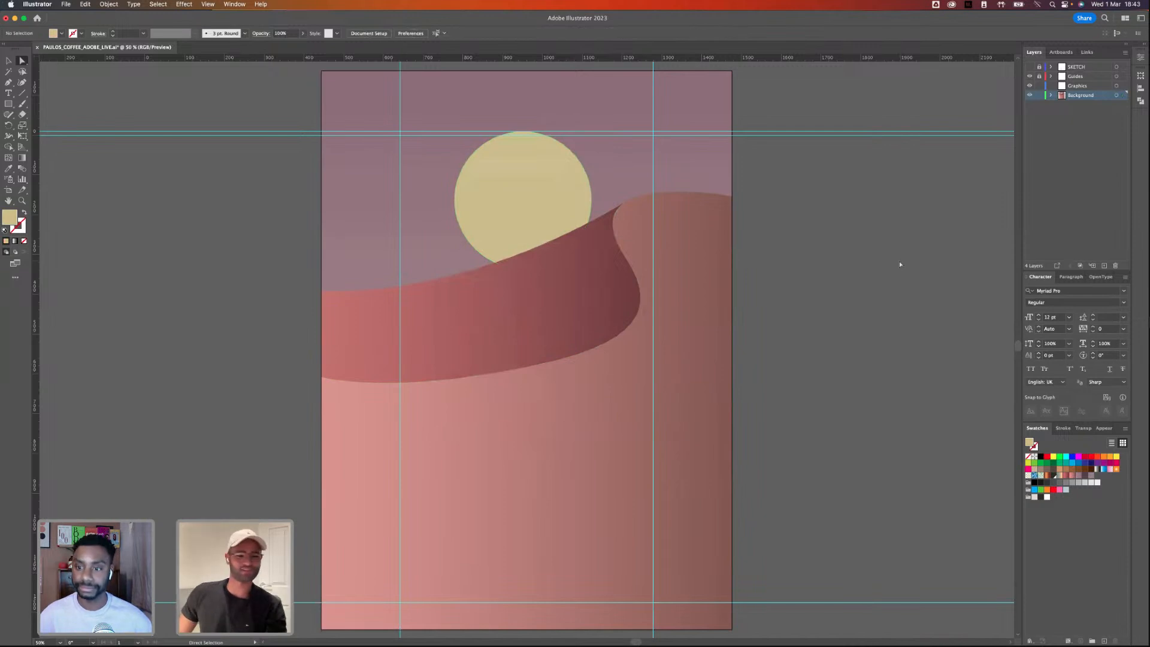
pyautogui.press('super+z')
pyautogui.click(8, 60)
pyautogui.click(189, 226)
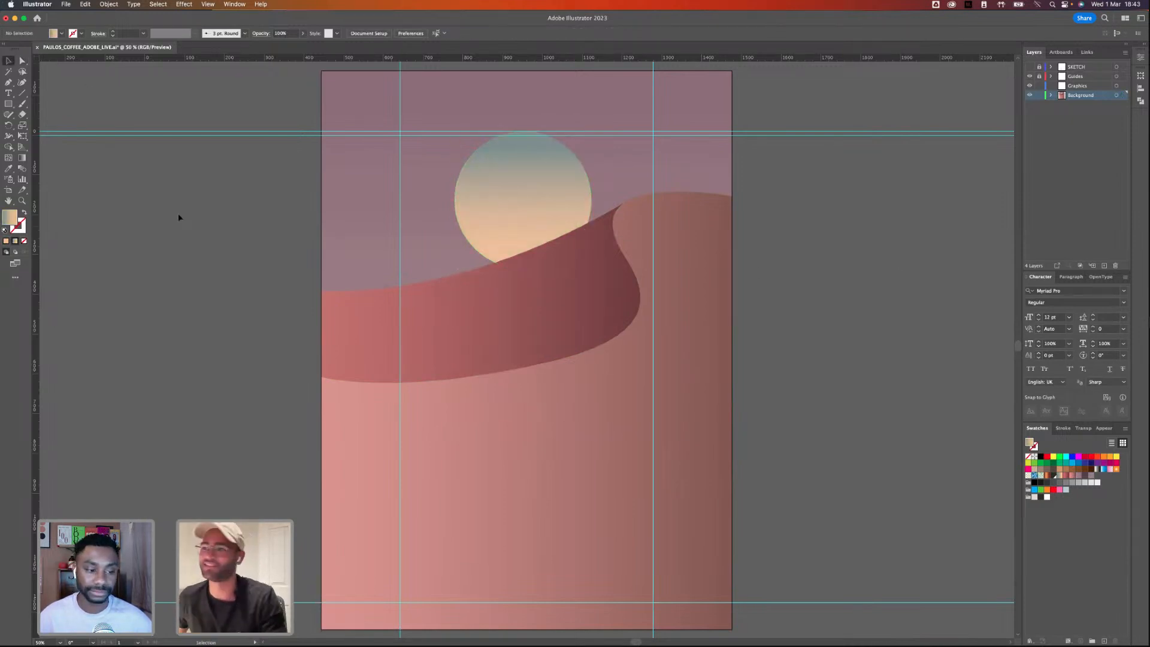
# - Duplicate the mauve background rectangle beside the artboard and fill the copy with the black-and-white gradient swatch
pyautogui.click(341, 124)
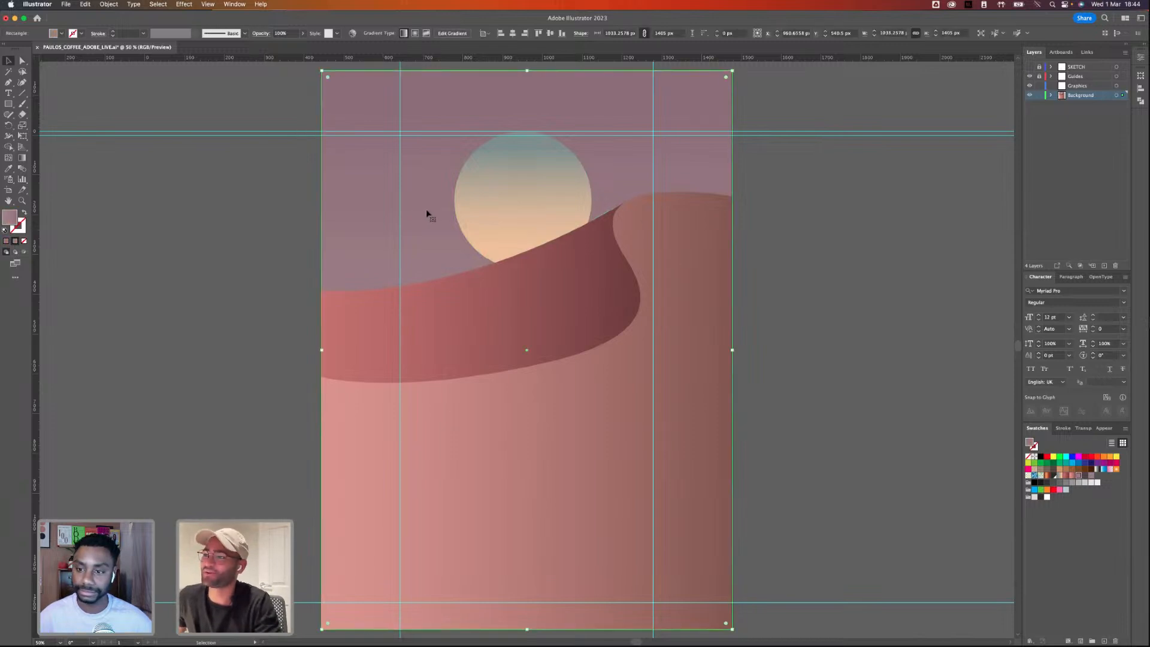
pyautogui.moveTo(433, 216); pyautogui.dragTo(149, 216)
pyautogui.moveTo(566, 247); pyautogui.dragTo(886, 253)
pyautogui.moveTo(538, 230); pyautogui.dragTo(353, 229)
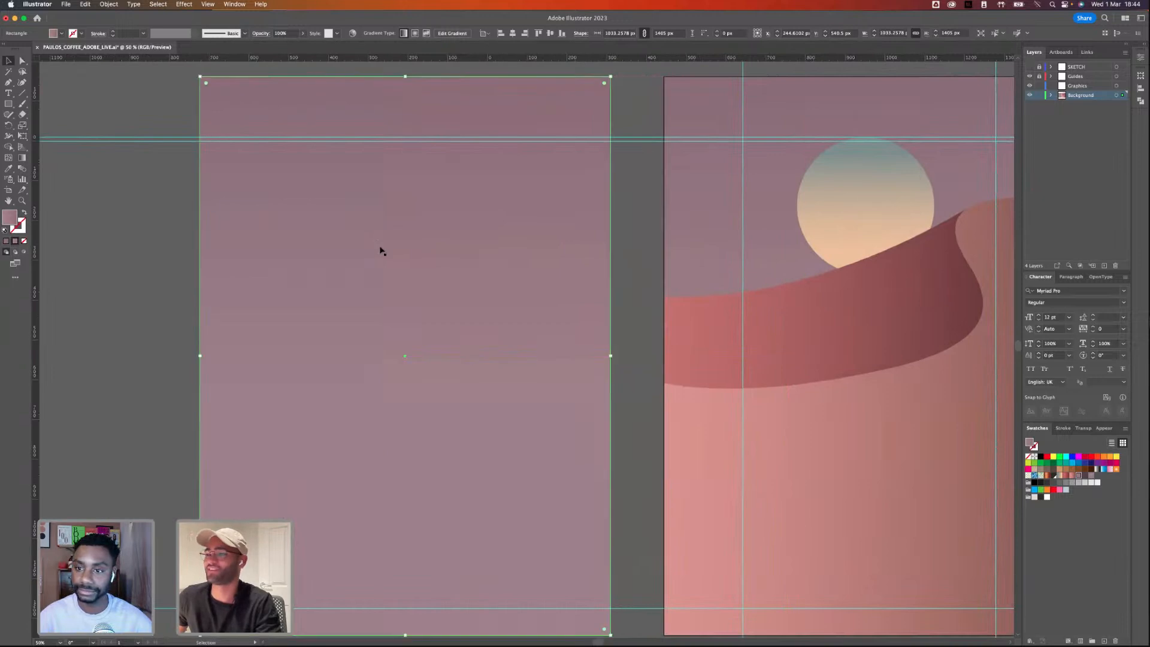
pyautogui.click(1097, 469)
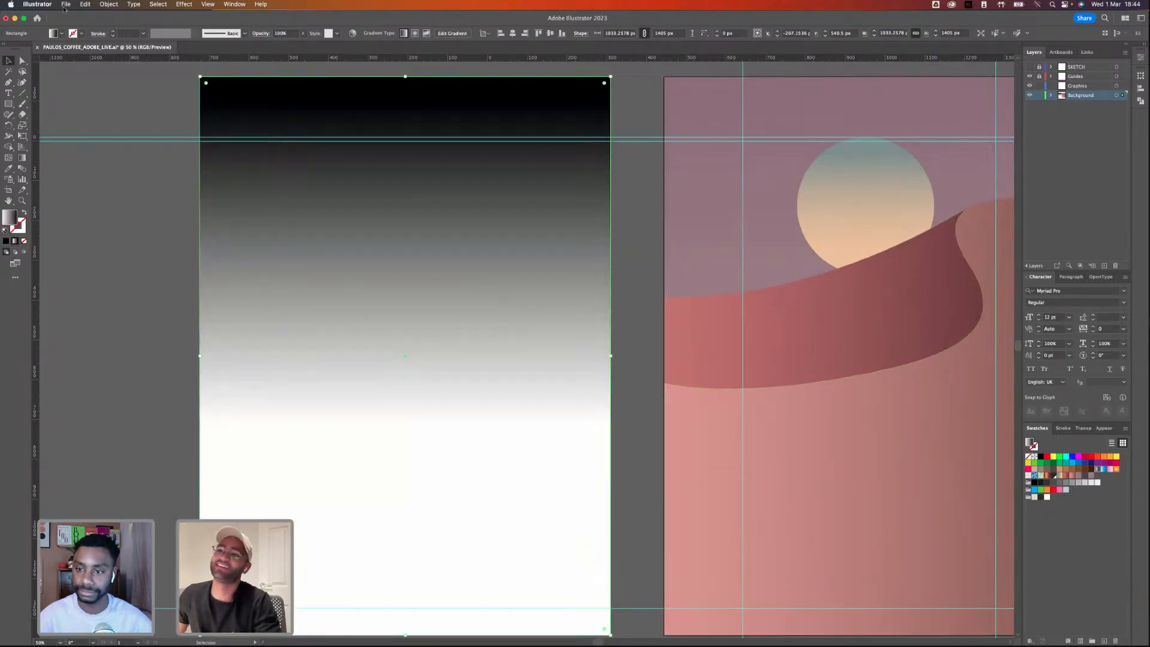
# - Apply a Grain texture to the black-and-white gradient rectangle with intensity 100, contrast 80 and the Regular grain type
pyautogui.click(186, 5)
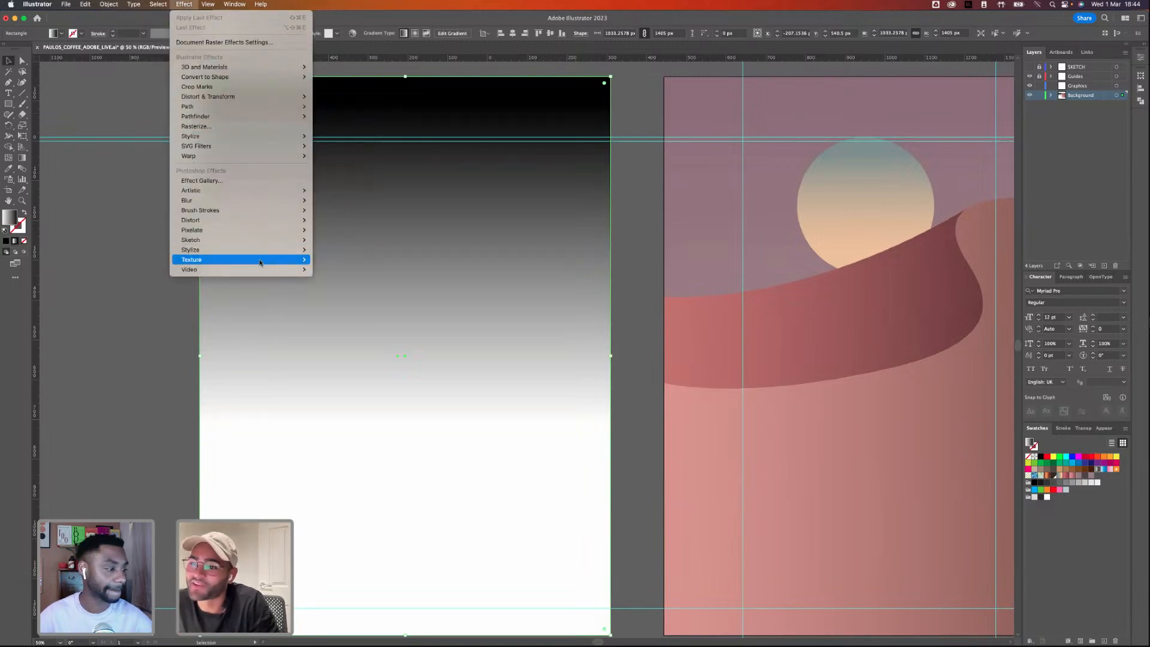
pyautogui.moveTo(259, 262)
pyautogui.click(329, 271)
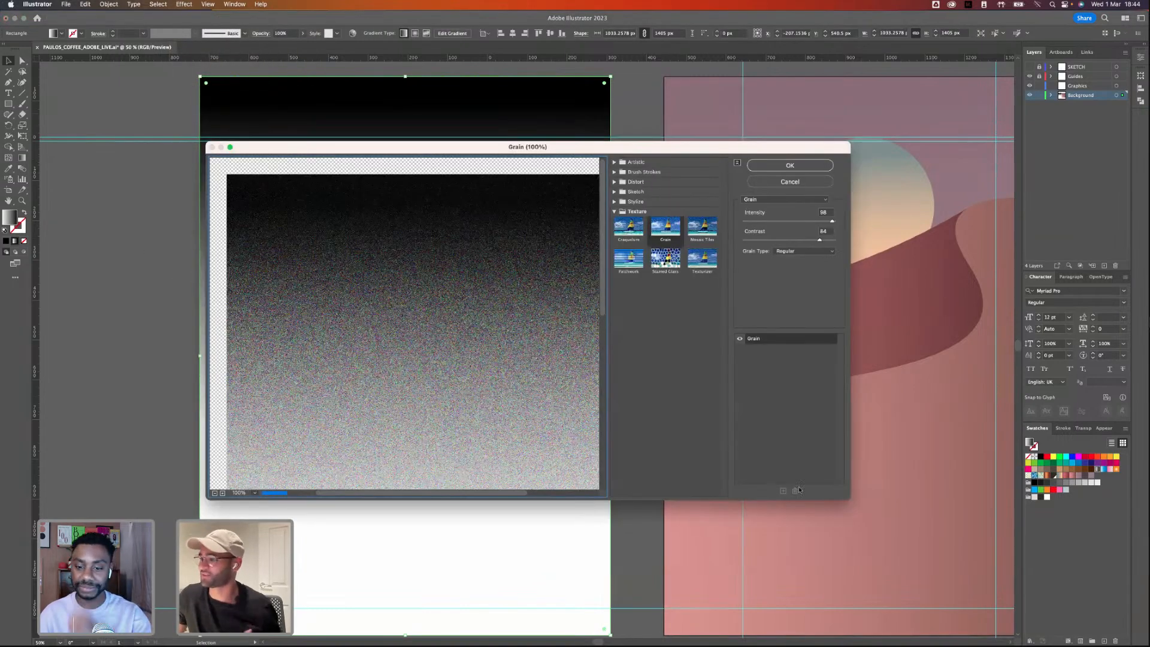
pyautogui.moveTo(848, 498); pyautogui.dragTo(950, 590)
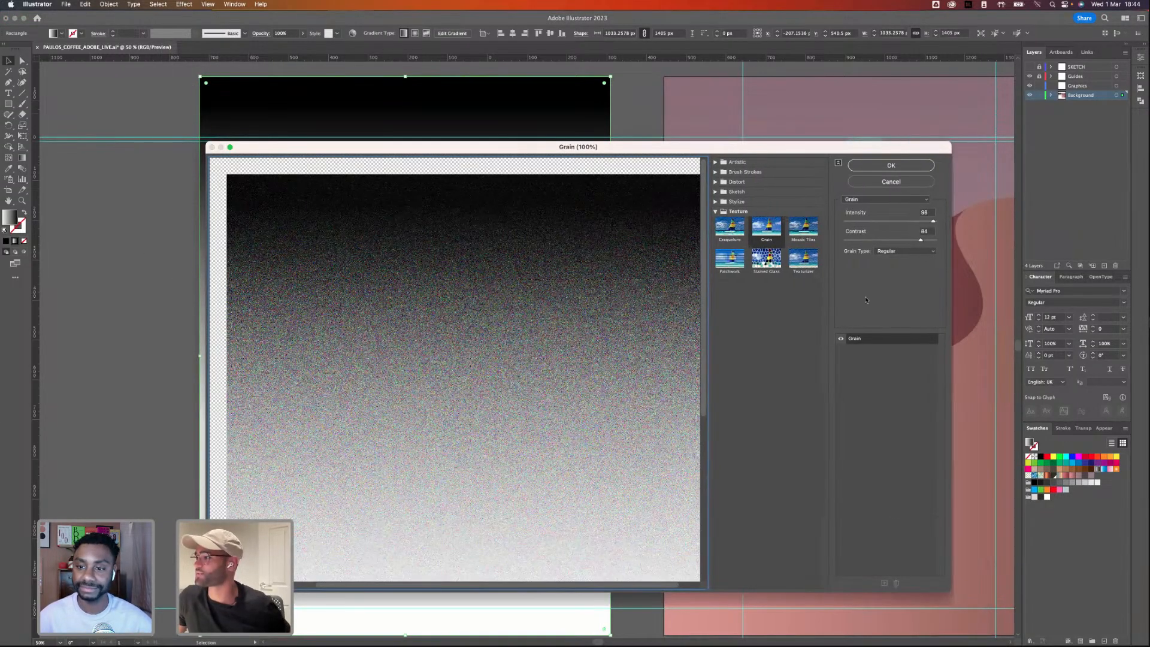
pyautogui.moveTo(956, 223); pyautogui.dragTo(982, 241)
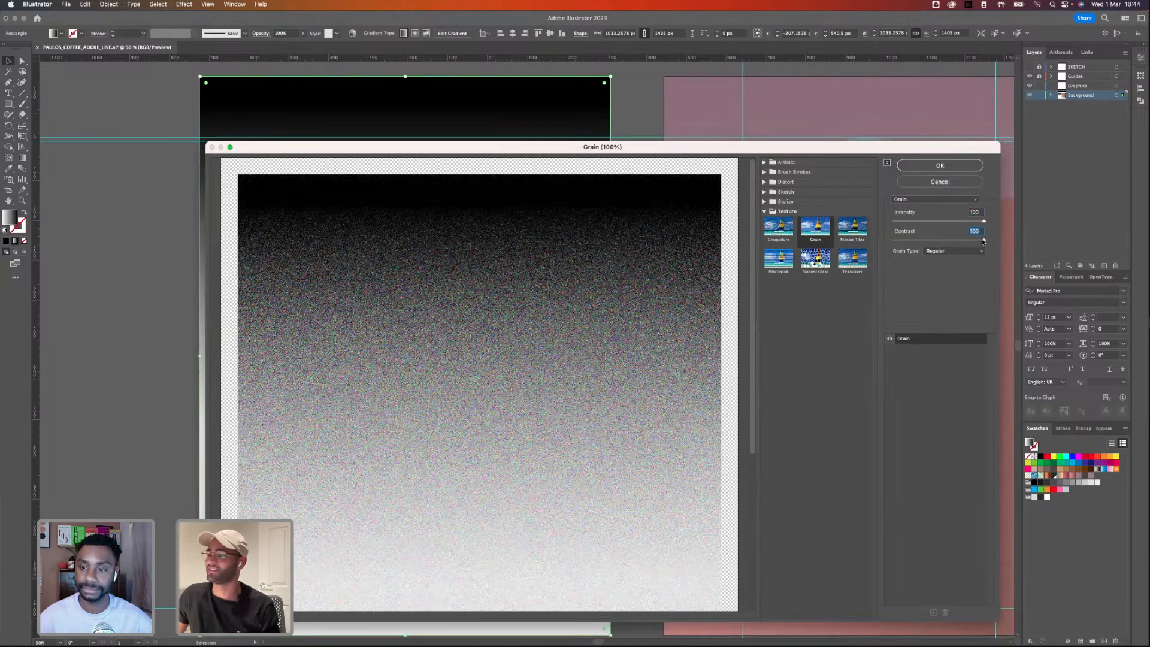
pyautogui.click(965, 240)
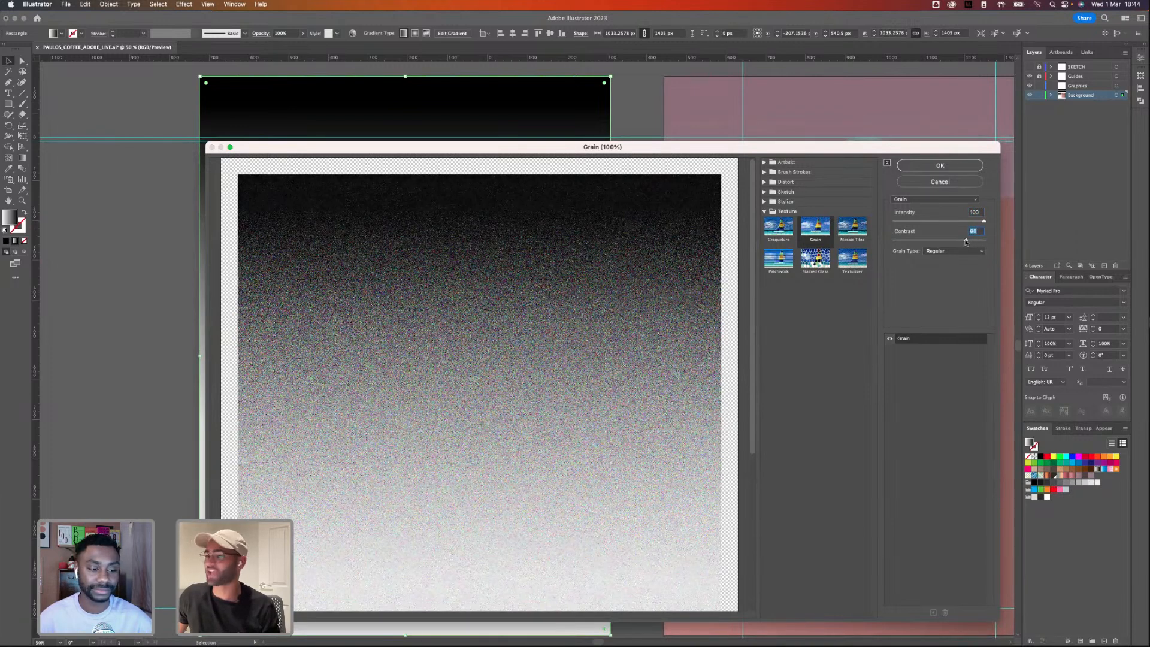
pyautogui.click(945, 168)
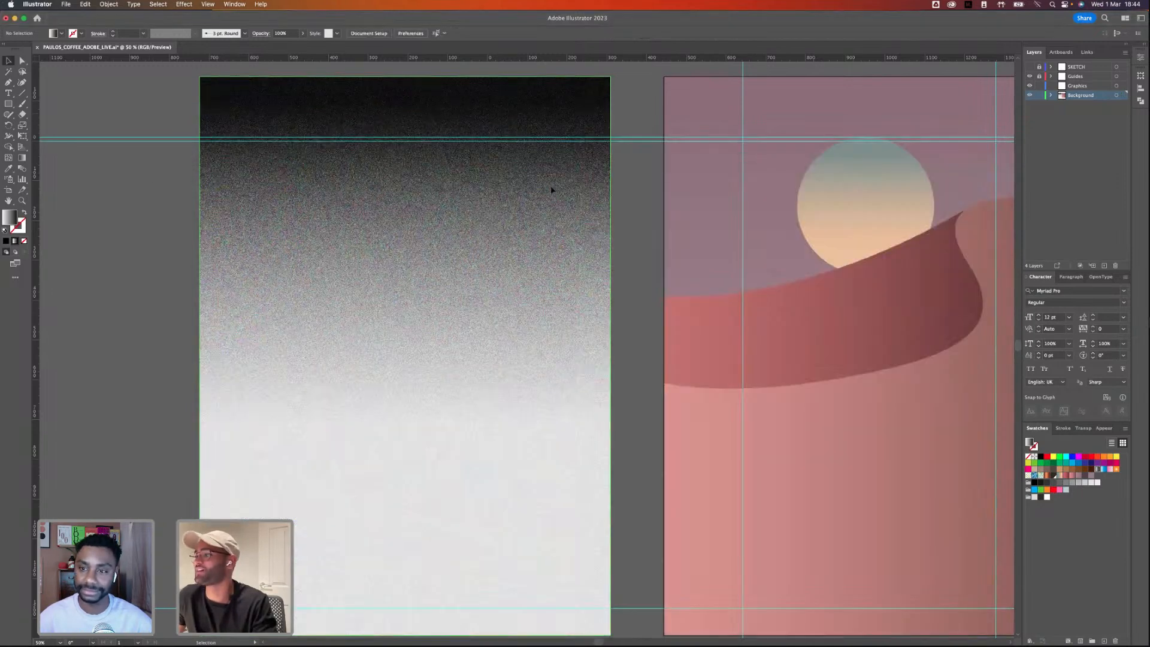
# - Move the grain rectangle onto the artboard over the mauve background and set its fill's blend mode to Multiply
pyautogui.moveTo(291, 187); pyautogui.dragTo(721, 182)
pyautogui.click(1103, 427)
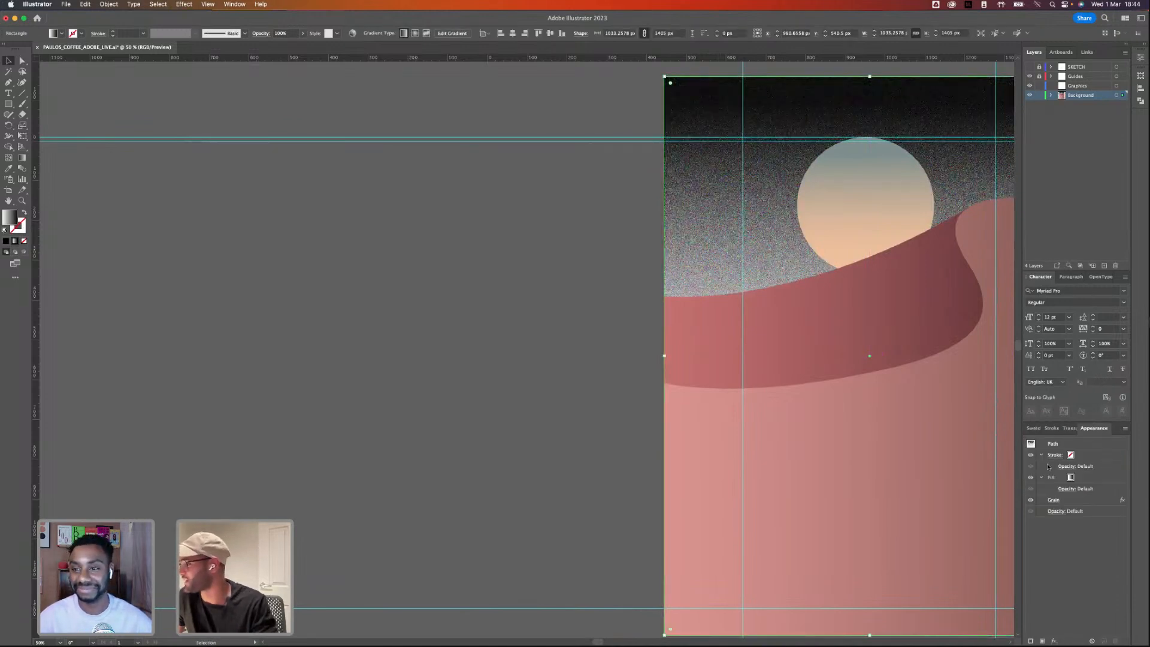
pyautogui.click(1069, 490)
pyautogui.click(1068, 488)
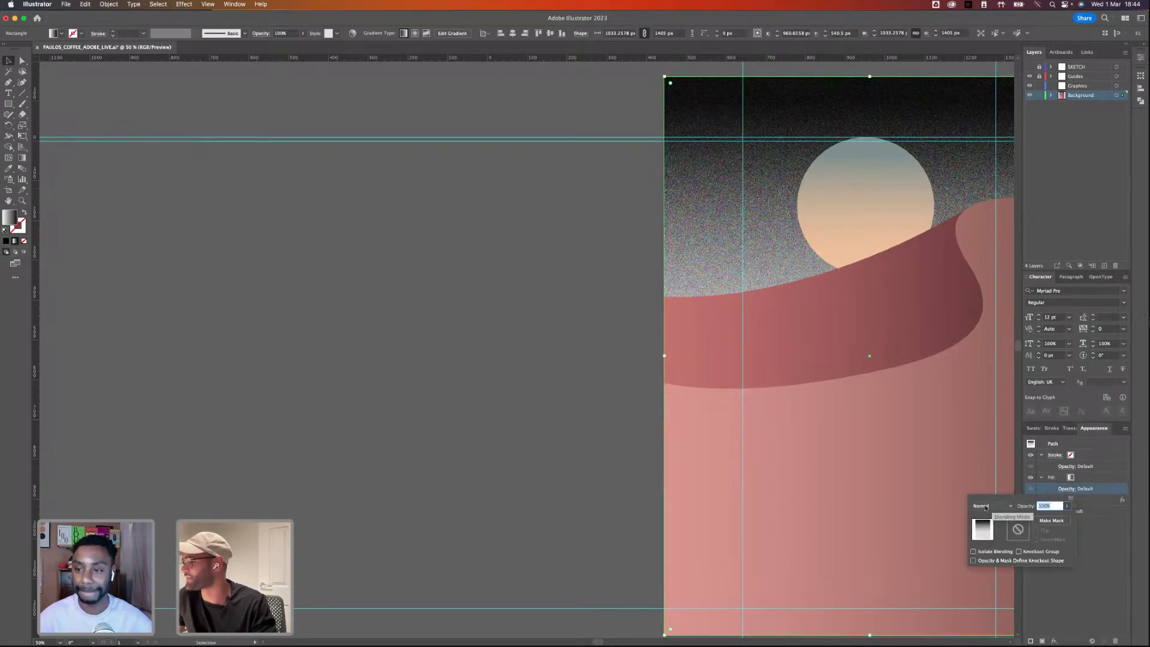
pyautogui.click(989, 506)
pyautogui.press('Return')
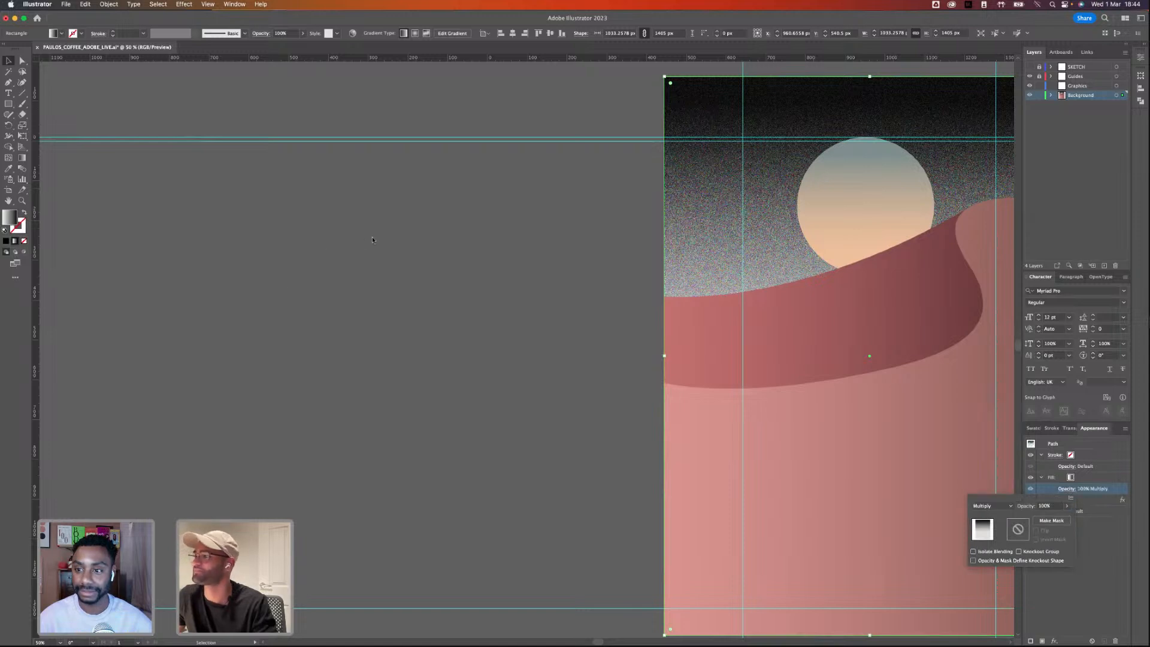
pyautogui.press('Escape')
# - Reduce the opacity of the grain rectangle's fill to 40%
pyautogui.moveTo(536, 230); pyautogui.dragTo(241, 265)
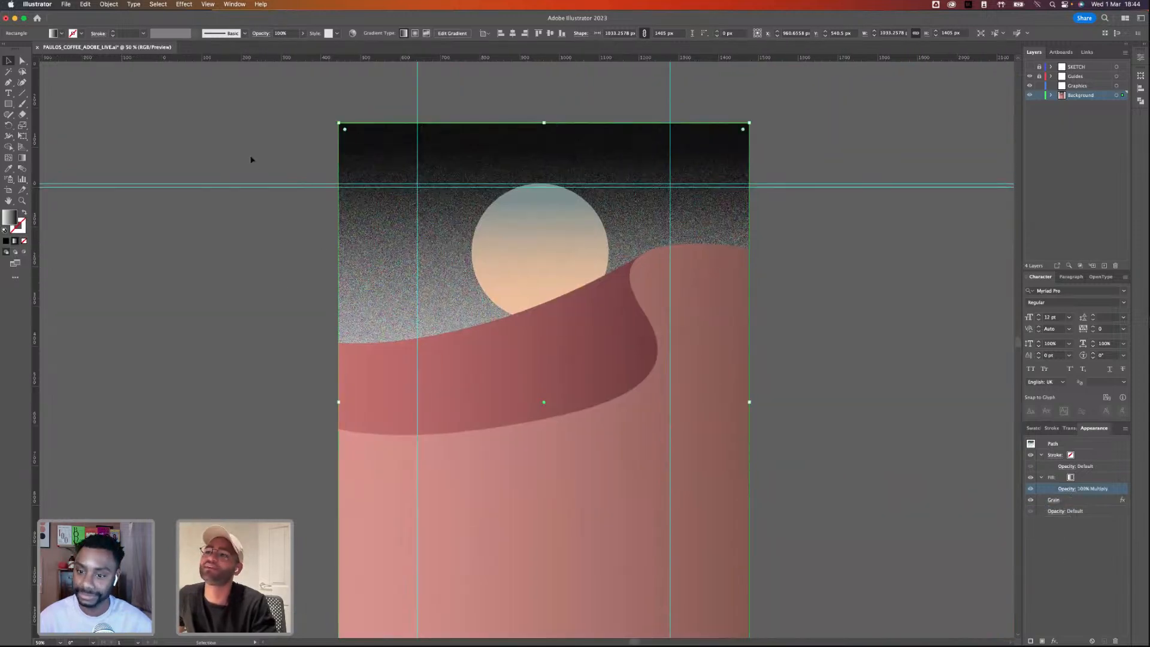
pyautogui.click(261, 34)
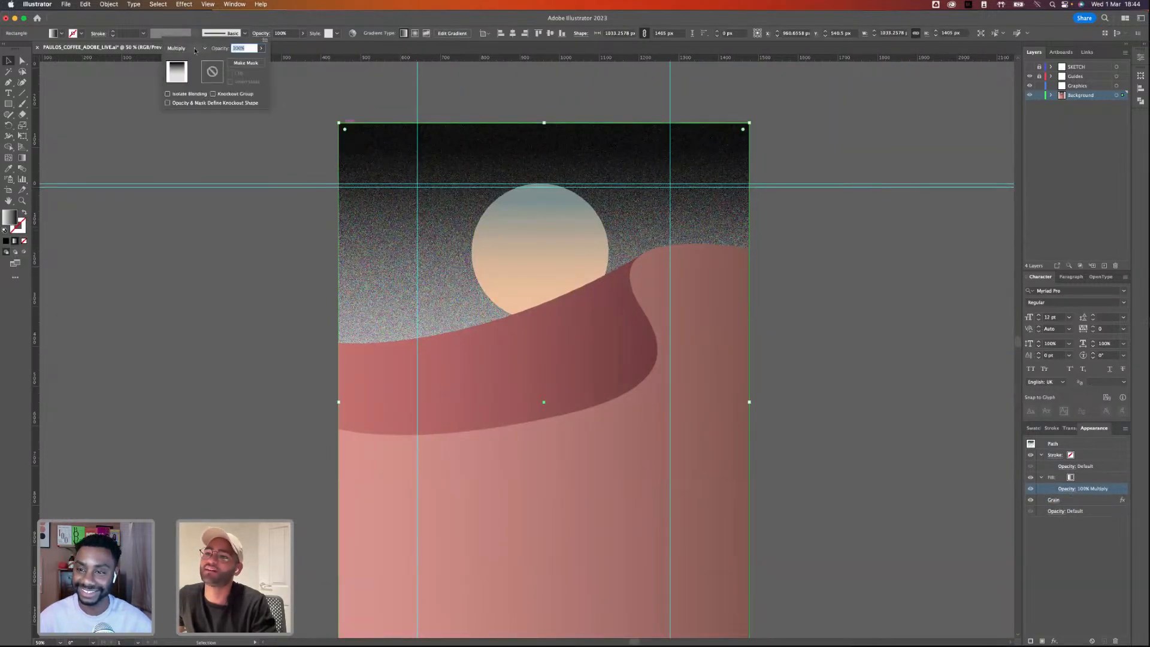
pyautogui.click(261, 48)
pyautogui.moveTo(261, 61); pyautogui.dragTo(239, 60)
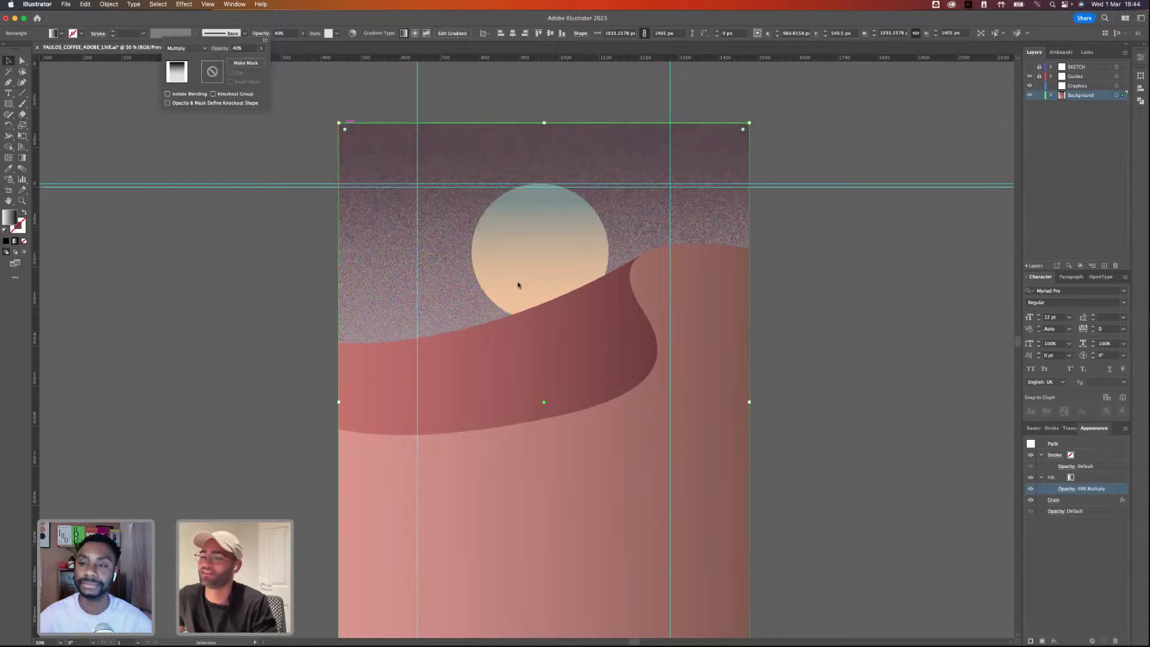
pyautogui.click(545, 401)
pyautogui.click(852, 424)
# - Shorten the grain rectangle from its lower edge to about 746 px high so it ends near the maroon dune's base
pyautogui.scroll(-1, 841, 416)
pyautogui.click(387, 254)
pyautogui.scroll(-1, 588, 340)
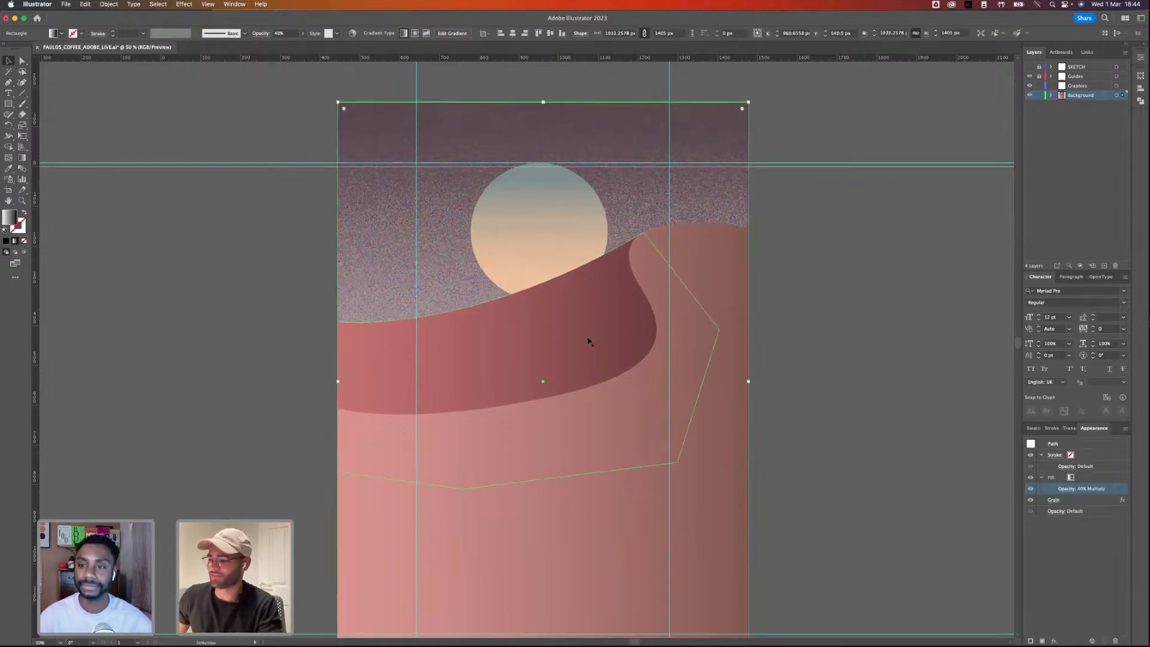
pyautogui.scroll(-3, 588, 341)
pyautogui.moveTo(543, 604); pyautogui.dragTo(543, 342)
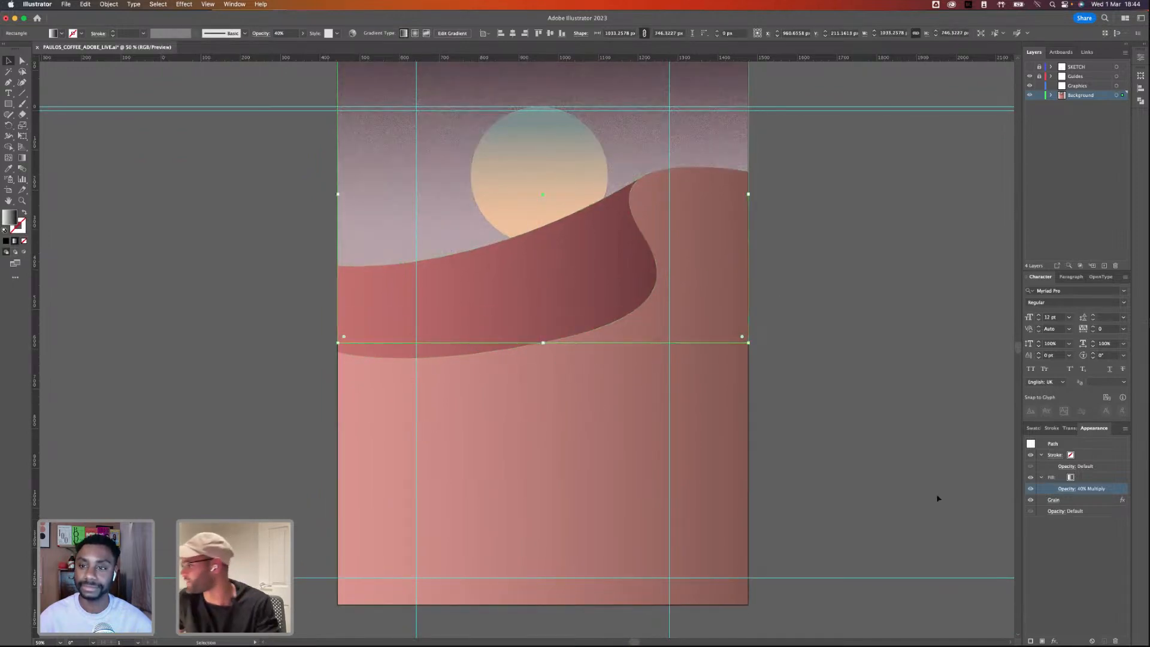
# - Move the grain rectangle partly off the artboard's left side and bring it in front of the dunes
pyautogui.click(1055, 455)
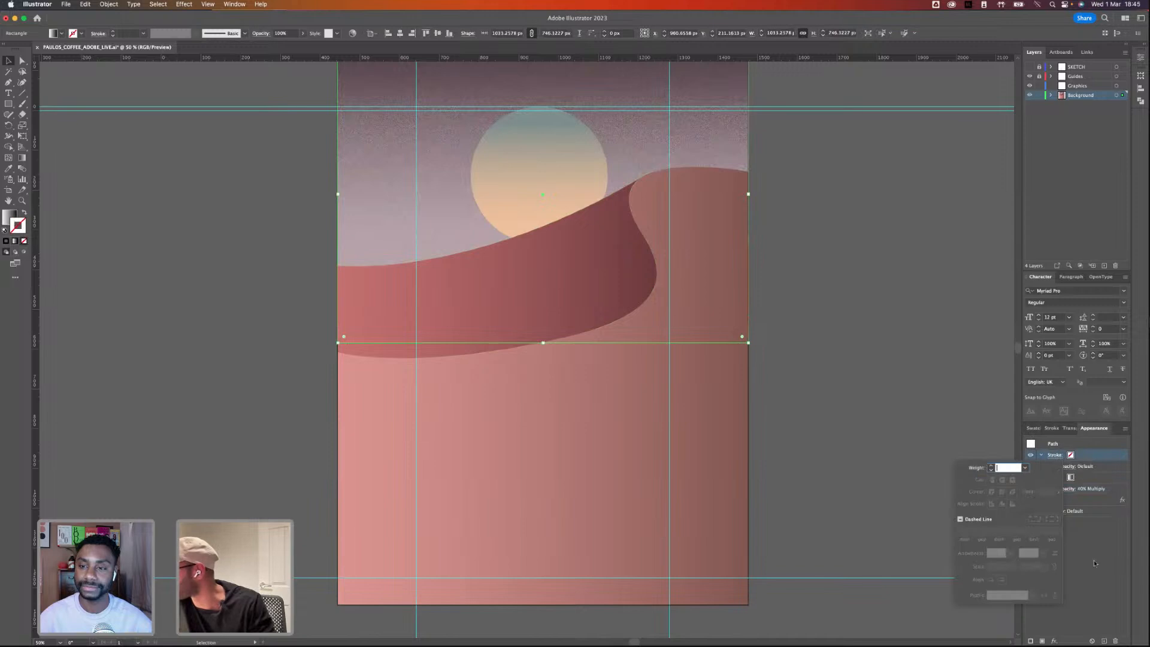
pyautogui.click(1068, 489)
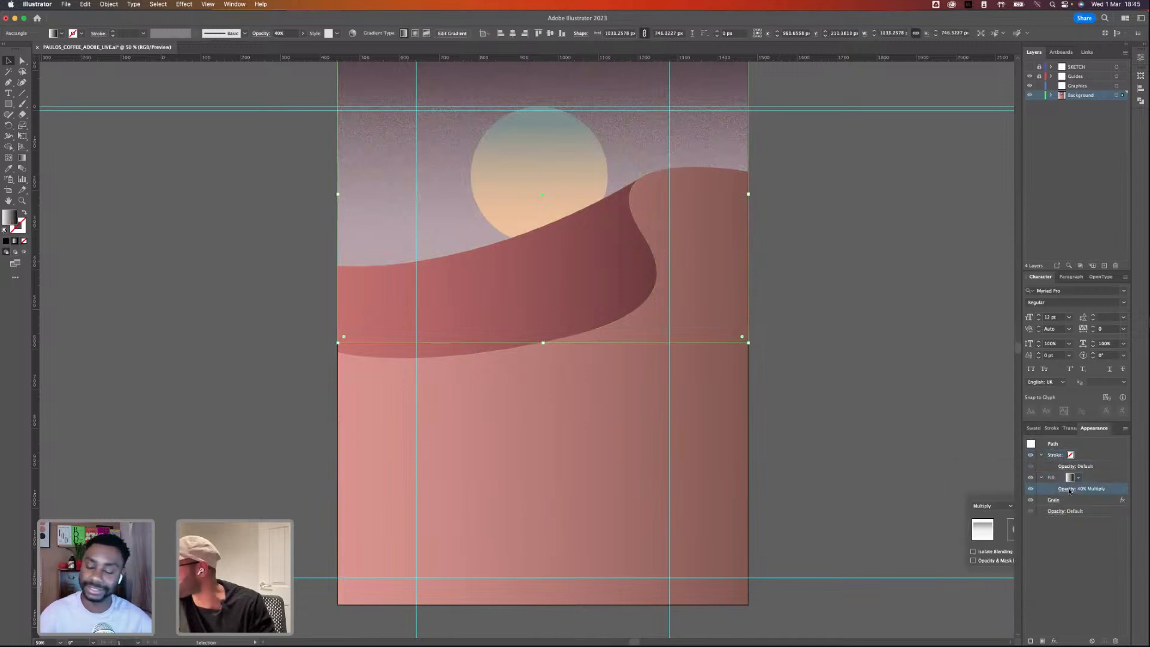
pyautogui.moveTo(829, 226); pyautogui.dragTo(871, 412)
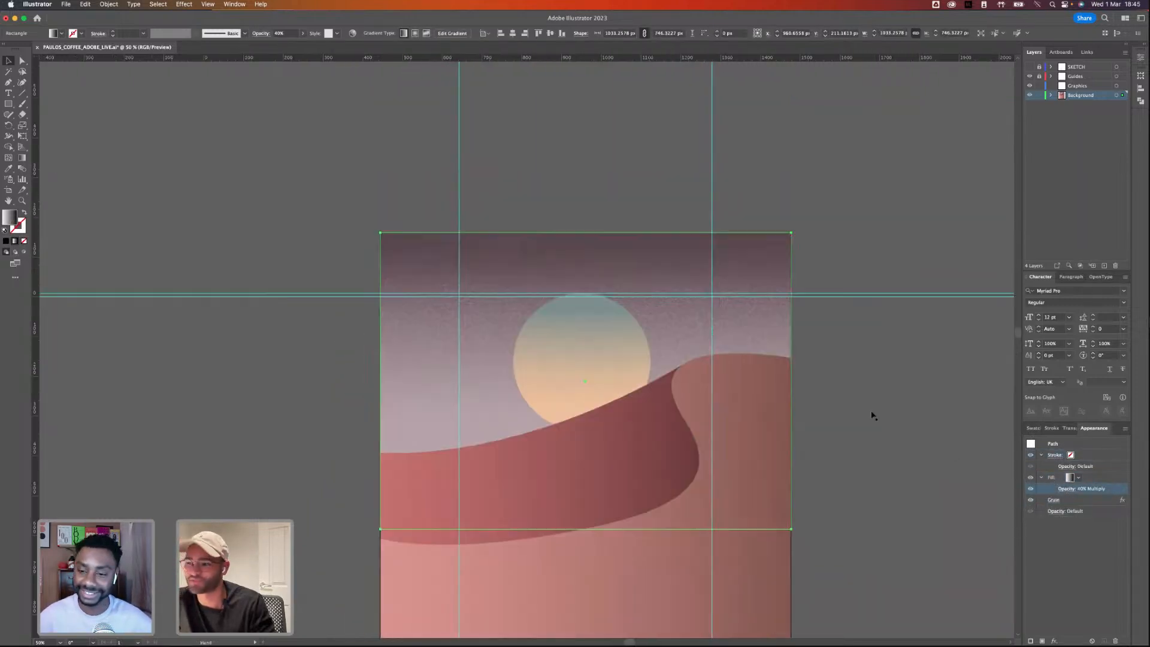
pyautogui.moveTo(587, 267); pyautogui.dragTo(269, 272)
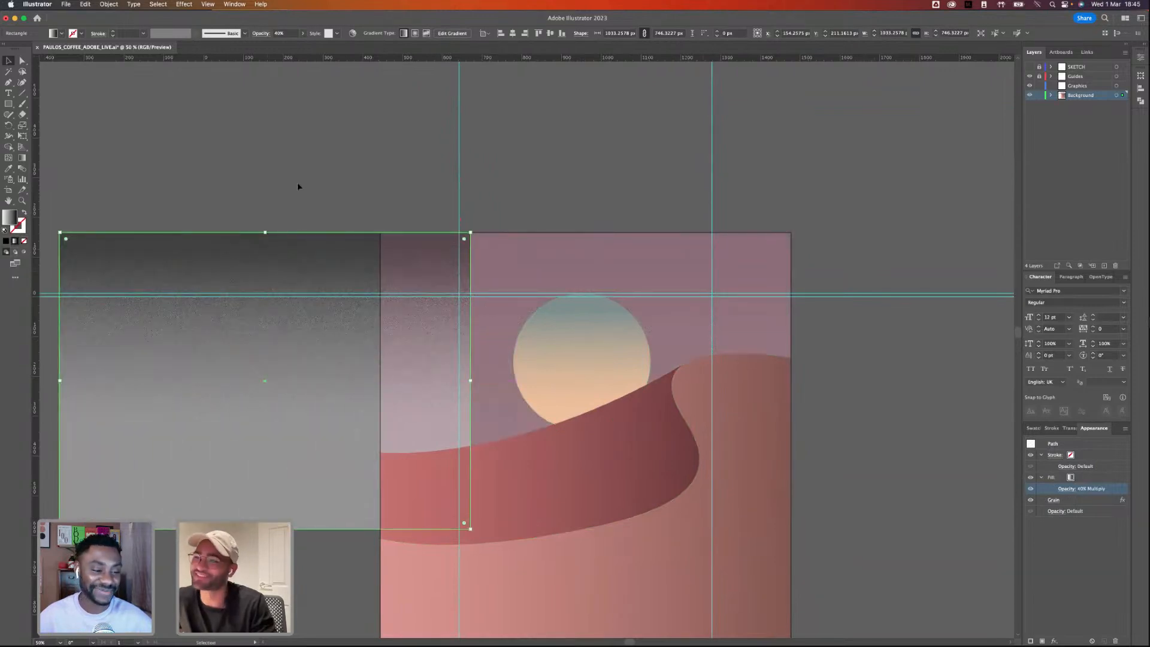
pyautogui.click(261, 33)
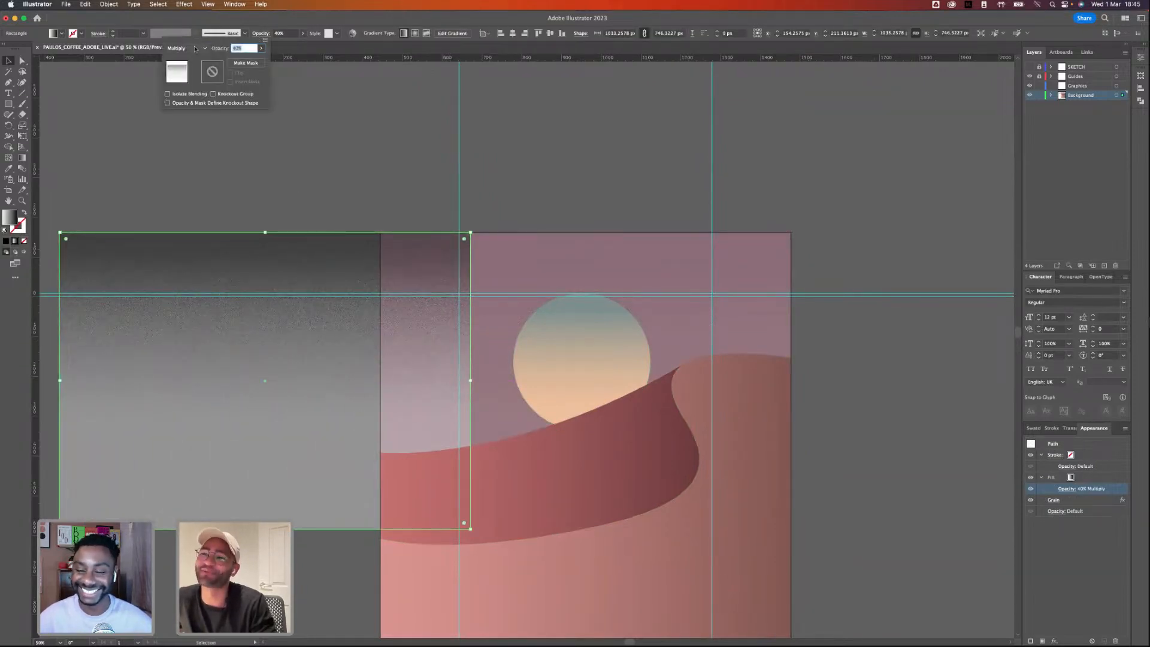
pyautogui.click(261, 48)
pyautogui.click(187, 48)
pyautogui.click(261, 269)
pyautogui.click(261, 268)
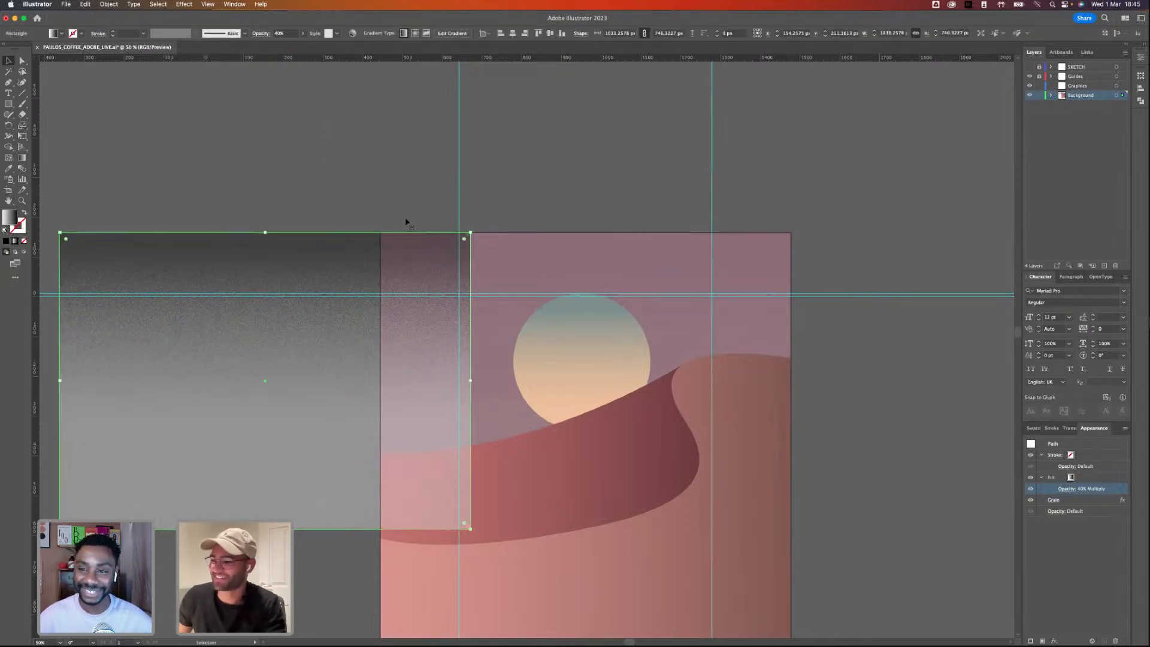
pyautogui.click(1033, 428)
pyautogui.click(1098, 469)
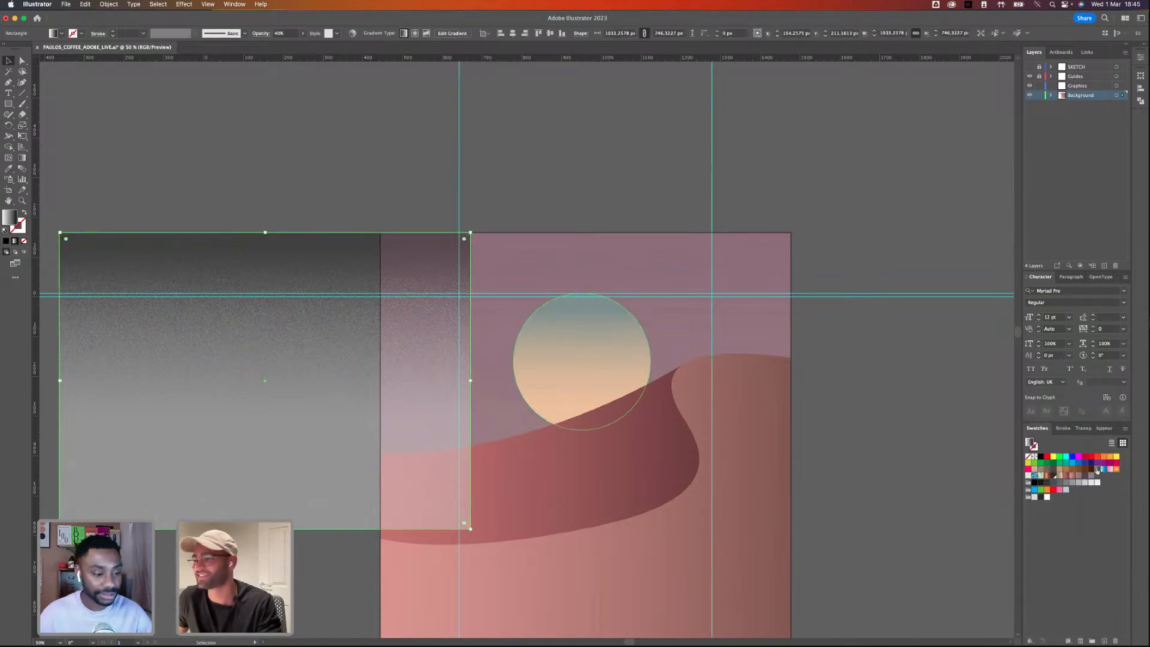
pyautogui.press('super+z')
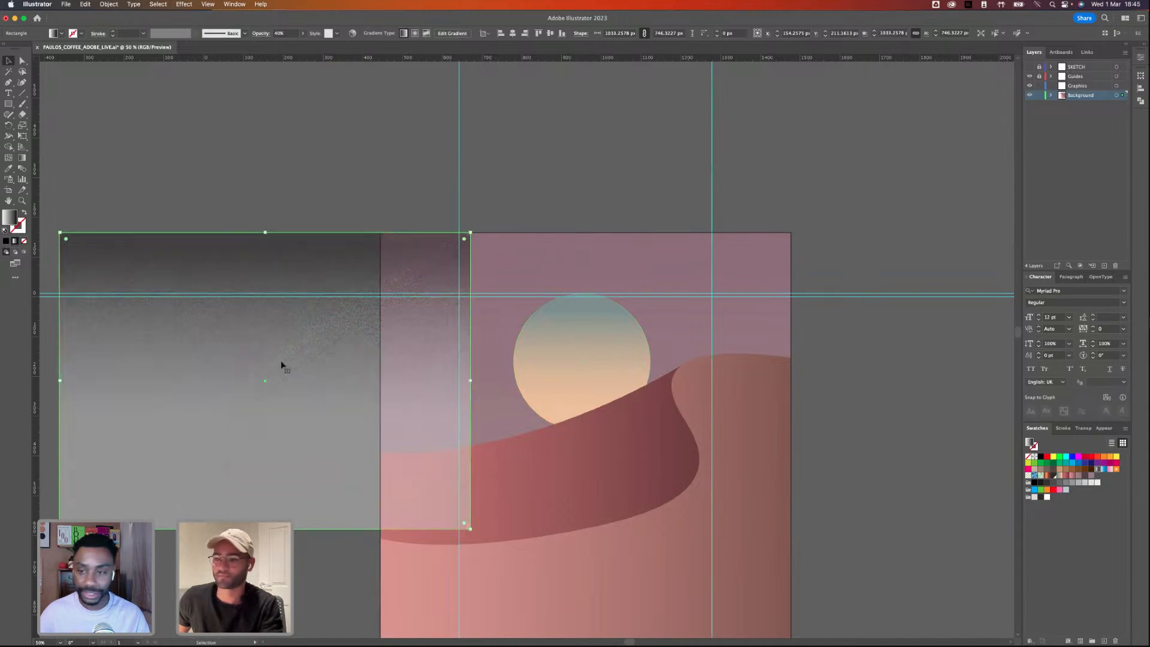
# - Set the blend mode of the grain rectangle's stroke to Multiply
pyautogui.click(1083, 427)
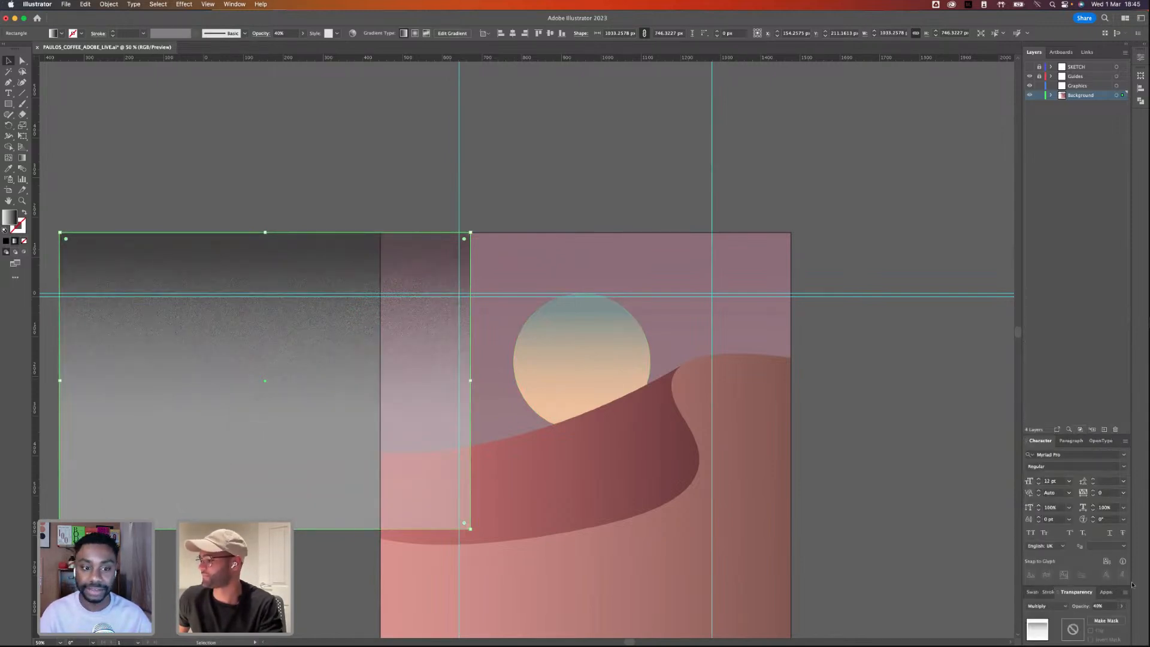
pyautogui.click(1106, 593)
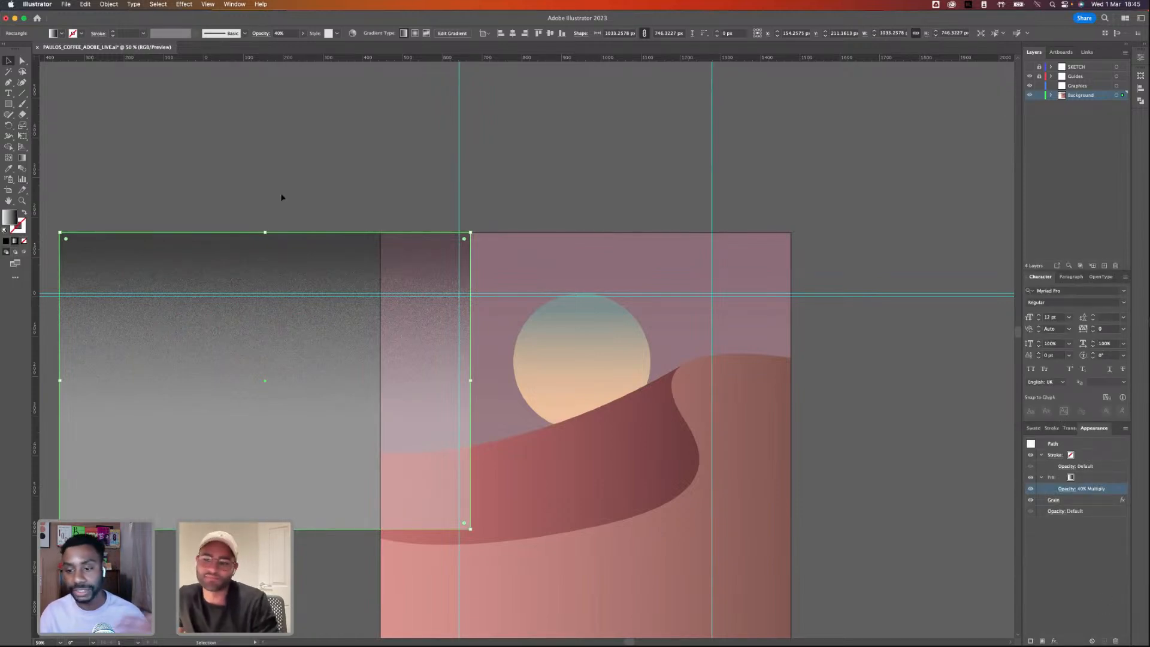
pyautogui.press('a')
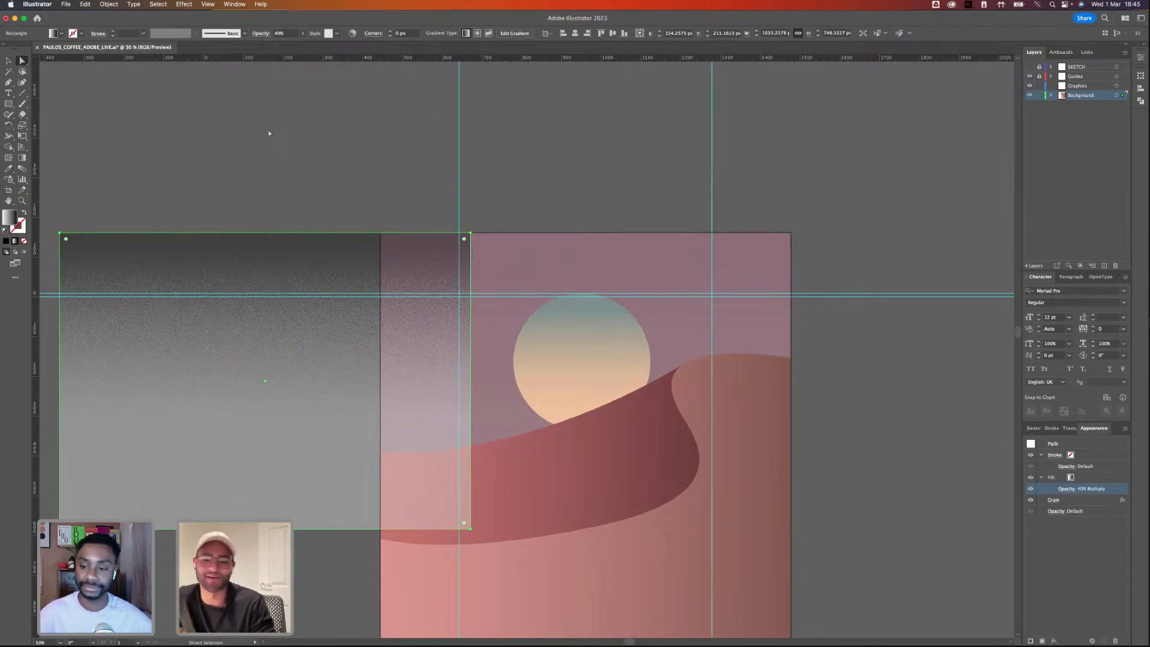
pyautogui.click(1066, 466)
pyautogui.click(994, 484)
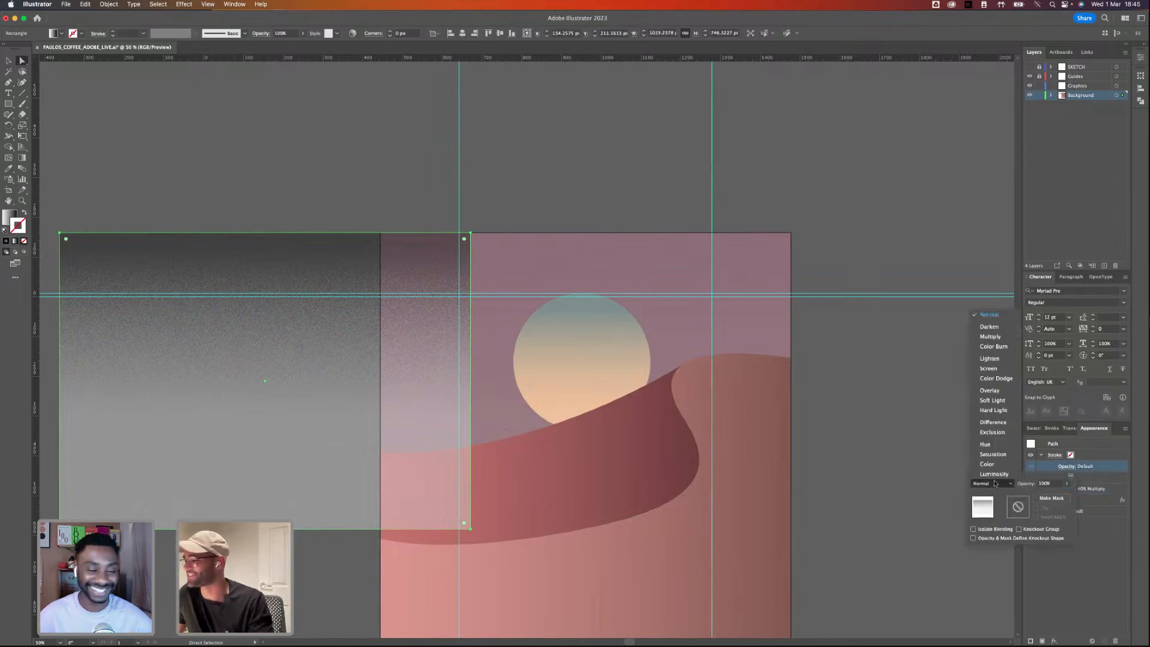
pyautogui.click(990, 336)
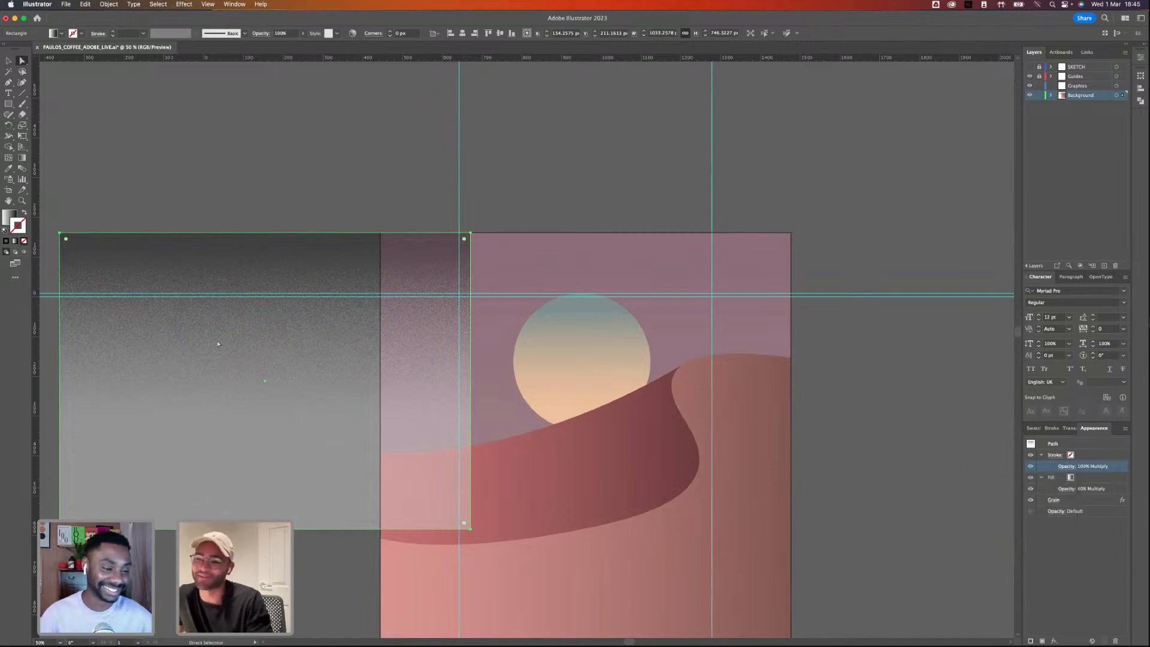
# - Check how the grain rectangle blends with the artwork by moving it over the sun and back off the artboard
pyautogui.click(296, 193)
pyautogui.moveTo(206, 275); pyautogui.dragTo(352, 280)
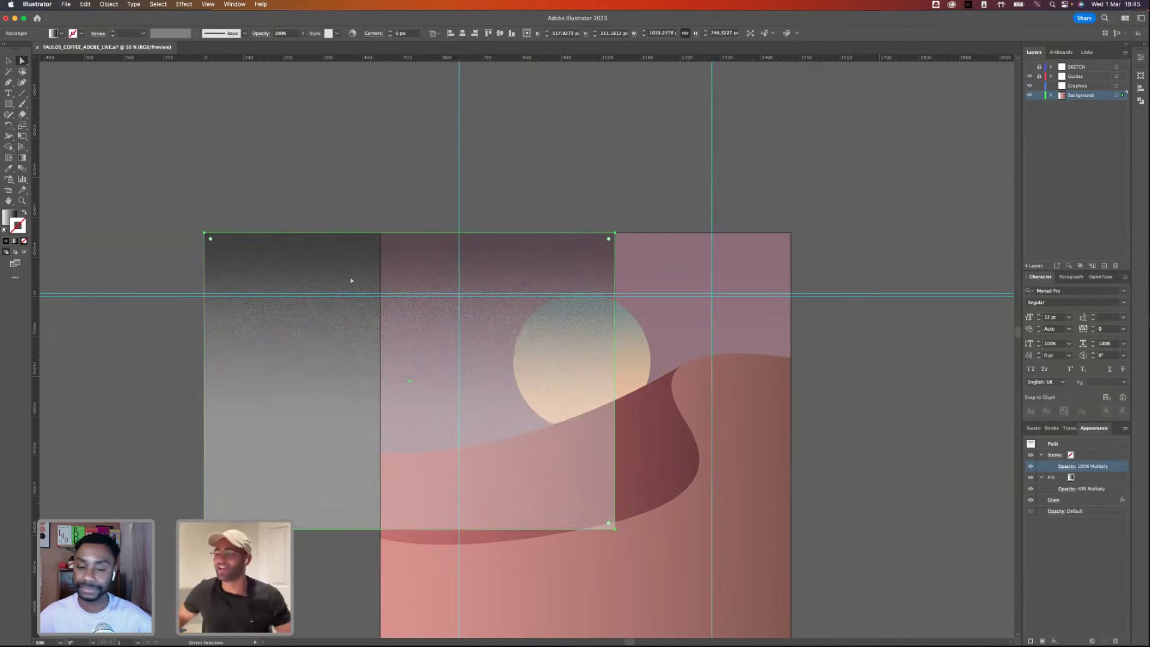
pyautogui.click(261, 33)
pyautogui.click(194, 51)
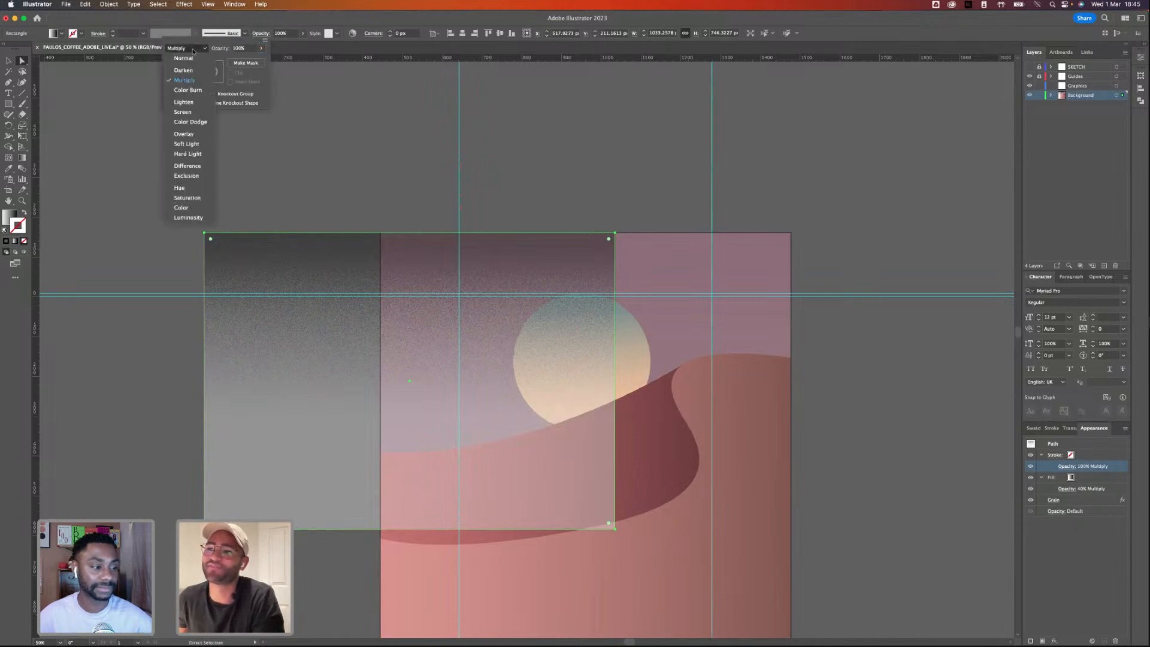
pyautogui.click(253, 80)
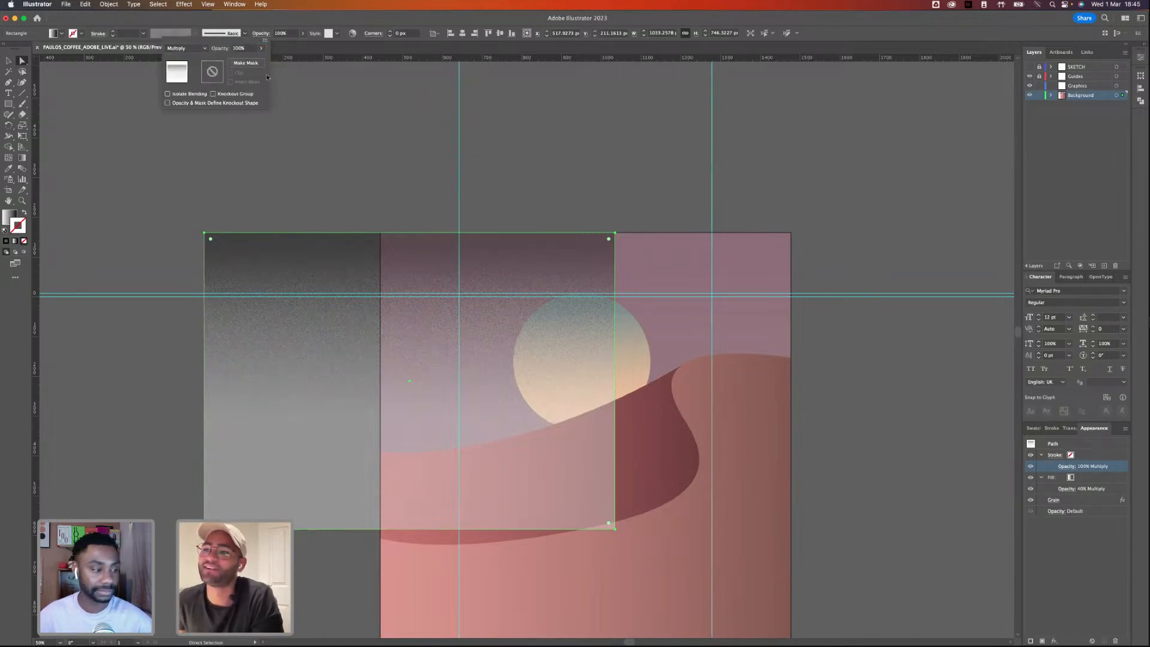
pyautogui.moveTo(280, 298); pyautogui.dragTo(231, 297)
# - Draw a new gradient-filled rectangle about 1033 by 912 px over the upper part of the artboard
pyautogui.click(9, 104)
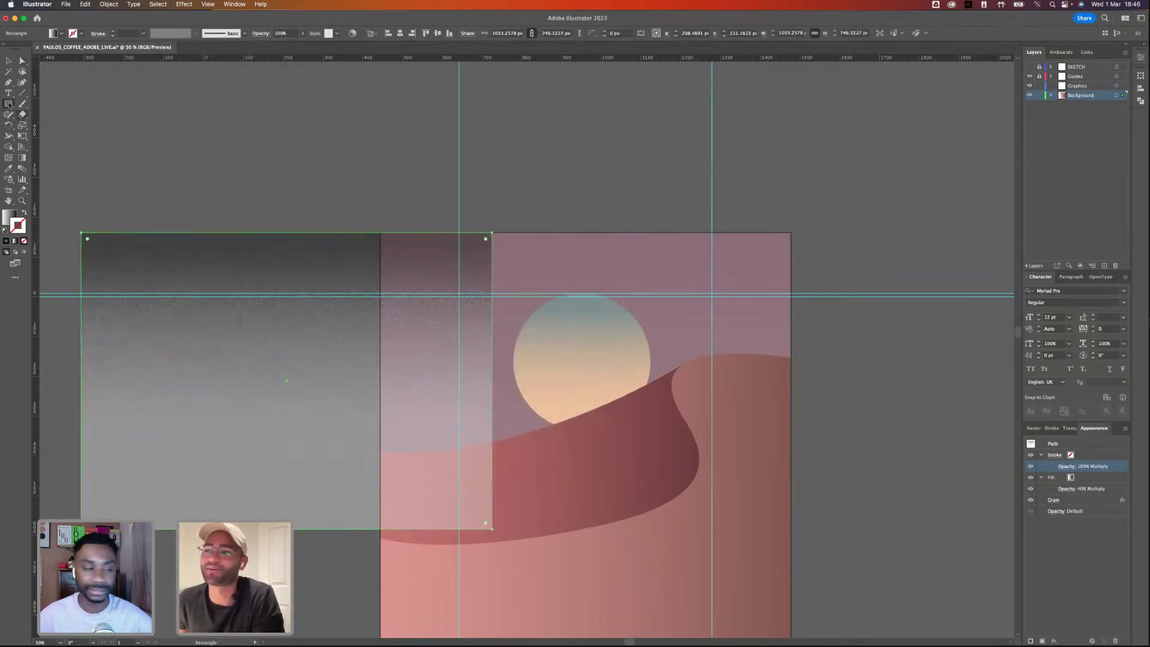
pyautogui.moveTo(791, 233)
pyautogui.mouseDown()
pyautogui.moveTo(430, 581)
pyautogui.moveTo(381, 594)
pyautogui.mouseUp()
# - Remove the old grain rectangle and set the new rectangle's fill to Multiply at 100% opacity
pyautogui.click(10, 62)
pyautogui.click(275, 264)
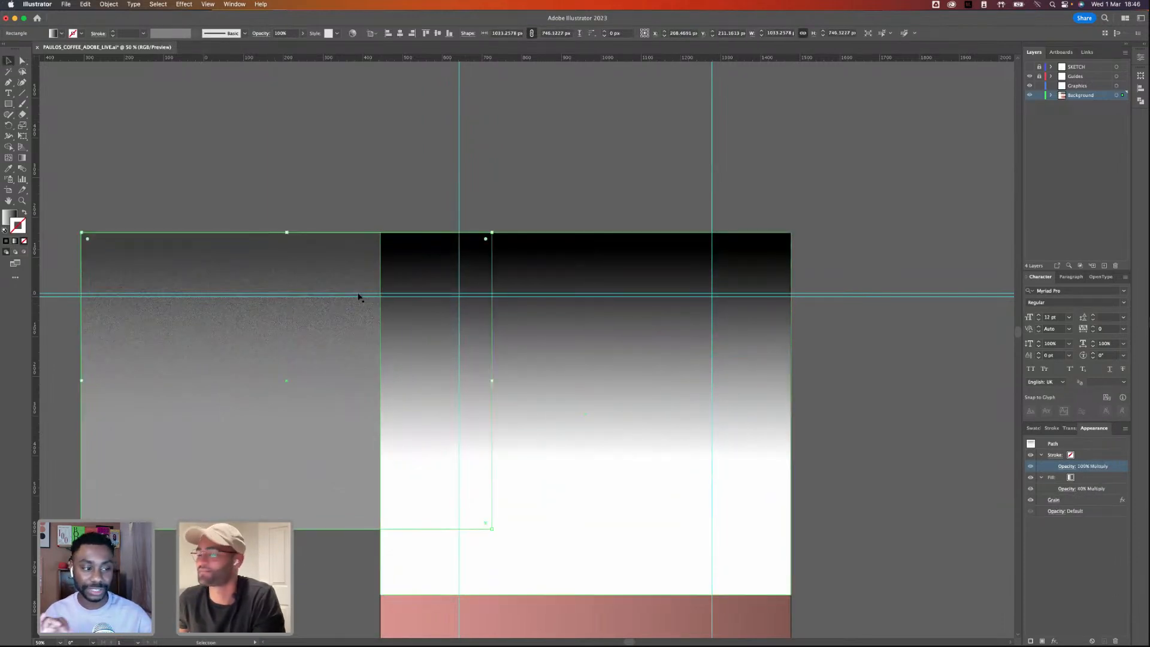
pyautogui.click(1054, 500)
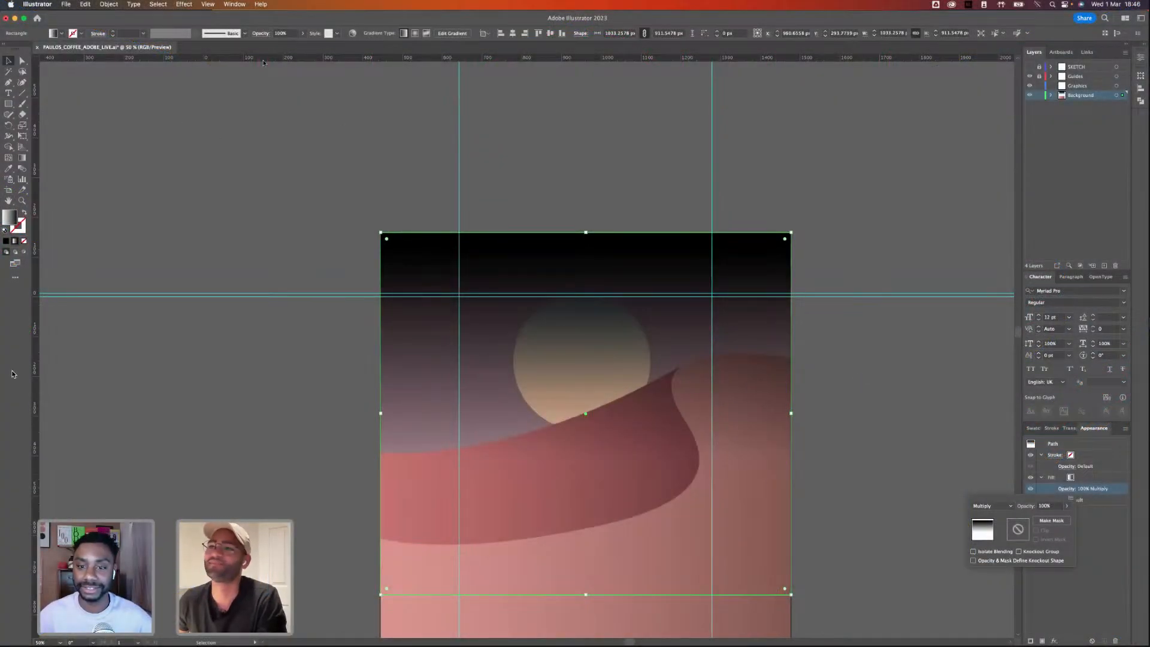
# - Apply a regular Grain texture effect with intensity 100 and contrast 80 to the gradient rectangle's fill
pyautogui.click(208, 4)
pyautogui.click(347, 177)
pyautogui.click(346, 178)
pyautogui.click(417, 261)
pyautogui.click(185, 5)
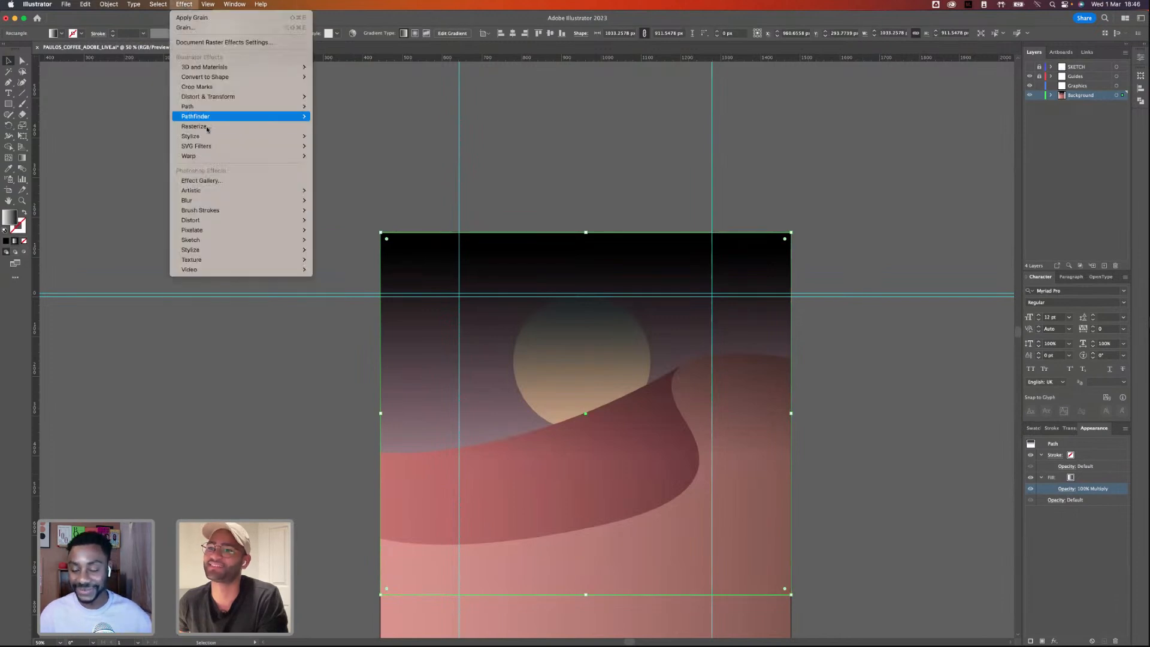
pyautogui.moveTo(206, 137)
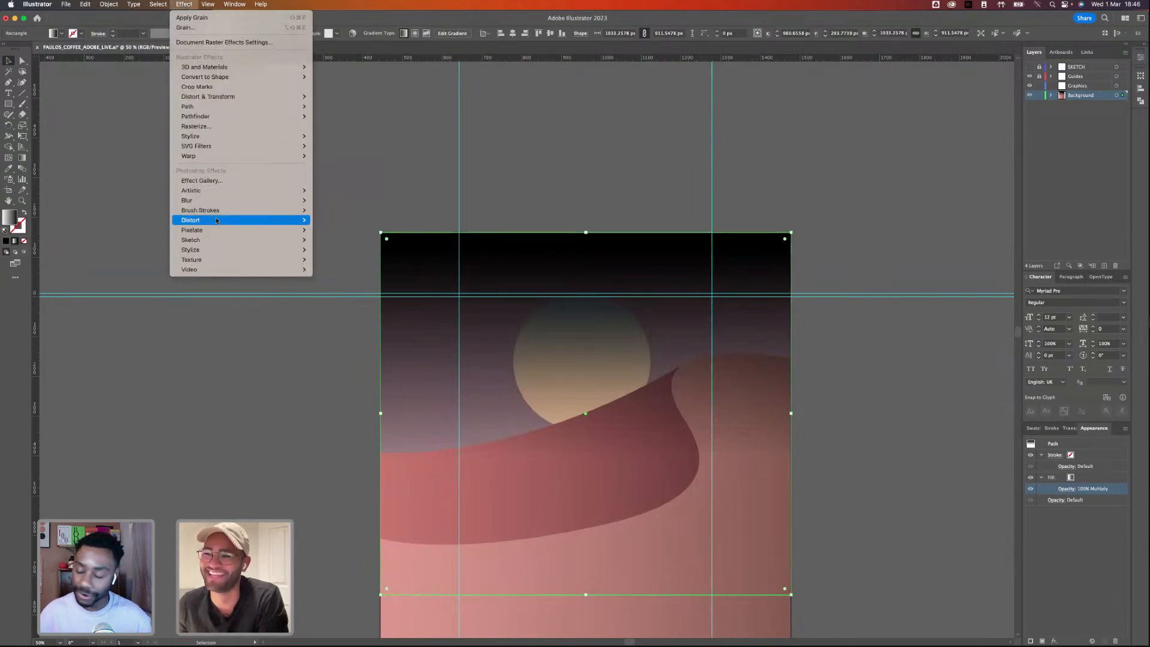
pyautogui.moveTo(213, 248)
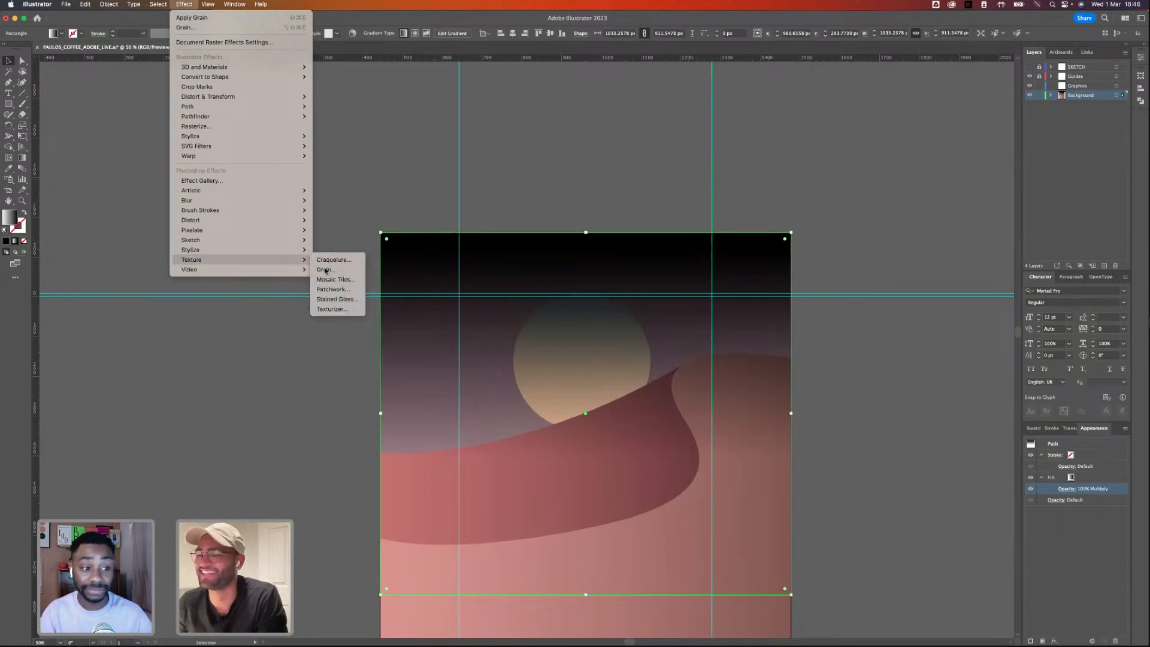
pyautogui.click(325, 270)
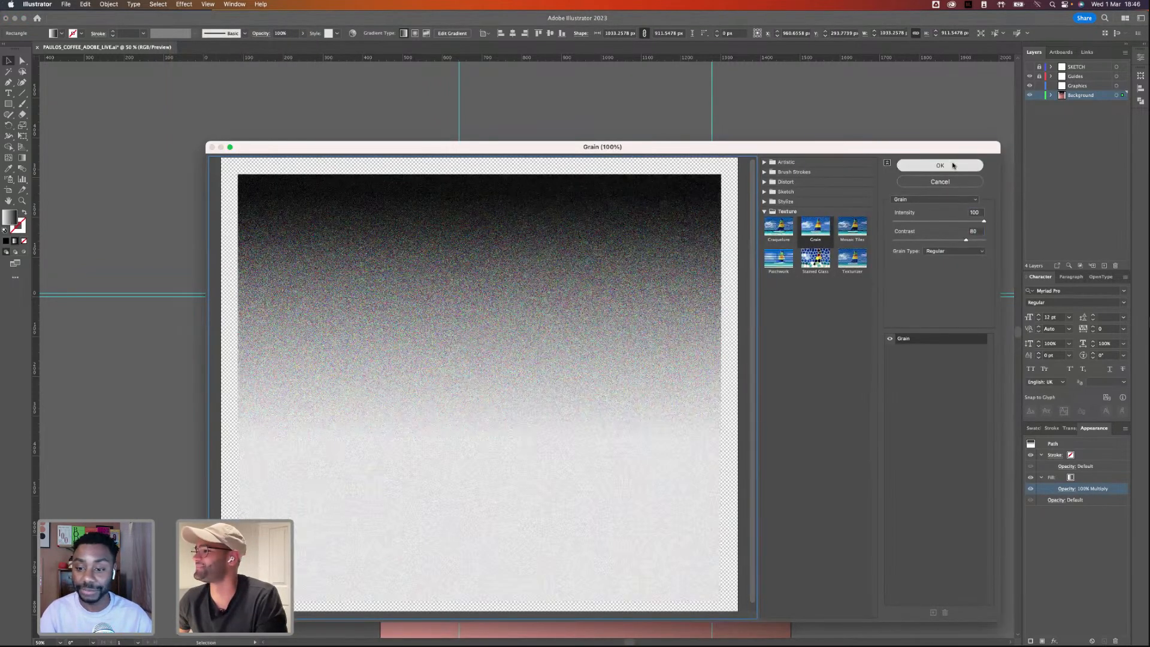
pyautogui.click(954, 166)
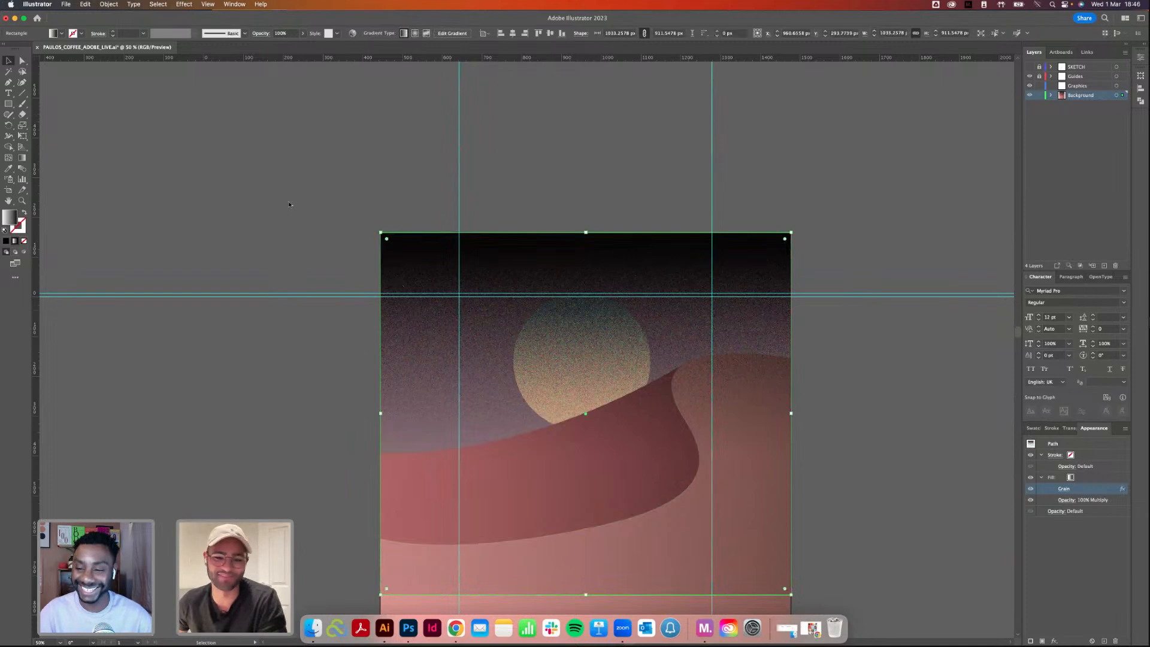
# - Try a lower opacity on the grain rectangle's fill
pyautogui.click(302, 33)
pyautogui.moveTo(304, 45); pyautogui.dragTo(284, 46)
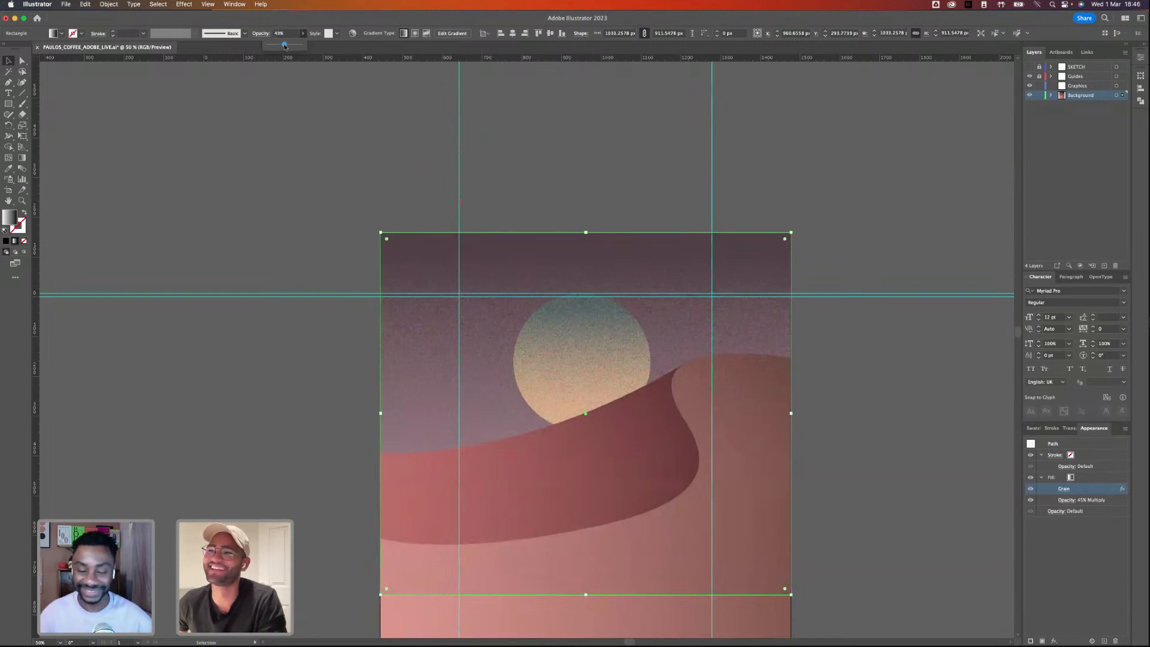
pyautogui.moveTo(284, 46); pyautogui.dragTo(285, 46)
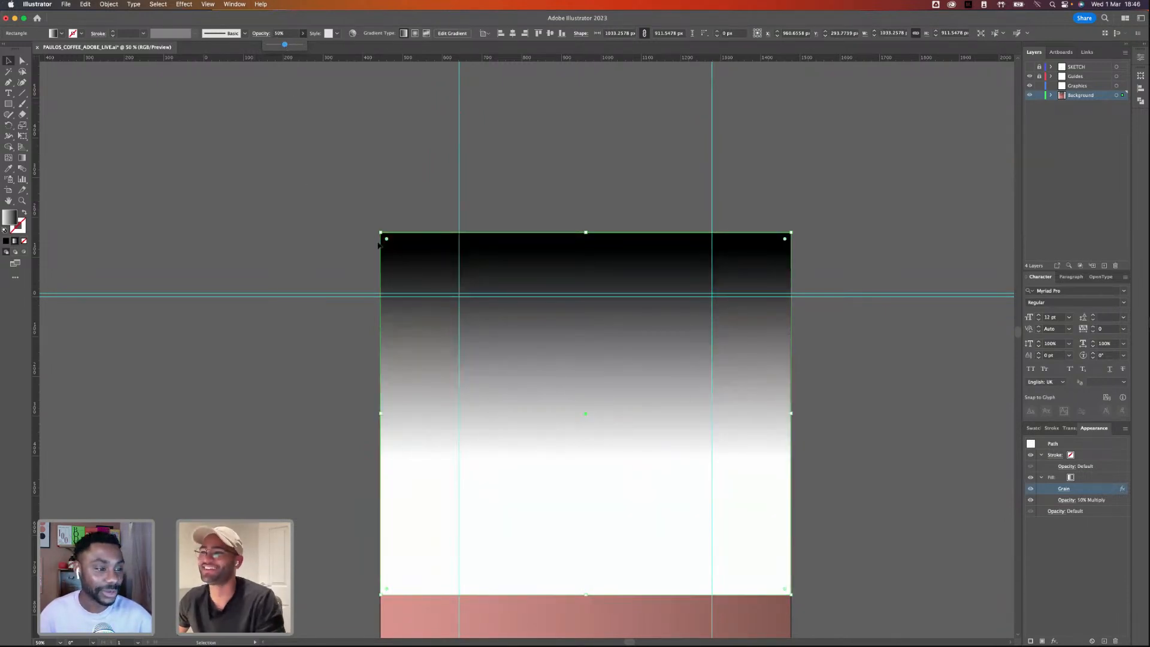
pyautogui.click(279, 207)
pyautogui.click(388, 287)
pyautogui.click(878, 357)
pyautogui.click(683, 273)
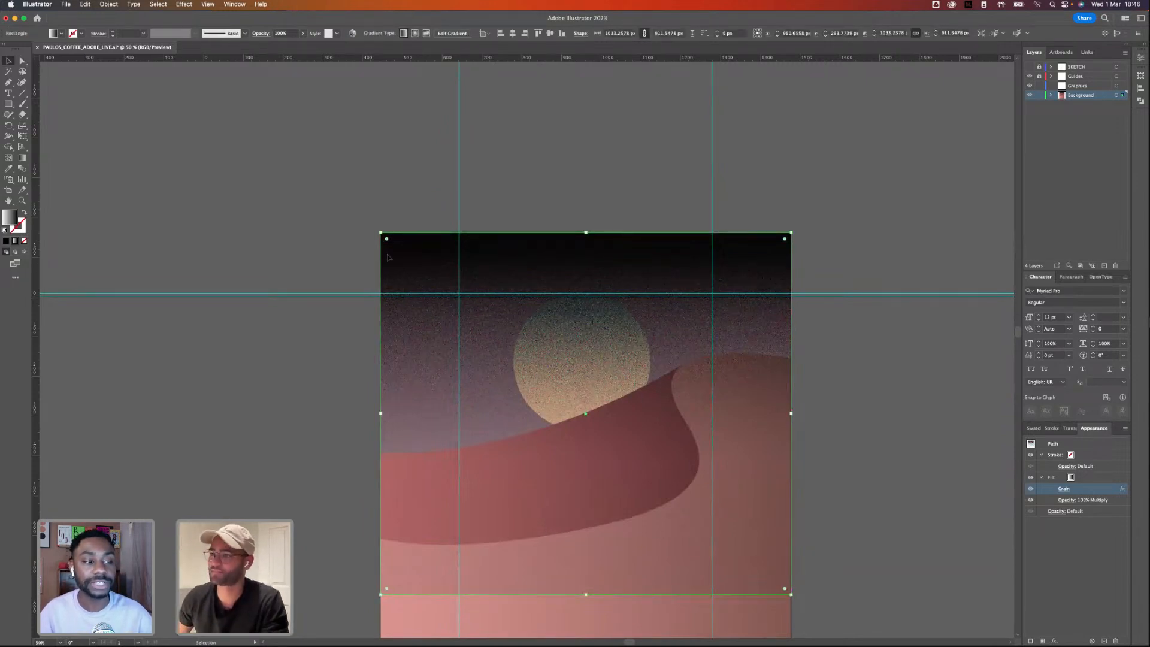
# - Send the grain rectangle behind the sun and both dunes, keeping it above the sky
pyautogui.moveTo(363, 235); pyautogui.dragTo(387, 258)
pyautogui.press('shift+super+bracketleft')
pyautogui.press('shift+super+a')
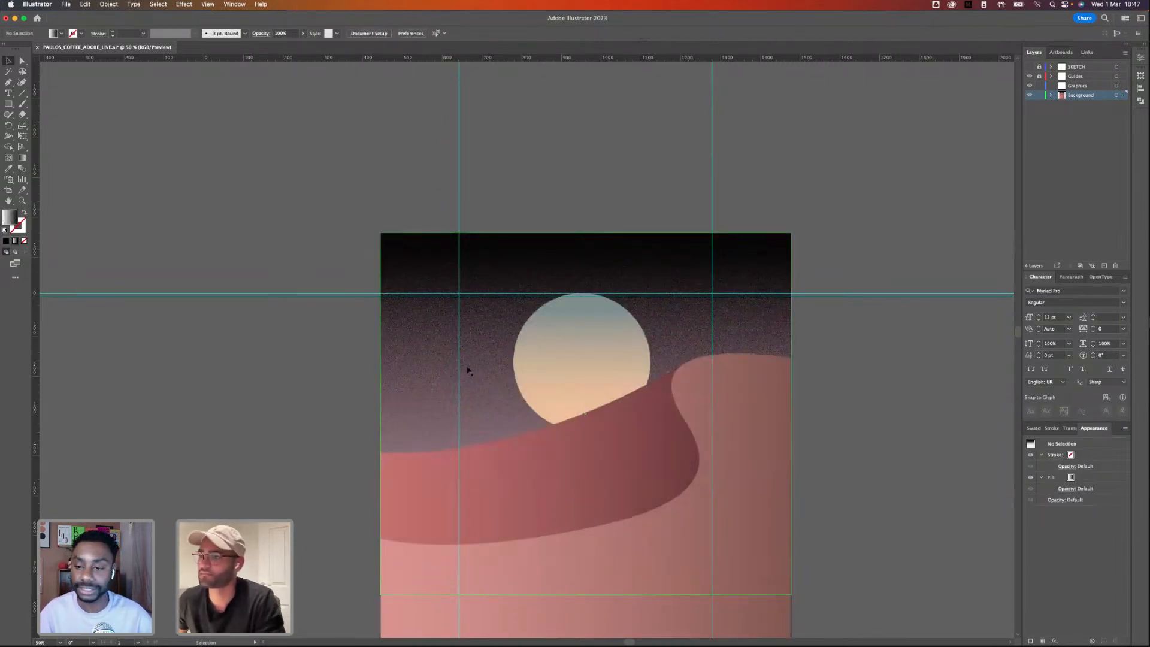
# - Raise the grain rectangle's lower edge until it is about 665 px high, and extend its upper edge above the artboard
pyautogui.click(443, 367)
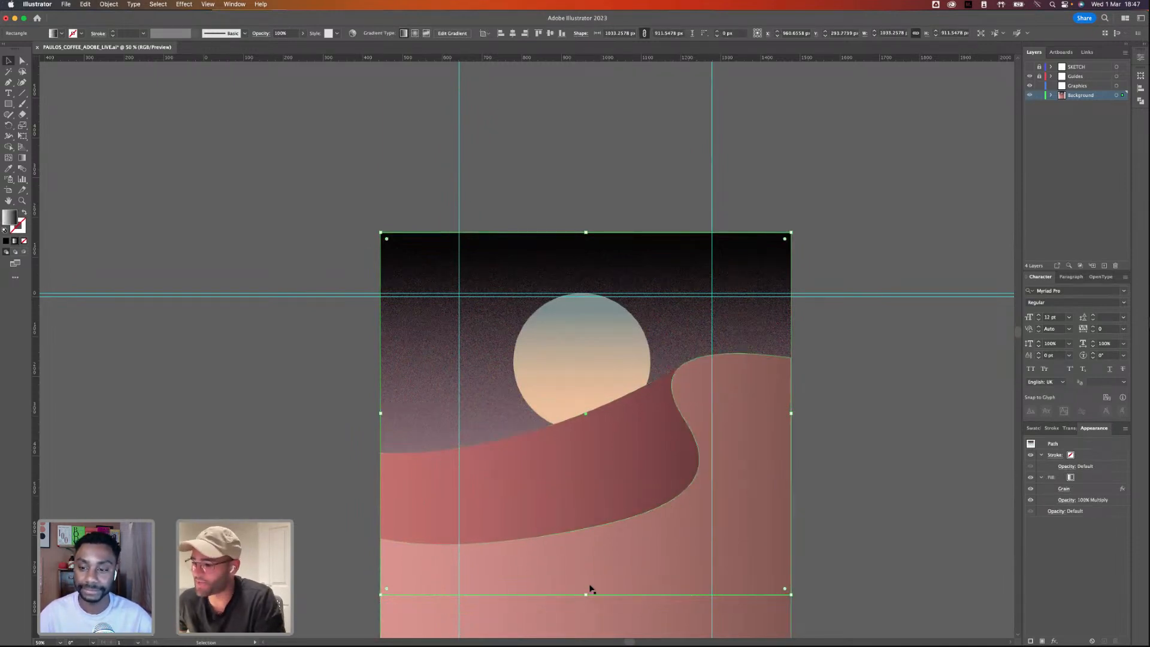
pyautogui.moveTo(585, 595); pyautogui.dragTo(584, 497)
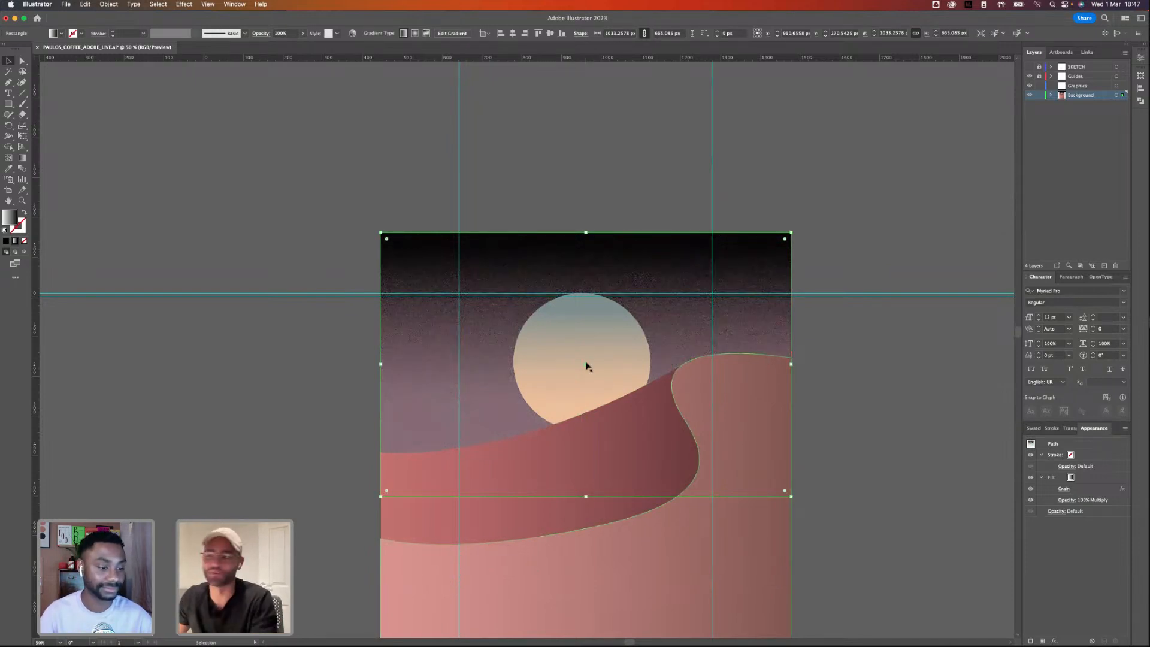
pyautogui.moveTo(586, 232); pyautogui.dragTo(586, 148)
pyautogui.press('super+shift+a')
# - Draw a rectangle about 1033 by 635 px over the artboard's upper part and fill it with white
pyautogui.click(9, 104)
pyautogui.moveTo(380, 233); pyautogui.dragTo(791, 484)
pyautogui.click(1035, 429)
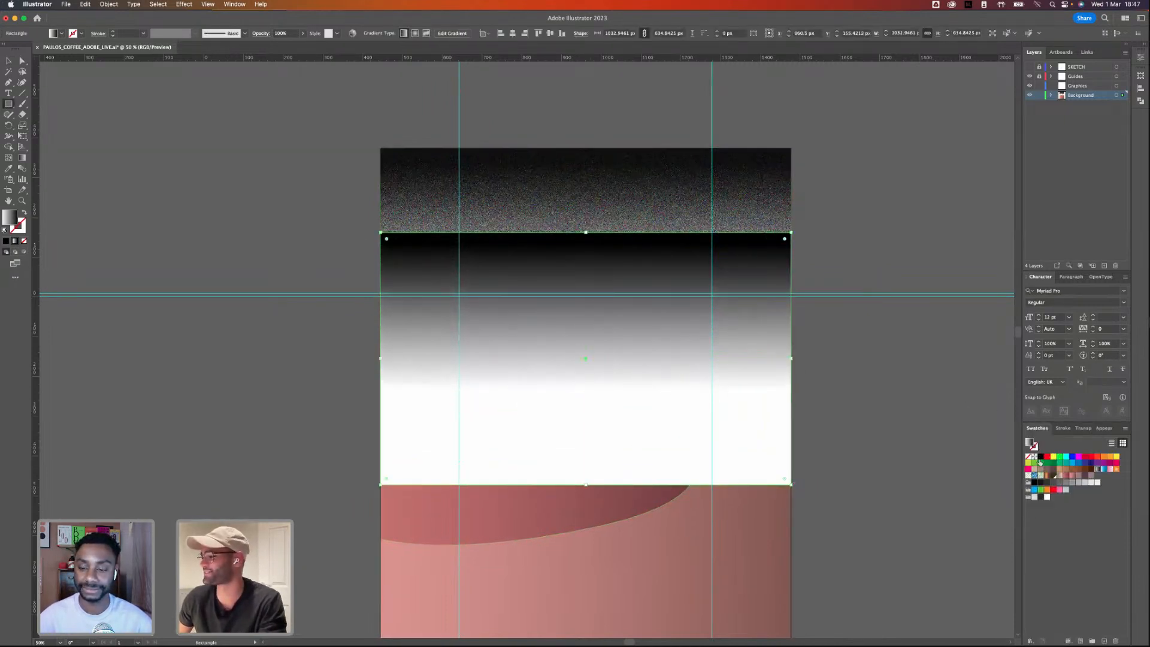
pyautogui.click(1047, 497)
# - Make a clipping mask from the white rectangle and the grain rectangle, and place the clip group behind the sun and dunes
pyautogui.click(9, 60)
pyautogui.click(557, 170)
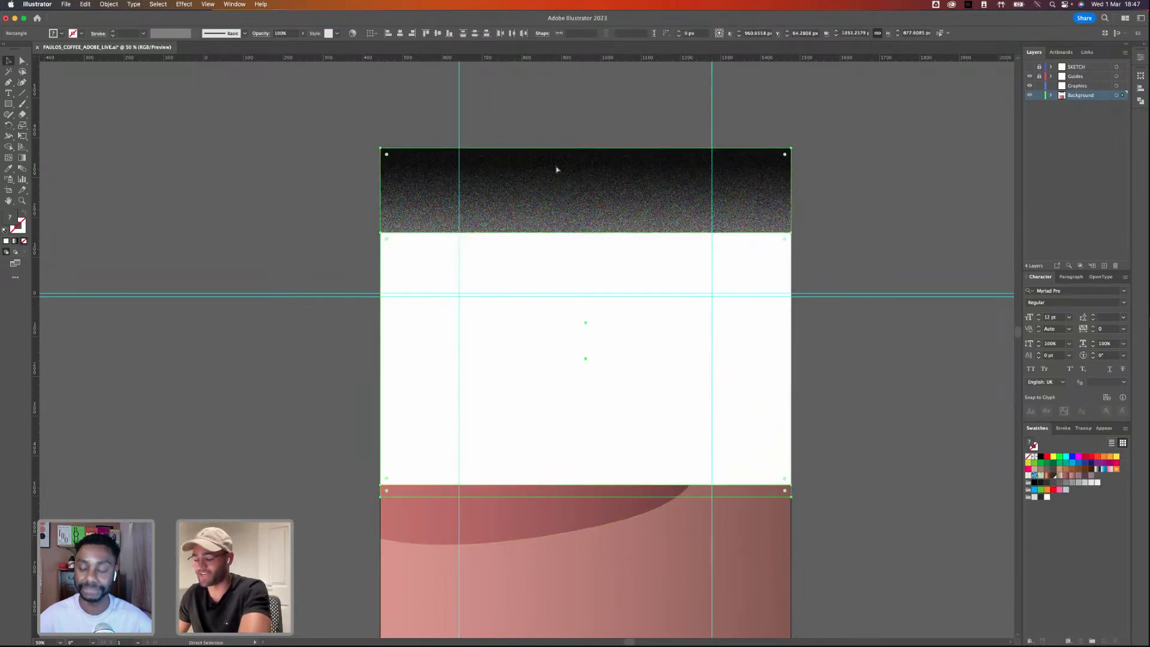
pyautogui.press('super+7')
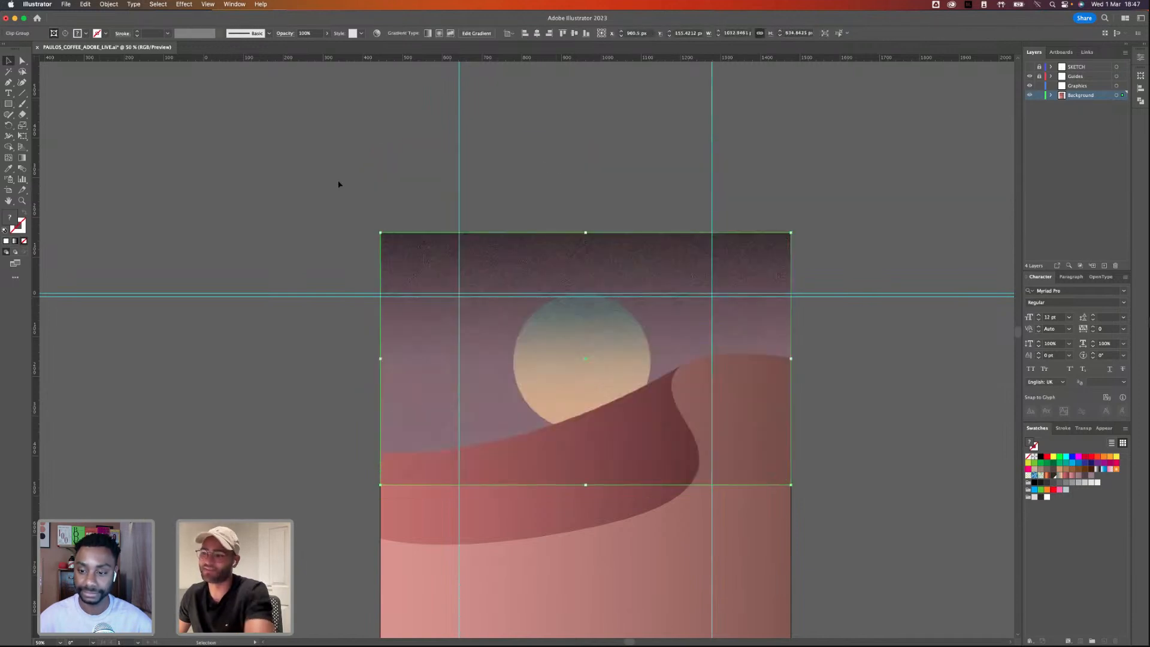
pyautogui.keyDown('shift'); pyautogui.click(429, 276); pyautogui.keyUp('shift')
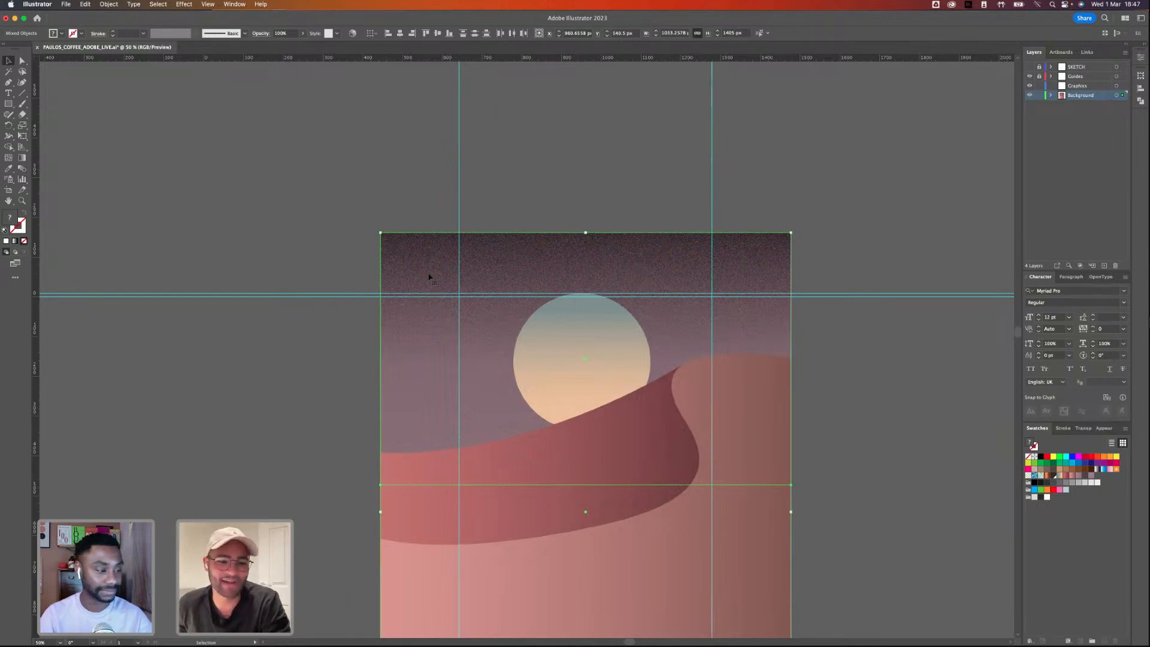
# - Lower the upper edge of the clipped grain rectangle closer to the artboard's top edge
pyautogui.hscroll(-1, 428, 277)
pyautogui.click(179, 190)
pyautogui.press('a')
pyautogui.click(500, 276)
pyautogui.press('v')
pyautogui.moveTo(608, 148); pyautogui.dragTo(609, 179)
pyautogui.click(171, 210)
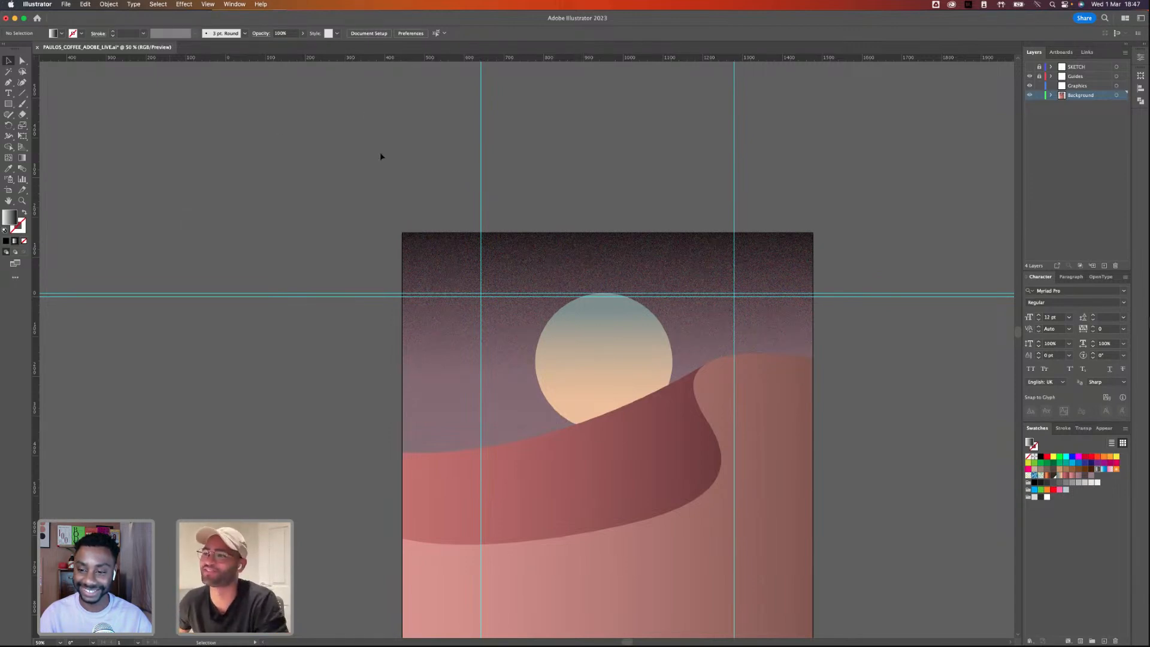
# - Duplicate the middle dune beyond the artboard's left edge and fill the copy with the white-to-black gradient
pyautogui.moveTo(335, 155); pyautogui.dragTo(257, 128)
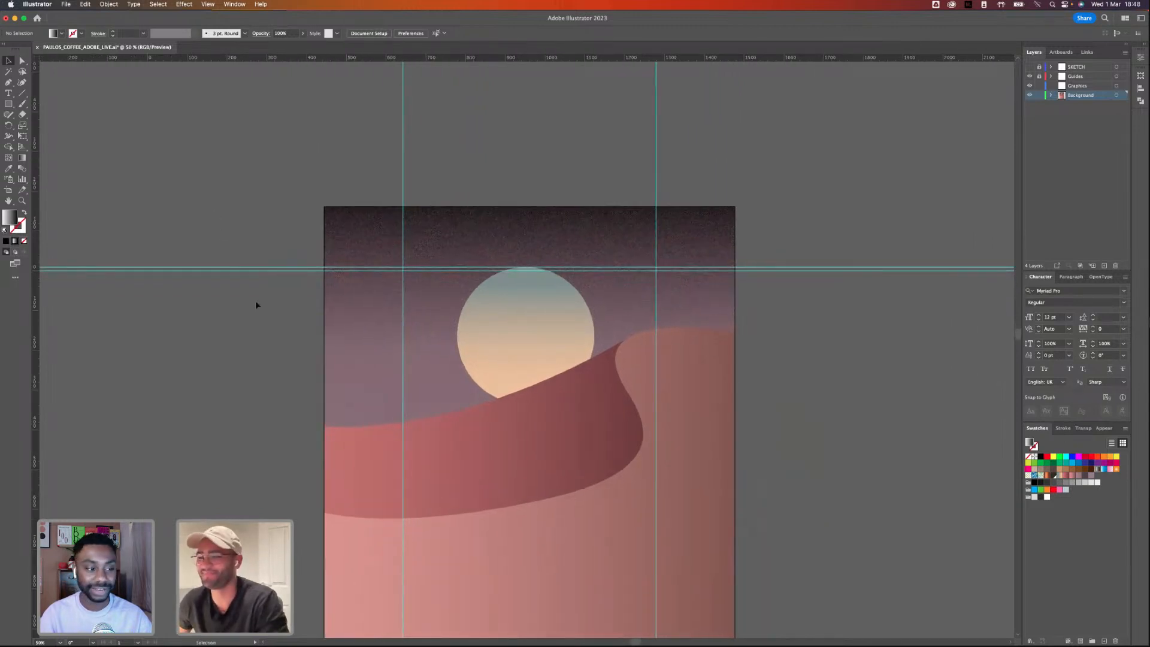
pyautogui.press('a')
pyautogui.click(484, 479)
pyautogui.click(267, 431)
pyautogui.moveTo(529, 491); pyautogui.dragTo(237, 324)
pyautogui.click(1097, 471)
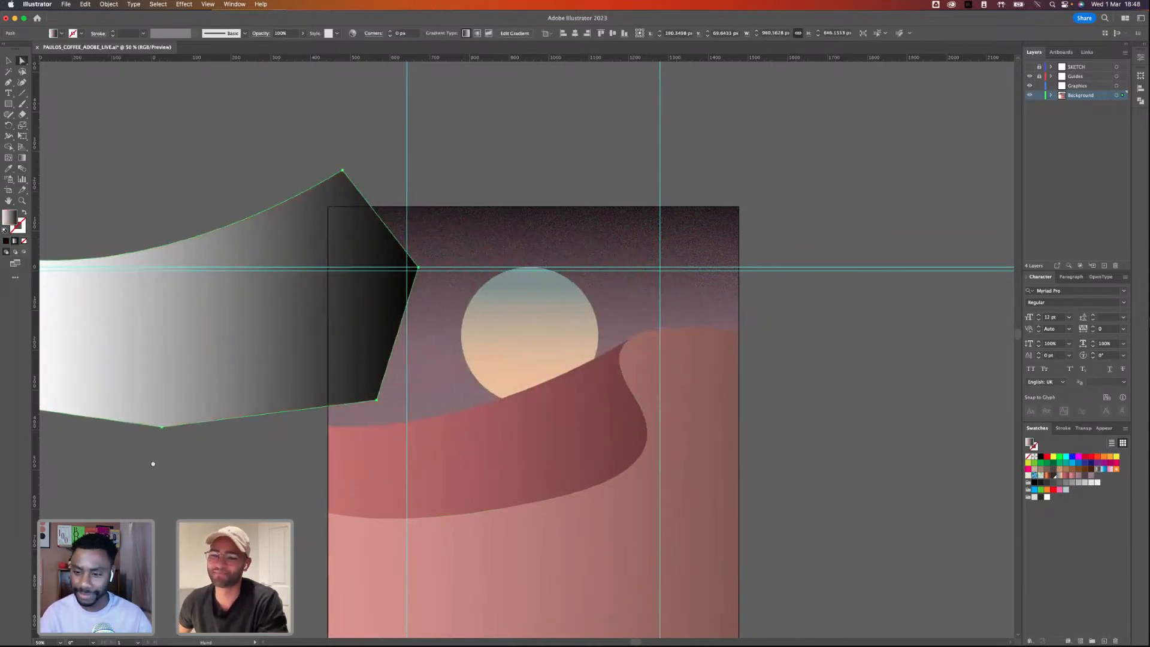
pyautogui.moveTo(125, 462); pyautogui.dragTo(290, 462)
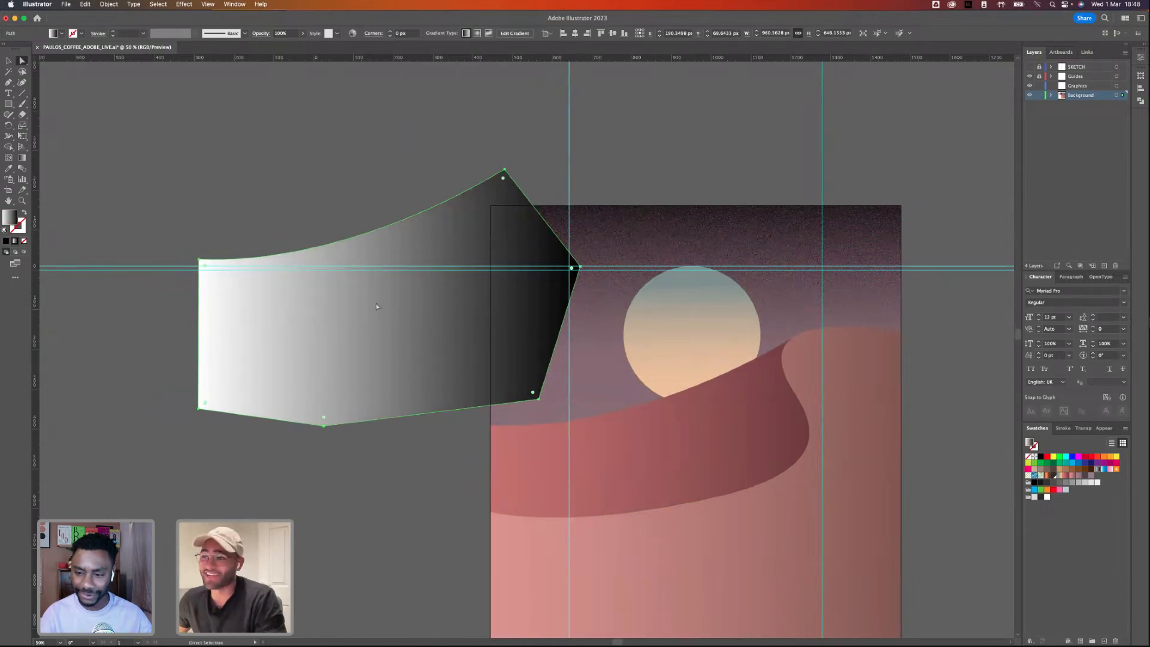
pyautogui.click(184, 5)
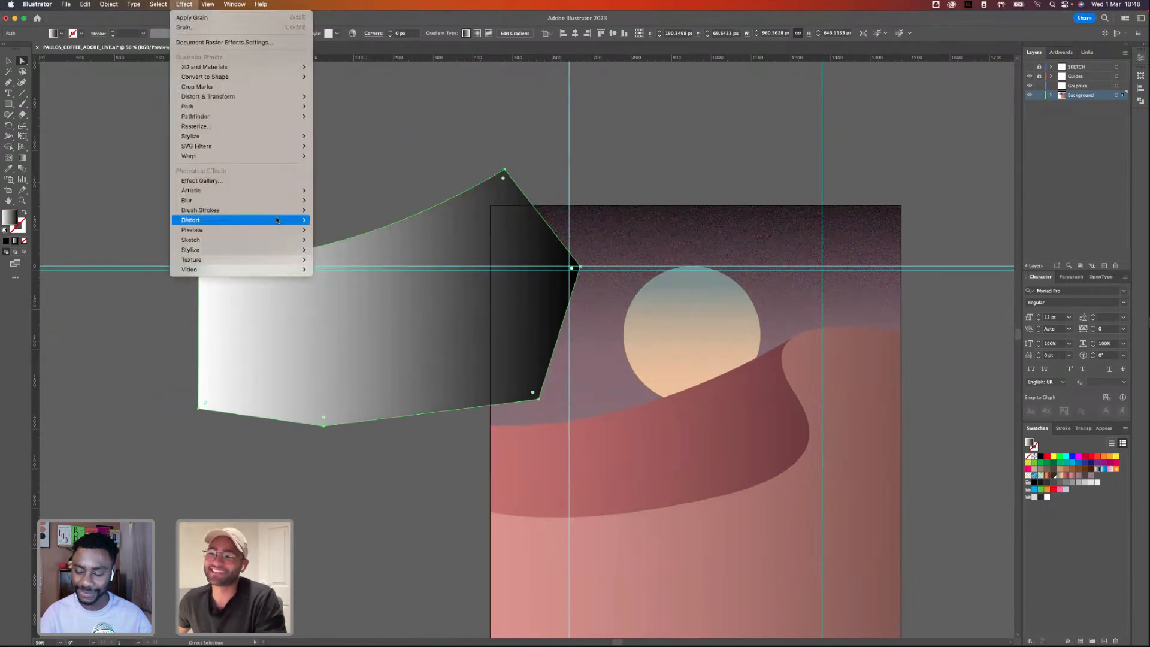
pyautogui.moveTo(277, 221)
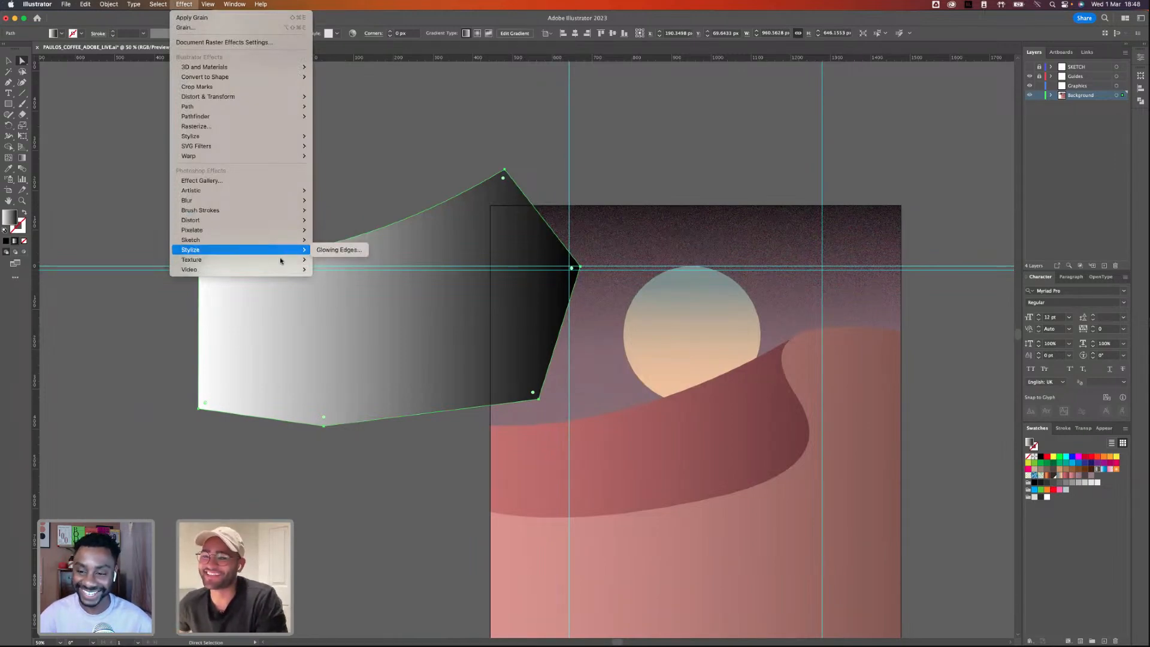
pyautogui.moveTo(305, 262)
pyautogui.click(340, 269)
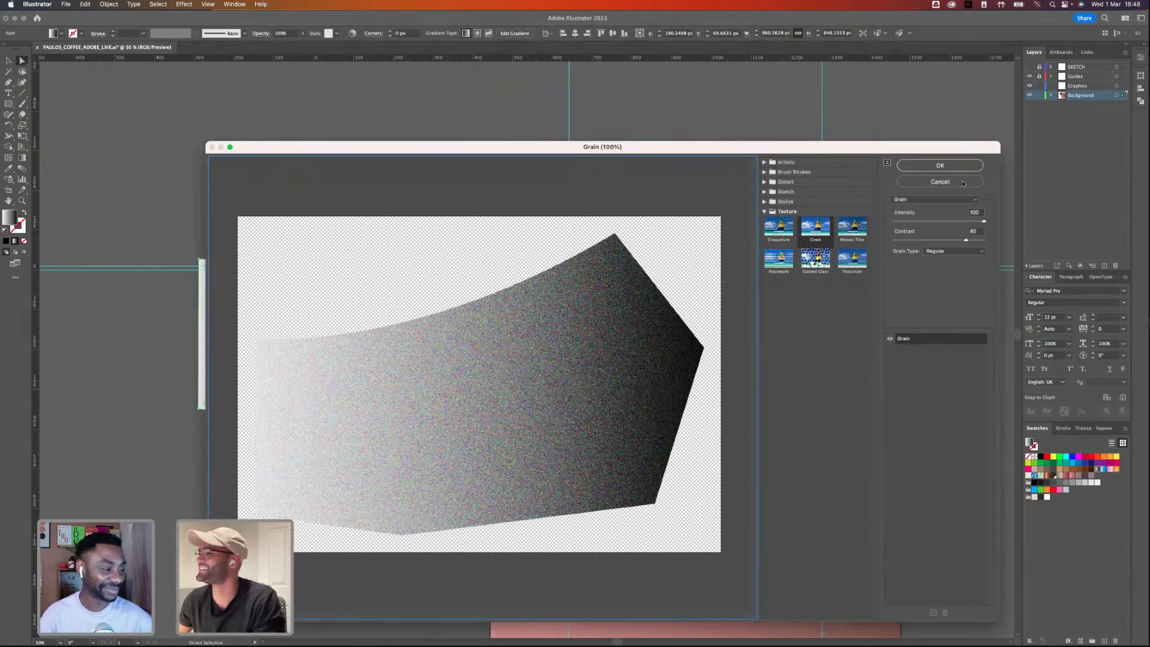
pyautogui.click(918, 183)
# - Set the gradient dune copy's blend mode to Multiply
pyautogui.click(261, 33)
pyautogui.click(185, 48)
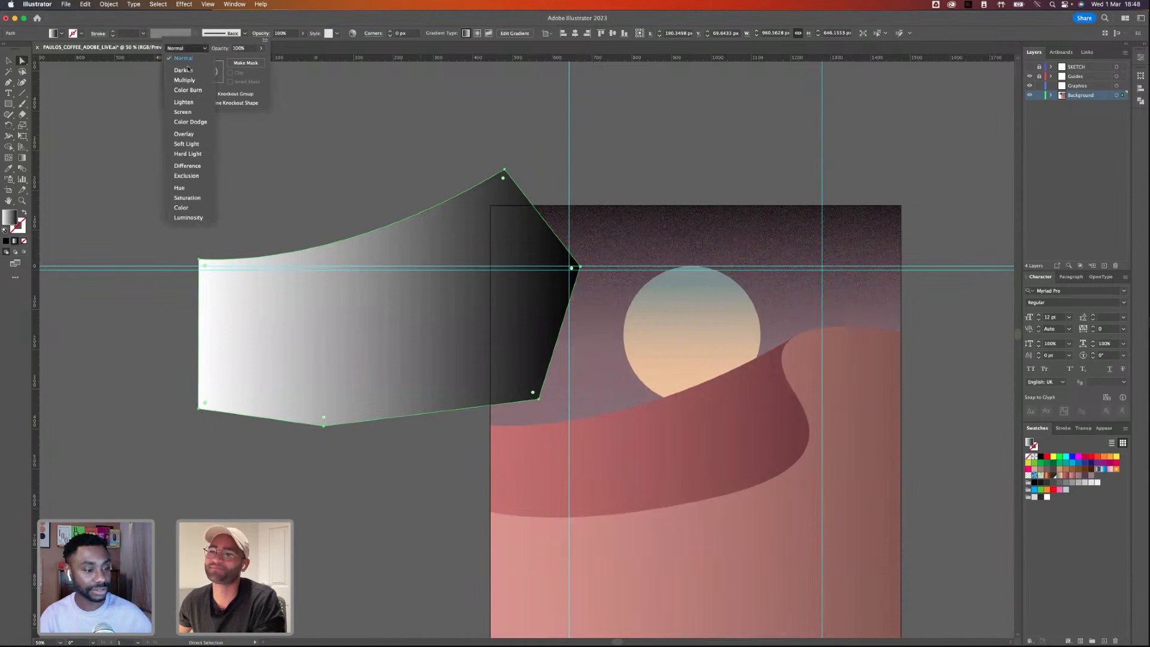
pyautogui.click(184, 81)
# - Apply the Grain texture effect to the gradient dune copy
pyautogui.click(183, 5)
pyautogui.click(325, 152)
pyautogui.click(326, 153)
pyautogui.click(366, 380)
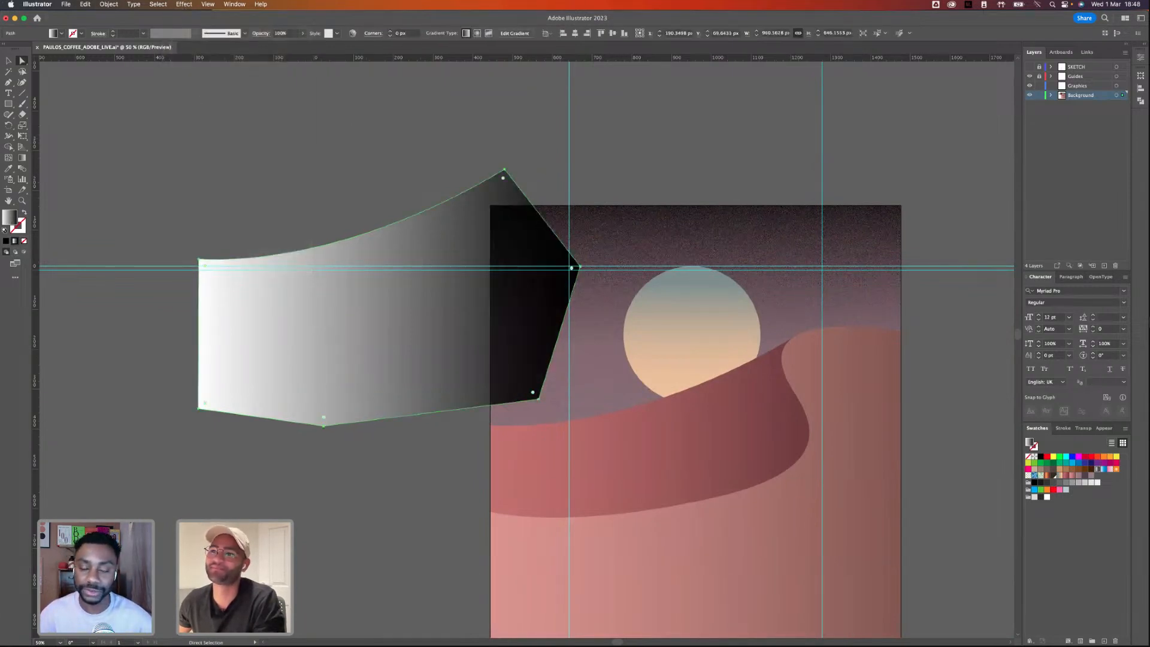
pyautogui.click(184, 4)
pyautogui.moveTo(211, 242)
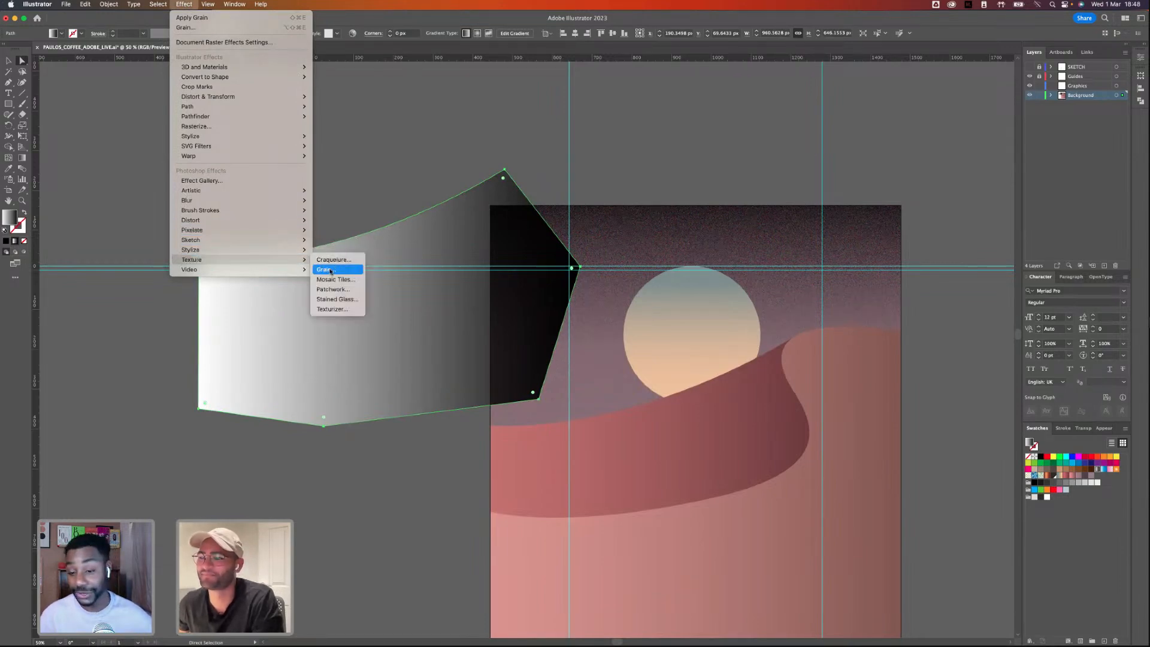
pyautogui.click(326, 270)
pyautogui.click(950, 165)
pyautogui.click(156, 164)
# - Move the grained dune copy exactly over the original middle dune and choose Multiply as its blend mode again
pyautogui.click(7, 60)
pyautogui.moveTo(440, 343); pyautogui.dragTo(722, 515)
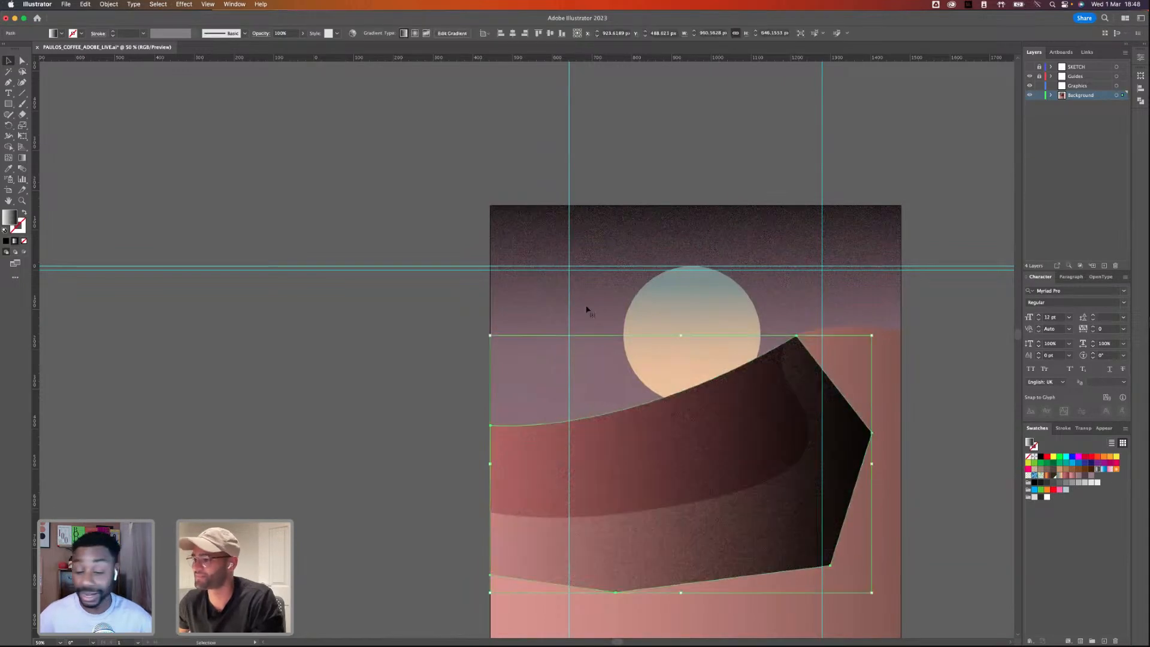
pyautogui.click(261, 33)
pyautogui.click(186, 48)
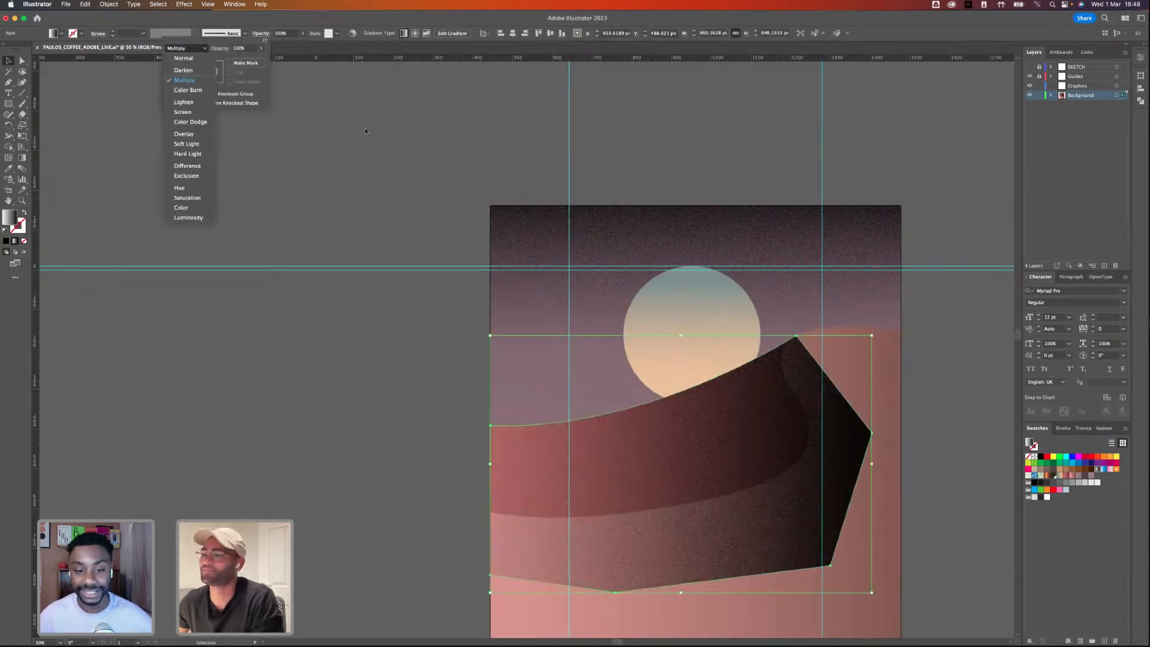
pyautogui.click(184, 80)
pyautogui.click(830, 400)
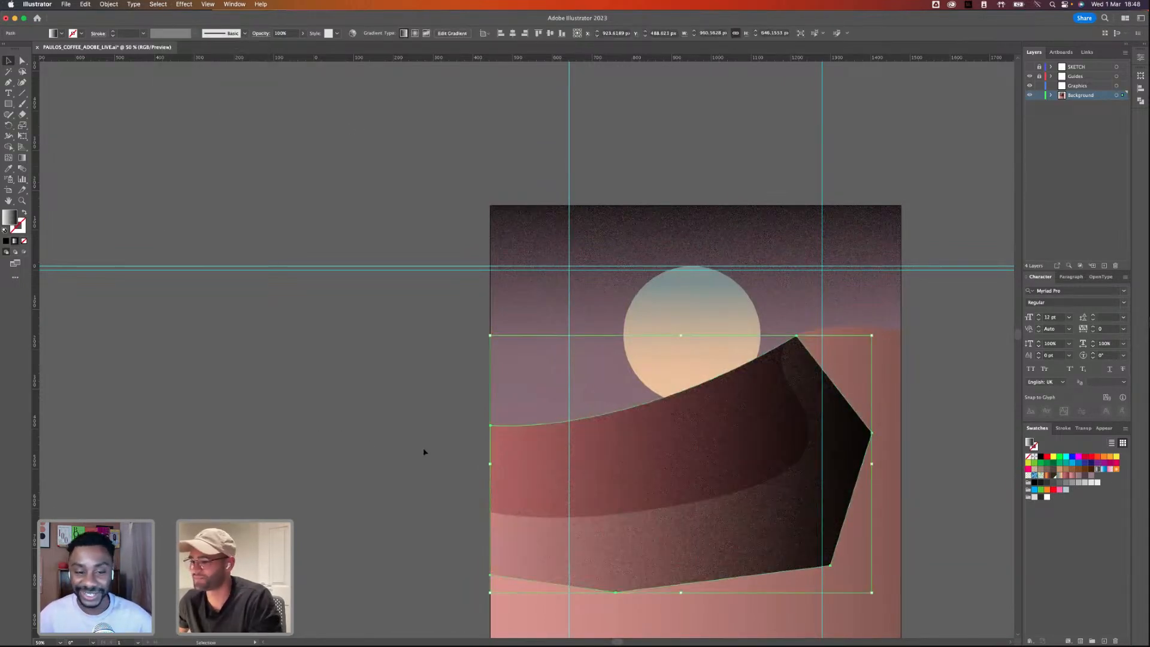
# - Send the grained dune copy behind the foreground dune, and send the sun behind the middle dune
pyautogui.press('super+a')
pyautogui.press('super+[')
pyautogui.click(345, 376)
pyautogui.click(725, 327)
pyautogui.press('super+[')
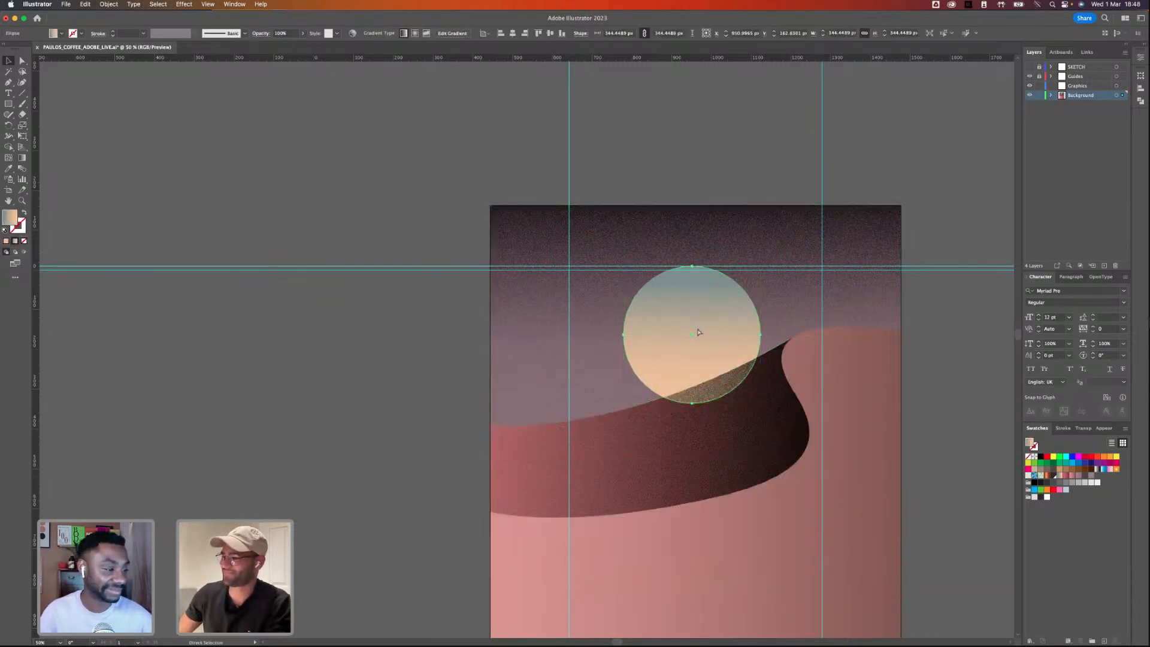
pyautogui.click(365, 444)
# - Duplicate the large foreground dune and place the copy partly beyond the artboard's left edge
pyautogui.moveTo(364, 444); pyautogui.dragTo(262, 385)
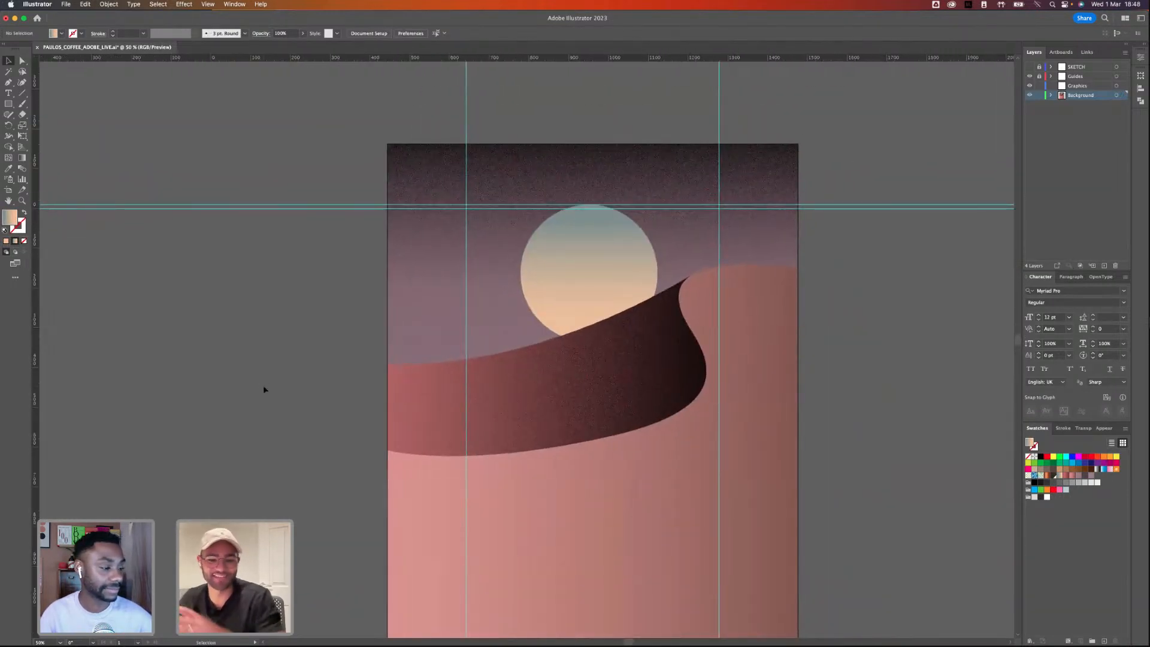
pyautogui.moveTo(275, 425); pyautogui.dragTo(247, 304)
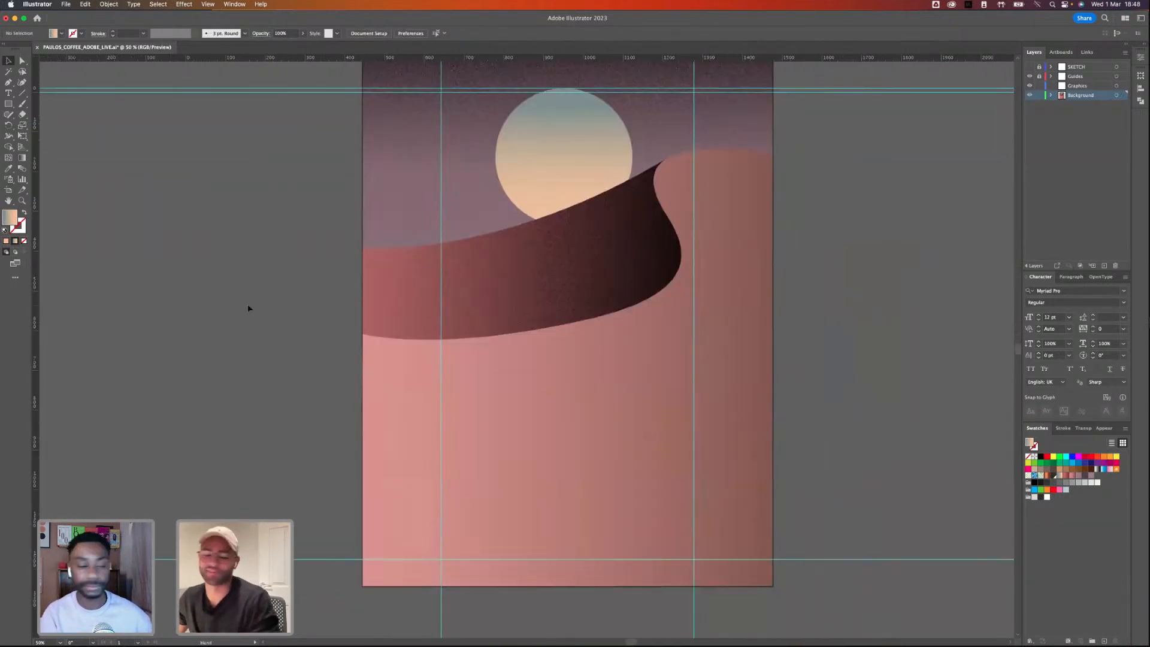
pyautogui.press('a')
pyautogui.click(774, 398)
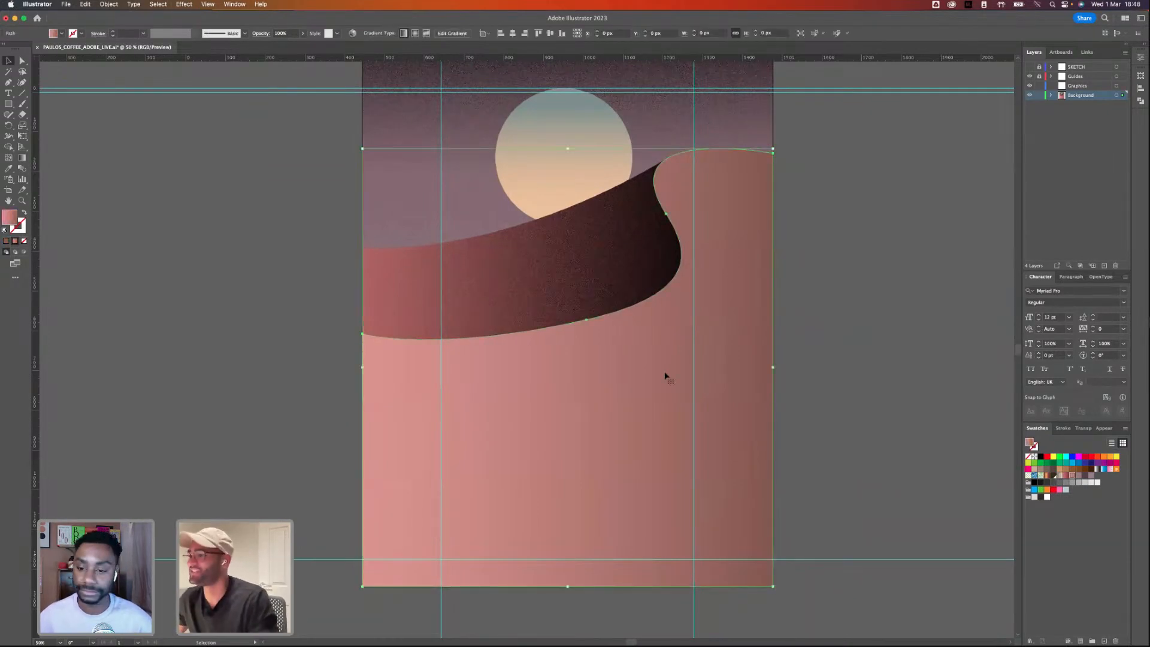
pyautogui.moveTo(666, 376); pyautogui.dragTo(317, 369)
pyautogui.moveTo(216, 345); pyautogui.dragTo(343, 360)
pyautogui.press('v')
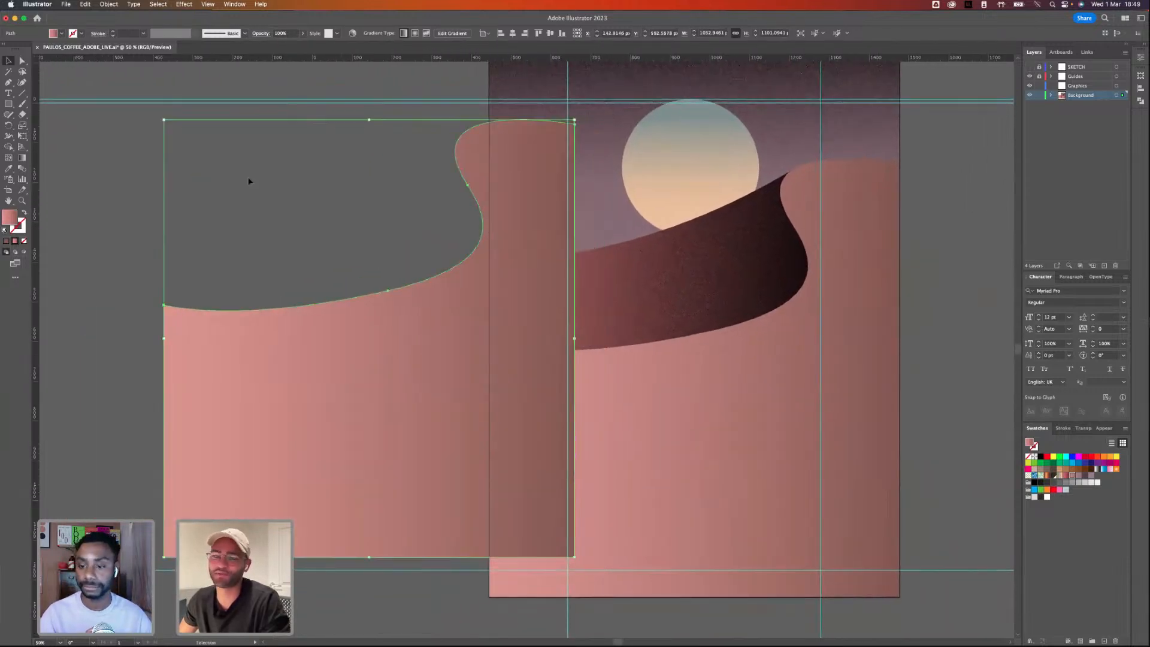
# - Fill the foreground dune copy with the white-to-black gradient, running diagonally from its upper left to its lower right corner
pyautogui.click(249, 185)
pyautogui.click(366, 423)
pyautogui.click(1099, 470)
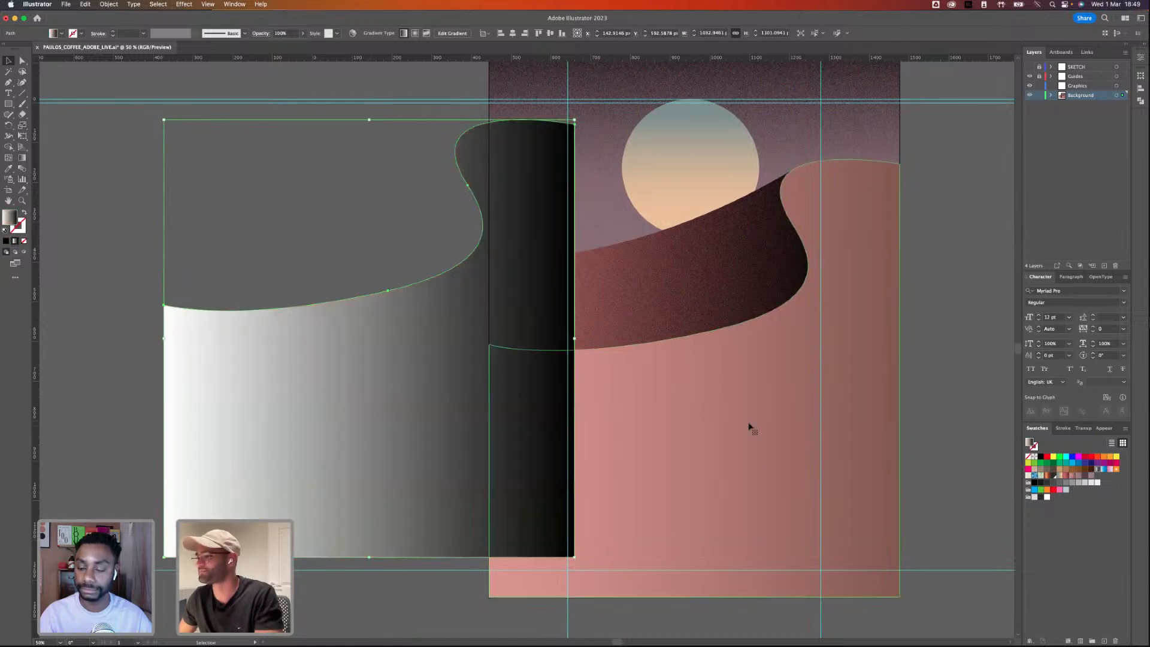
pyautogui.press('g')
pyautogui.moveTo(289, 248); pyautogui.dragTo(559, 556)
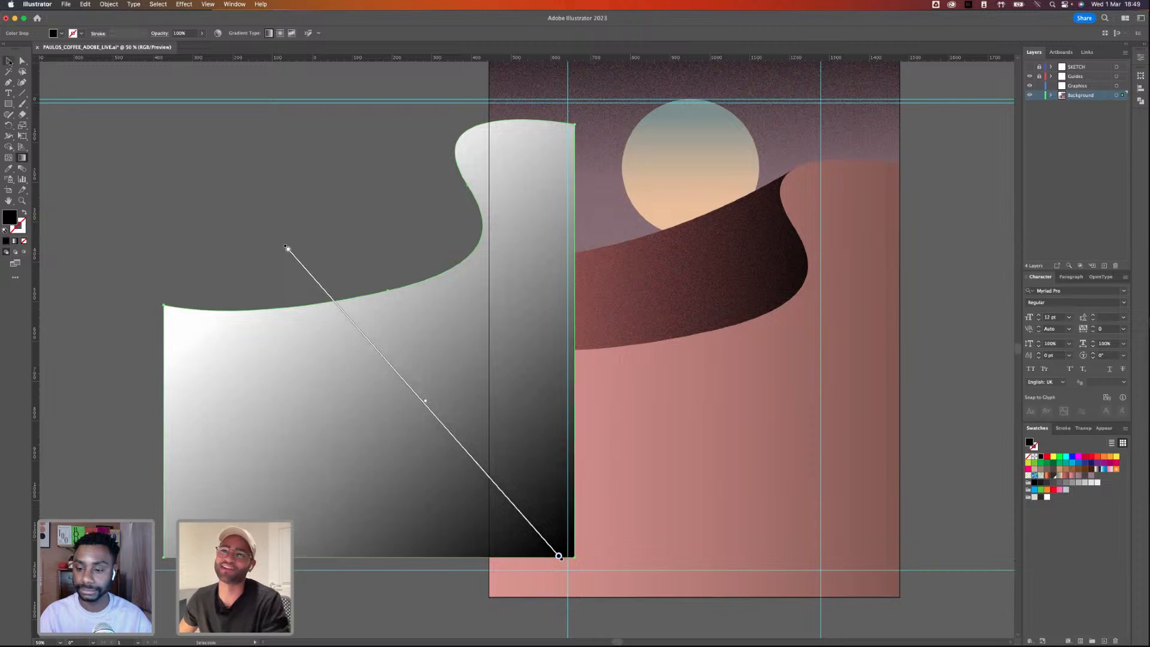
# - Set the blend mode of the foreground dune's gradient copy to Multiply
pyautogui.click(9, 61)
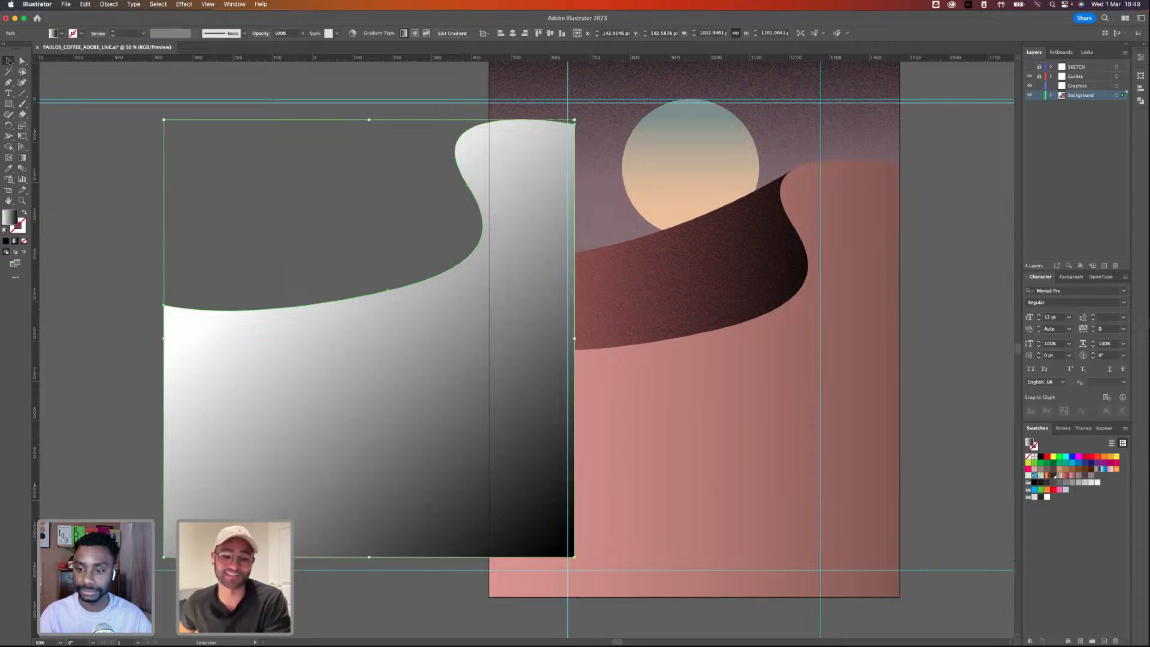
pyautogui.click(261, 33)
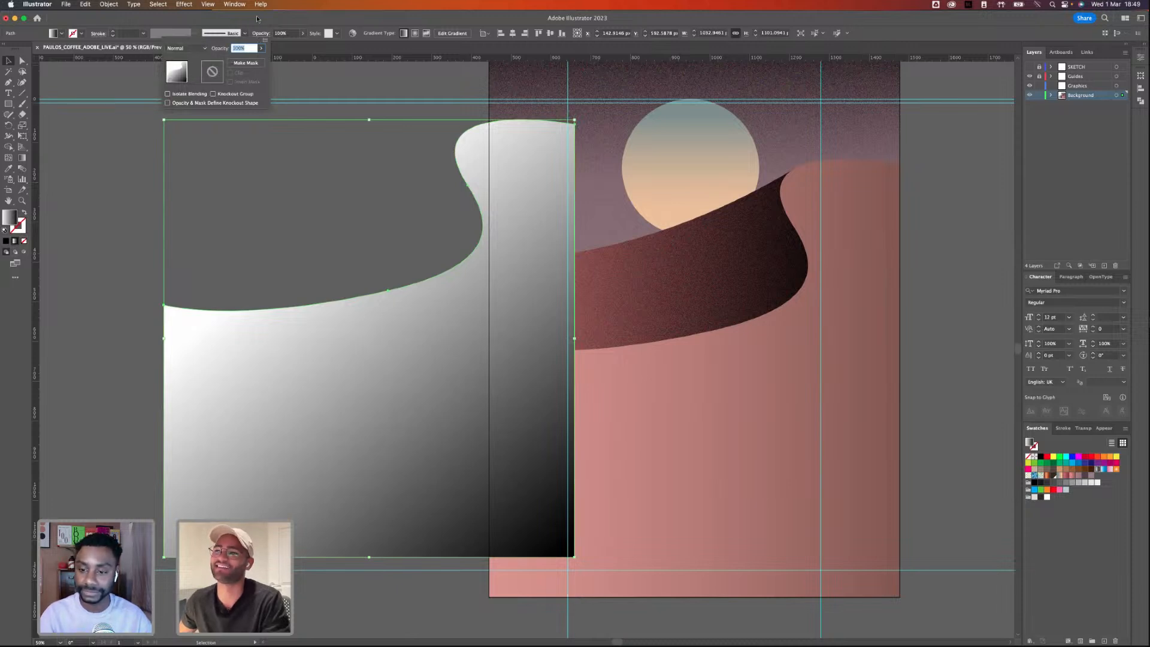
pyautogui.click(201, 48)
pyautogui.click(195, 82)
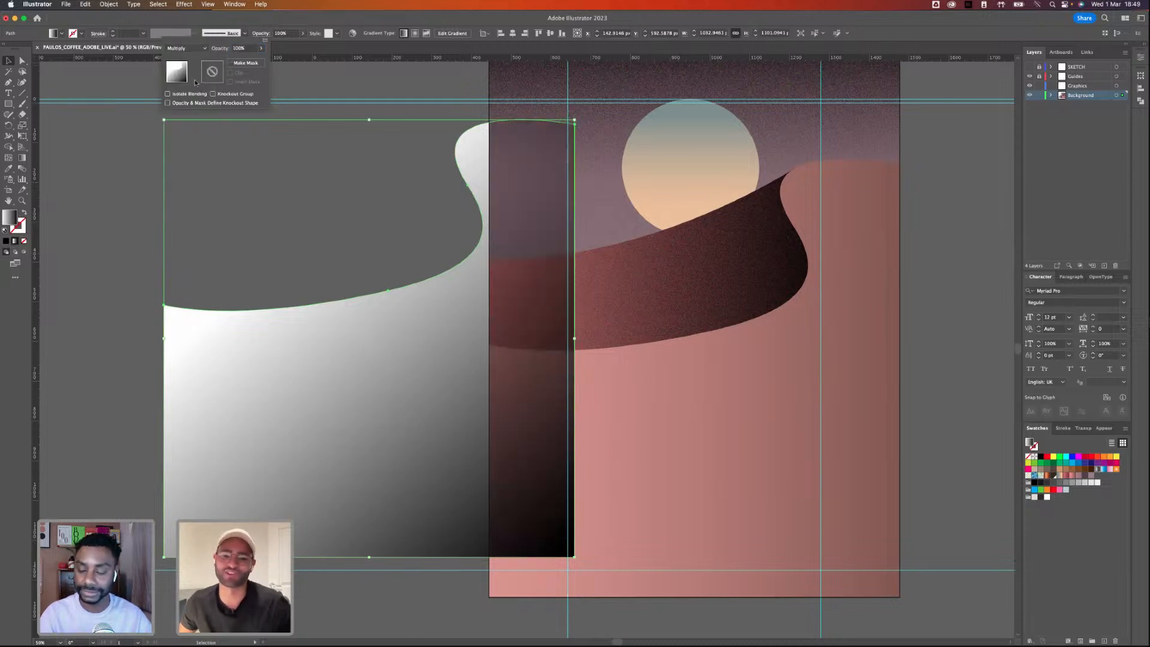
# - Apply the Grain texture effect to the foreground dune copy with intensity 100, contrast 80 and the Regular grain type
pyautogui.click(183, 4)
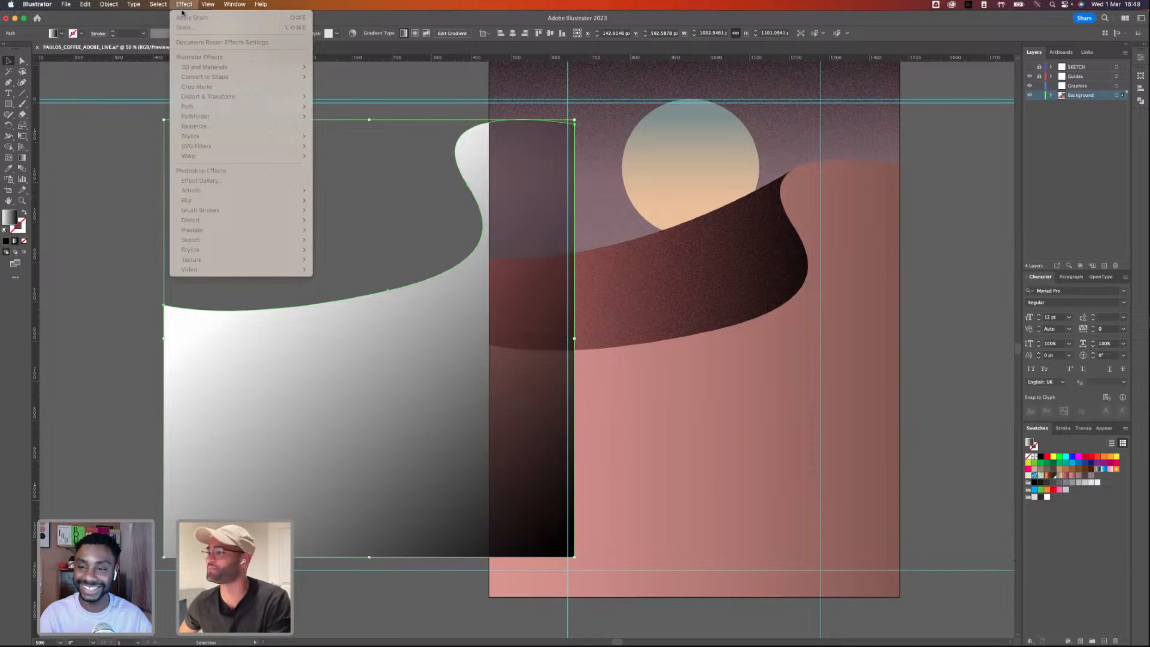
pyautogui.moveTo(162, 12)
pyautogui.click(374, 179)
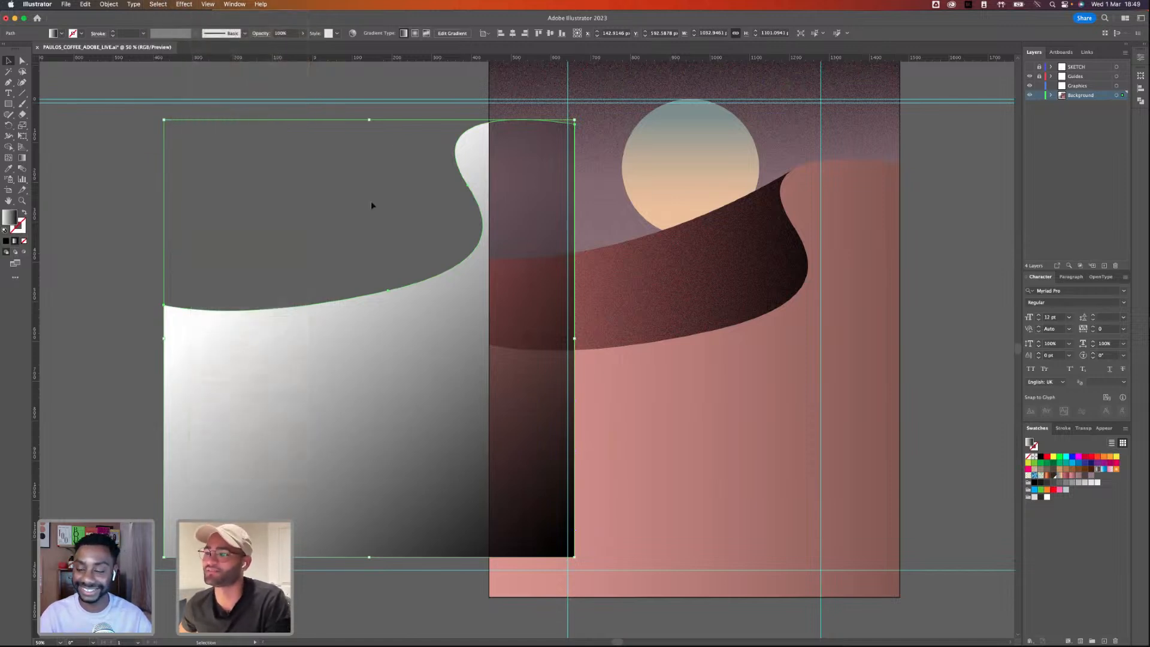
pyautogui.click(184, 5)
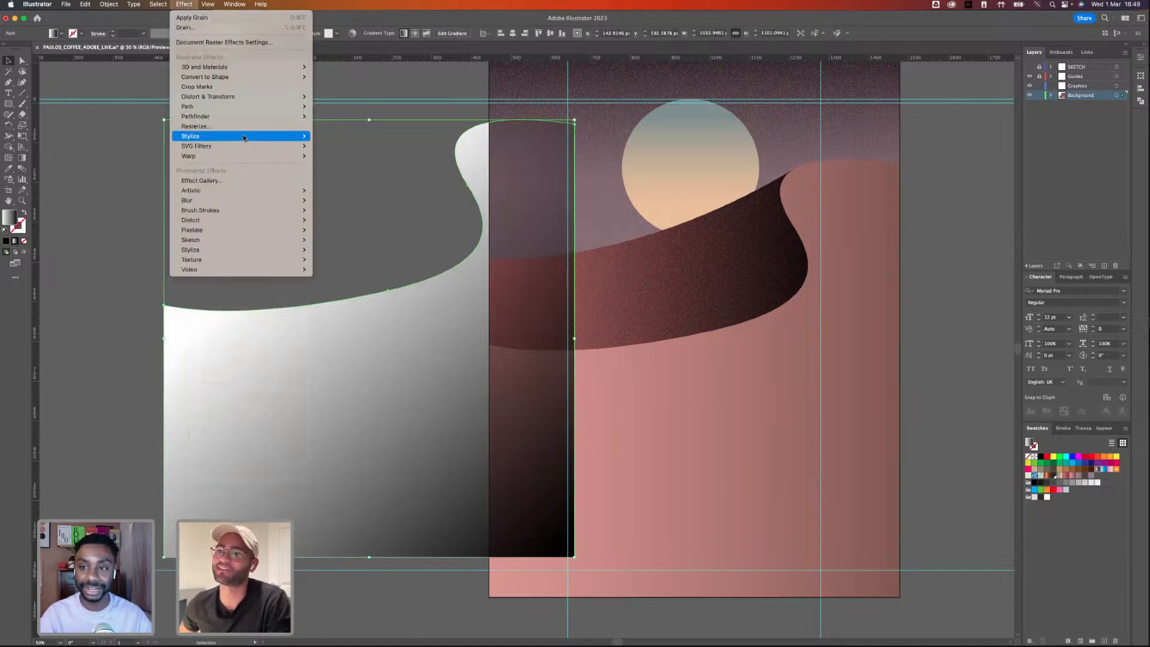
pyautogui.moveTo(240, 260)
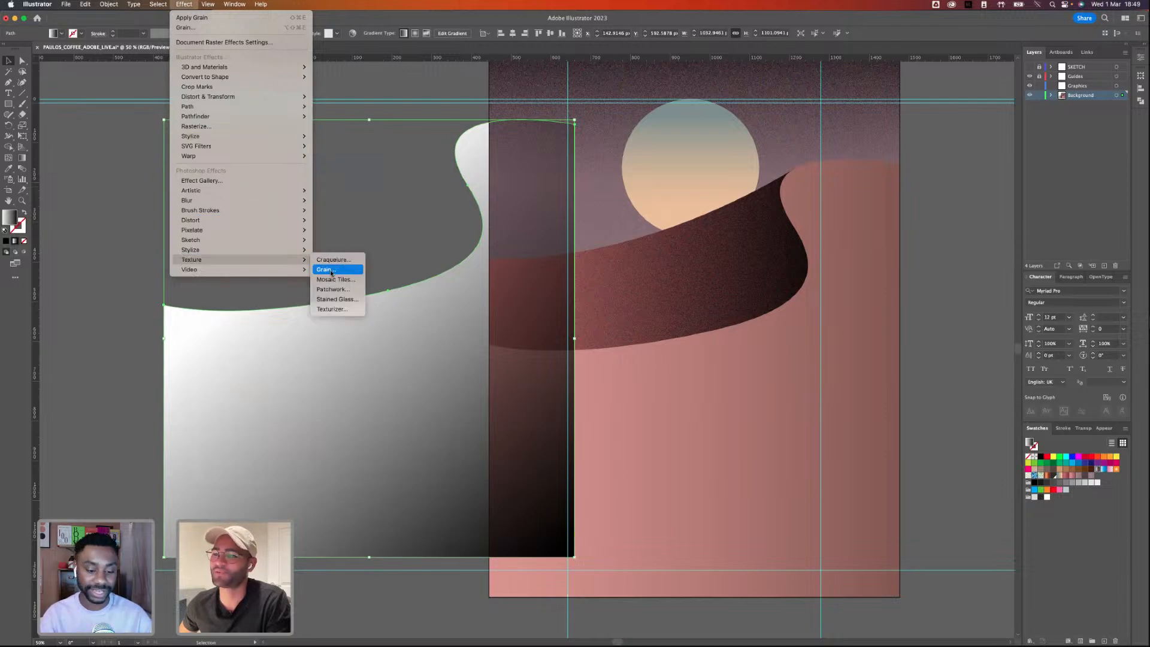
pyautogui.click(327, 269)
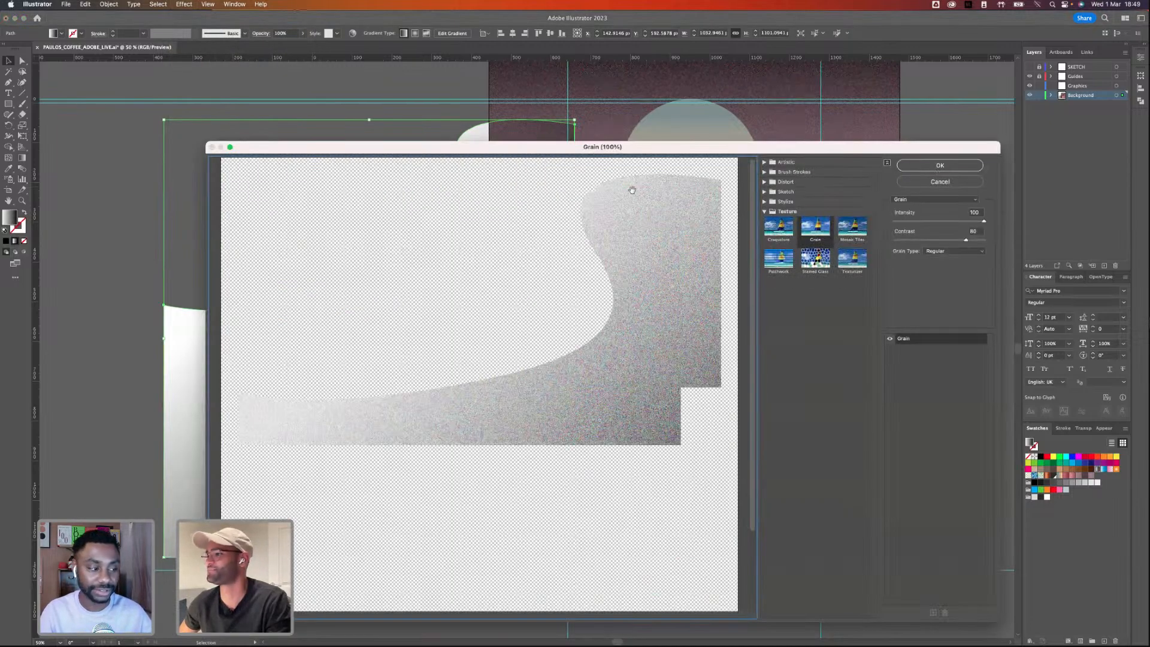
pyautogui.click(951, 163)
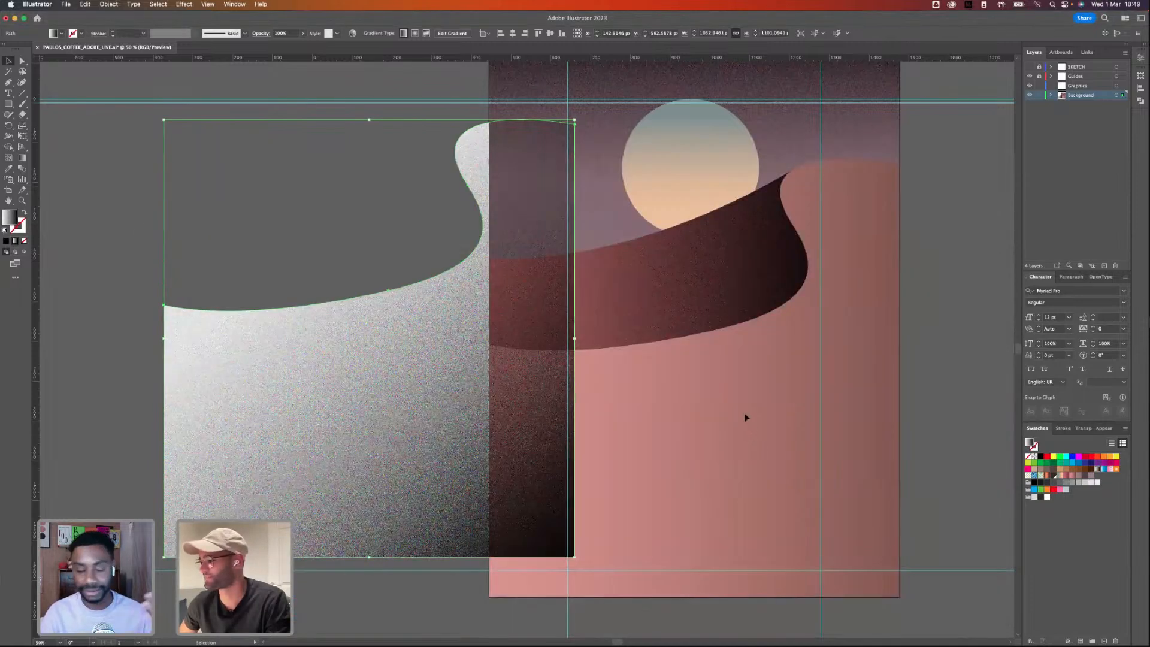
# - Move the grained copy exactly over the original foreground dune and lower its opacity
pyautogui.moveTo(745, 414); pyautogui.dragTo(730, 415)
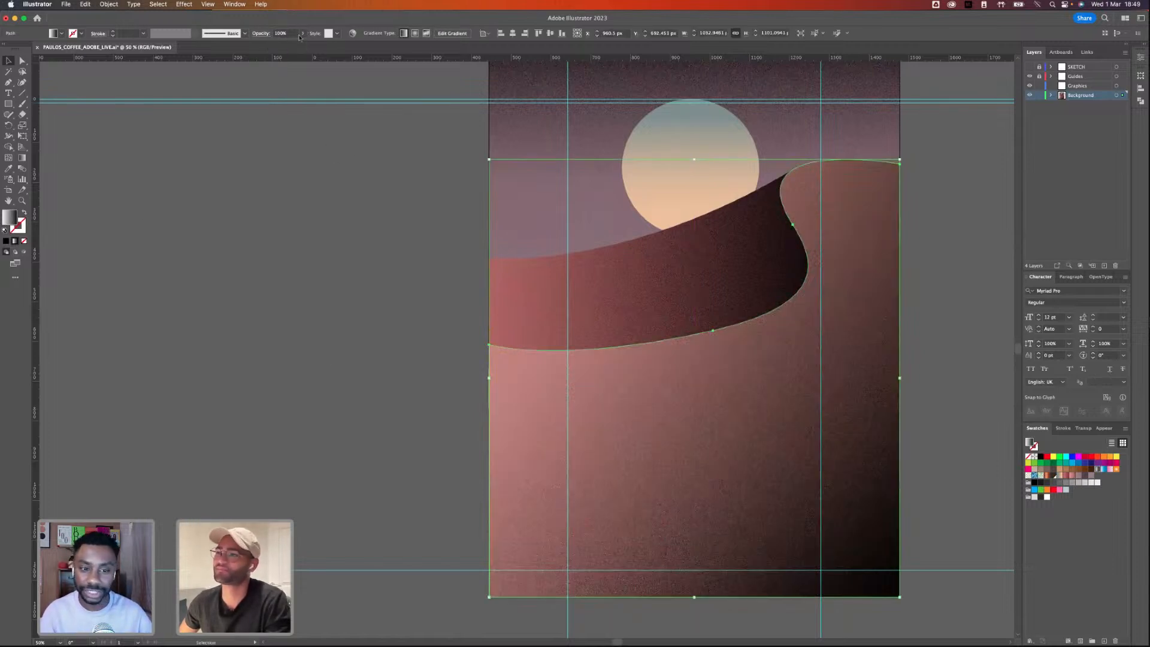
pyautogui.moveTo(289, 45); pyautogui.dragTo(287, 45)
pyautogui.click(292, 242)
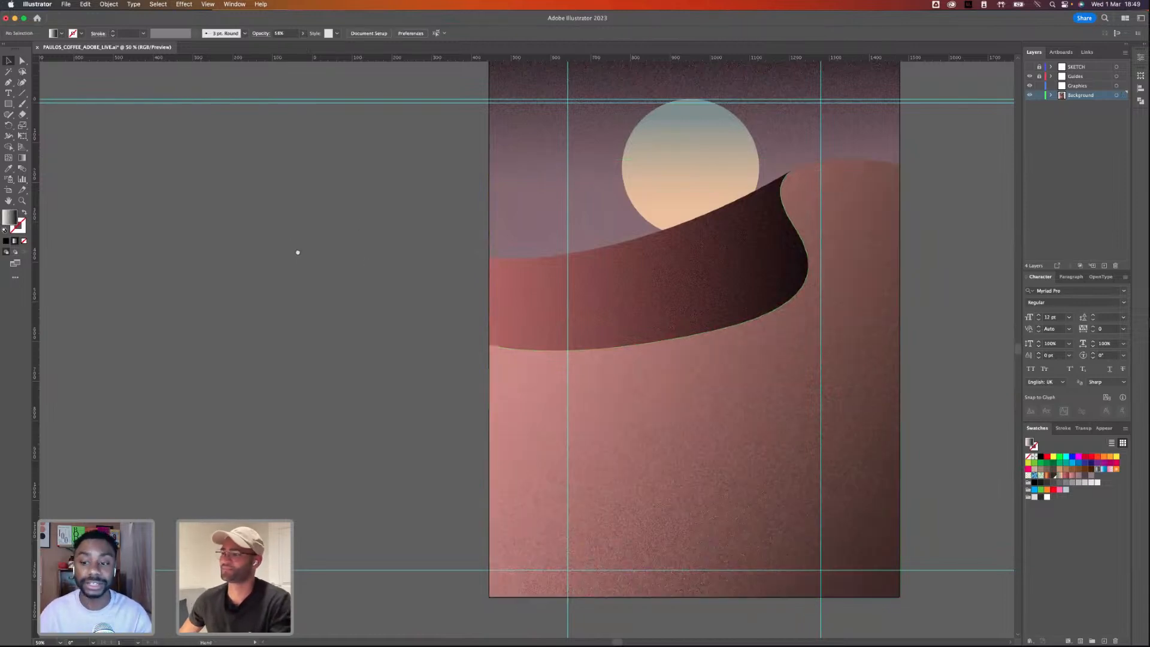
# - Hide the guides and select the stacked shapes of the foreground dune and of the middle dune in turn to check them
pyautogui.hscroll(10, 288, 256)
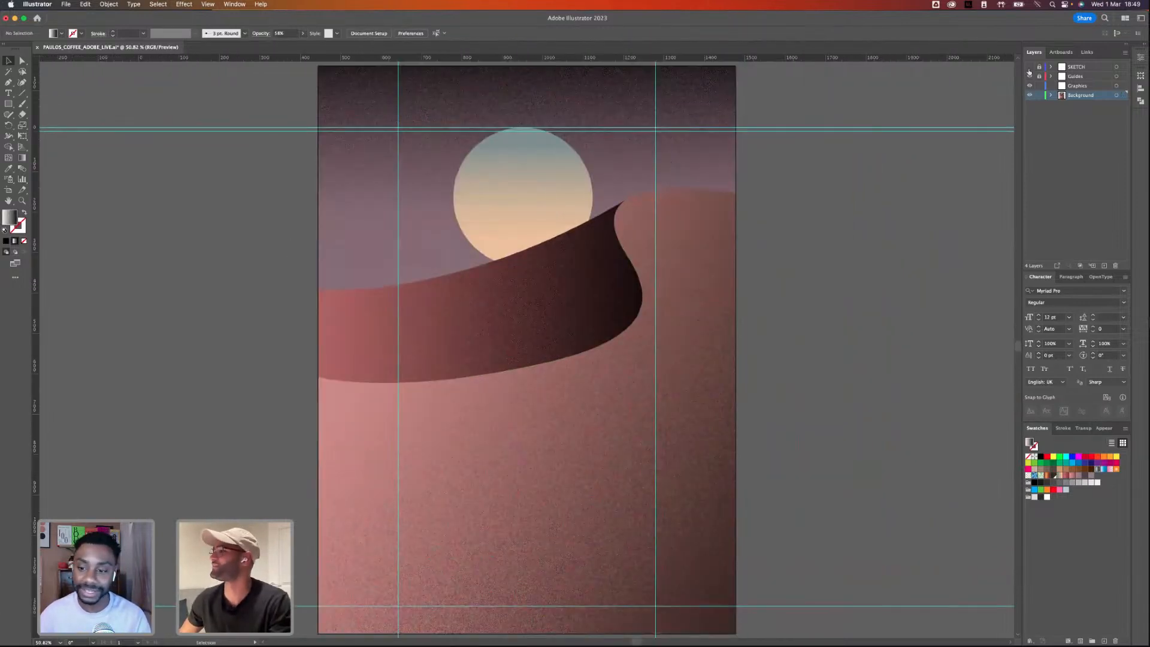
pyautogui.click(1029, 76)
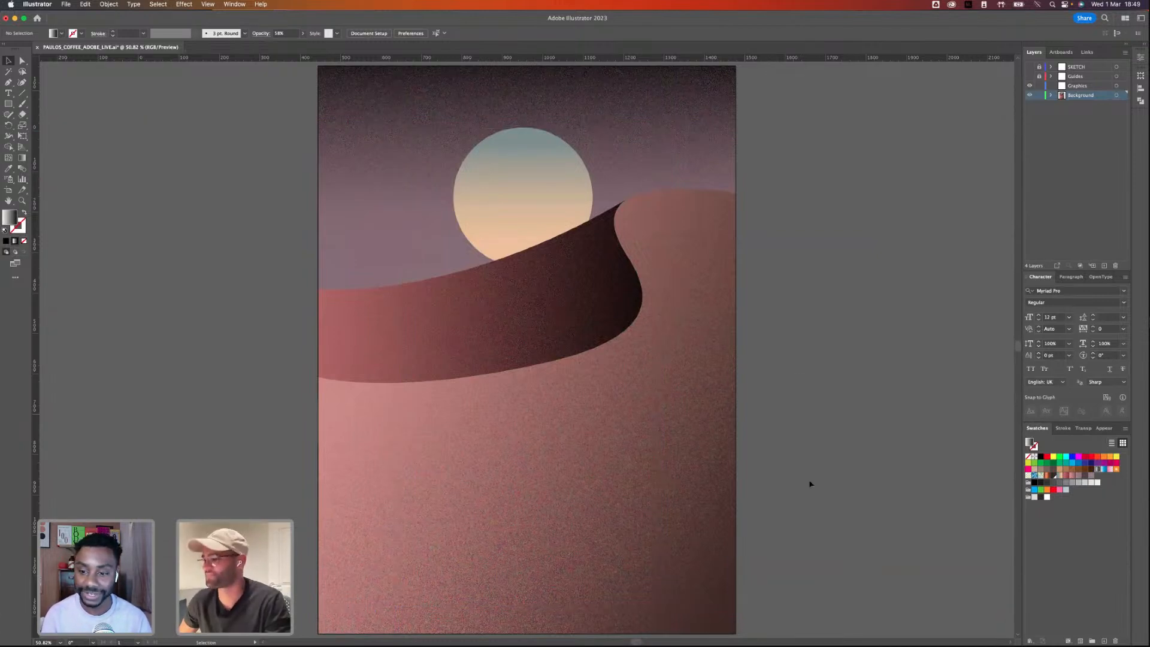
pyautogui.click(700, 110)
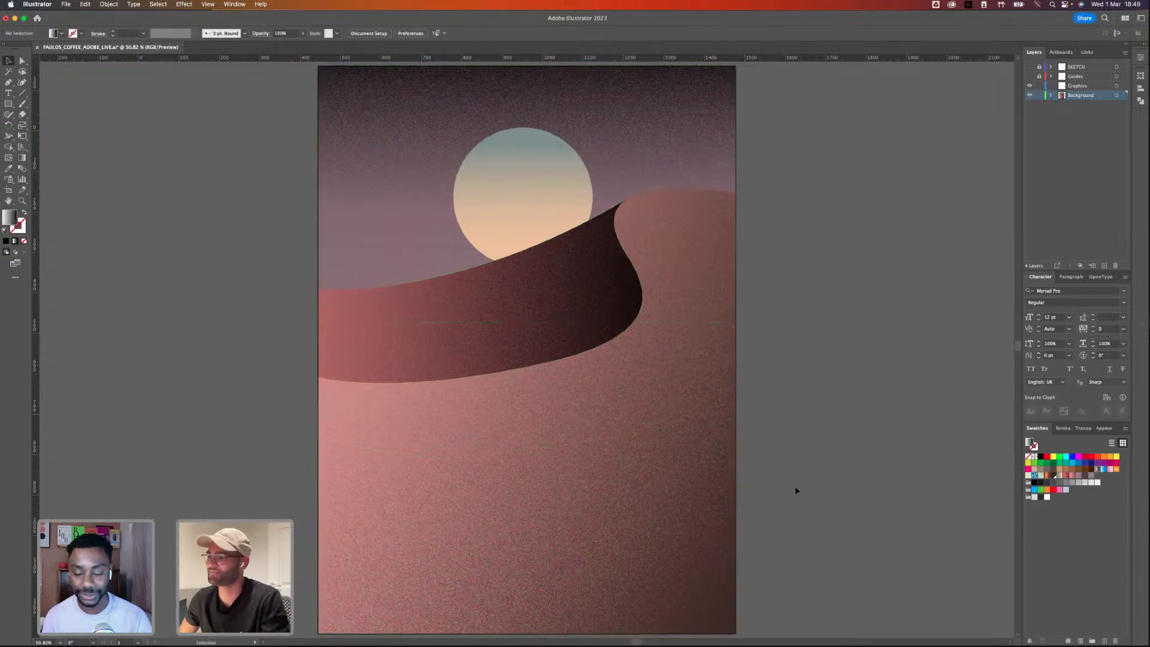
pyautogui.keyDown('shift'); pyautogui.click(726, 522); pyautogui.keyUp('shift')
pyautogui.keyDown('shift'); pyautogui.click(726, 124); pyautogui.keyUp('shift')
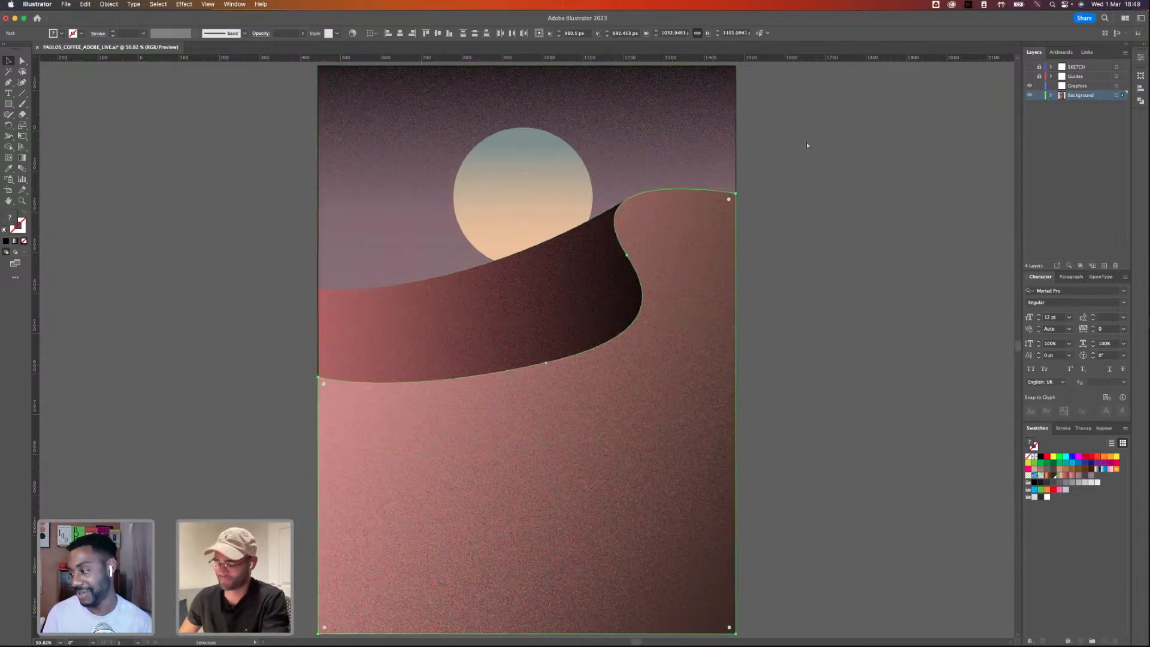
pyautogui.click(340, 341)
pyautogui.keyDown('shift'); pyautogui.click(329, 242); pyautogui.keyUp('shift')
pyautogui.keyDown('shift'); pyautogui.click(330, 242); pyautogui.keyUp('shift')
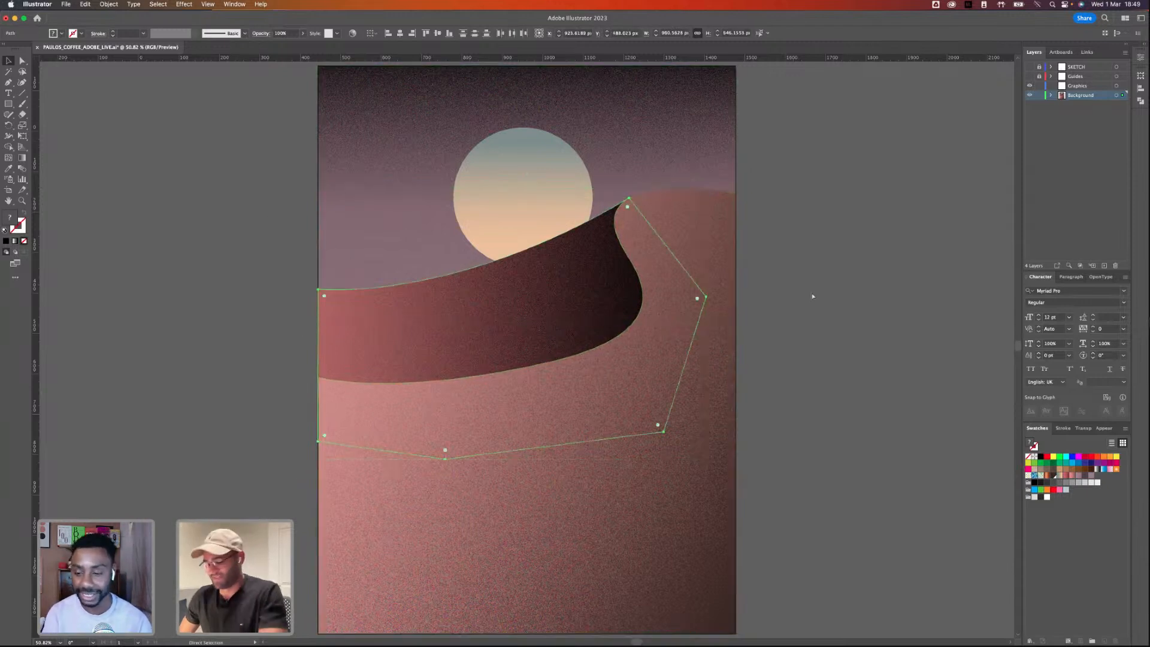
pyautogui.click(797, 278)
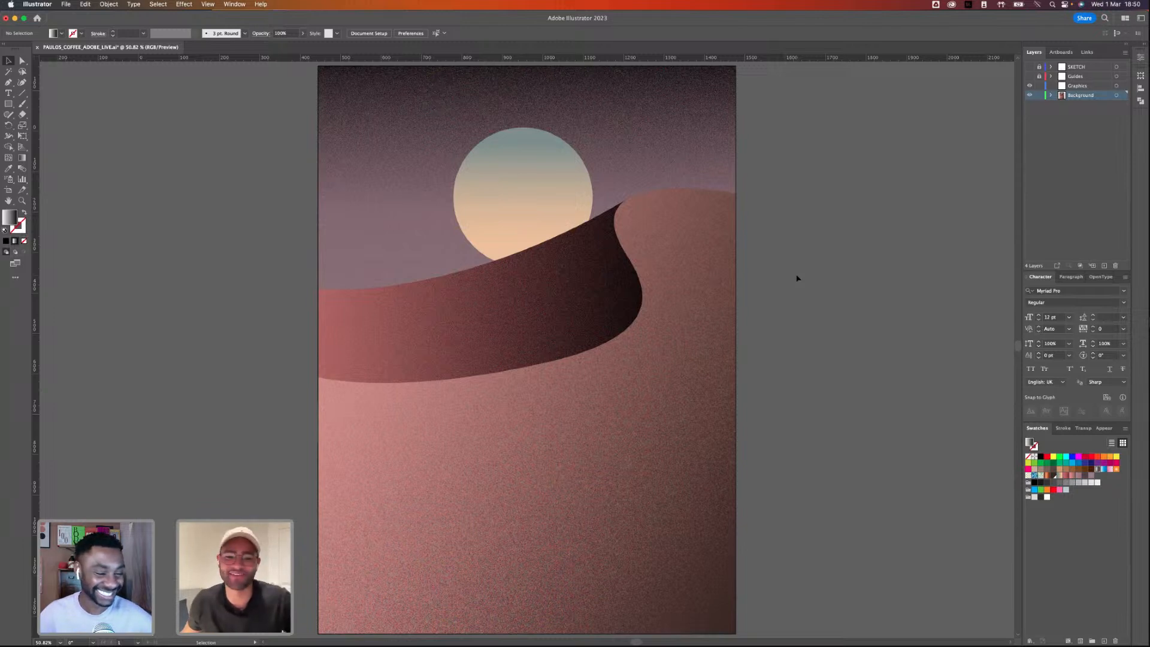
# - Move the sky's grained gradient rectangle upward so that it extends well beyond the artboard's upper edge
pyautogui.press('a')
pyautogui.click(681, 125)
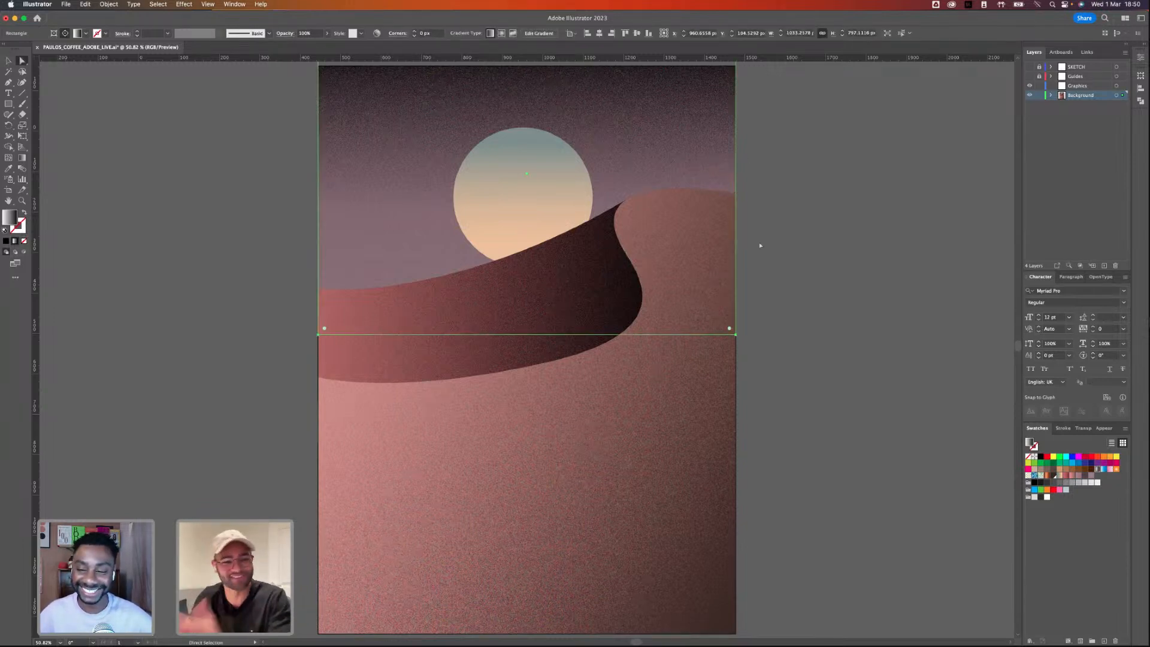
pyautogui.moveTo(583, 179); pyautogui.dragTo(595, 327)
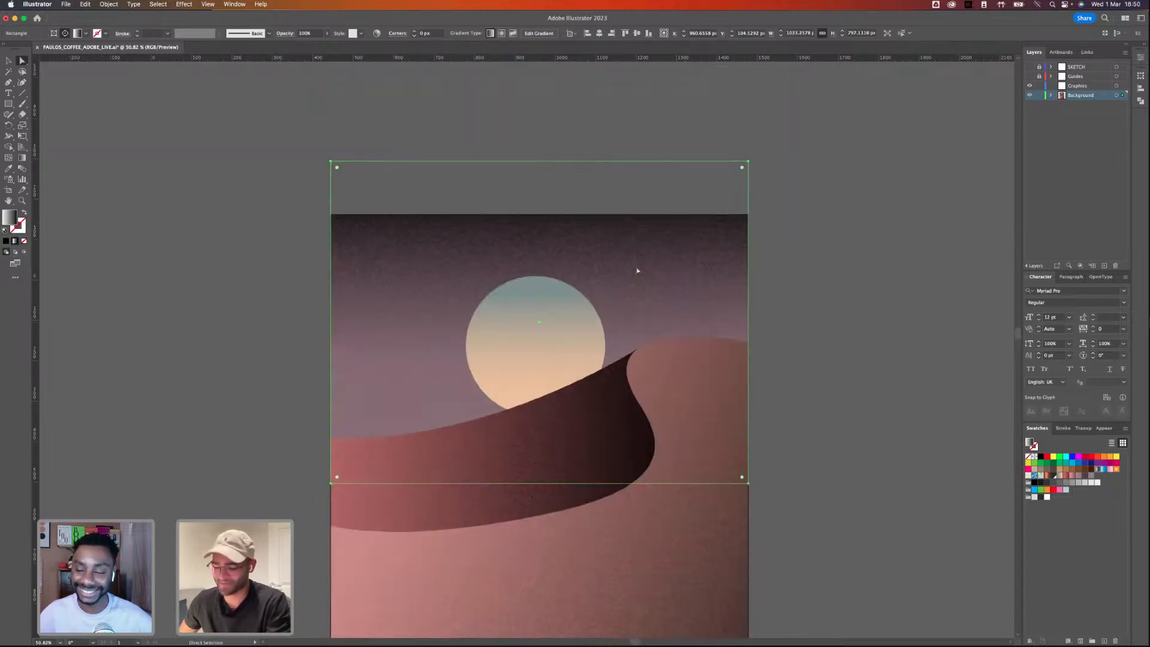
pyautogui.moveTo(642, 266)
pyautogui.mouseDown()
pyautogui.moveTo(642, 224)
pyautogui.moveTo(642, 255)
pyautogui.mouseUp()
pyautogui.press('v')
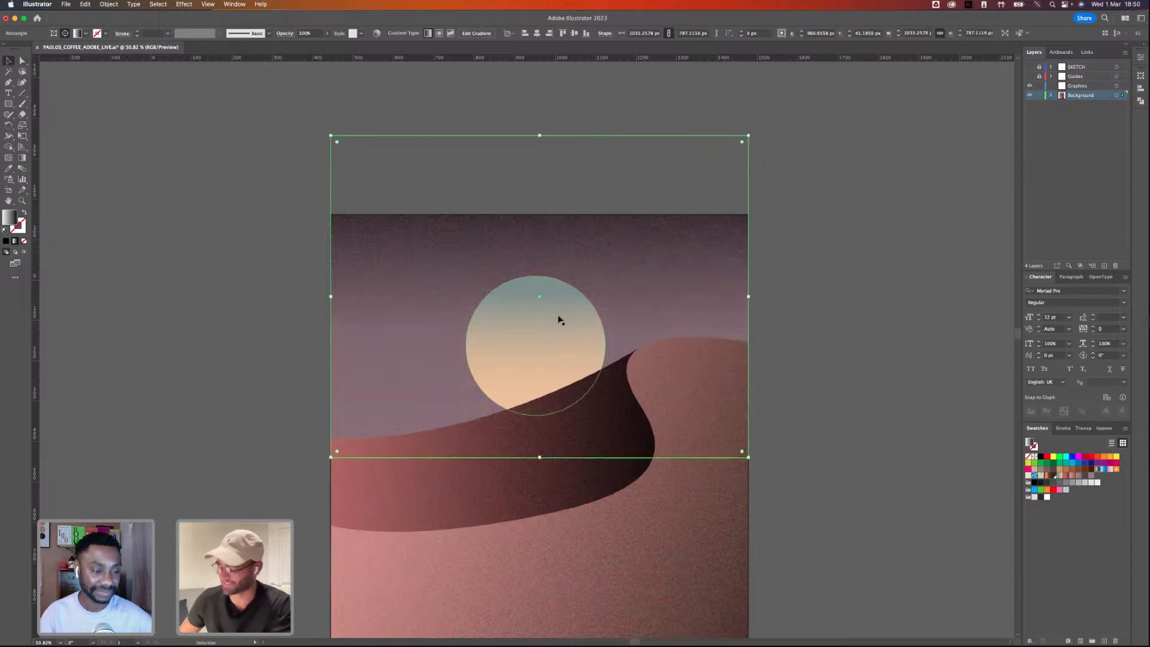
pyautogui.press('super+minus')
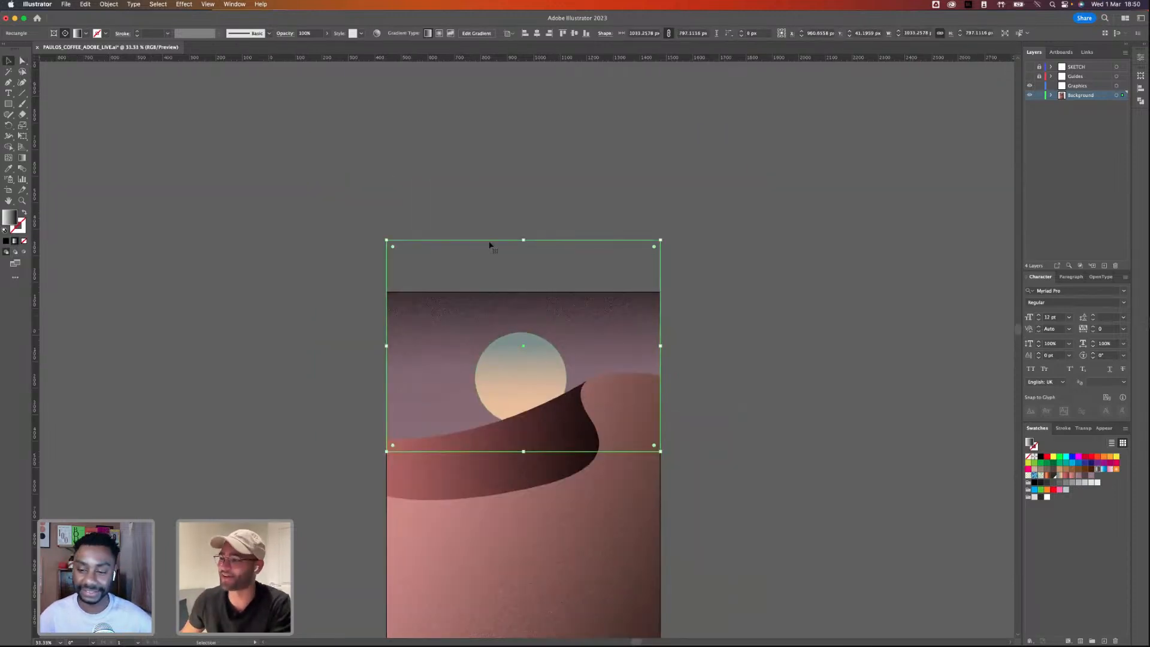
pyautogui.moveTo(525, 217); pyautogui.dragTo(524, 177)
pyautogui.click(825, 376)
pyautogui.press('super+0')
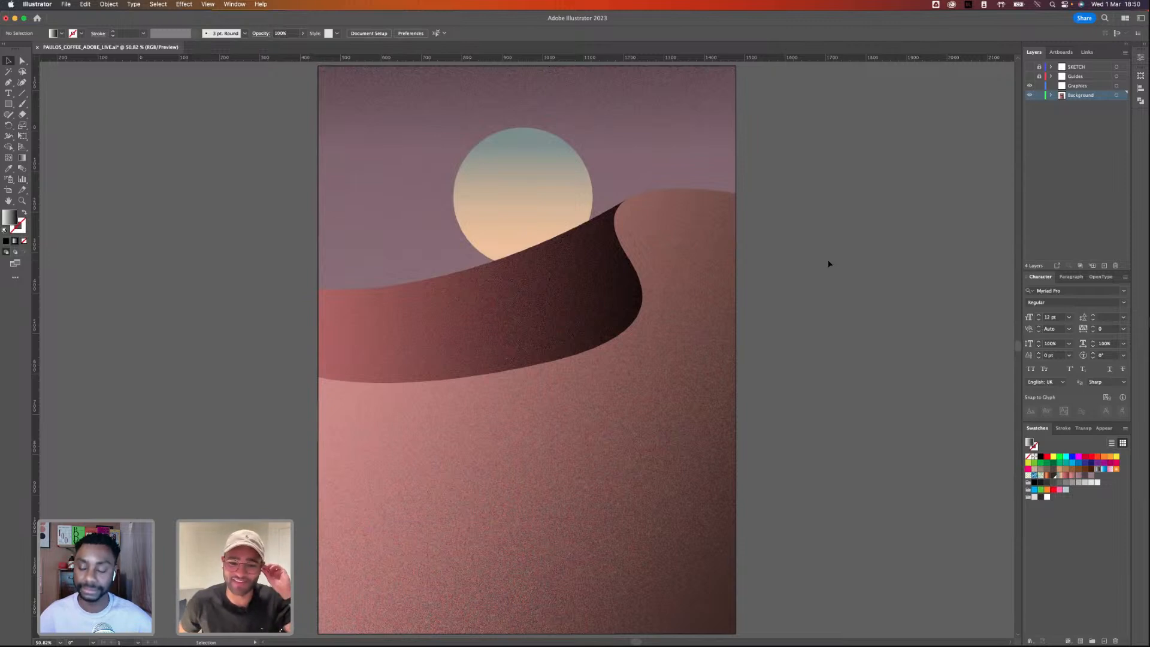
# - Shift the sky's grained gradient rectangle slightly back down to darken the upper sky
pyautogui.press('a')
pyautogui.moveTo(659, 93); pyautogui.dragTo(666, 155)
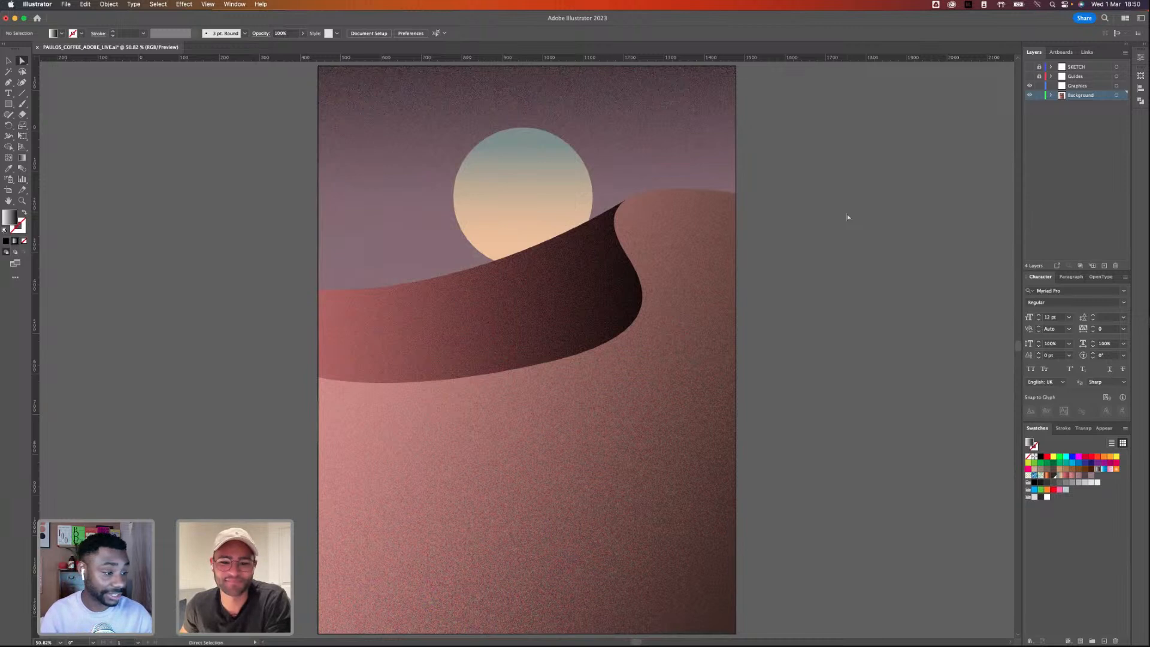
pyautogui.press('super+minus')
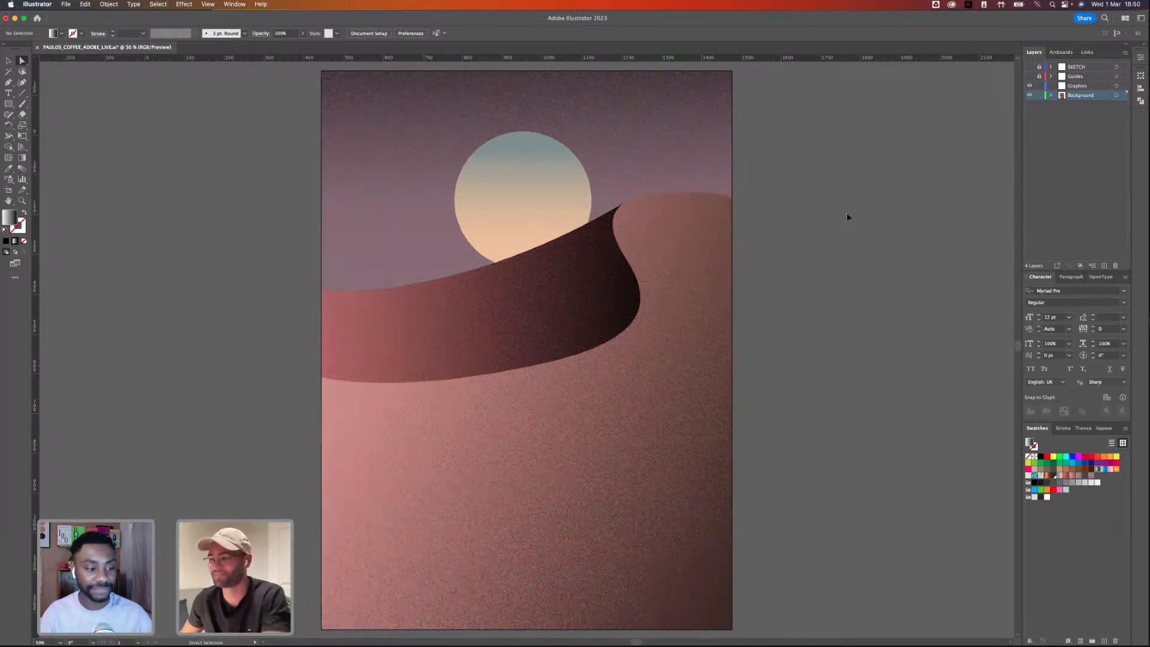
# - Save the document as PAULOS_COFFEE_ADOBE_LIVE.ai in the desktop's ADOBE_LIVE_COFFEE/CREATIVE folder, replacing the existing file and keeping the Illustrator 2020 version options
pyautogui.press('super+s')
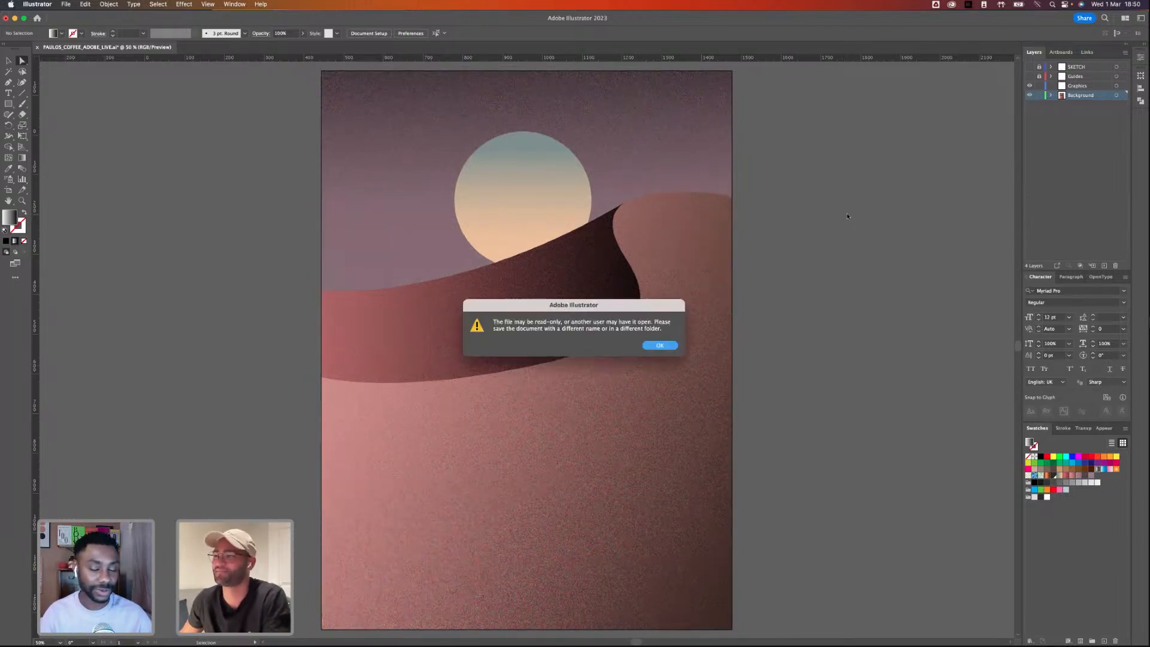
pyautogui.click(660, 346)
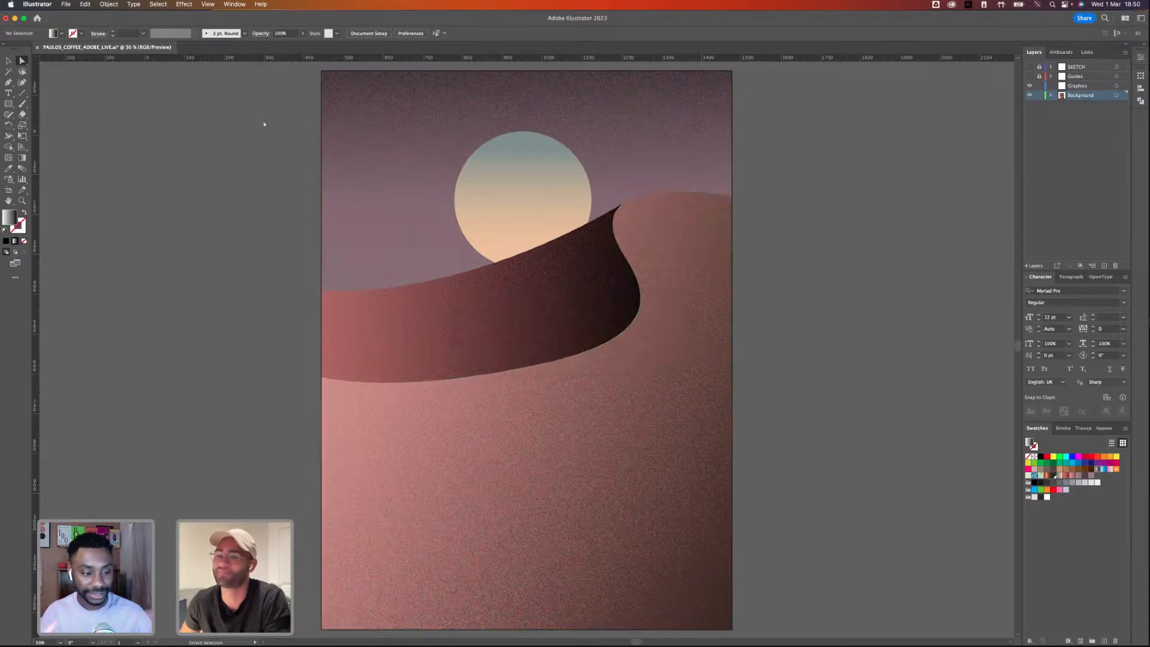
pyautogui.press('super+shift+s')
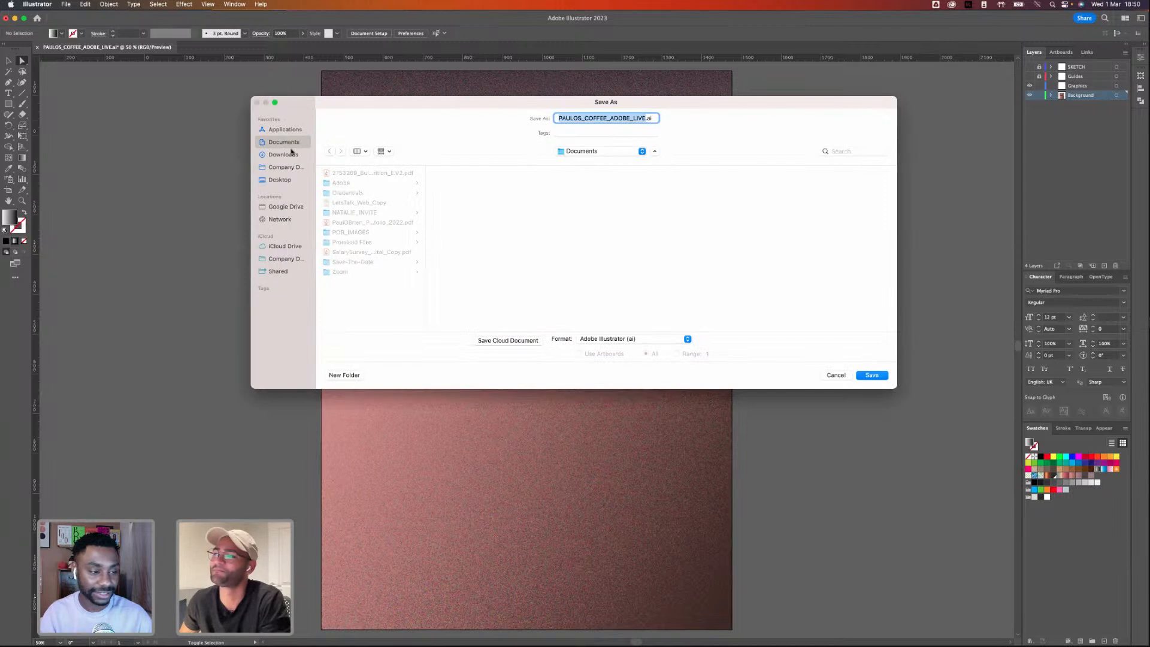
pyautogui.click(281, 180)
pyautogui.click(365, 174)
pyautogui.click(475, 183)
pyautogui.click(872, 375)
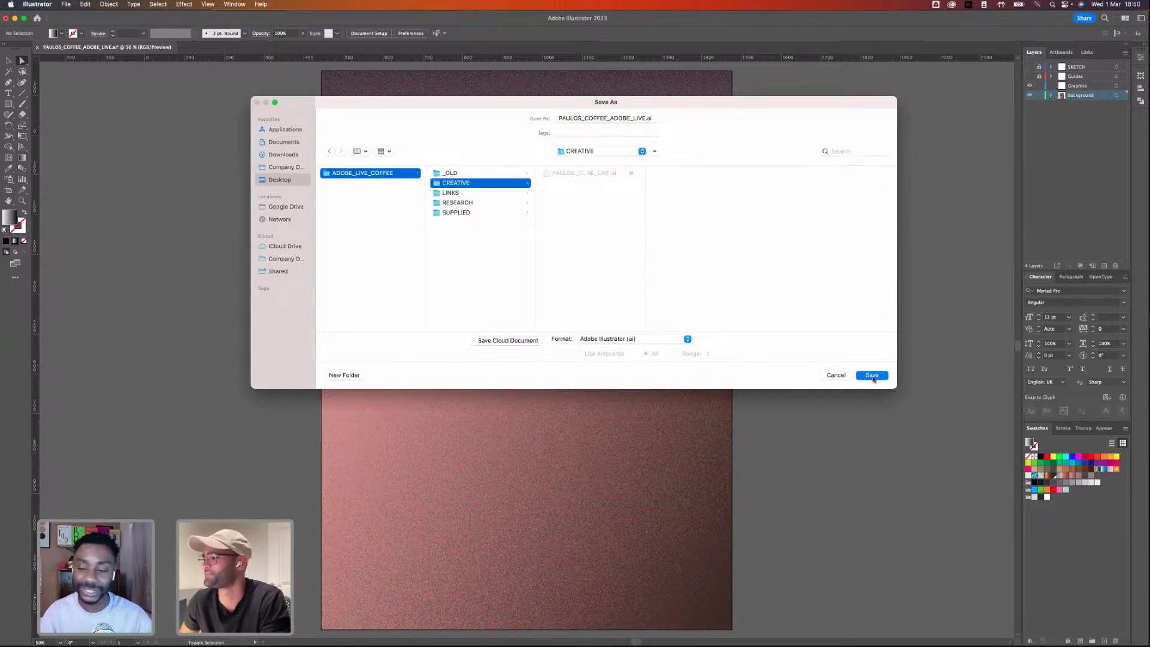
pyautogui.click(598, 292)
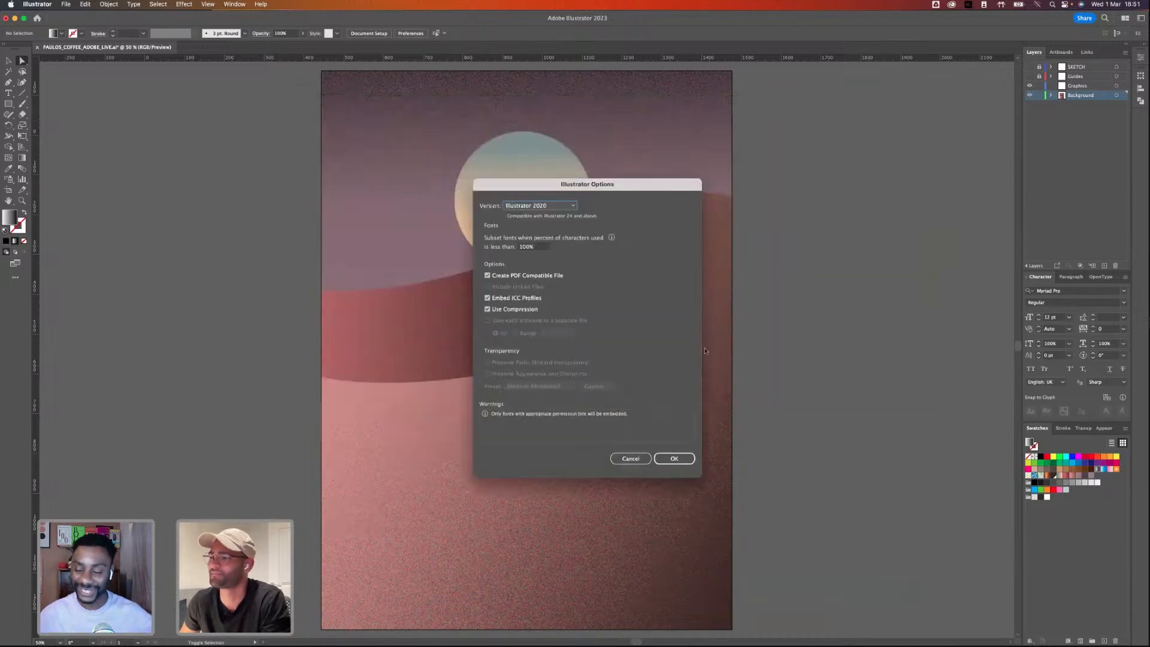
pyautogui.press('Return')
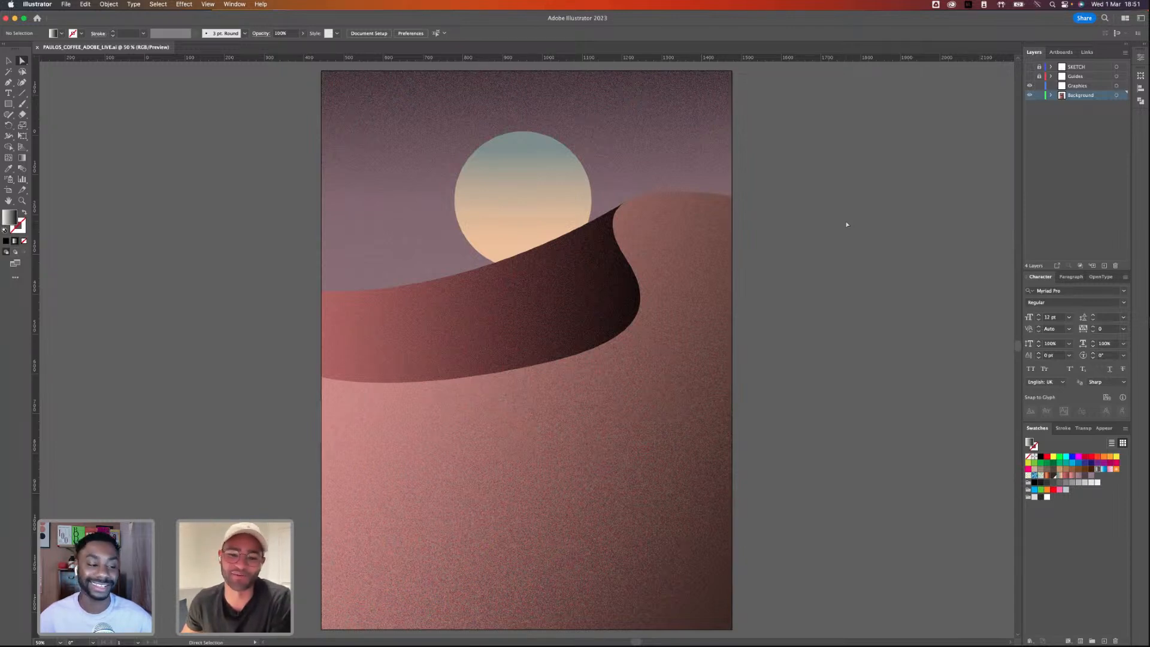
# - Show the Guides layer again and save the document
pyautogui.click(1030, 77)
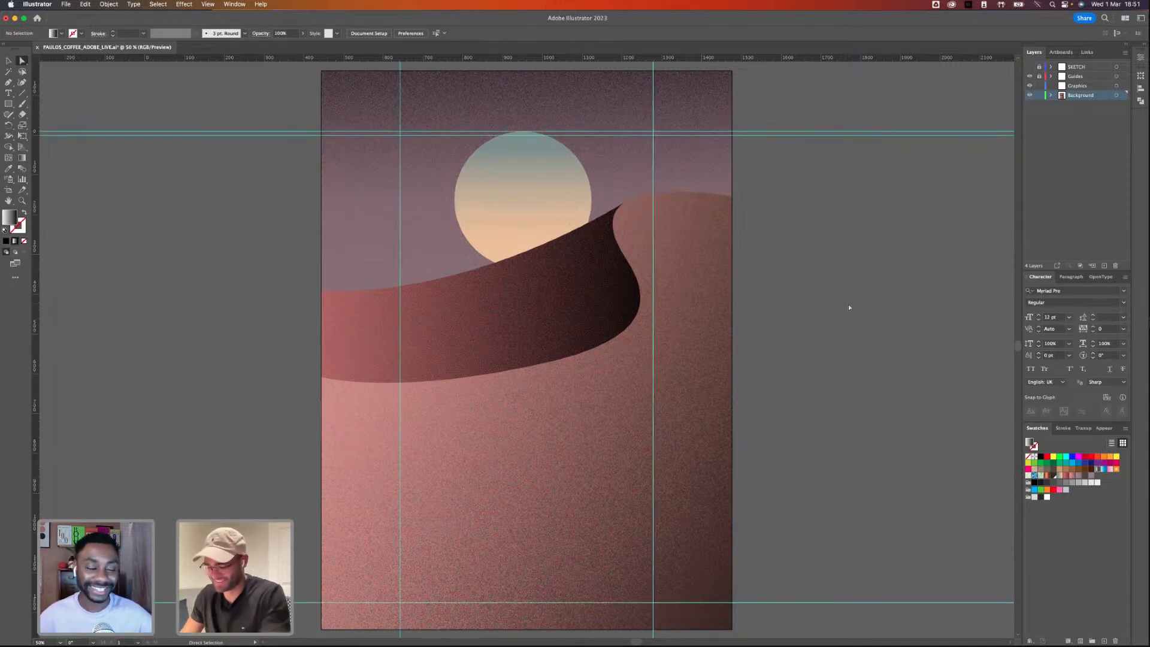
pyautogui.press('super+s')
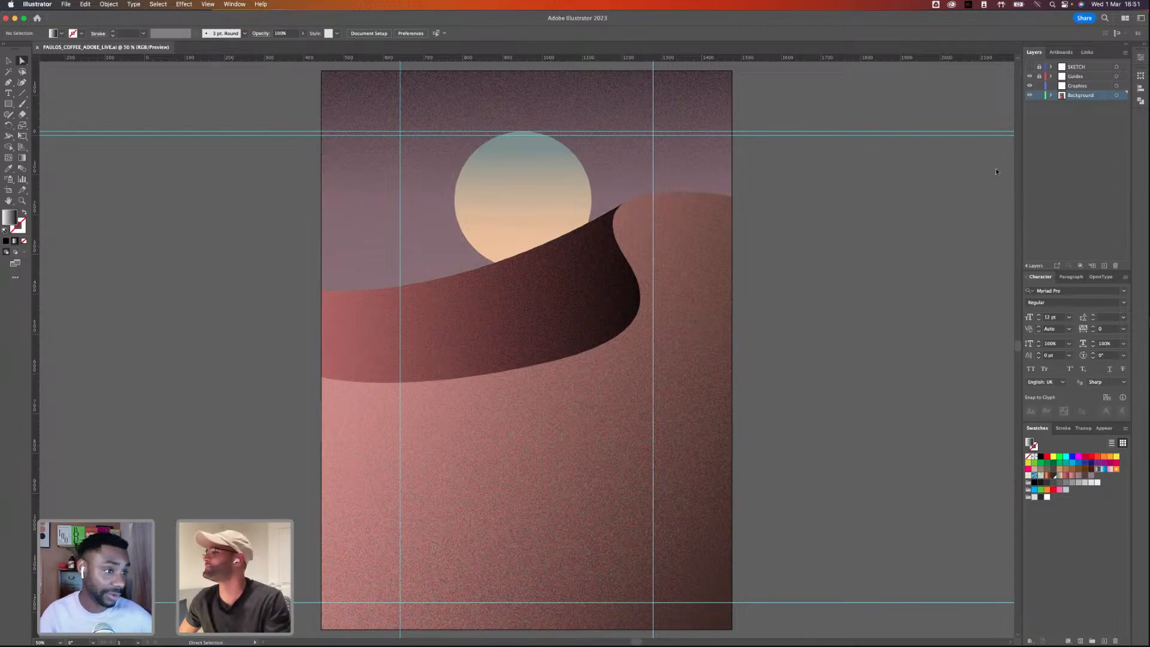
# - Switch the SKETCH layer's visibility on and off to compare the artwork with the sketch, leaving it hidden
pyautogui.click(1030, 67)
pyautogui.click(1029, 68)
pyautogui.click(1029, 67)
pyautogui.click(1030, 67)
pyautogui.click(1029, 67)
pyautogui.click(1029, 67)
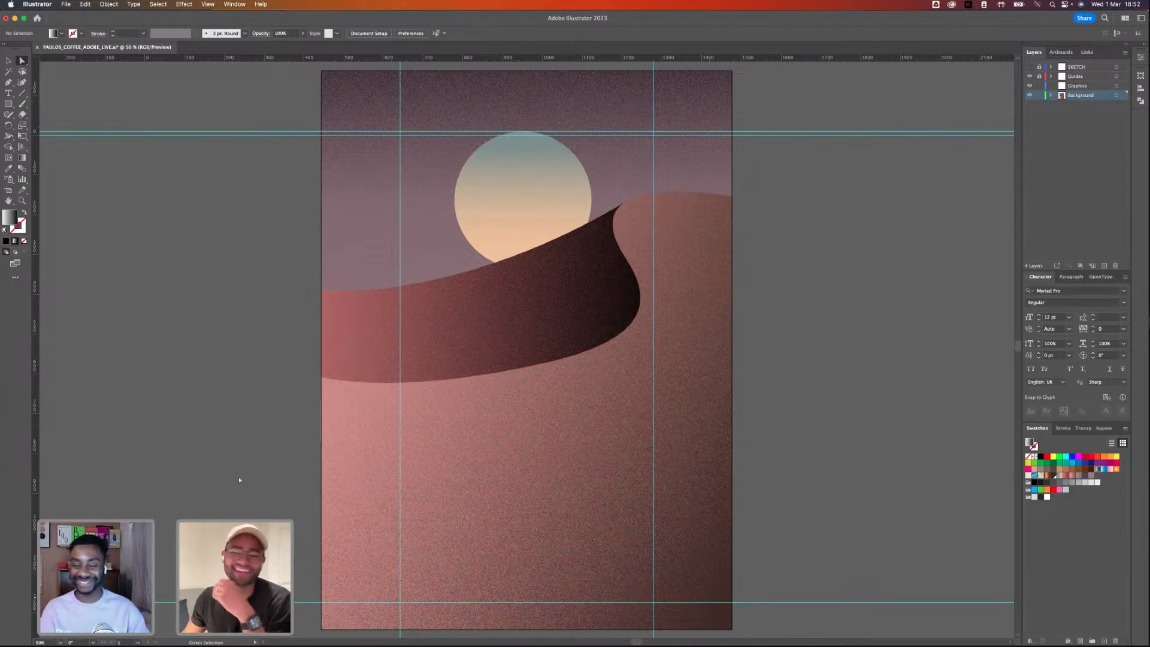
# - Switch to Photoshop and open the contents of the Change This smart object in Coffee_Pouch_Visual.psd
pyautogui.press('super+Tab')
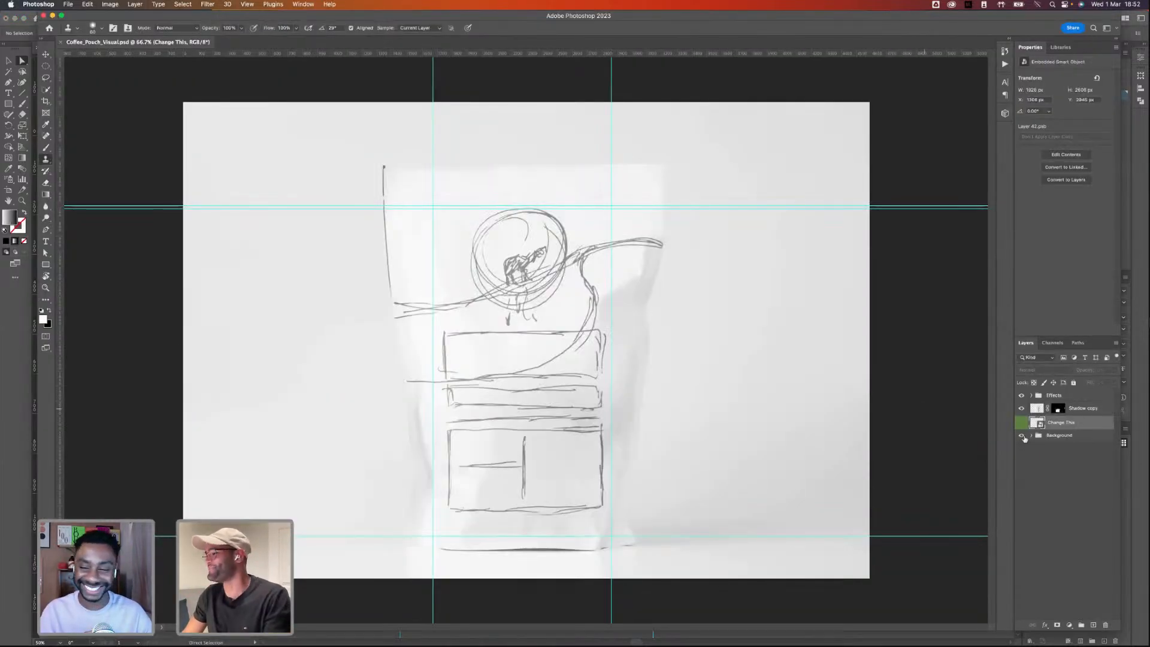
pyautogui.doubleClick(1036, 424)
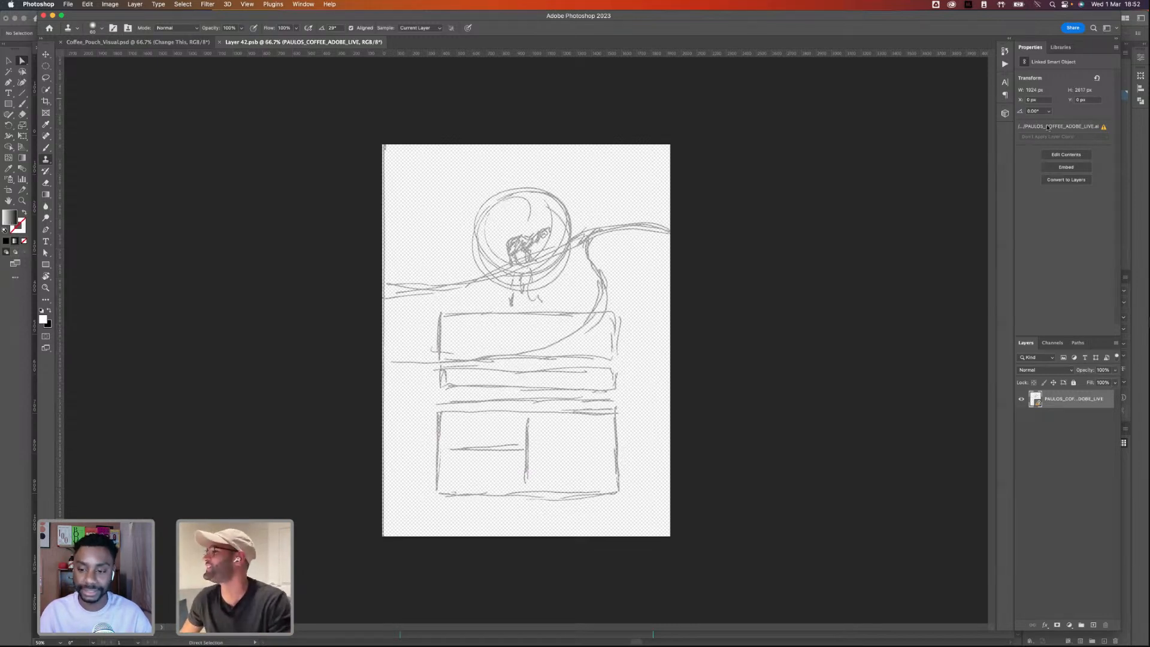
# - Update the linked PAULOS_COFFEE_ADOBE_LIVE smart object inside the Change This contents to its modified artwork
pyautogui.click(1064, 127)
pyautogui.click(1100, 146)
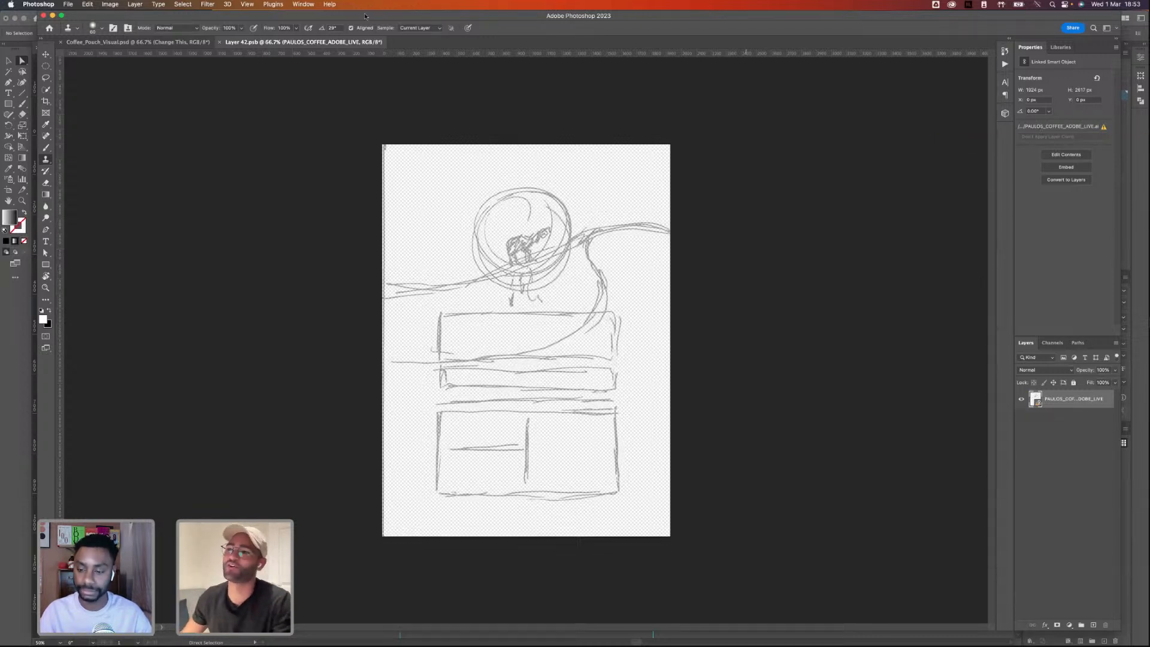
pyautogui.click(137, 42)
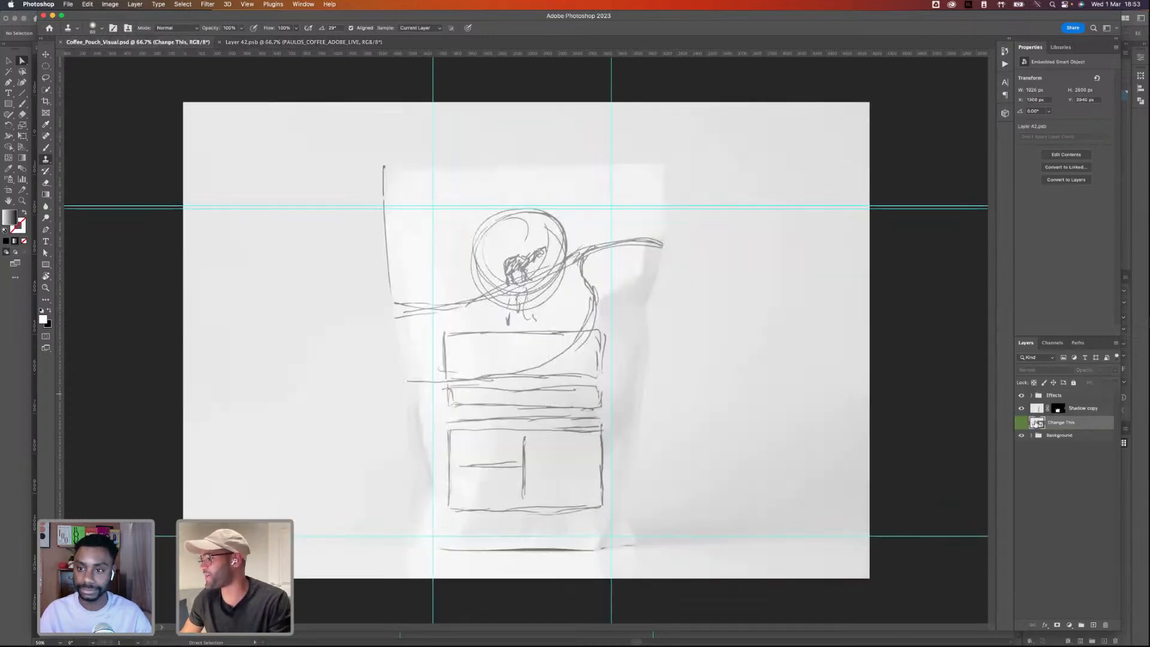
pyautogui.doubleClick(1036, 423)
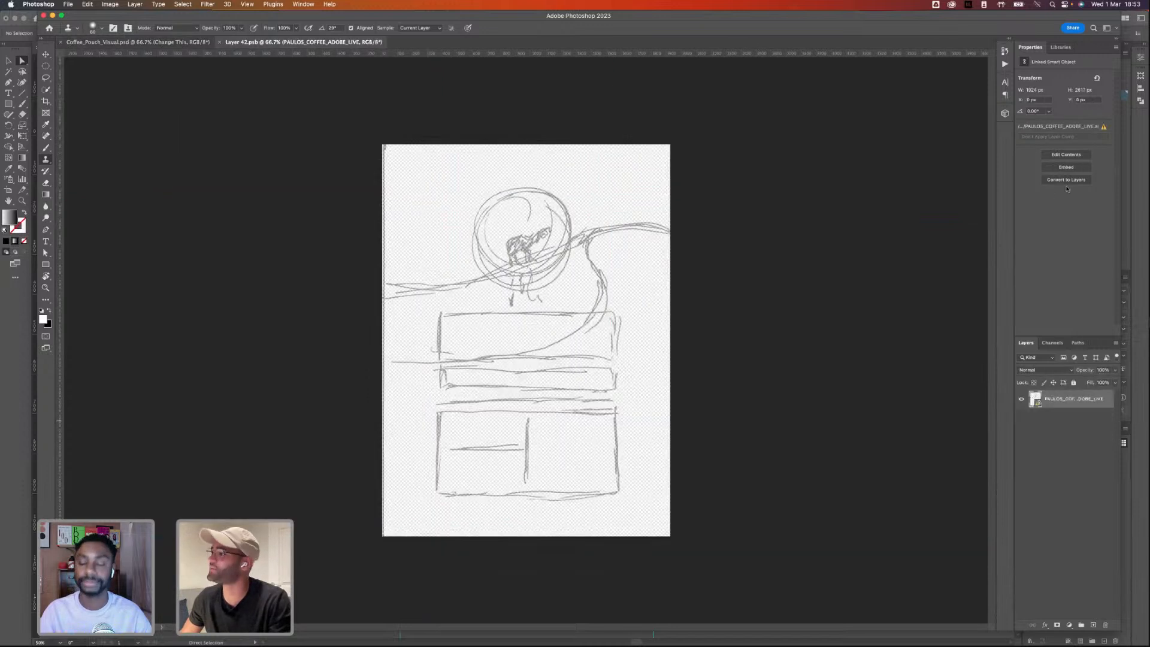
pyautogui.click(1078, 129)
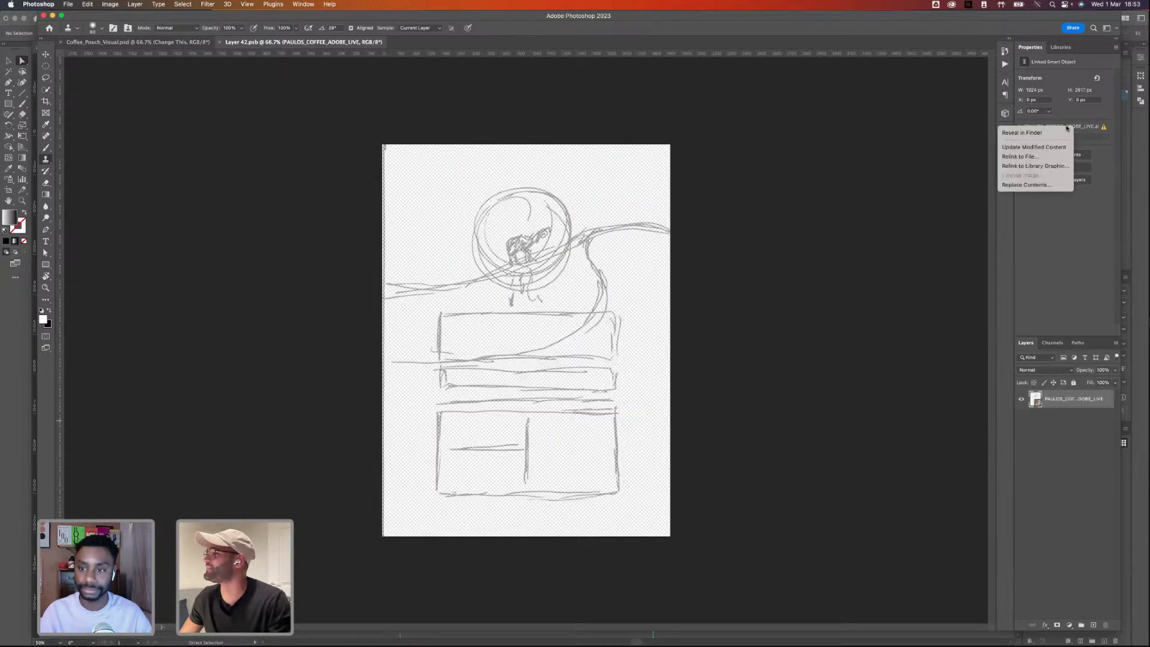
pyautogui.click(1041, 148)
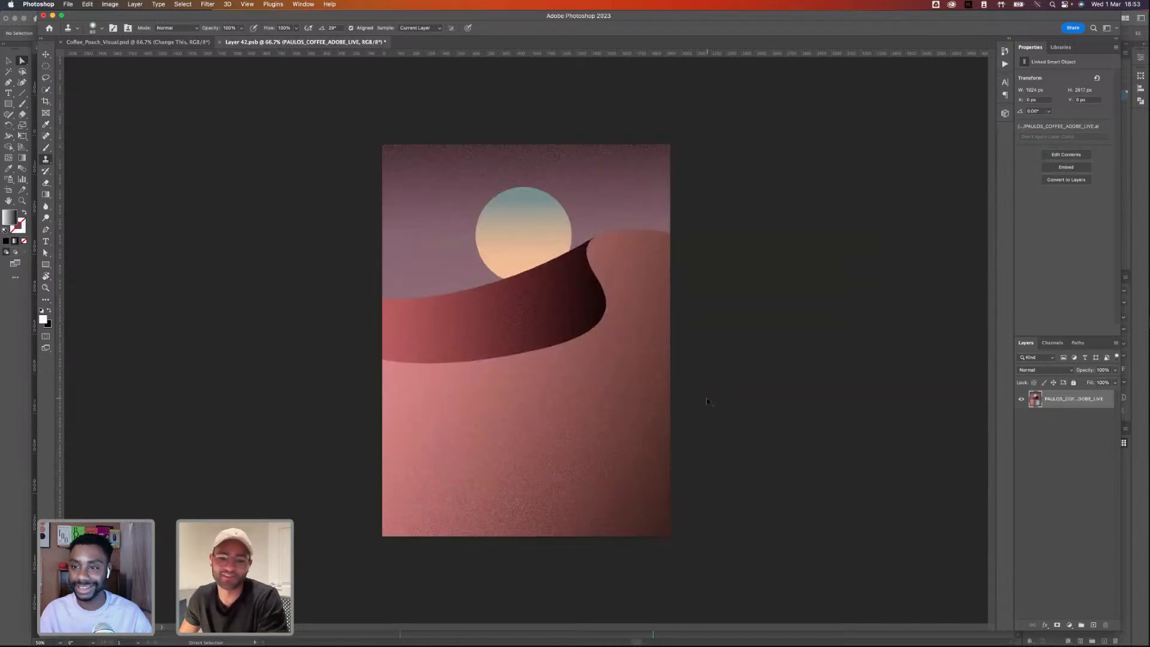
# - Save the updated smart object contents and show the Coffee_Pouch_Visual.psd mockup with its guides hidden
pyautogui.press('super+s')
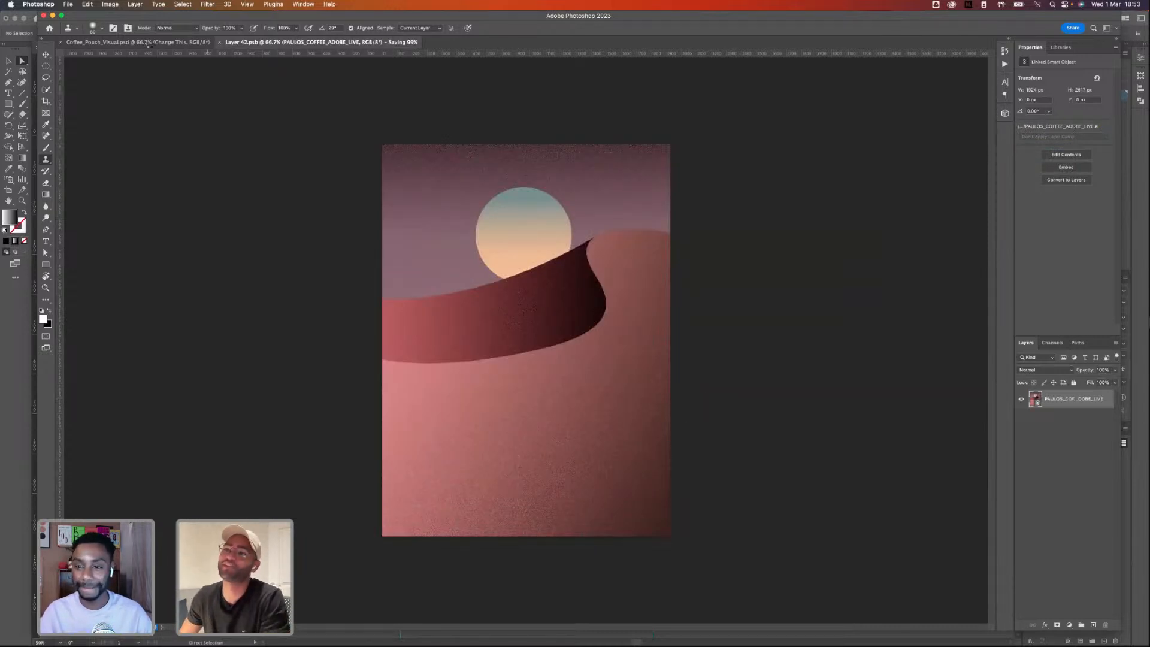
pyautogui.click(191, 43)
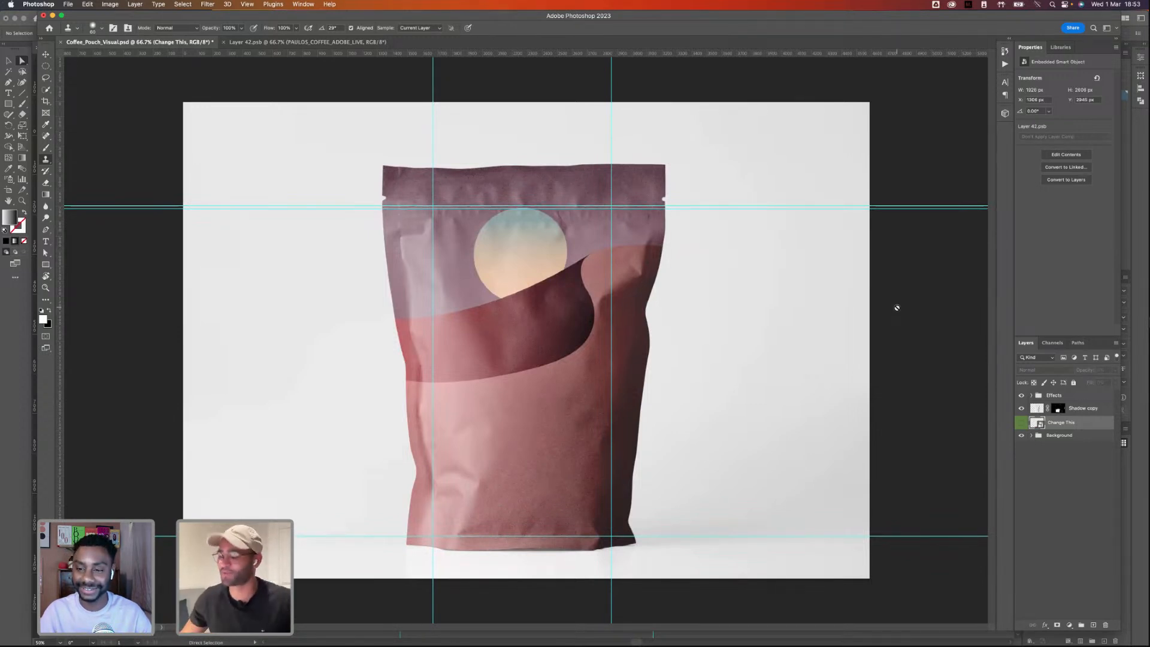
pyautogui.press('super+semicolon')
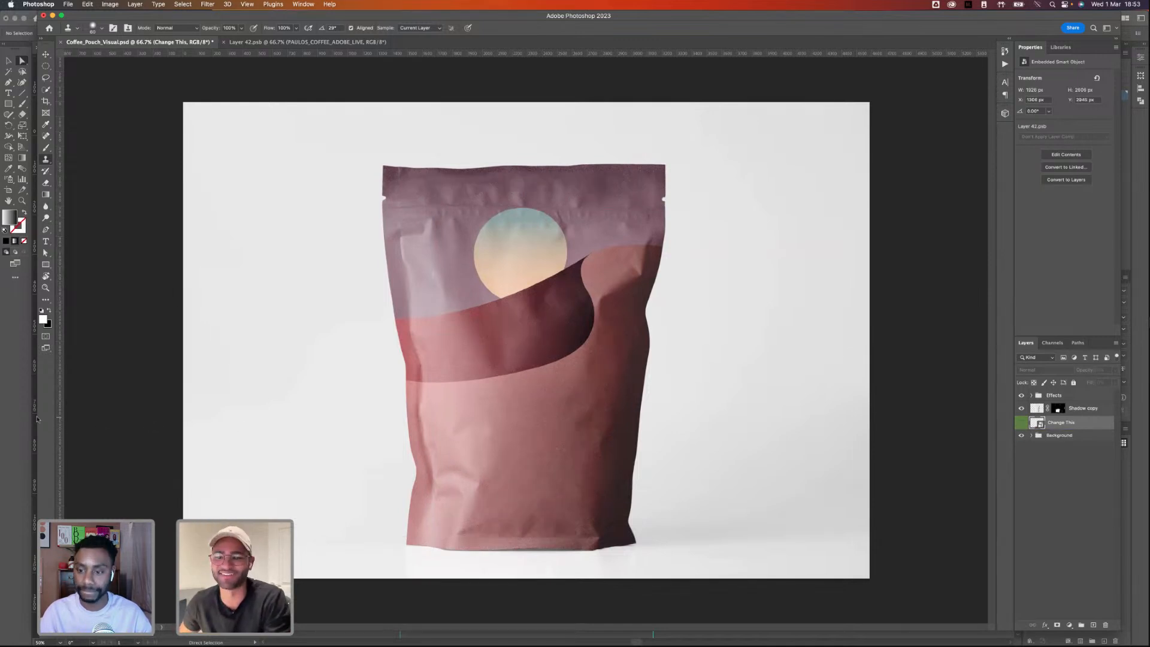
# - Switch to Illustrator and draw a strokeless white rectangle about 631 × 247 px between the vertical guides on the Graphics layer
pyautogui.press('super+Tab')
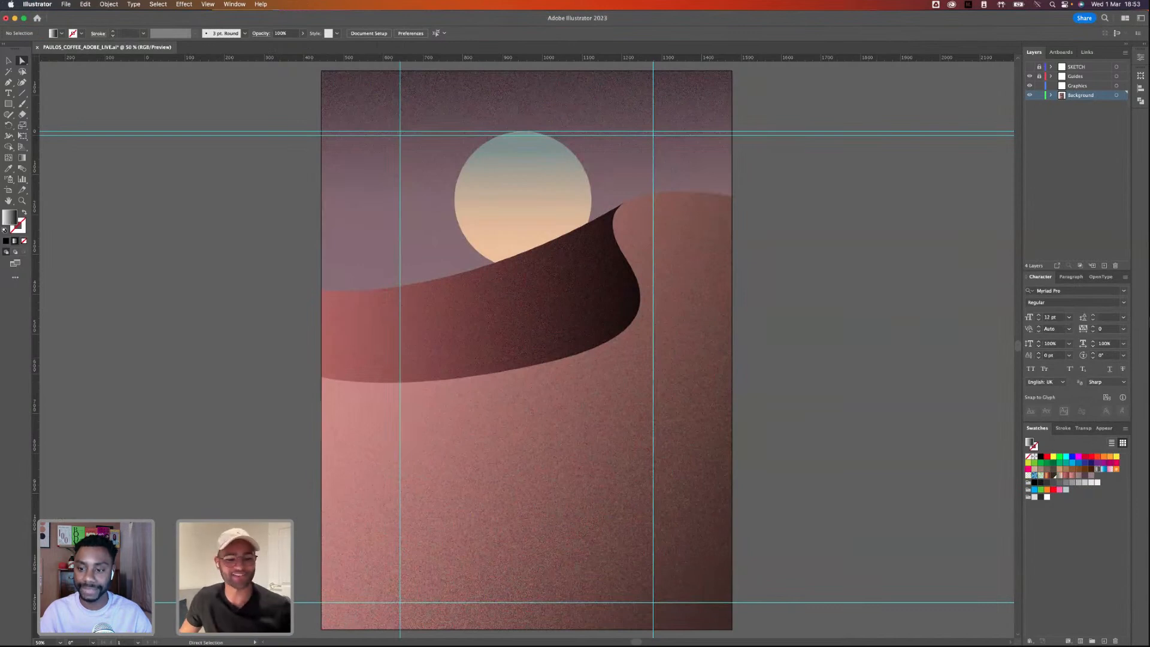
pyautogui.press('super+Tab')
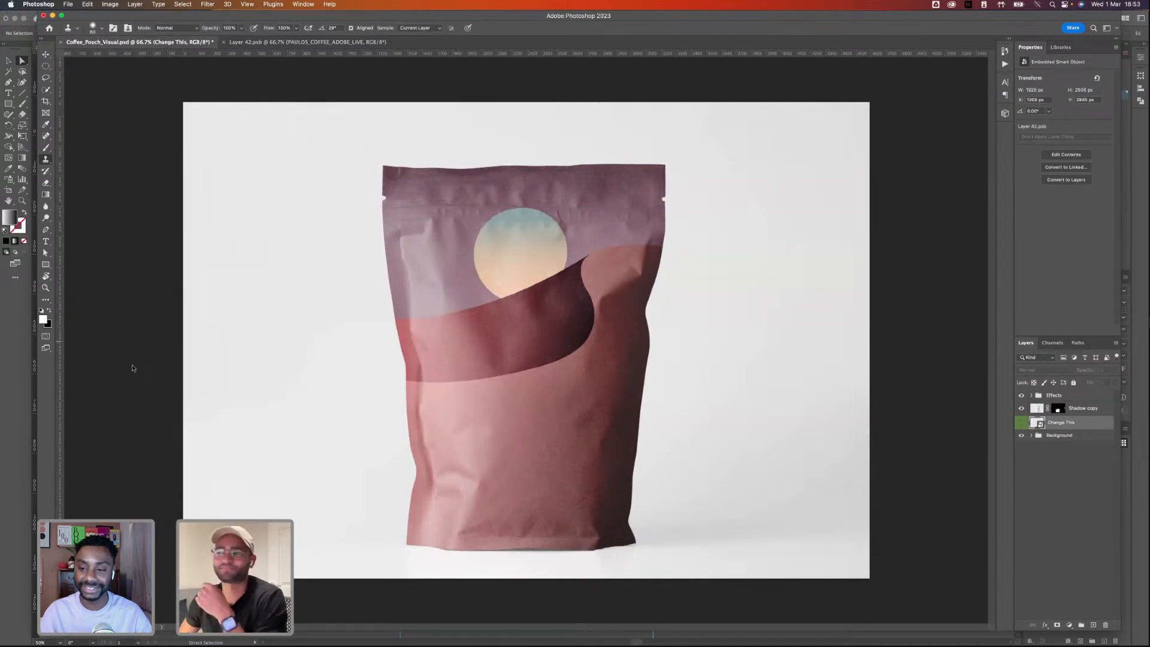
pyautogui.press('super+Tab')
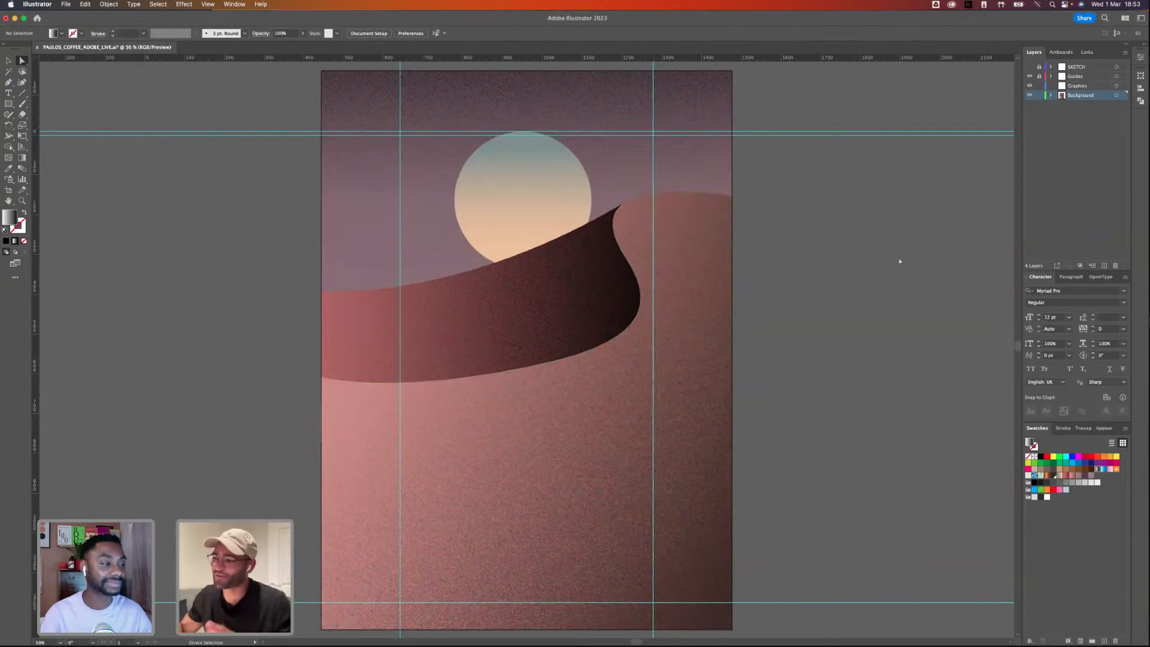
pyautogui.click(1075, 86)
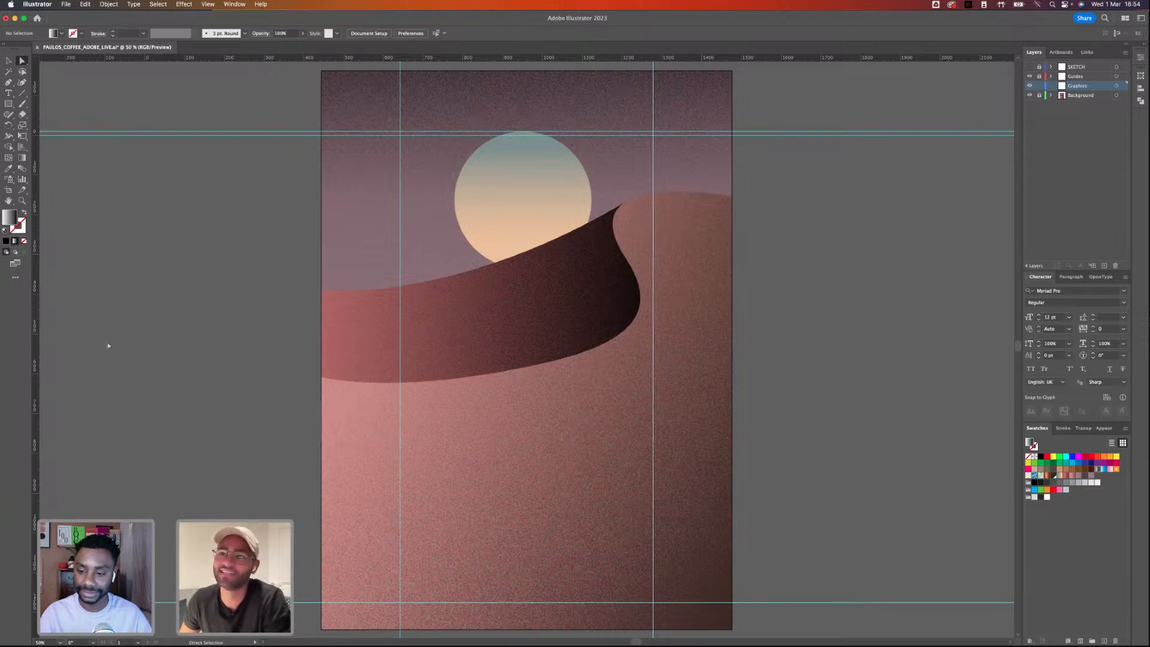
pyautogui.click(8, 104)
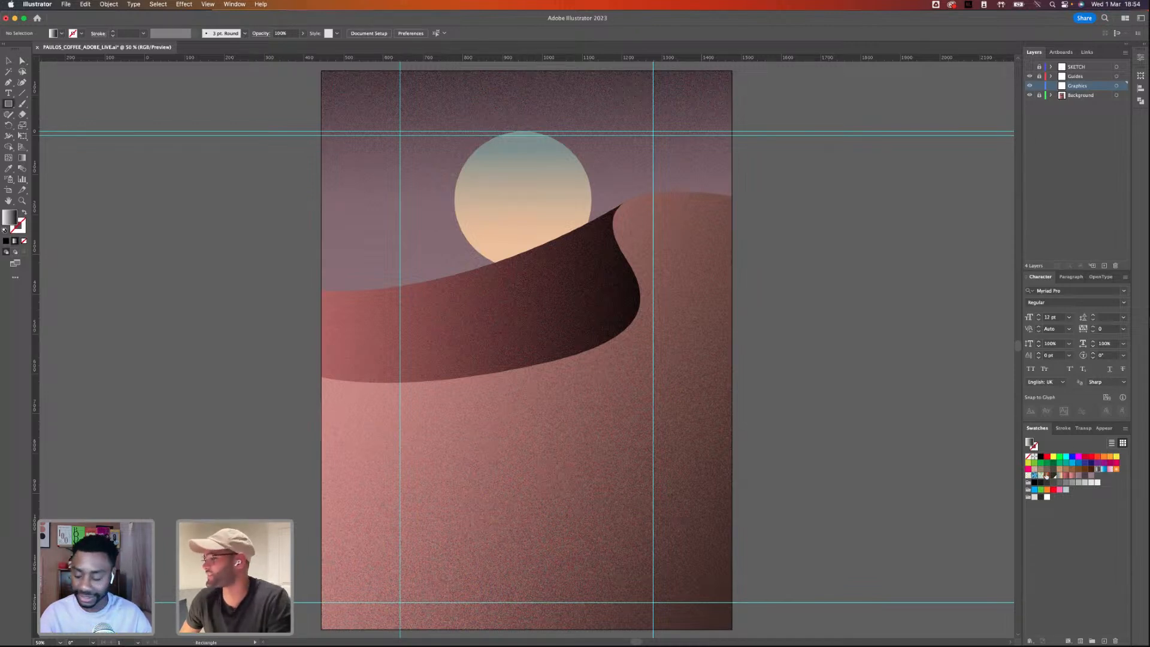
pyautogui.click(1047, 496)
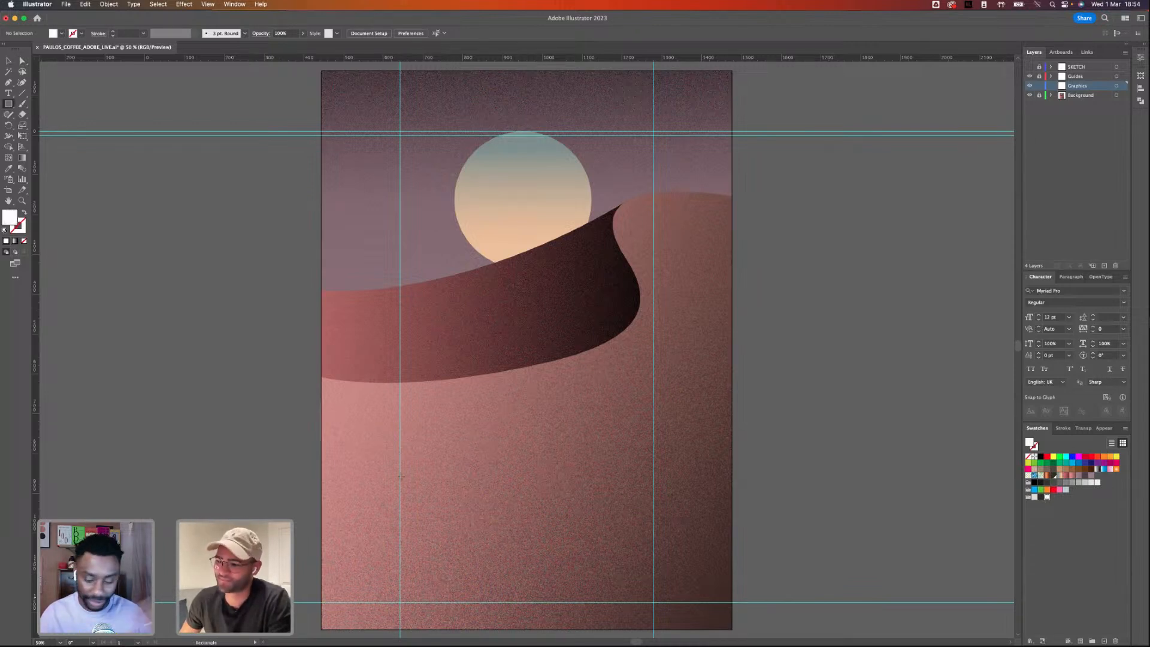
pyautogui.moveTo(406, 475); pyautogui.dragTo(652, 574)
# - Stretch the white rectangle to fit both vertical guides and raise its upper edge, making it about 637 × 294 px
pyautogui.click(9, 60)
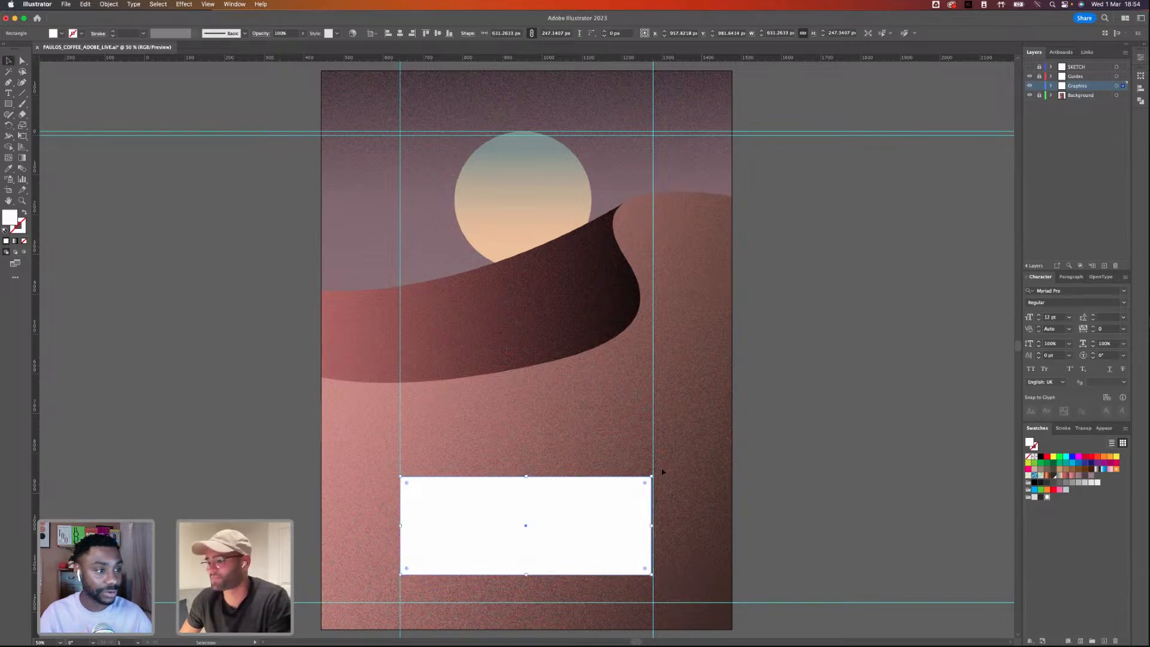
pyautogui.moveTo(651, 476); pyautogui.dragTo(653, 470)
pyautogui.click(833, 379)
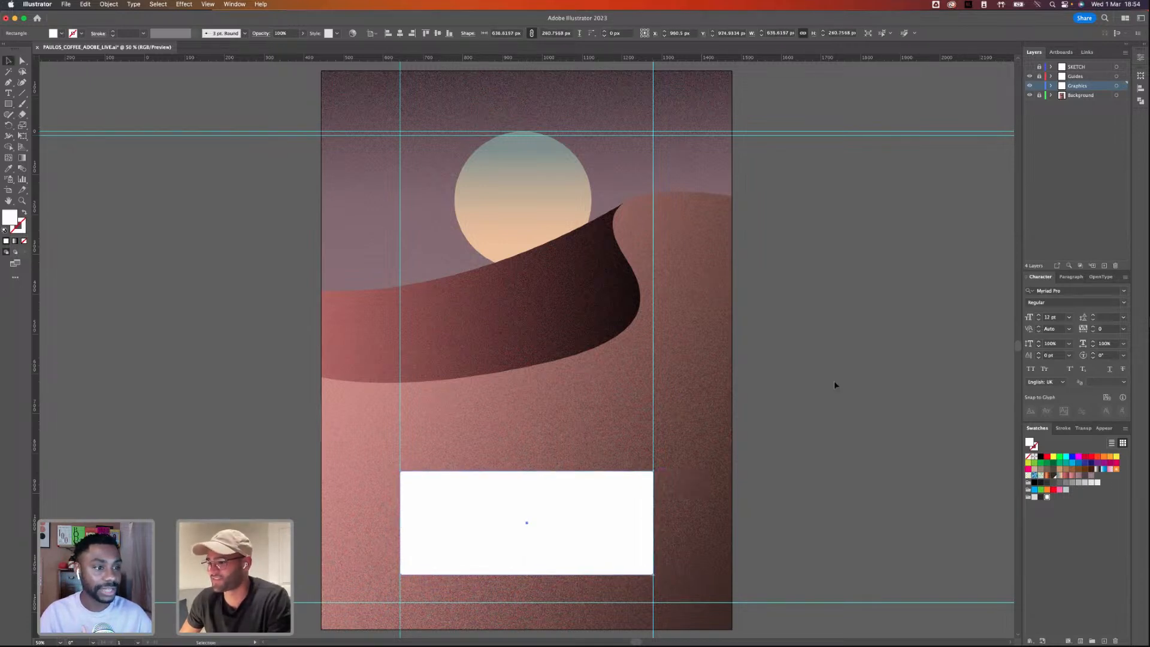
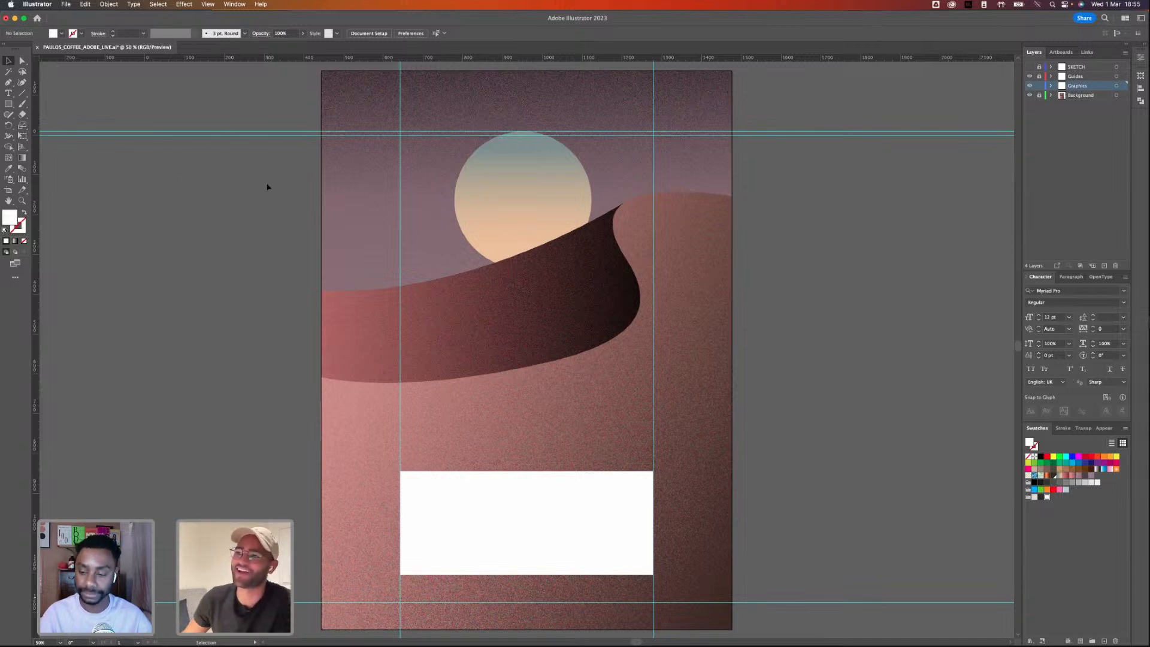
pyautogui.click(505, 495)
pyautogui.moveTo(527, 469); pyautogui.dragTo(528, 458)
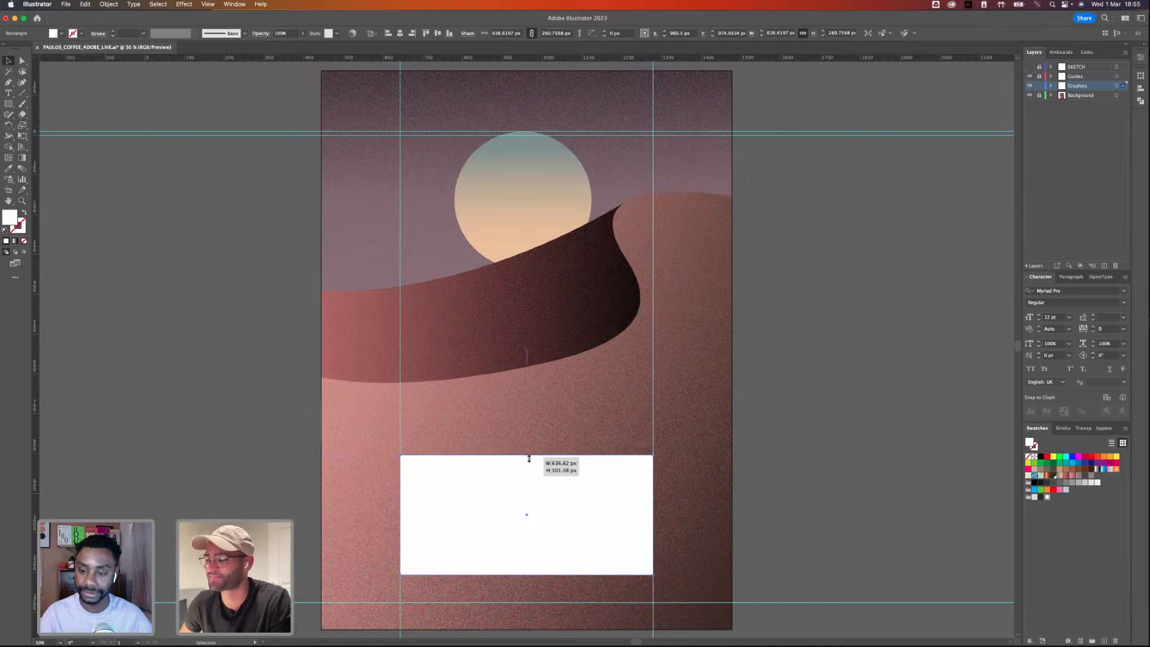
pyautogui.click(175, 149)
# - Draw a white rectangle about 604 × 259 px inside the label box, with a dark 2 pt stroke
pyautogui.click(9, 104)
pyautogui.click(1035, 447)
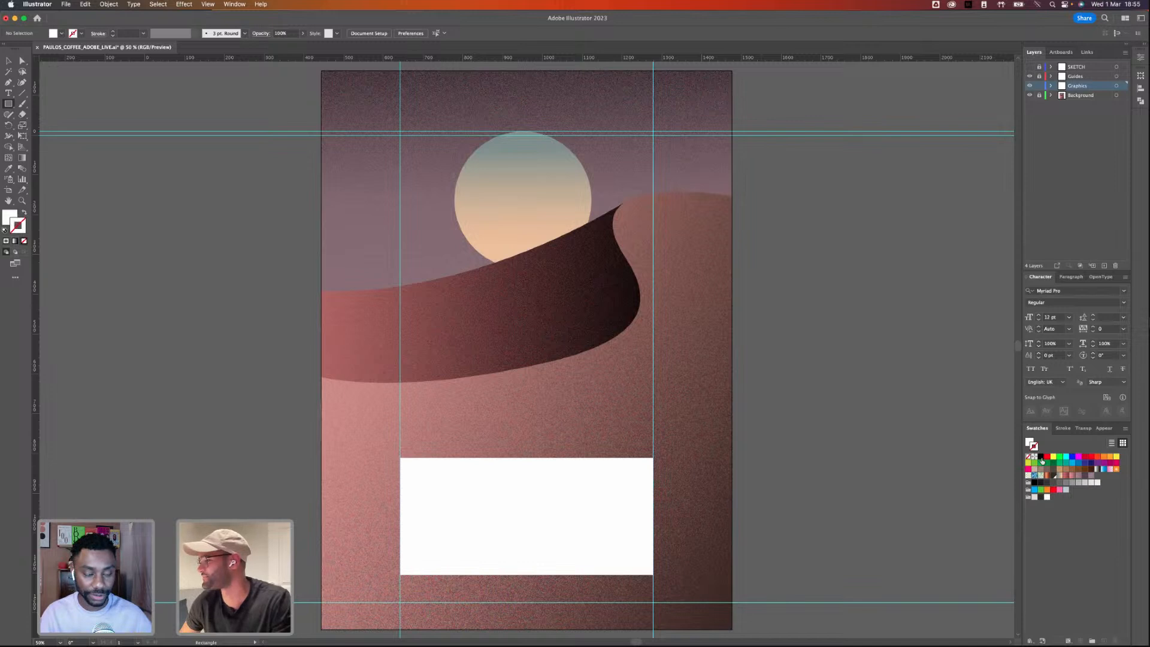
pyautogui.click(1085, 476)
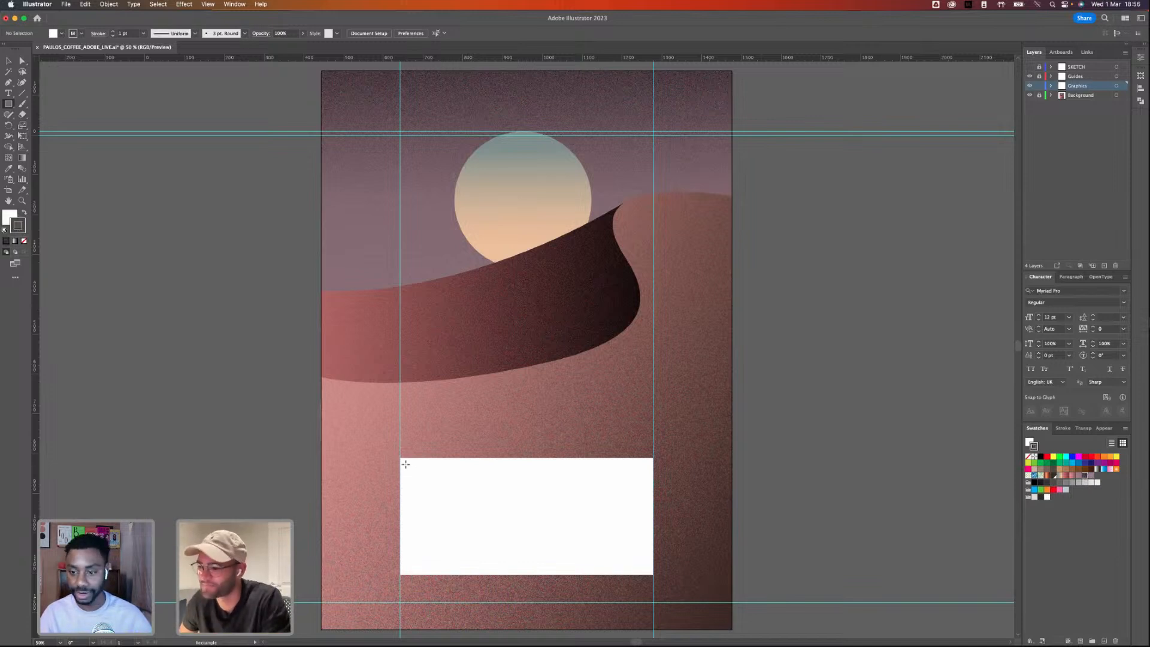
pyautogui.moveTo(406, 465); pyautogui.dragTo(648, 569)
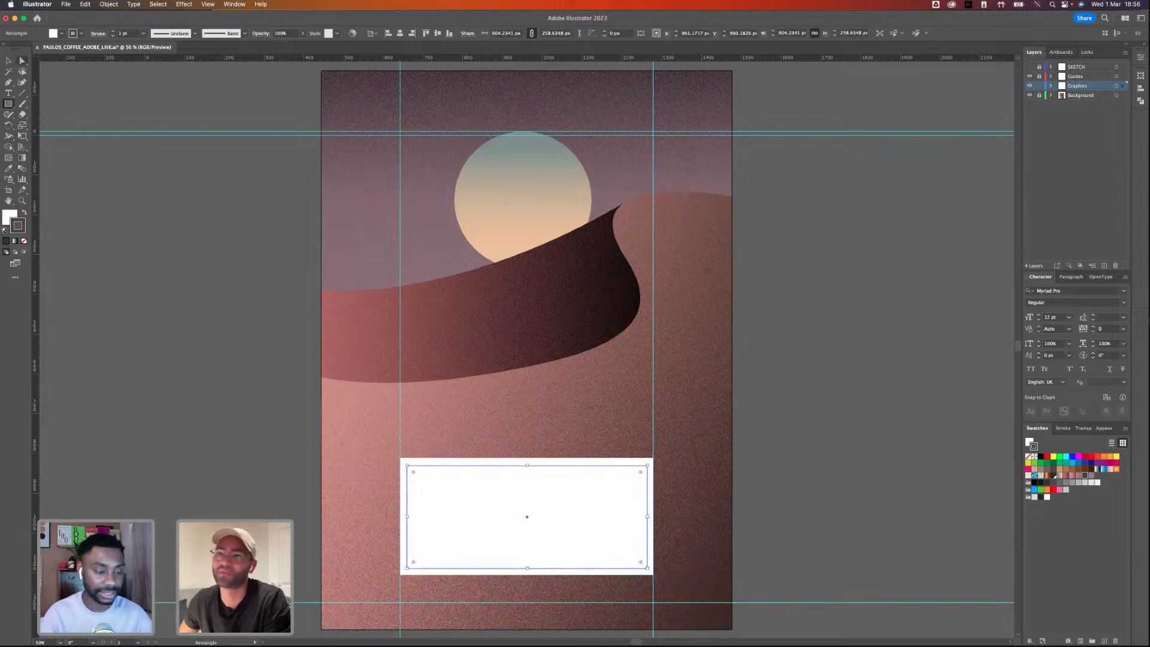
pyautogui.click(112, 31)
pyautogui.click(8, 61)
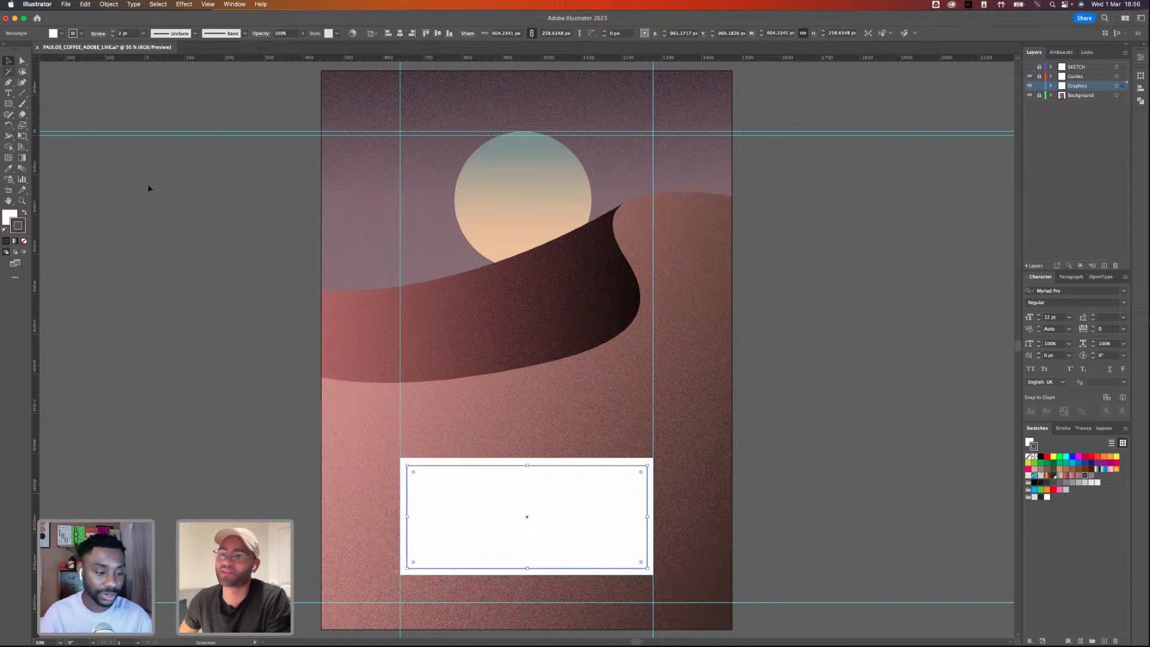
pyautogui.click(149, 188)
# - Set the inner rectangle's stroke weight to 5 pt
pyautogui.click(516, 474)
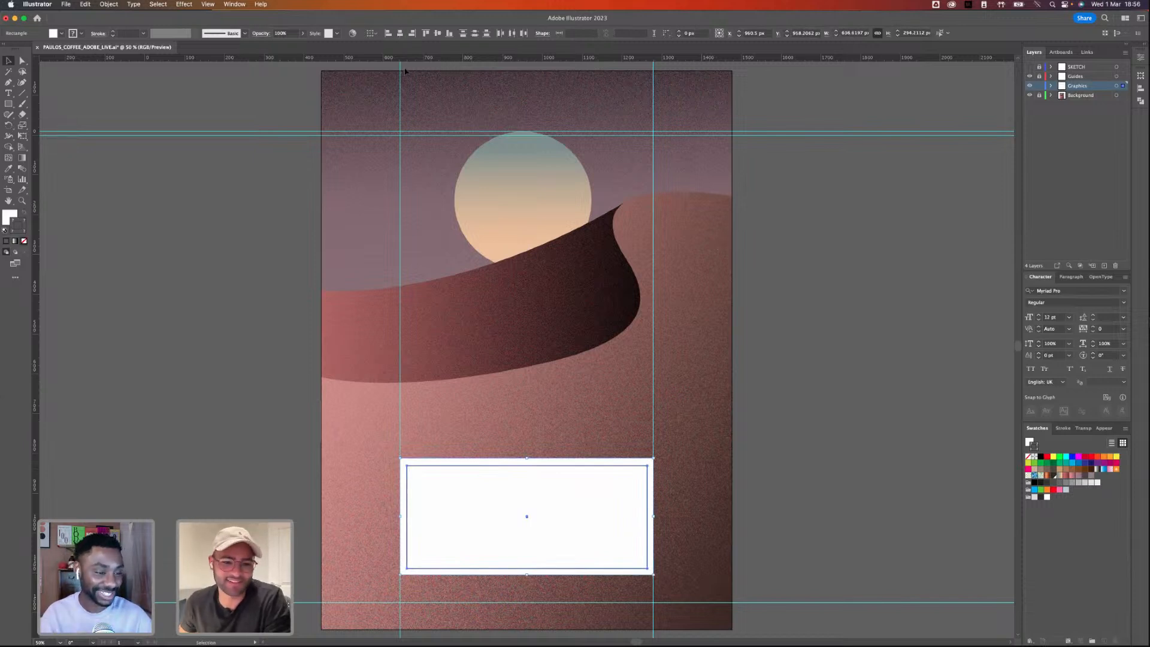
pyautogui.click(359, 393)
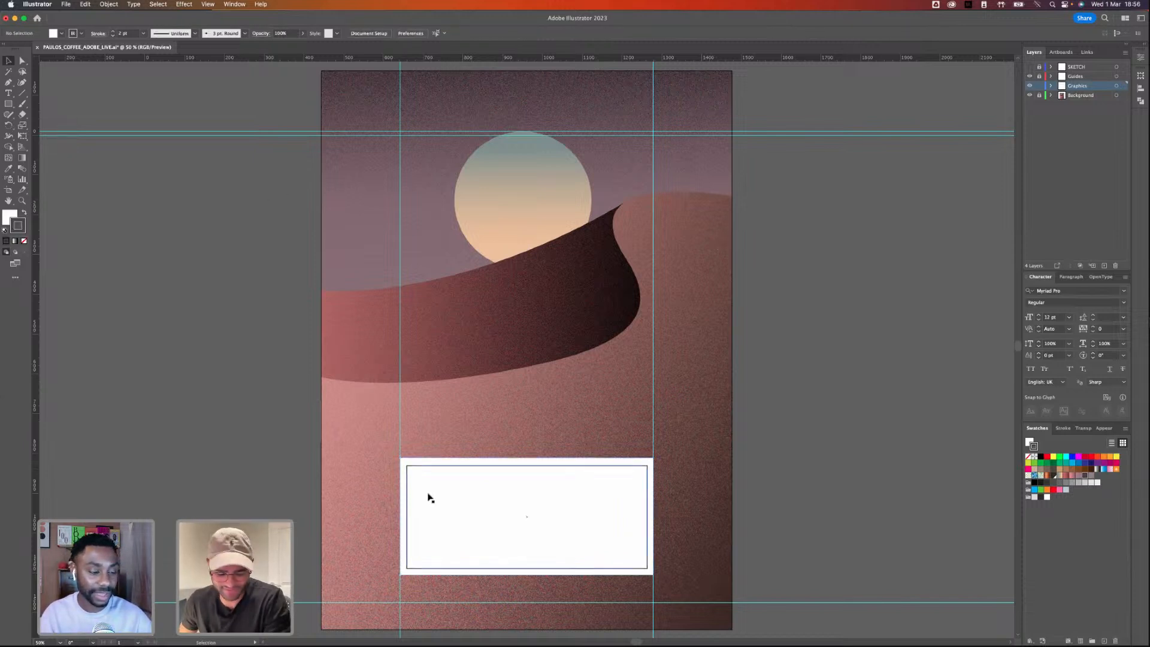
pyautogui.click(405, 477)
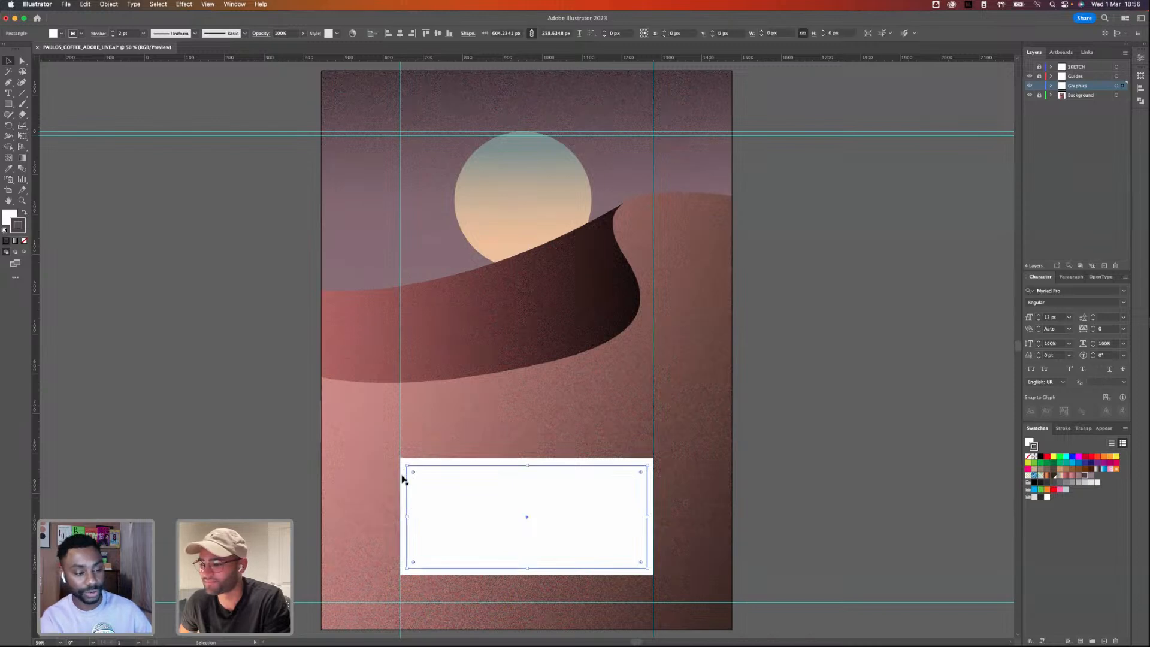
pyautogui.click(441, 483)
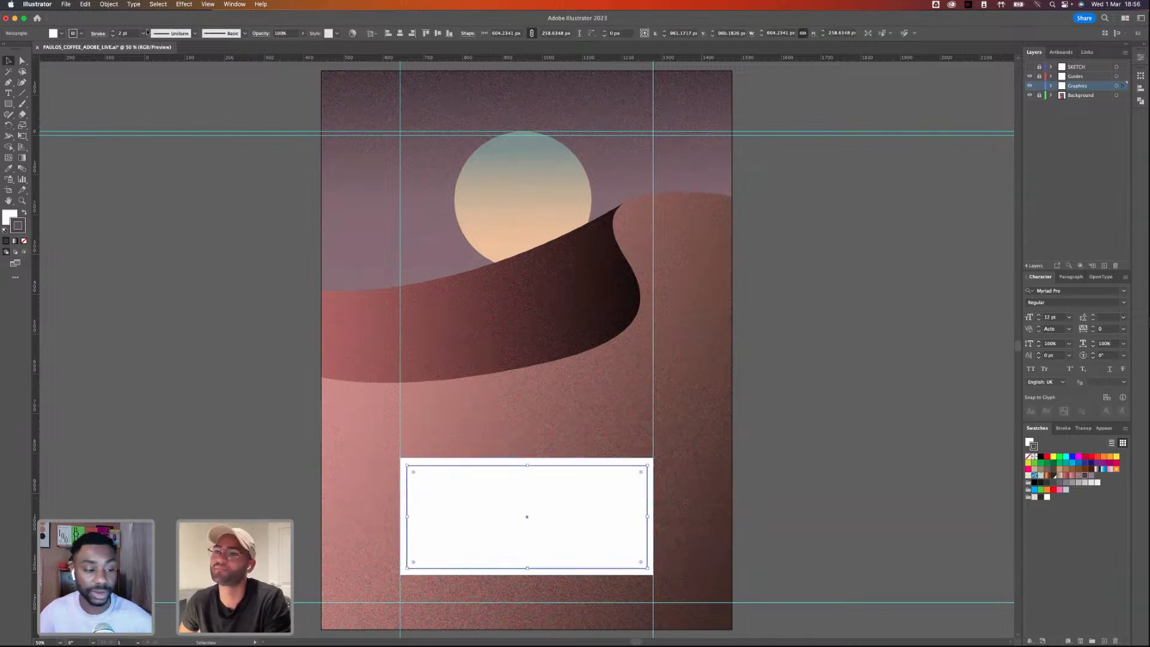
pyautogui.click(113, 31)
pyautogui.click(113, 31)
pyautogui.click(113, 31)
pyautogui.click(155, 288)
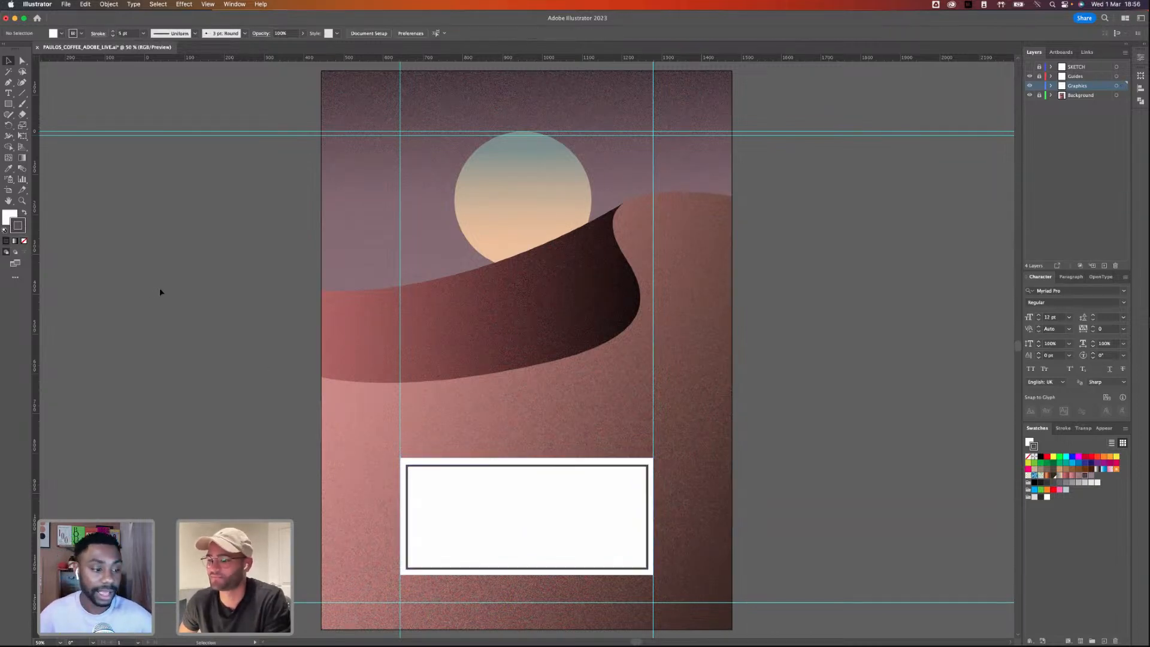
# - Align the centres of the inner and outer label rectangles horizontally and vertically
pyautogui.click(434, 467)
pyautogui.keyDown('shift'); pyautogui.click(435, 469); pyautogui.keyUp('shift')
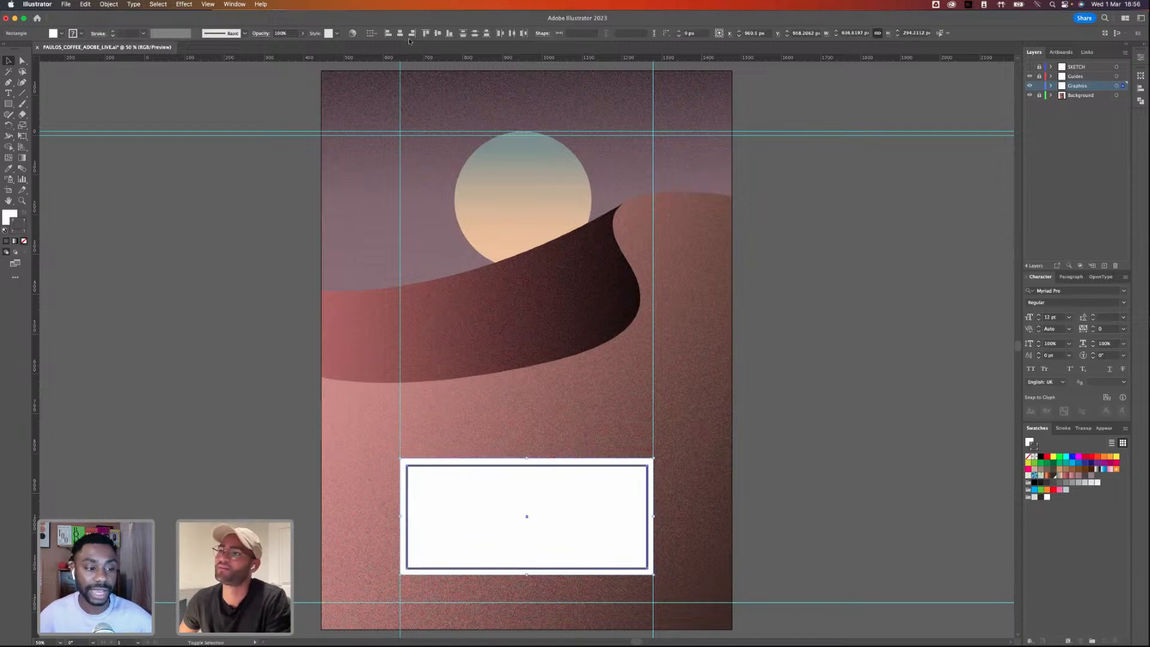
pyautogui.click(439, 35)
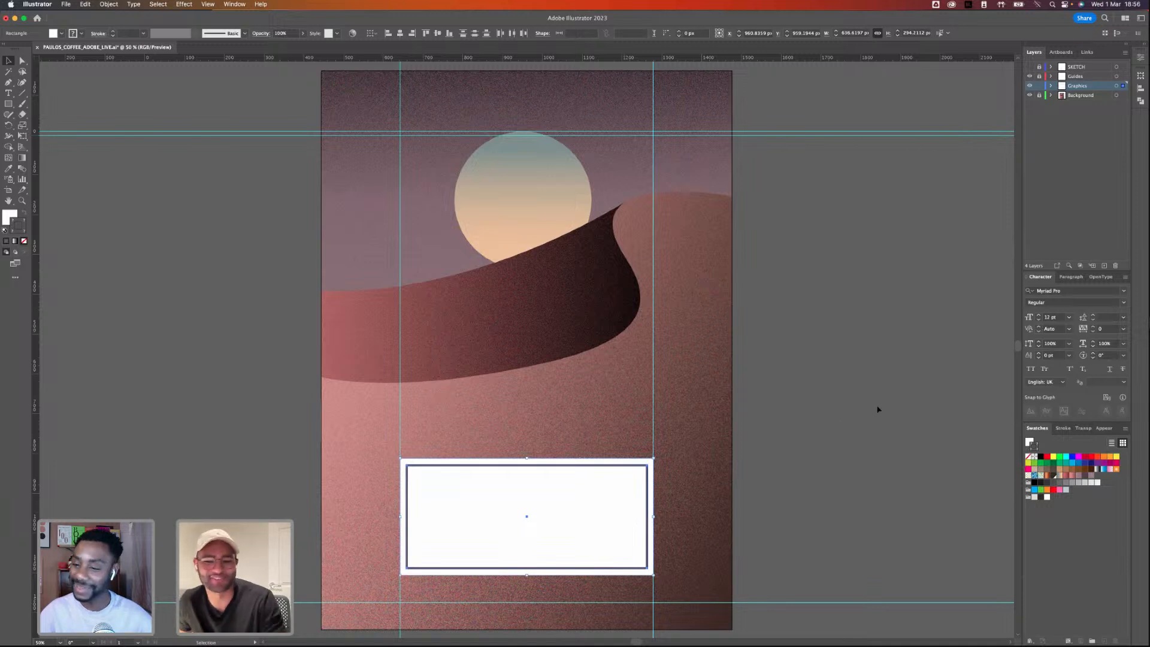
# - Scale the inner rectangle down about its centre to about 596 × 247 px and recolour its stroke a lighter mauve-brown
pyautogui.keyDown('shift'); pyautogui.click(516, 506); pyautogui.keyUp('shift')
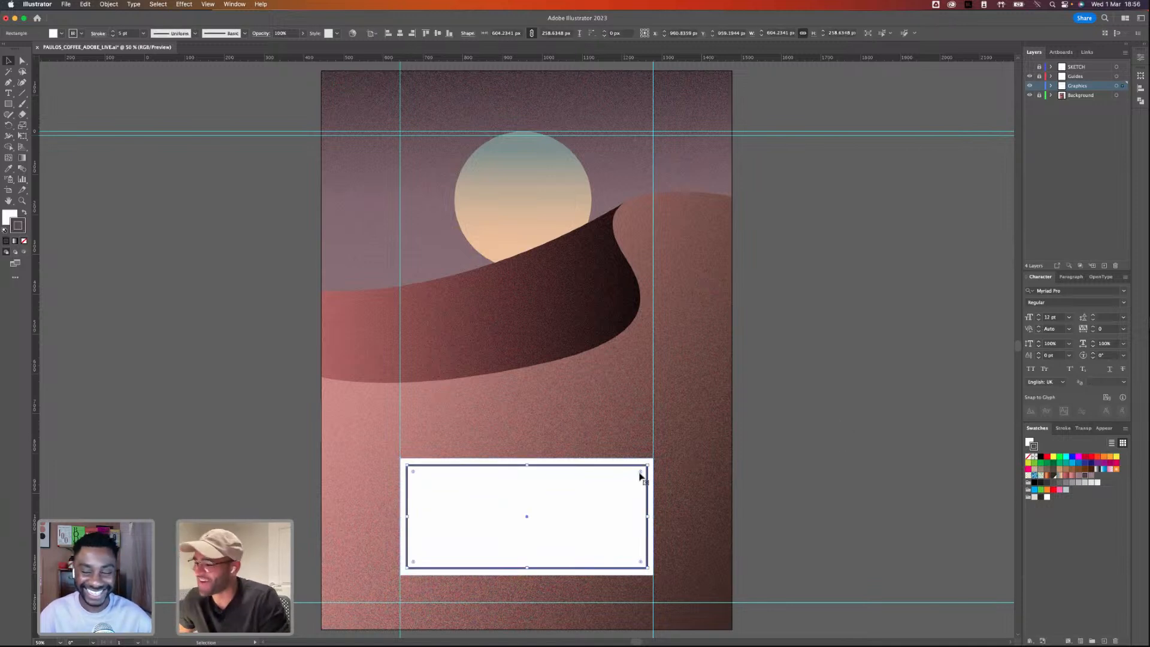
pyautogui.moveTo(646, 466)
pyautogui.mouseDown()
pyautogui.moveTo(637, 468)
pyautogui.moveTo(646, 465)
pyautogui.mouseUp()
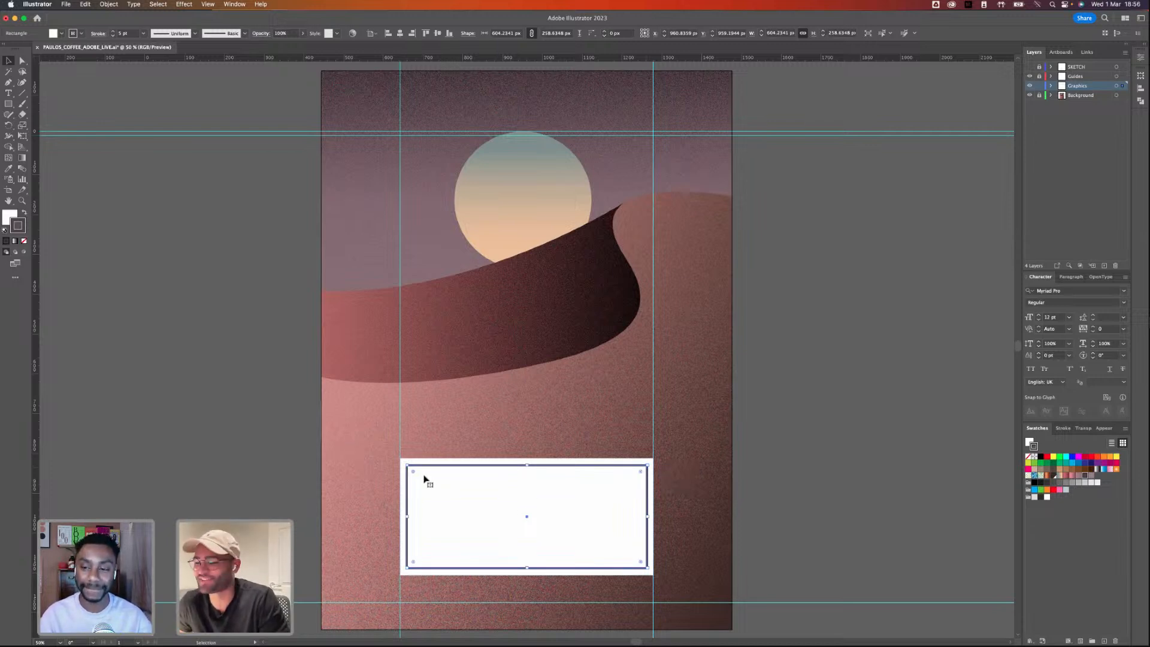
pyautogui.moveTo(407, 465); pyautogui.dragTo(412, 472)
pyautogui.moveTo(538, 516); pyautogui.dragTo(537, 514)
pyautogui.click(718, 456)
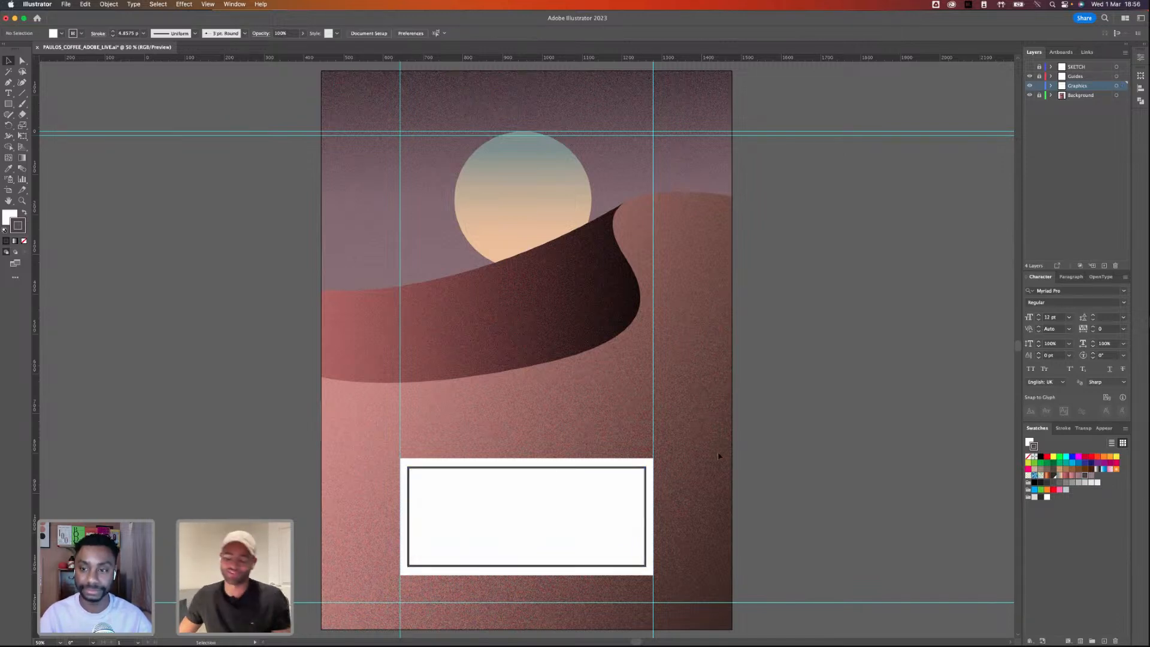
pyautogui.click(564, 488)
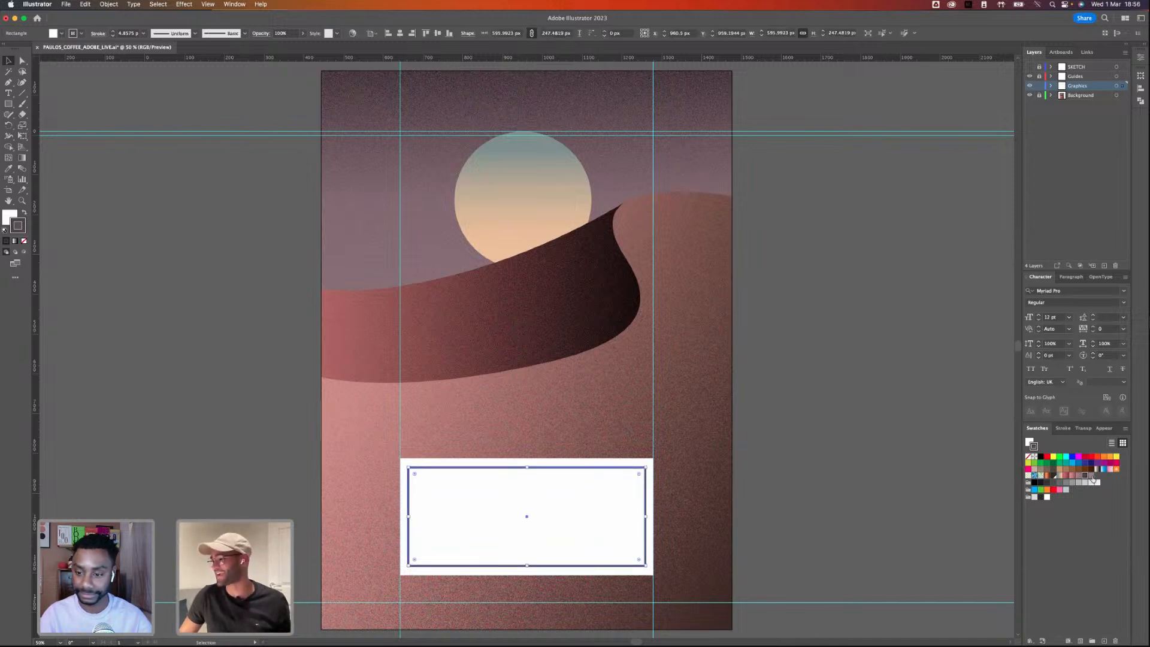
pyautogui.click(798, 373)
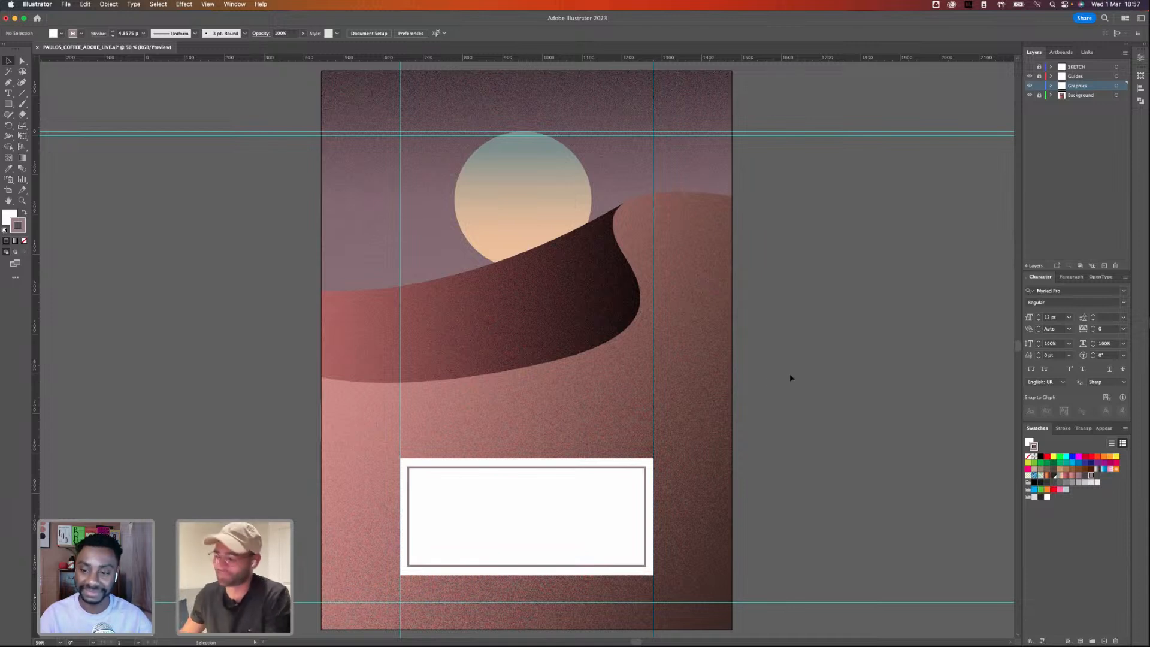
# - Create a point text reading ESPRESSO on the empty pasteboard beside the artboard
pyautogui.click(8, 93)
pyautogui.click(196, 317)
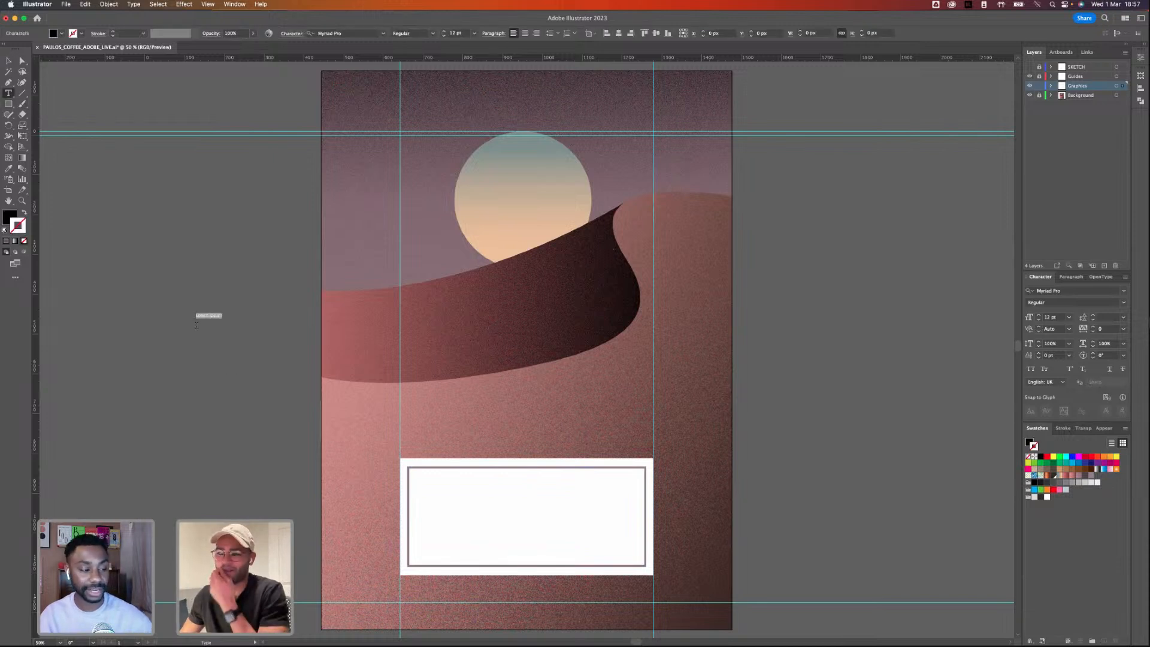
pyautogui.write('ESPRESSO')
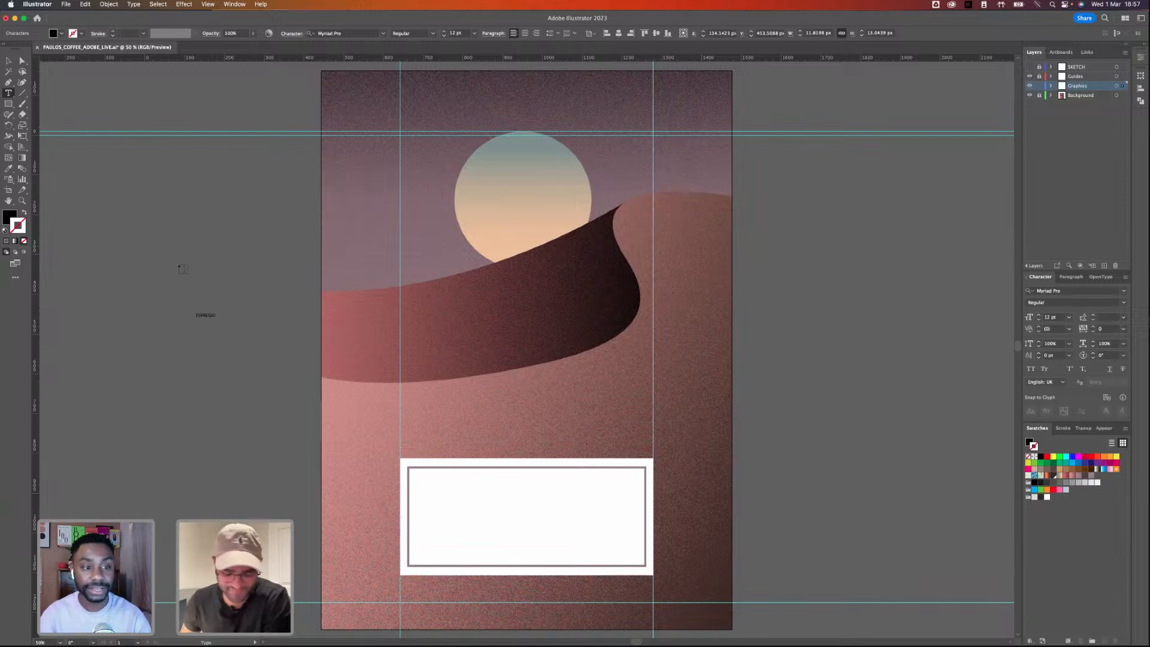
# - Place ESPRESSO above the label box, fill it white and scale it to about 150 pt so it spans the vertical guides
pyautogui.click(9, 60)
pyautogui.moveTo(219, 319); pyautogui.dragTo(453, 335)
pyautogui.moveTo(589, 364); pyautogui.dragTo(634, 362)
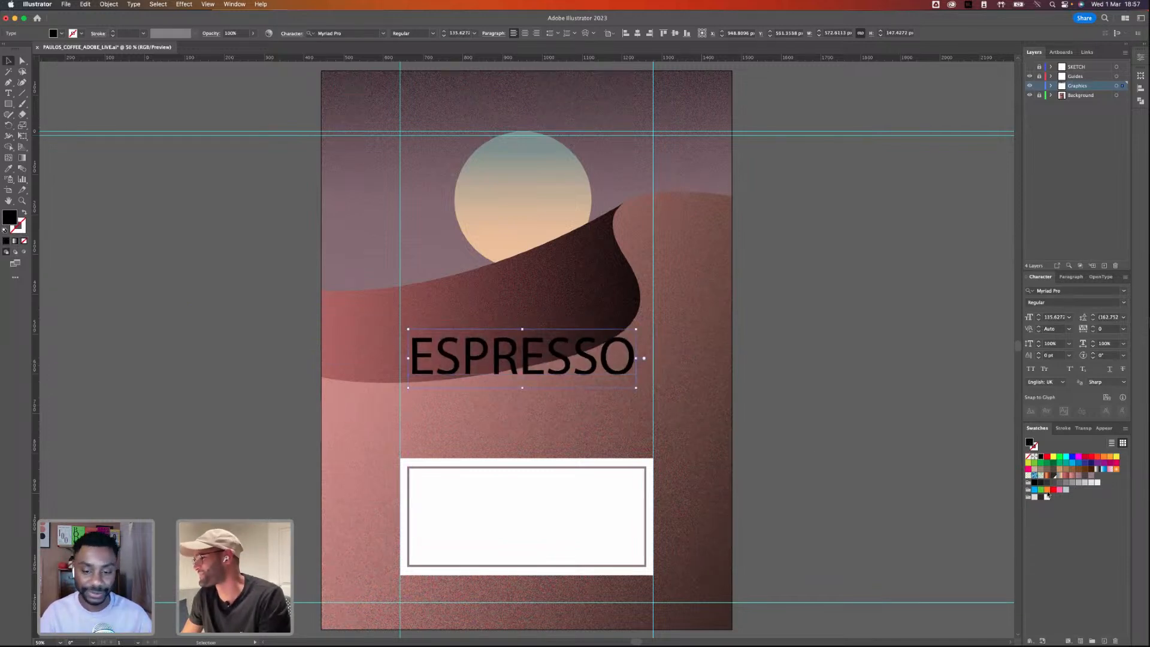
pyautogui.click(1047, 496)
pyautogui.click(364, 337)
pyautogui.moveTo(490, 358); pyautogui.dragTo(479, 357)
pyautogui.moveTo(625, 387); pyautogui.dragTo(651, 419)
# - Duplicate ESPRESSO directly below, change the copy to YOURSELF CREATIVELY and scale it to about 68 pt to fit between the vertical guides
pyautogui.moveTo(617, 345); pyautogui.dragTo(617, 401)
pyautogui.doubleClick(601, 406)
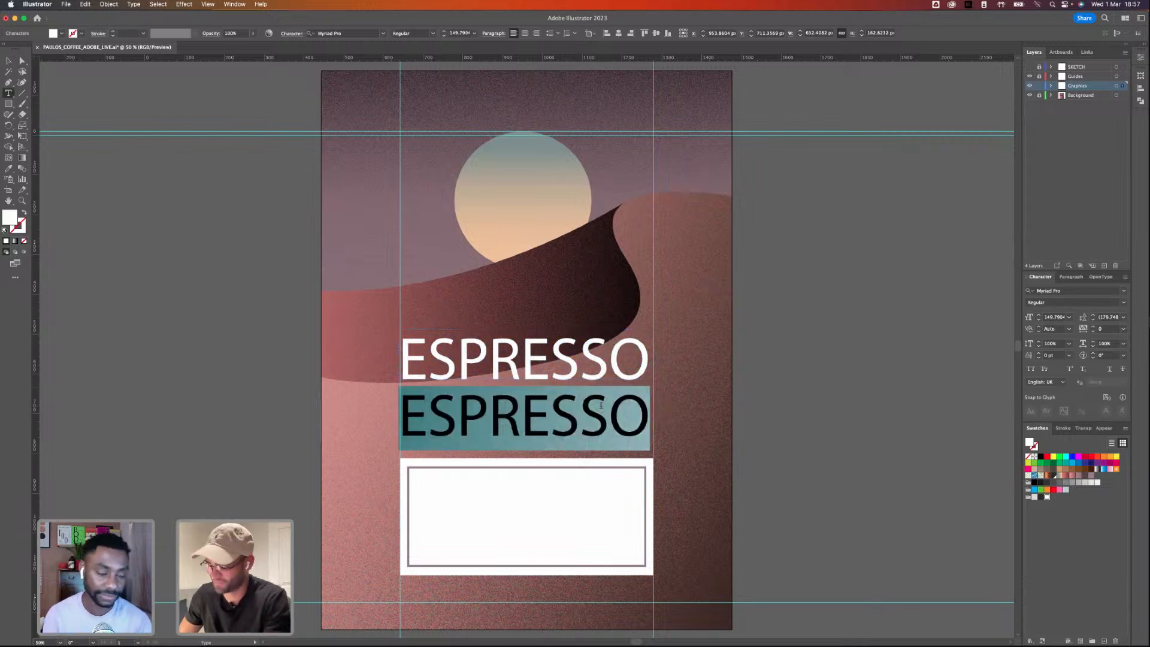
pyautogui.write('YOIR')
pyautogui.press('BackSpace')
pyautogui.press('BackSpace')
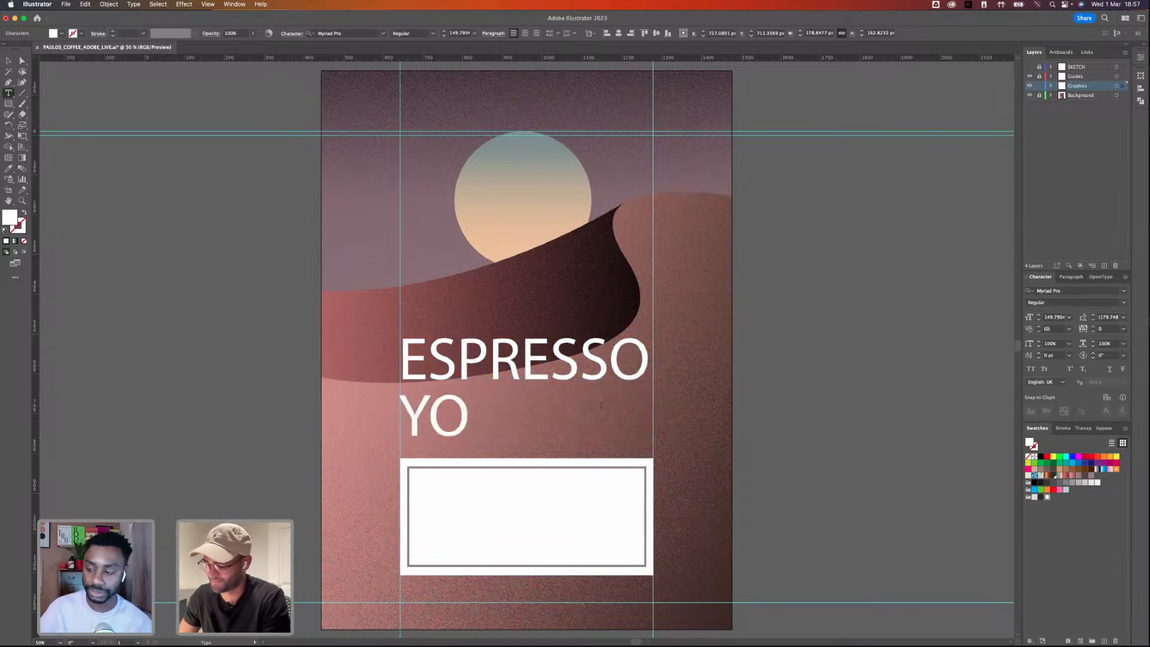
pyautogui.write('URSELF CRE')
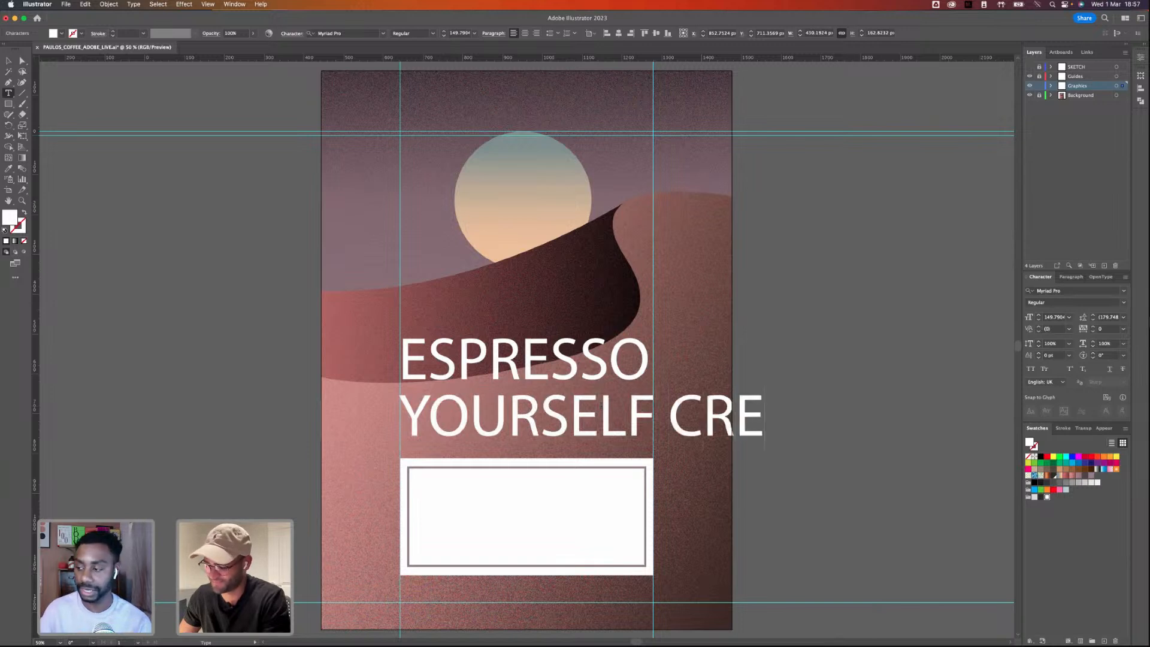
pyautogui.write('ATIVELY')
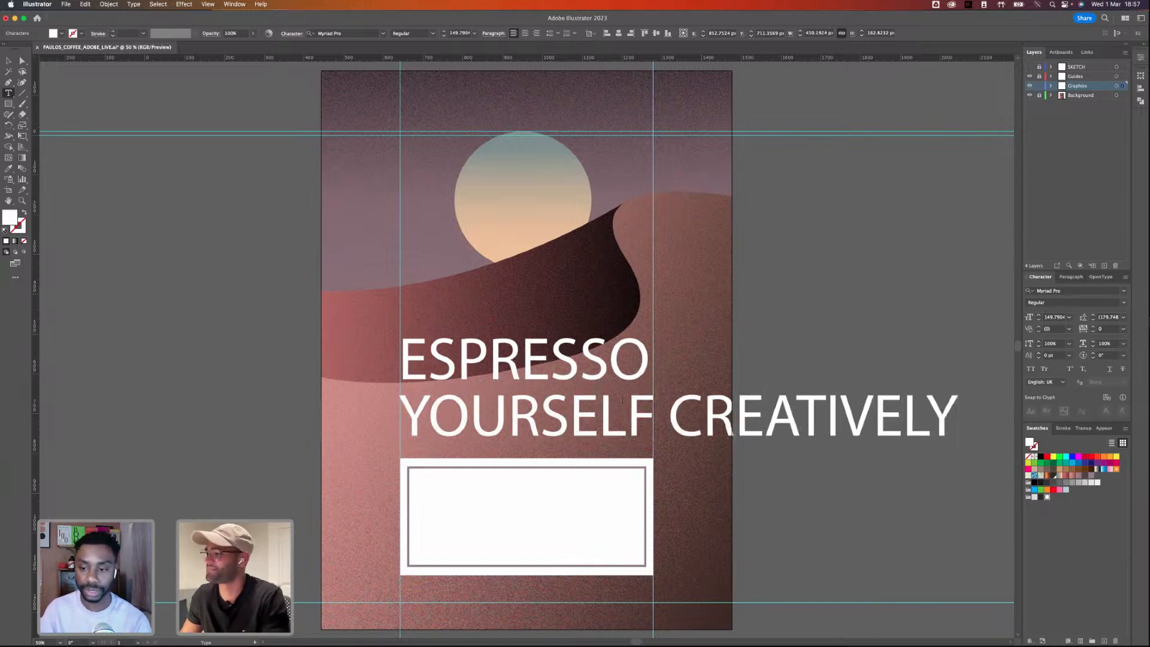
pyautogui.press('Escape')
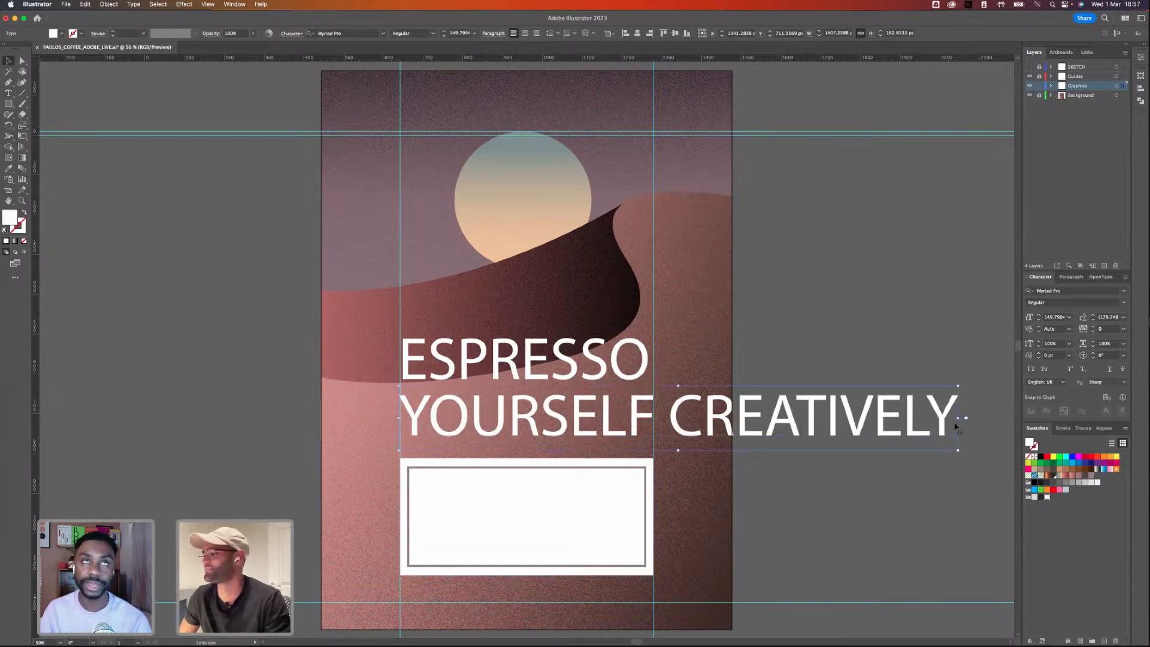
pyautogui.moveTo(957, 416); pyautogui.dragTo(653, 416)
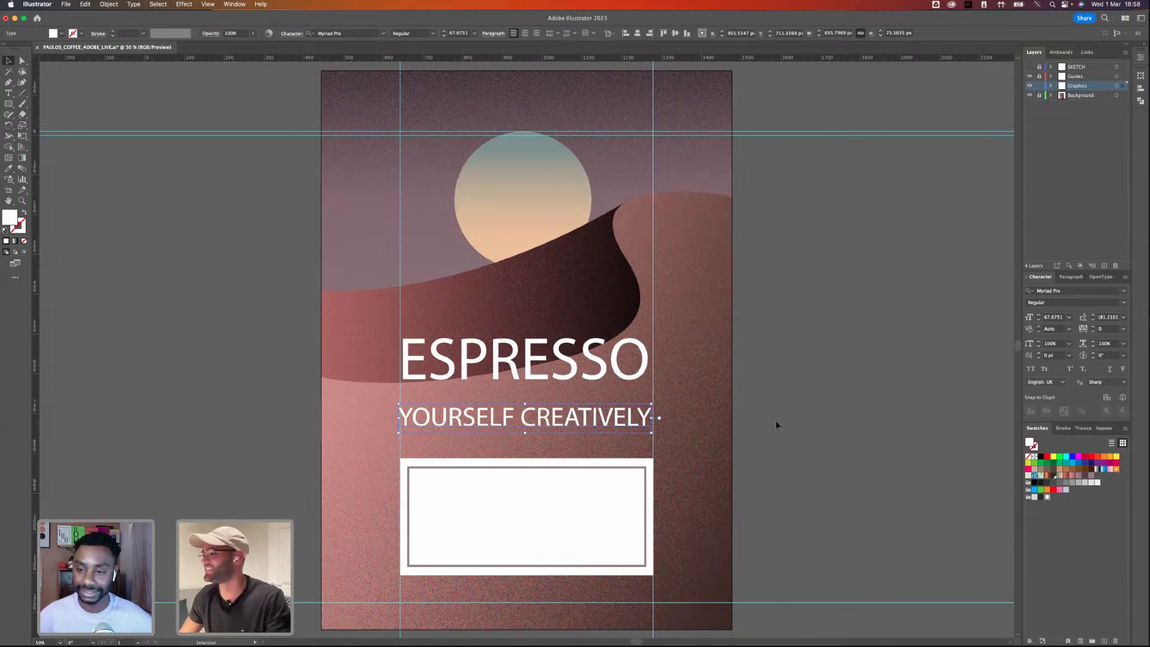
# - Set both text lines in Alternate Gothic No1 D, chosen from the active Adobe Fonts
pyautogui.keyDown('shift'); pyautogui.click(623, 359); pyautogui.keyUp('shift')
pyautogui.click(1096, 291)
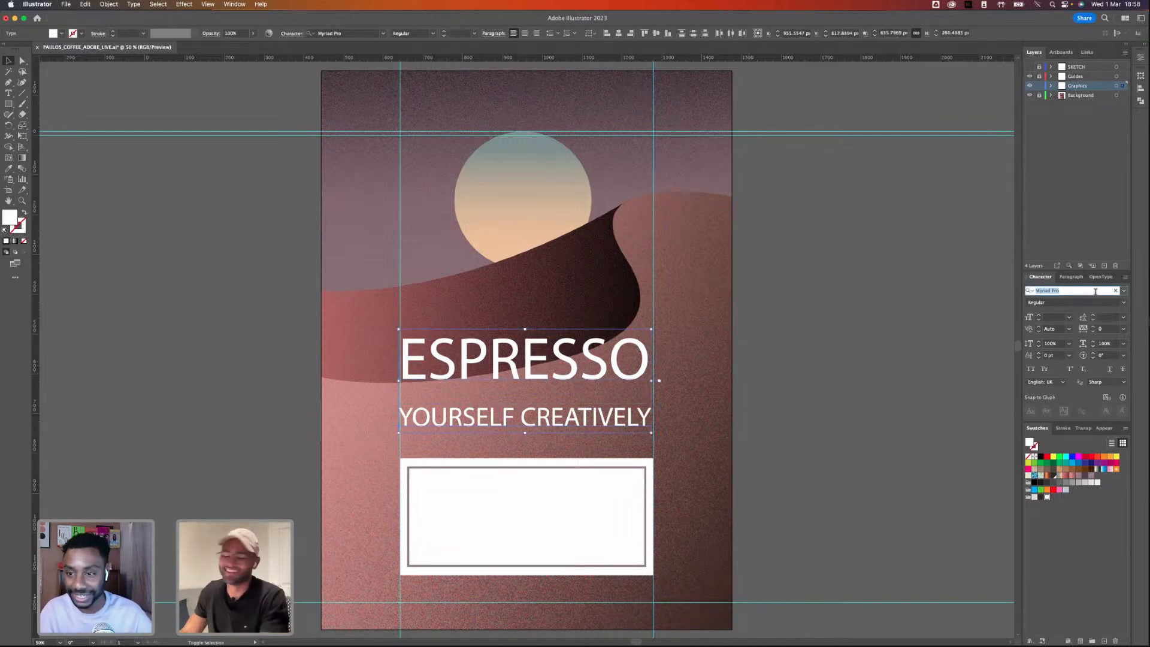
pyautogui.click(1124, 292)
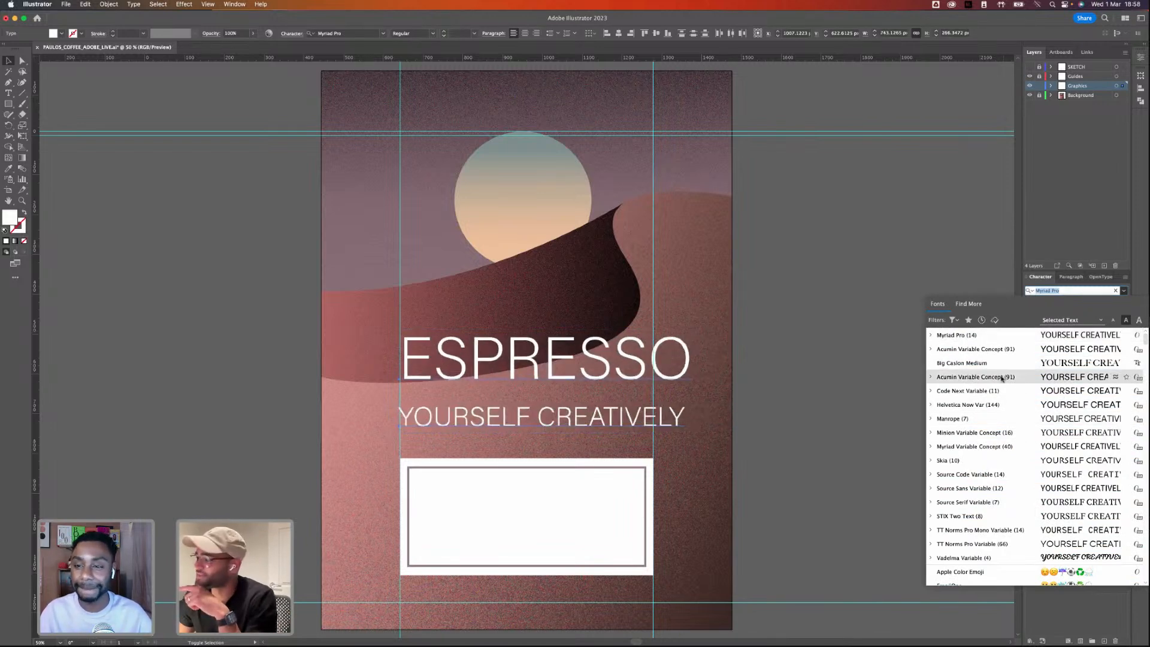
pyautogui.click(994, 321)
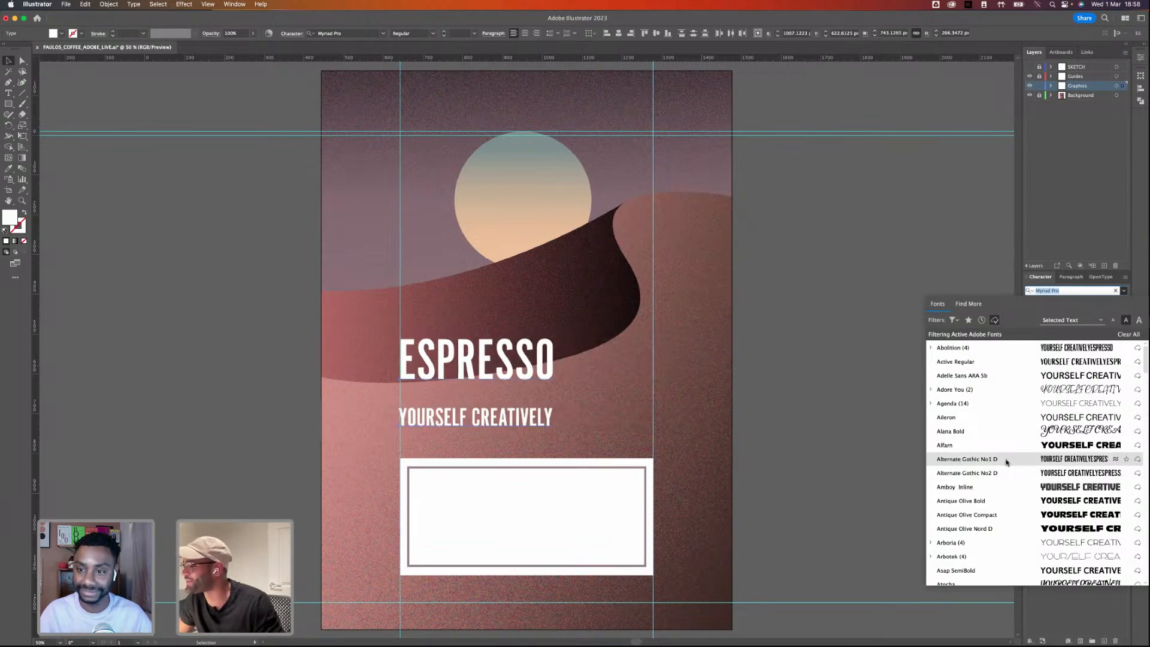
pyautogui.click(1006, 461)
pyautogui.click(786, 366)
# - Enlarge ESPRESSO to about 248 pt and YOURSELF CREATIVELY to about 111 pt so each spans the vertical guides
pyautogui.click(542, 360)
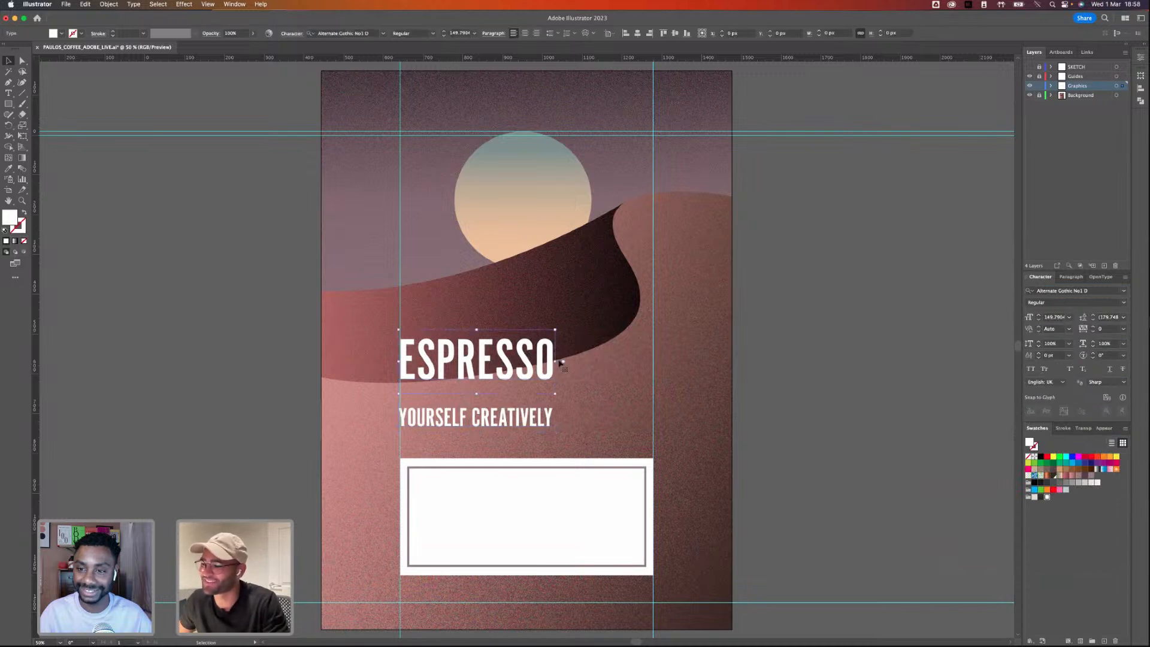
pyautogui.moveTo(556, 358); pyautogui.dragTo(657, 360)
pyautogui.press('Left')
pyautogui.press('Left')
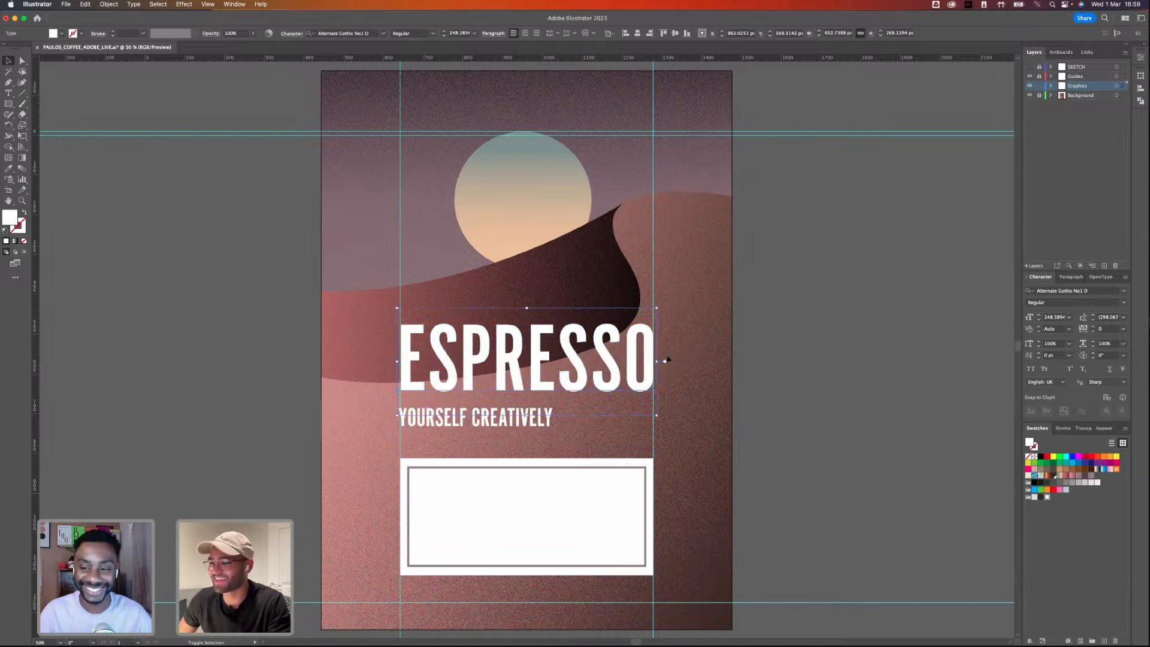
pyautogui.click(828, 304)
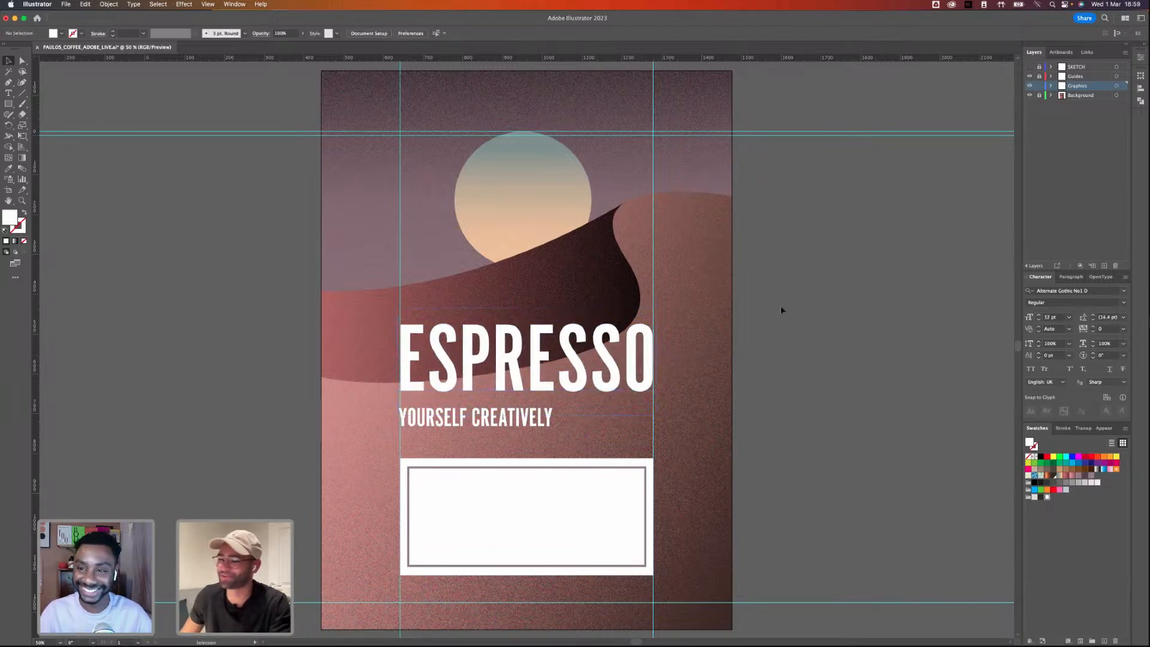
pyautogui.moveTo(519, 427); pyautogui.dragTo(654, 459)
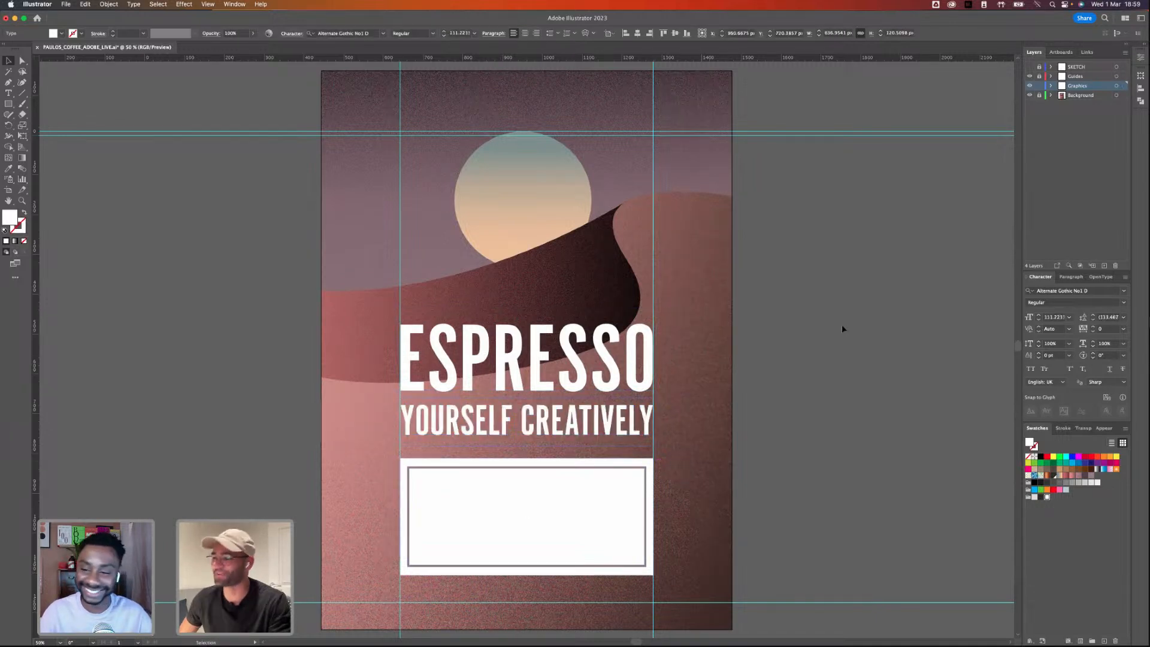
pyautogui.click(842, 325)
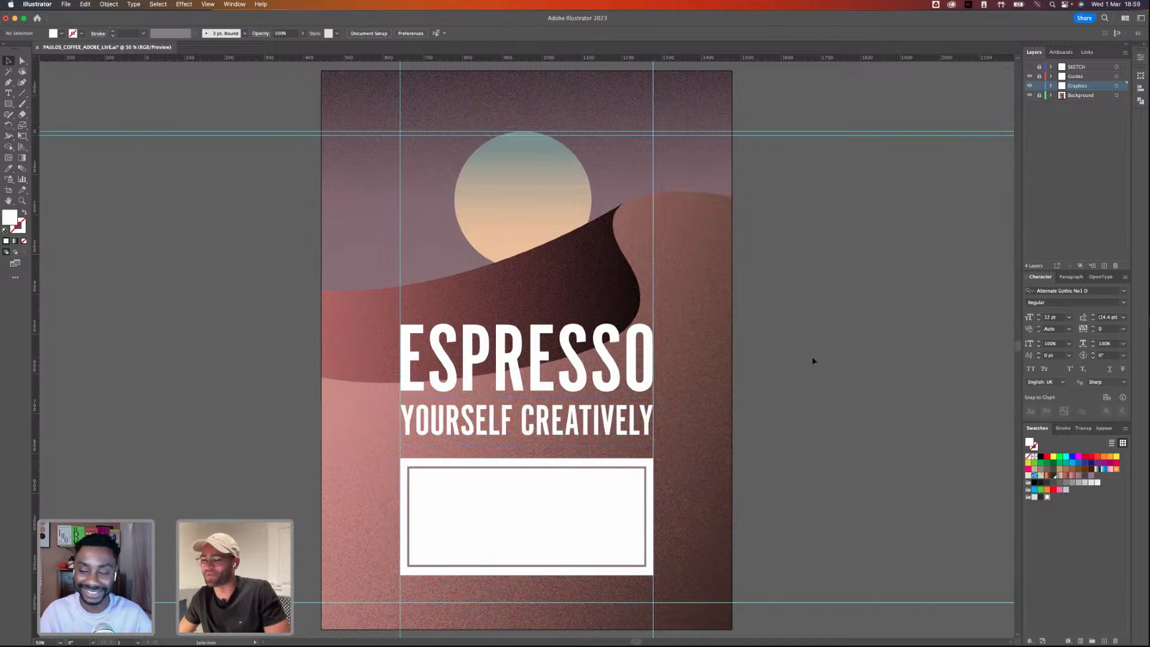
# - Tighten the gap between ESPRESSO and YOURSELF CREATIVELY and position both lines slightly higher above the label box
pyautogui.moveTo(577, 418); pyautogui.dragTo(576, 414)
pyautogui.keyDown('shift'); pyautogui.click(571, 360); pyautogui.keyUp('shift')
pyautogui.moveTo(571, 361); pyautogui.dragTo(571, 372)
pyautogui.click(865, 273)
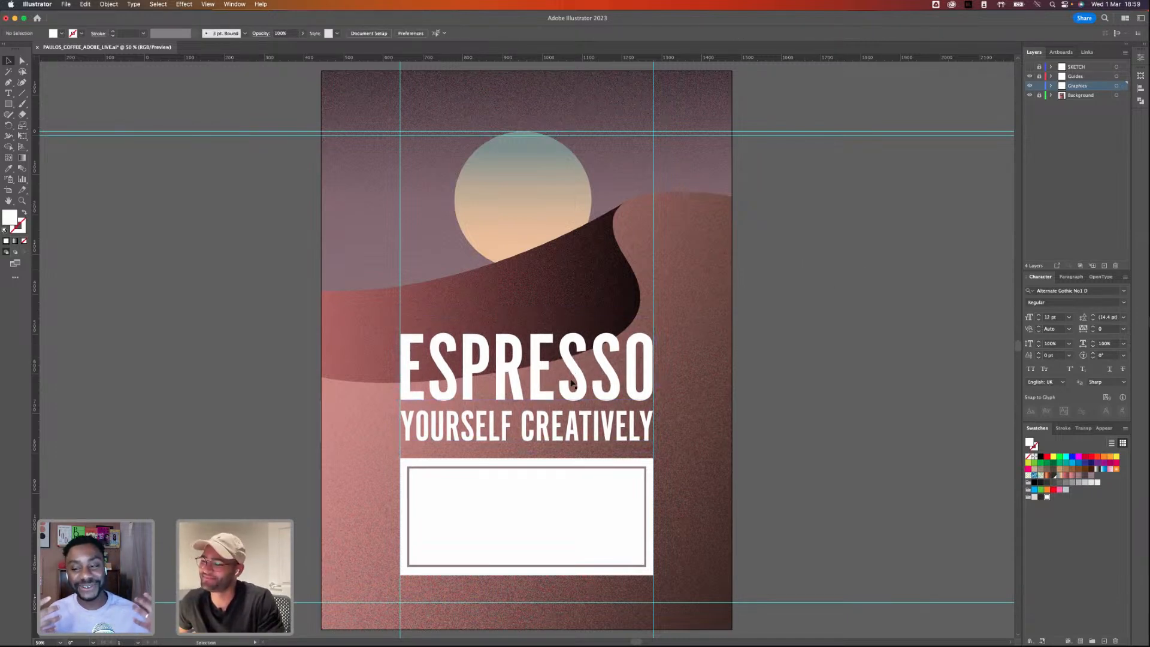
pyautogui.click(573, 425)
pyautogui.moveTo(578, 390); pyautogui.dragTo(577, 379)
pyautogui.click(800, 337)
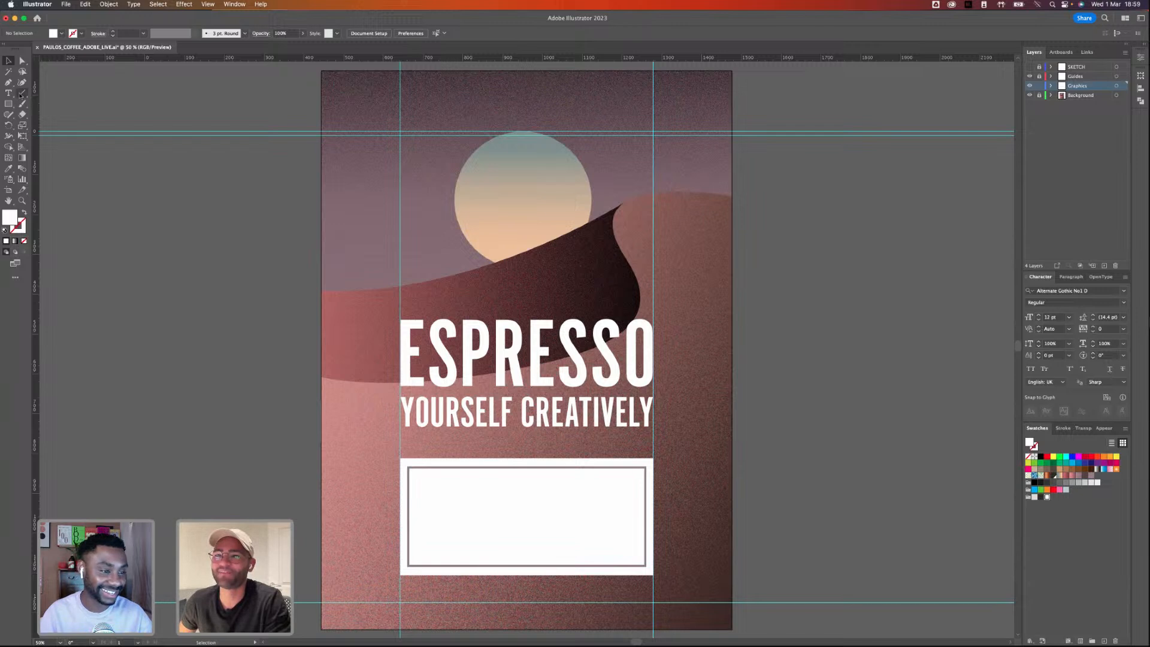
# - Draw a horizontal line between the vertical guides under the tagline, with no fill and a white stroke matching the inner rectangle's 4.86 pt weight
pyautogui.click(22, 93)
pyautogui.moveTo(400, 442)
pyautogui.mouseDown()
pyautogui.moveTo(665, 442)
pyautogui.moveTo(653, 442)
pyautogui.mouseUp()
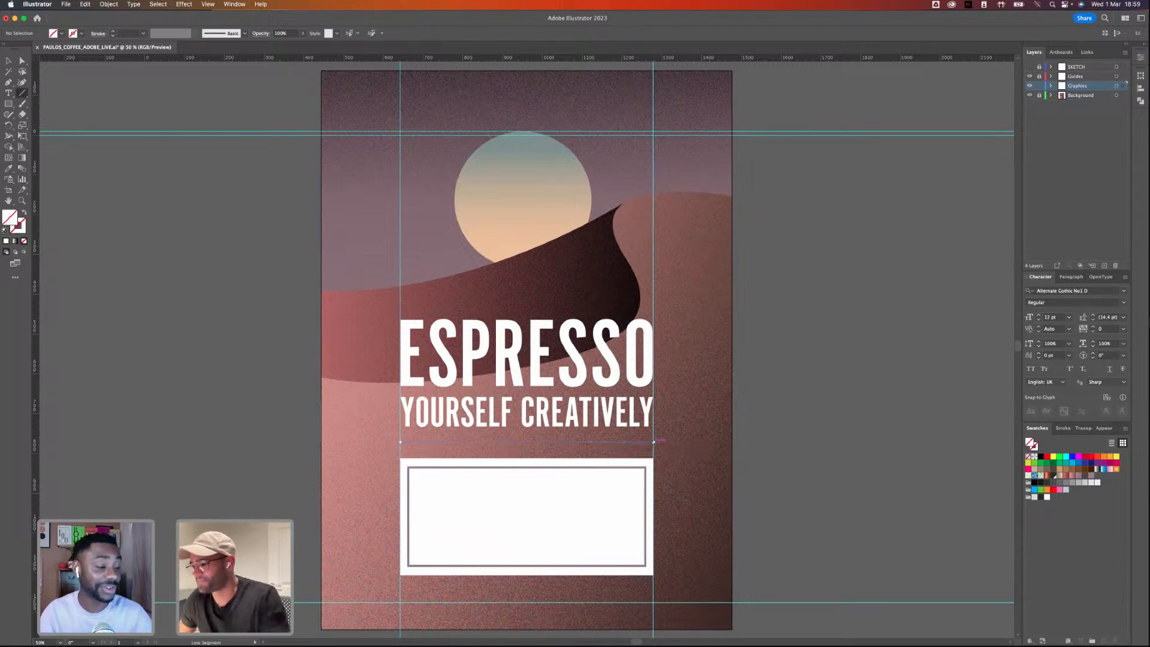
pyautogui.press('i')
pyautogui.click(595, 466)
pyautogui.press('v')
pyautogui.click(1027, 457)
pyautogui.click(1035, 447)
pyautogui.click(1047, 496)
pyautogui.click(792, 394)
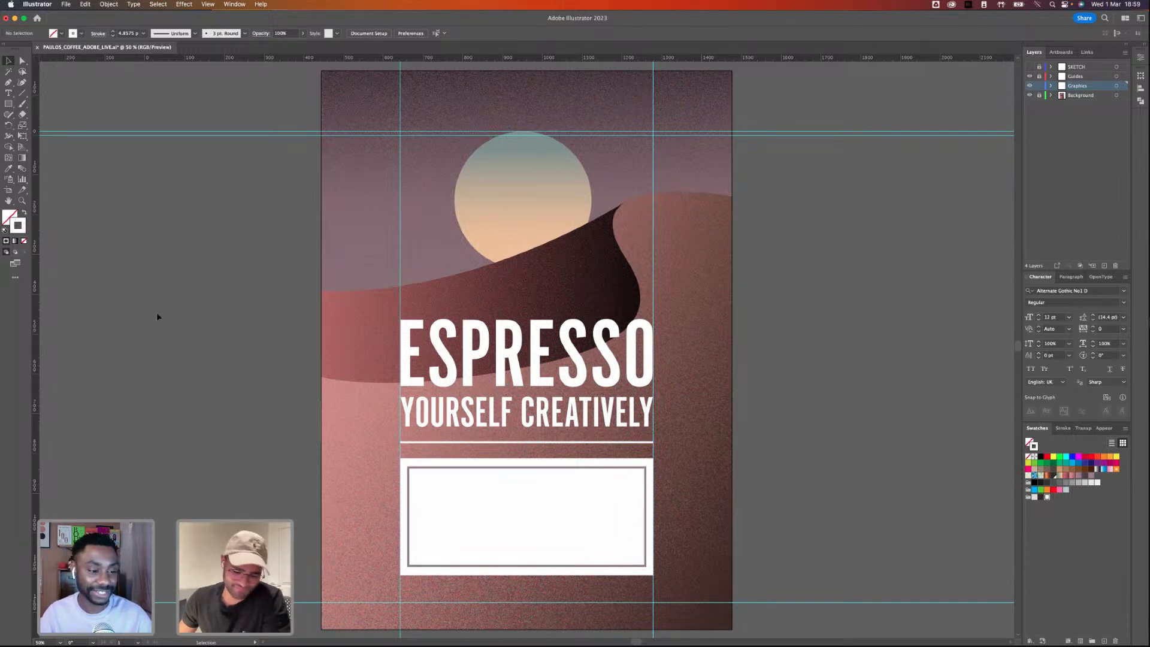
# - Move the label rectangles and the white divider line slightly upwards to even out the spacing below the tagline
pyautogui.click(598, 469)
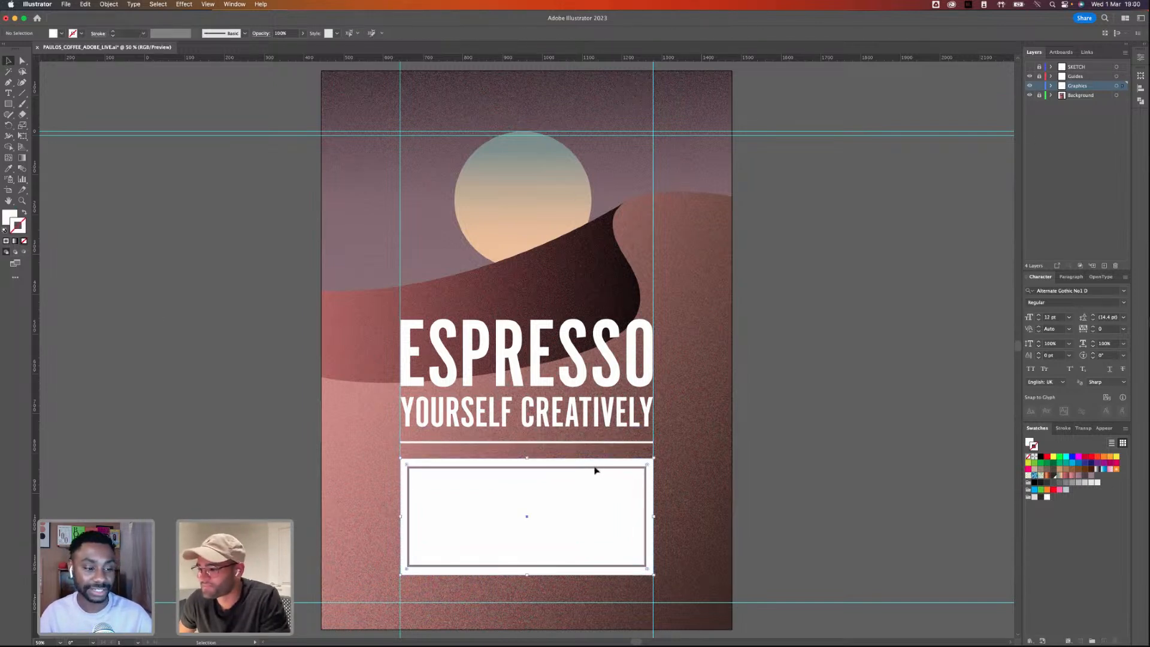
pyautogui.moveTo(600, 470); pyautogui.dragTo(604, 444)
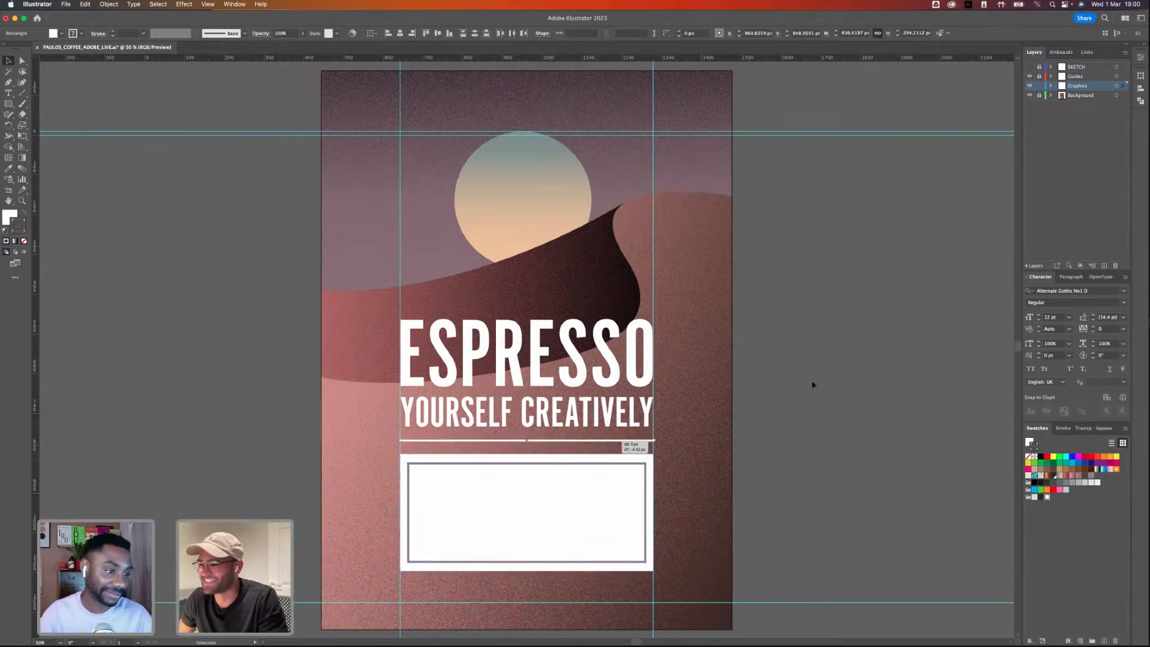
pyautogui.click(752, 406)
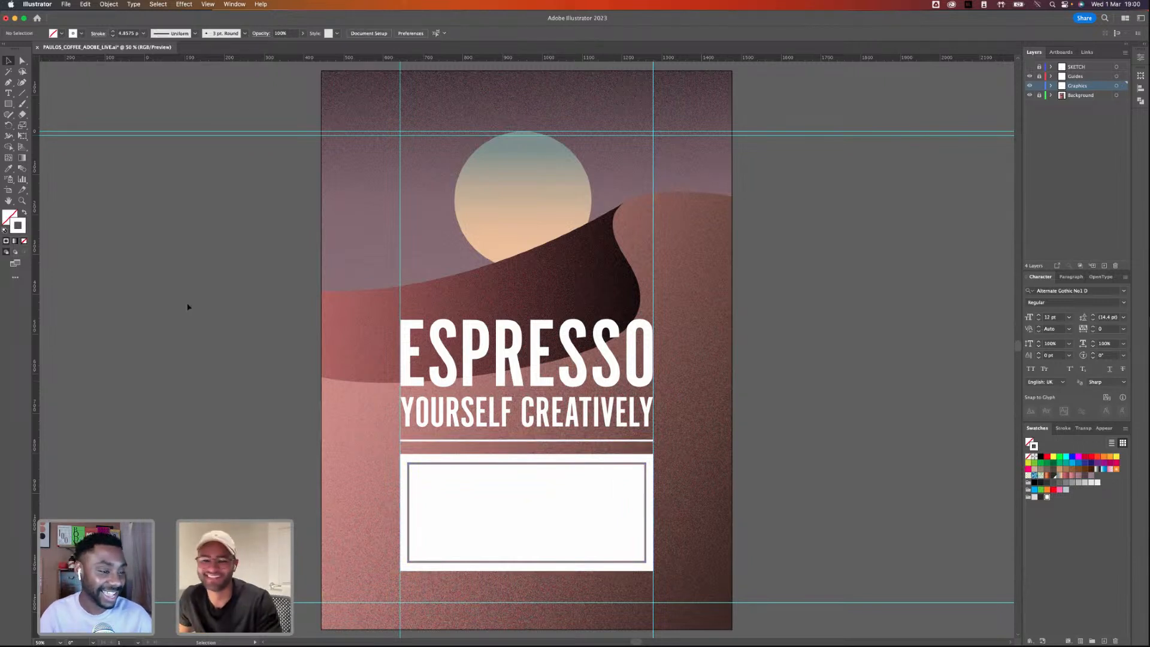
# - Copy the YOURSELF CREATIVELY text into the label box, recolour it mauve-brown and scale it down to about 26 pt
pyautogui.moveTo(543, 419); pyautogui.dragTo(181, 446)
pyautogui.click(1091, 475)
pyautogui.moveTo(166, 465); pyautogui.dragTo(578, 481)
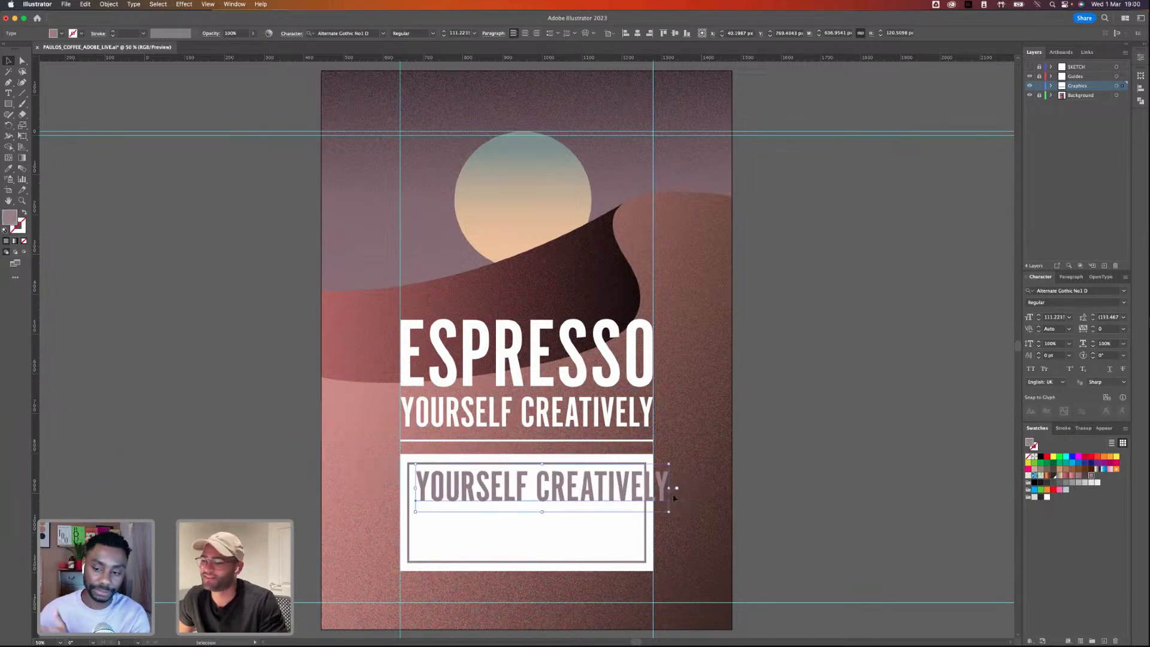
pyautogui.moveTo(668, 488); pyautogui.dragTo(475, 485)
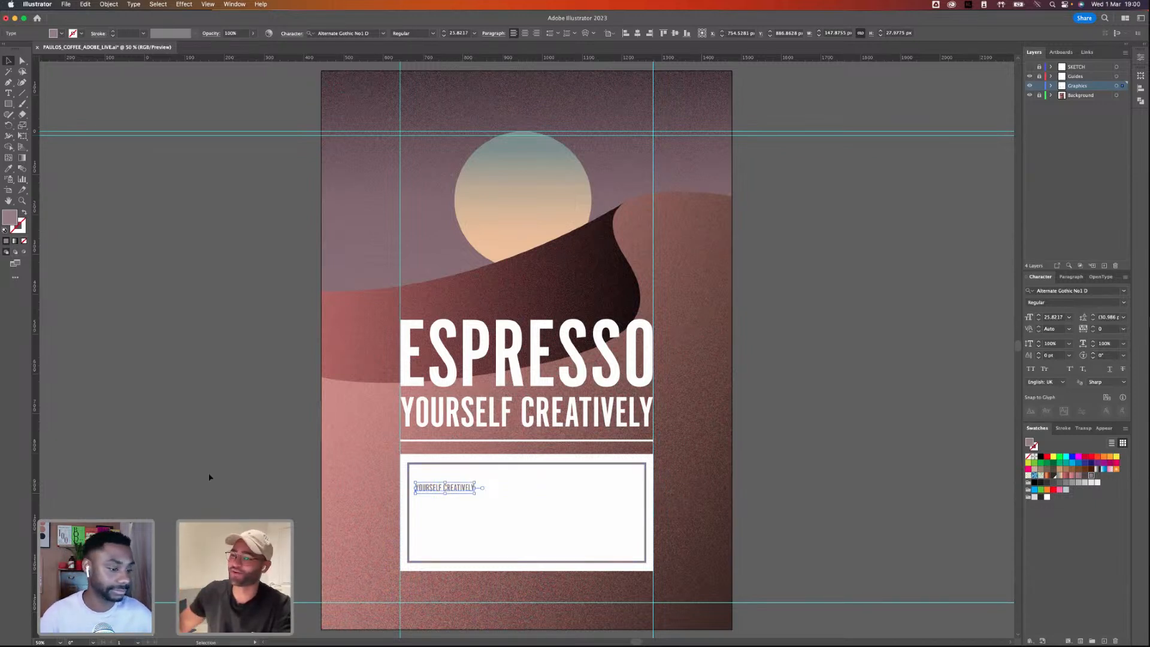
pyautogui.click(244, 379)
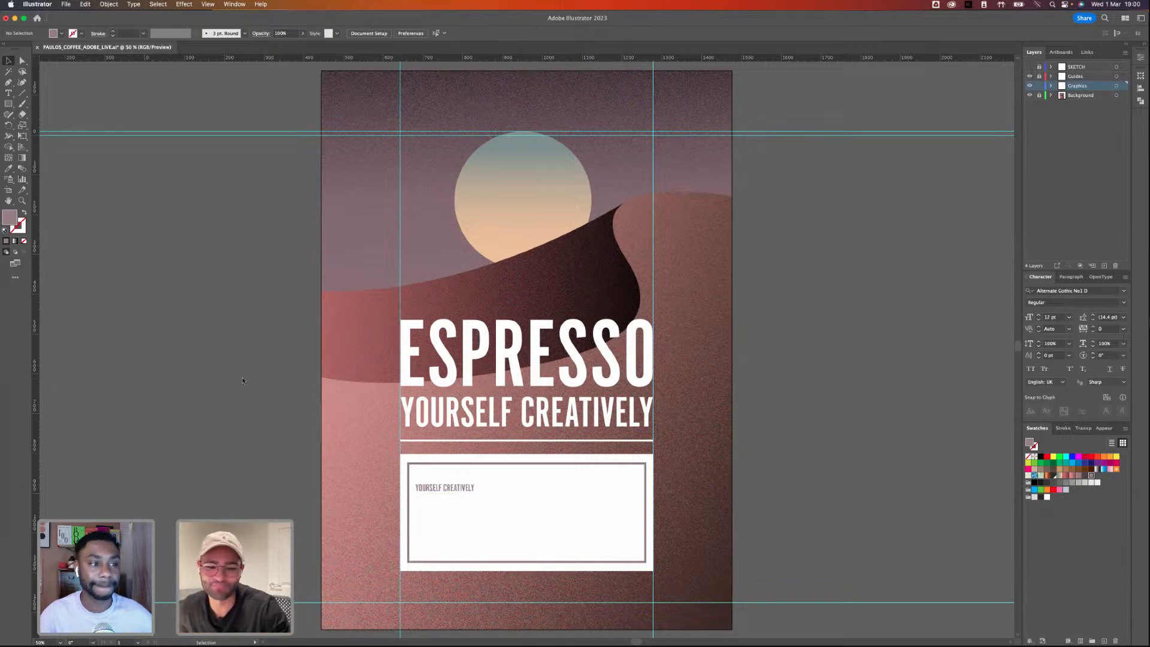
# - Open AdobeStock_447109869.jpeg from the STOCK folder in Photoshop, view the kitchen photo and return to Illustrator
pyautogui.press('super+Tab')
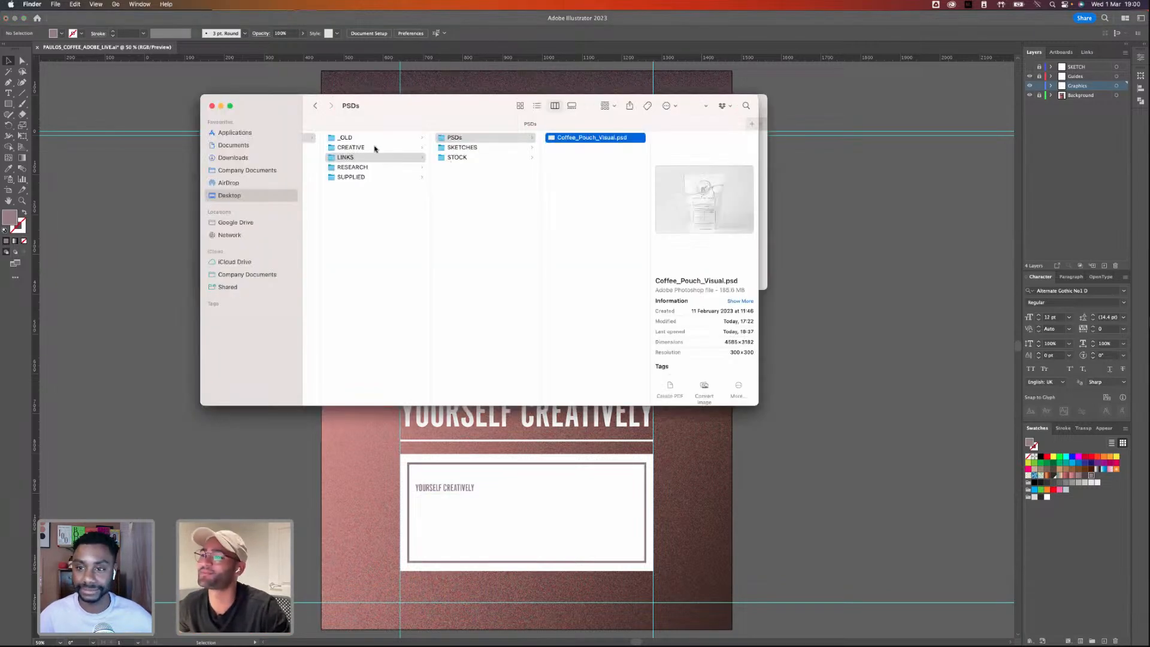
pyautogui.click(470, 157)
pyautogui.doubleClick(592, 147)
pyautogui.click(603, 219)
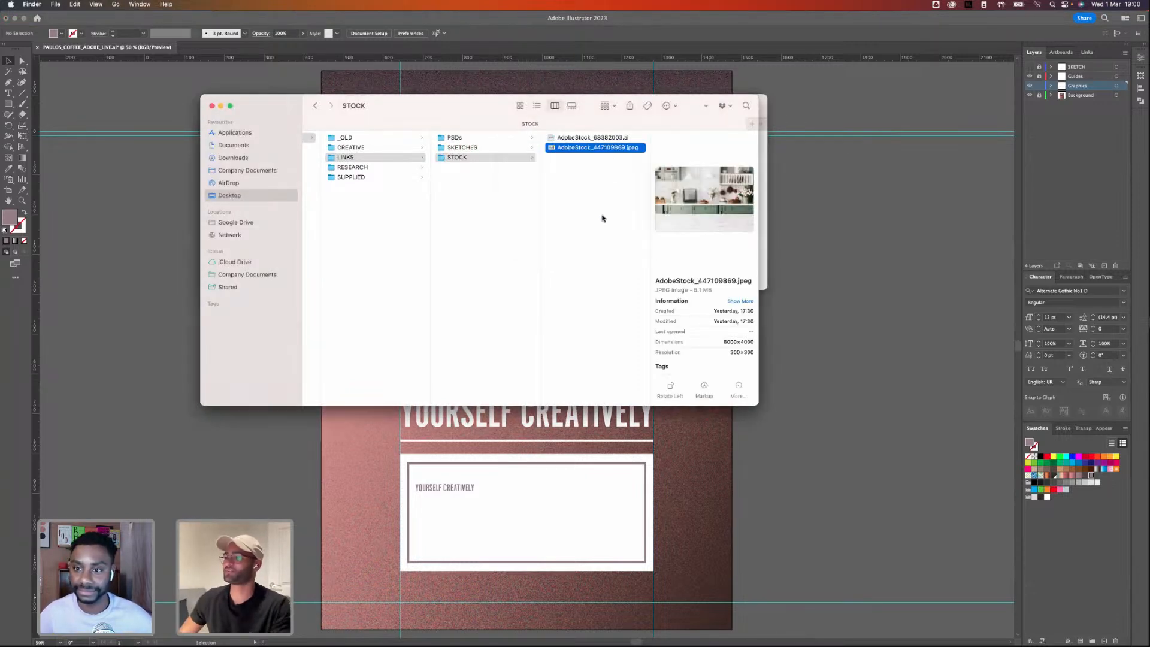
pyautogui.press('super+Tab')
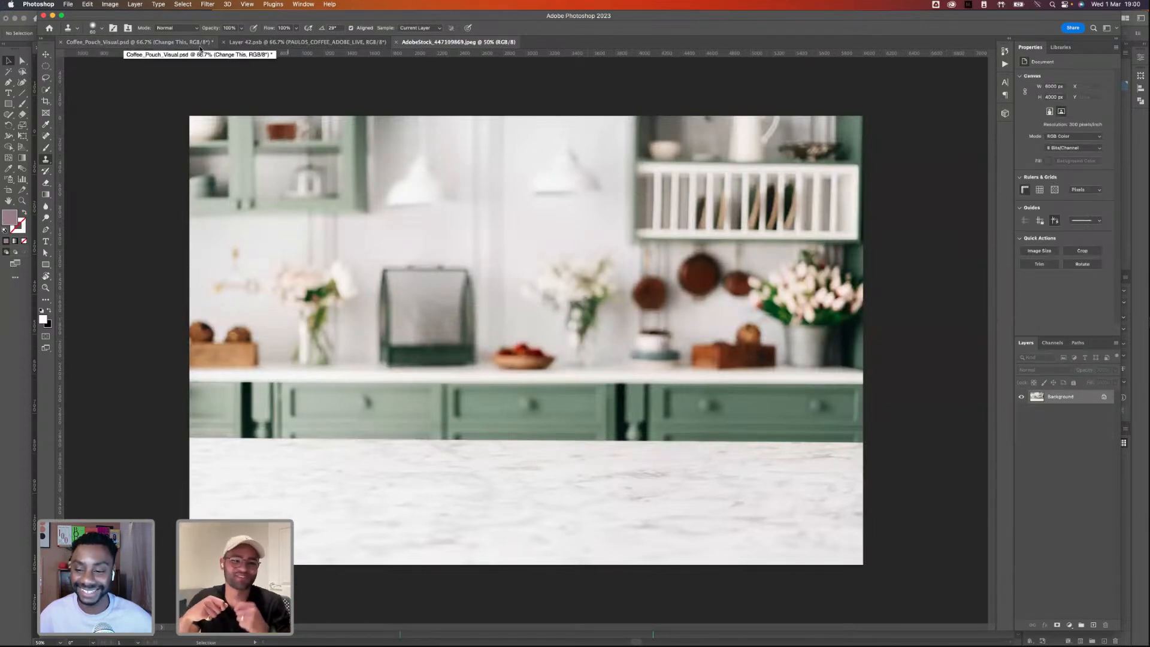
pyautogui.press('super+Tab')
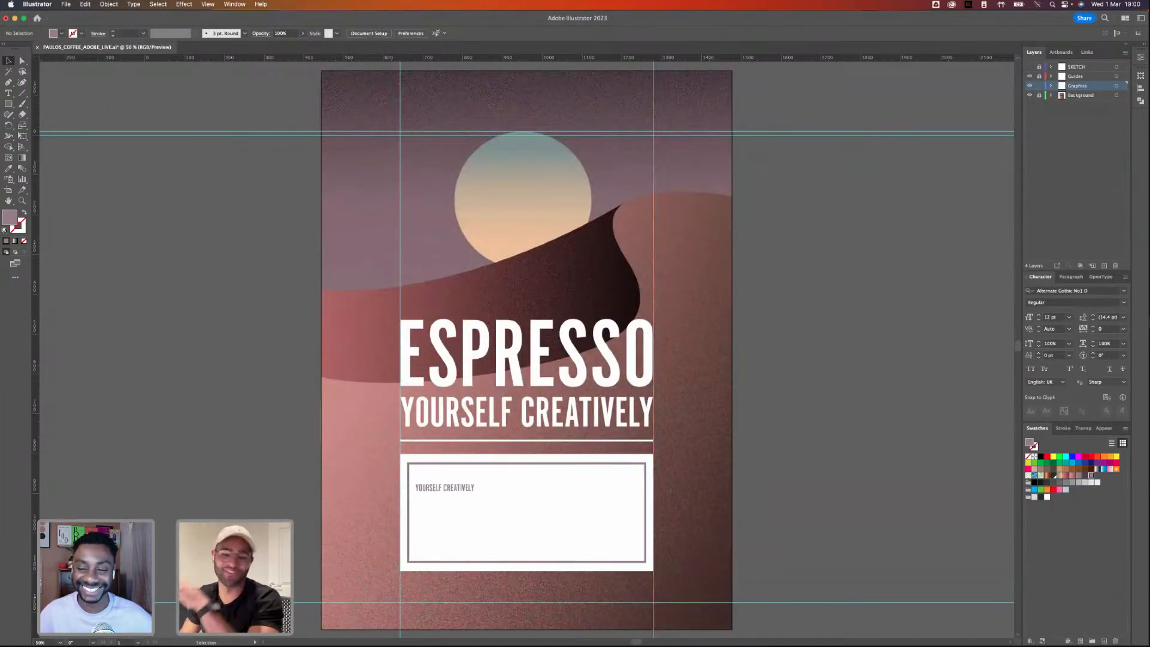
pyautogui.press('super+Tab')
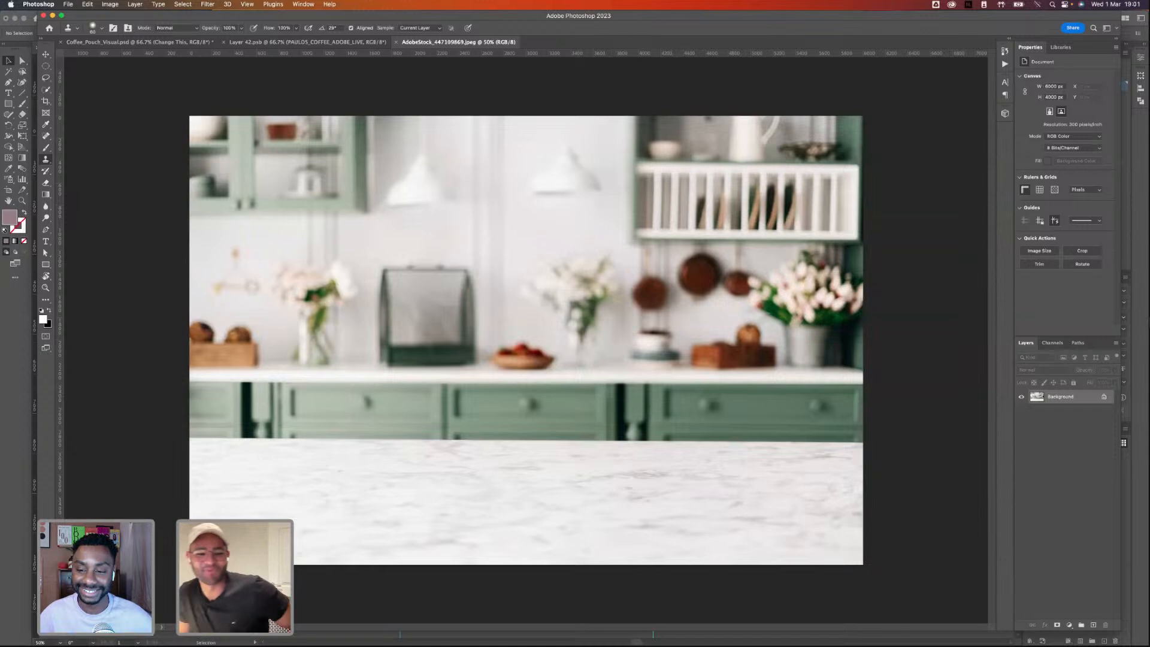
pyautogui.press('super+Tab')
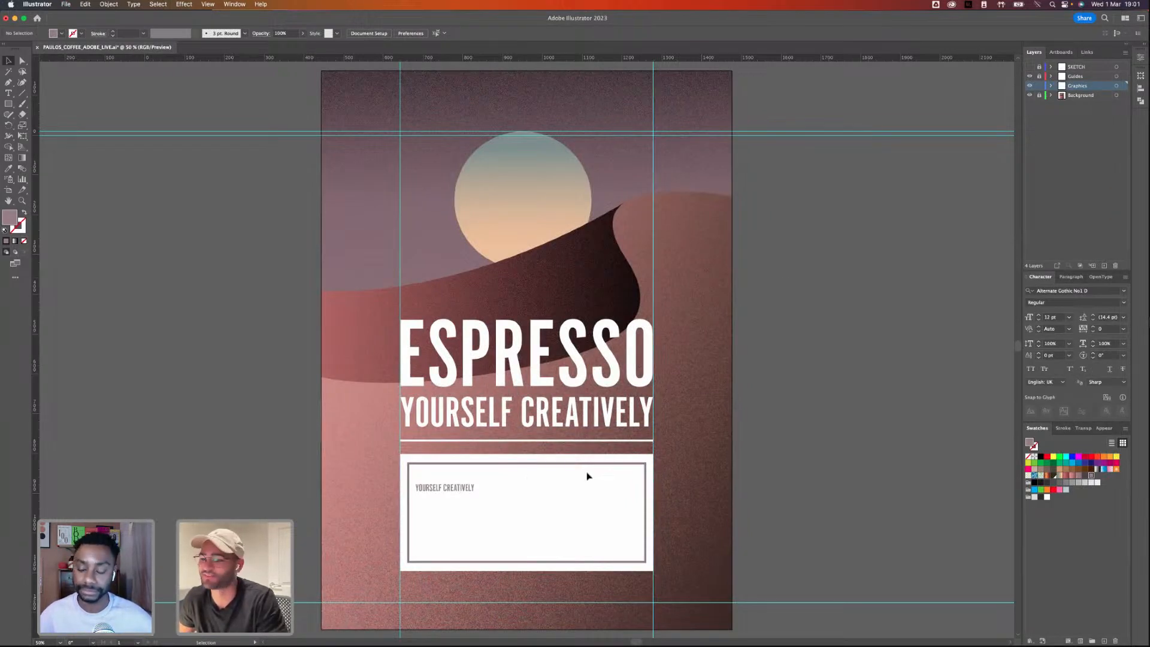
# - Replace the small YOURSELF CREATIVELY text in the label box with PLACES TO DRINK:
pyautogui.click(435, 488)
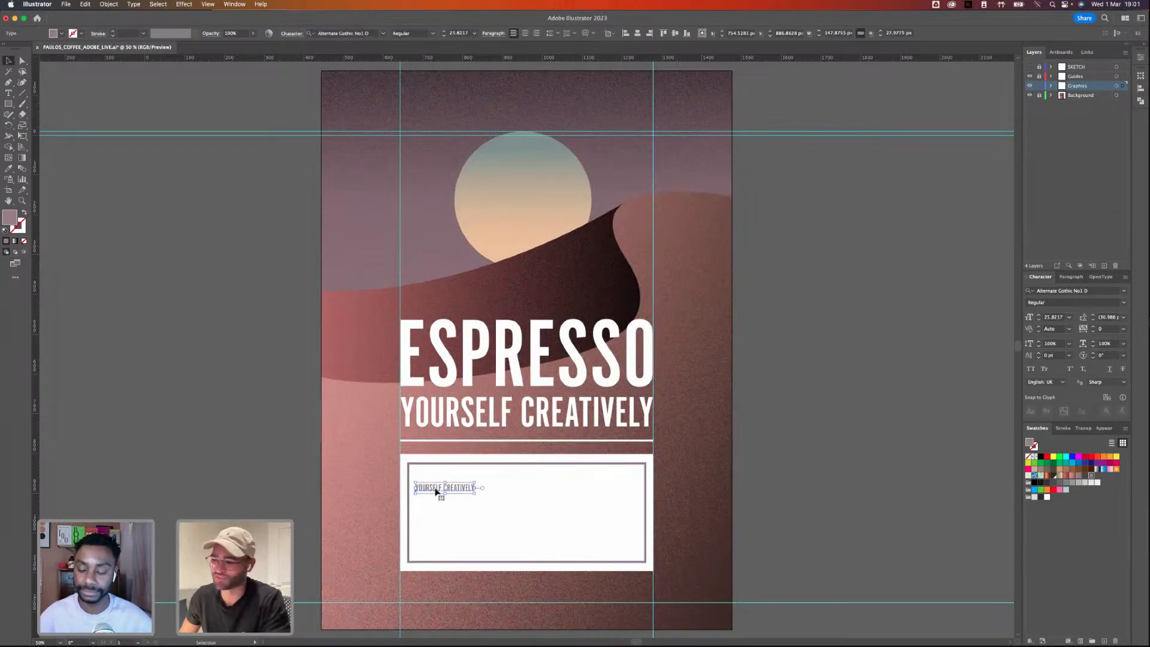
pyautogui.doubleClick(435, 489)
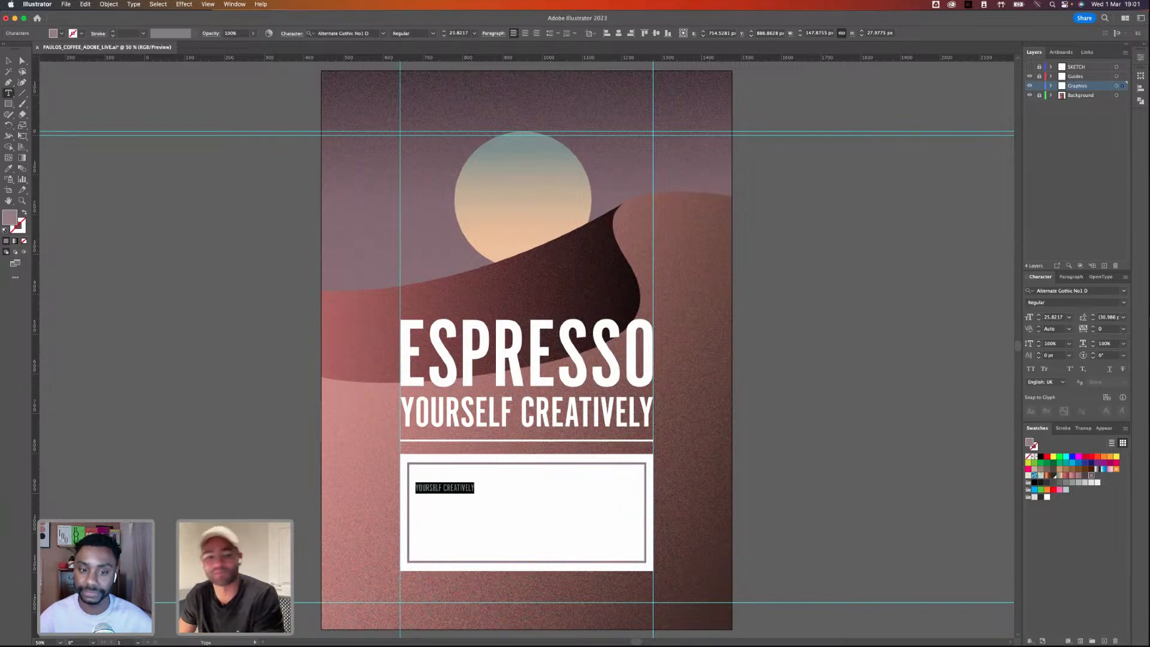
pyautogui.write('P')
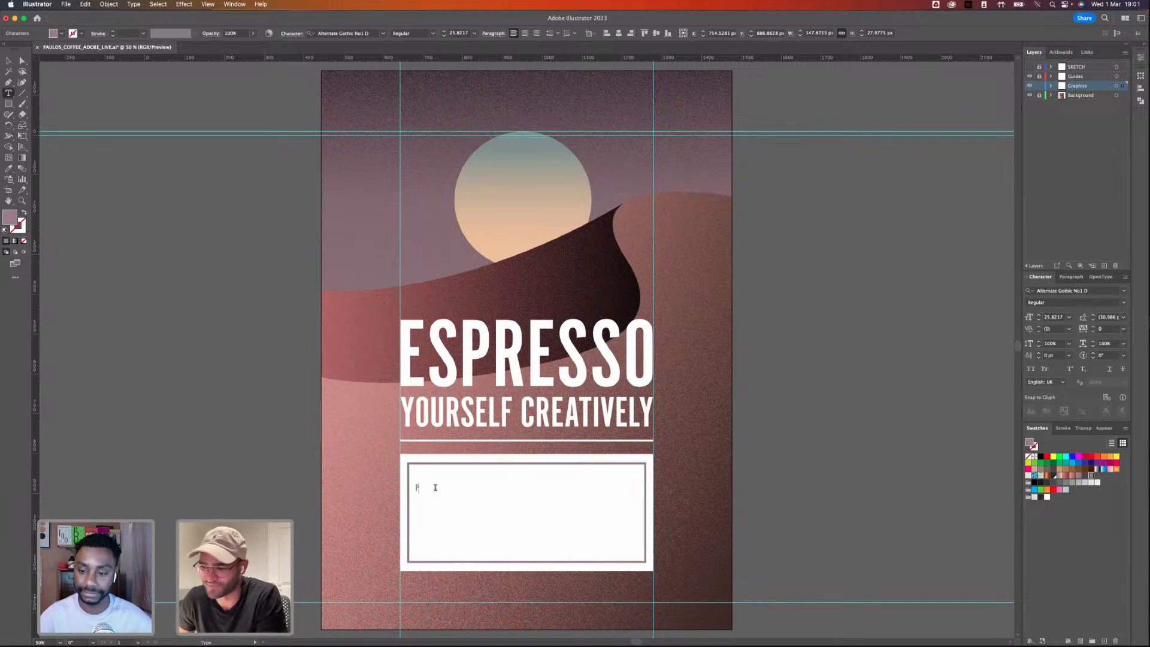
pyautogui.write('LACES')
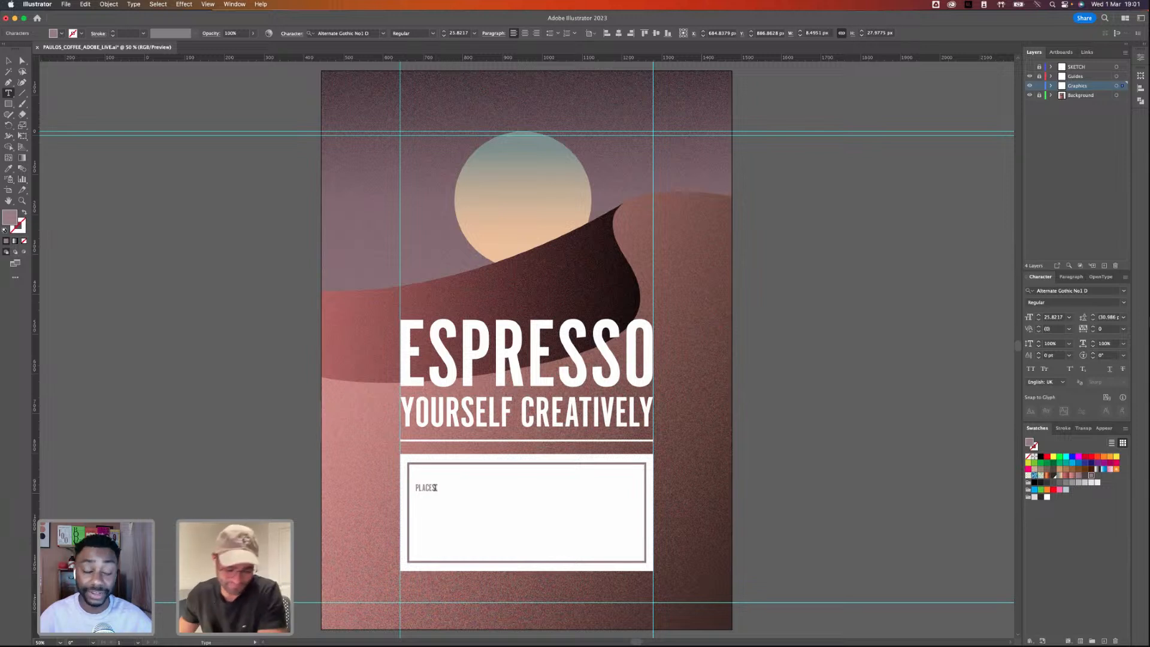
pyautogui.write('DRINK:')
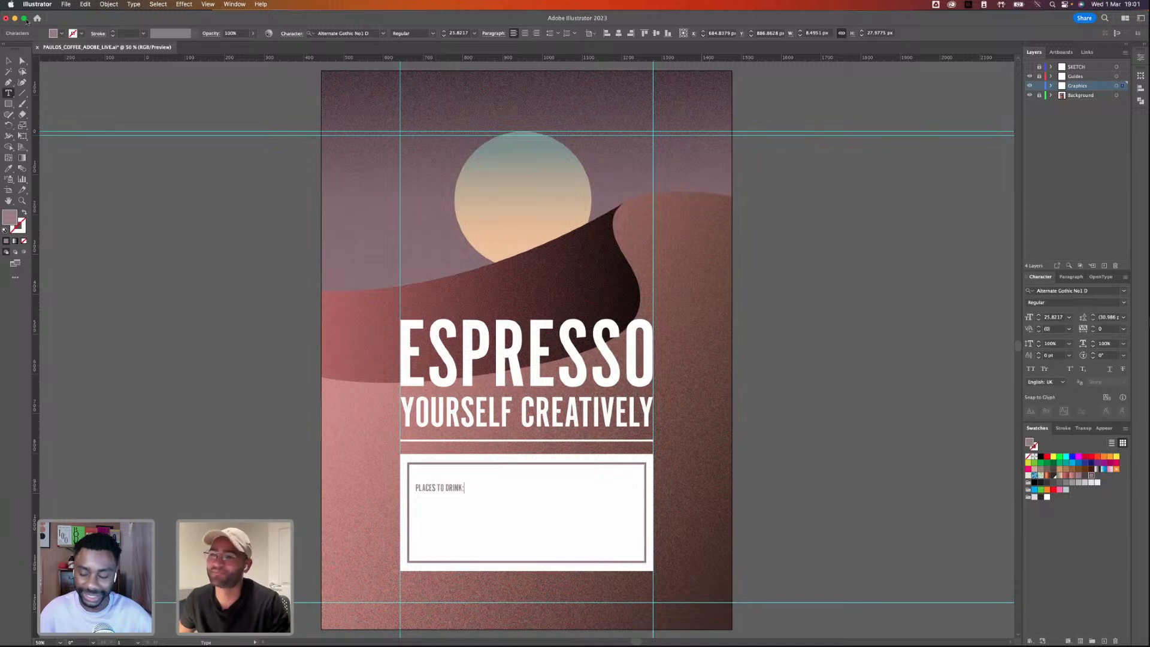
pyautogui.press('Escape')
# - Move the PLACES TO DRINK: line up, duplicate it directly below, and change the copy to STUDIO & WORK FROM HOME
pyautogui.moveTo(458, 490)
pyautogui.mouseDown()
pyautogui.moveTo(457, 478)
pyautogui.moveTo(458, 488)
pyautogui.mouseUp()
pyautogui.doubleClick(458, 489)
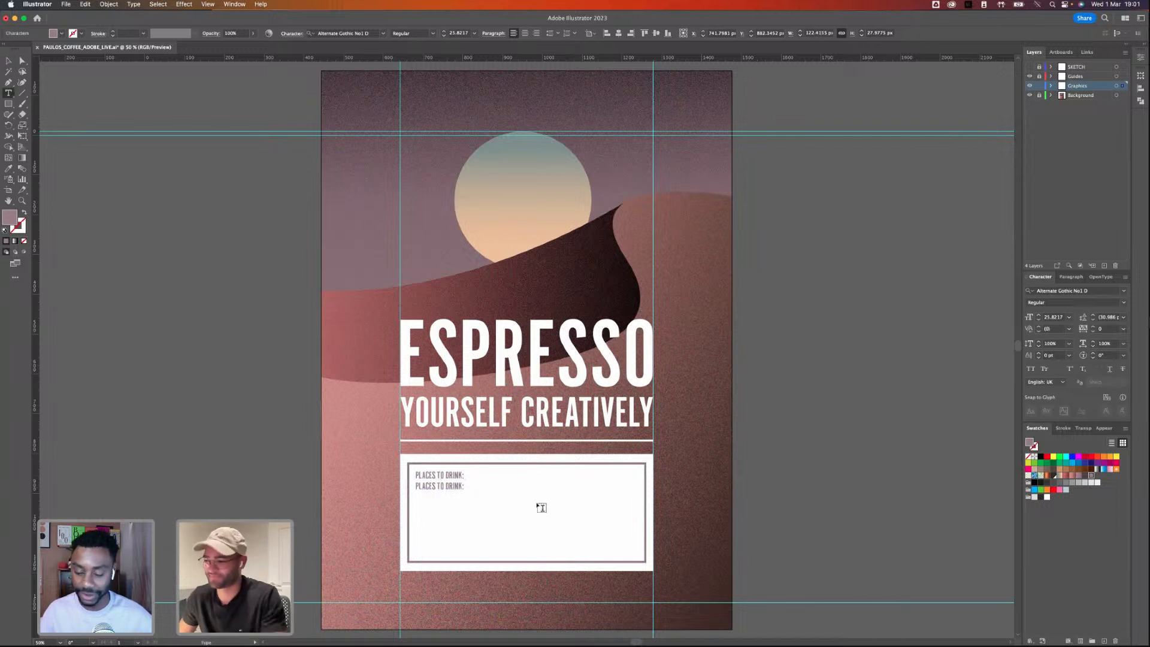
pyautogui.tripleClick(455, 484)
pyautogui.write('STUDIO &')
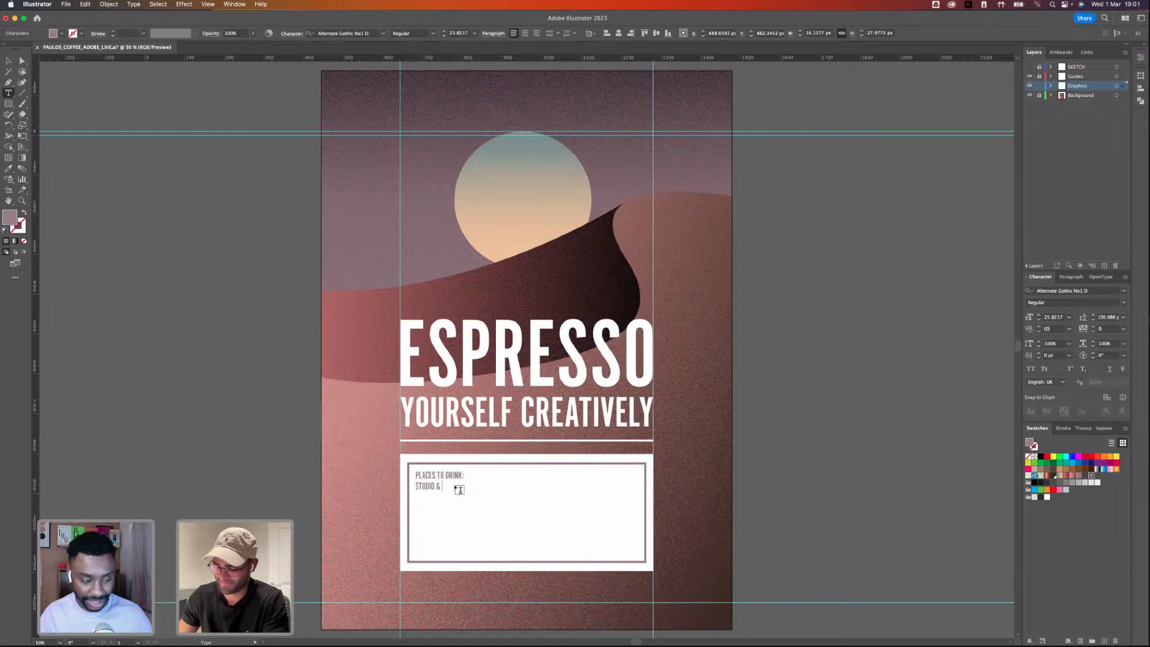
pyautogui.write(' WORK FROM HOME')
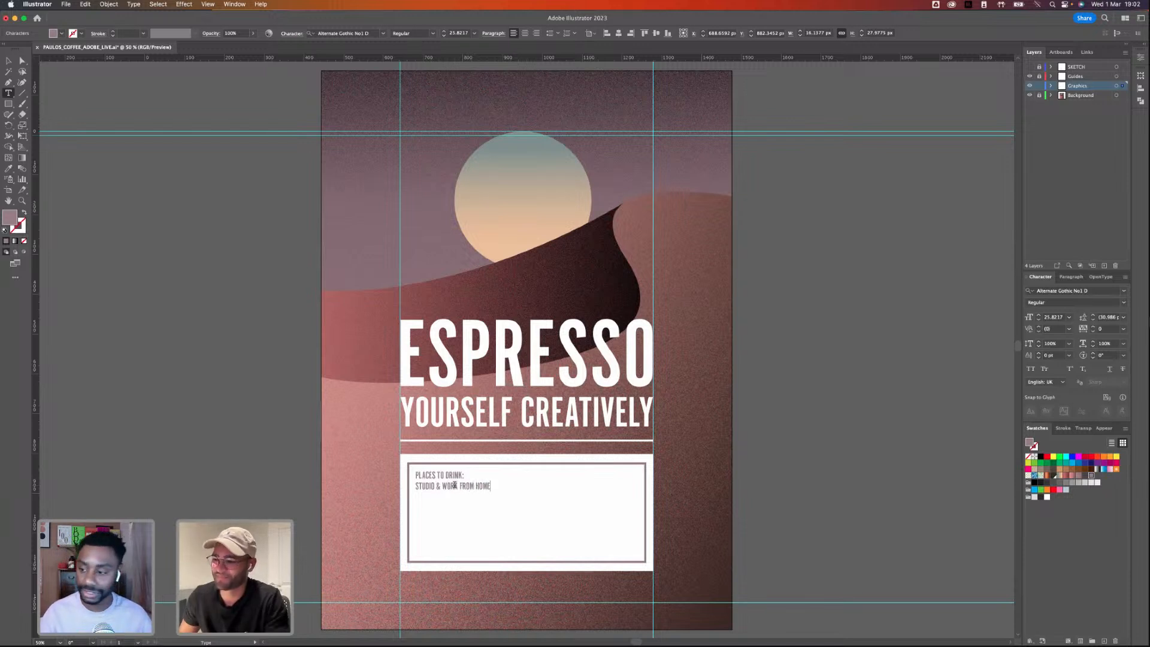
pyautogui.press('Escape')
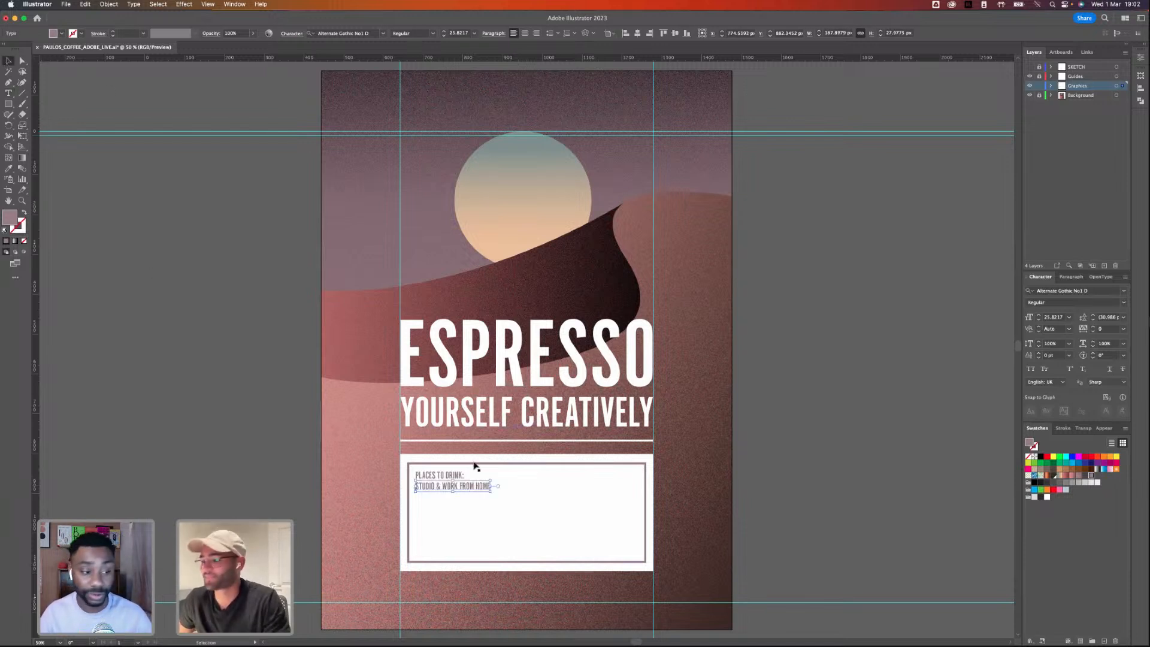
# - Scale the STUDIO & WORK FROM HOME line up to about 38 pt and duplicate both label lines below as a second pair
pyautogui.moveTo(514, 487); pyautogui.dragTo(459, 513)
pyautogui.keyDown('shift'); pyautogui.click(459, 478); pyautogui.keyUp('shift')
pyautogui.click(272, 478)
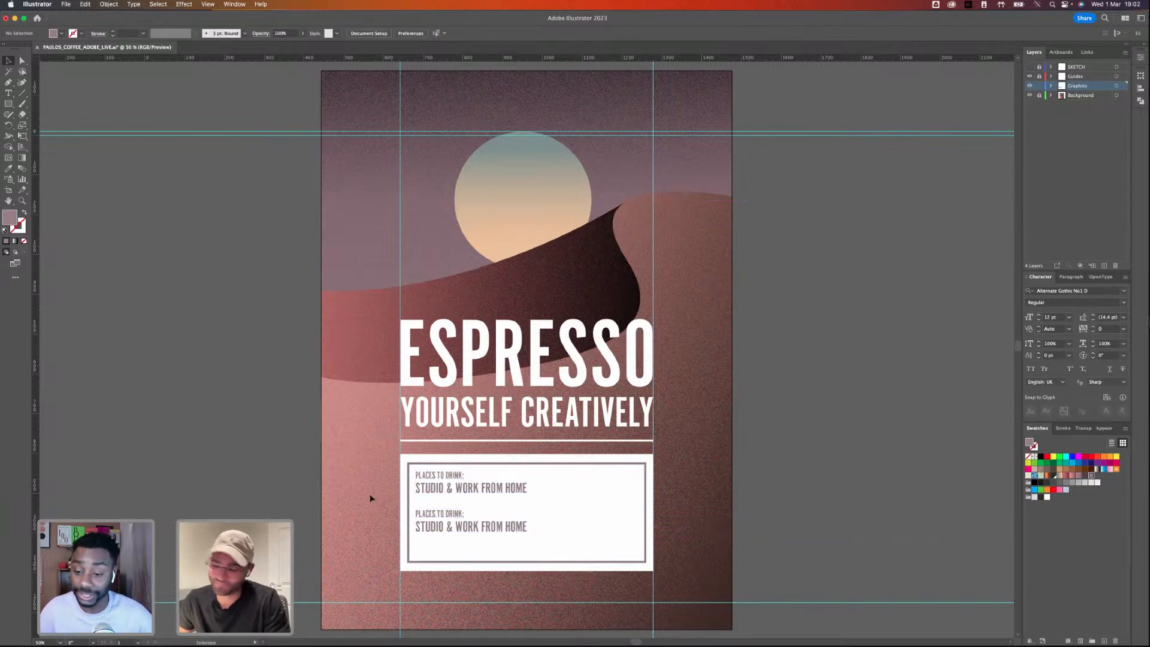
# - Change the lower text pair in the label box to PROCESS: as the heading and FOR CREATIVES as the larger line
pyautogui.doubleClick(439, 516)
pyautogui.tripleClick(439, 516)
pyautogui.write('PROCESS:')
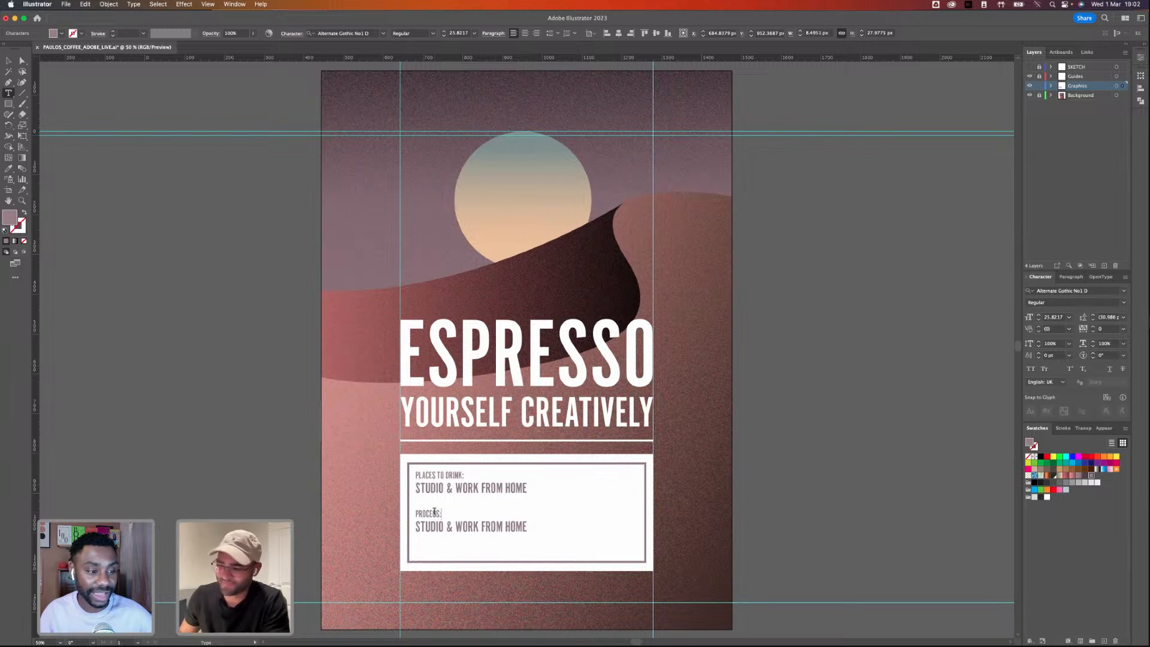
pyautogui.moveTo(415, 527); pyautogui.dragTo(528, 527)
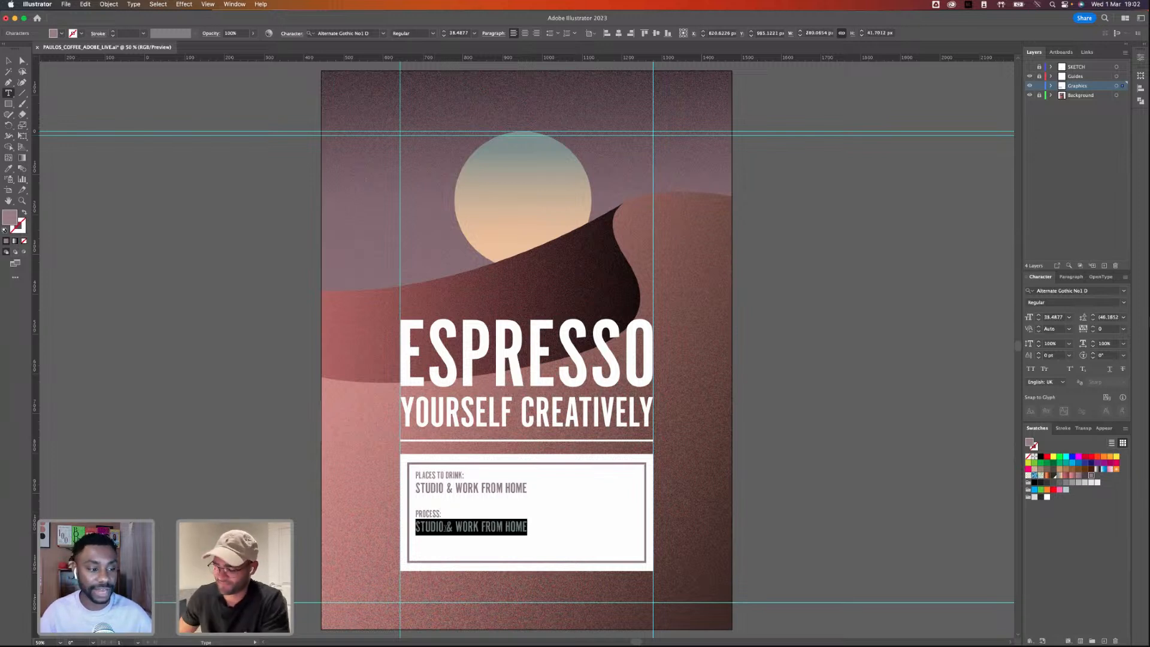
pyautogui.write('FOR CREATIVES')
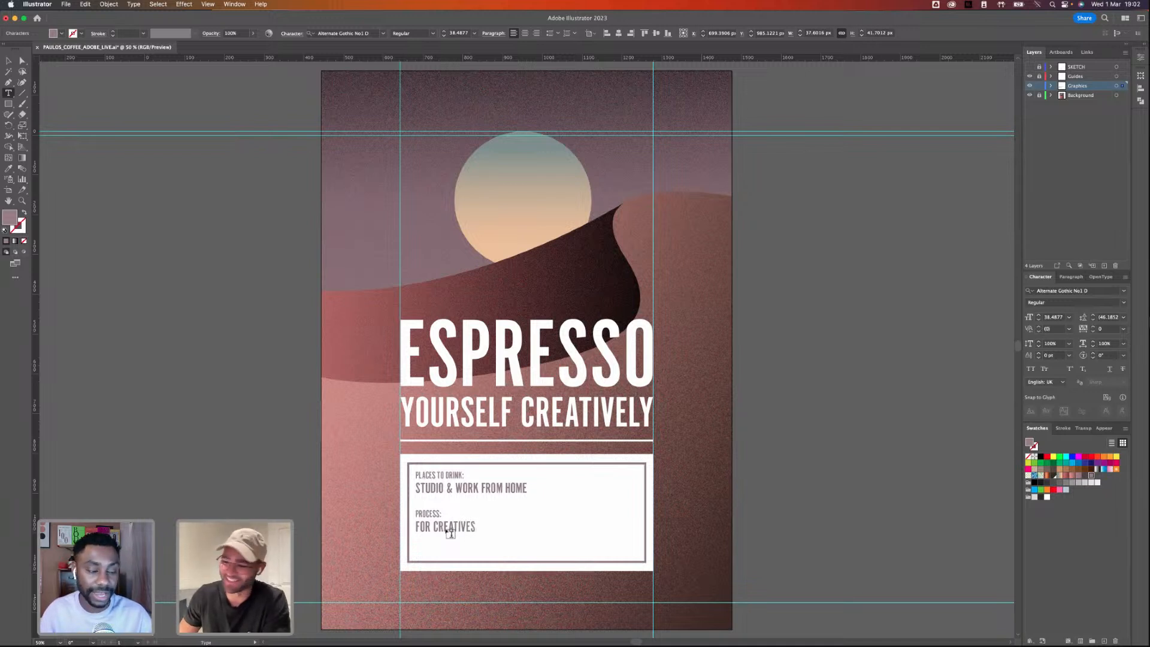
# - Complete the PROCESS text as FOR CREATIVES WORKING IN, with ILLUSTRATOR & PHOTOSHOP on a second line
pyautogui.write(' WORKING IN ')
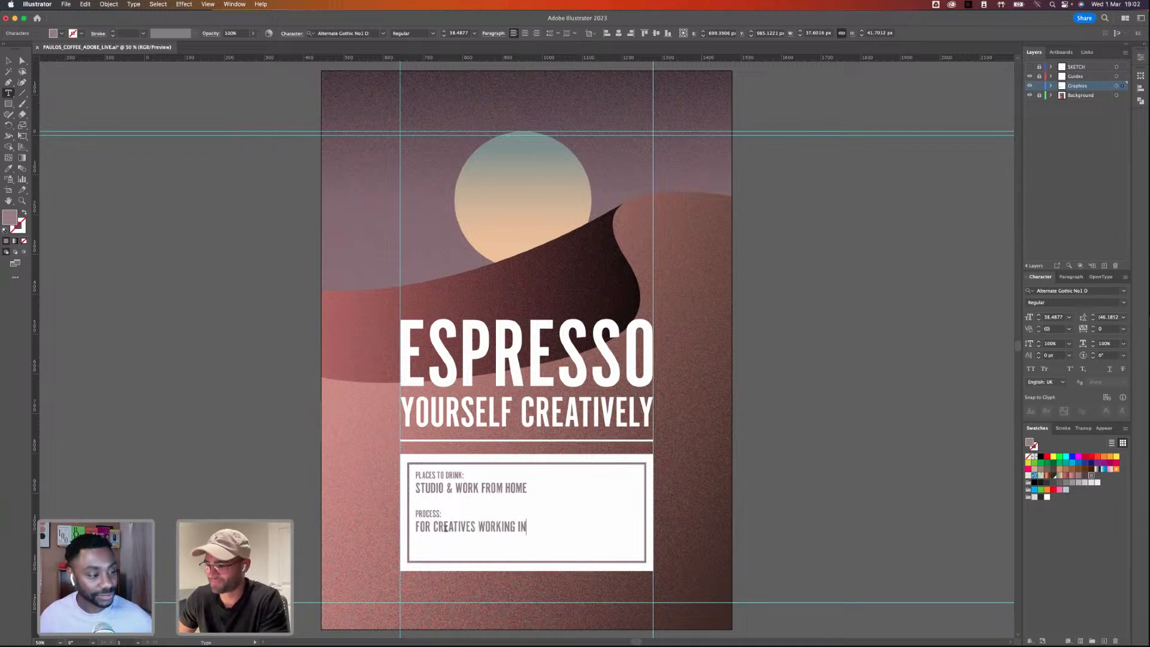
pyautogui.write('ILLUSTRATIR')
pyautogui.press('BackSpace')
pyautogui.press('BackSpace')
pyautogui.write('OR &')
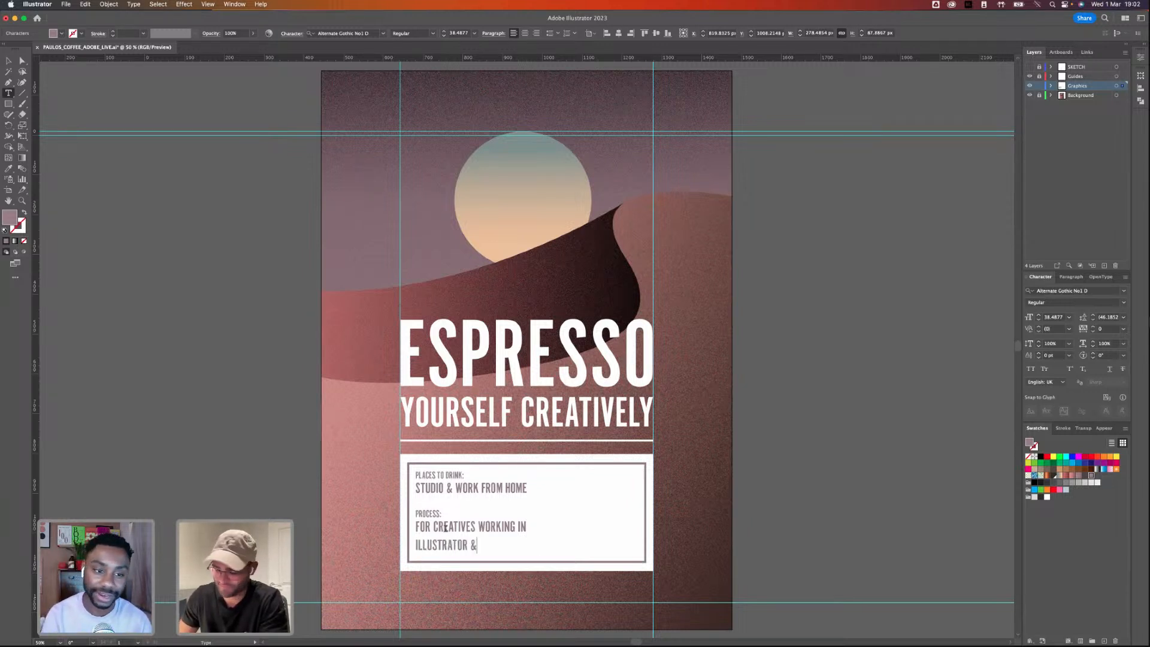
pyautogui.write(' PHOTOSHOP')
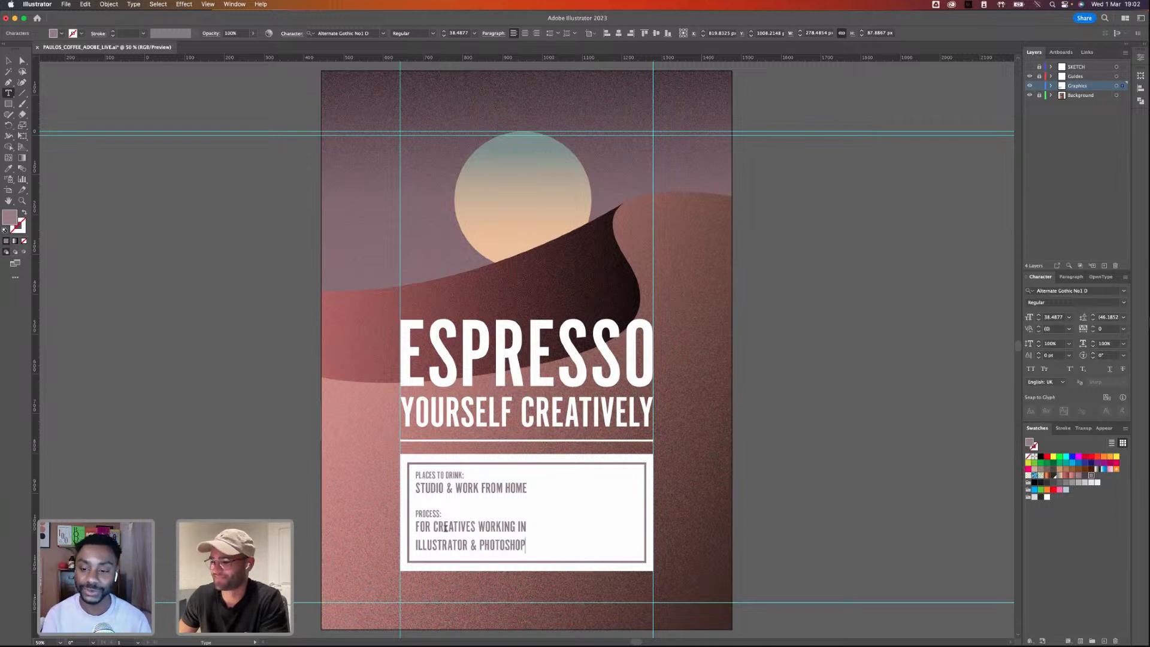
# - Tighten the leading of the two-line PROCESS text so its lines sit closer together
pyautogui.press('Escape')
pyautogui.click(1093, 318)
pyautogui.click(1093, 318)
pyautogui.click(1093, 315)
pyautogui.click(1093, 315)
pyautogui.click(1093, 315)
pyautogui.click(1093, 316)
pyautogui.click(1093, 315)
pyautogui.click(1093, 315)
pyautogui.click(980, 328)
# - Move the PLACES TO DRINK and PROCESS text blocks together slightly down inside the white box
pyautogui.click(456, 528)
pyautogui.keyDown('shift'); pyautogui.click(456, 488); pyautogui.keyUp('shift')
pyautogui.moveTo(450, 483); pyautogui.dragTo(451, 482)
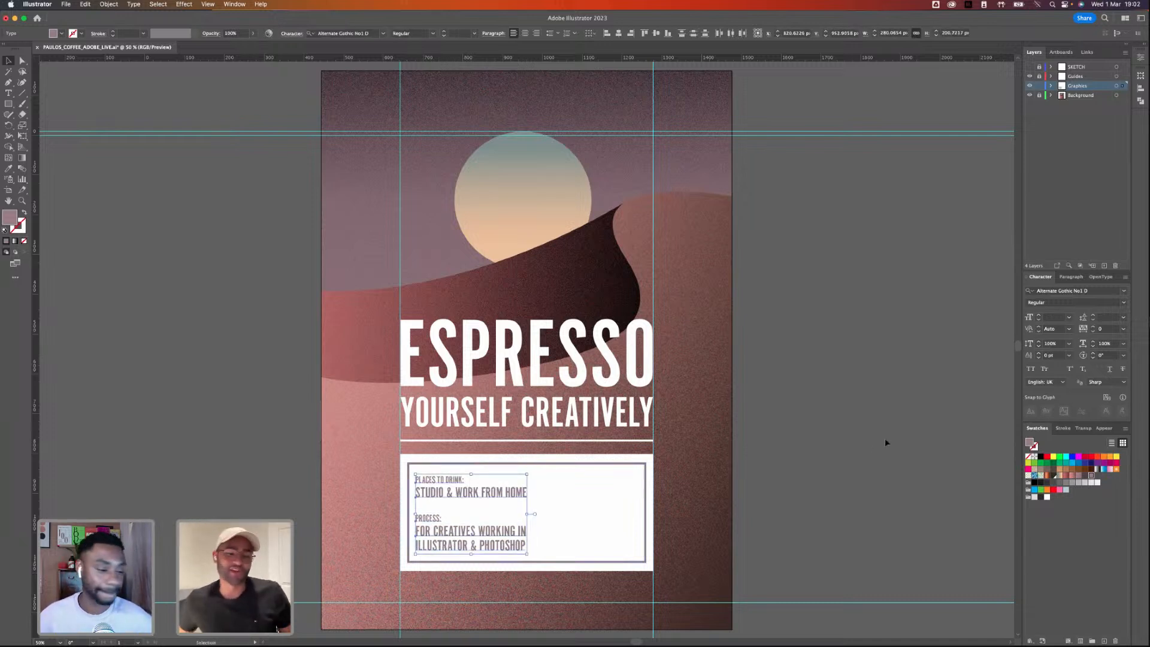
pyautogui.click(885, 439)
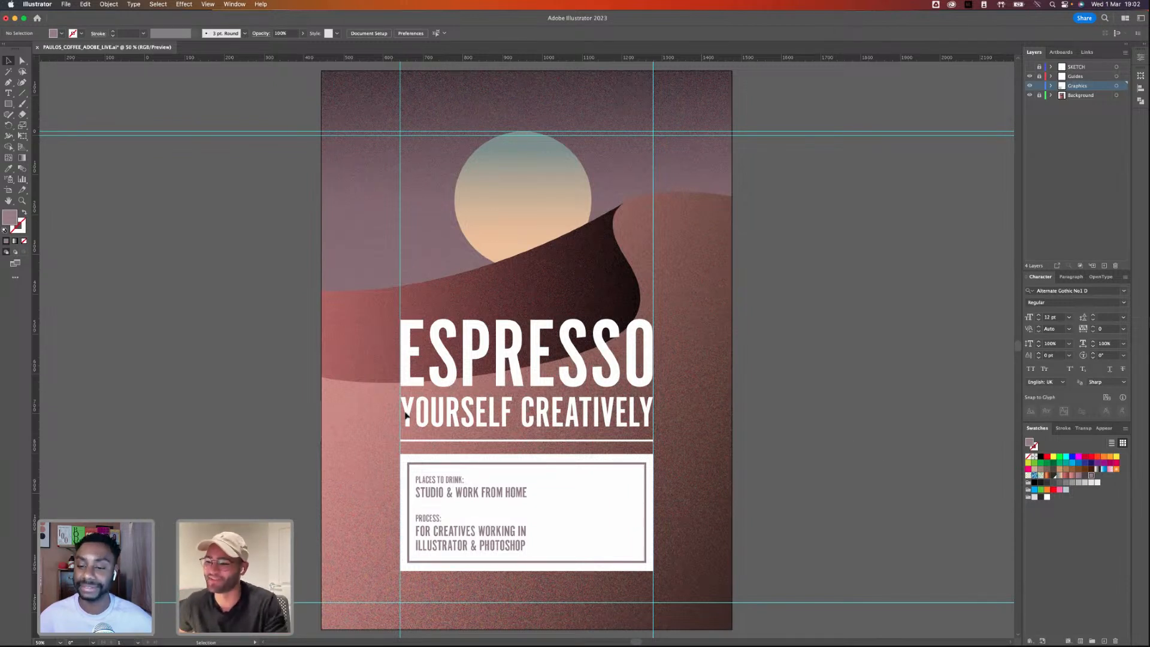
# - Copy the white divider line to between the two text blocks in the box and recolour its stroke mauve like the text
pyautogui.moveTo(547, 441); pyautogui.dragTo(563, 511)
pyautogui.click(1091, 476)
pyautogui.click(1091, 475)
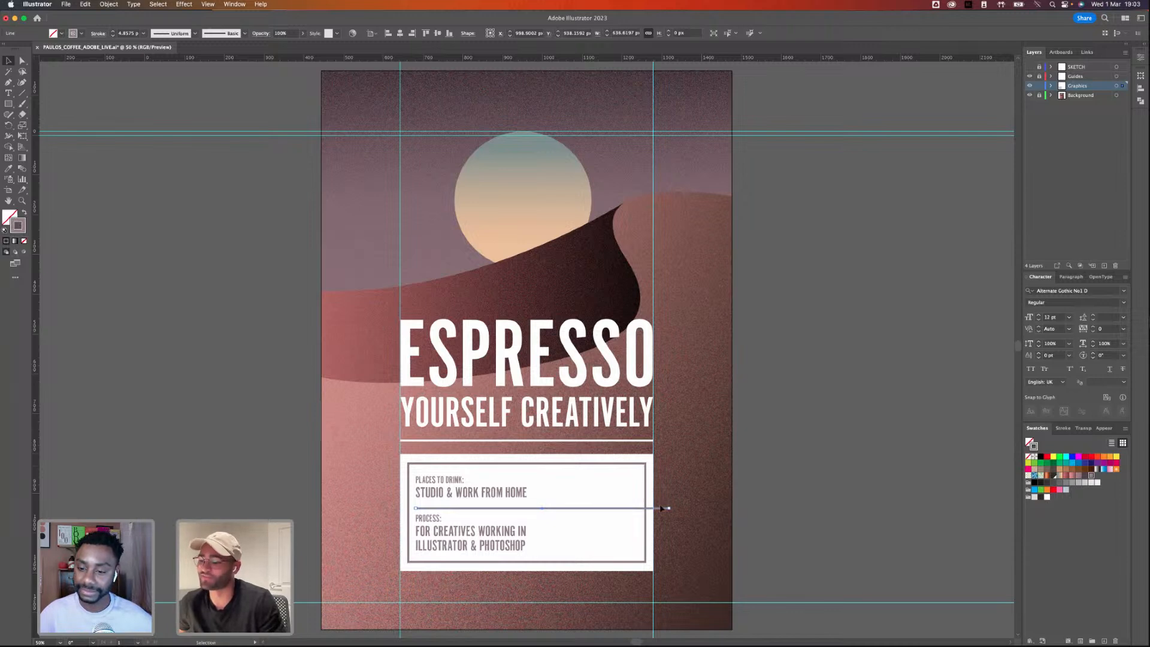
# - Shorten the copied divider to the width of the text blocks and nudge it up to centre it between them
pyautogui.click(844, 447)
pyautogui.press('a')
pyautogui.moveTo(670, 508); pyautogui.dragTo(528, 508)
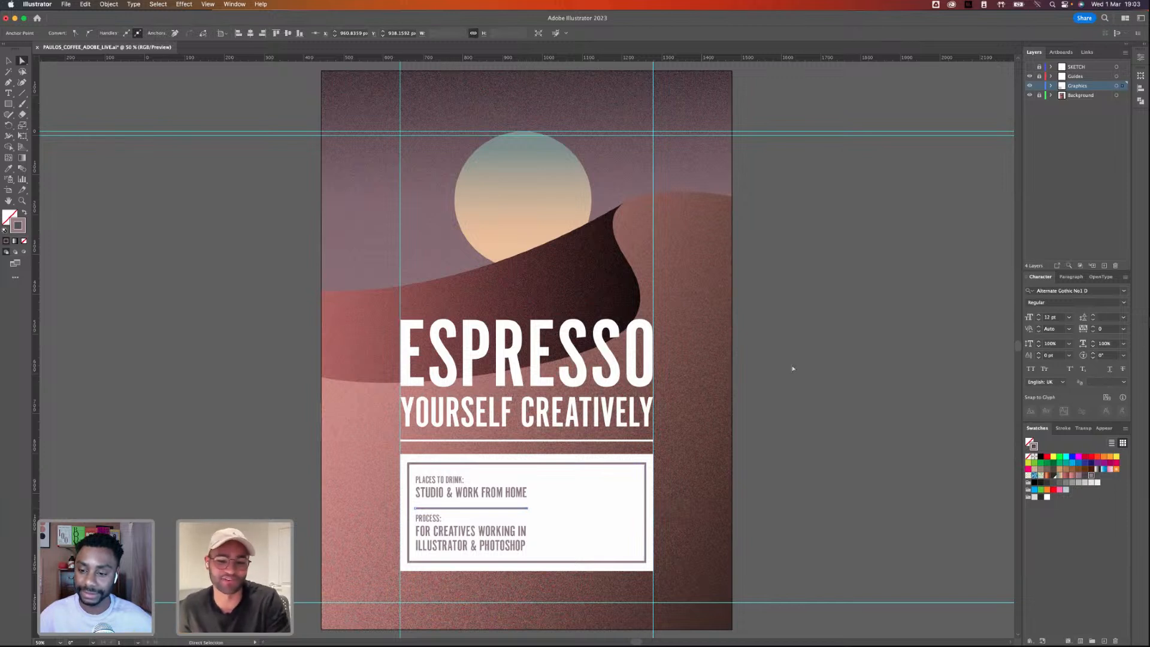
pyautogui.click(8, 60)
pyautogui.click(259, 457)
pyautogui.click(452, 509)
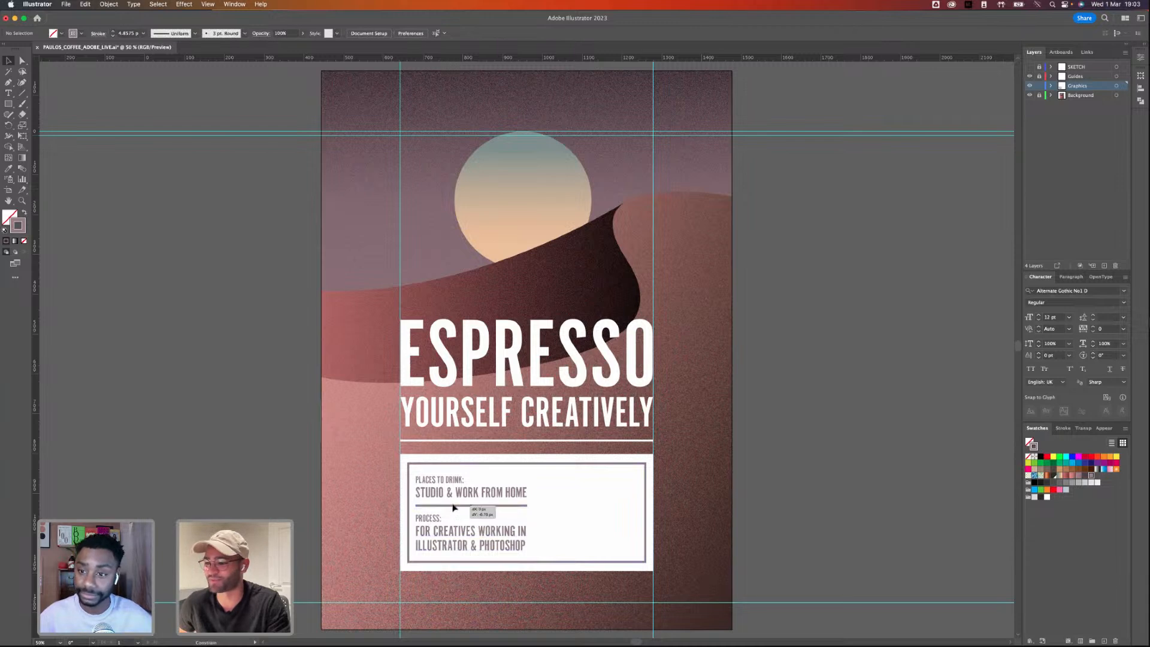
pyautogui.click(793, 437)
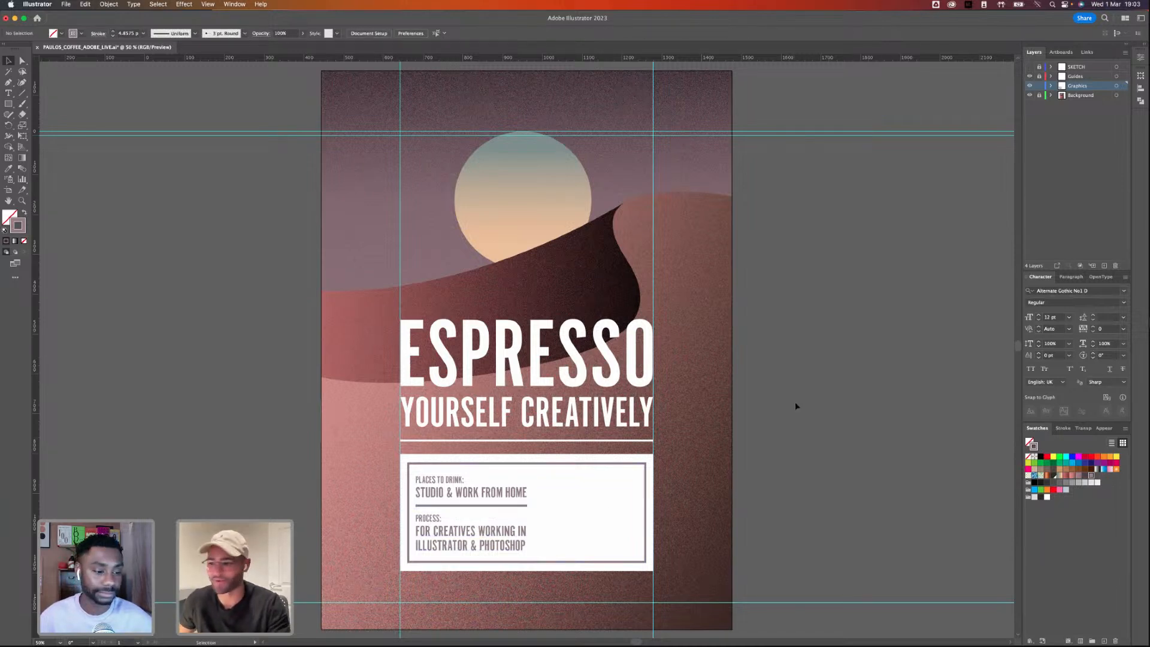
# - Make a vertical copy of the short divider and place it just beyond the right end of the text blocks
pyautogui.scroll(2, 575, 534)
pyautogui.scroll(-2, 515, 599)
pyautogui.scroll(-1, 652, 446)
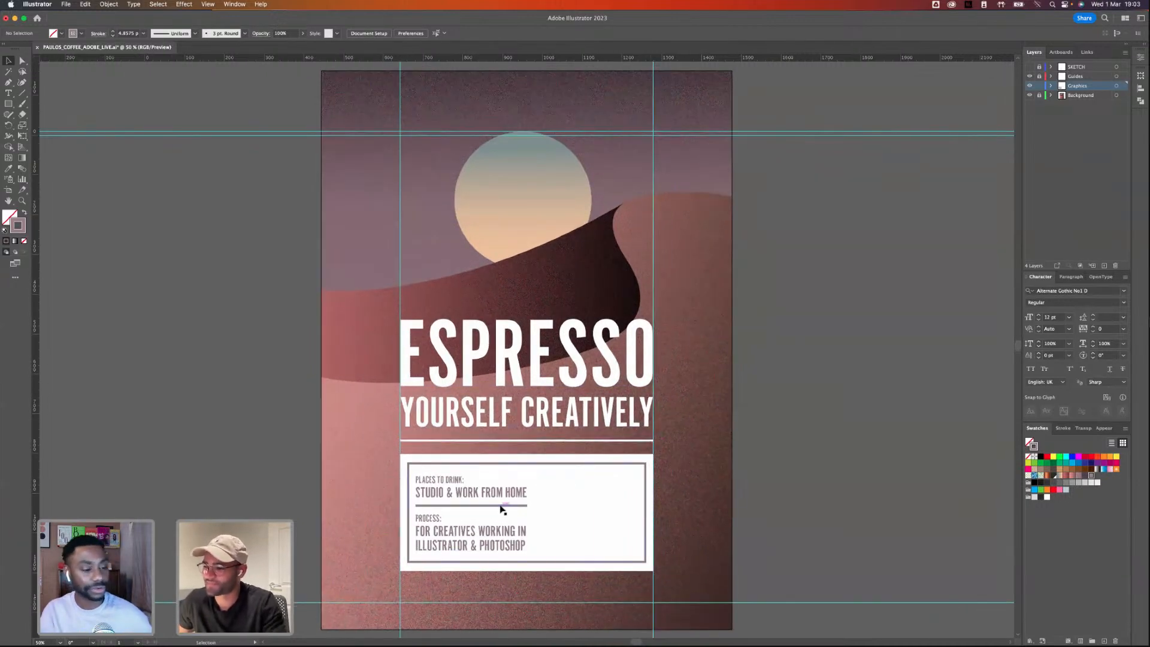
pyautogui.moveTo(500, 505); pyautogui.dragTo(534, 490)
pyautogui.moveTo(534, 445); pyautogui.dragTo(534, 472)
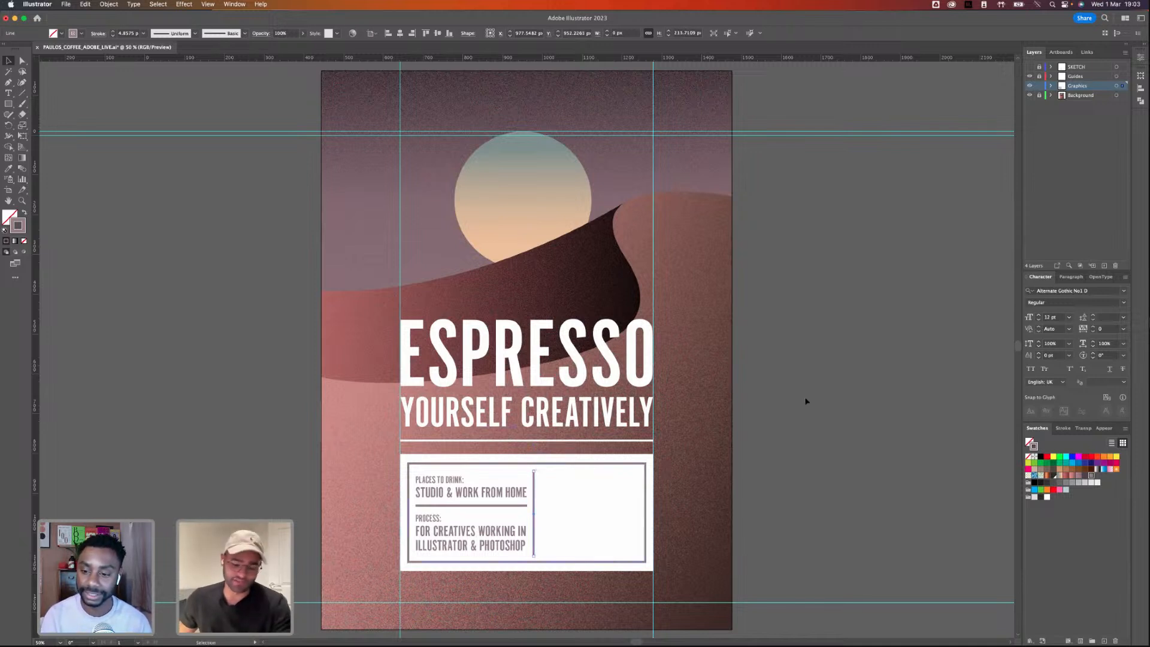
pyautogui.click(829, 393)
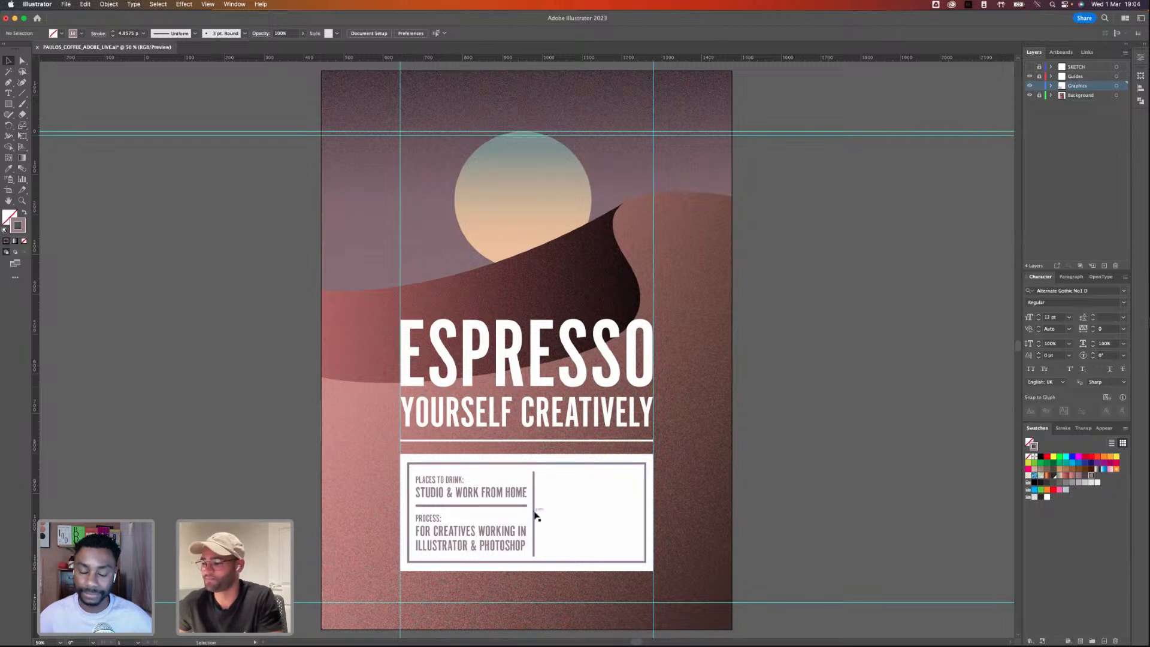
pyautogui.moveTo(533, 514); pyautogui.dragTo(539, 514)
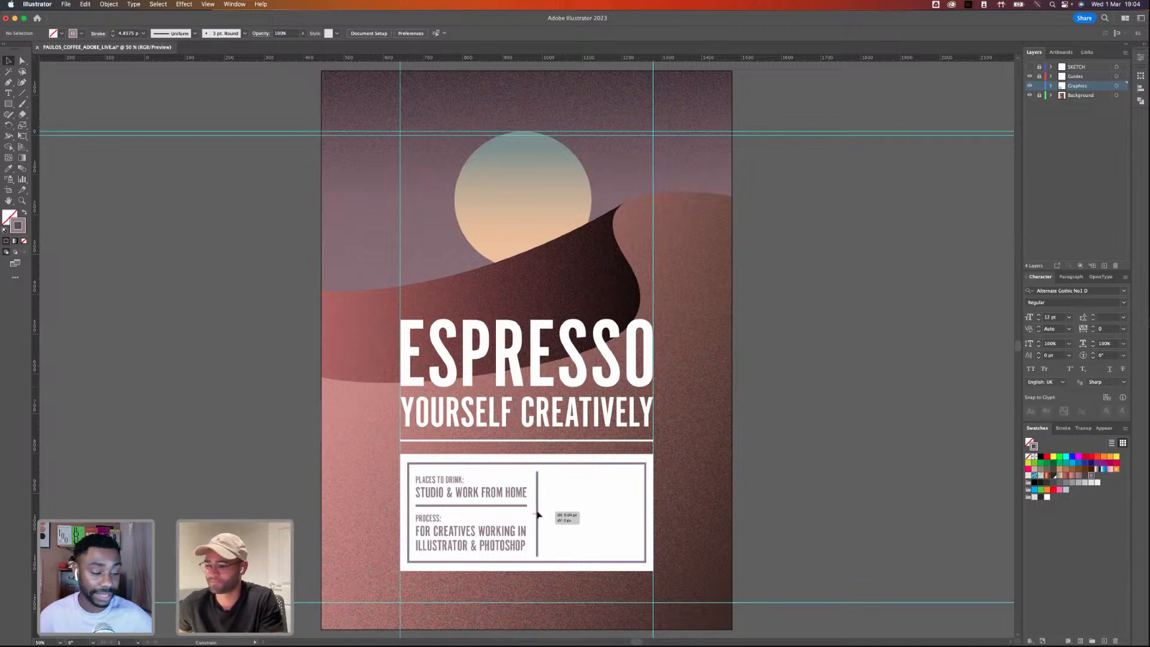
# - Copy the PLACES TO DRINK text pair to the right of the vertical divider and reword it as STRENGTH and MONDAY MORNINGS
pyautogui.moveTo(437, 487); pyautogui.dragTo(563, 491)
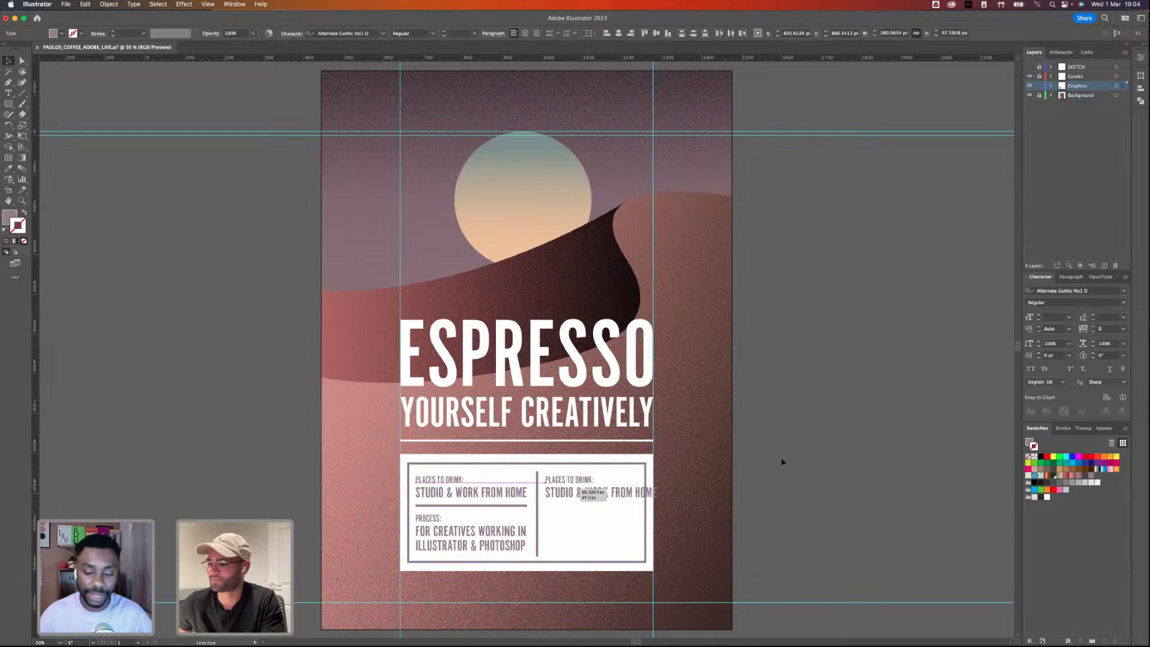
pyautogui.tripleClick(561, 480)
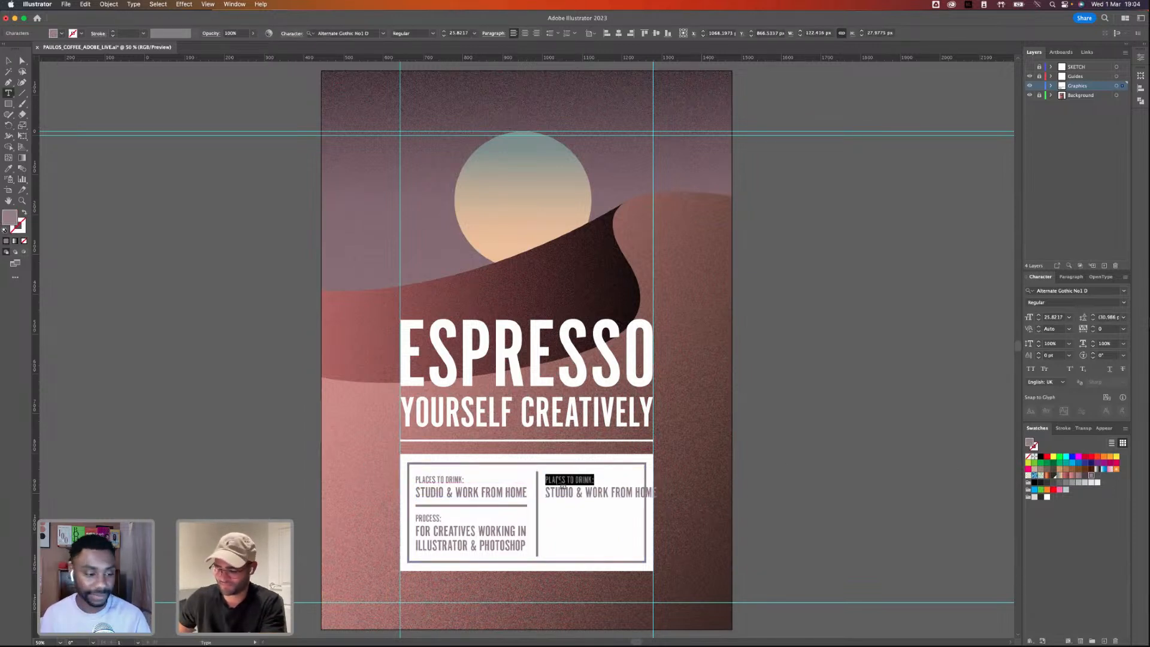
pyautogui.write('STRENGTH')
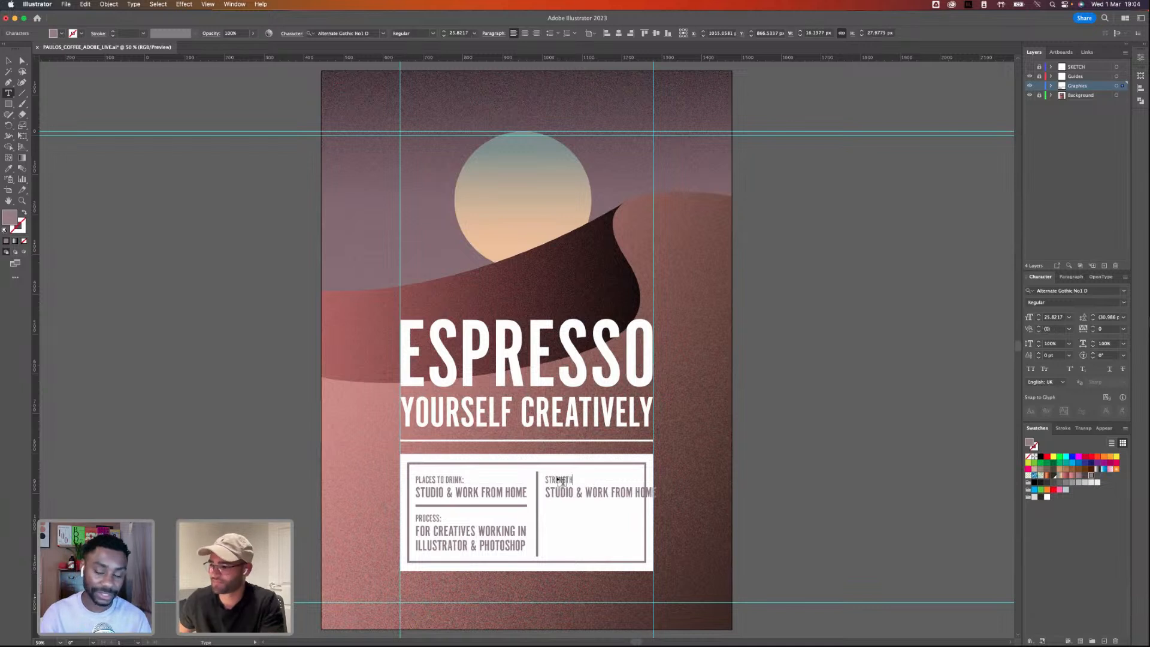
pyautogui.tripleClick(599, 493)
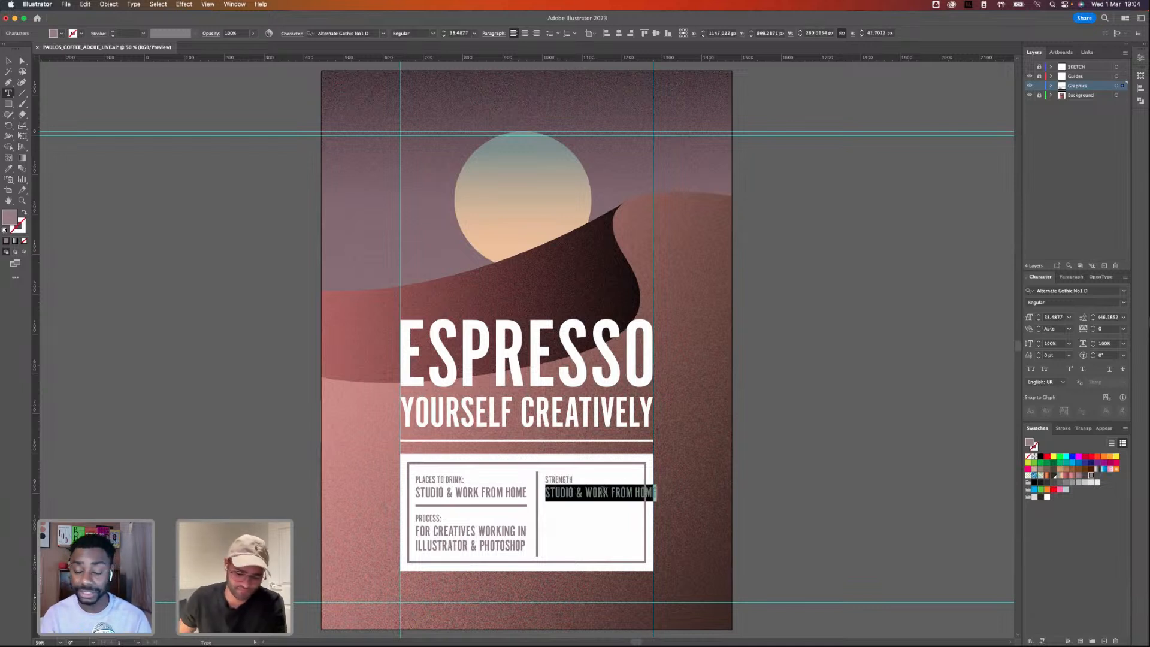
pyautogui.write('MONDAY M')
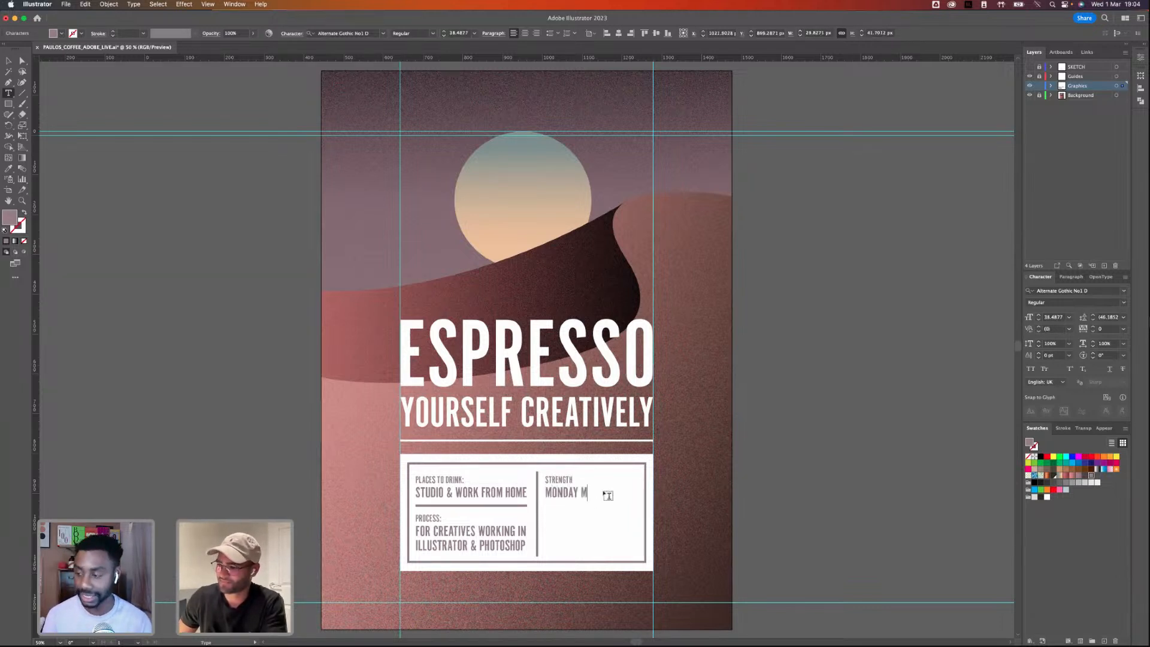
pyautogui.write('ORNINGS')
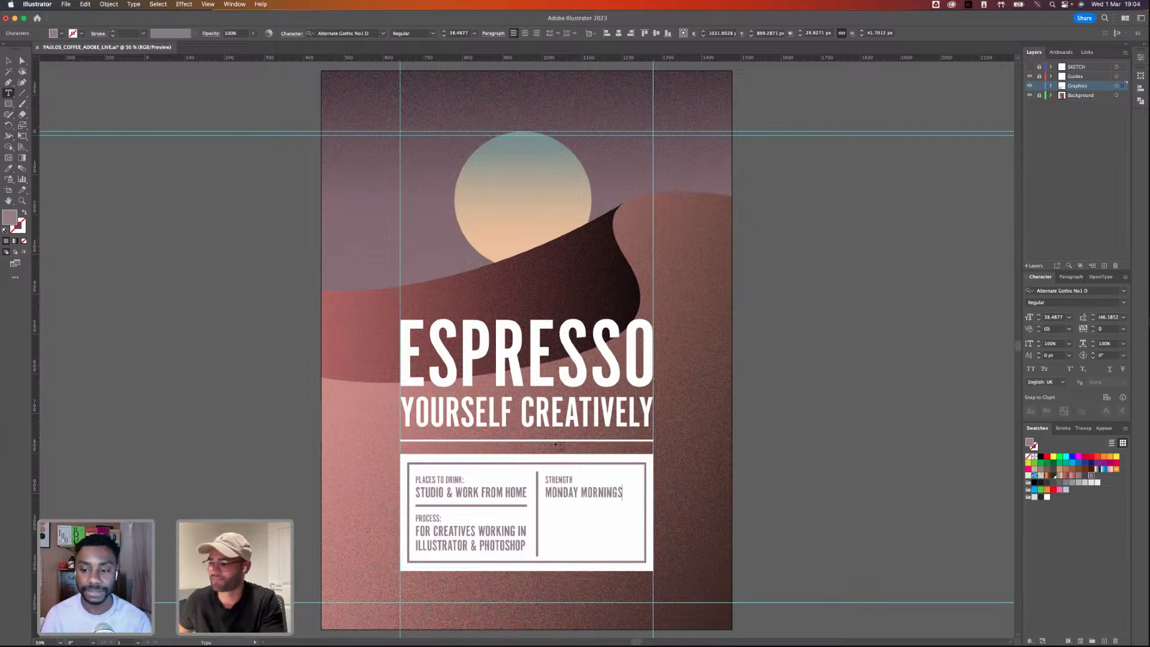
pyautogui.press('Escape')
pyautogui.click(111, 229)
# - Duplicate the MONDAY MORNINGS line three times below itself and distribute all four lines evenly in the vertical direction
pyautogui.moveTo(604, 496); pyautogui.dragTo(607, 543)
pyautogui.press('super+d')
pyautogui.press('super+d')
pyautogui.keyDown('shift'); pyautogui.click(598, 512); pyautogui.keyUp('shift')
pyautogui.keyDown('shift'); pyautogui.click(608, 493); pyautogui.keyUp('shift')
pyautogui.keyDown('shift'); pyautogui.click(604, 532); pyautogui.keyUp('shift')
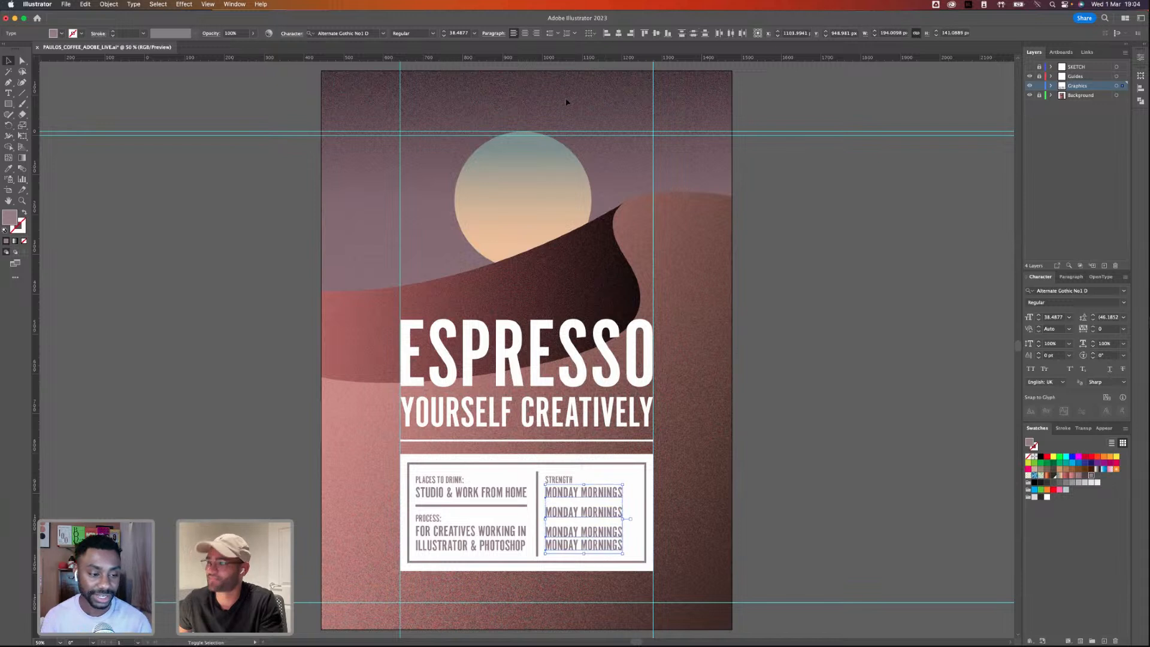
pyautogui.click(693, 34)
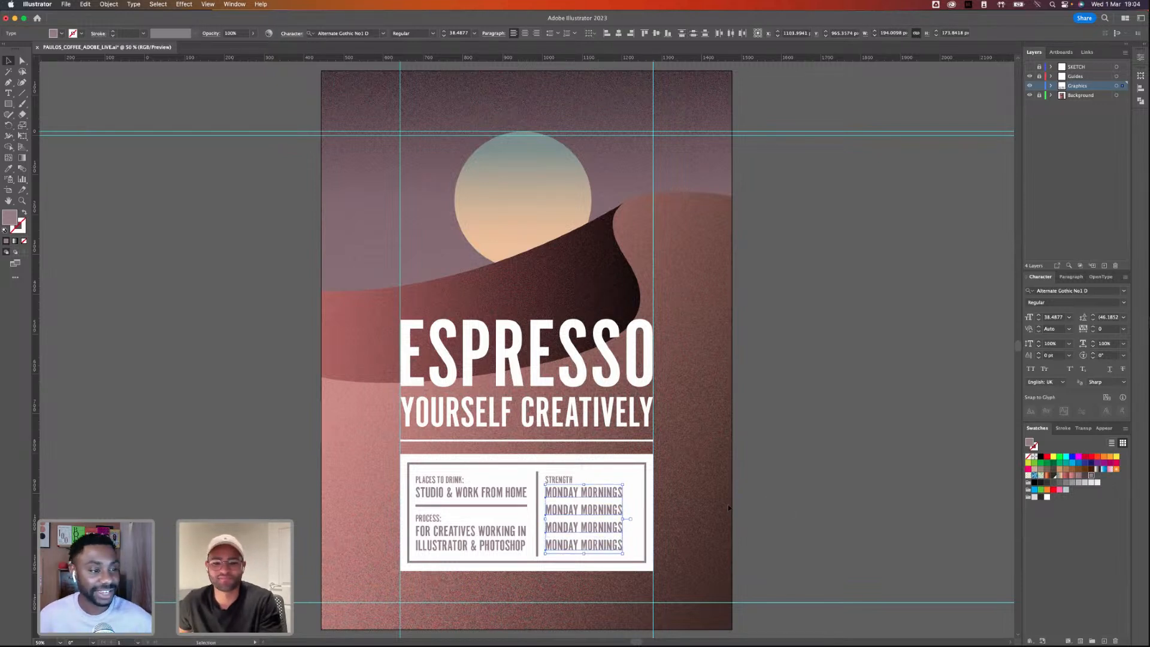
pyautogui.click(781, 426)
# - Replace the three copied MONDAY MORNINGS lines with GOING INTO A BRIEFING, QUICK PICK ME UP and DEADLINE DAY
pyautogui.press('t')
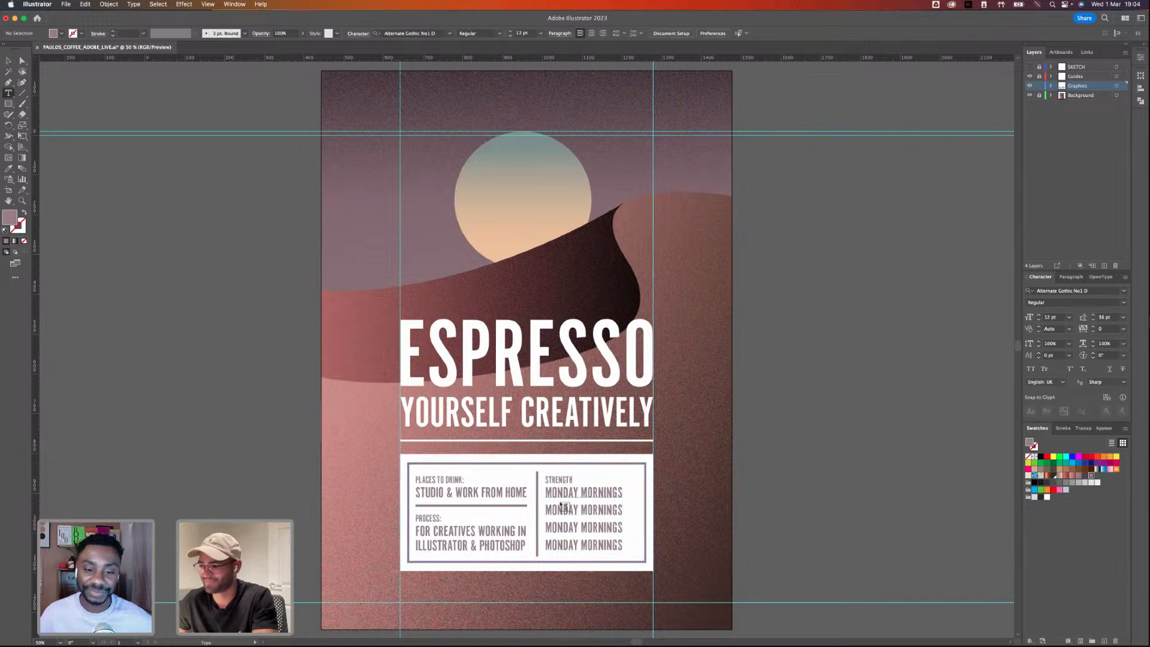
pyautogui.tripleClick(584, 510)
pyautogui.write('GOI')
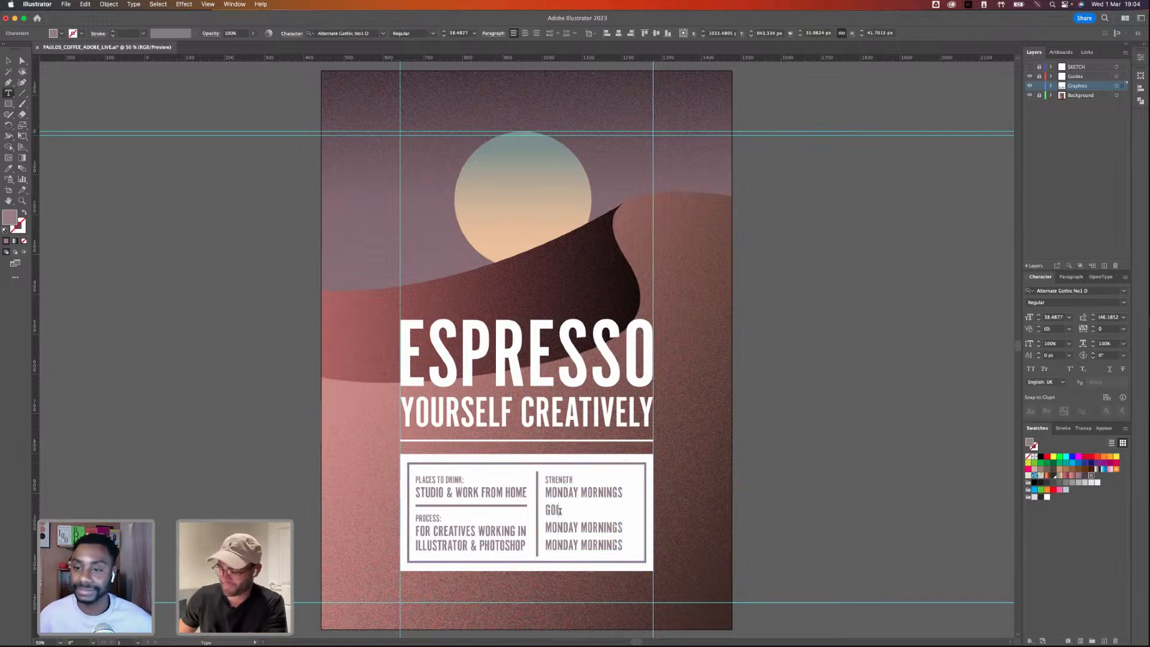
pyautogui.write('NG INTO A BRIEFING')
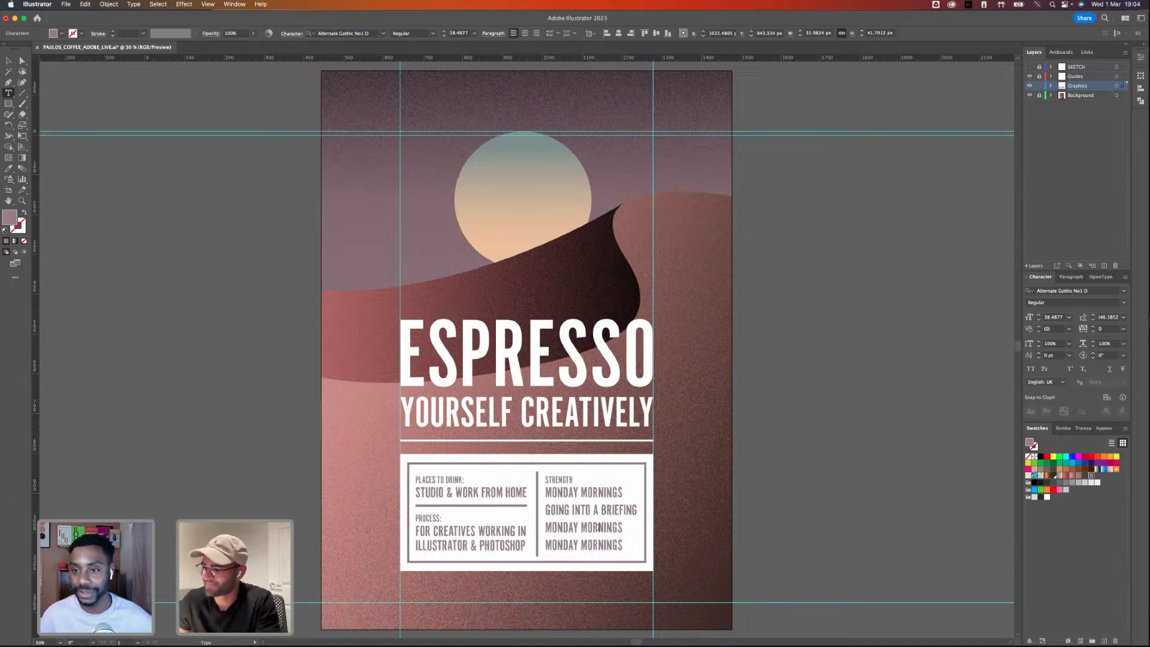
pyautogui.tripleClick(584, 527)
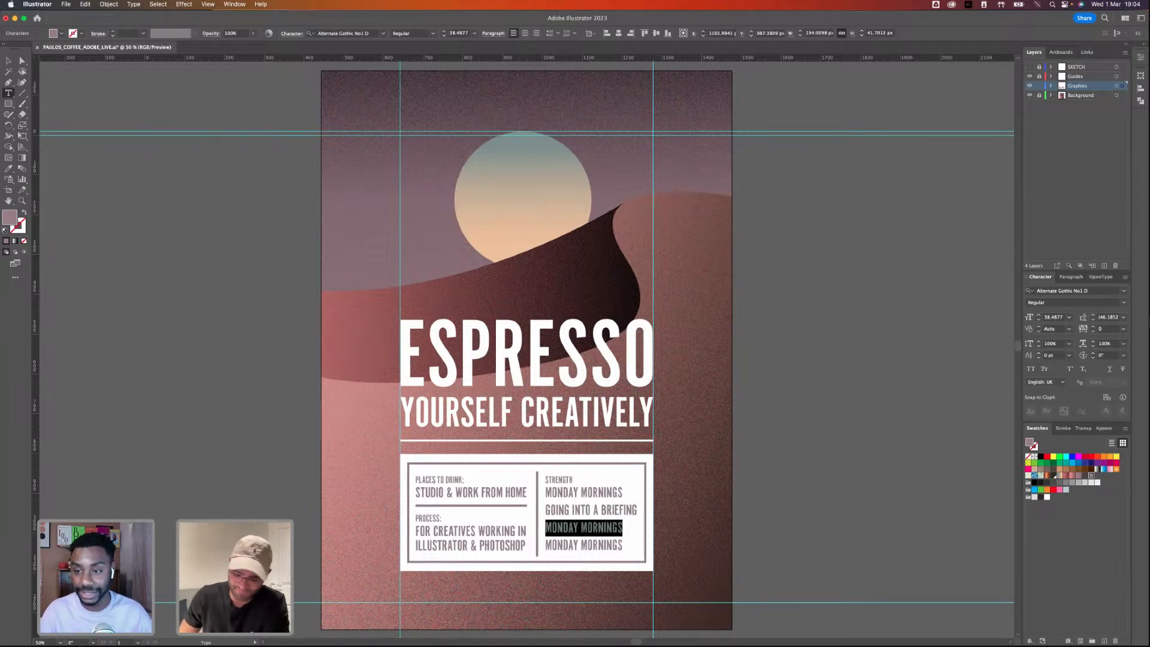
pyautogui.write('QUICK PICK ME UP')
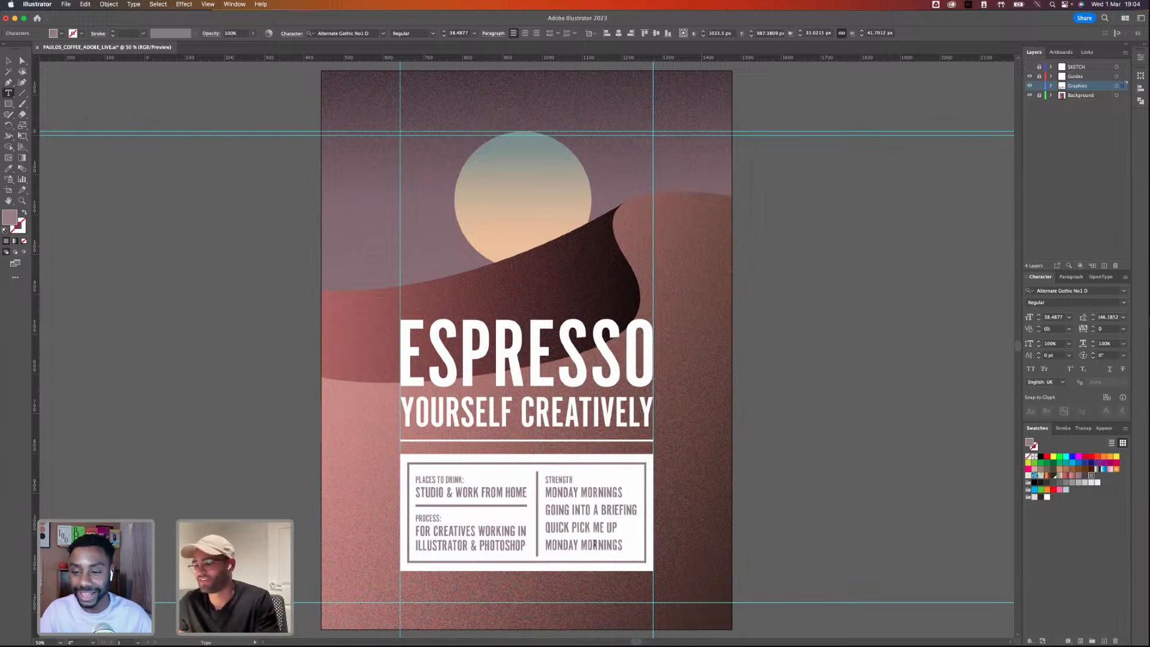
pyautogui.tripleClick(597, 544)
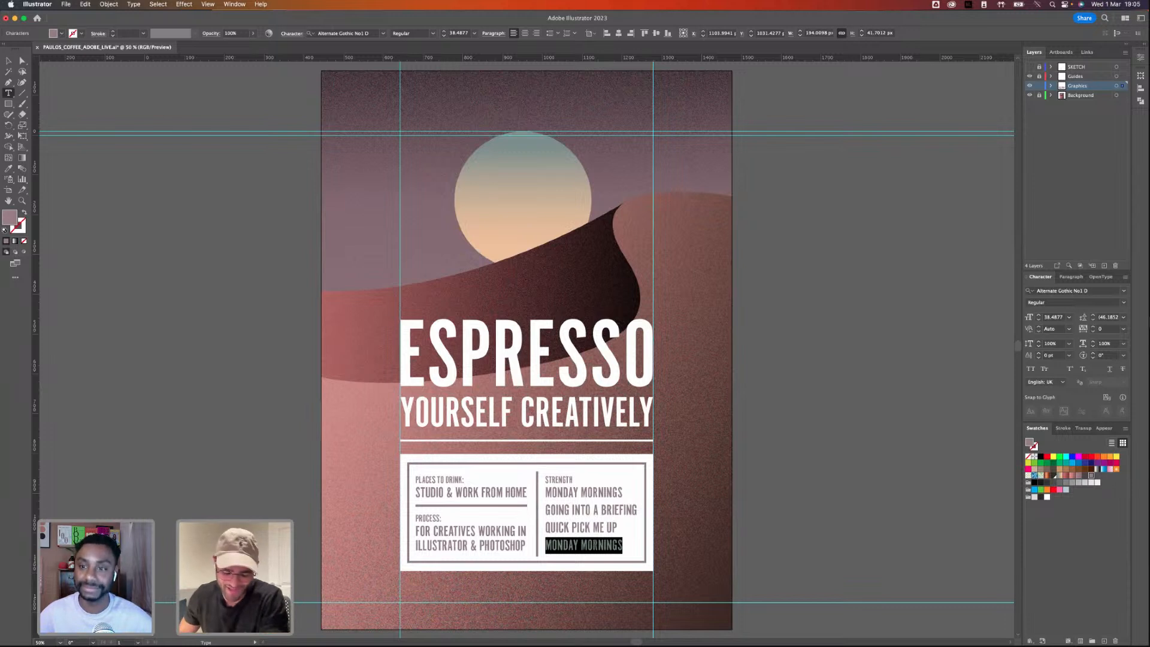
pyautogui.write('DEADLINE')
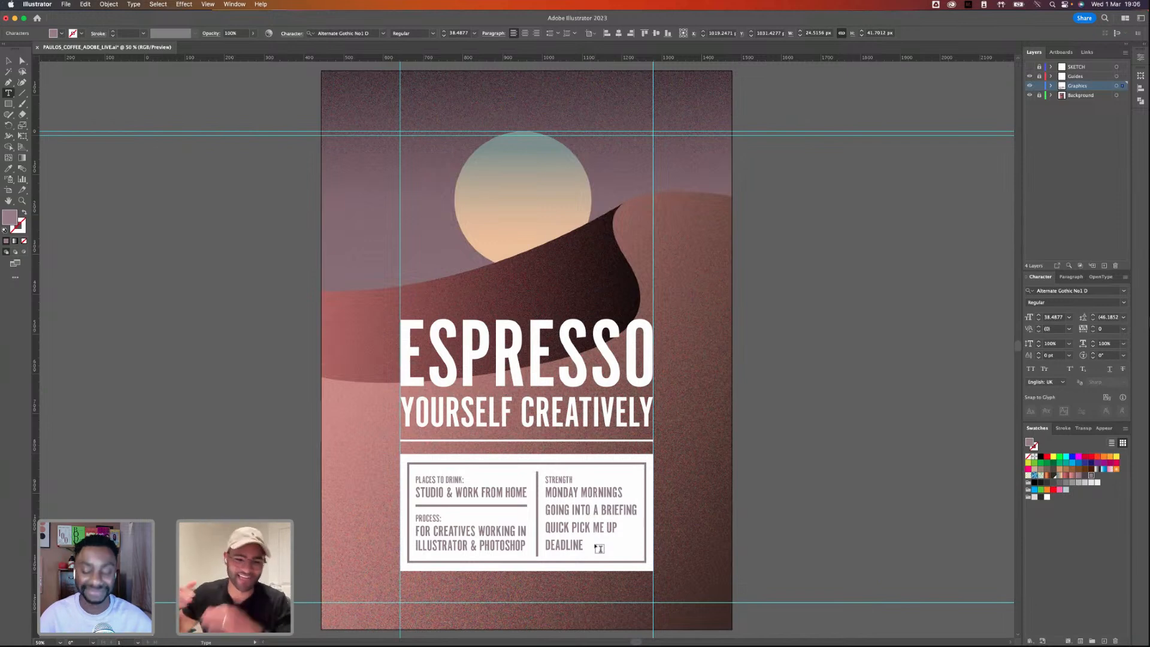
pyautogui.write('DAY')
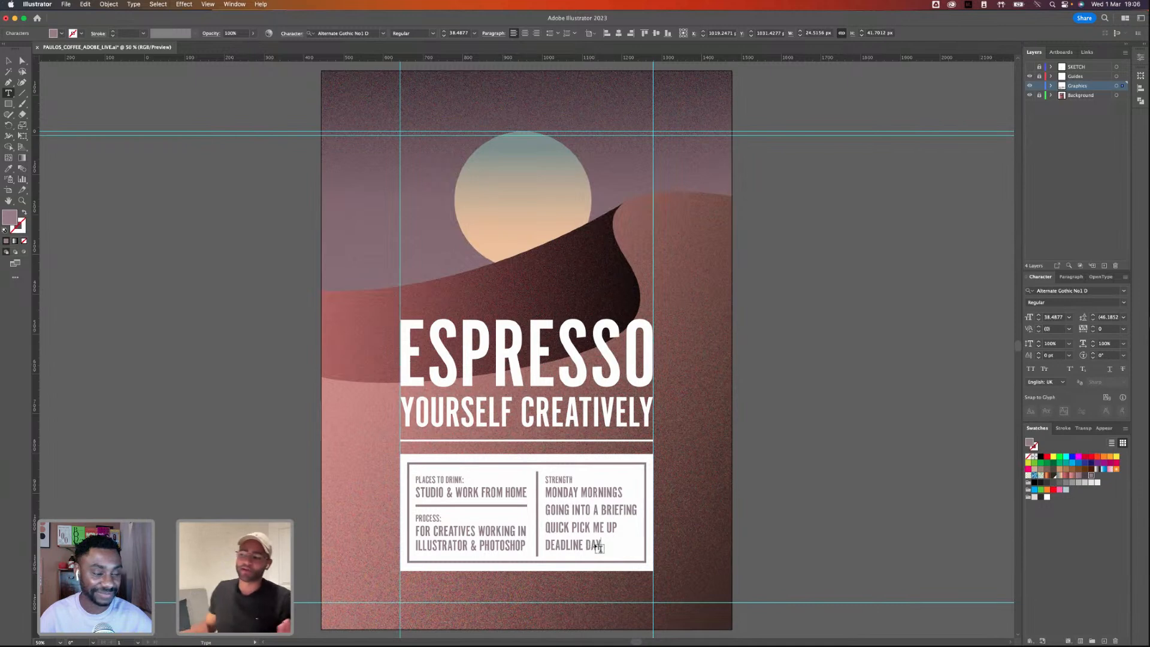
pyautogui.press('Escape')
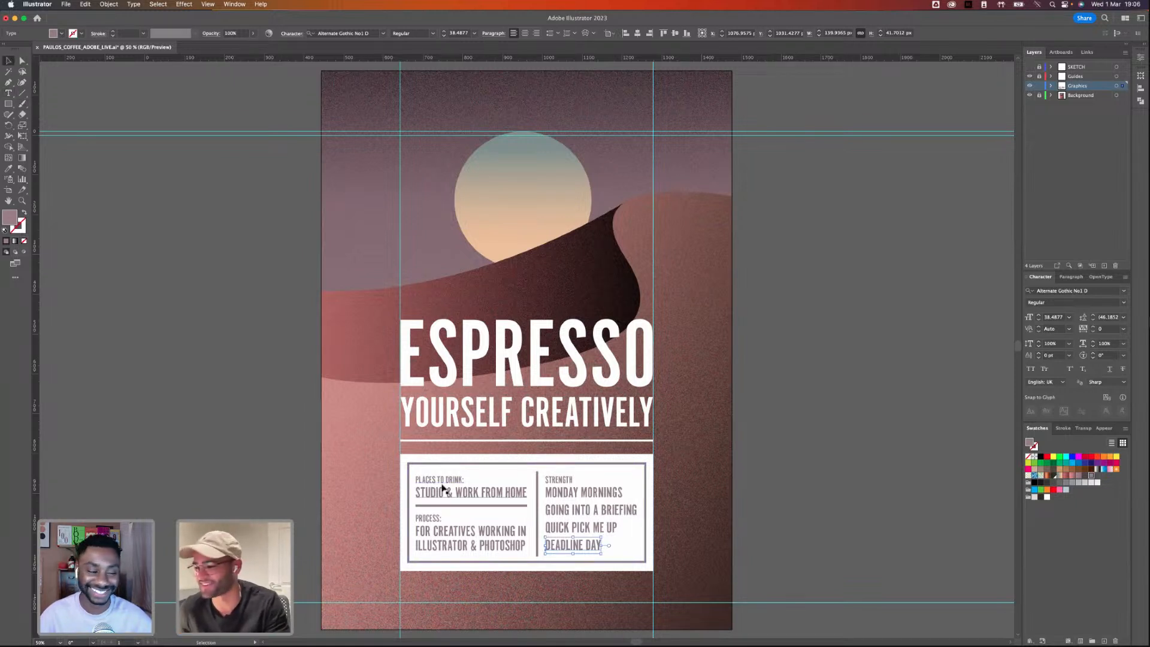
# - Scale all the text and divider lines inside the white box down slightly, keeping them near its lower left
pyautogui.moveTo(390, 453); pyautogui.dragTo(689, 563)
pyautogui.keyDown('shift'); pyautogui.click(652, 510); pyautogui.keyUp('shift')
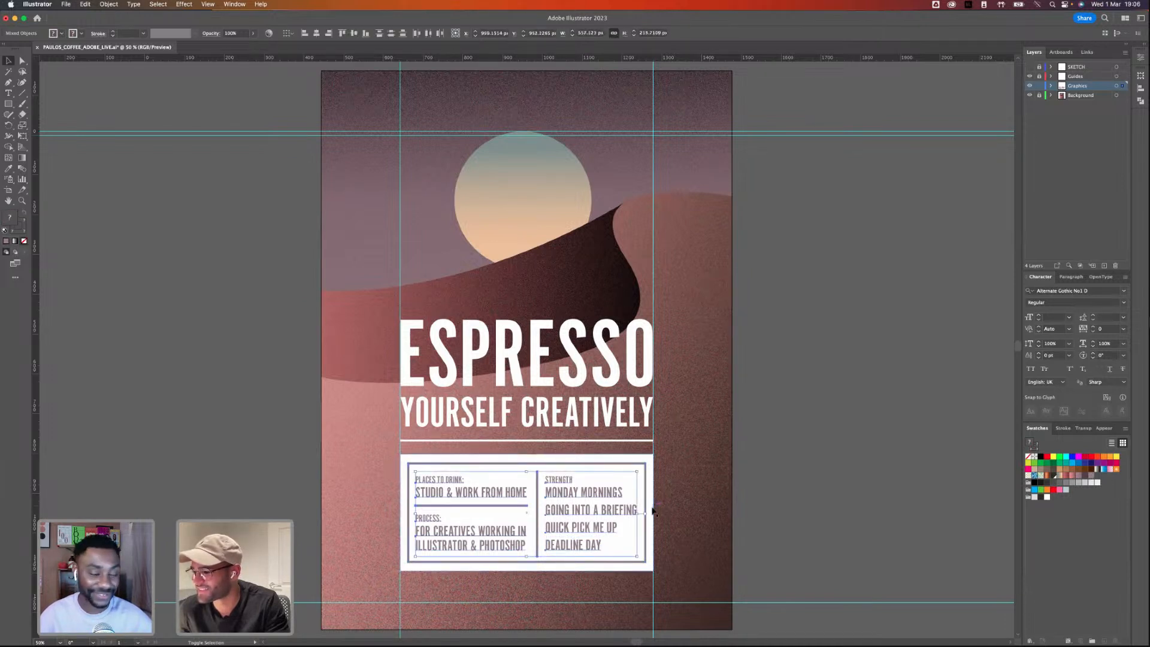
pyautogui.moveTo(638, 514); pyautogui.dragTo(559, 513)
pyautogui.click(662, 467)
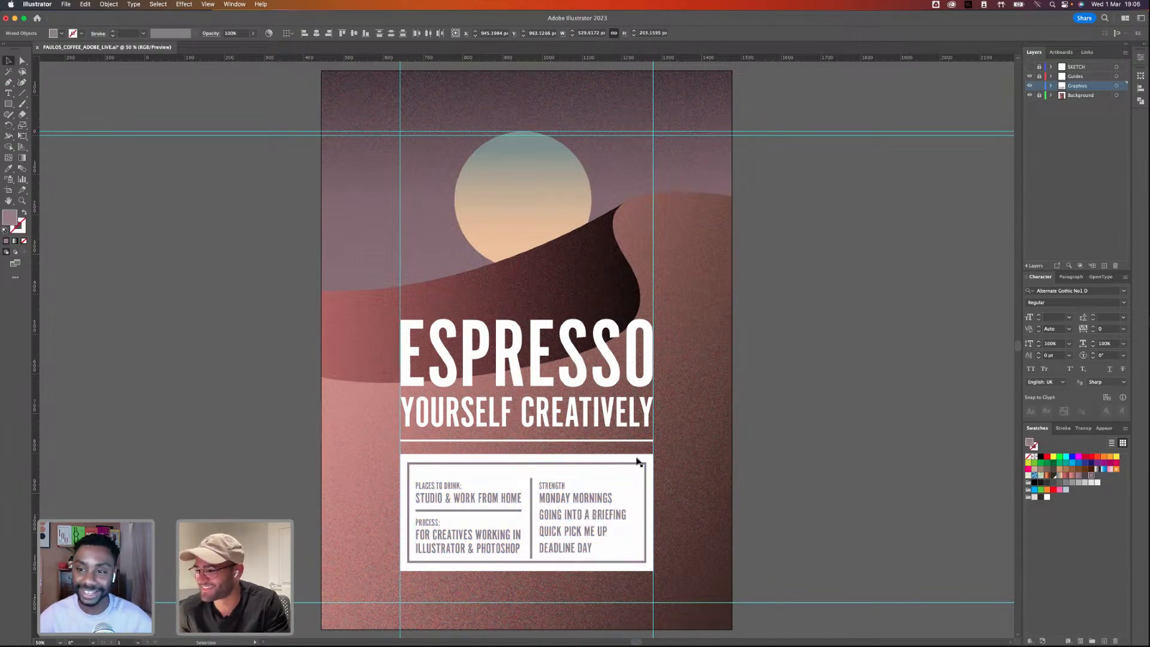
# - Lower the top edges of the white box and its mauve border to reduce the empty space above the text
pyautogui.click(565, 463)
pyautogui.moveTo(525, 465); pyautogui.dragTo(527, 465)
pyautogui.click(546, 459)
pyautogui.click(818, 443)
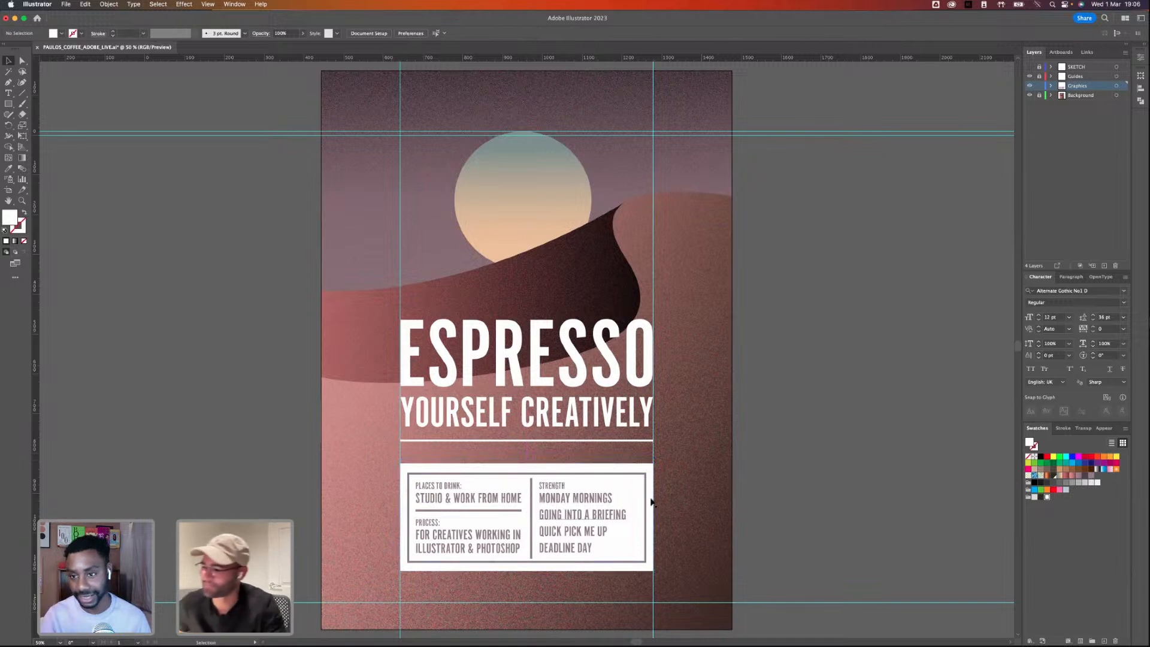
# - Shift the four lines under STRENGTH slightly to the right, leaving the heading in place
pyautogui.click(597, 498)
pyautogui.keyDown('shift'); pyautogui.click(596, 519); pyautogui.keyUp('shift')
pyautogui.keyDown('shift'); pyautogui.click(578, 548); pyautogui.keyUp('shift')
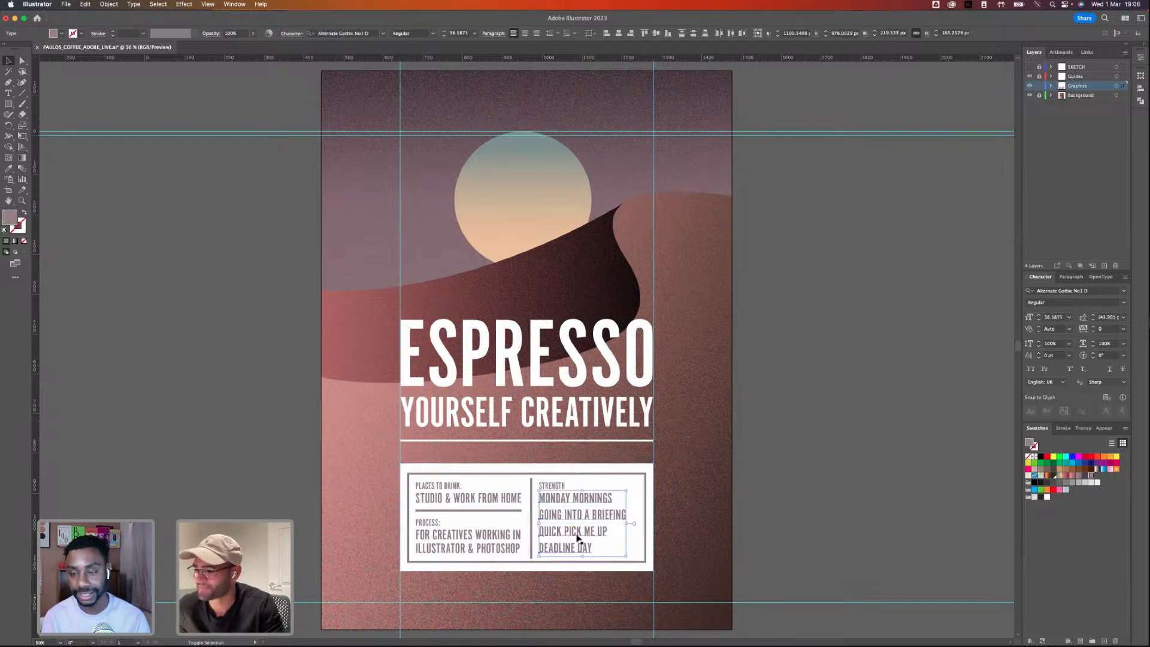
pyautogui.moveTo(576, 531); pyautogui.dragTo(588, 534)
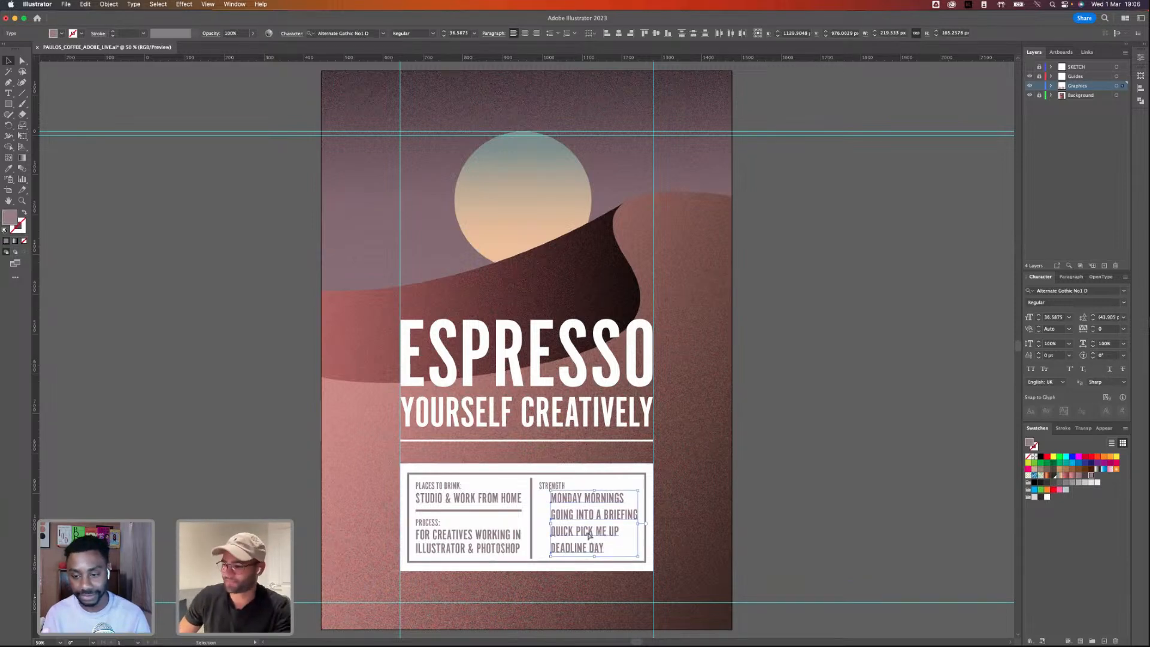
# - Draw an unfilled, mauve-stroked circle about 25 px wide in front of MONDAY MORNINGS
pyautogui.press('super+equal')
pyautogui.press('super+equal')
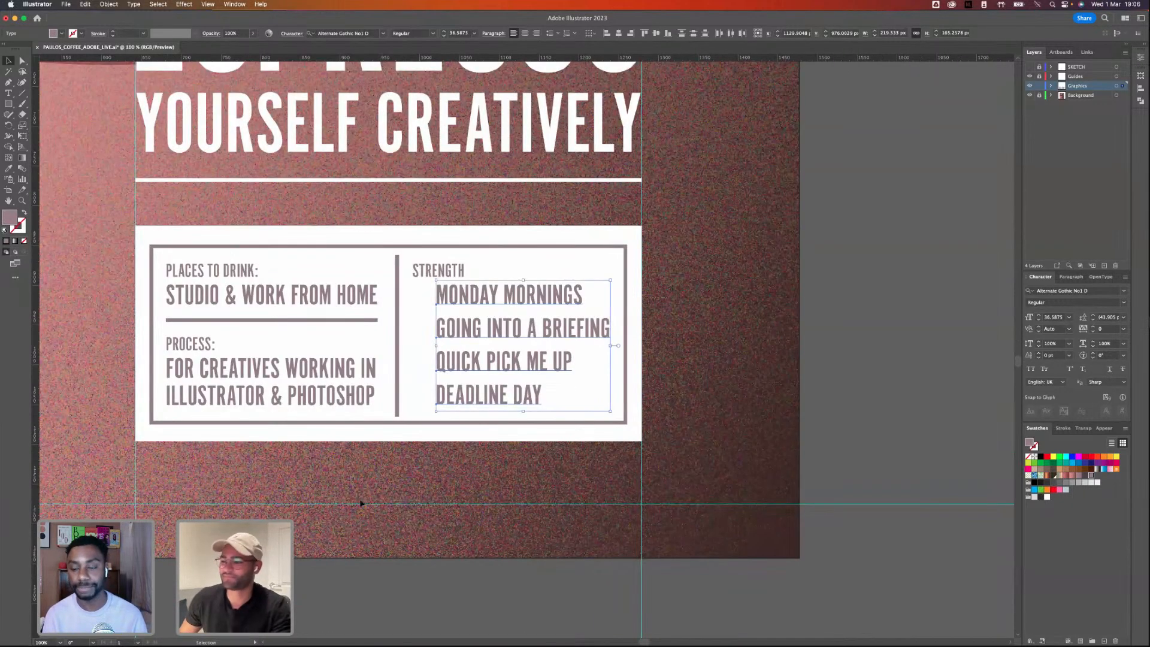
pyautogui.click(397, 589)
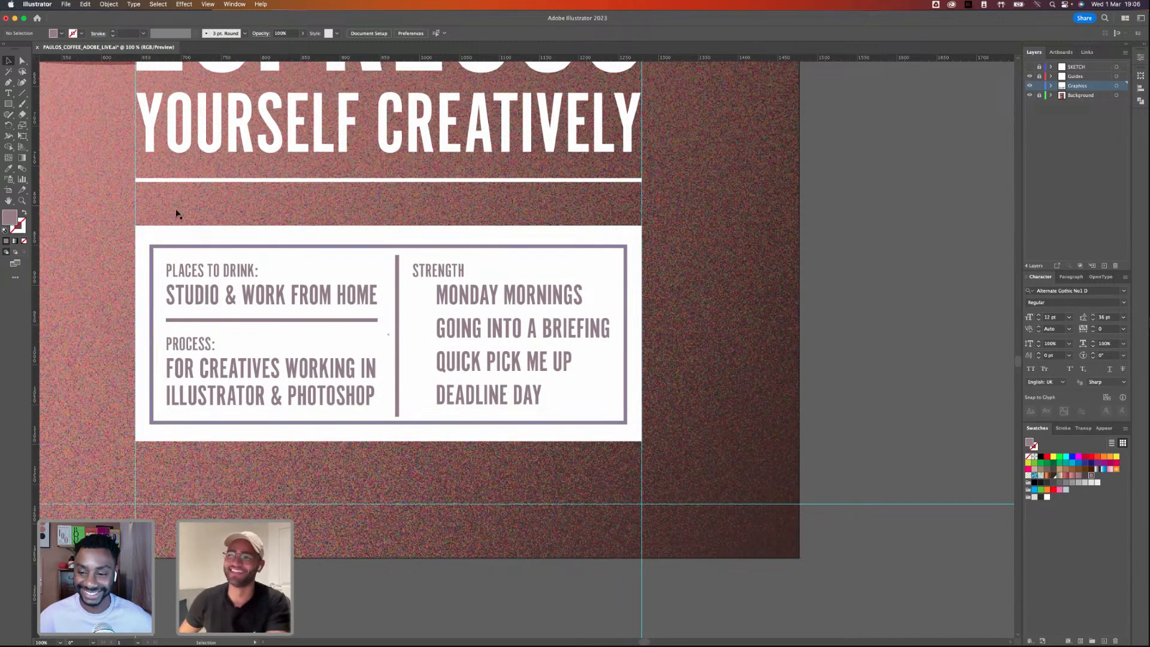
pyautogui.moveTo(8, 103); pyautogui.dragTo(62, 130)
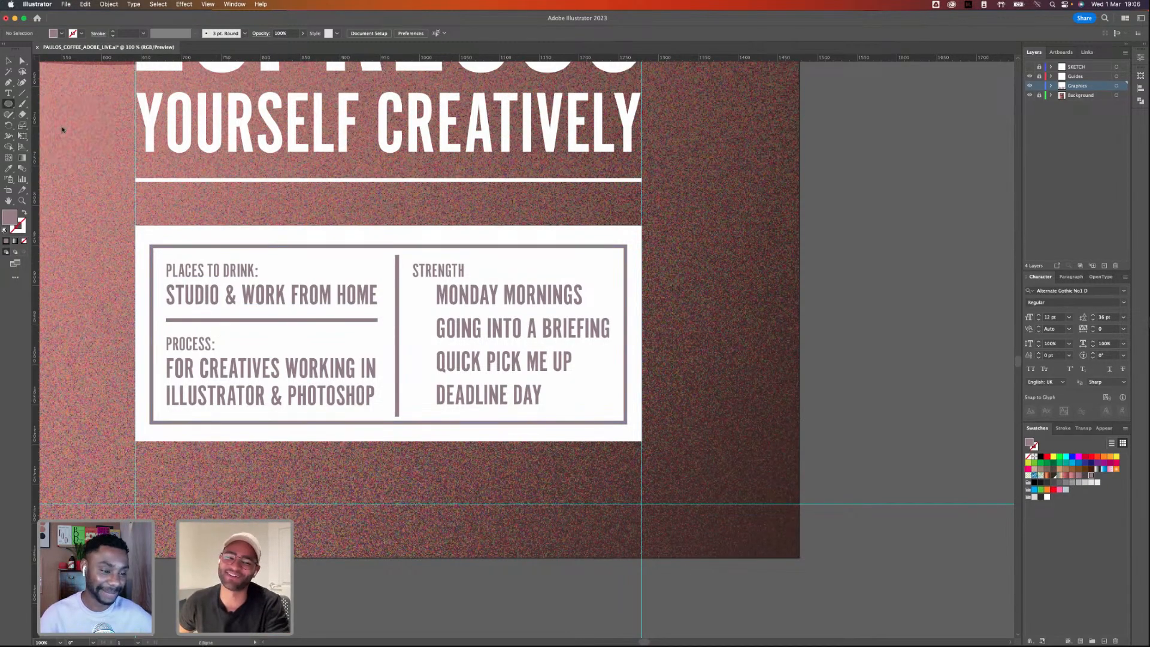
pyautogui.click(24, 213)
pyautogui.moveTo(412, 284); pyautogui.dragTo(432, 304)
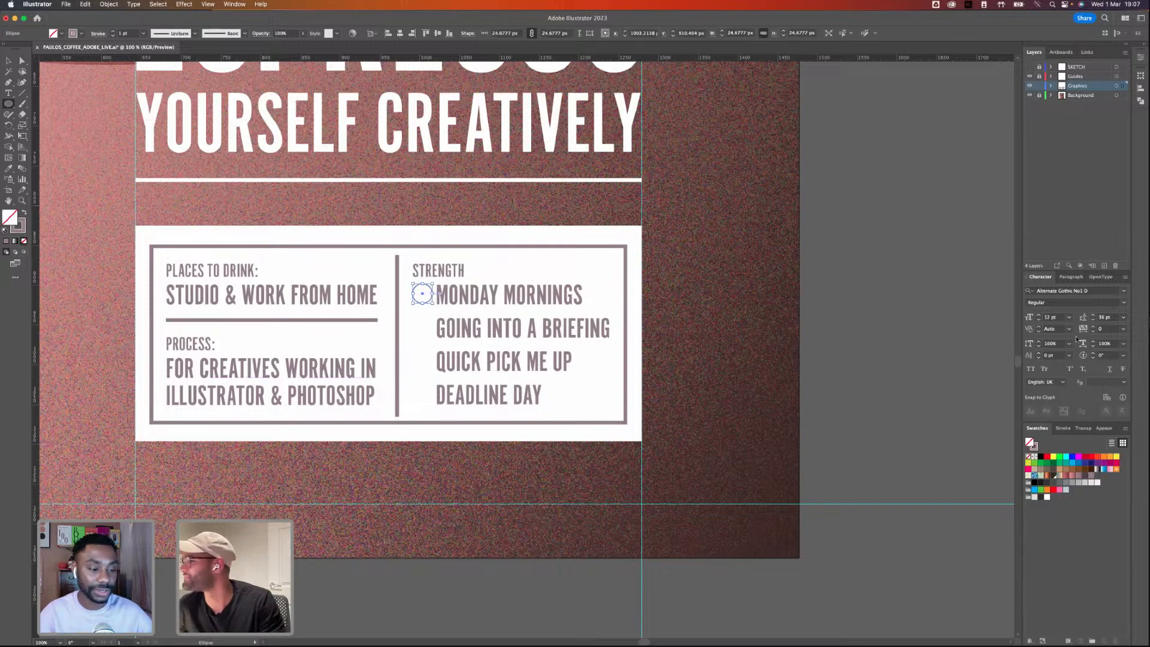
# - Set the stroke weight of the circle beside MONDAY MORNINGS to 2 pt
pyautogui.click(1063, 428)
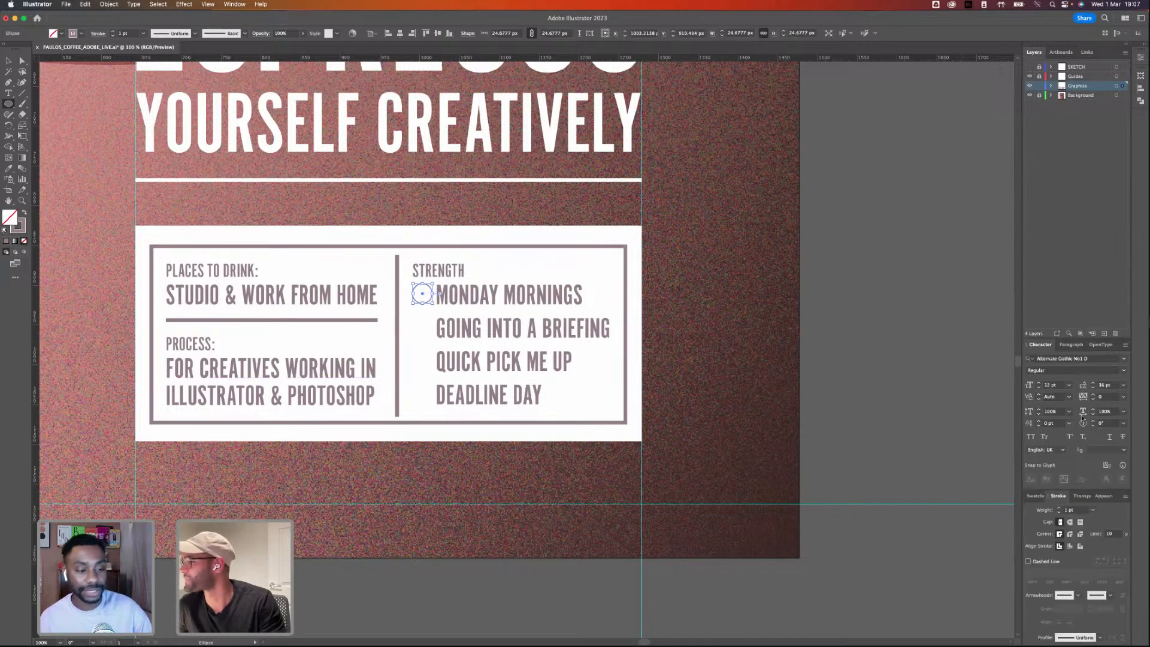
pyautogui.click(1059, 508)
pyautogui.press('v')
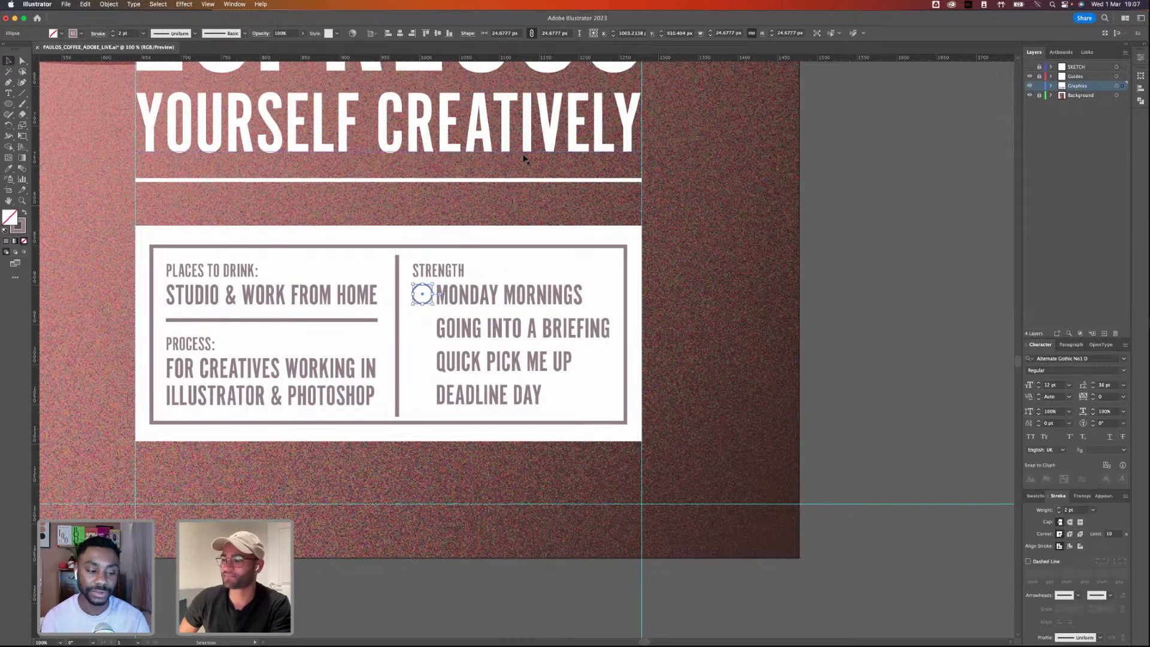
# - Duplicate the circle straight down at equal spacing in front of GOING INTO A BRIEFING, QUICK PICK ME UP and DEADLINE DAY
pyautogui.click(740, 269)
pyautogui.moveTo(419, 303); pyautogui.dragTo(419, 338)
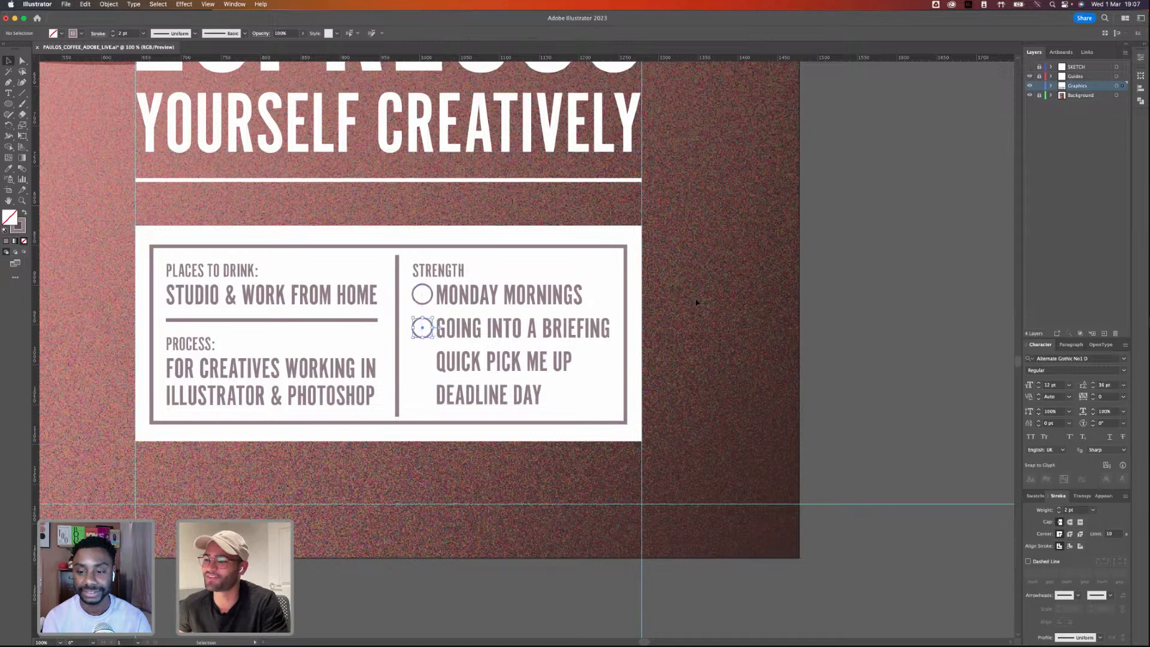
pyautogui.press('super+d')
pyautogui.press('super+d')
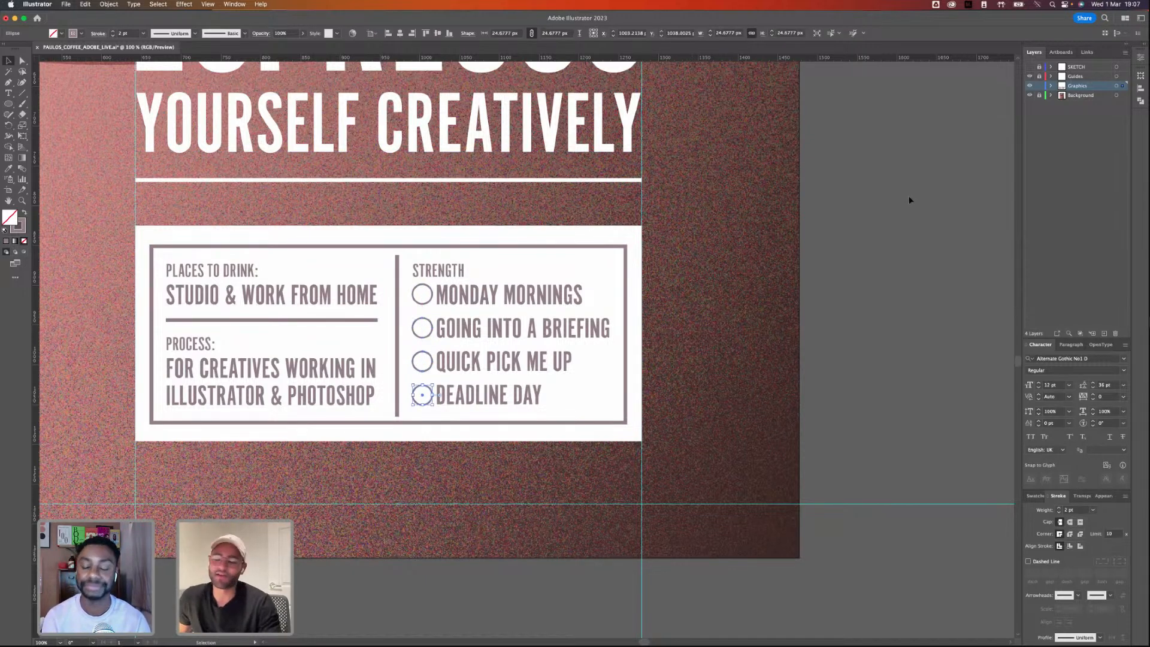
pyautogui.click(833, 303)
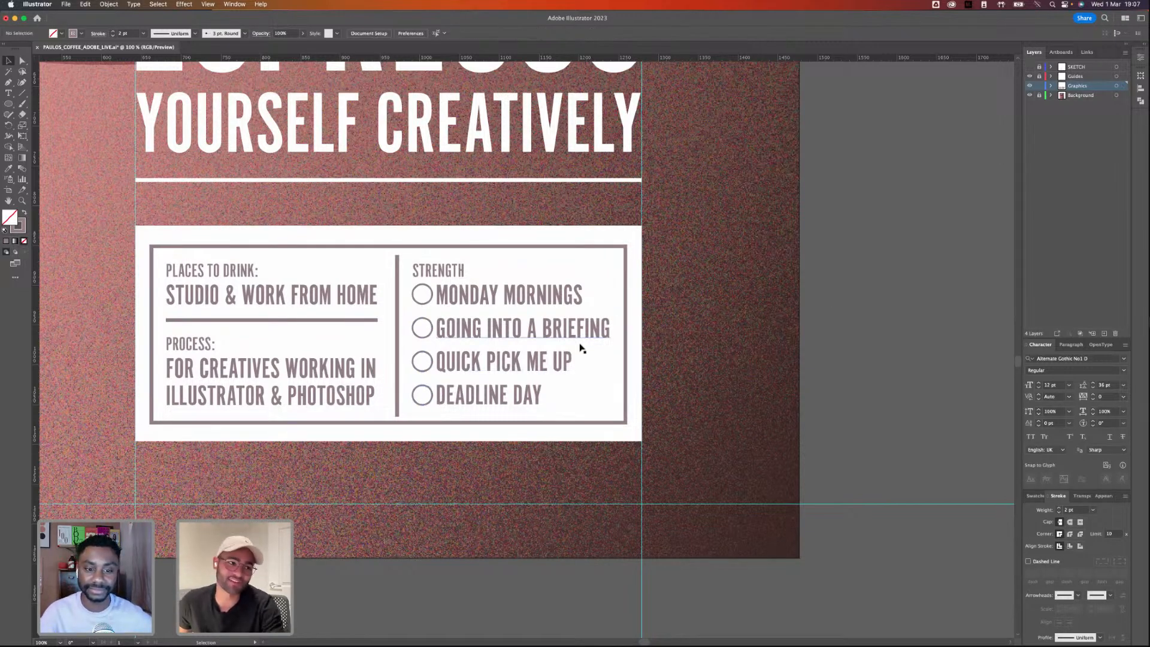
pyautogui.click(427, 303)
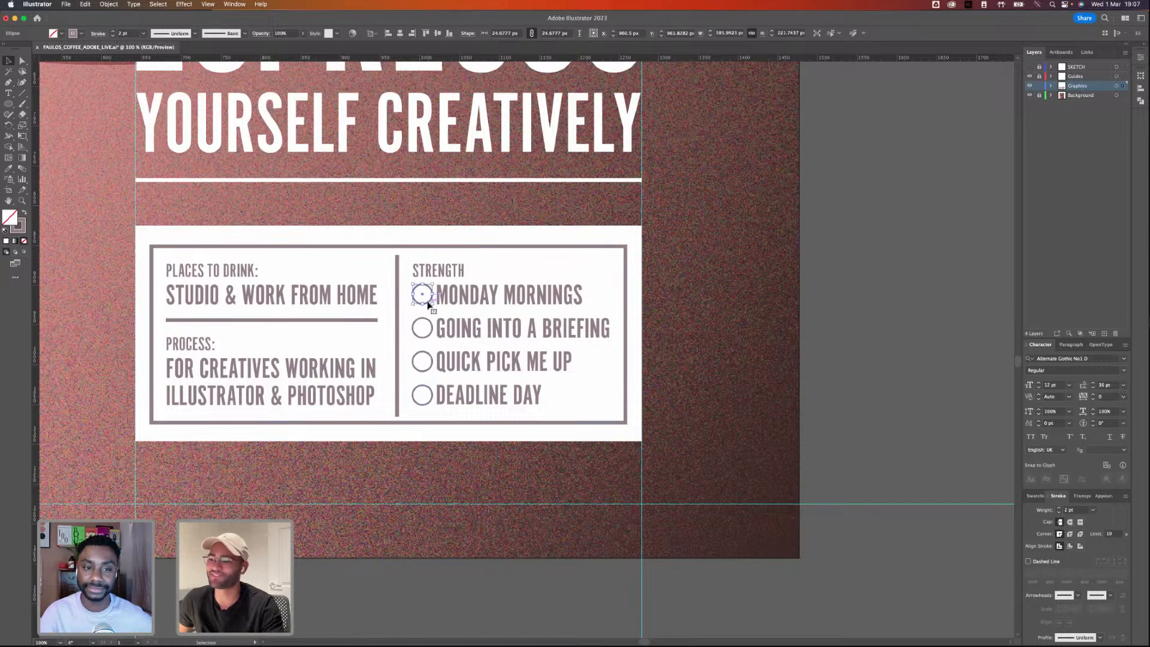
pyautogui.keyDown('shift'); pyautogui.click(428, 331); pyautogui.keyUp('shift')
pyautogui.keyDown('shift'); pyautogui.click(428, 367); pyautogui.keyUp('shift')
pyautogui.keyDown('shift'); pyautogui.click(429, 400); pyautogui.keyUp('shift')
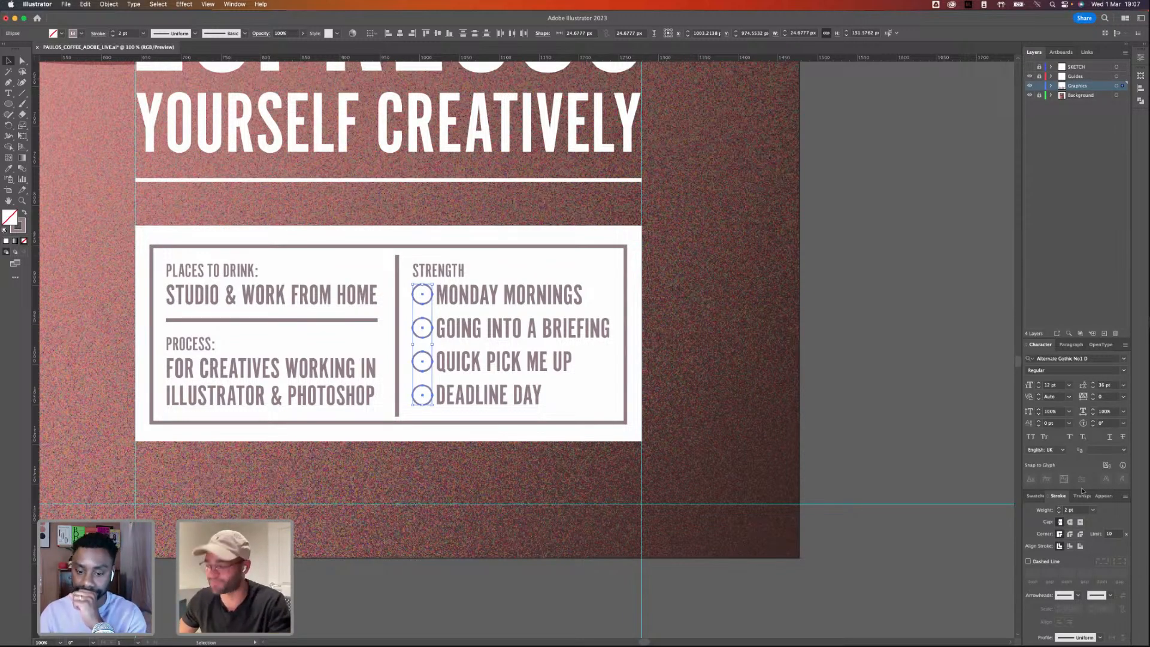
pyautogui.press('super+0')
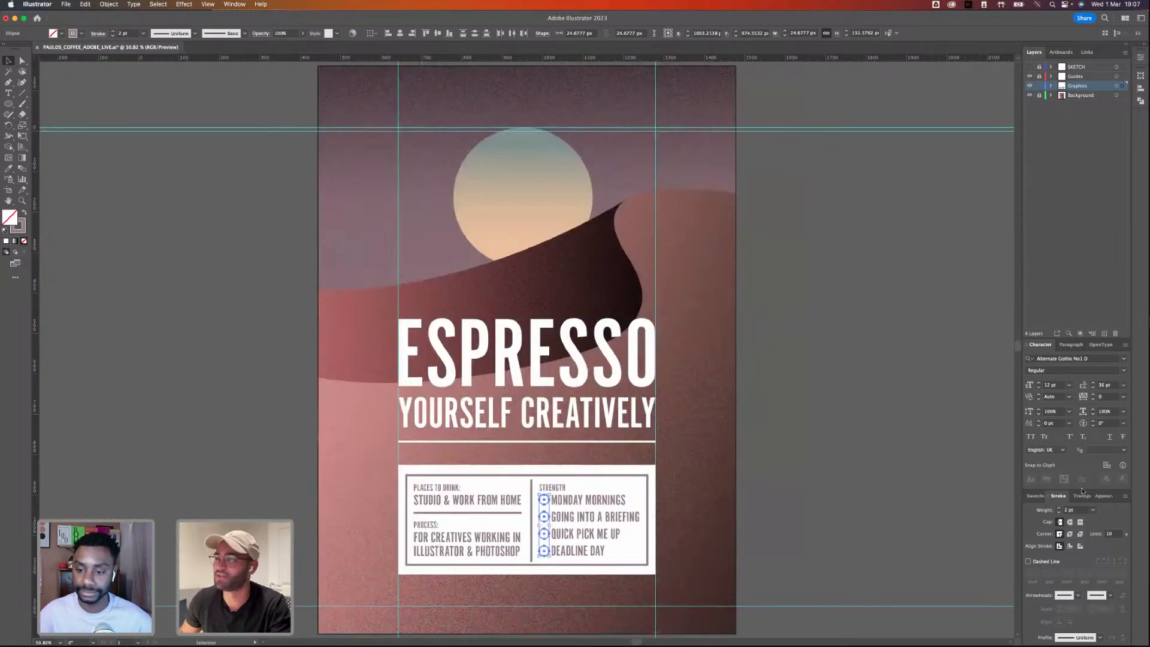
pyautogui.click(861, 481)
# - Align the stroke of all four STRENGTH circles to the inside and set its weight to 3 pt
pyautogui.press('super+equal')
pyautogui.press('super+equal')
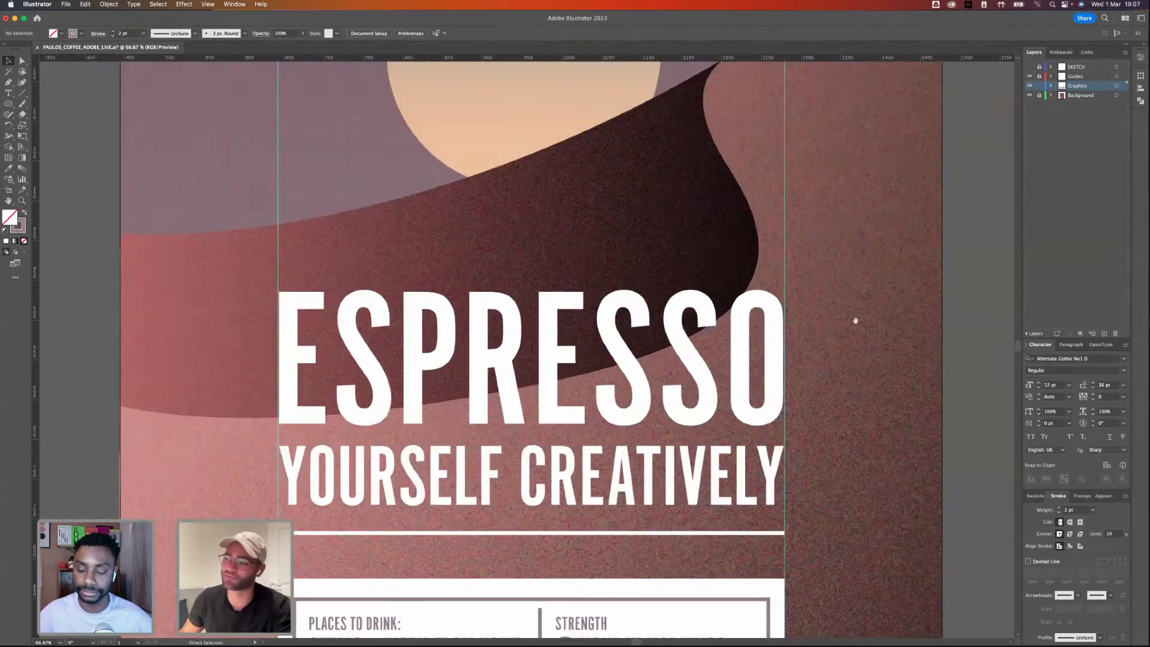
pyautogui.press('super+equal')
pyautogui.press('super+equal')
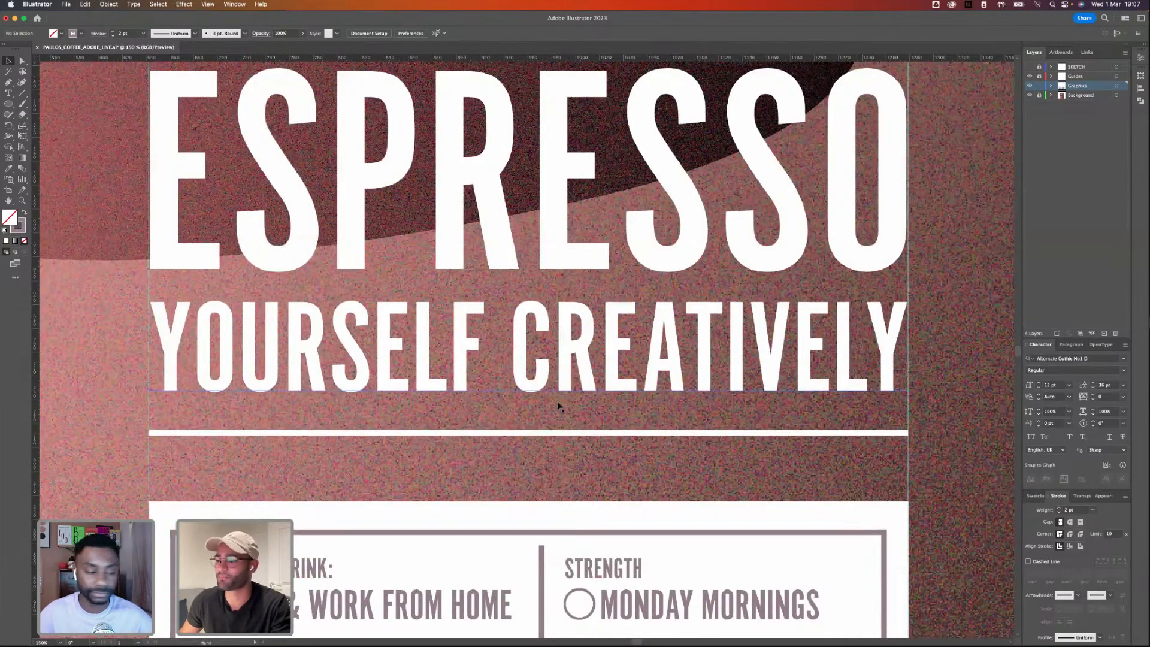
pyautogui.scroll(-6, 559, 405)
pyautogui.moveTo(530, 251); pyautogui.dragTo(557, 406)
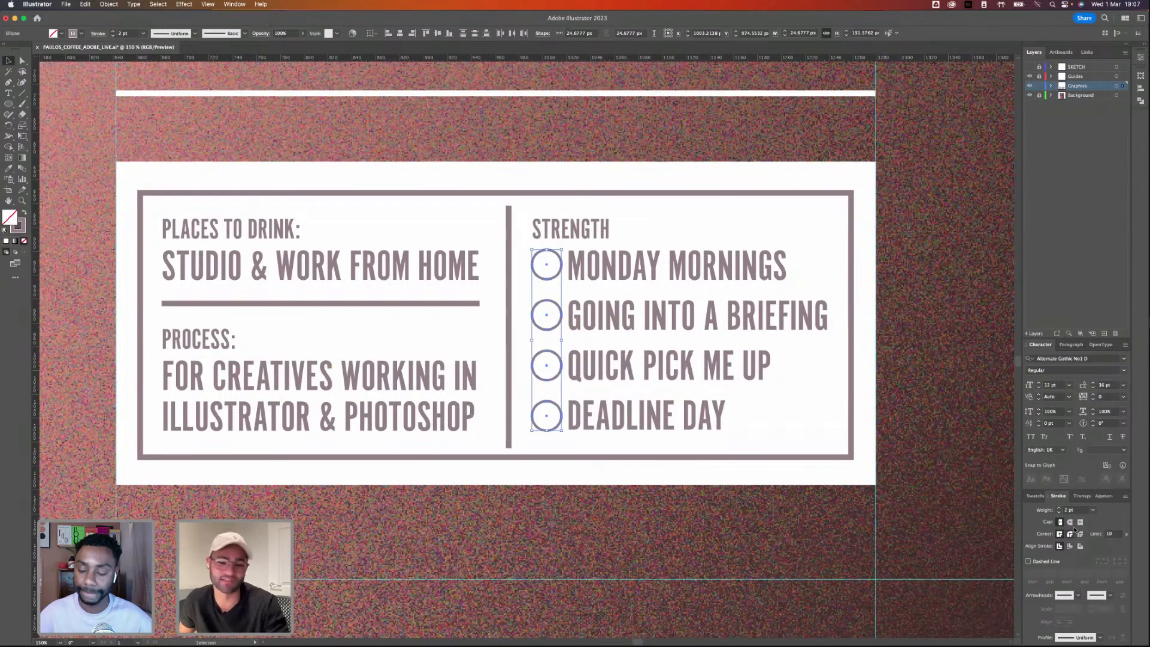
pyautogui.click(1080, 545)
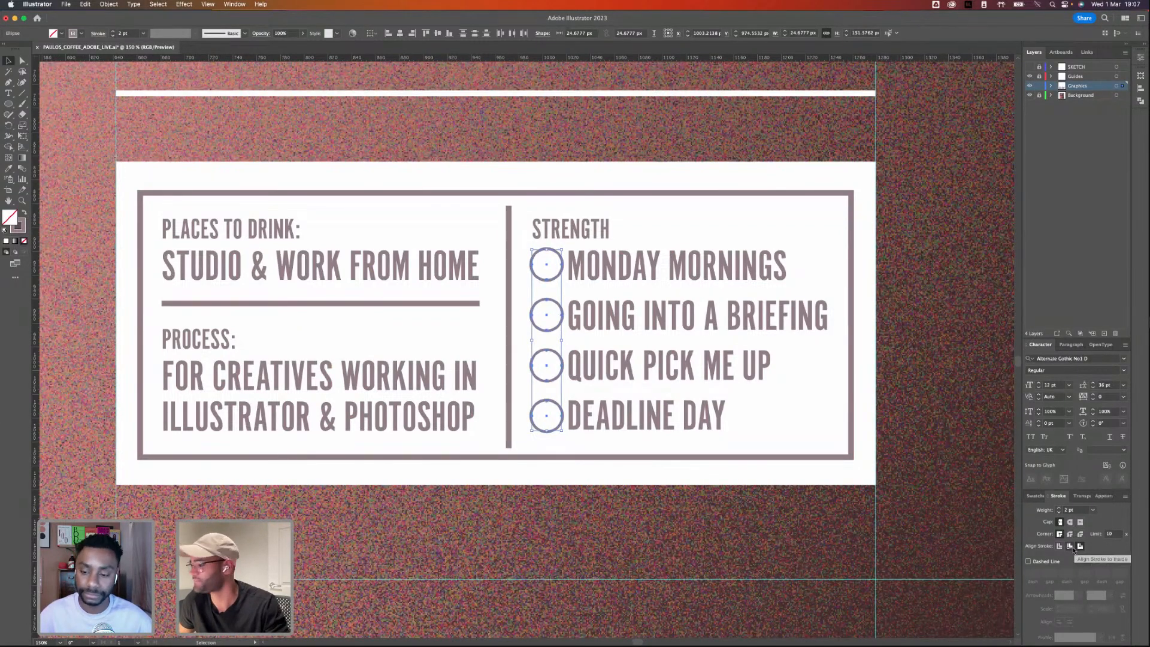
pyautogui.click(1069, 545)
pyautogui.click(1060, 507)
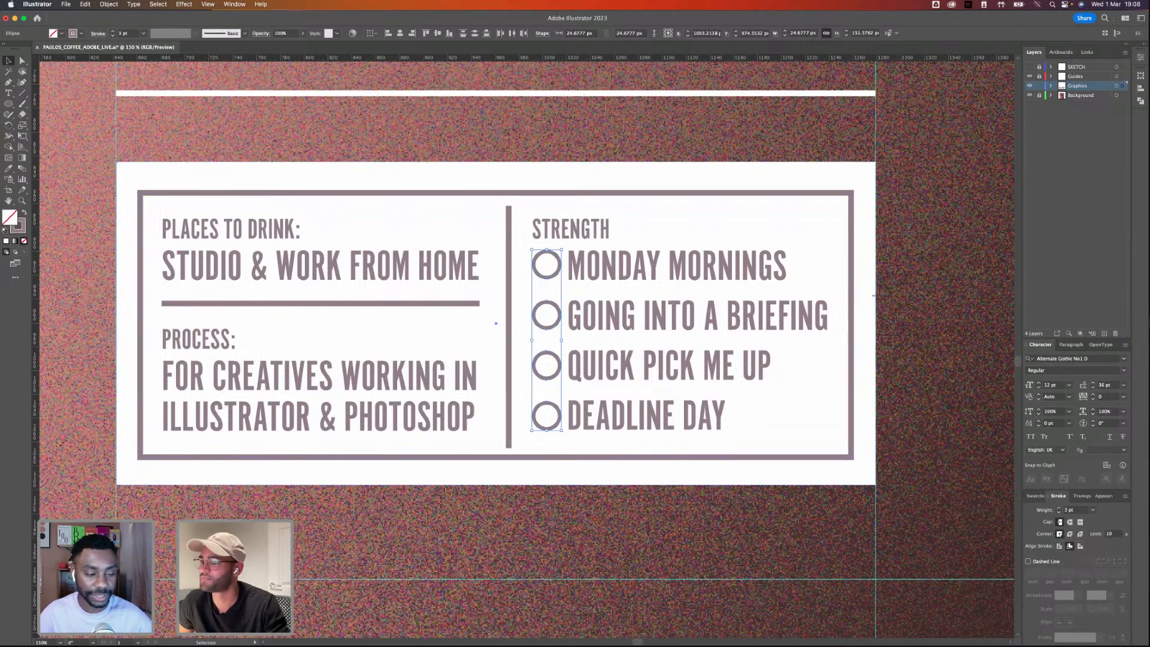
# - Check each of the four circles against its text line, and view the whole poster
pyautogui.click(555, 273)
pyautogui.click(554, 273)
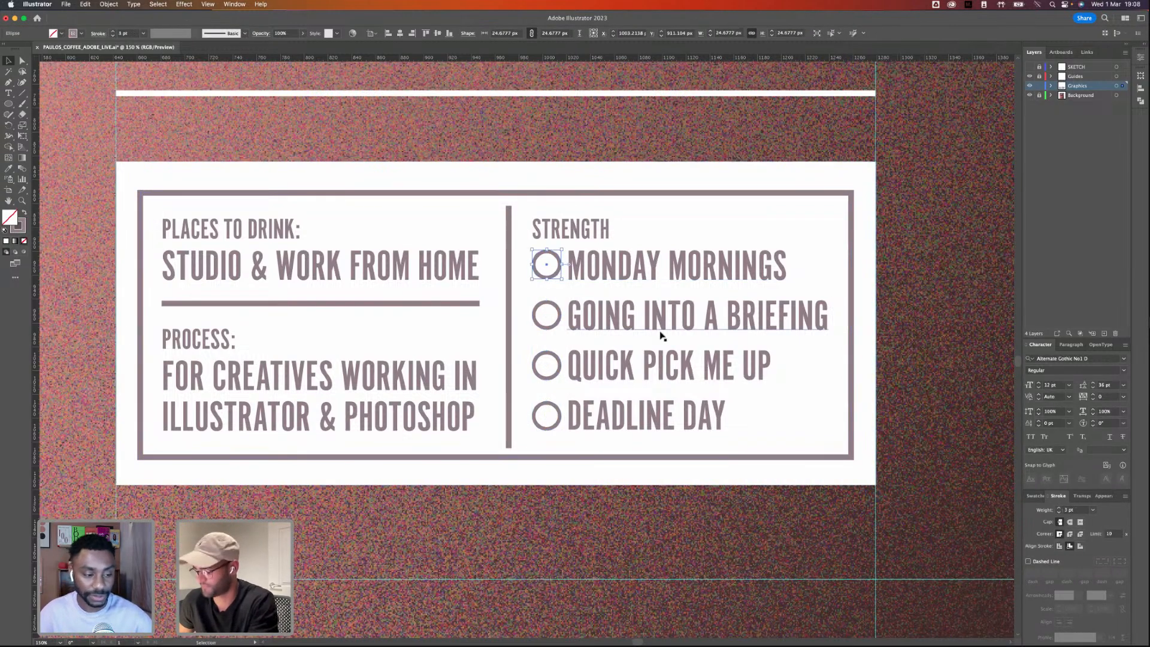
pyautogui.click(557, 325)
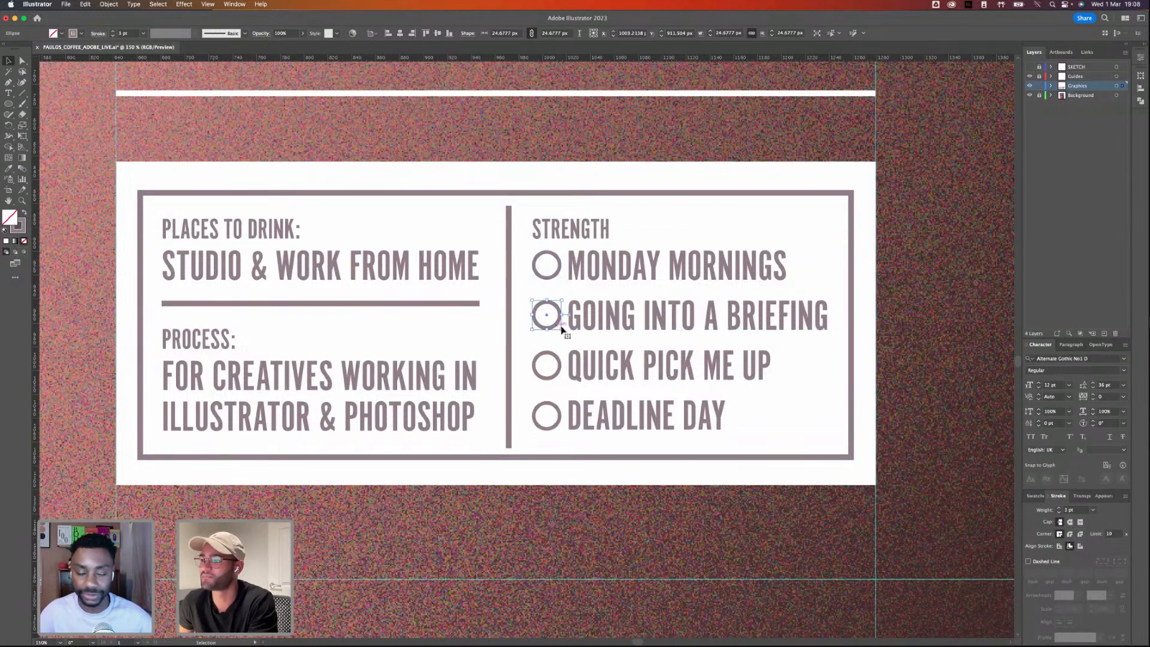
pyautogui.click(559, 374)
pyautogui.click(552, 427)
pyautogui.click(927, 294)
pyautogui.press('super+0')
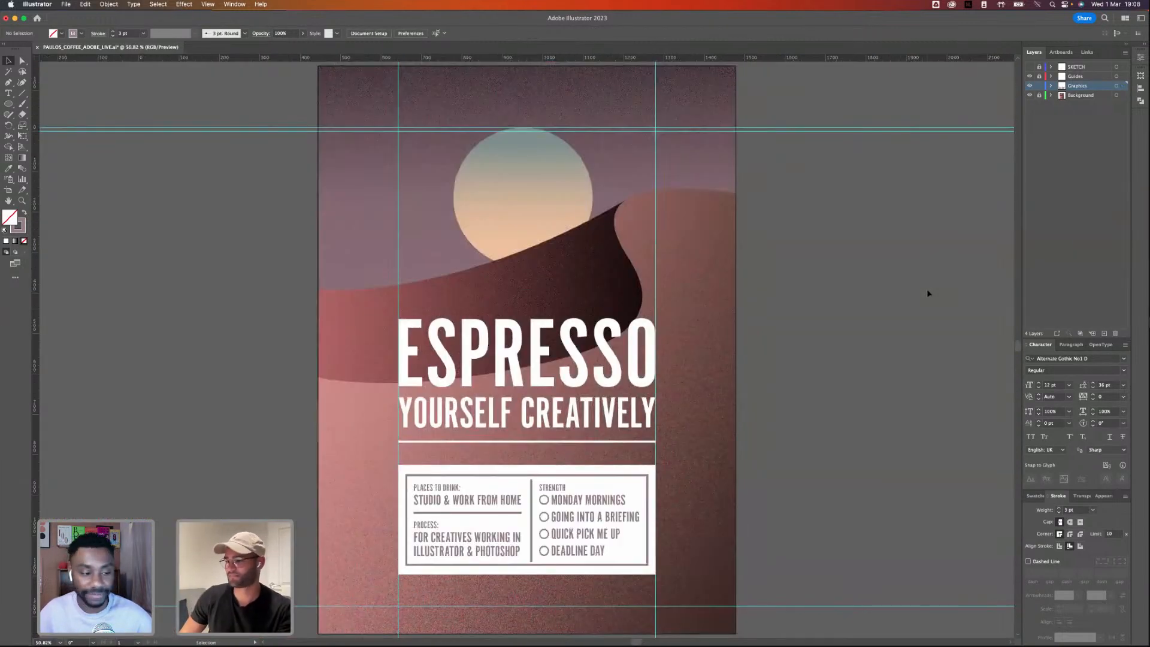
# - Move the white info box and its contents up slightly, closer to the white line under the title, and save the poster
pyautogui.click(499, 441)
pyautogui.keyDown('shift'); pyautogui.click(505, 561); pyautogui.keyUp('shift')
pyautogui.moveTo(494, 550); pyautogui.dragTo(496, 541)
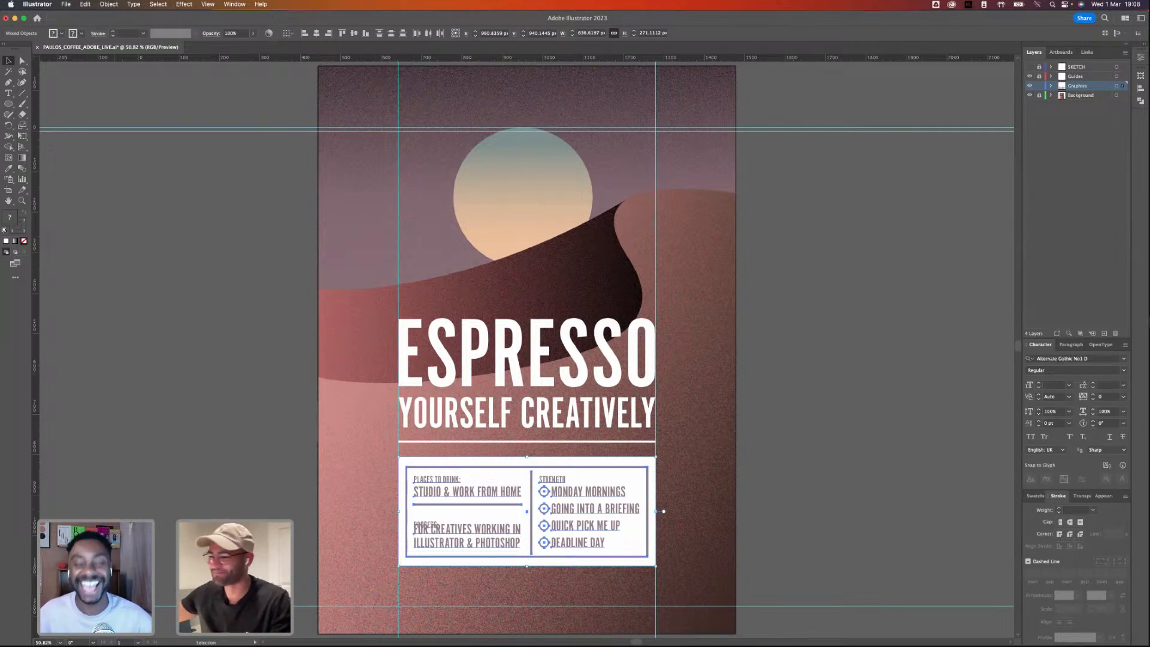
pyautogui.click(854, 282)
pyautogui.press('super+s')
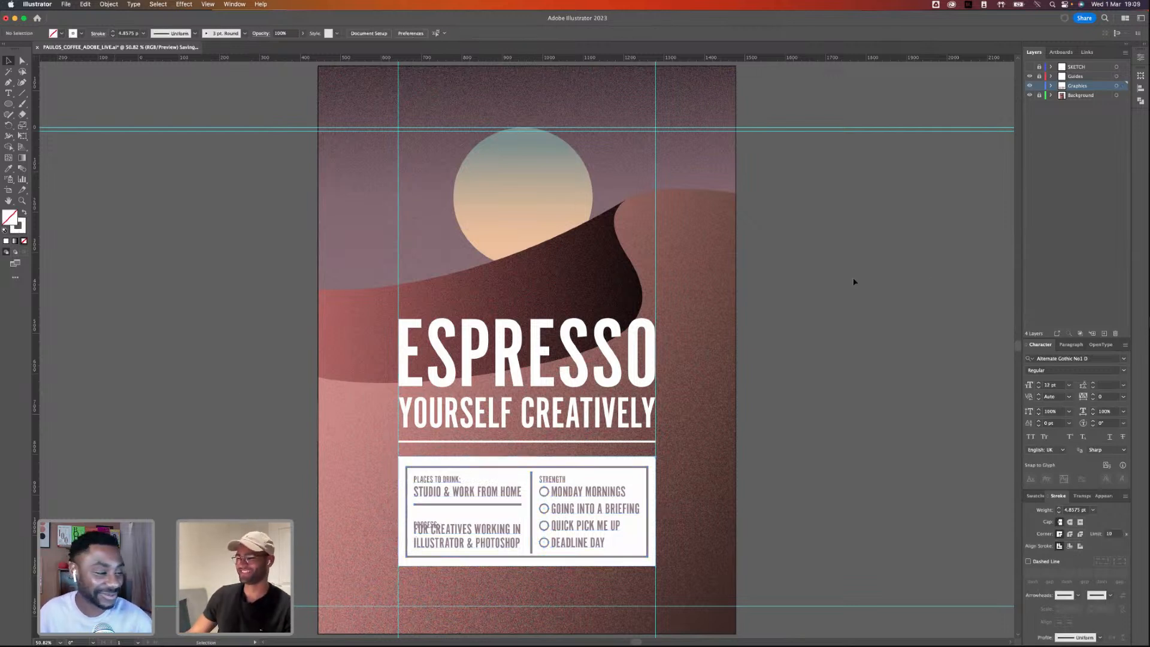
pyautogui.click(546, 479)
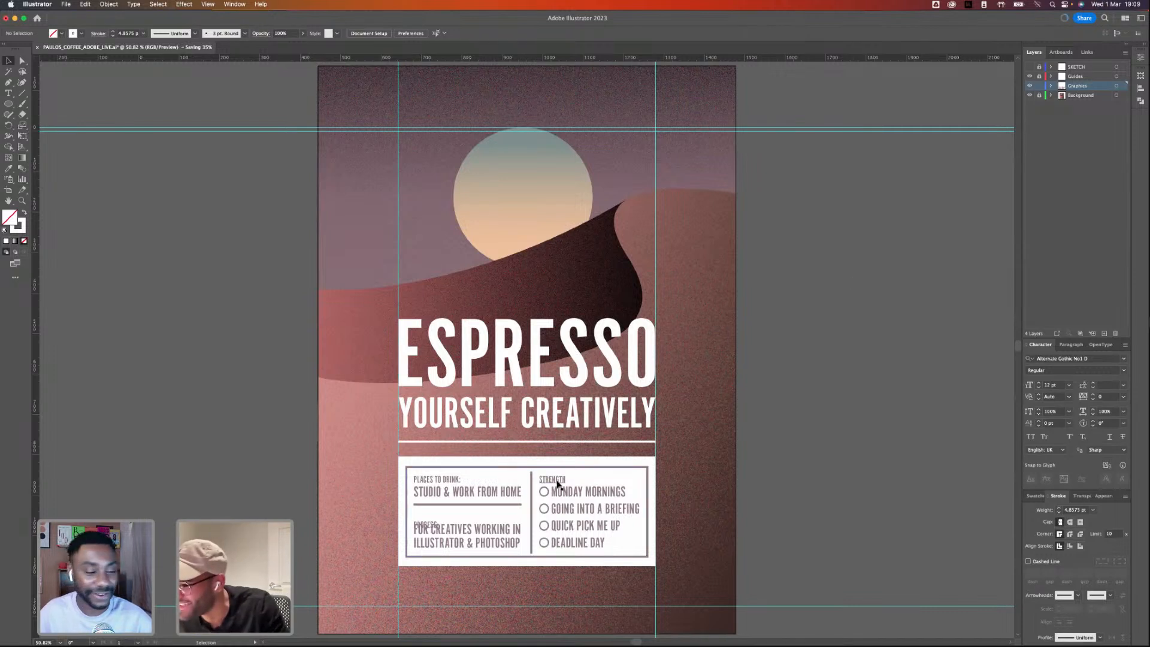
pyautogui.click(898, 440)
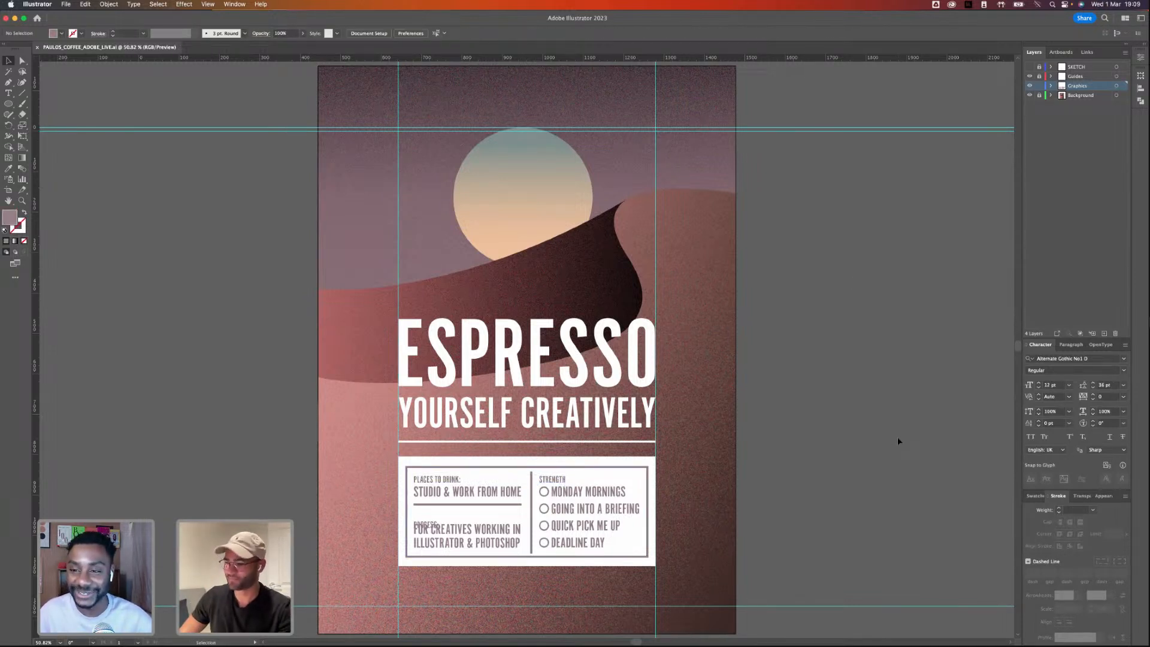
pyautogui.moveTo(689, 452); pyautogui.dragTo(441, 569)
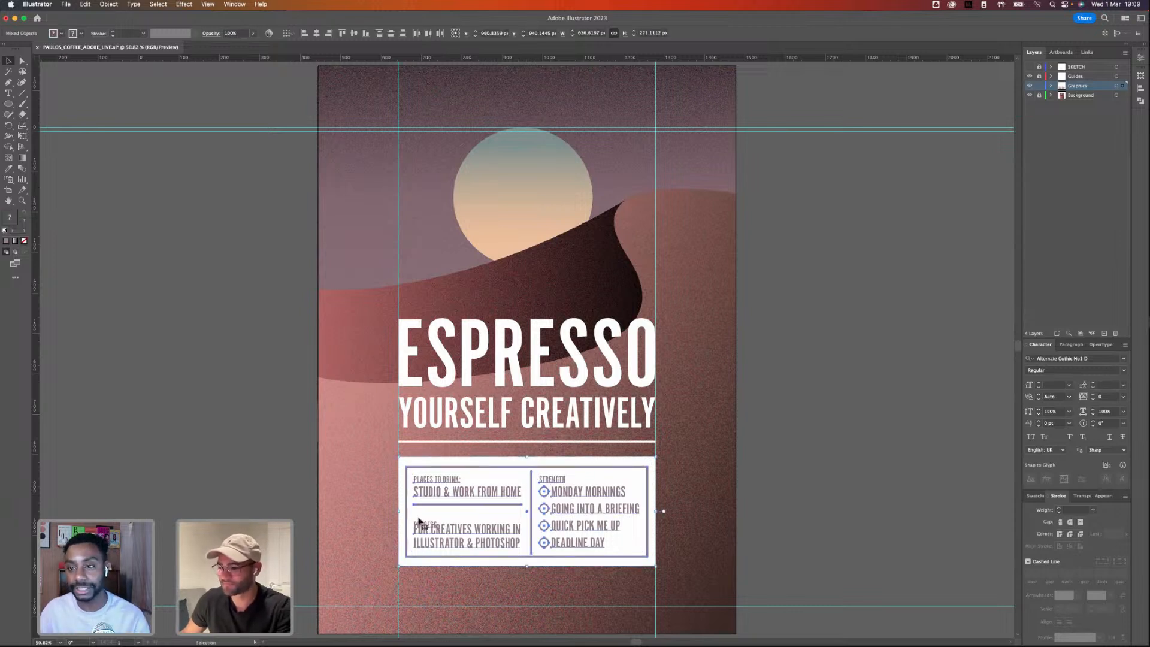
pyautogui.click(206, 479)
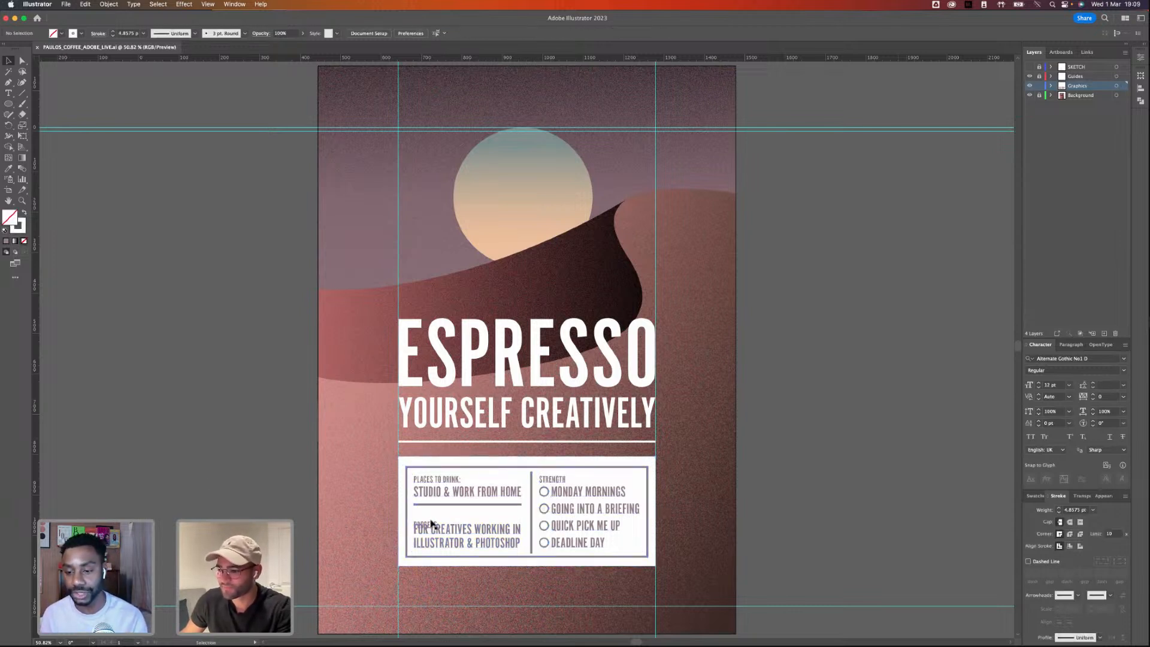
# - Move the PROCESS: heading up to sit between the short divider and FOR CREATIVES WORKING IN, and save the poster
pyautogui.moveTo(431, 521); pyautogui.dragTo(431, 517)
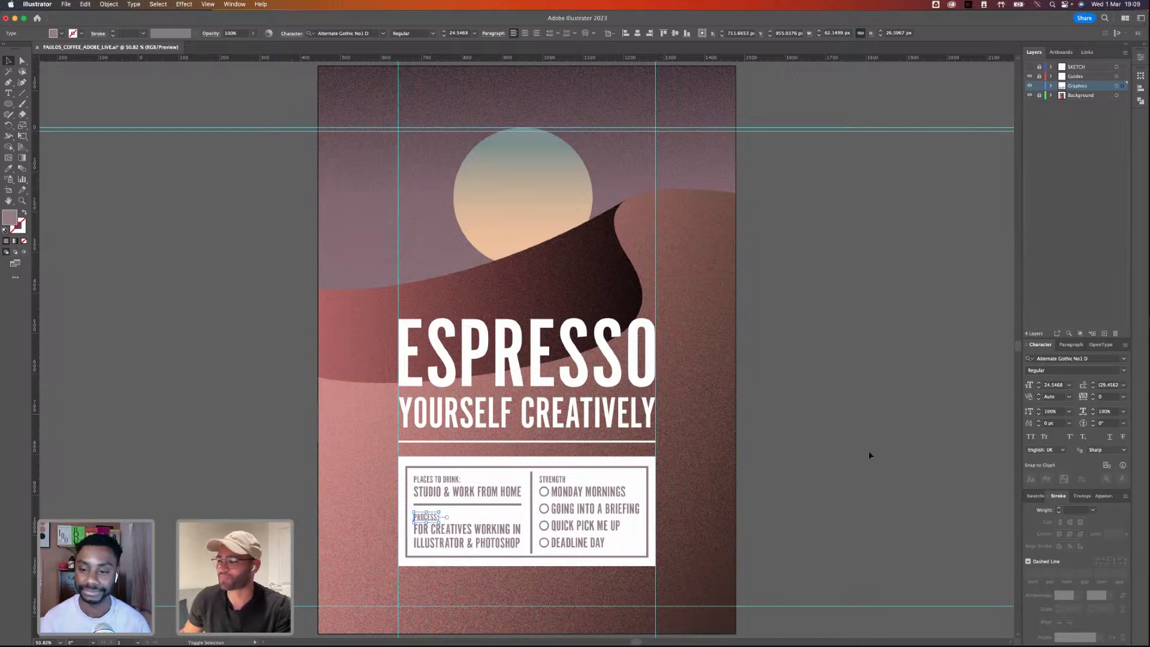
pyautogui.click(873, 335)
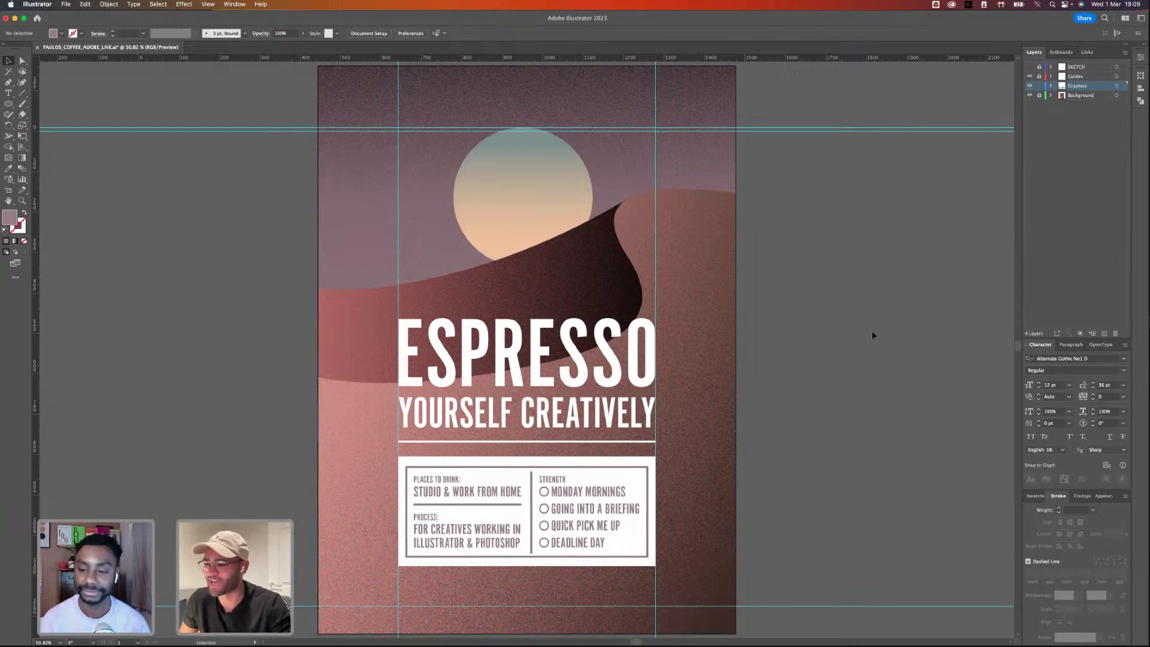
pyautogui.click(436, 520)
pyautogui.press('Up')
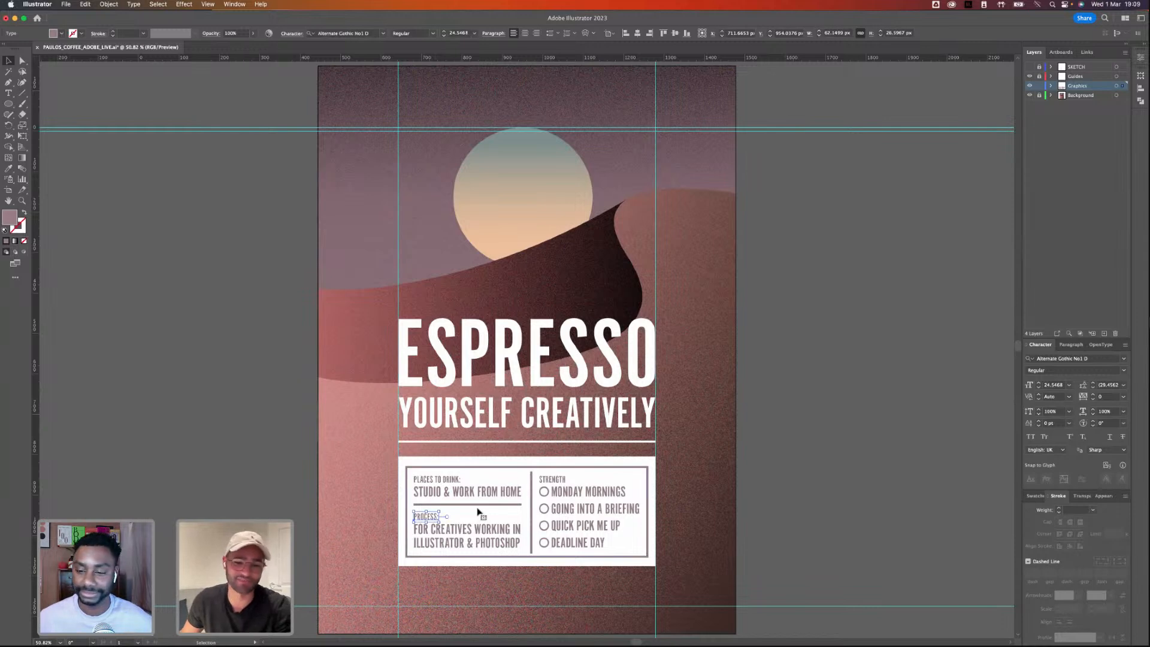
pyautogui.click(816, 366)
pyautogui.press('super+s')
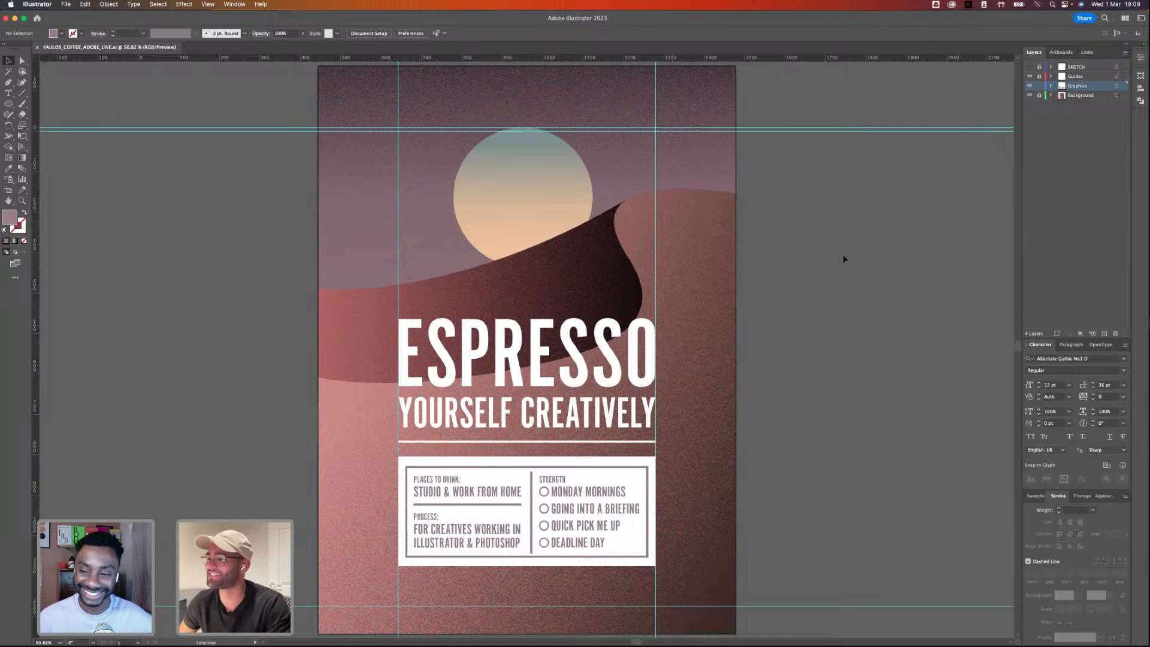
# - Place a copy of the ESPRESSO title beside the artboard's left edge and convert it to outlines
pyautogui.click(647, 359)
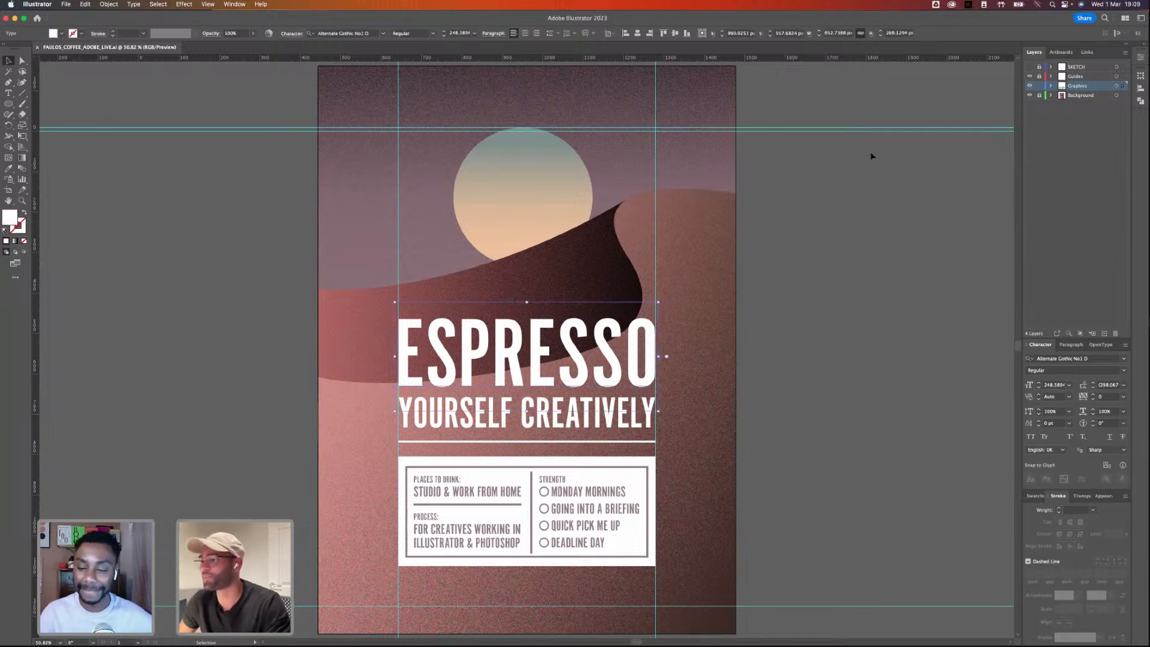
pyautogui.moveTo(547, 379); pyautogui.dragTo(199, 359)
pyautogui.press('shift+super+o')
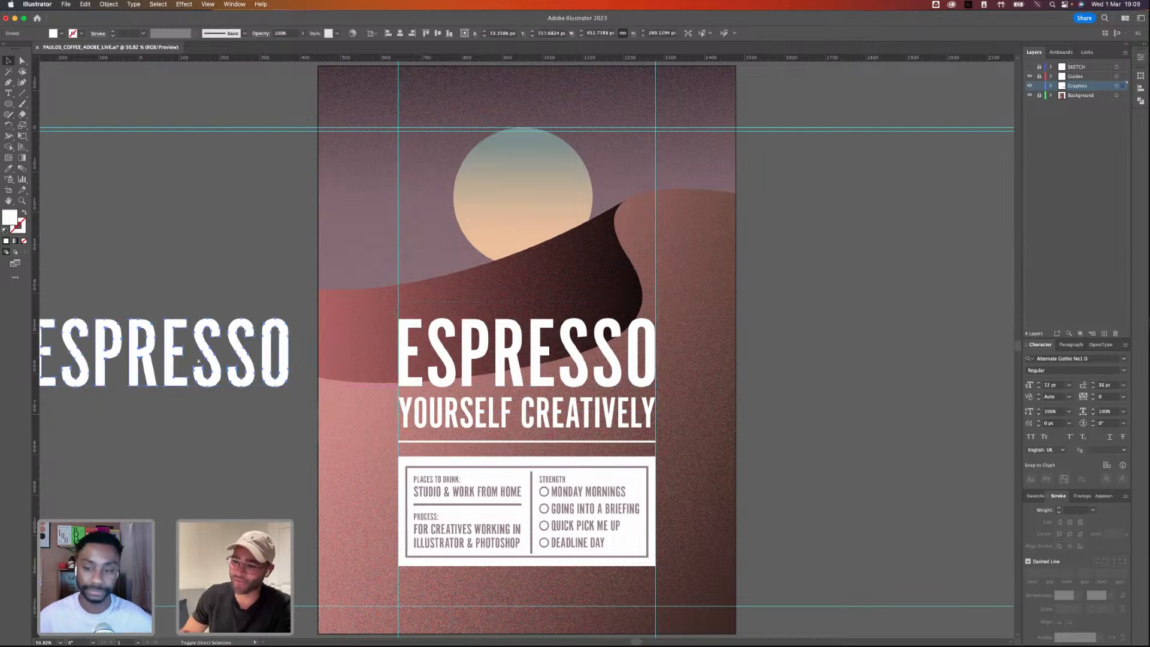
pyautogui.click(255, 224)
# - Delete the inner counter of the last O in the outlined ESPRESSO copy beside the artboard, making the letter solid
pyautogui.press('super+equal')
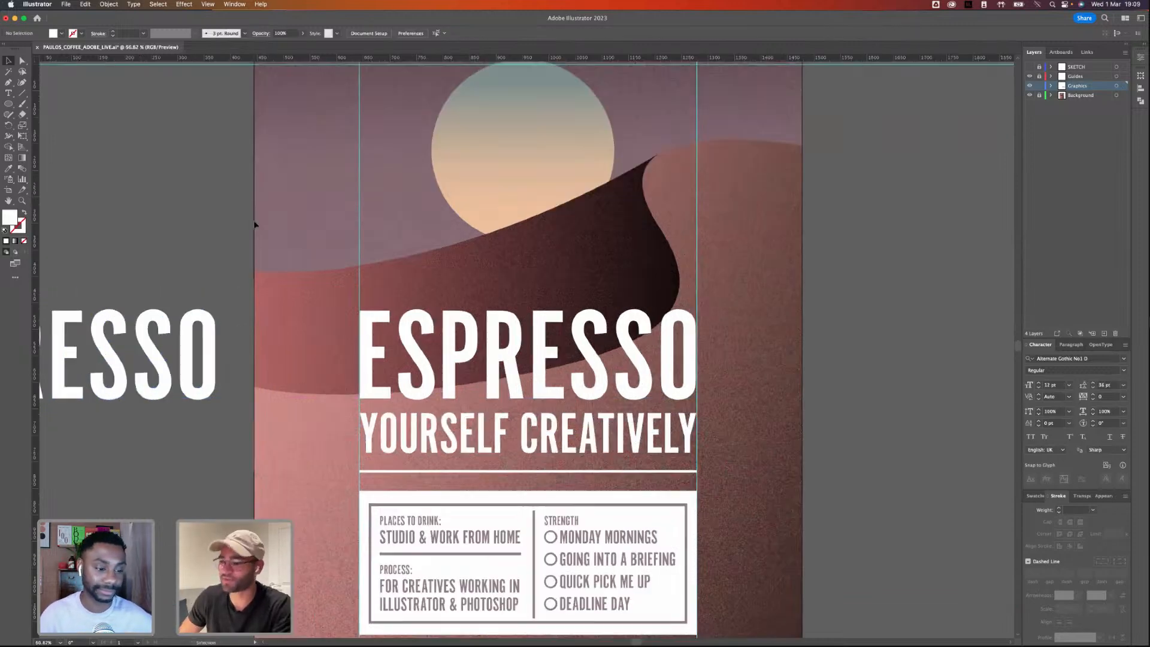
pyautogui.moveTo(381, 216); pyautogui.dragTo(753, 234)
pyautogui.click(576, 350)
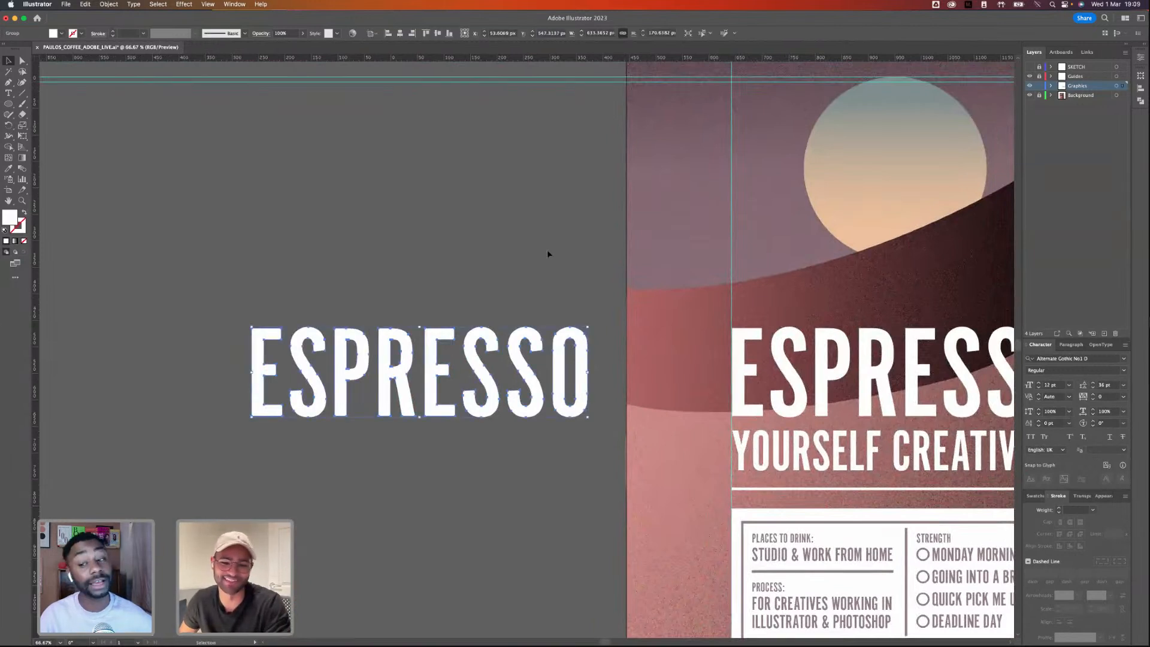
pyautogui.click(590, 330)
pyautogui.press('a')
pyautogui.click(573, 344)
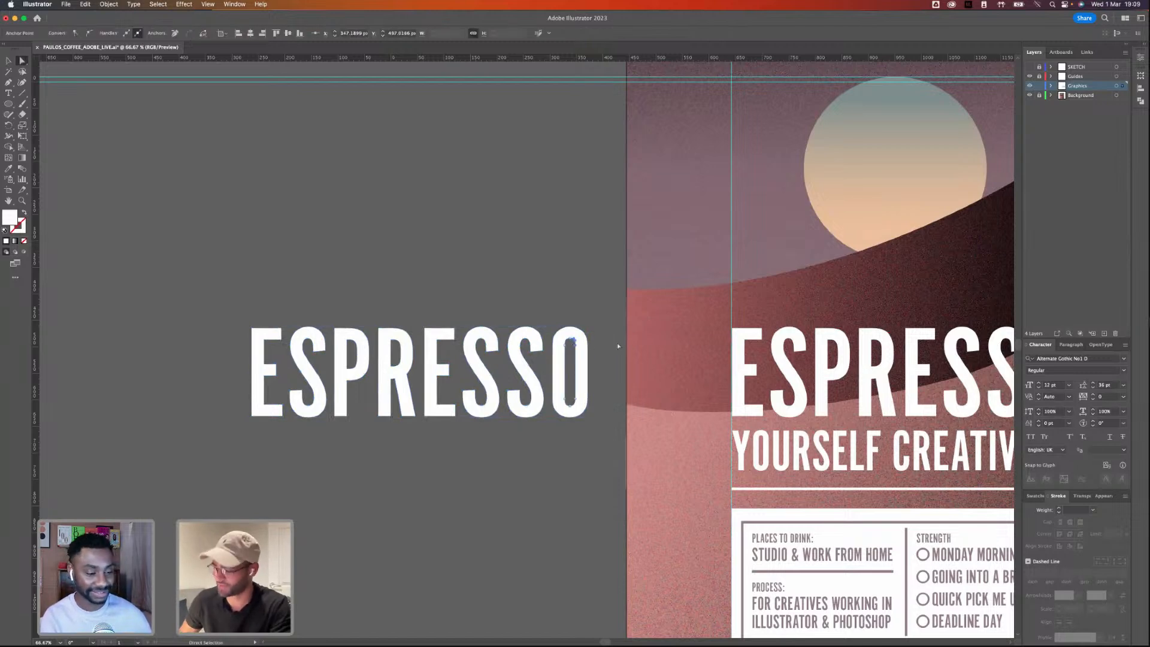
pyautogui.press('Delete')
pyautogui.press('v')
# - Draw an S-shaped curve with the Pen tool through the solid O, extending slightly beyond its top and bottom edges
pyautogui.press('super+equal')
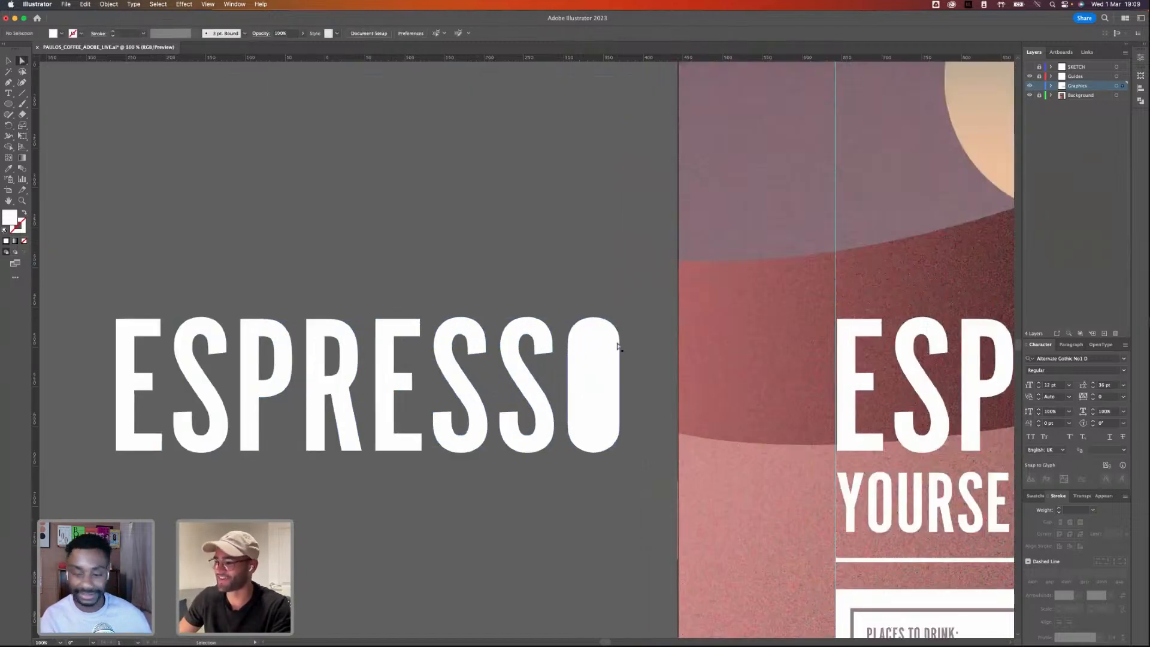
pyautogui.press('a')
pyautogui.press('super+equal')
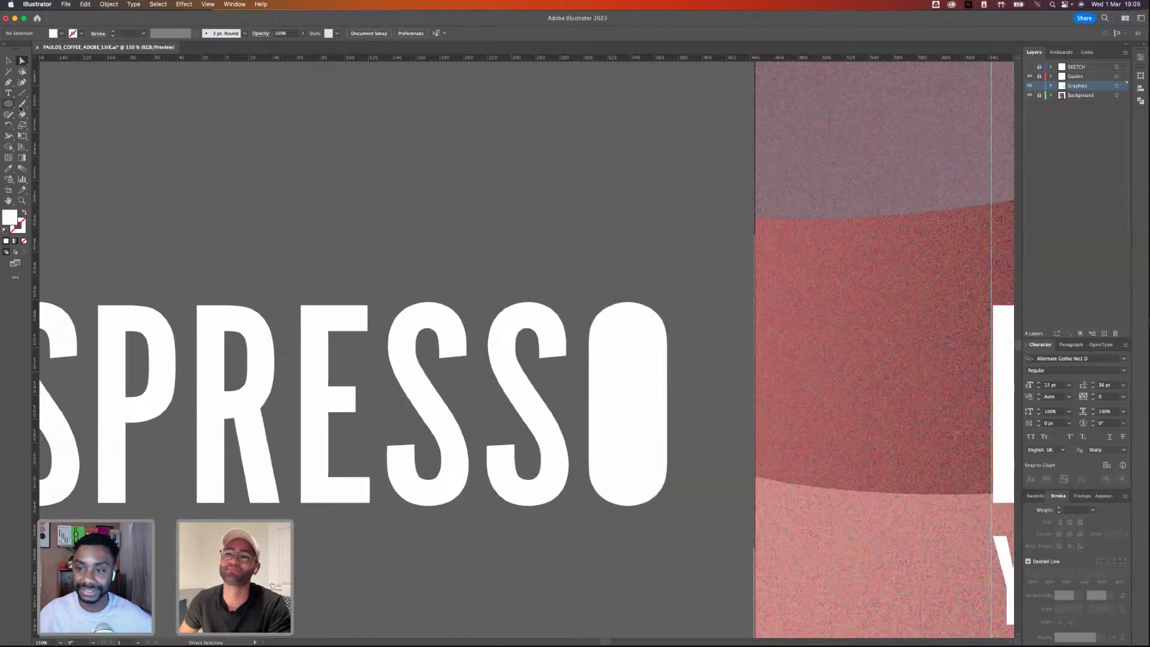
pyautogui.press('p')
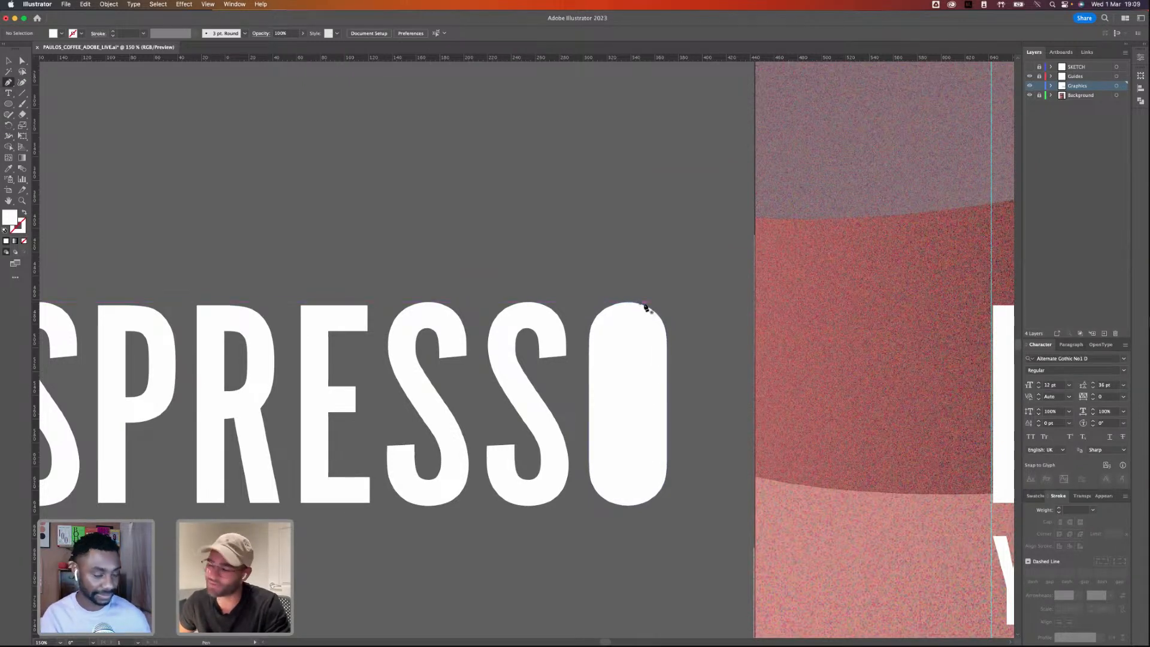
pyautogui.moveTo(640, 295); pyautogui.dragTo(661, 489)
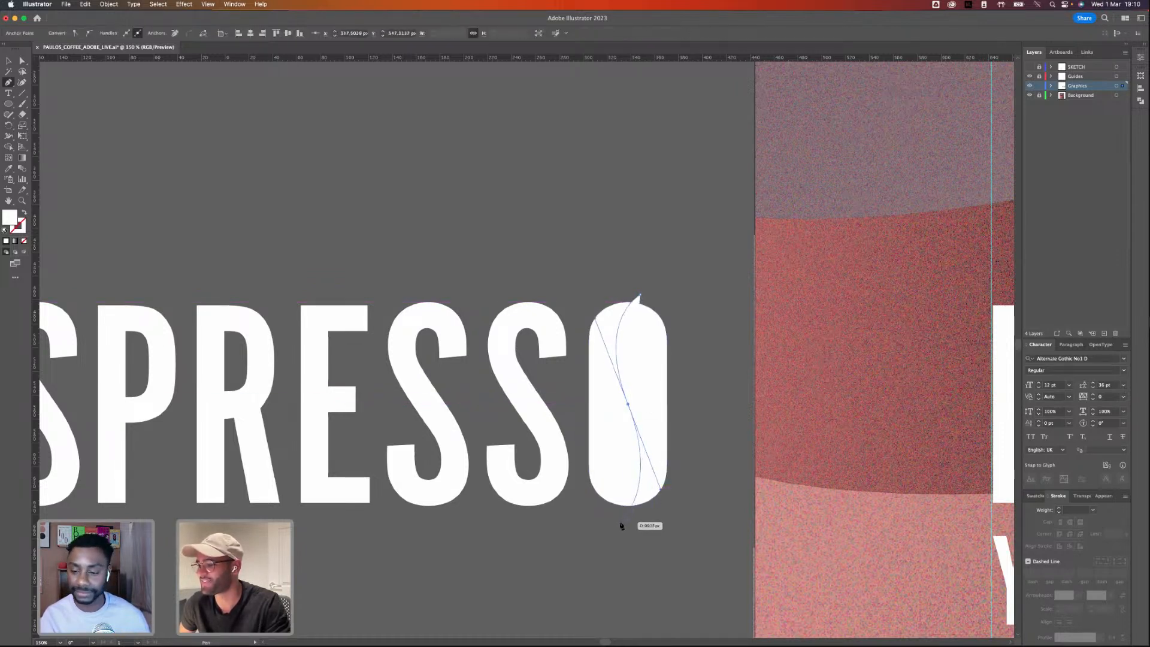
pyautogui.click(621, 519)
# - Give the S-curve a black stroke and remove its fill
pyautogui.click(22, 60)
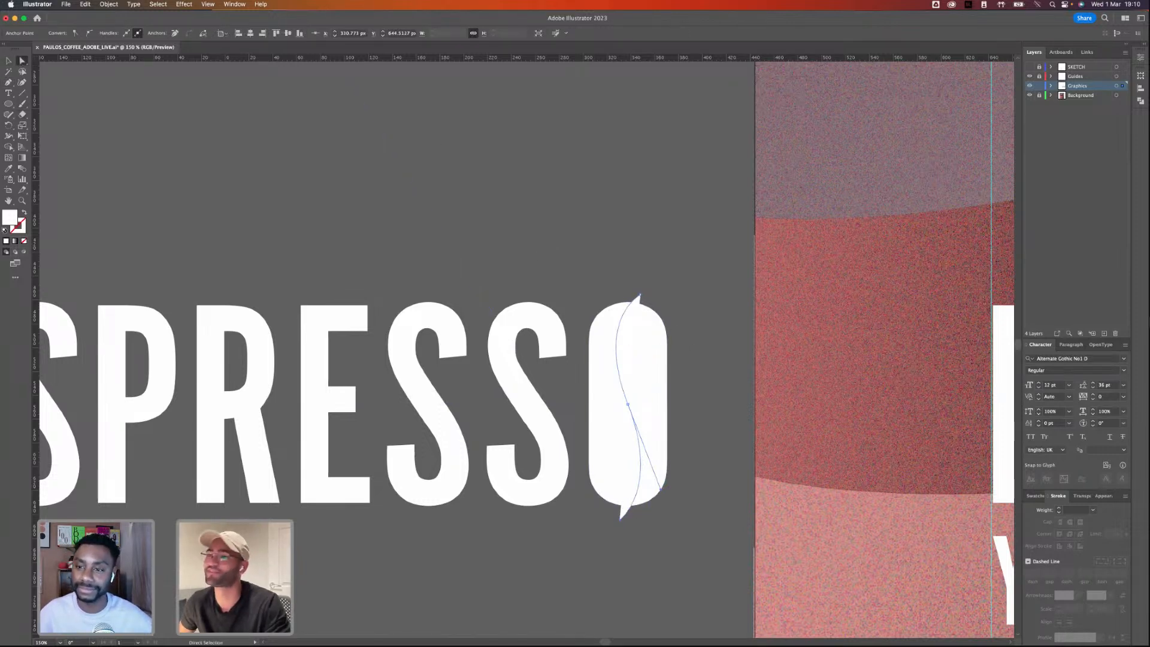
pyautogui.click(1033, 496)
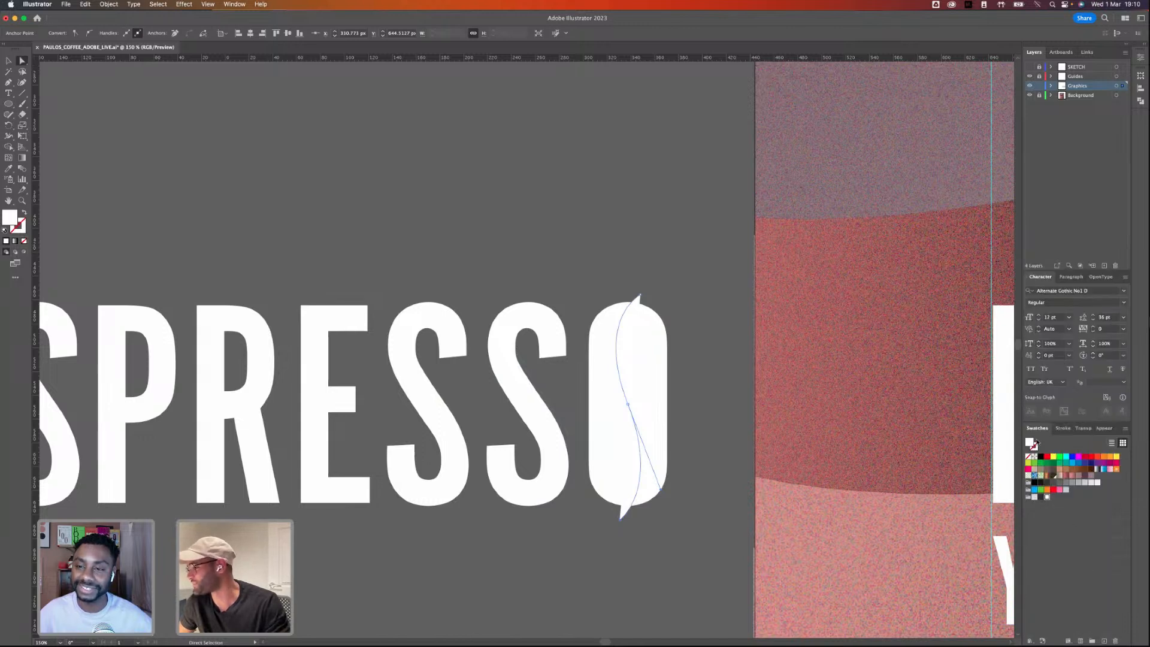
pyautogui.click(1034, 447)
pyautogui.click(1040, 457)
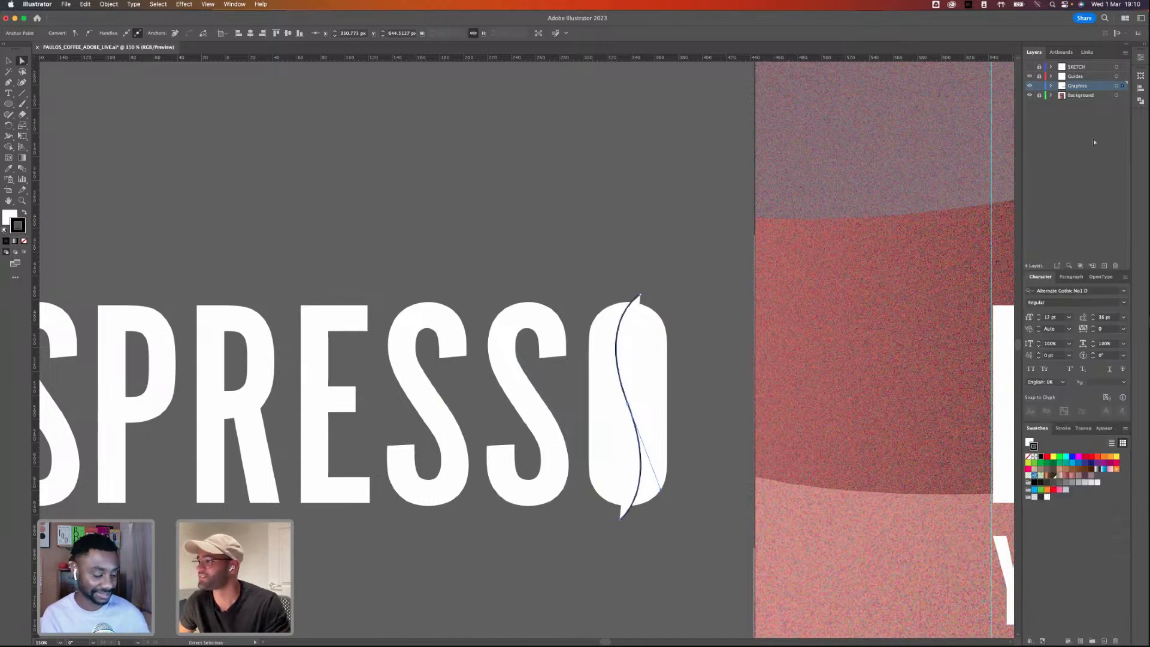
pyautogui.click(1029, 441)
pyautogui.click(1028, 456)
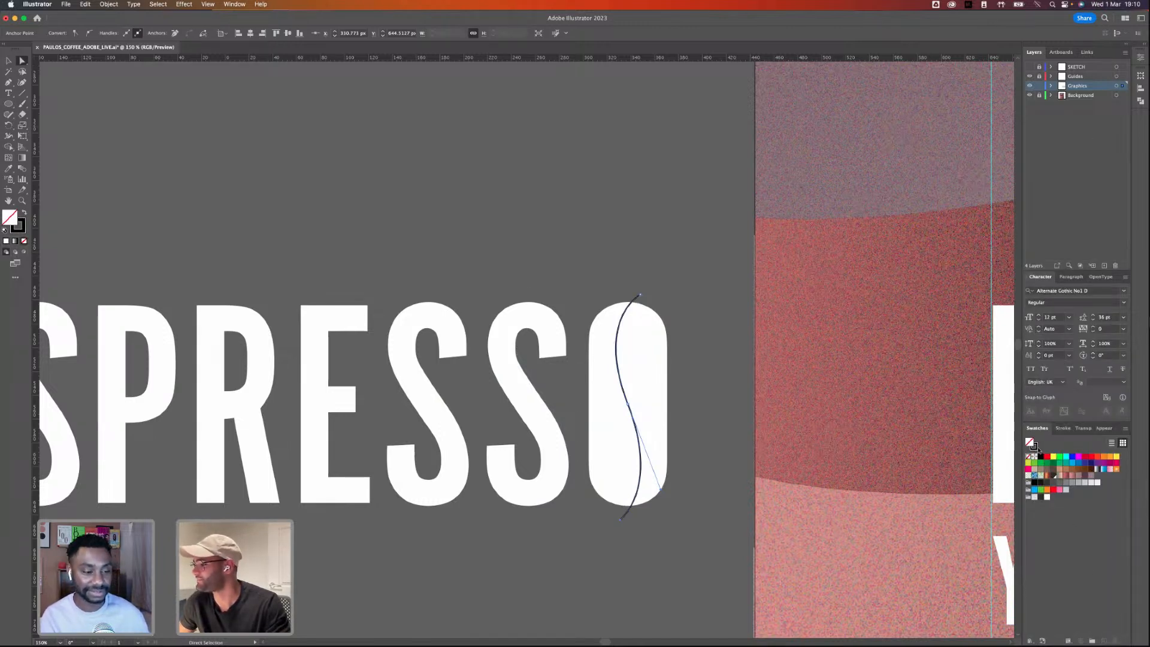
# - Set the S-curve's stroke weight to 14 pt
pyautogui.keyDown('shift'); pyautogui.click(1039, 315); pyautogui.keyUp('shift')
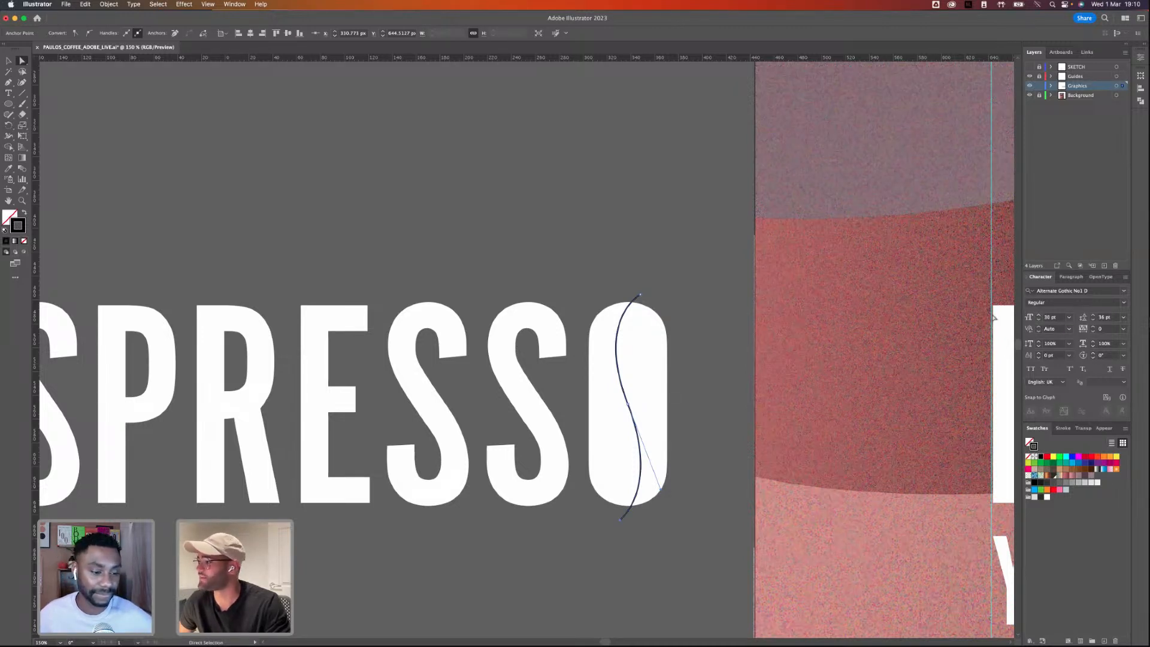
pyautogui.click(1063, 427)
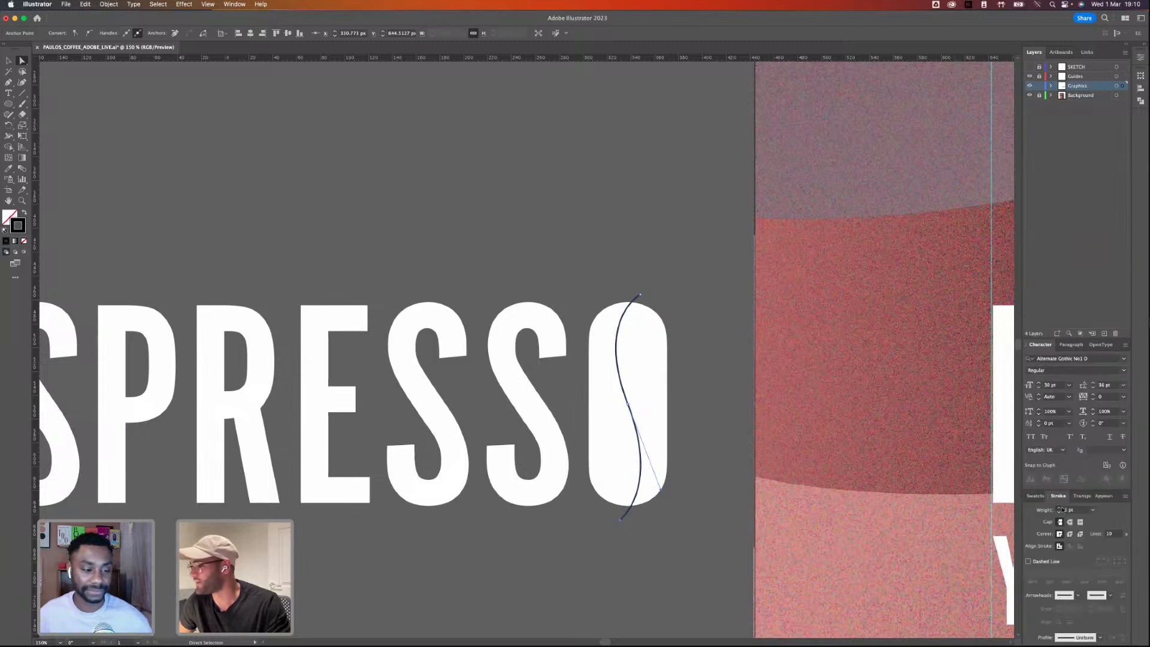
pyautogui.keyDown('shift'); pyautogui.click(1061, 508); pyautogui.keyUp('shift')
pyautogui.click(1059, 507)
pyautogui.click(1059, 508)
pyautogui.click(1059, 507)
pyautogui.click(1059, 507)
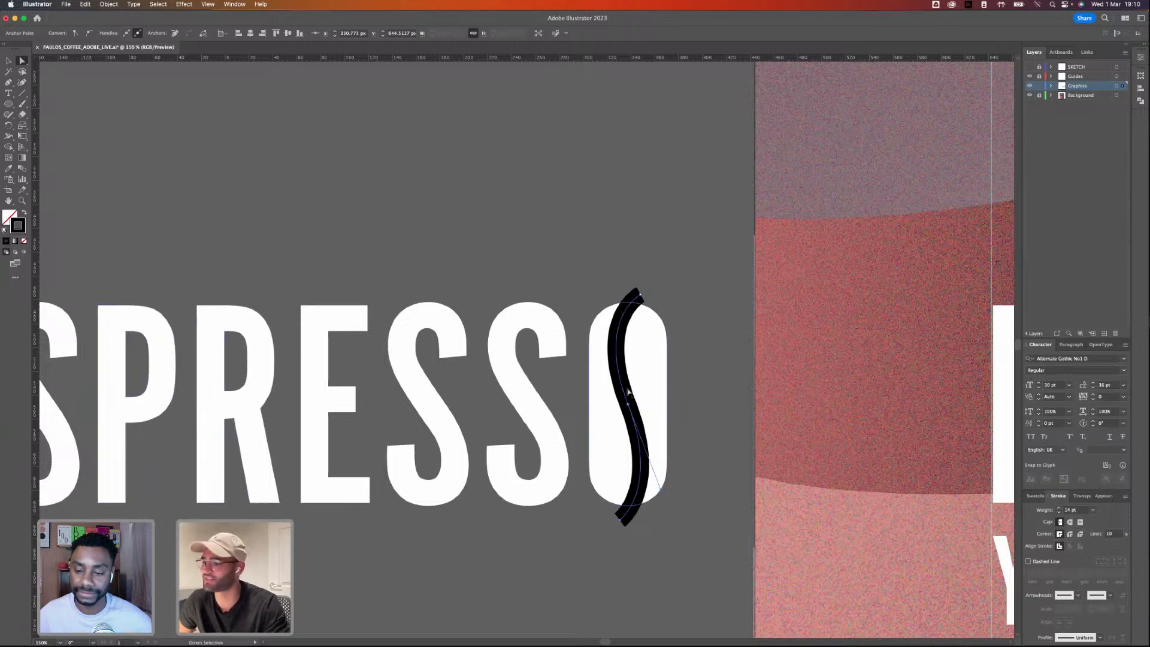
# - Nudge the S-curve slightly to the right and expand its fill and stroke into a shape
pyautogui.press('v')
pyautogui.press('super+shift+a')
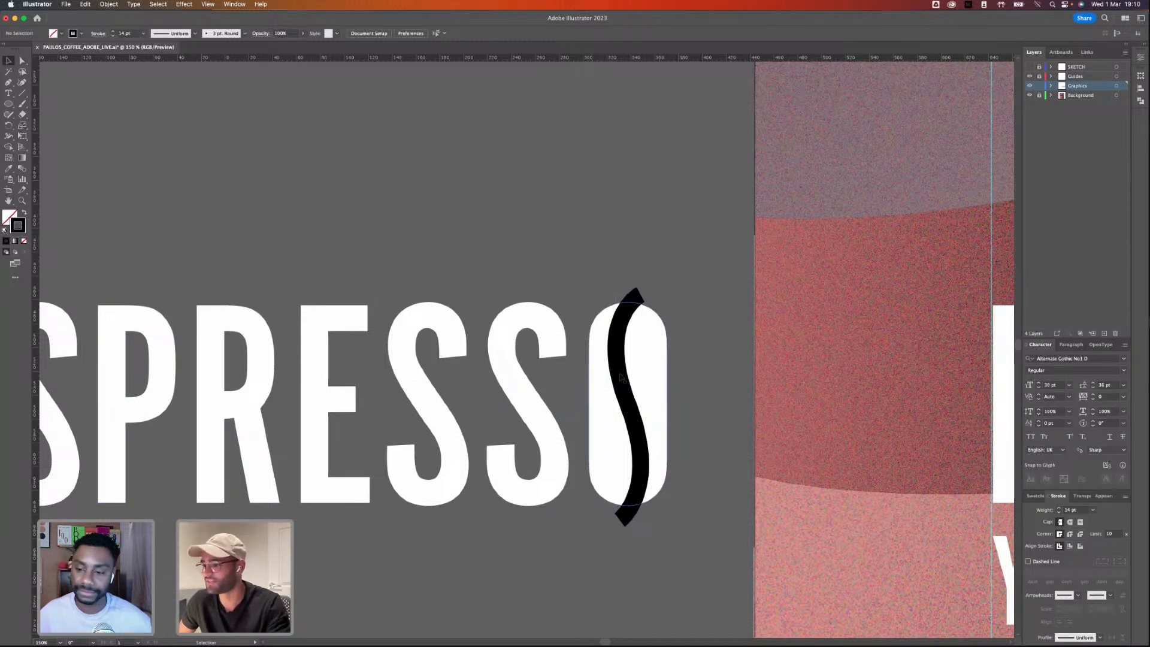
pyautogui.moveTo(621, 379); pyautogui.dragTo(622, 377)
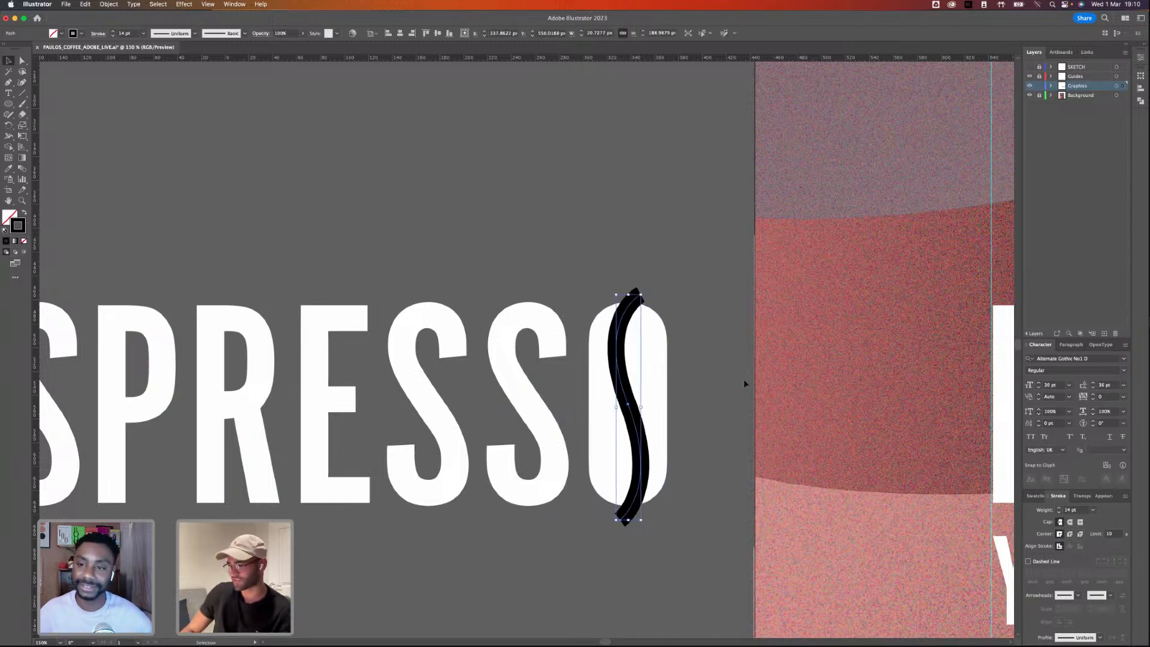
pyautogui.press('Right')
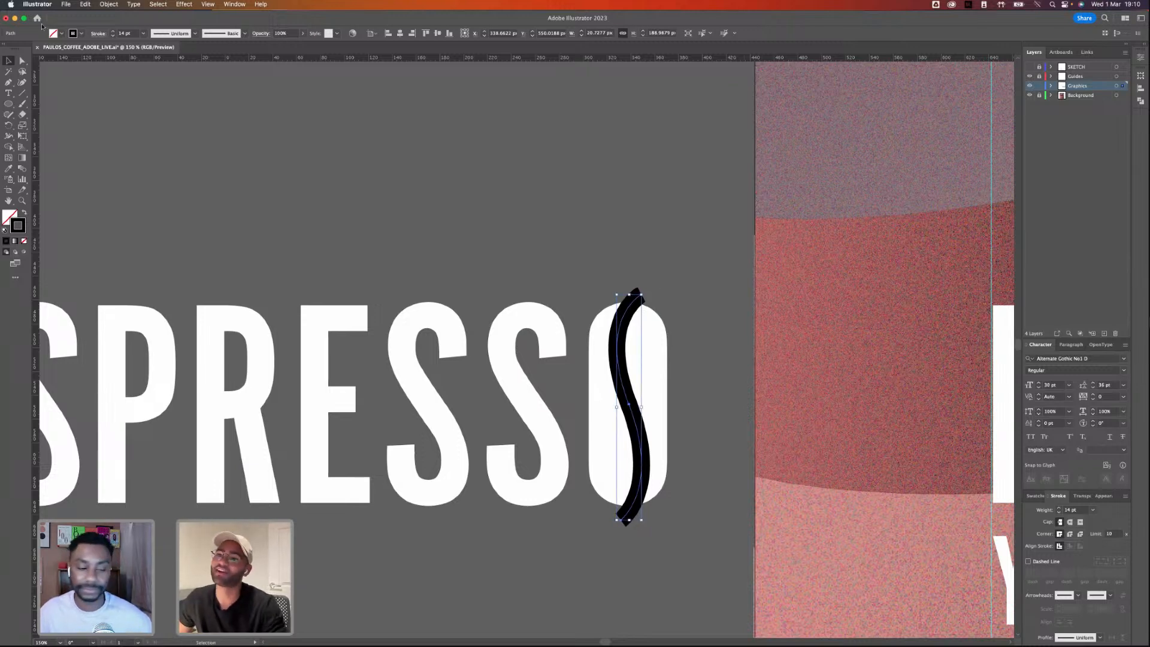
pyautogui.click(108, 4)
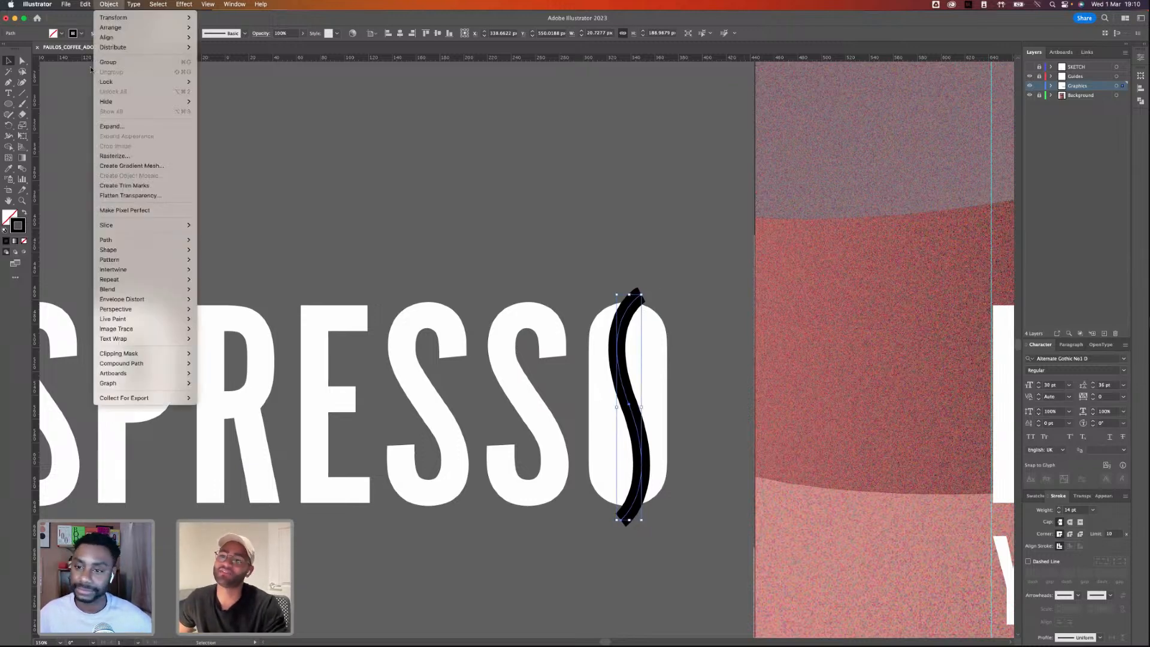
pyautogui.click(157, 123)
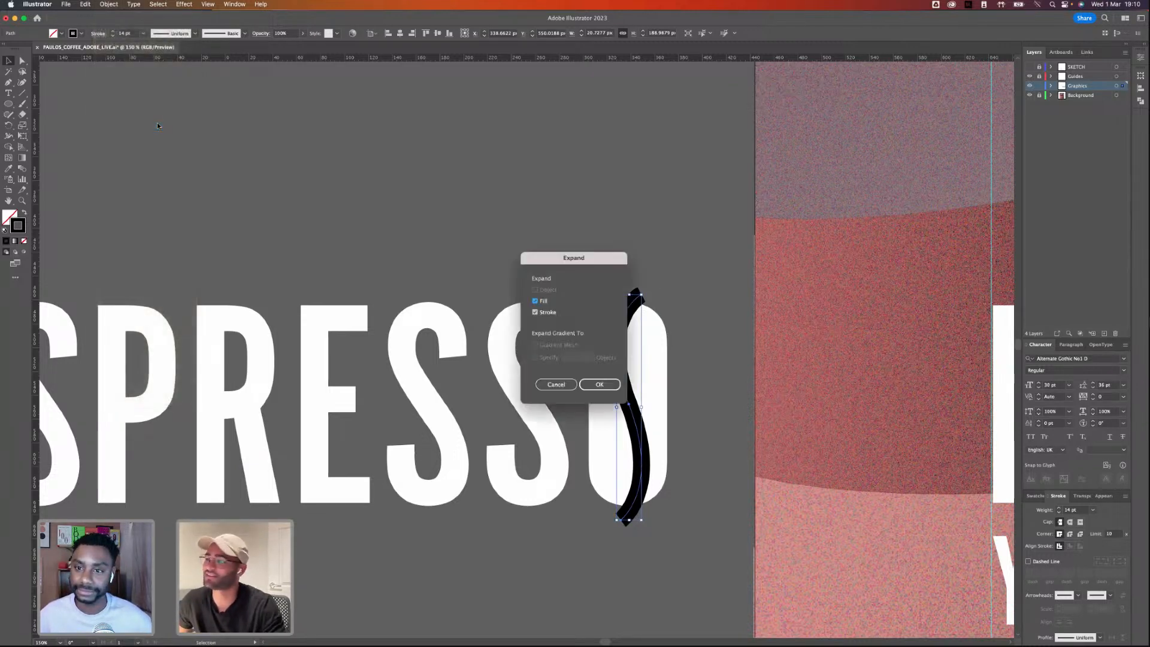
pyautogui.click(599, 383)
# - Subtract the expanded S-curve from the solid O with Pathfinder's Minus Front to form a split coffee bean
pyautogui.click(706, 236)
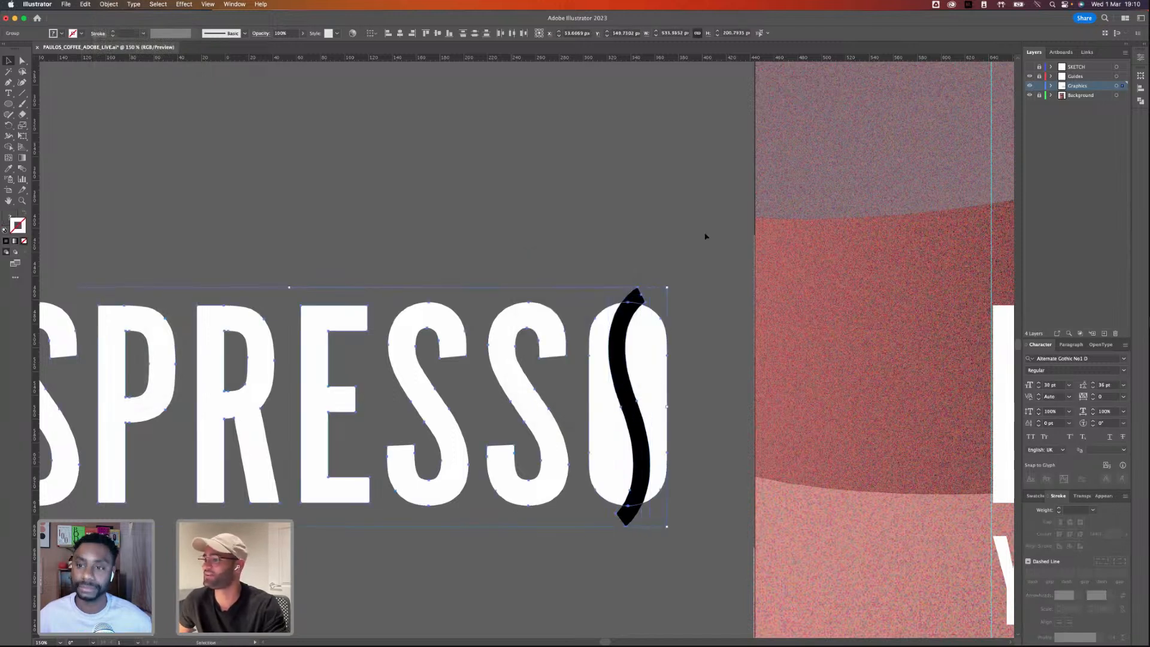
pyautogui.press('a')
pyautogui.click(647, 389)
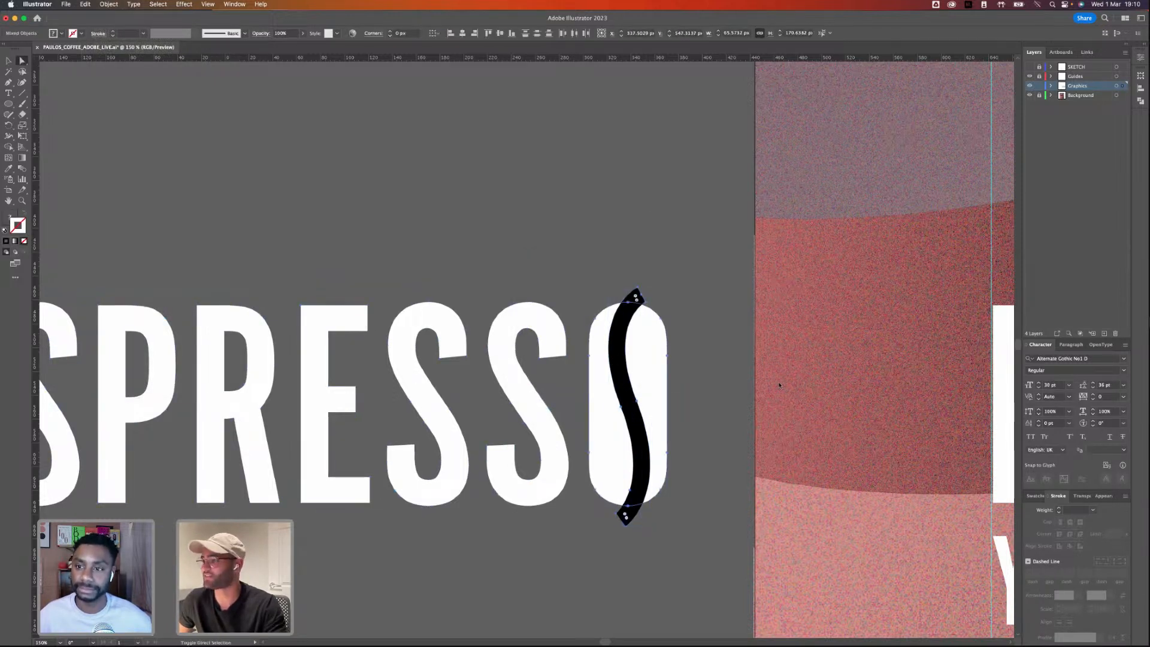
pyautogui.click(1141, 56)
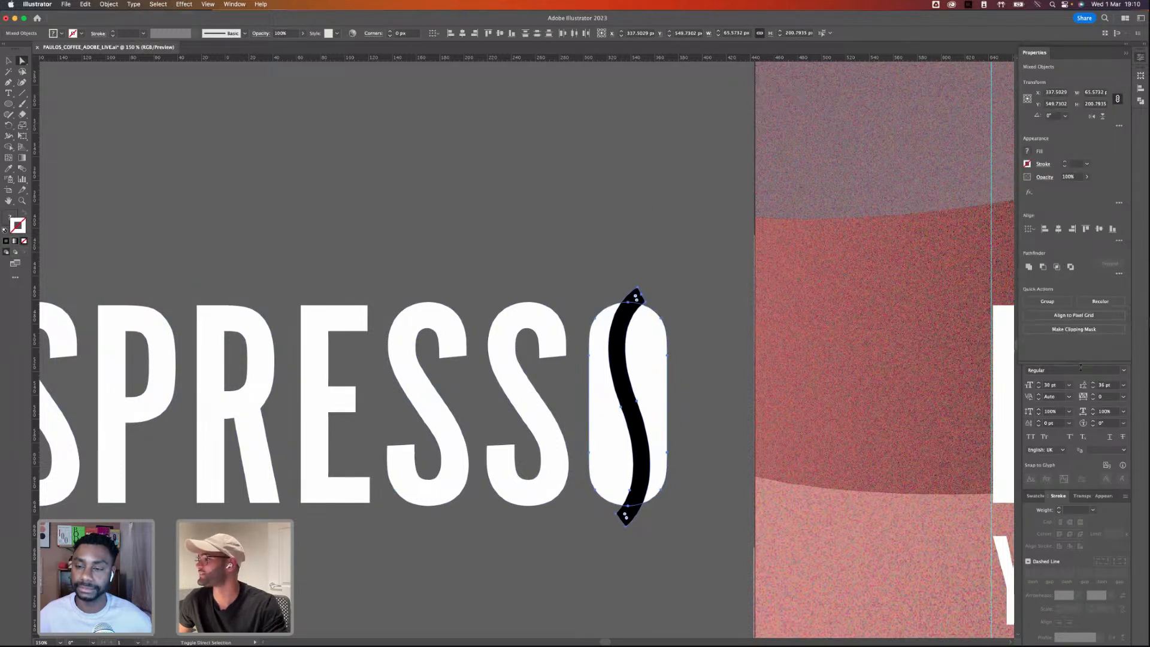
pyautogui.click(1045, 268)
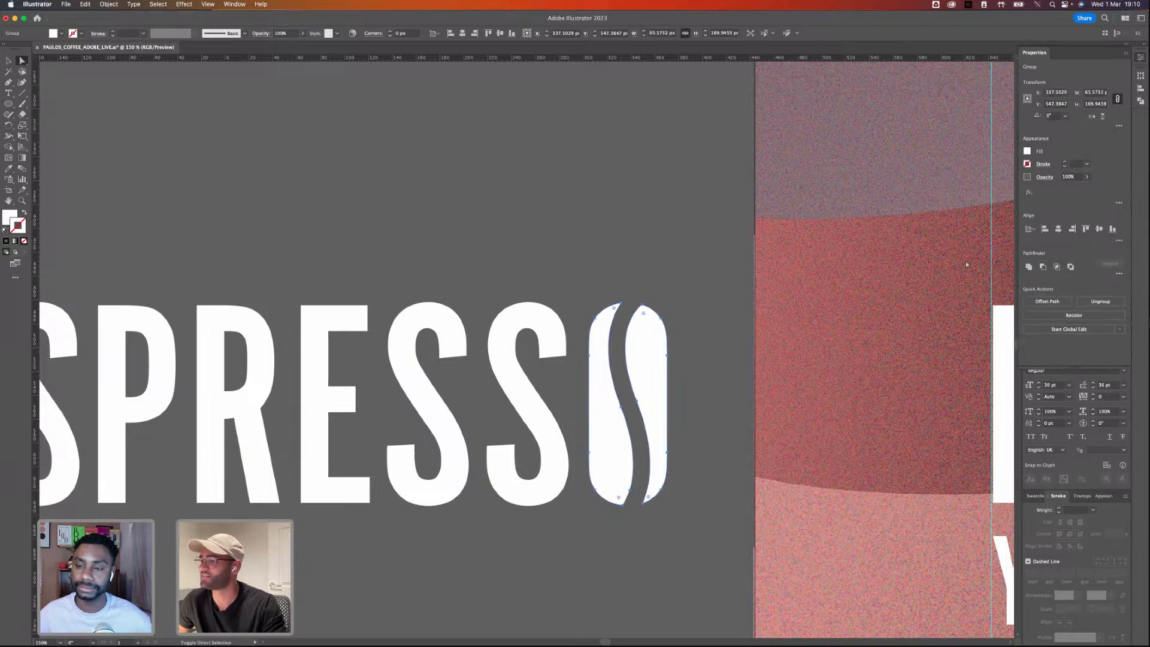
pyautogui.click(669, 236)
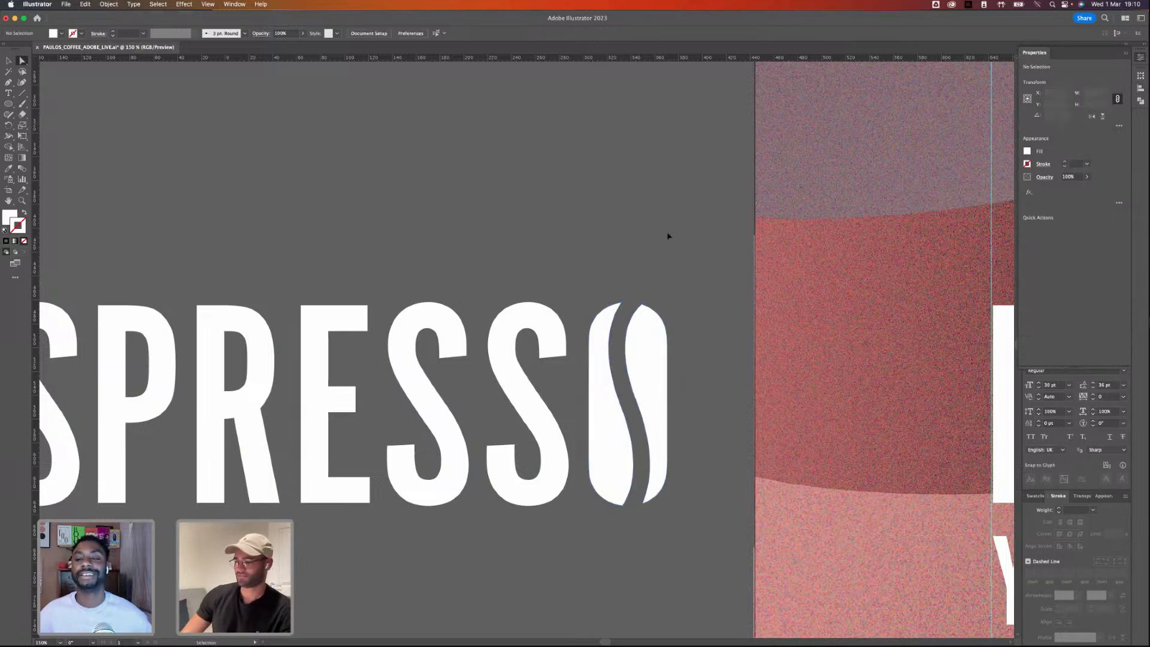
# - Delete the original ESPRESSO text from the poster and move the outlined coffee-bean version into its place above YOURSELF CREATIVELY
pyautogui.press('super+minus')
pyautogui.press('super+minus')
pyautogui.press('super+minus')
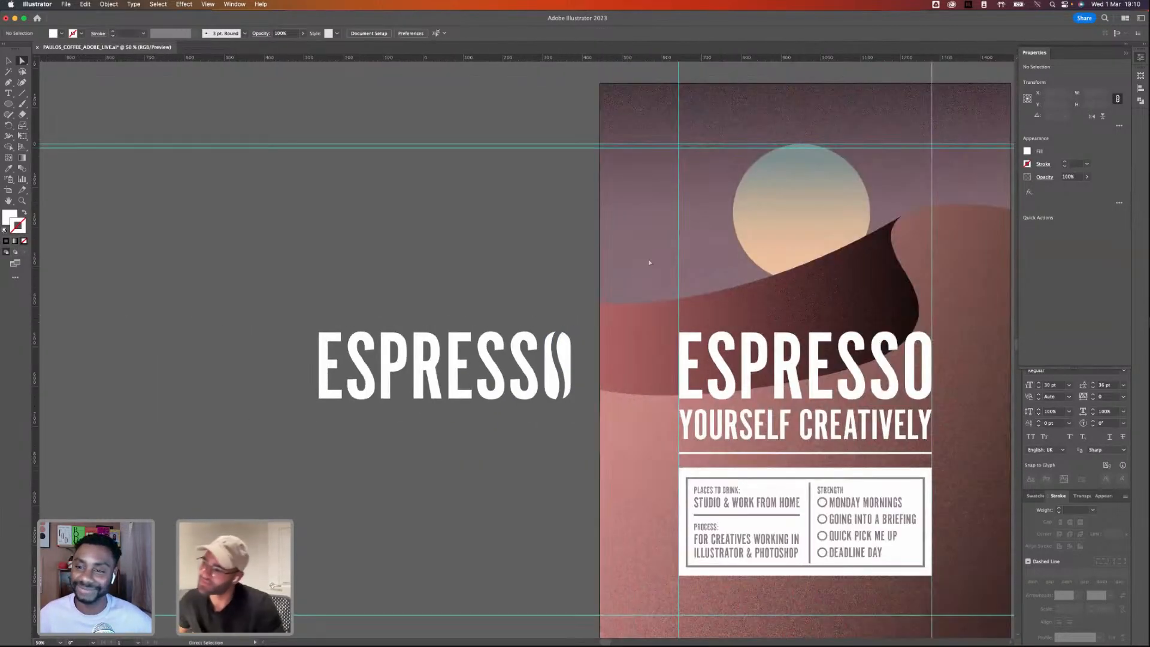
pyautogui.click(15, 61)
pyautogui.click(8, 61)
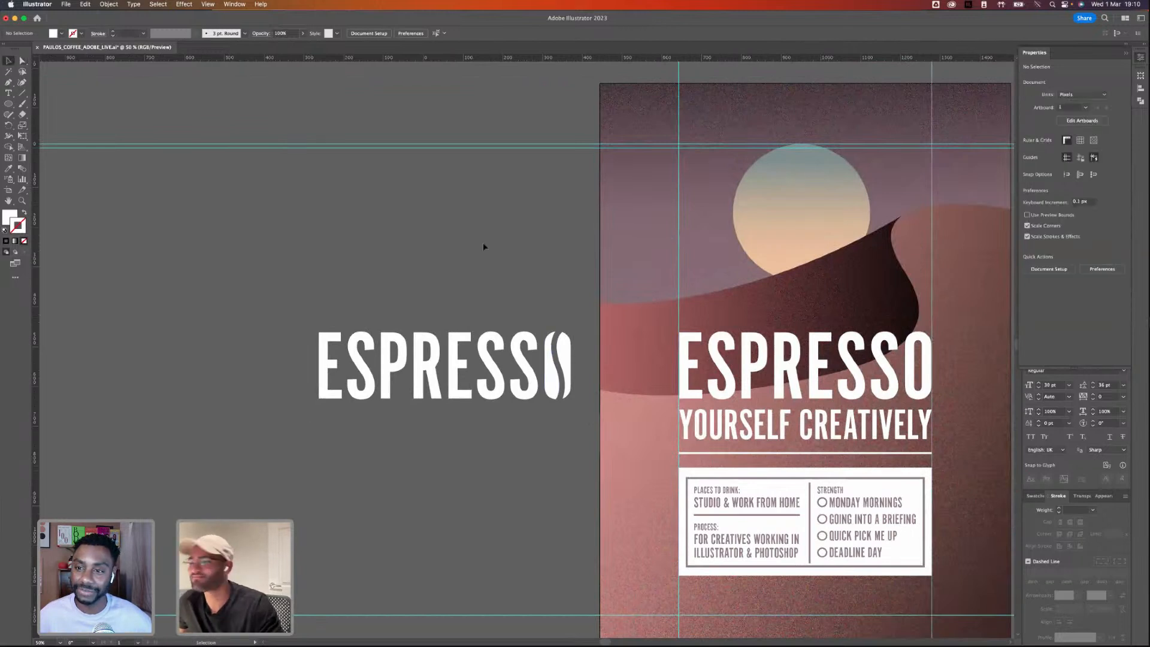
pyautogui.click(895, 392)
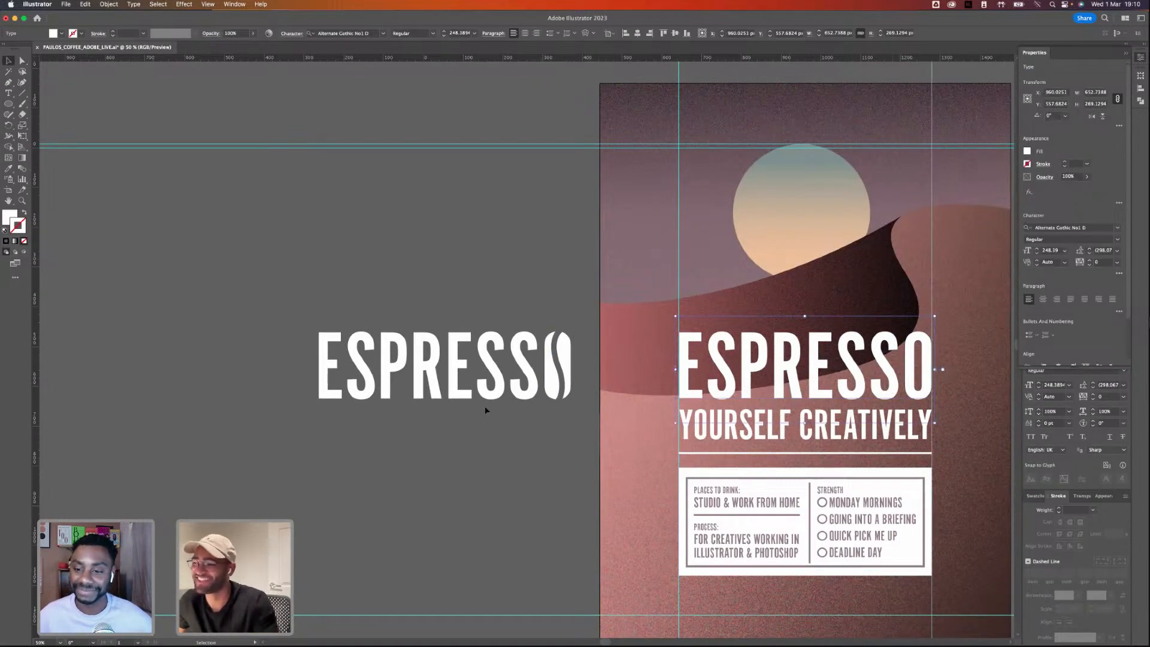
pyautogui.press('Delete')
pyautogui.click(530, 395)
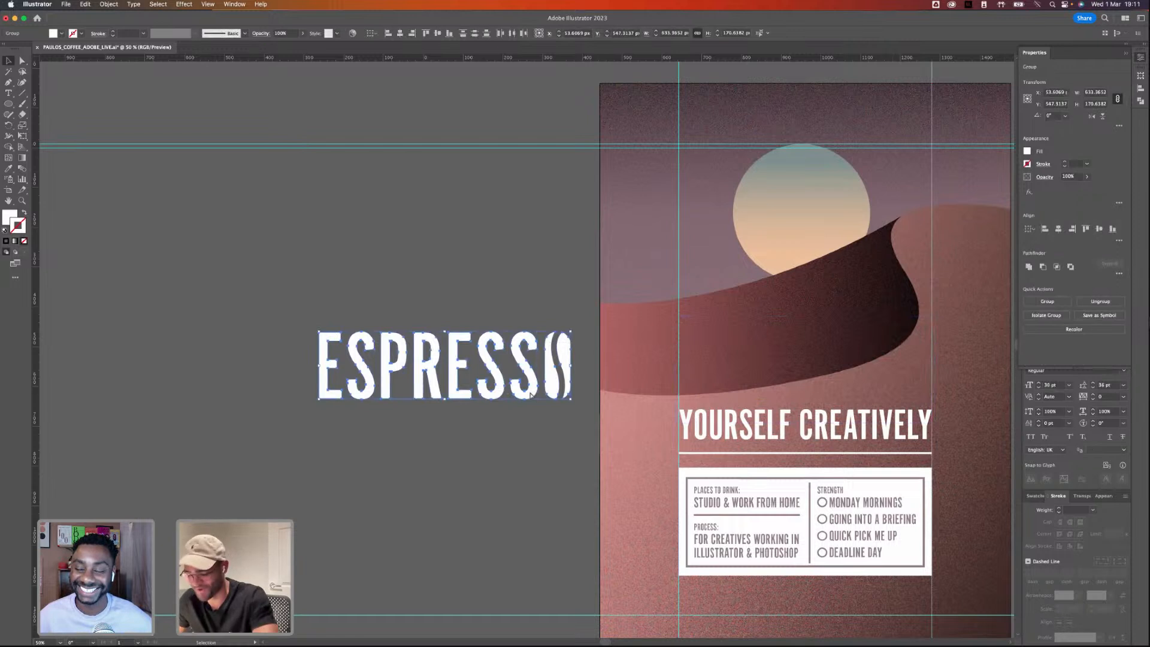
pyautogui.moveTo(531, 395); pyautogui.dragTo(888, 374)
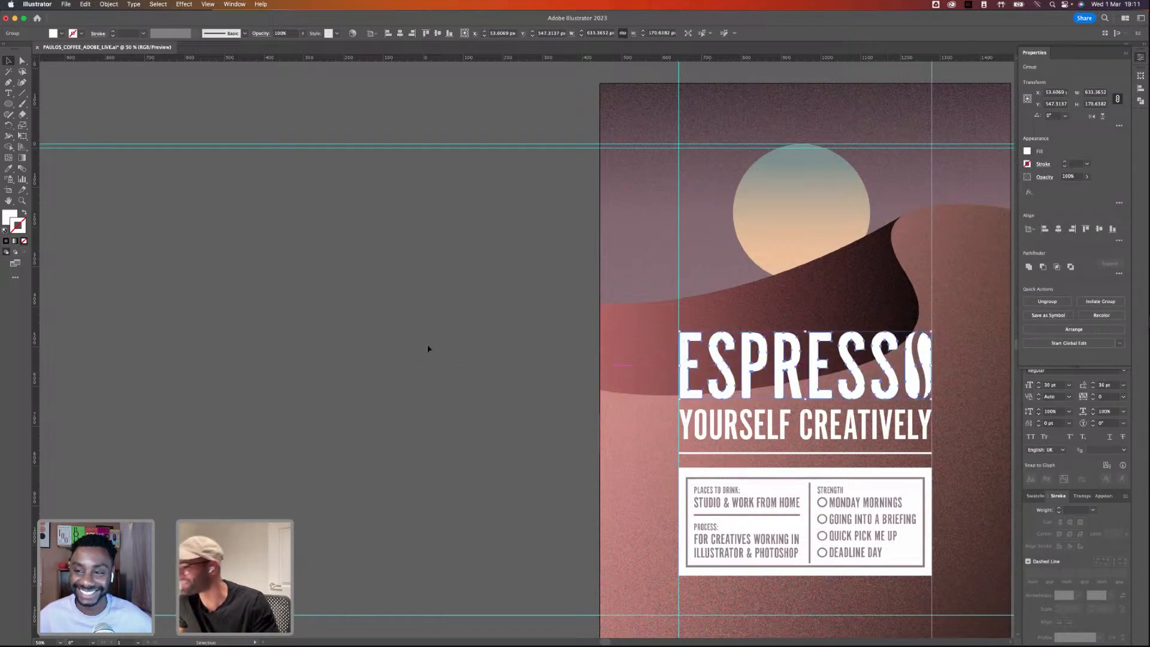
pyautogui.click(426, 345)
# - Isolate the ESPRESSO group, draw a white ellipse about 88 by 168 px, and center it over the coffee-bean O
pyautogui.press('super+=')
pyautogui.press('super+=')
pyautogui.press('super+=')
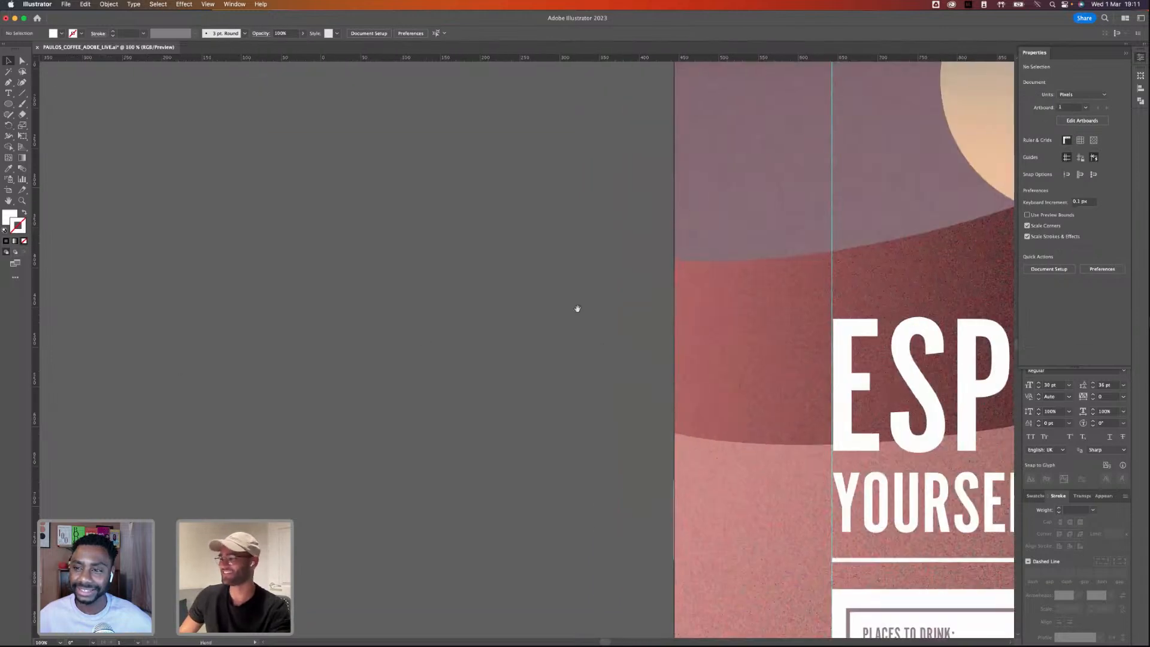
pyautogui.hscroll(10, 492, 279)
pyautogui.click(804, 375)
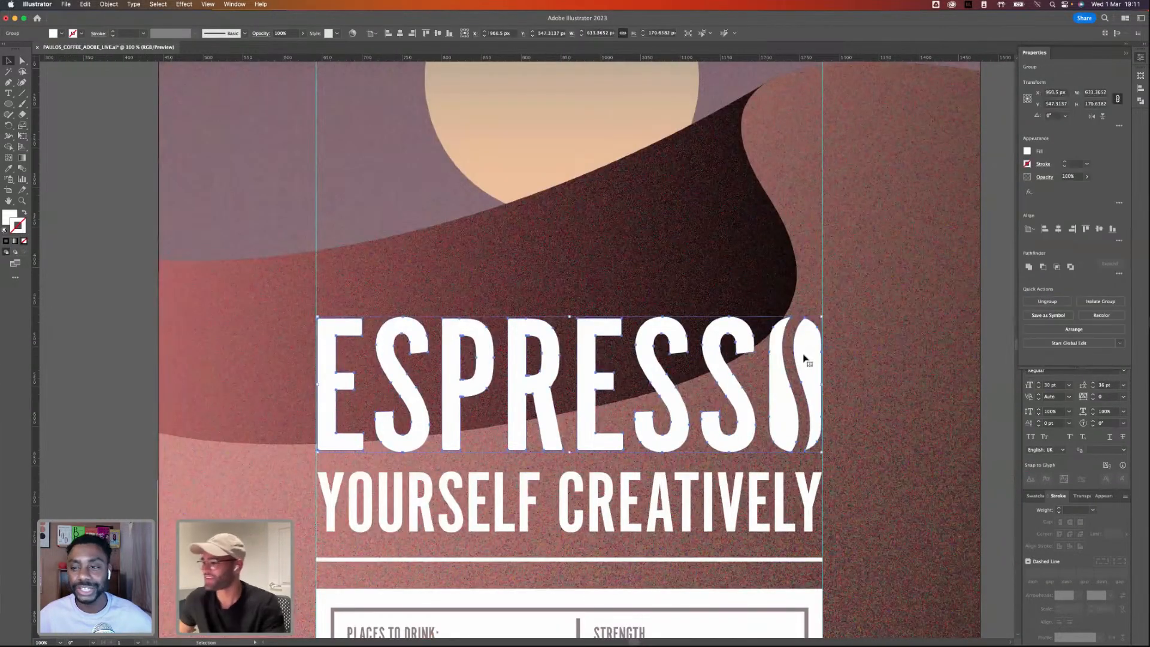
pyautogui.doubleClick(804, 376)
pyautogui.click(8, 104)
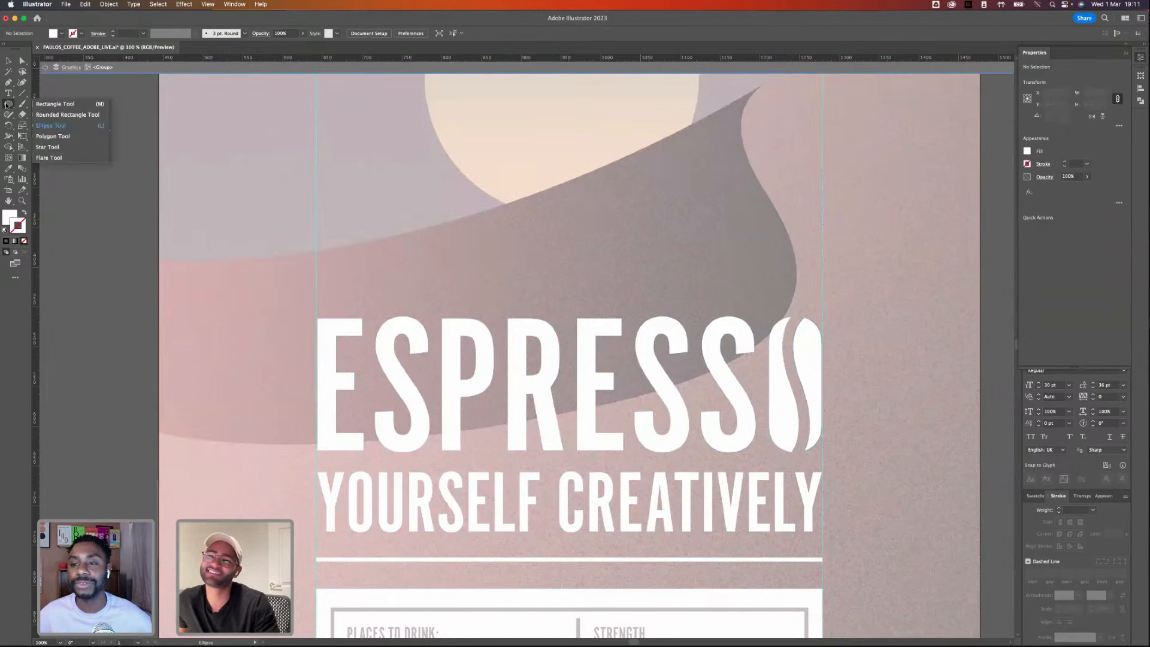
pyautogui.click(51, 126)
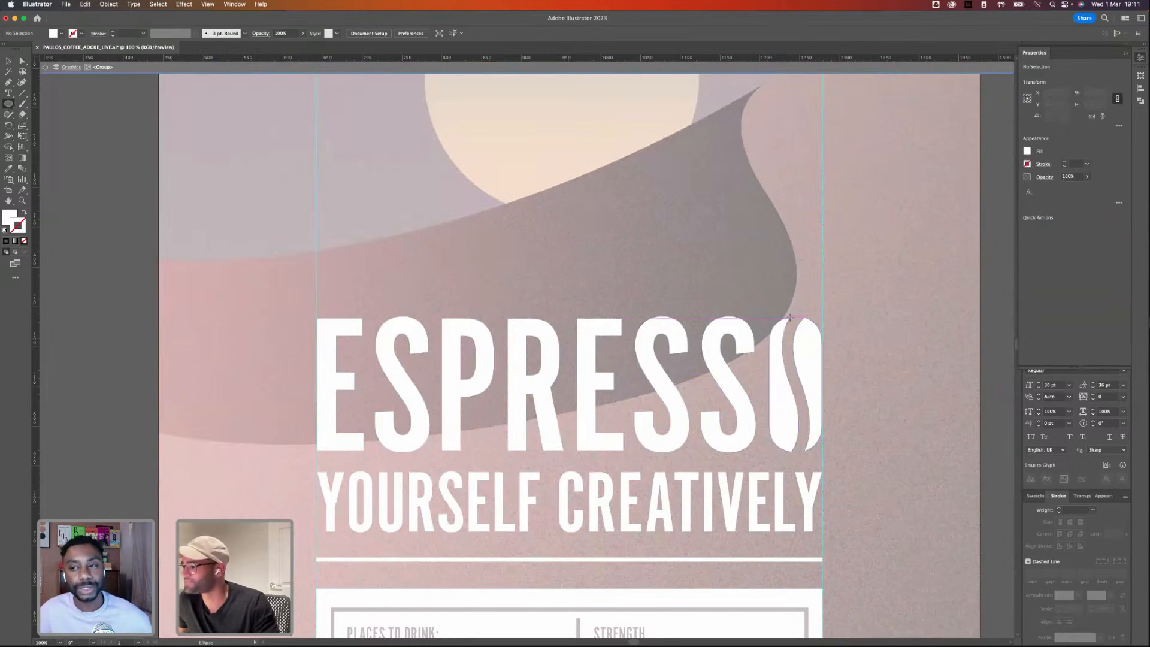
pyautogui.moveTo(791, 317); pyautogui.dragTo(860, 450)
pyautogui.press('v')
pyautogui.moveTo(824, 383); pyautogui.dragTo(795, 383)
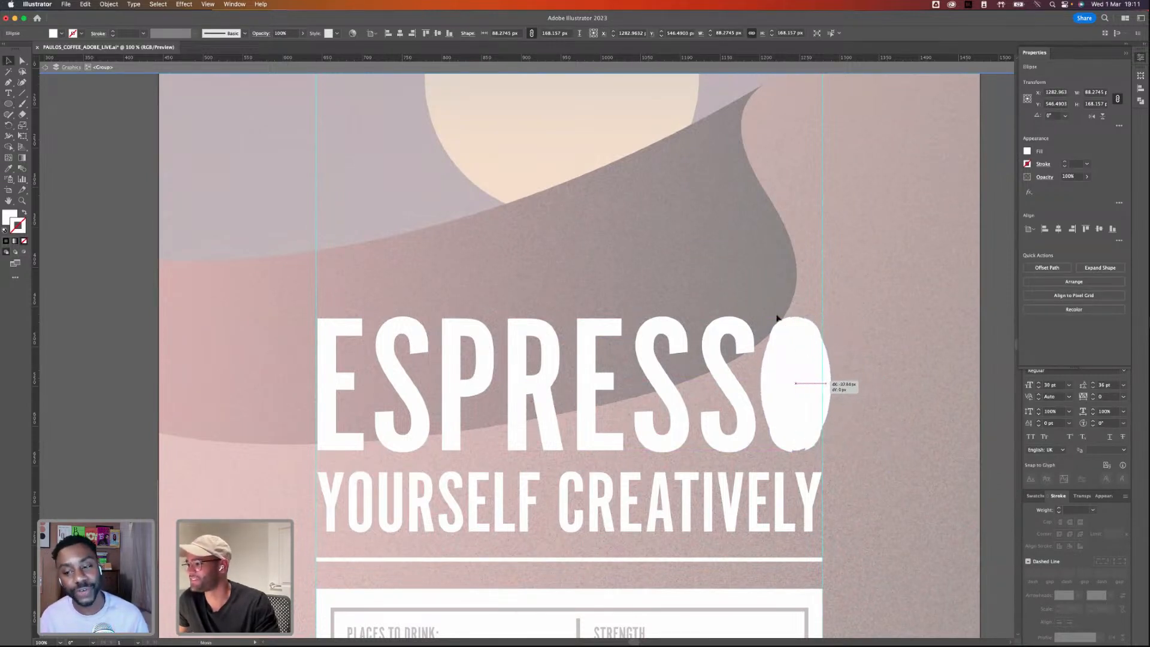
# - Select the coffee-bean O together with the white ellipse over it and split them with Pathfinder's Divide
pyautogui.click(775, 324)
pyautogui.click(774, 324)
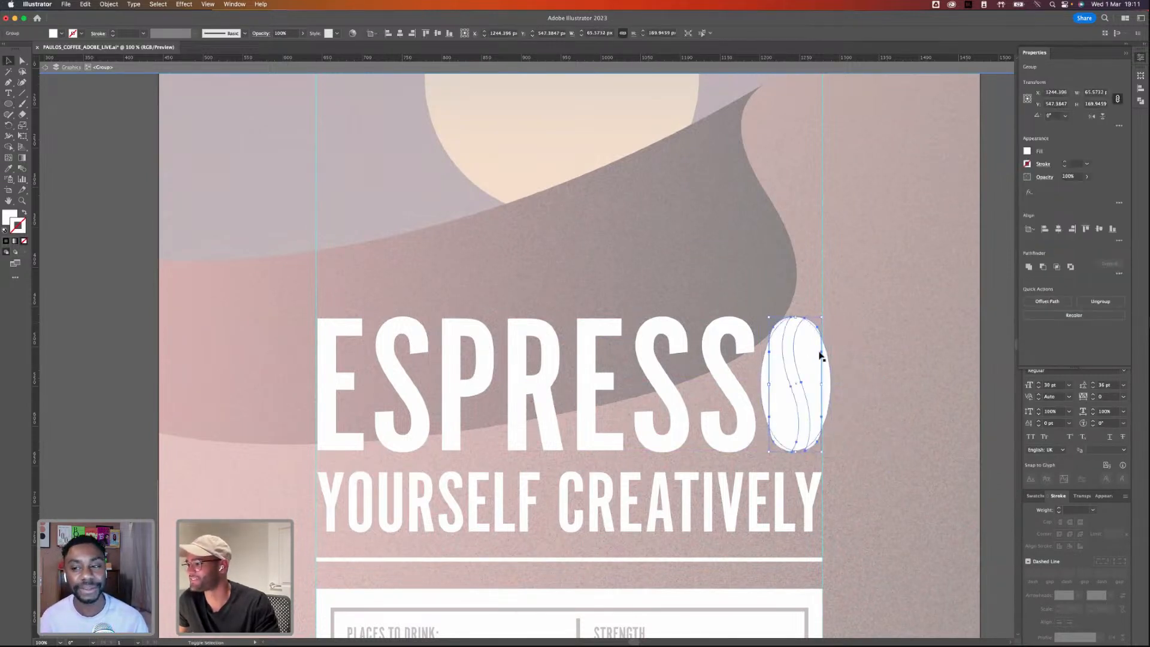
pyautogui.keyDown('shift'); pyautogui.click(831, 384); pyautogui.keyUp('shift')
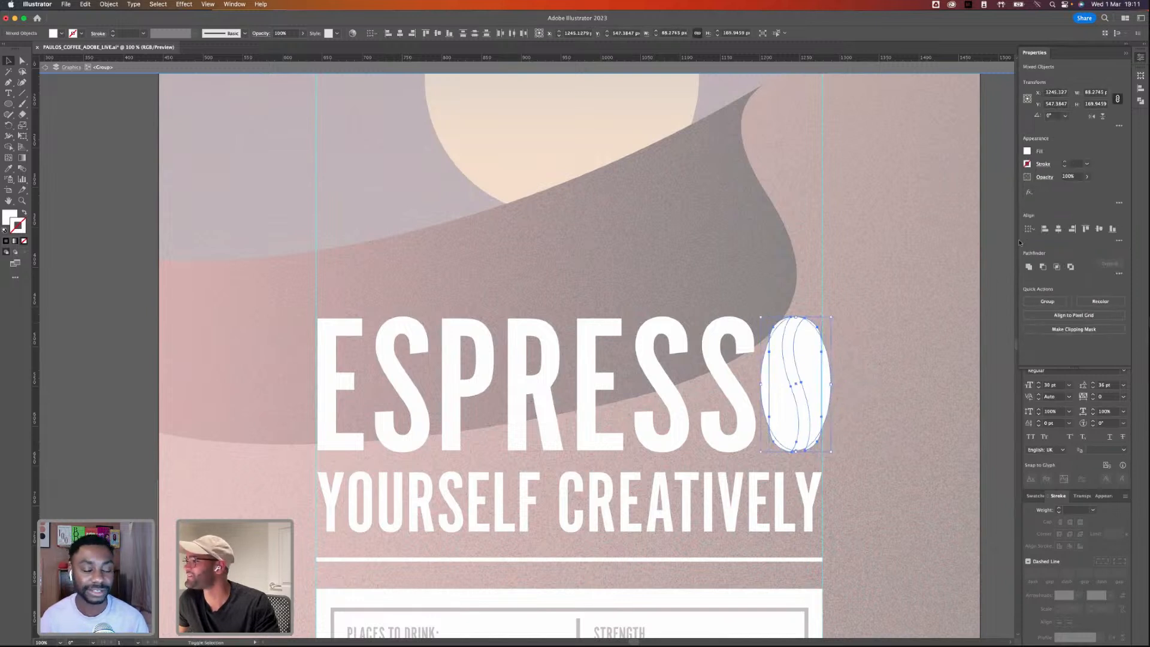
pyautogui.click(1141, 100)
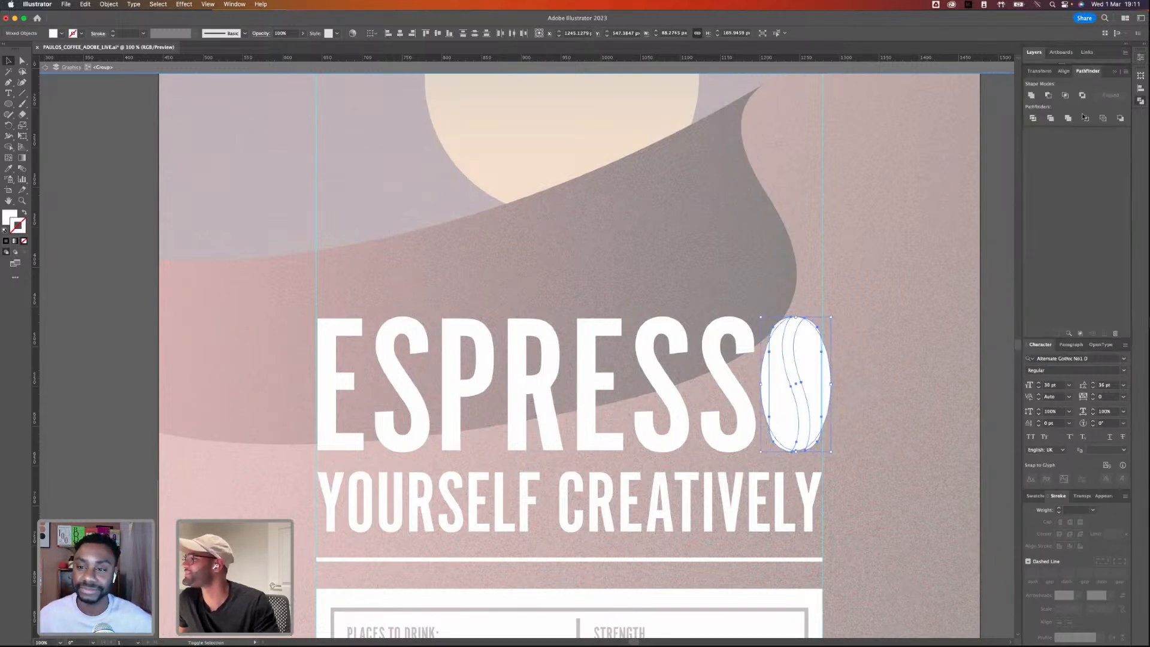
pyautogui.click(1033, 118)
# - Delete the leftover divided pieces around the O and its S-curve, leaving a split oval coffee bean, and exit isolation mode
pyautogui.click(915, 322)
pyautogui.press('a')
pyautogui.click(777, 326)
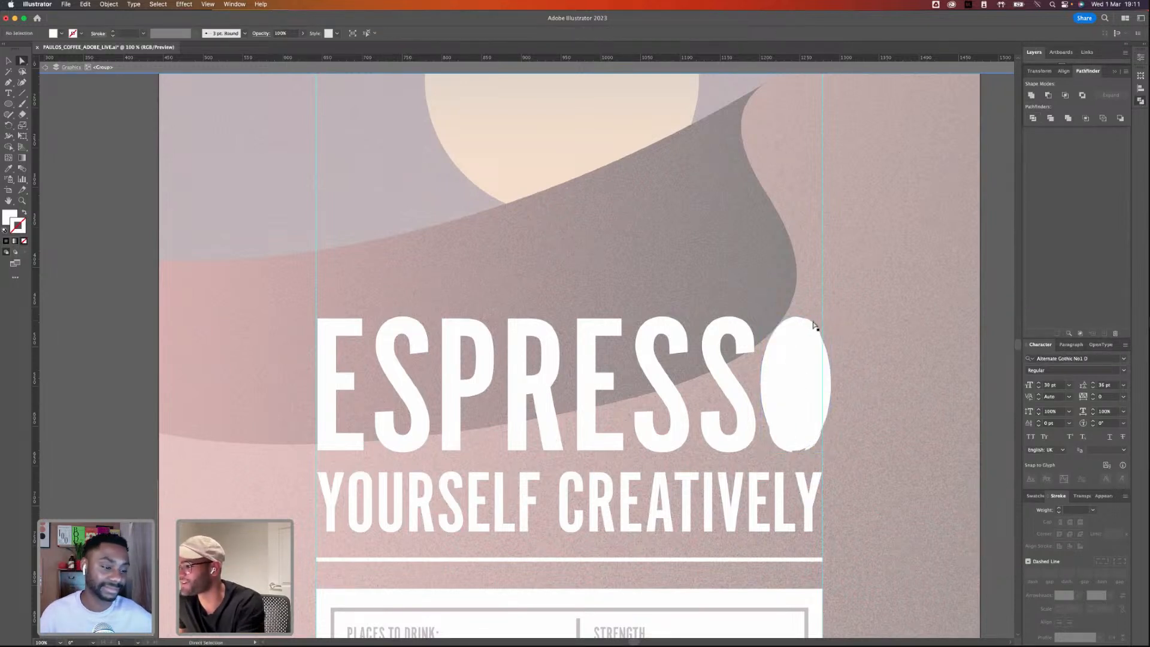
pyautogui.click(782, 448)
pyautogui.press('Delete')
pyautogui.click(805, 413)
pyautogui.press('Delete')
pyautogui.click(797, 395)
pyautogui.press('Delete')
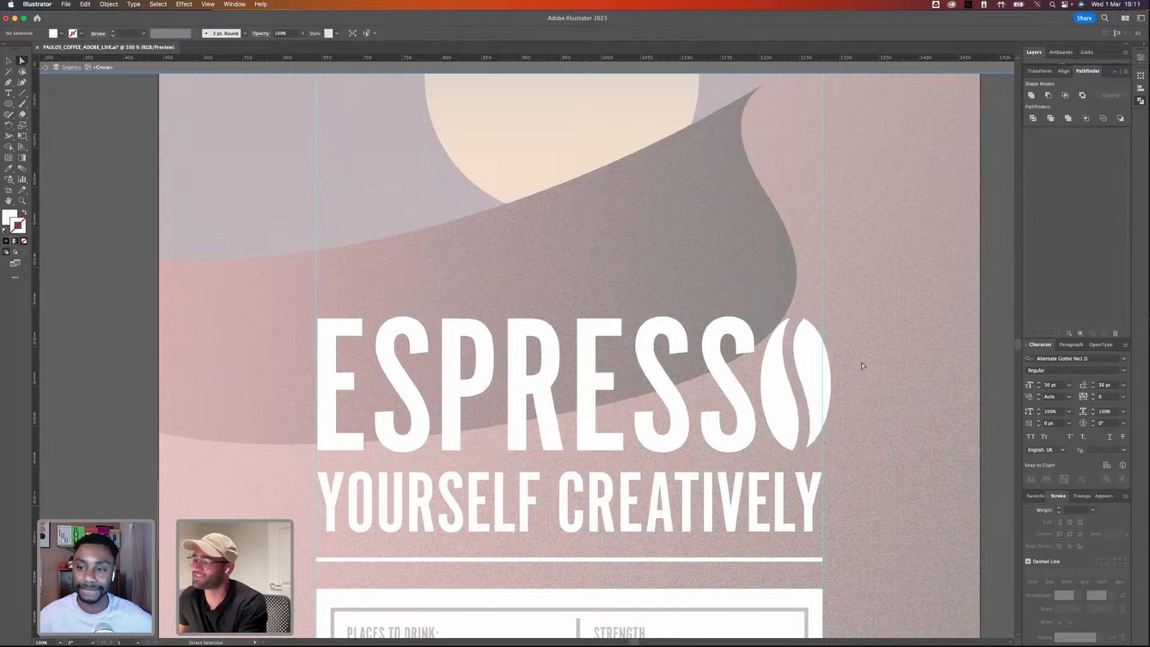
pyautogui.press('Escape')
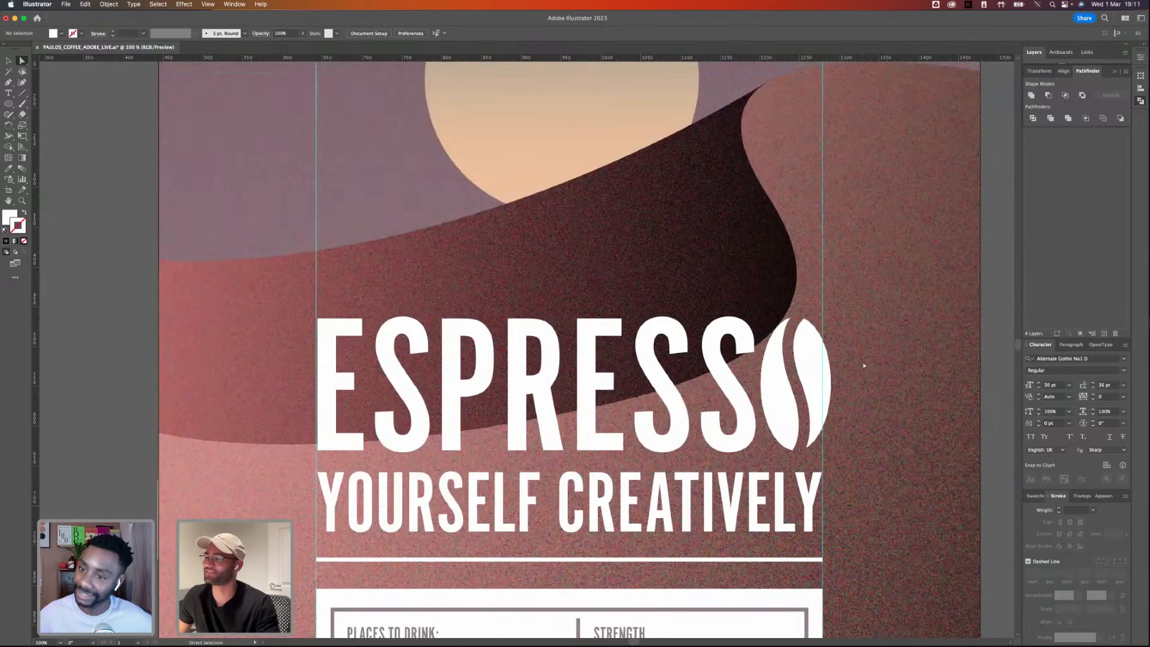
pyautogui.click(826, 366)
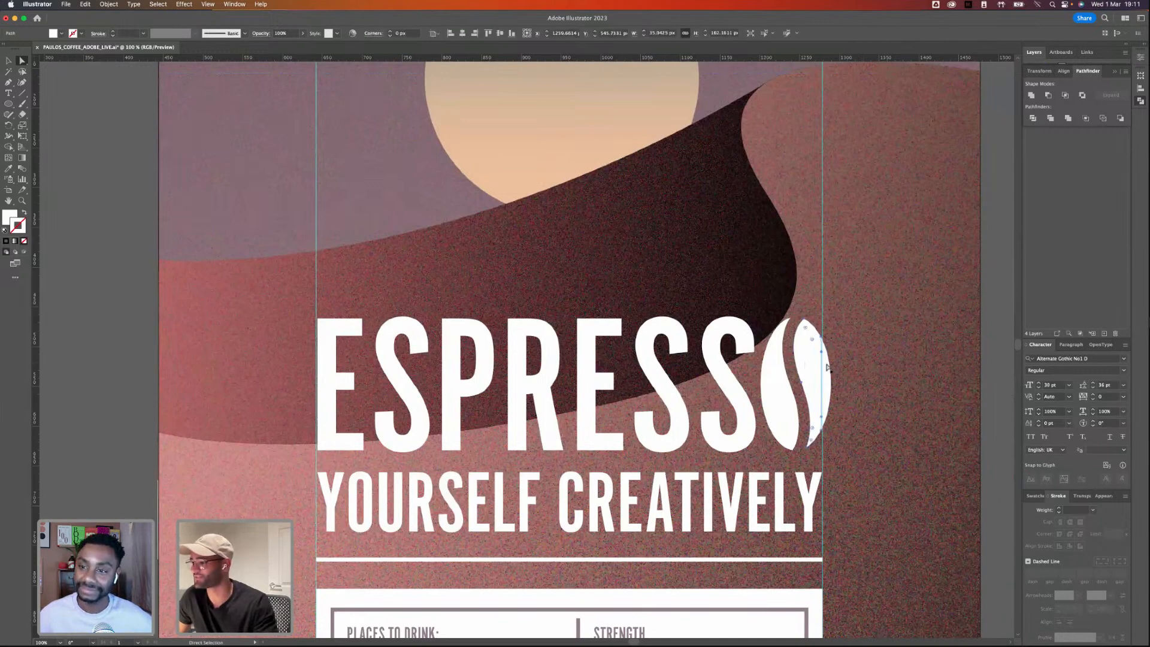
pyautogui.click(879, 347)
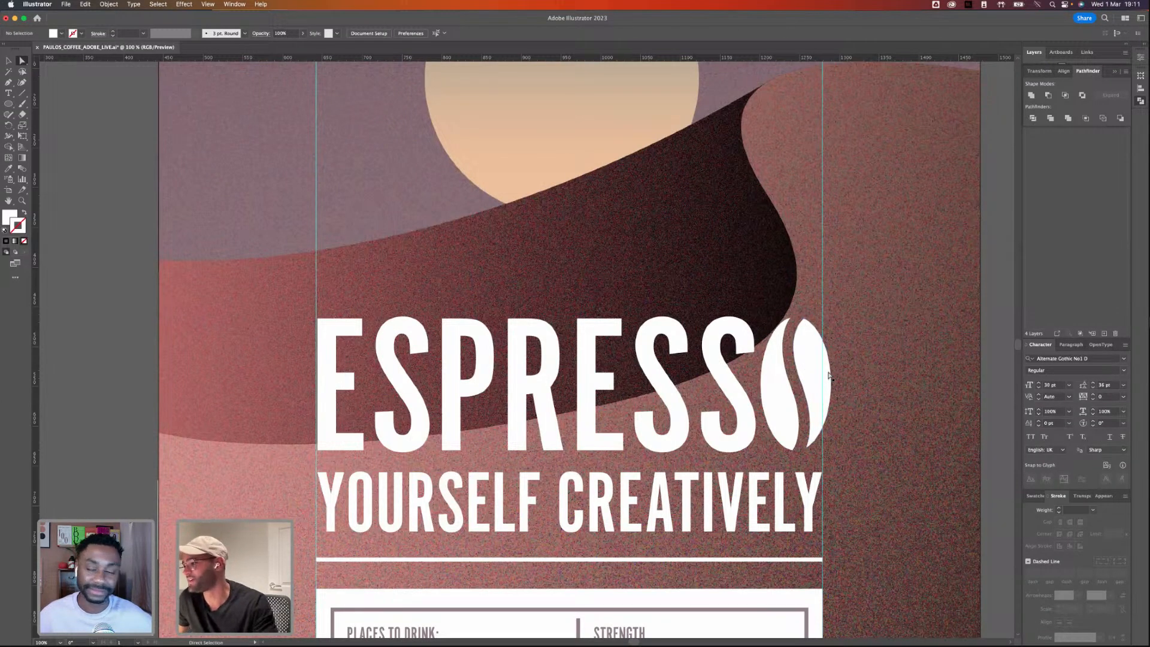
pyautogui.click(10, 61)
pyautogui.doubleClick(804, 367)
pyautogui.click(815, 360)
pyautogui.press('a')
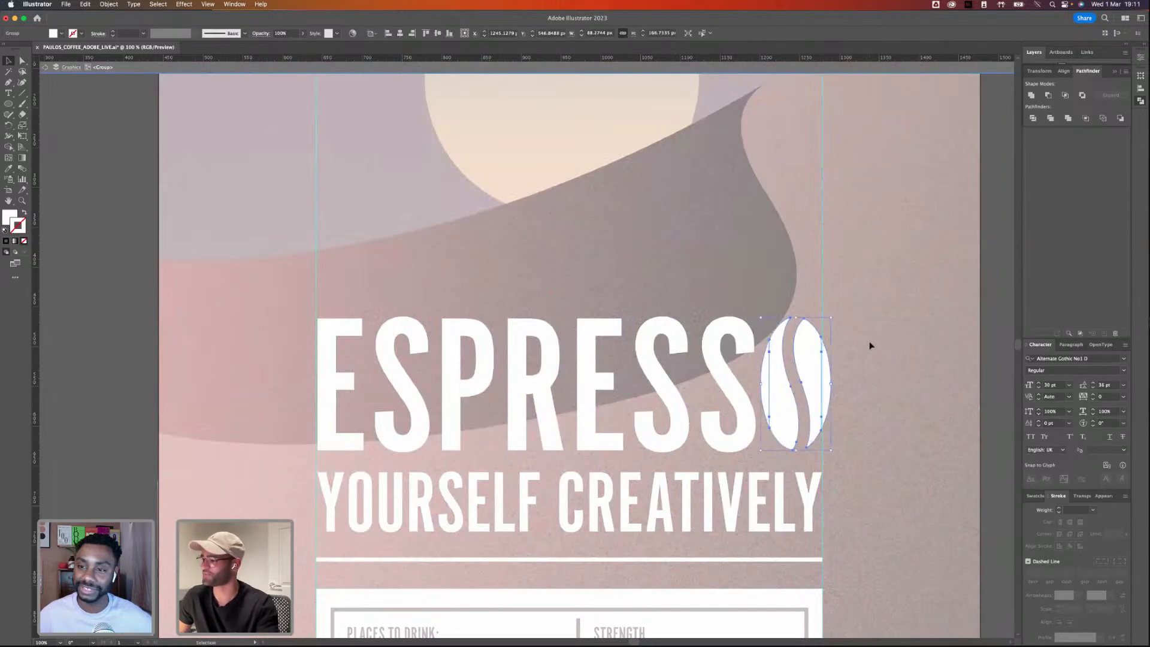
pyautogui.doubleClick(871, 346)
# - Scale the ESPRESSO title proportionally to about 634 px wide so the bean's outer edge meets the vertical guide
pyautogui.click(768, 369)
pyautogui.moveTo(831, 384); pyautogui.dragTo(822, 385)
pyautogui.click(877, 357)
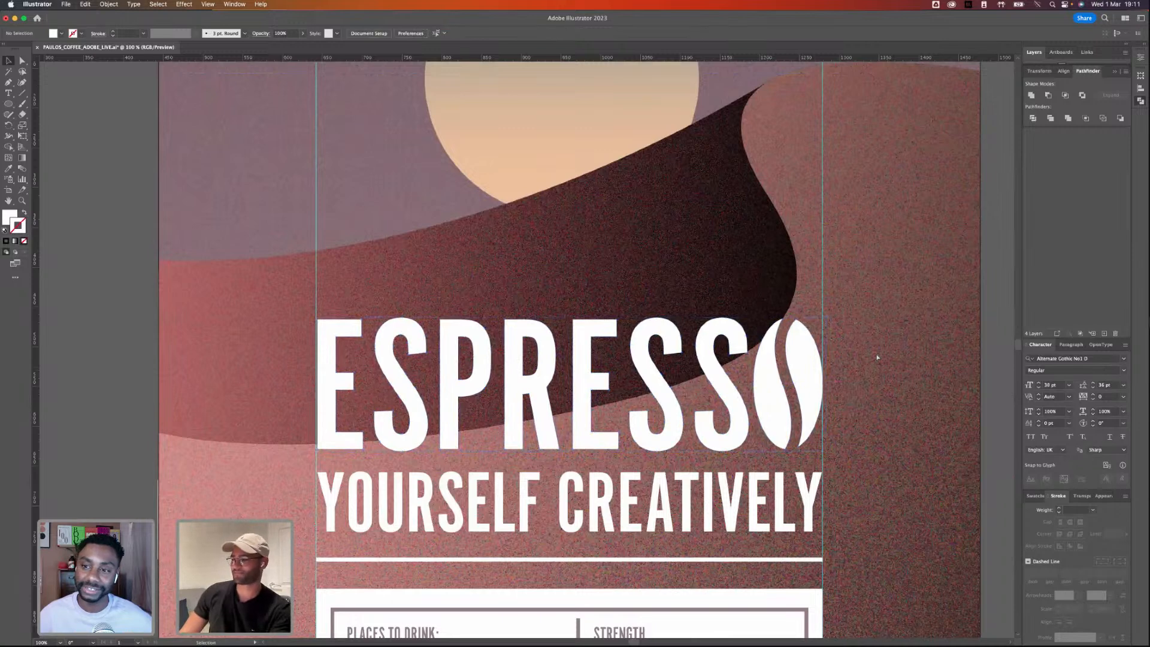
# - Examine the coffee-bean title against the whole poster, selecting the bean inside the ESPRESSO group
pyautogui.press('super+minus')
pyautogui.press('super+minus')
pyautogui.press('super+minus')
pyautogui.press('super+equal')
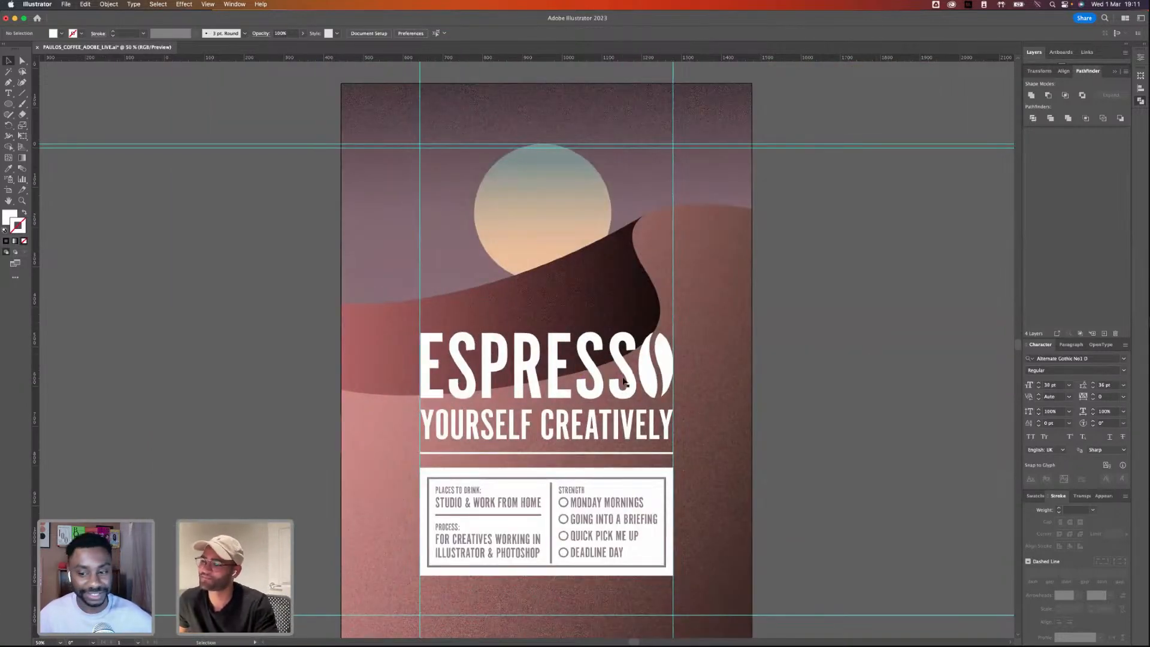
pyautogui.doubleClick(656, 375)
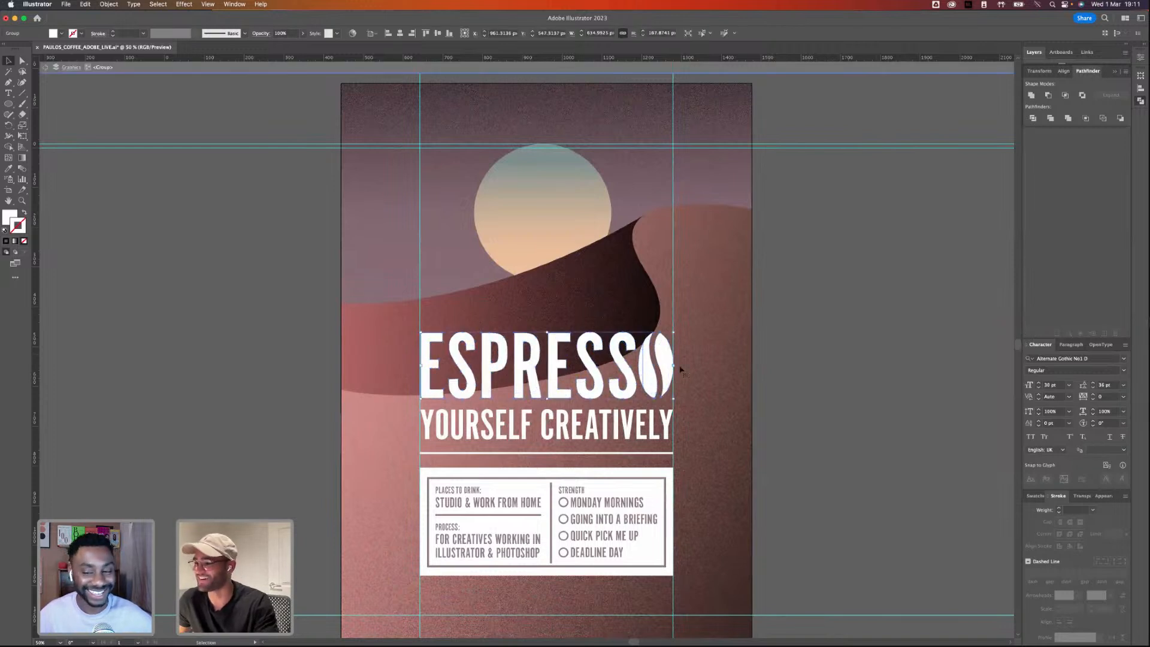
pyautogui.click(656, 376)
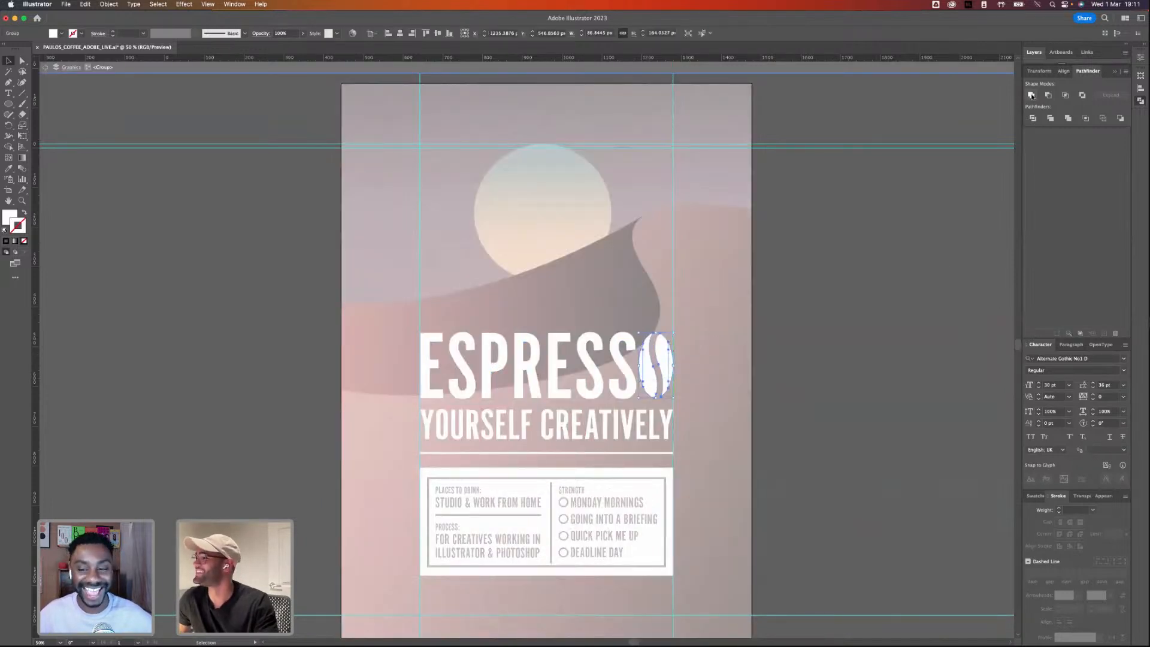
pyautogui.doubleClick(792, 391)
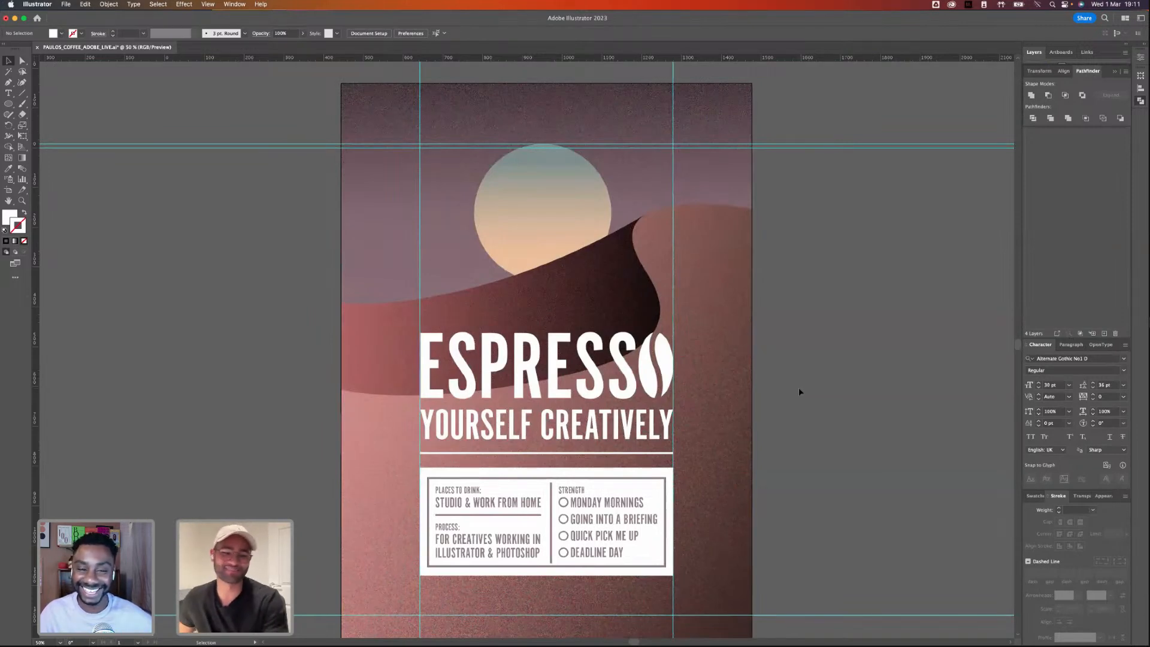
# - Undo the bean and title edits step by step to bring back the original ESPRESSO text
pyautogui.press('a')
pyautogui.doubleClick(664, 379)
pyautogui.press('super+z')
pyautogui.press('super+z')
pyautogui.press('super+z')
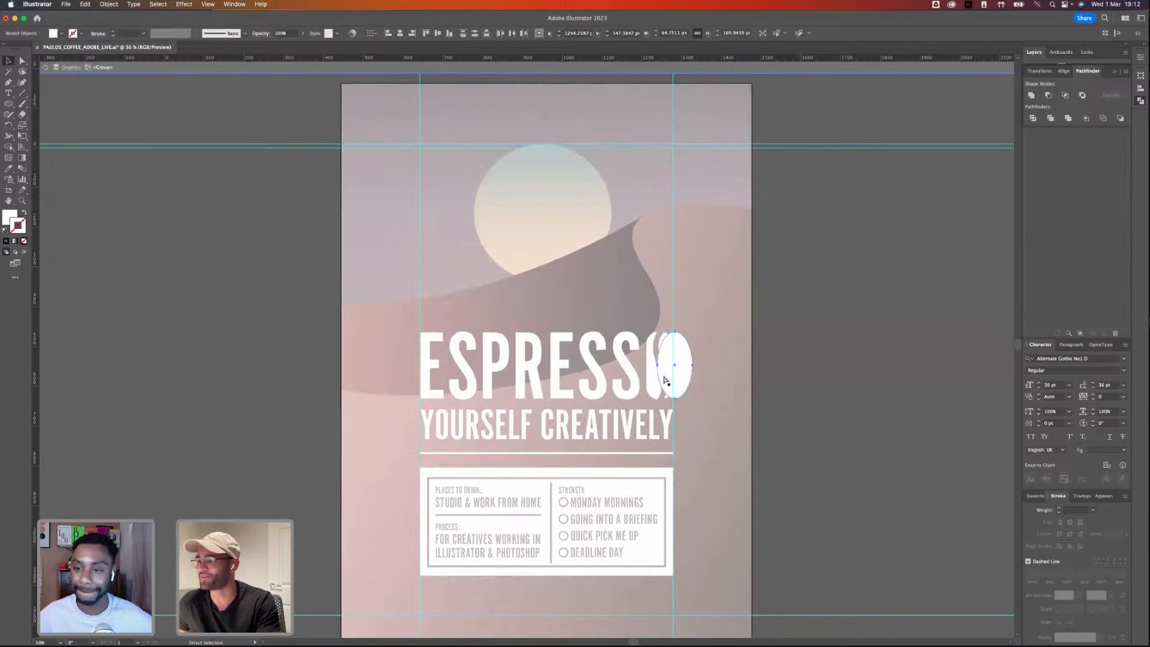
pyautogui.press('super+z')
# - Move the original ESPRESSO text off the poster and paste the finished coffee-bean title above YOURSELF CREATIVELY
pyautogui.click(865, 360)
pyautogui.moveTo(438, 363); pyautogui.dragTo(874, 346)
pyautogui.moveTo(183, 304); pyautogui.dragTo(95, 499)
pyautogui.press('super+x')
pyautogui.press('super+v')
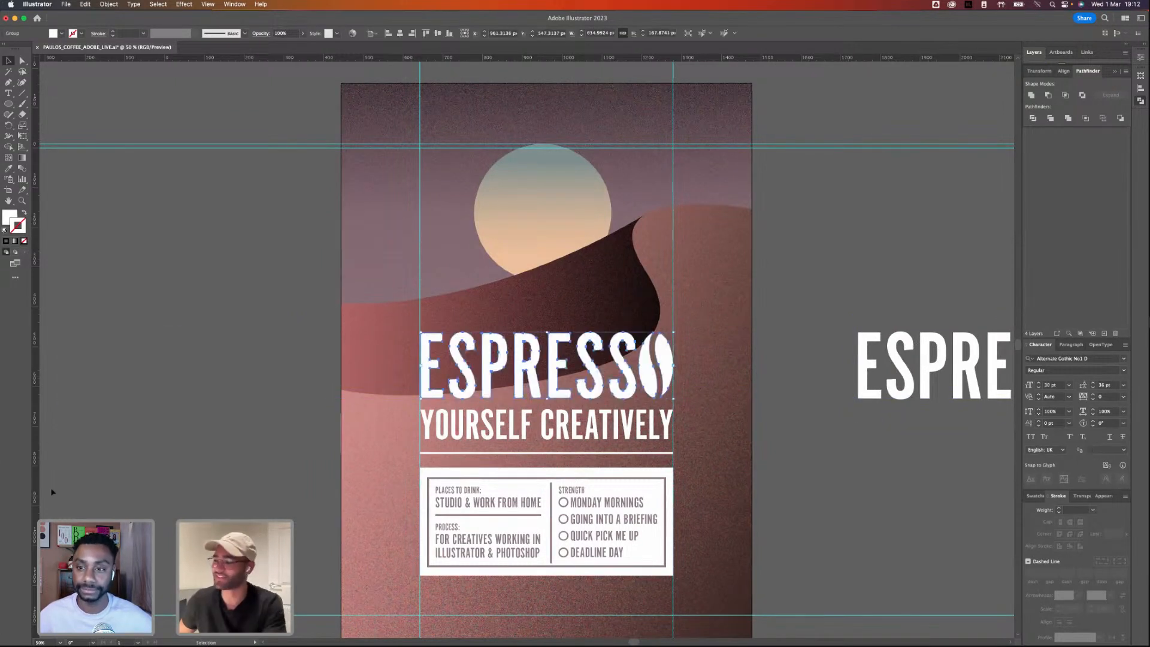
pyautogui.click(814, 263)
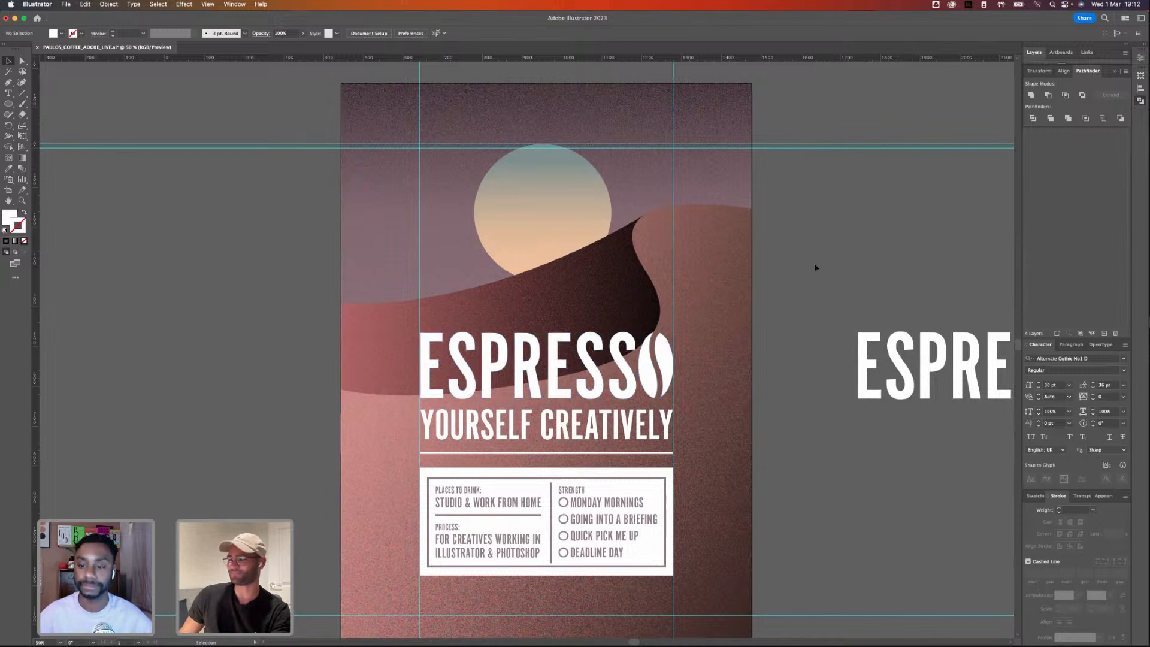
# - Move the coffee-bean title off to the poster's left side and place the original ESPRESSO text back above YOURSELF CREATIVELY
pyautogui.moveTo(668, 370); pyautogui.dragTo(235, 363)
pyautogui.moveTo(584, 363); pyautogui.dragTo(527, 363)
pyautogui.click(822, 297)
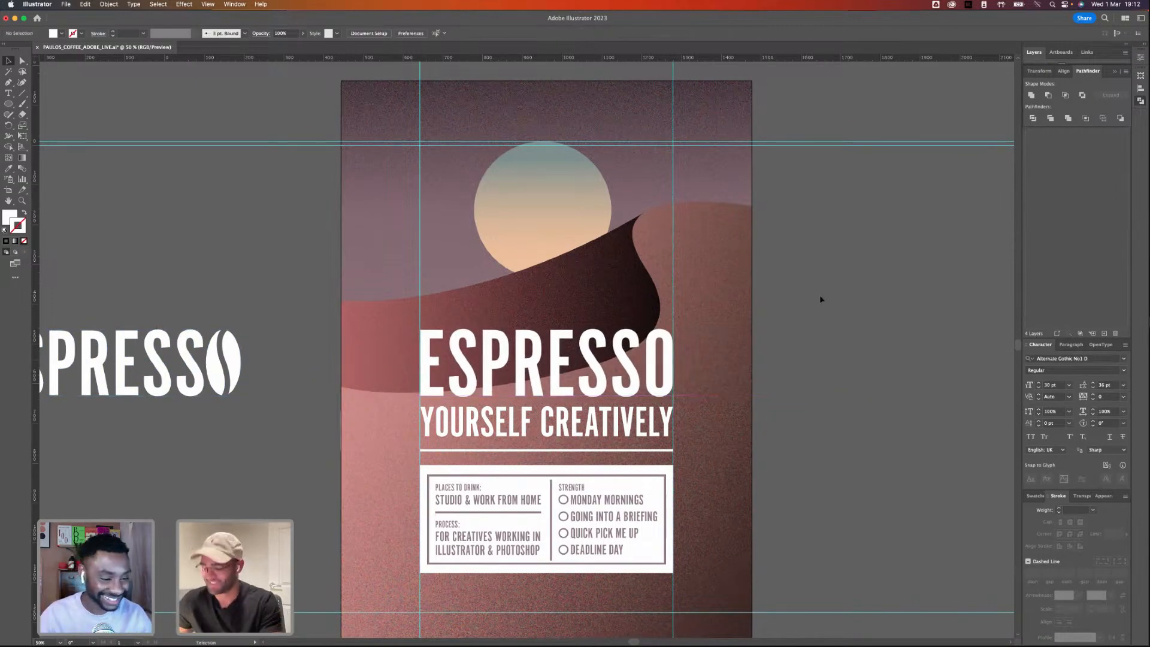
# - Save the document and hide the Guides layer
pyautogui.press('super+s')
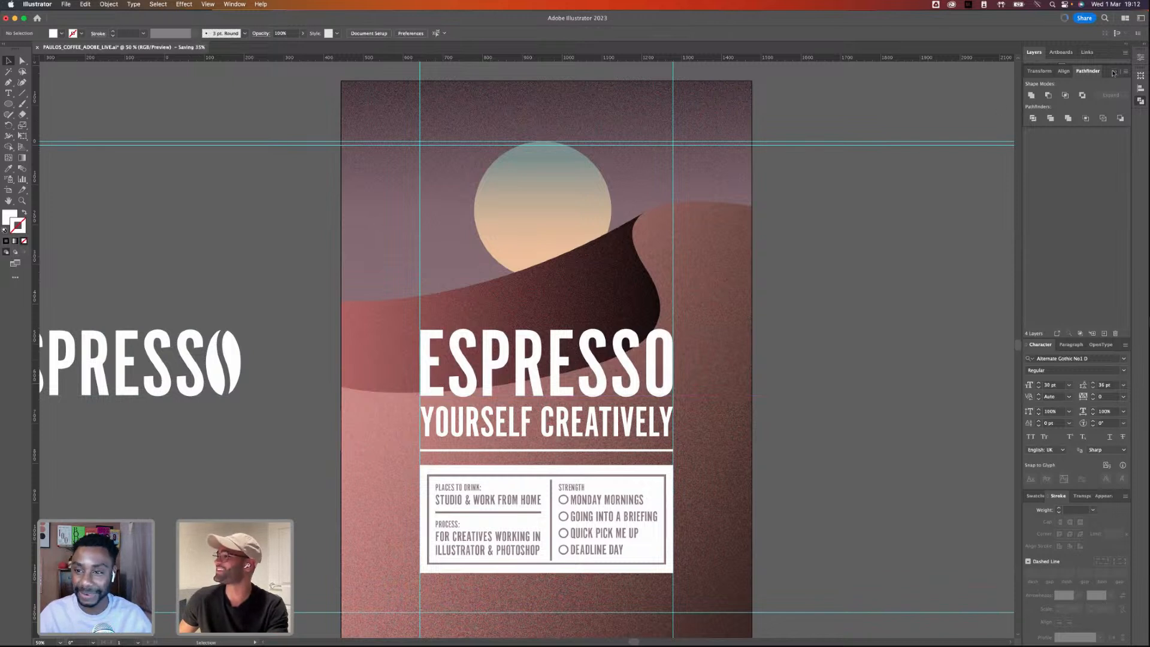
pyautogui.click(1114, 73)
pyautogui.click(1029, 76)
pyautogui.hscroll(-5, 575, 275)
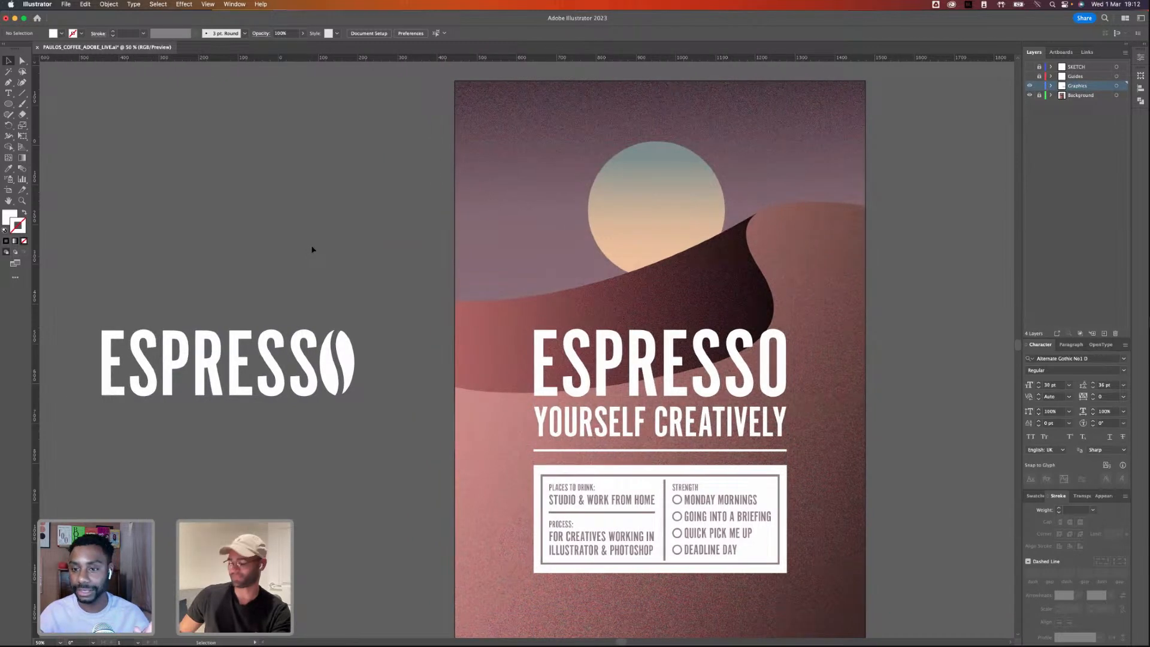
# - Duplicate the poster artboard with its artwork, placing the copy just to the right of the original
pyautogui.press('super+minus')
pyautogui.hotkey('shift', 'o')
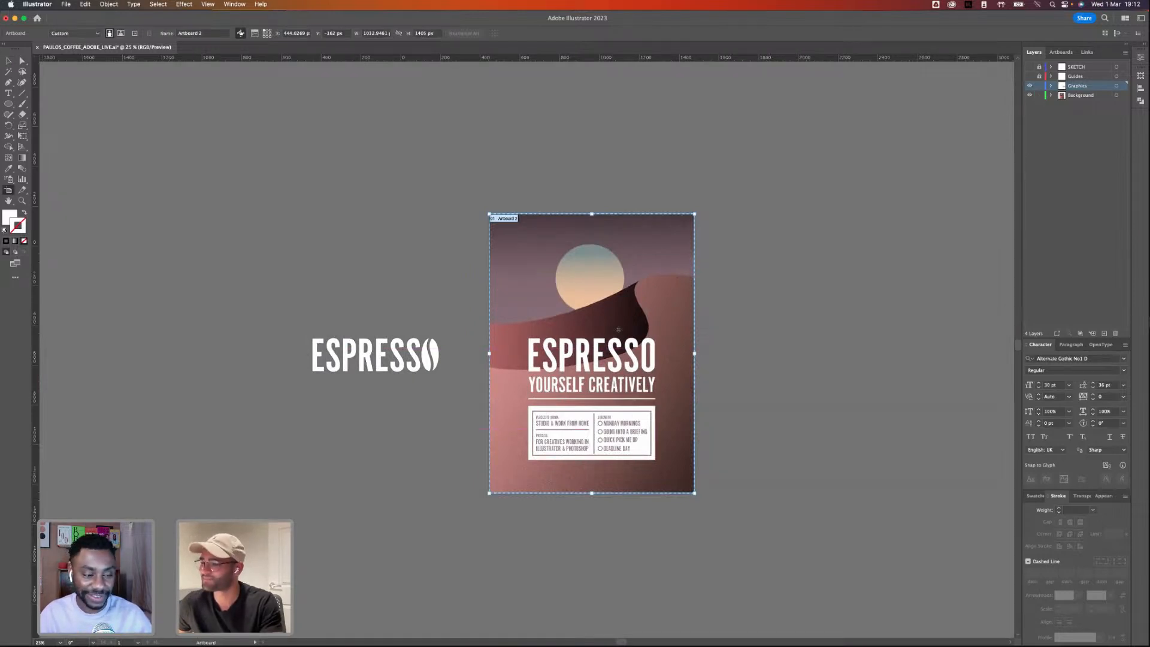
pyautogui.moveTo(527, 322); pyautogui.dragTo(725, 313)
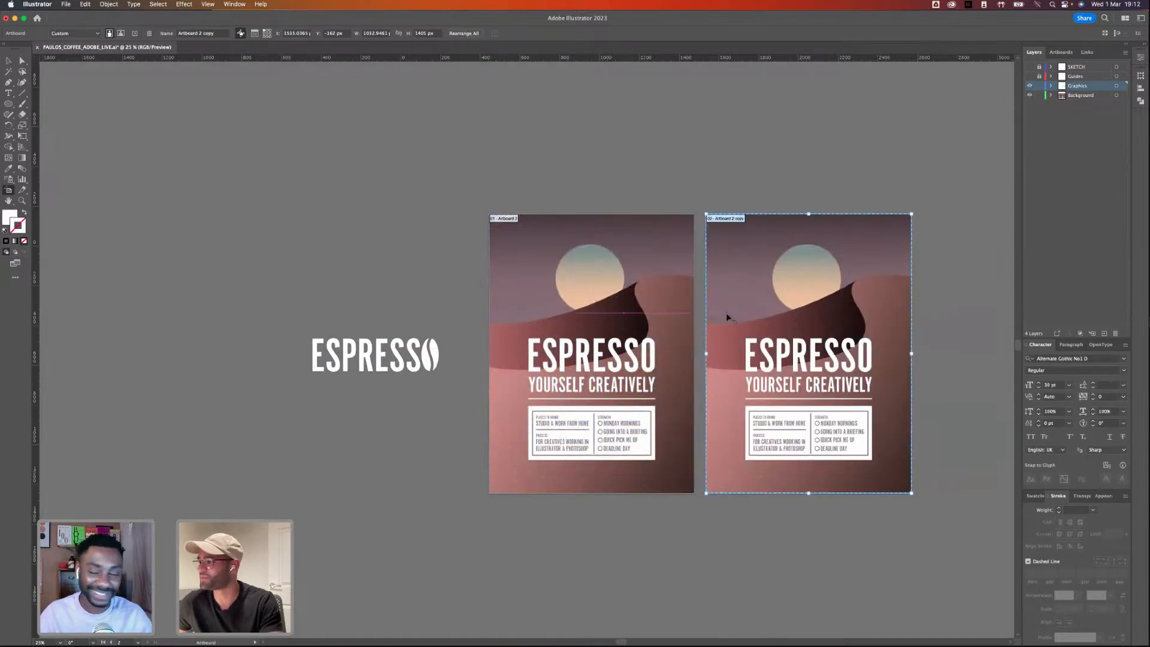
# - Delete the plain ESPRESSO text from the duplicate poster and move the coffee-bean title into its place
pyautogui.press('v')
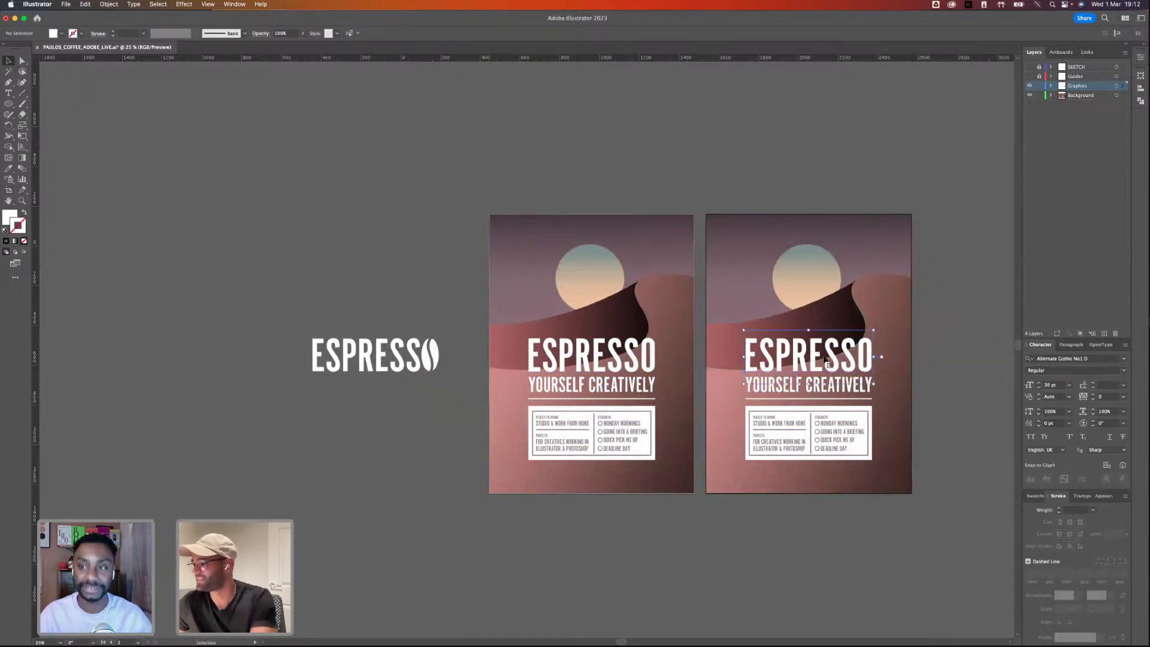
pyautogui.moveTo(413, 356); pyautogui.dragTo(931, 358)
pyautogui.click(989, 318)
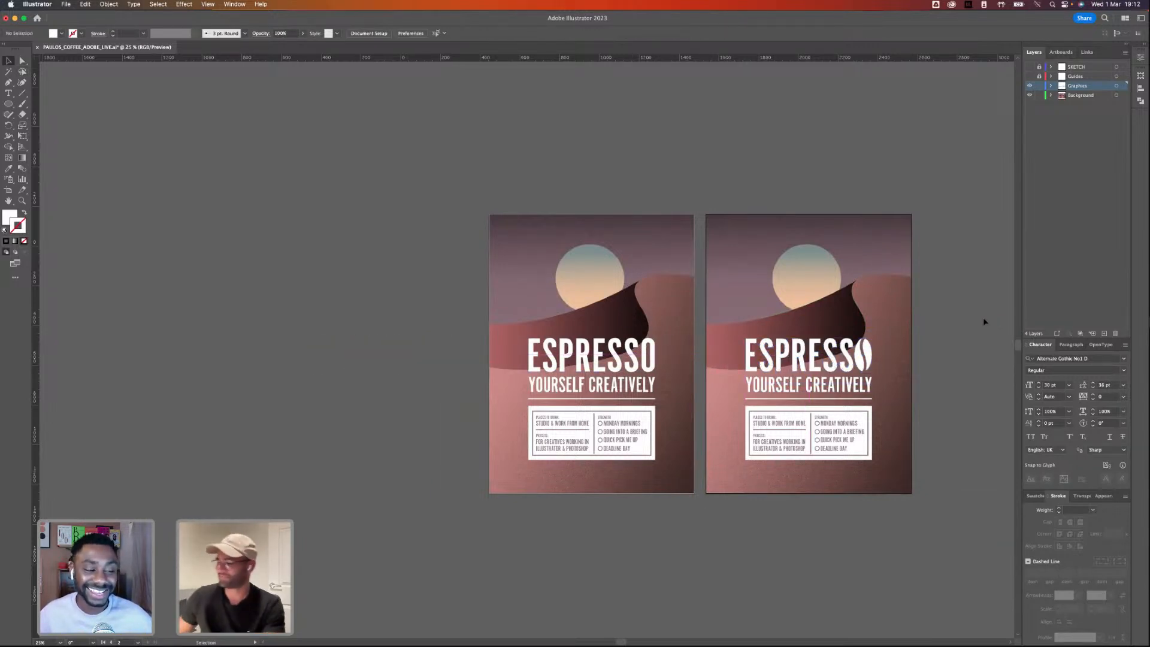
# - Save the document with both poster versions side by side
pyautogui.press('super+=')
pyautogui.moveTo(627, 312); pyautogui.dragTo(294, 319)
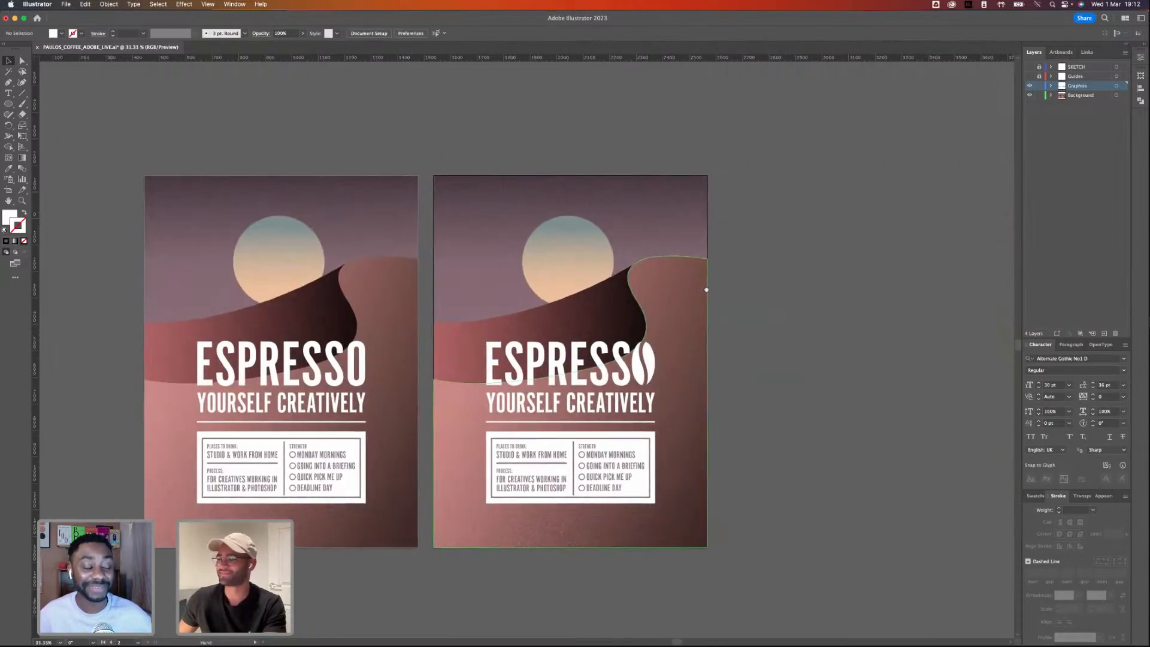
pyautogui.hscroll(-3, 791, 296)
pyautogui.hscroll(-1, 896, 316)
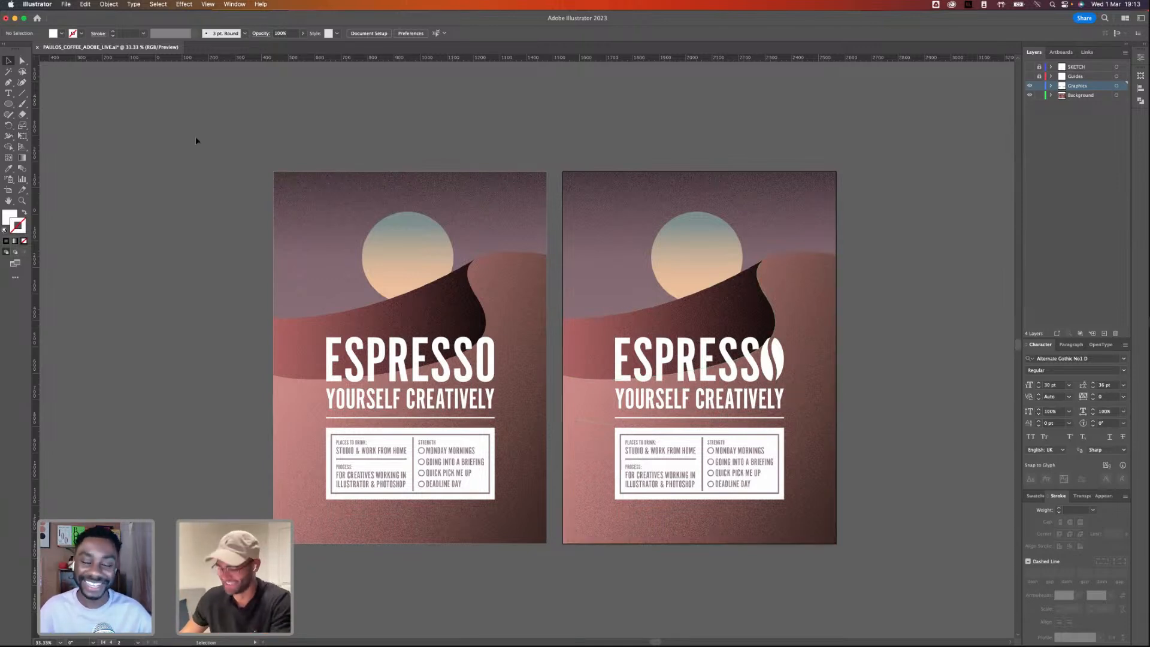
pyautogui.press('super+s')
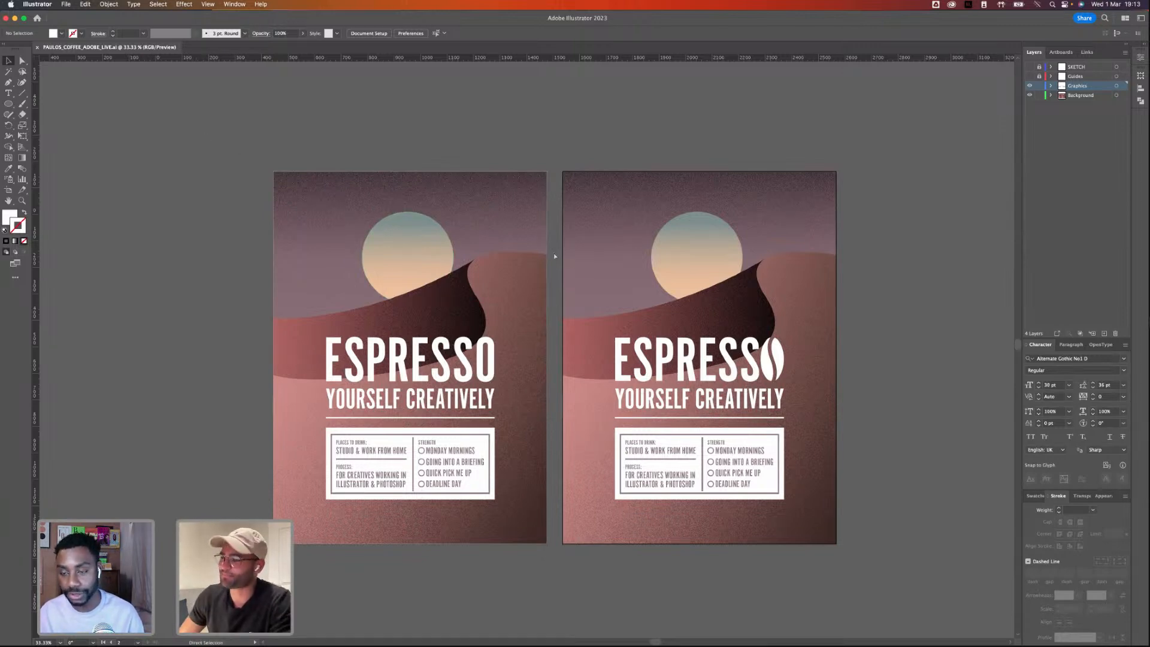
# - Start a spelling check on the posters' text and move the Check Spelling dialog clear of the flagged word
pyautogui.press('super+equal')
pyautogui.moveTo(563, 250); pyautogui.dragTo(557, 258)
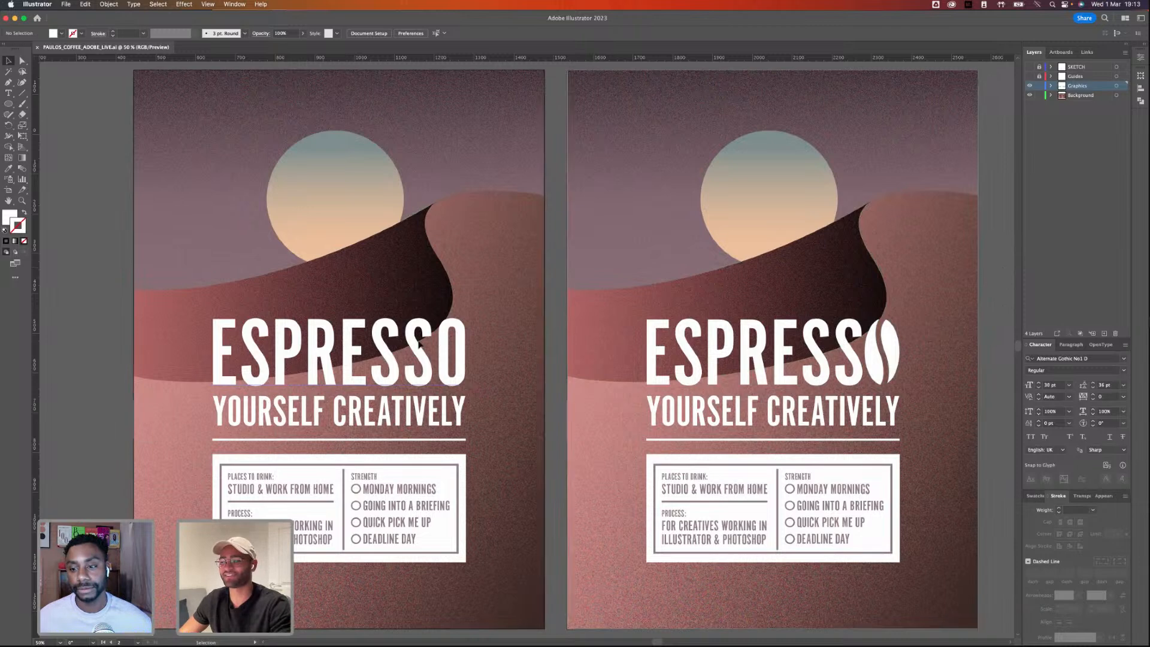
pyautogui.click(393, 399)
pyautogui.click(88, 319)
pyautogui.press('super+i')
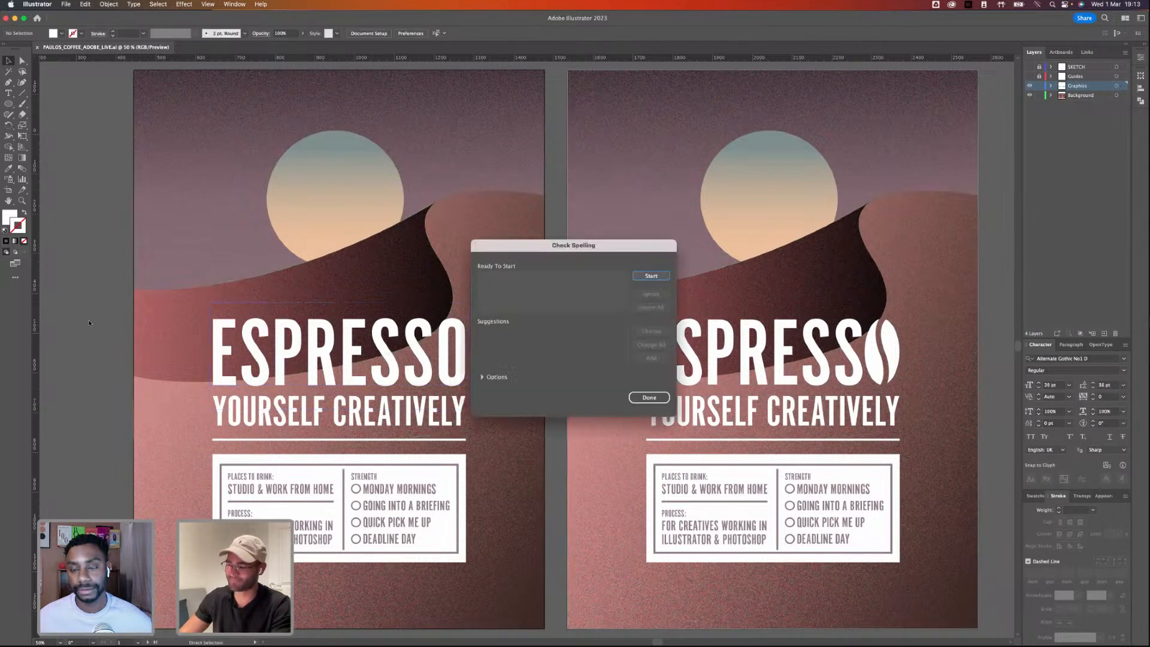
pyautogui.click(668, 277)
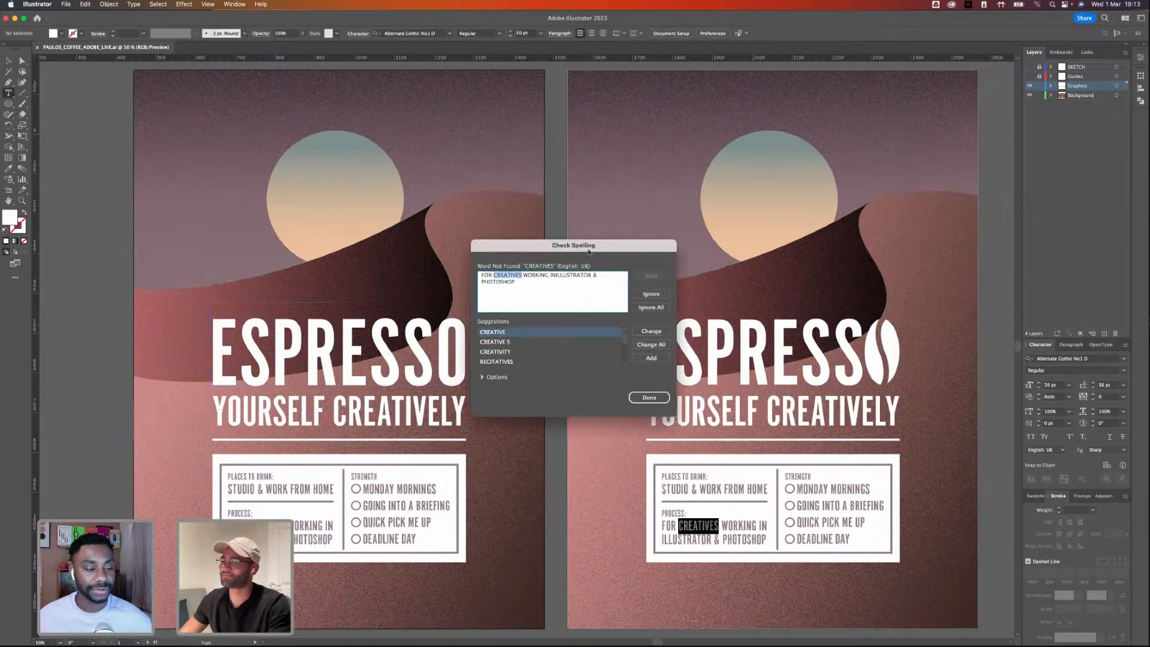
pyautogui.moveTo(596, 242); pyautogui.dragTo(883, 122)
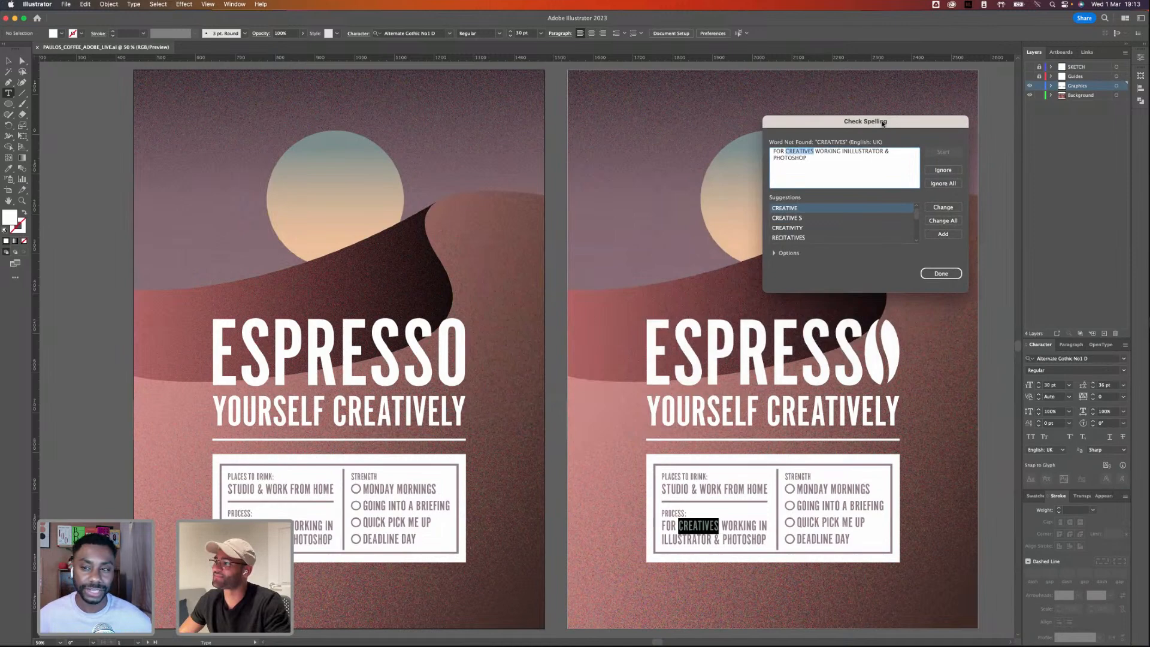
# - Ignore the flagged word CREATIVES both times, finish the spelling check, and save the document
pyautogui.click(944, 171)
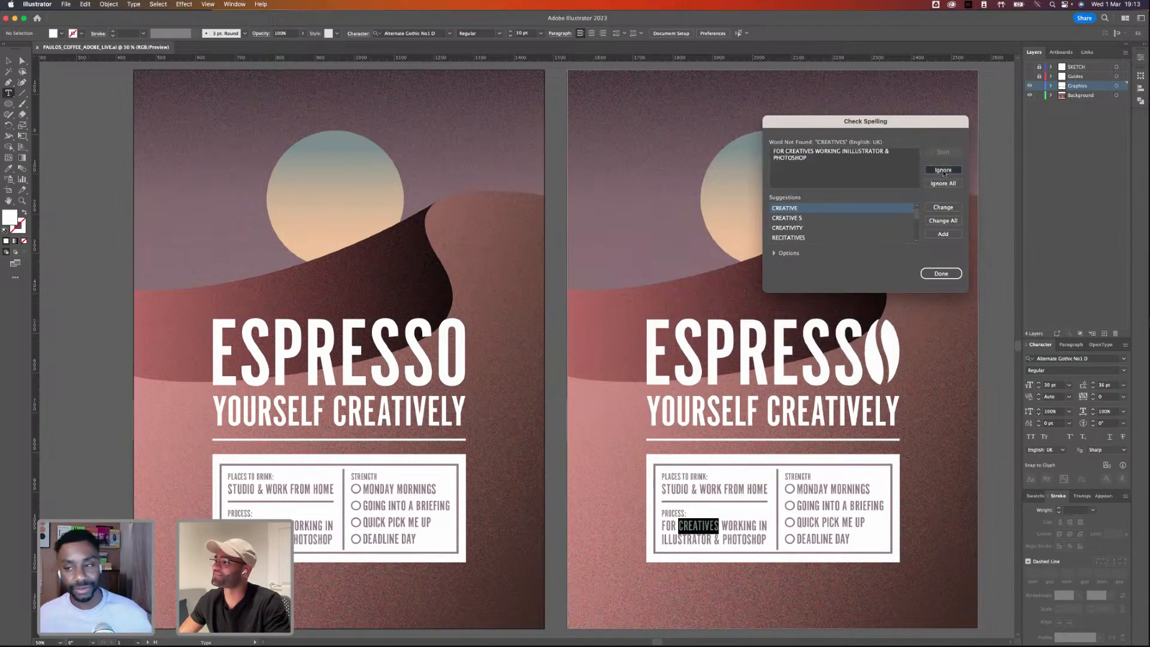
pyautogui.click(944, 172)
pyautogui.click(947, 274)
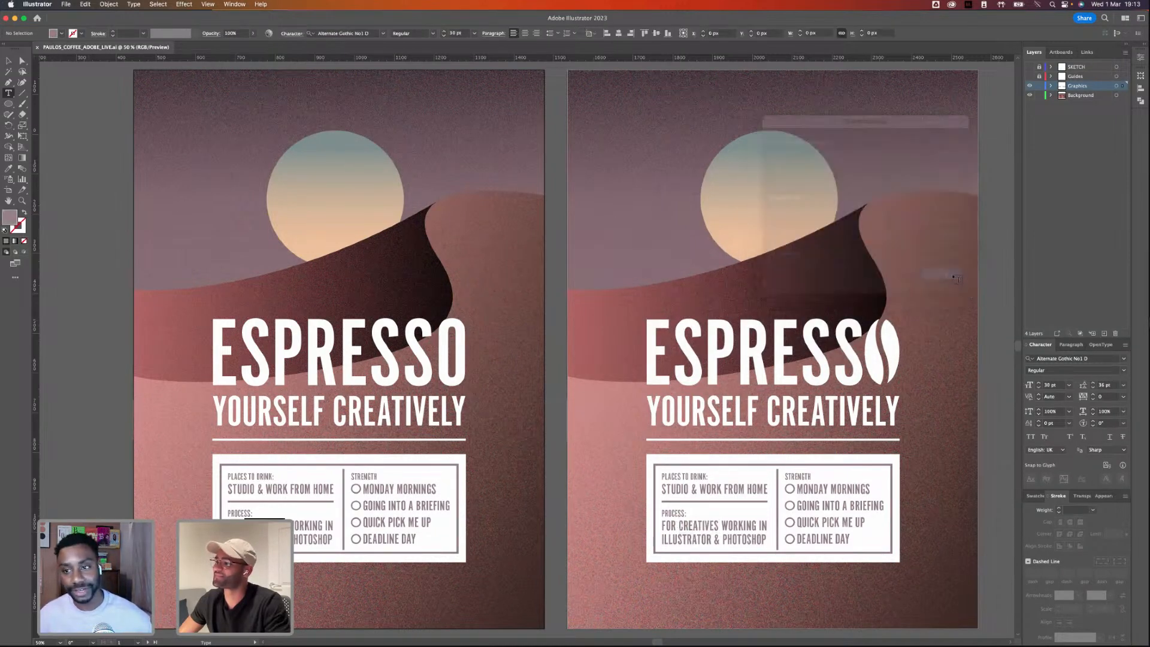
pyautogui.press('Escape')
pyautogui.click(78, 113)
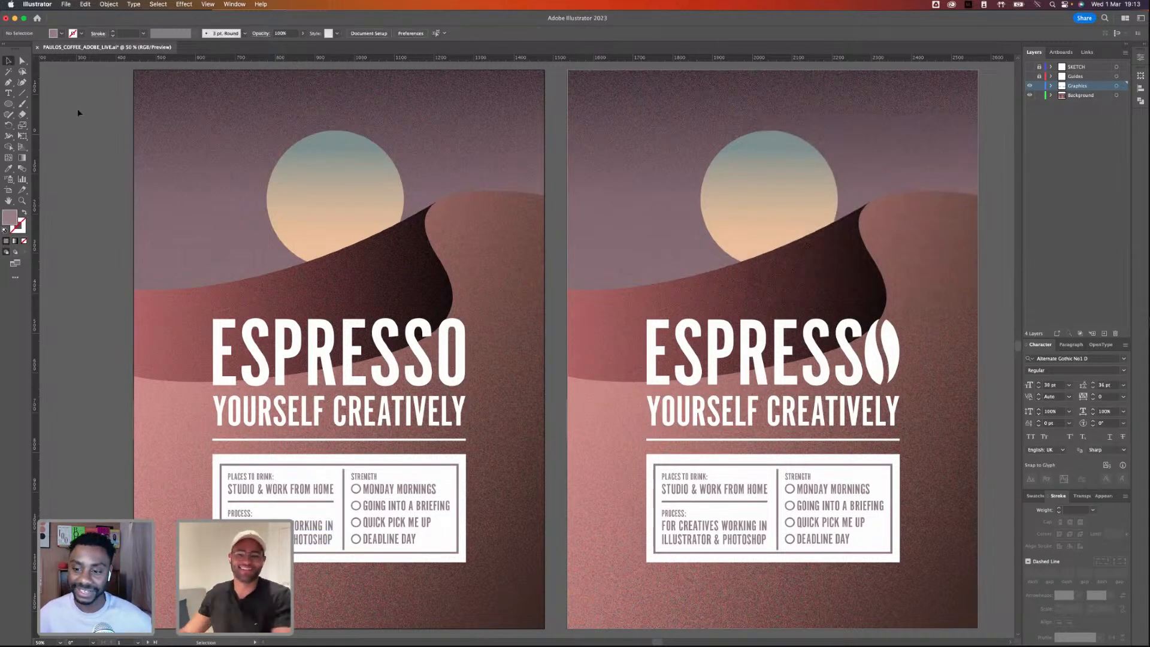
pyautogui.press('super+s')
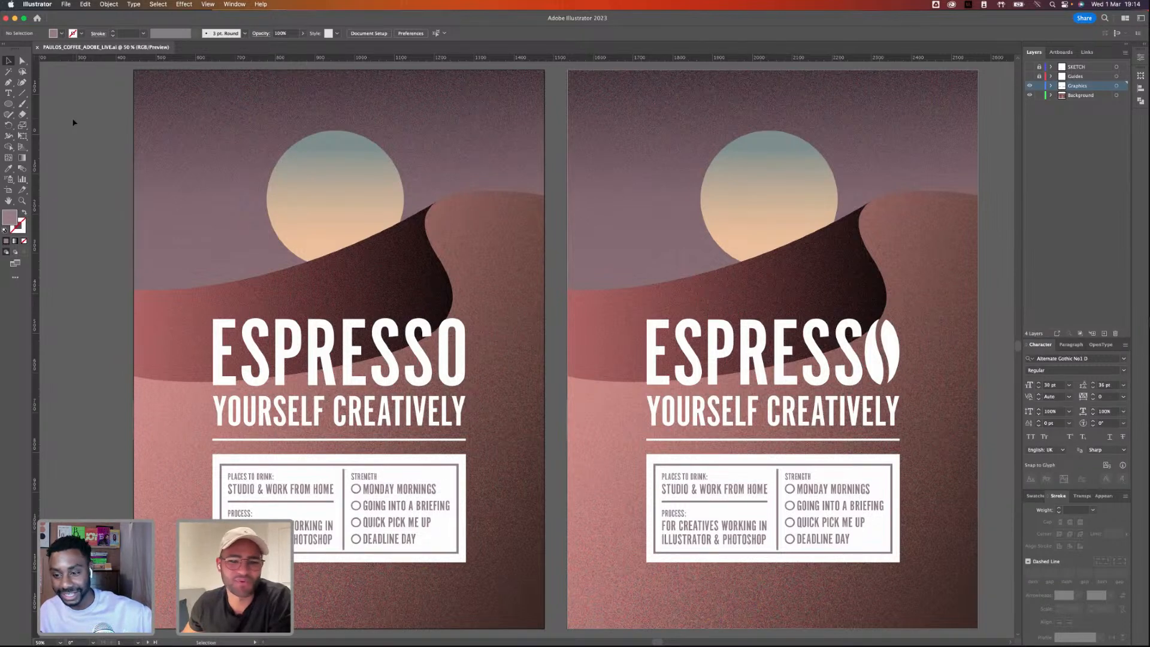
# - Lock the Background layer and shift the coffee-bean poster's title, divider line and info box slightly down the artboard
pyautogui.click(889, 351)
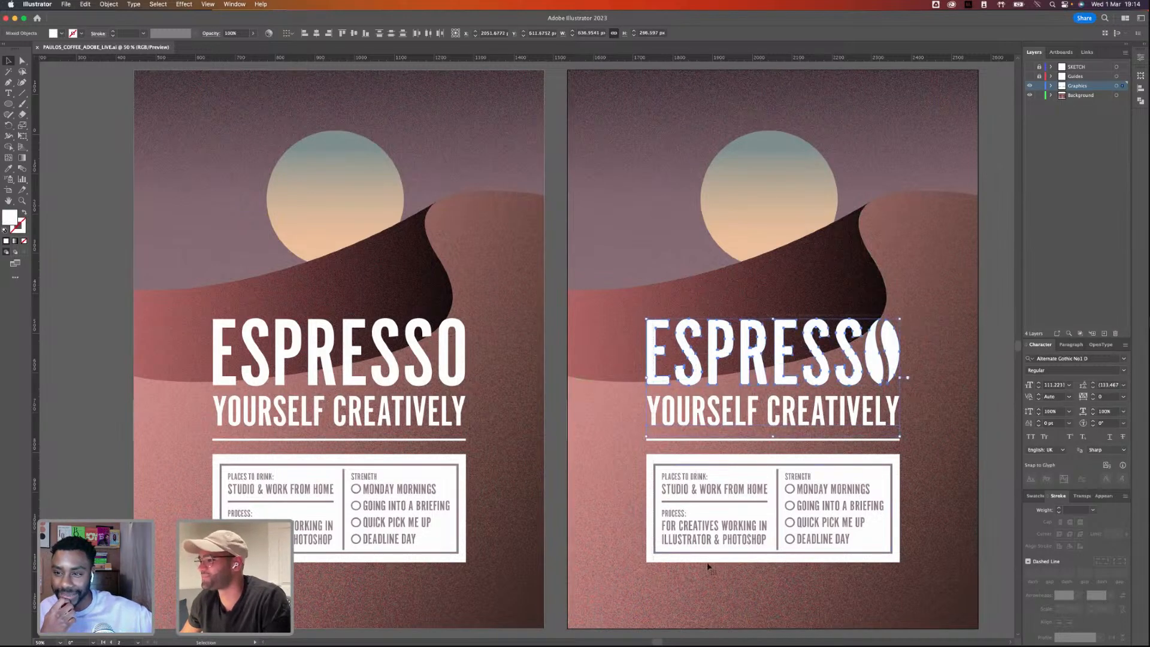
pyautogui.press('alt+super+a')
pyautogui.click(1039, 96)
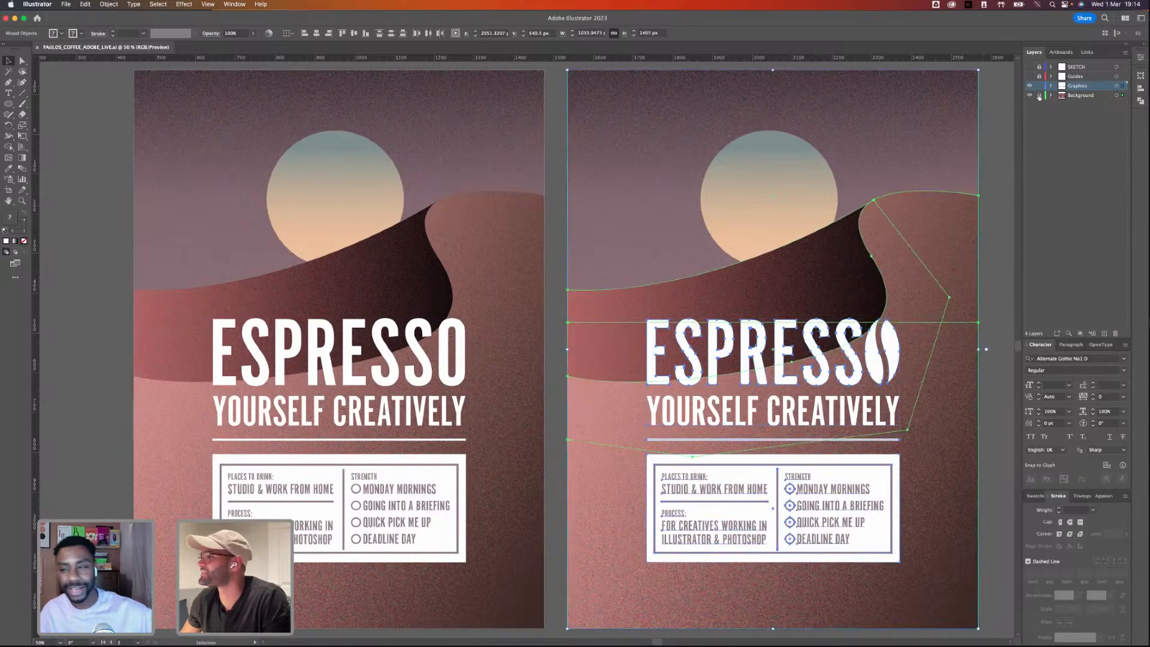
pyautogui.moveTo(874, 343); pyautogui.dragTo(873, 358)
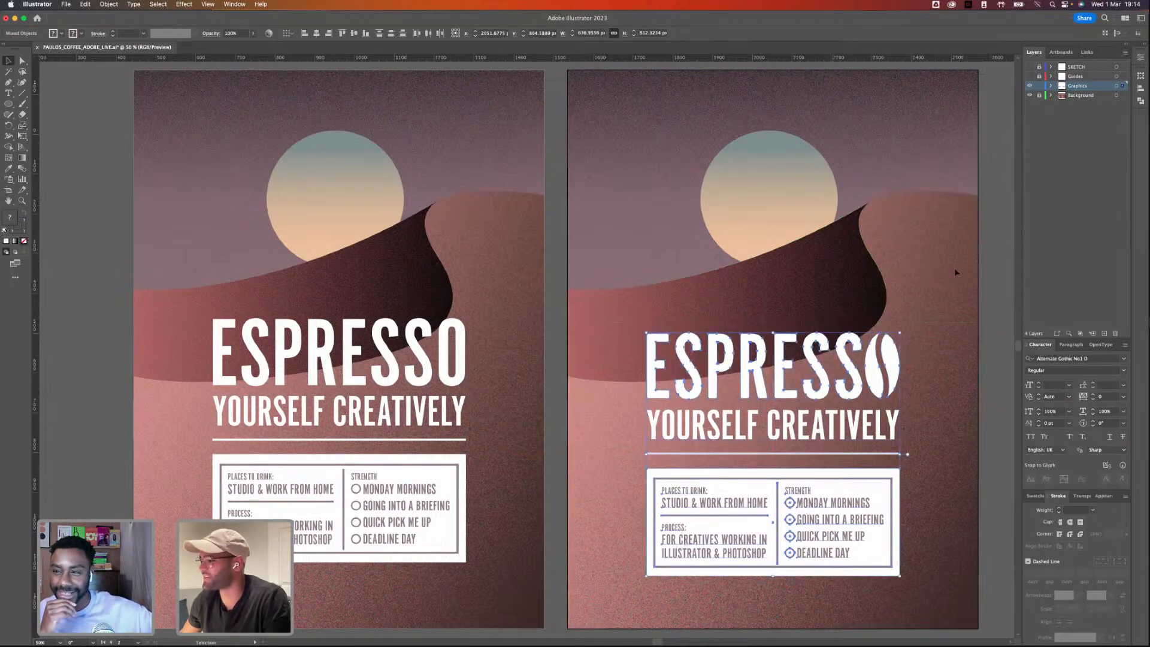
pyautogui.press('Down')
pyautogui.press('Down')
pyautogui.press('Down')
pyautogui.press('Down')
pyautogui.press('Down')
pyautogui.press('Down')
pyautogui.press('Down')
pyautogui.press('Down')
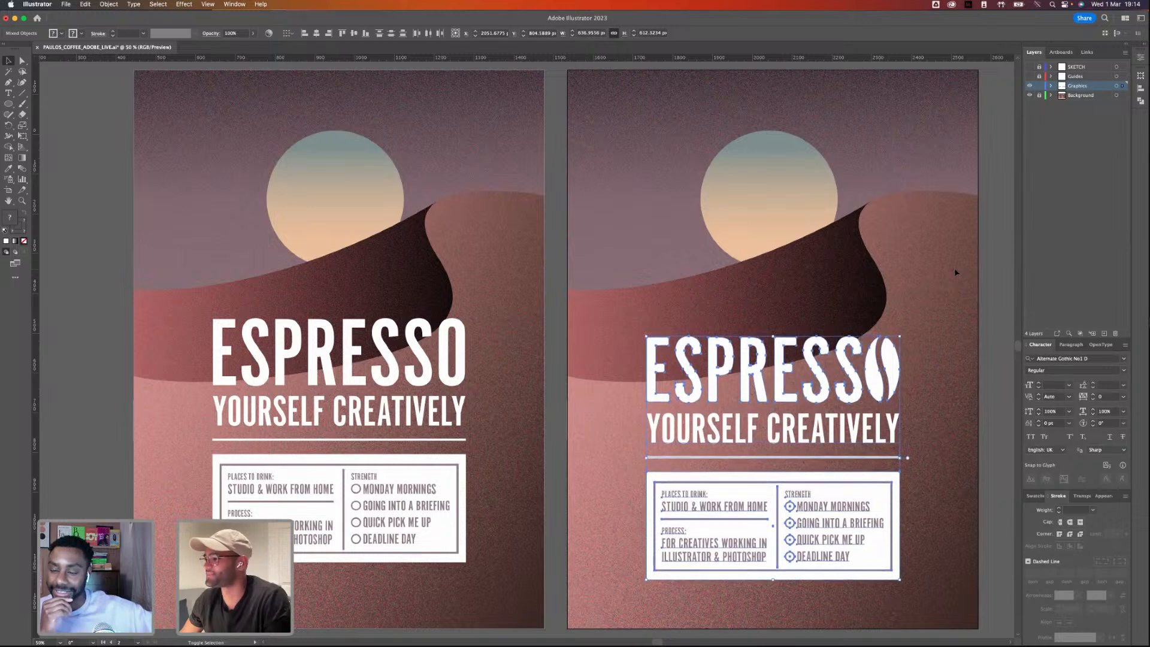
pyautogui.click(994, 238)
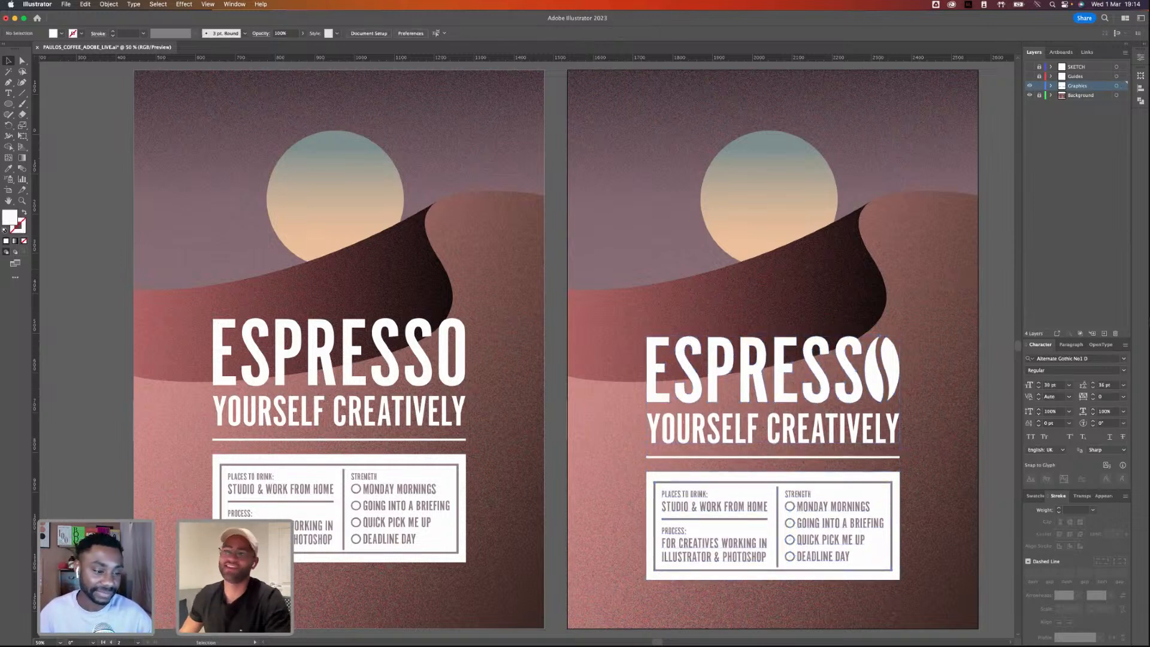
# - Switch to Finder, open AdobeStock_68382003.ai from the STOCK folder in Illustrator, and fit its camel artboard to the window
pyautogui.press('super+Tab')
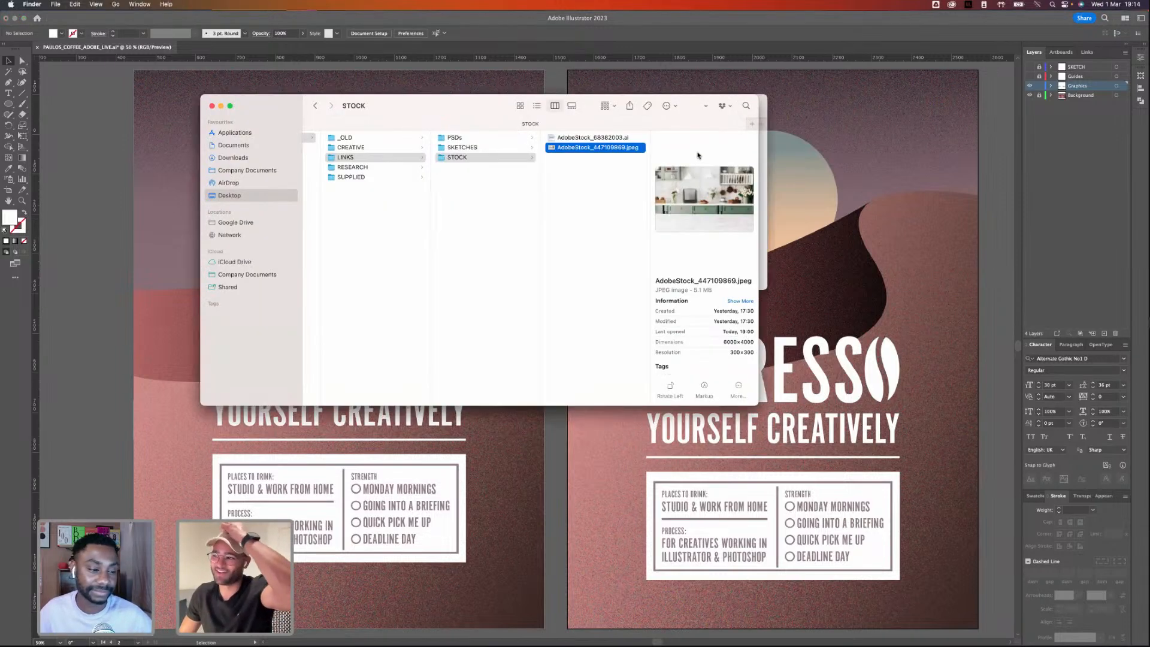
pyautogui.doubleClick(596, 139)
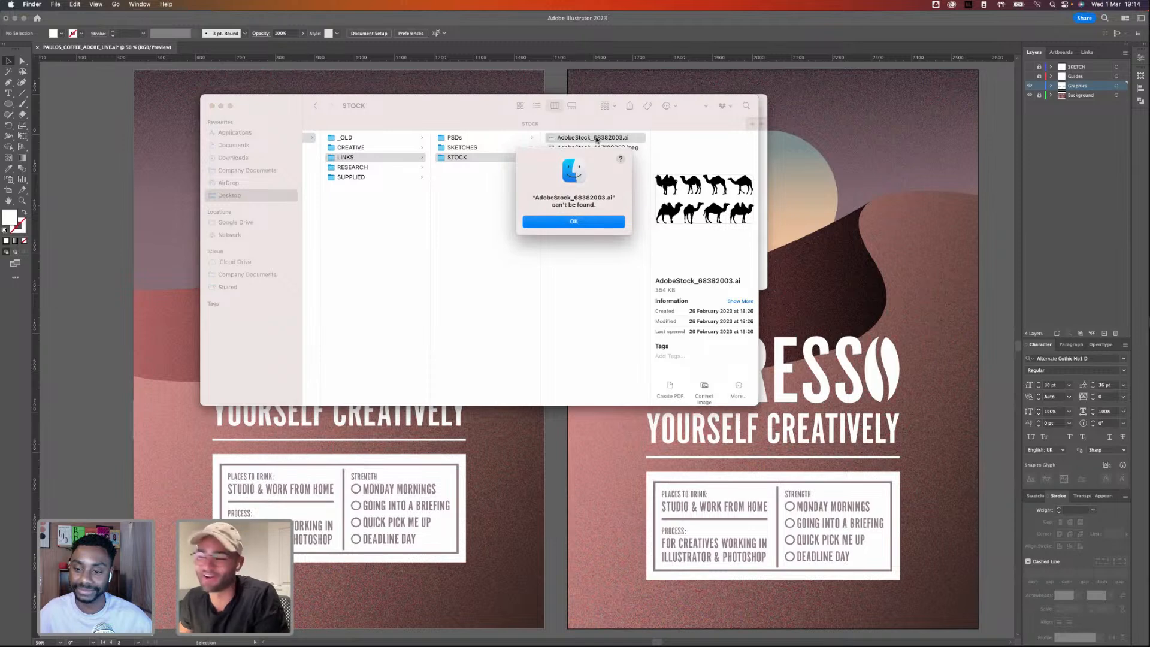
pyautogui.press('Return')
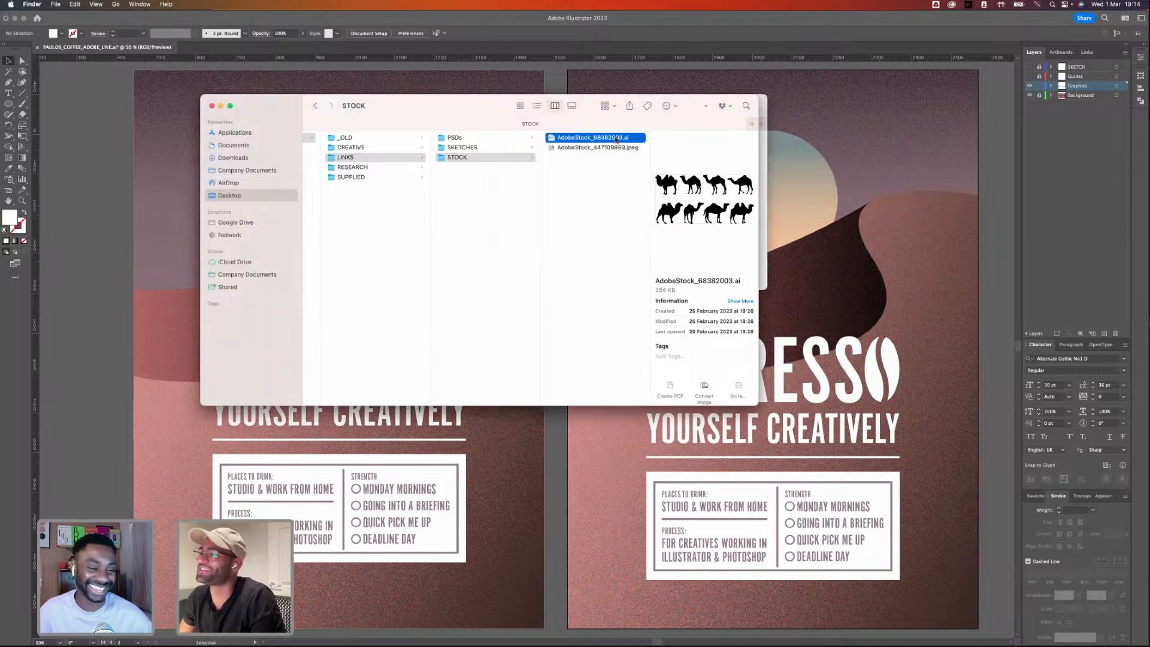
pyautogui.press('super+Tab')
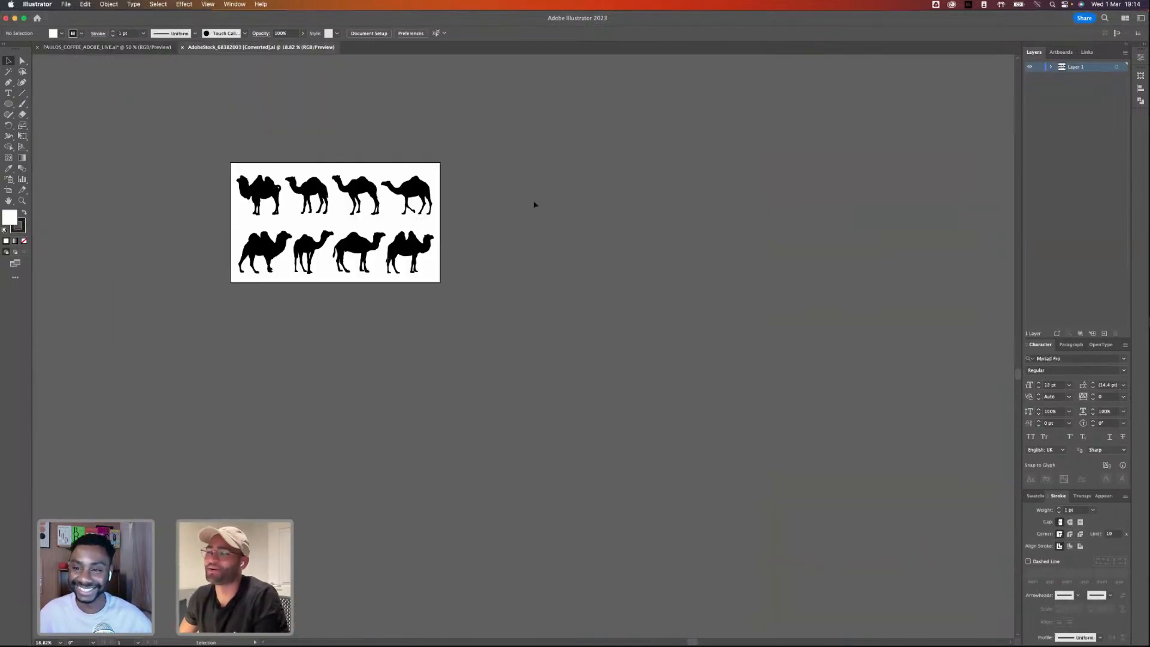
pyautogui.press('super+0')
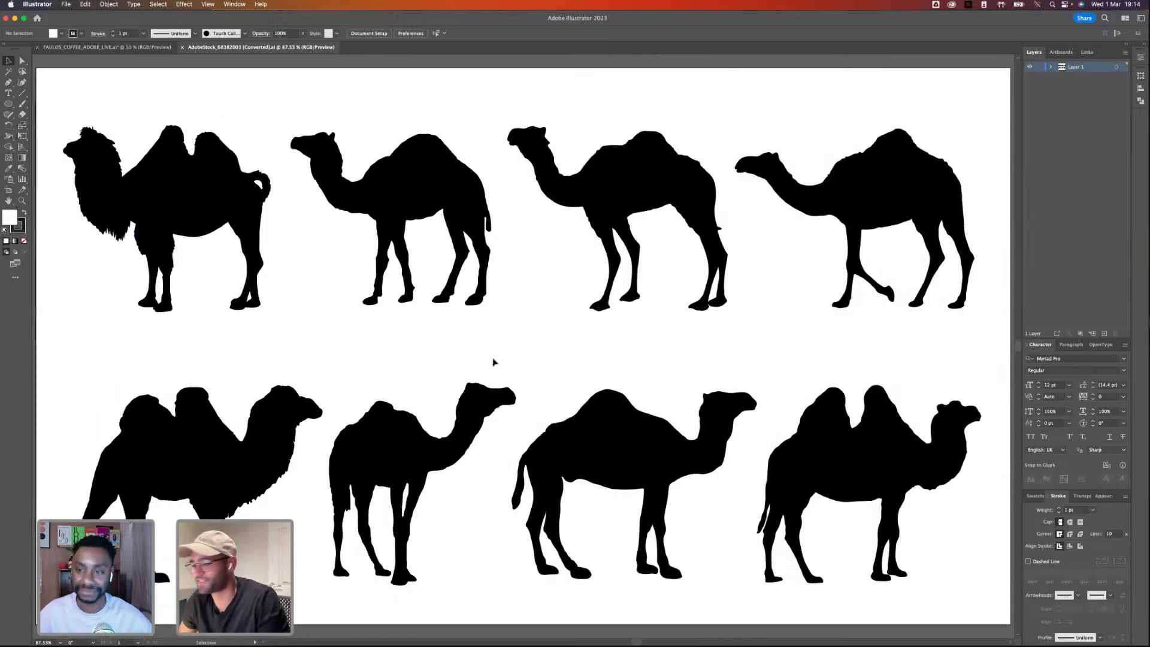
# - Copy the walking camel with one raised foreleg from the stock file and paste it near the plain poster's sun
pyautogui.click(869, 170)
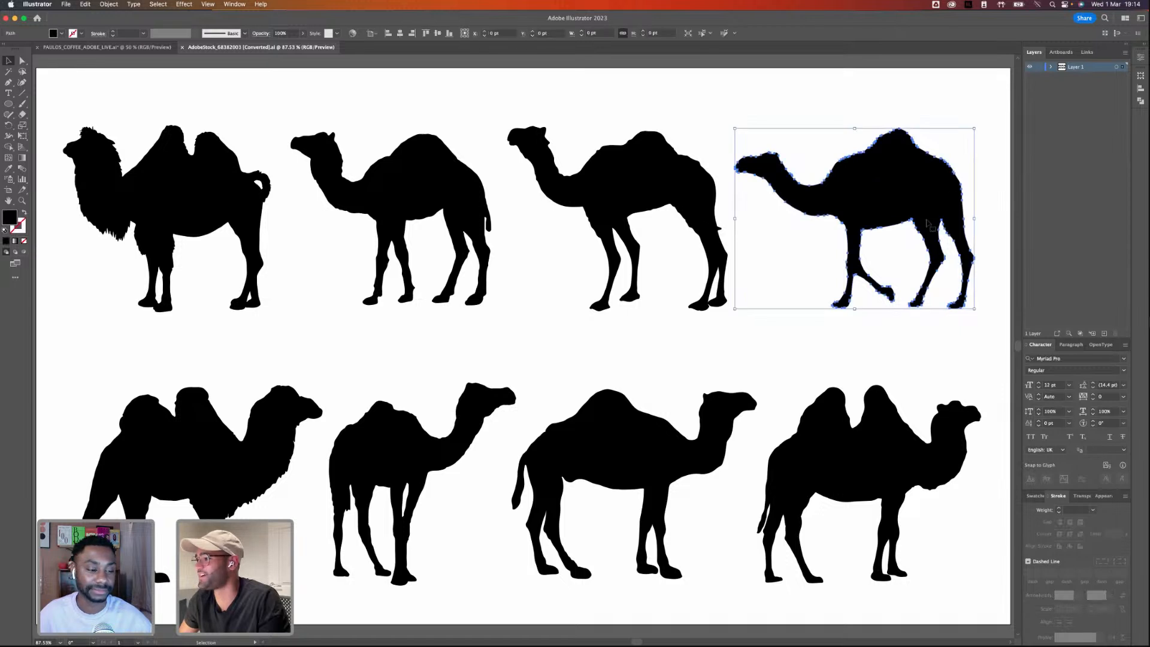
pyautogui.click(873, 327)
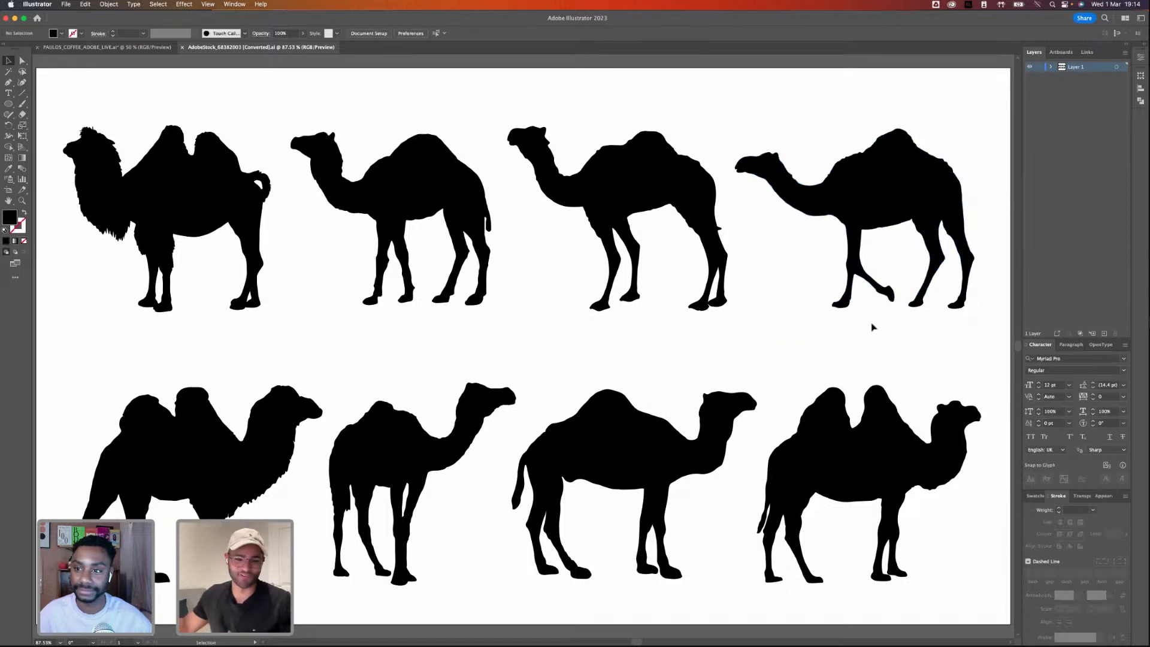
pyautogui.press('a')
pyautogui.click(881, 166)
pyautogui.click(107, 47)
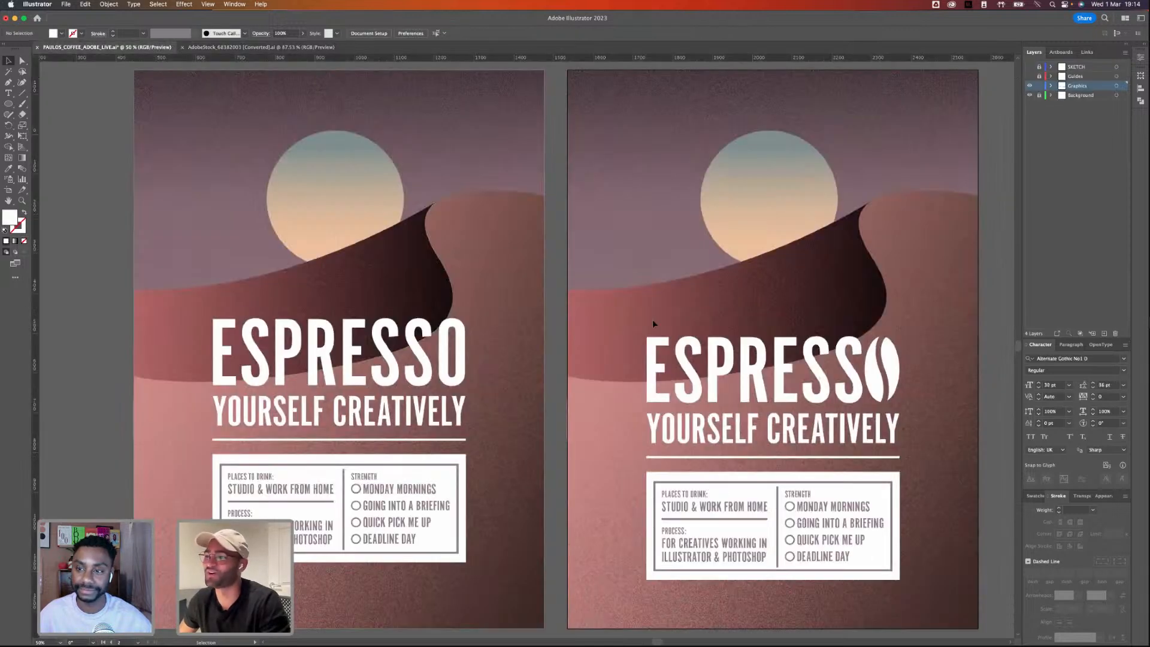
pyautogui.hscroll(-2, 605, 282)
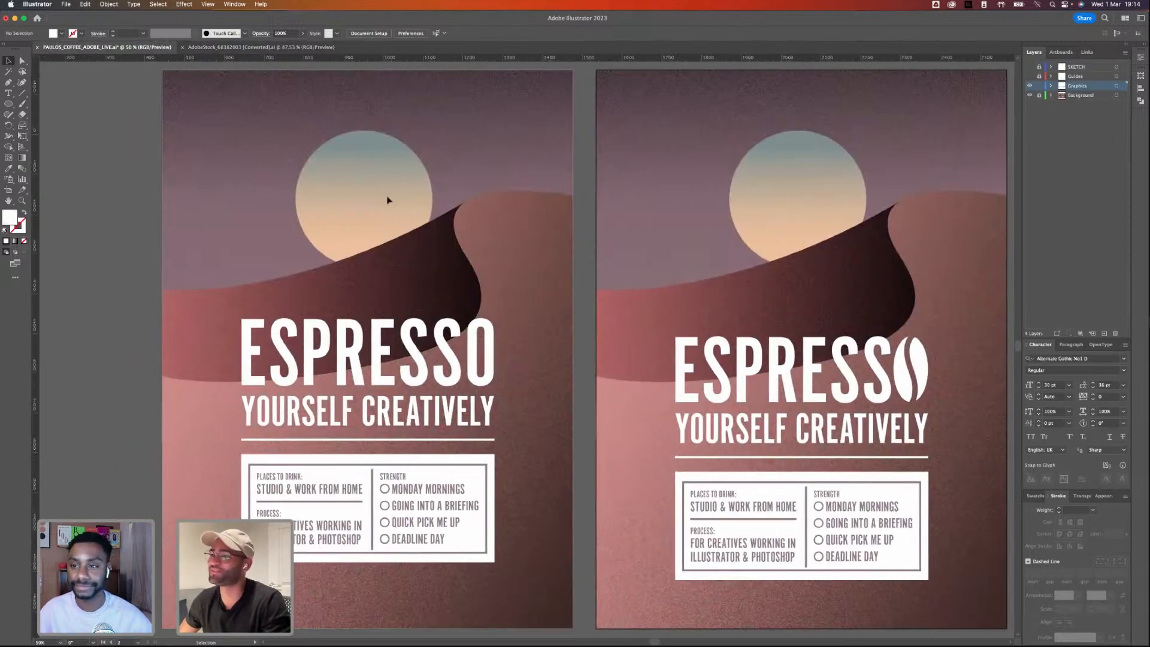
pyautogui.hscroll(-3, 411, 254)
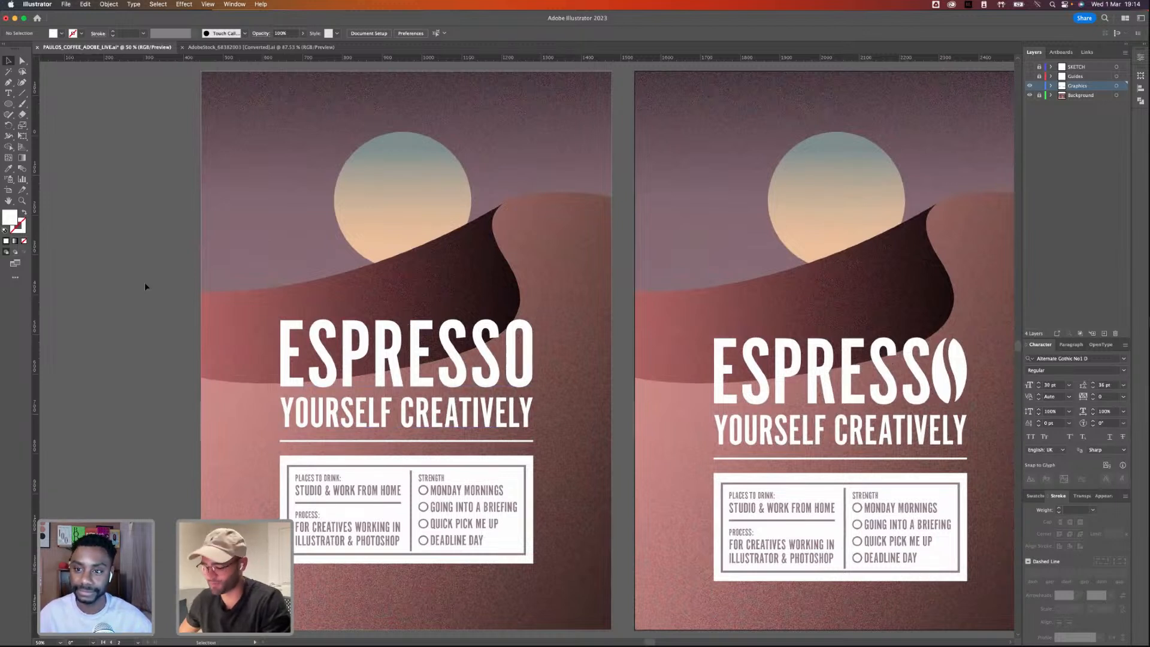
pyautogui.hscroll(-2, 145, 282)
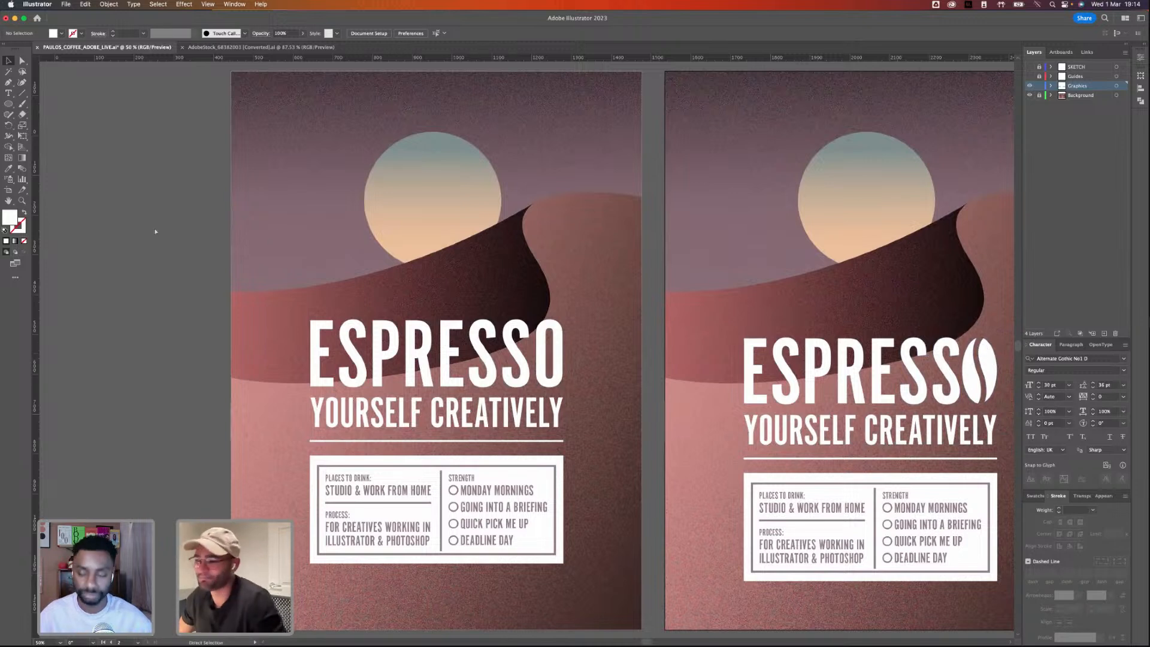
pyautogui.press('cmd+v')
pyautogui.moveTo(532, 281); pyautogui.dragTo(413, 142)
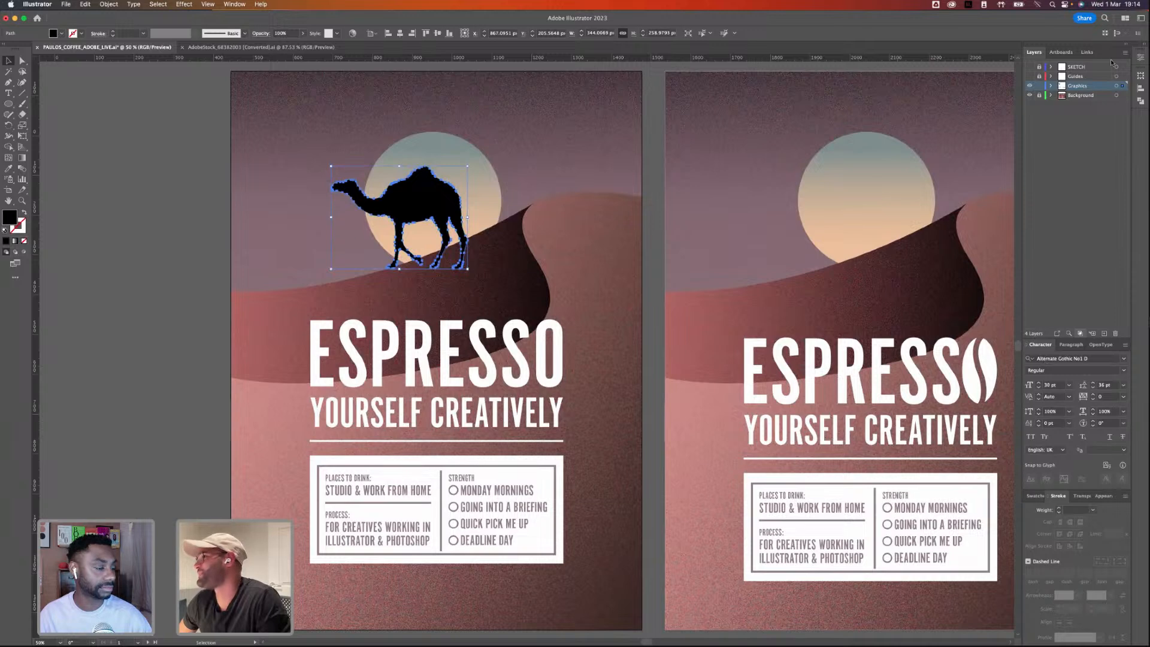
# - Flip the camel horizontally to face uphill and move it in front of the plain poster's sun
pyautogui.click(1140, 57)
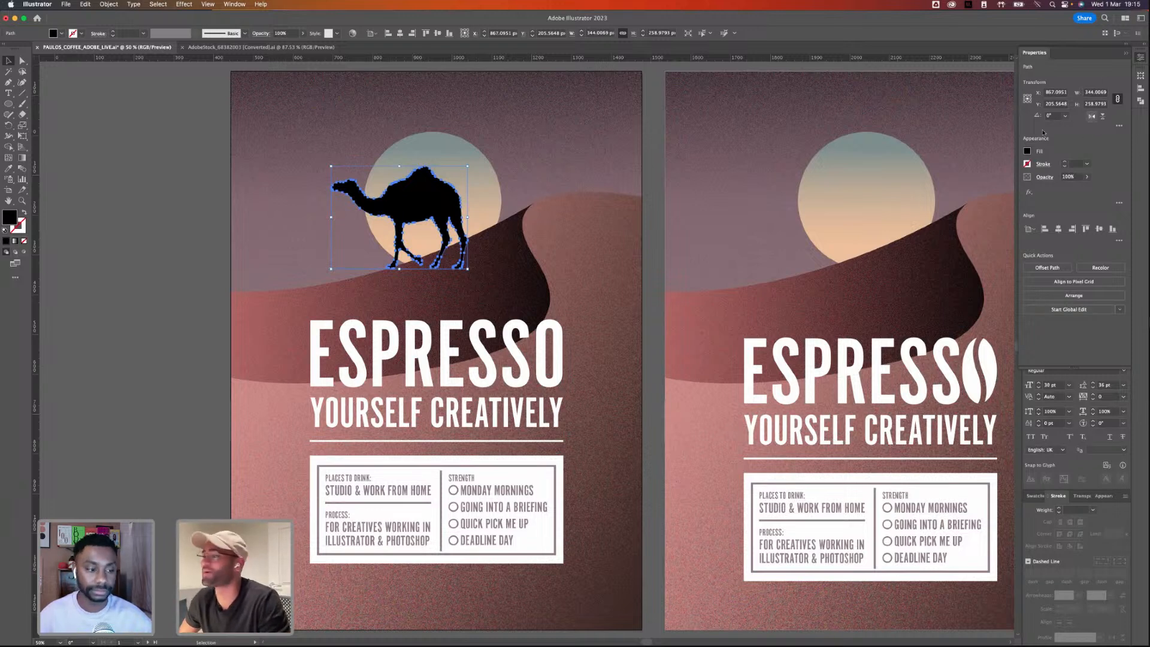
pyautogui.click(1092, 117)
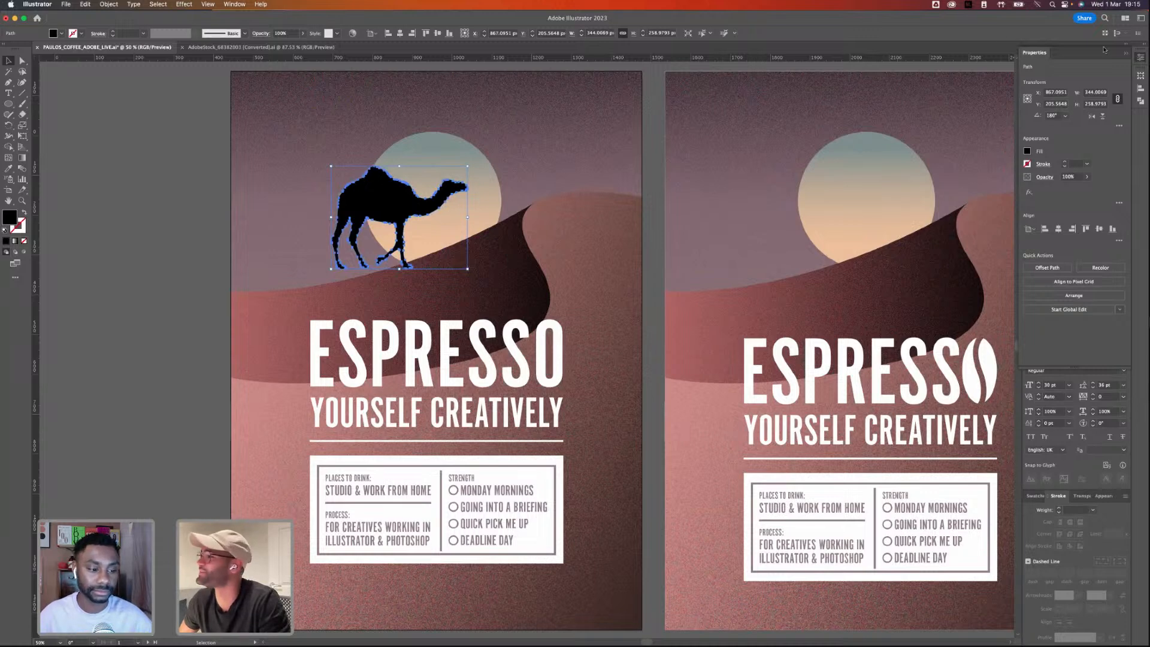
pyautogui.click(1126, 52)
pyautogui.moveTo(390, 200); pyautogui.dragTo(424, 195)
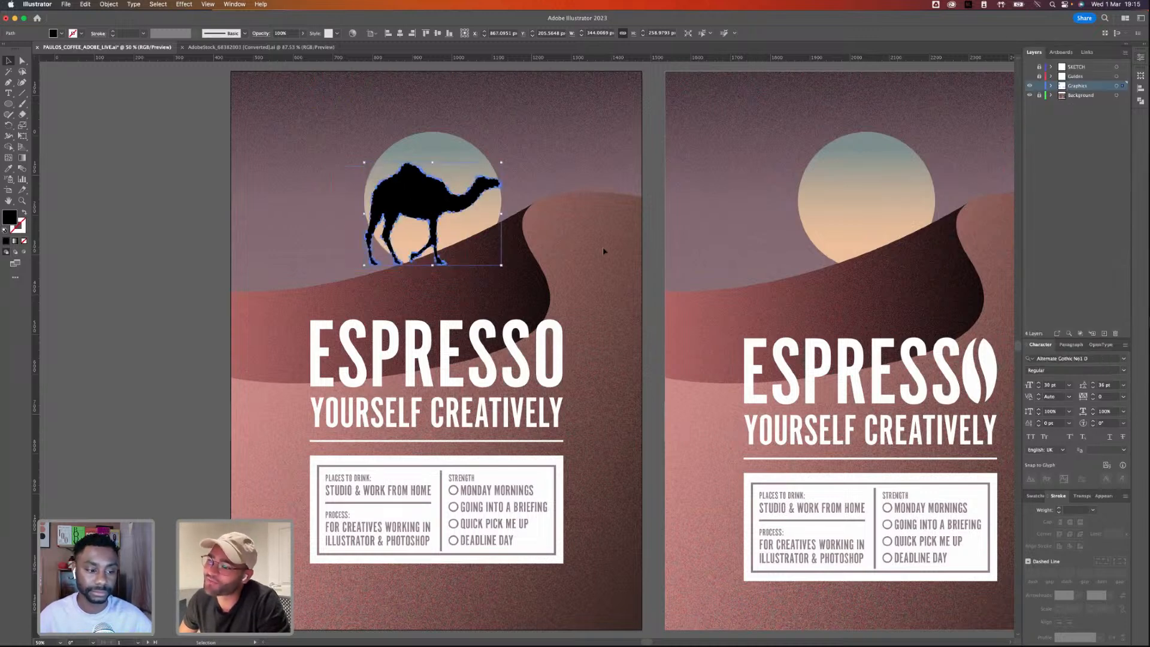
# - Shrink the camel to about 164 × 176 px and tilt it so its feet rest on the dune's slope
pyautogui.moveTo(518, 159); pyautogui.dragTo(462, 192)
pyautogui.moveTo(410, 225); pyautogui.dragTo(430, 215)
pyautogui.press('super+equal')
pyautogui.press('super+equal')
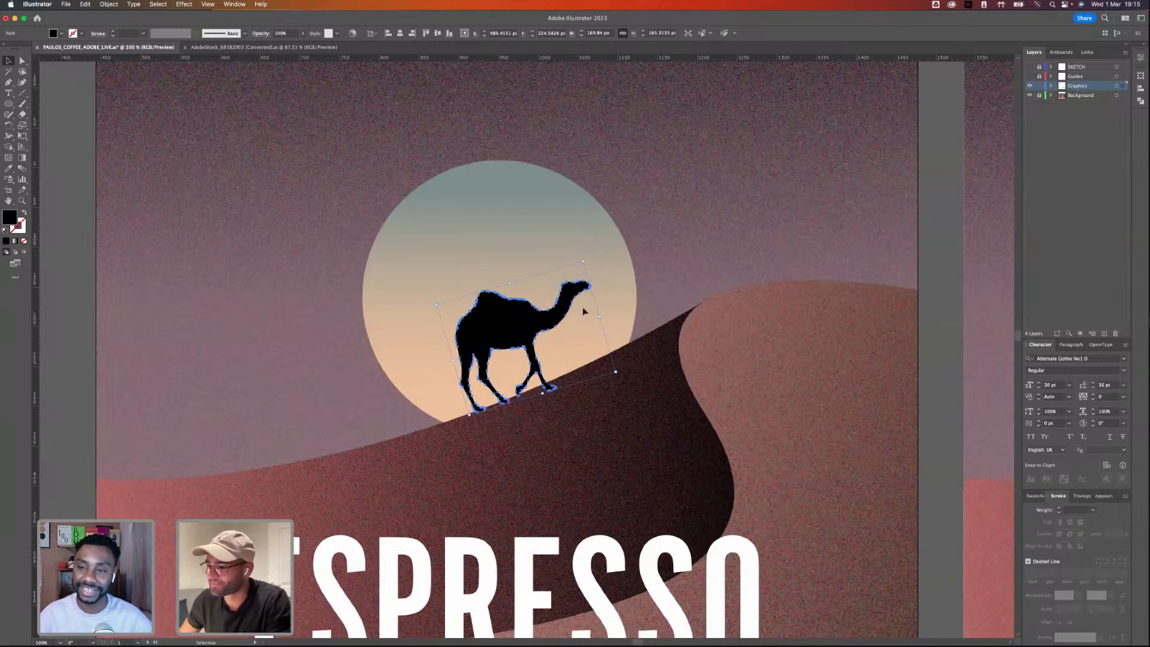
pyautogui.moveTo(585, 254); pyautogui.dragTo(580, 254)
pyautogui.moveTo(525, 308); pyautogui.dragTo(521, 308)
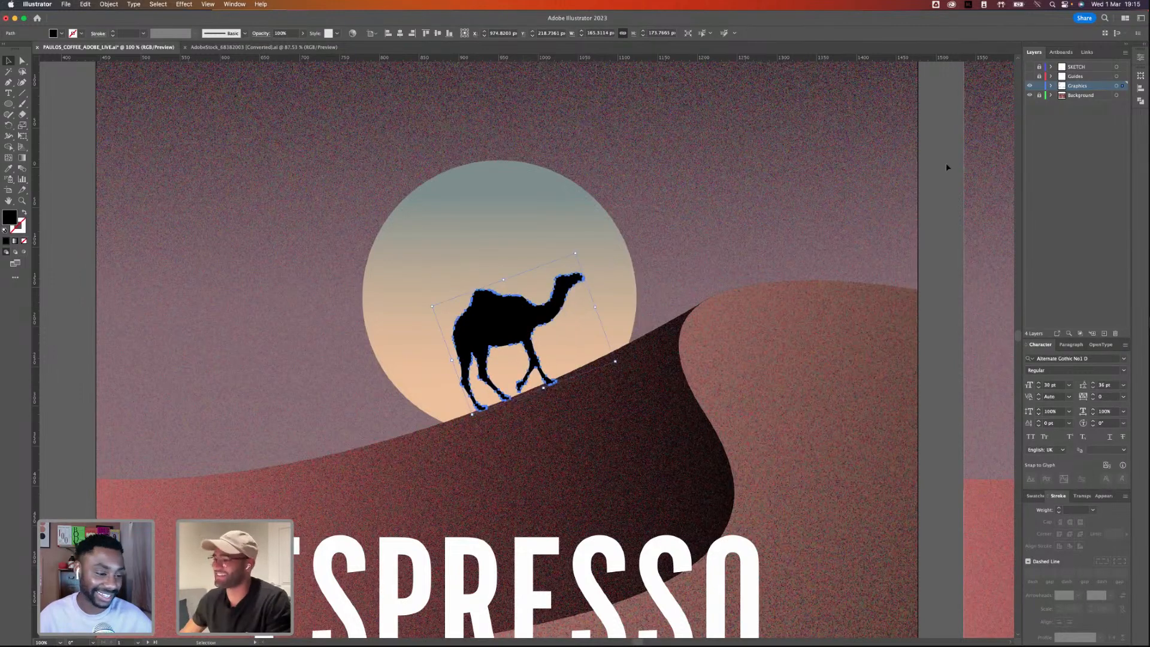
pyautogui.moveTo(580, 250); pyautogui.dragTo(578, 248)
pyautogui.moveTo(517, 323); pyautogui.dragTo(515, 324)
pyautogui.click(941, 171)
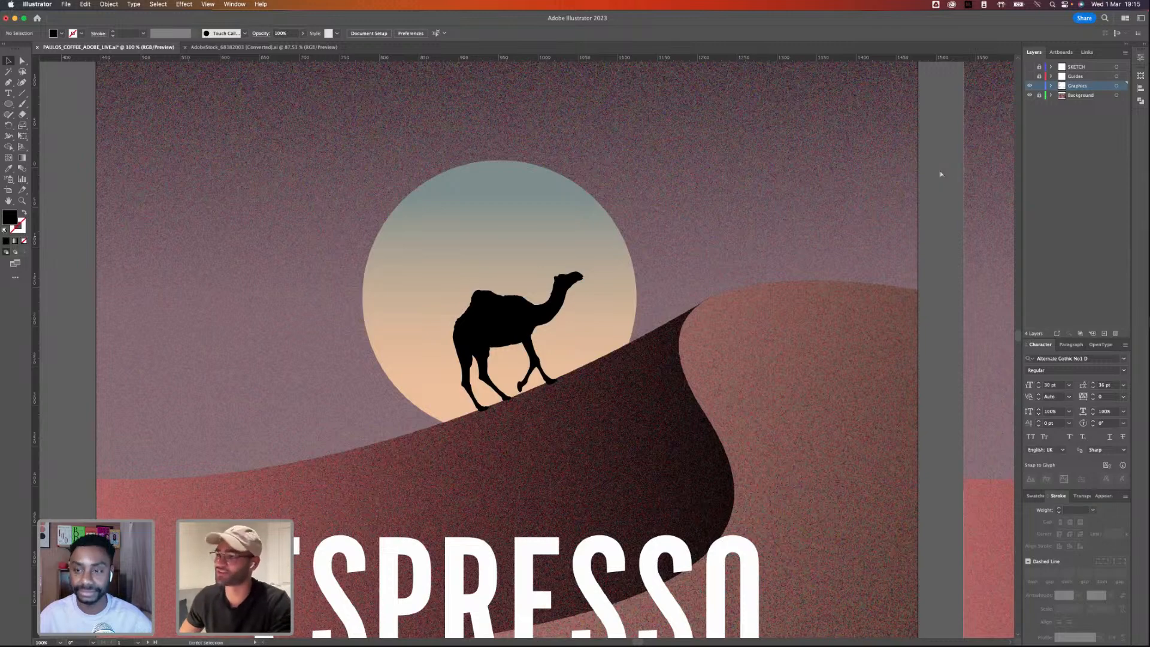
# - Duplicate the camel just beneath the original and flip the copy vertically
pyautogui.press('super+minus')
pyautogui.press('a')
pyautogui.click(524, 321)
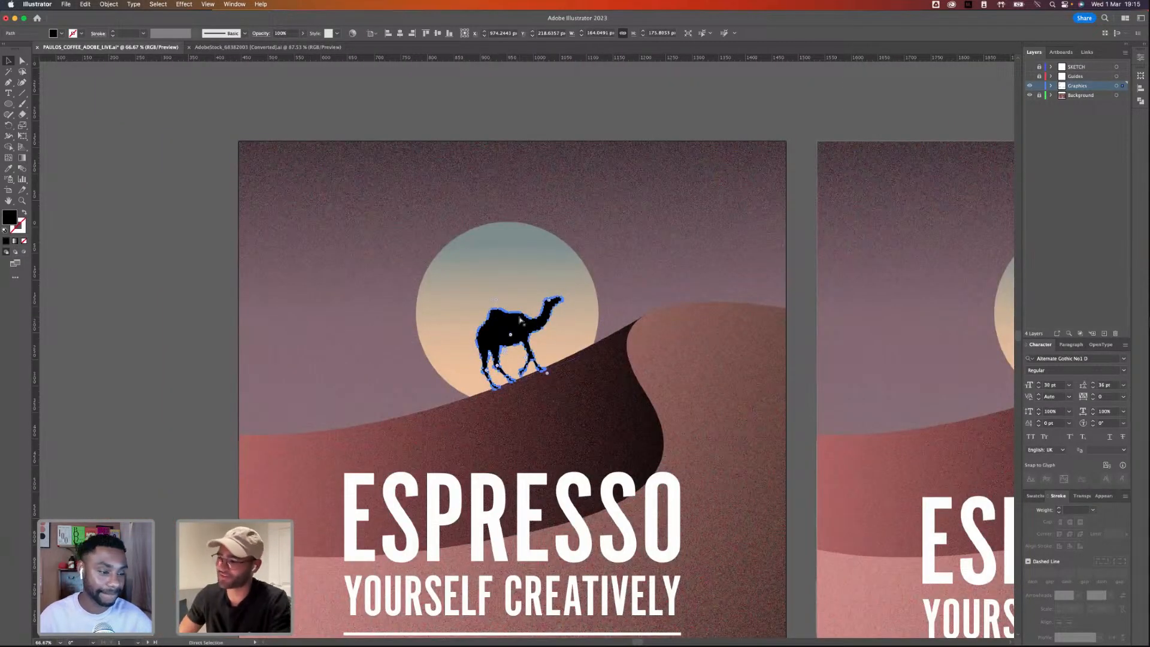
pyautogui.press('v')
pyautogui.moveTo(520, 321); pyautogui.dragTo(521, 384)
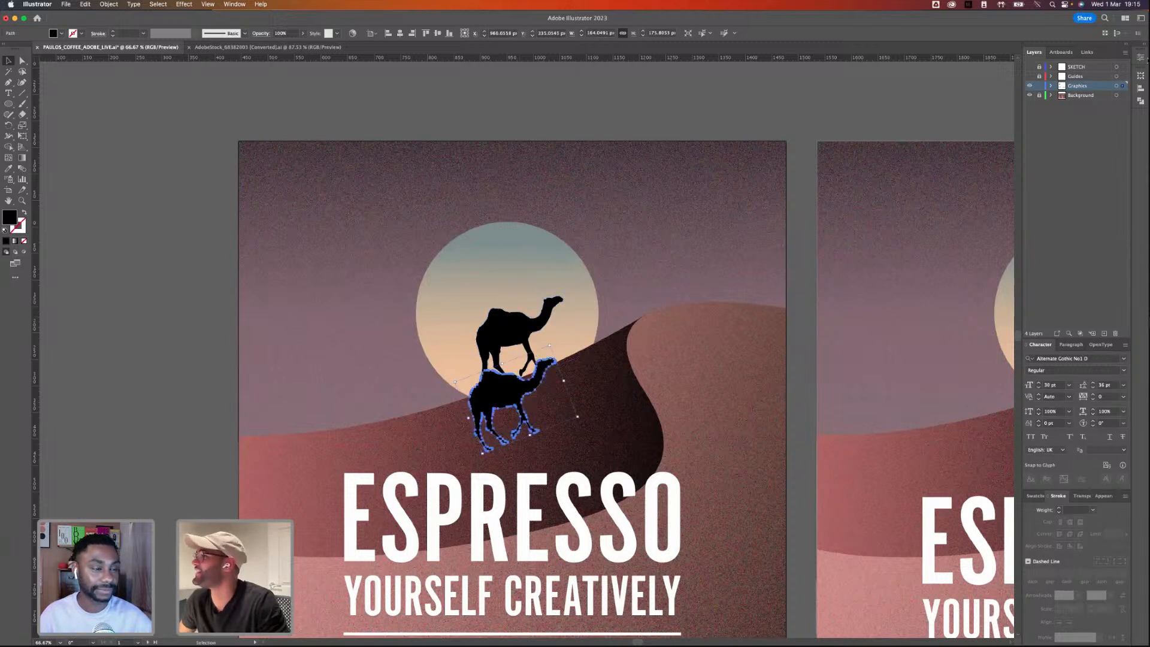
pyautogui.click(1141, 58)
pyautogui.click(1102, 115)
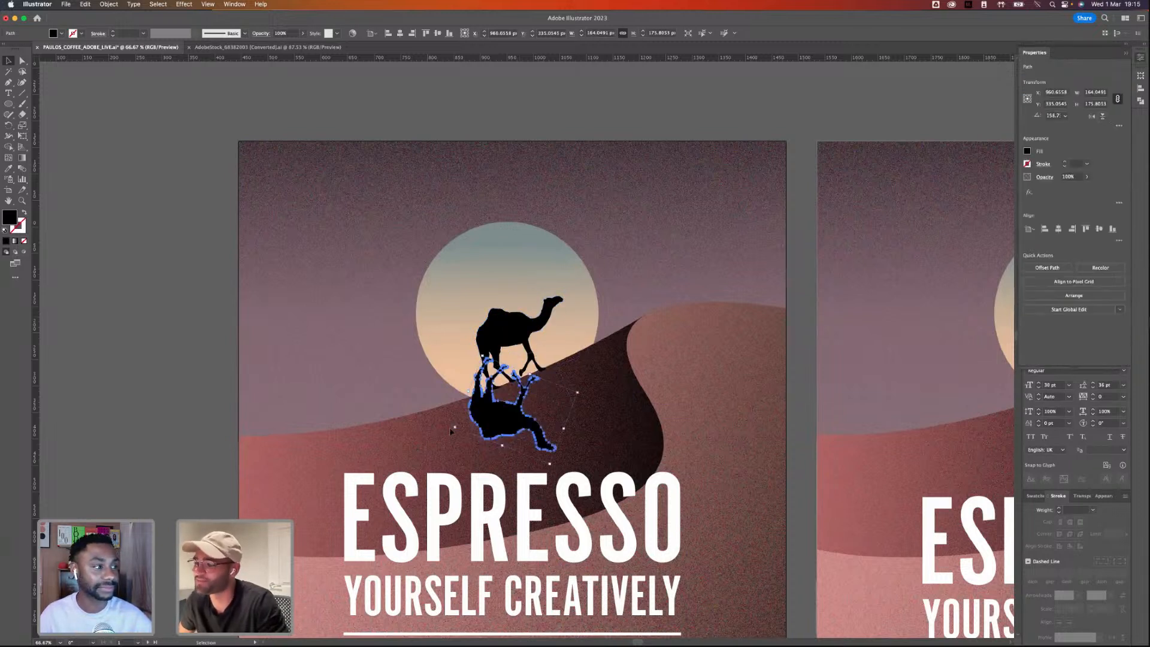
# - Rotate the upside-down camel to about 202° and move it so its feet meet the original camel's feet
pyautogui.press('super+=')
pyautogui.press('super+=')
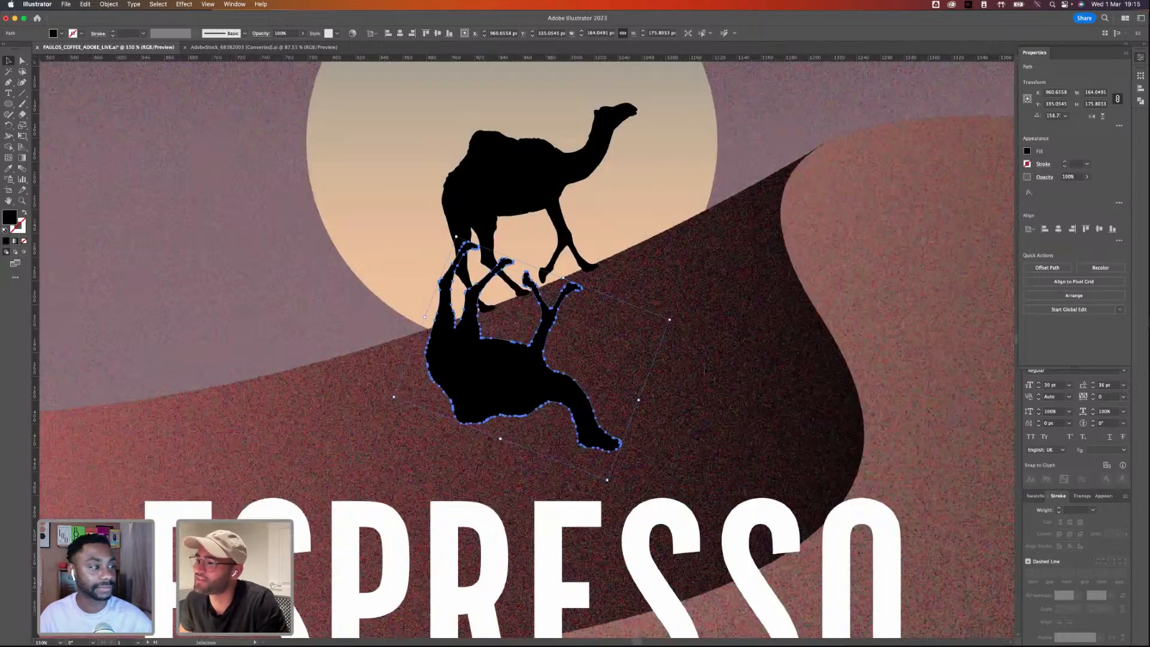
pyautogui.moveTo(504, 374); pyautogui.dragTo(548, 436)
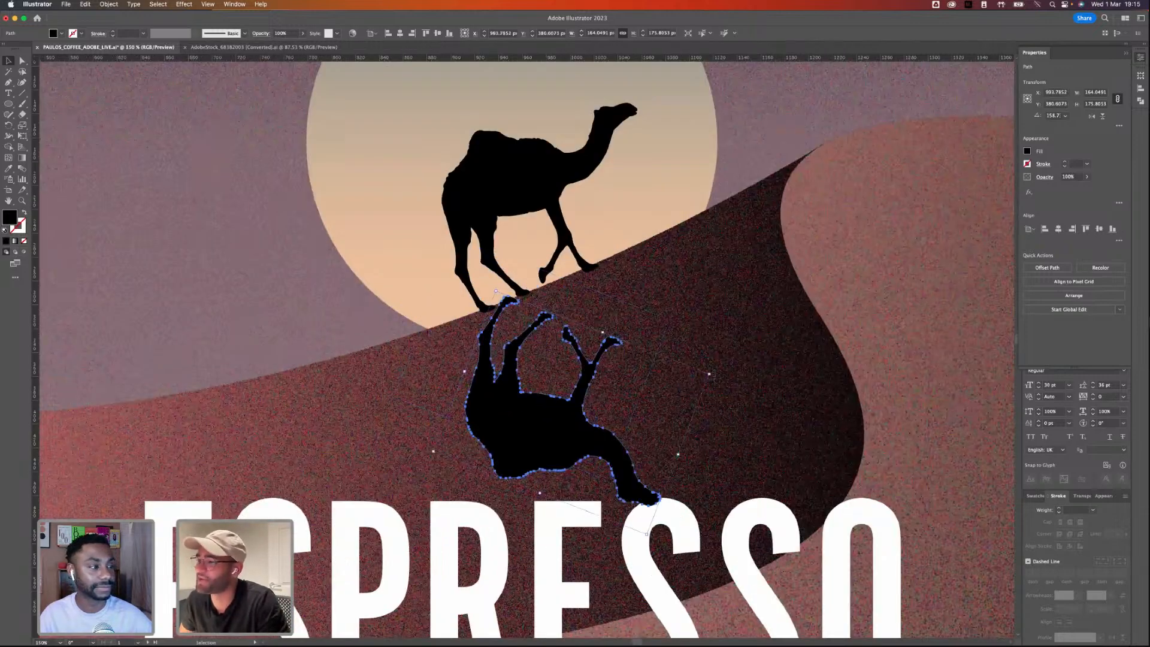
pyautogui.moveTo(647, 533); pyautogui.dragTo(672, 291)
pyautogui.moveTo(569, 410); pyautogui.dragTo(569, 410)
pyautogui.moveTo(758, 390); pyautogui.dragTo(760, 387)
pyautogui.press('Return')
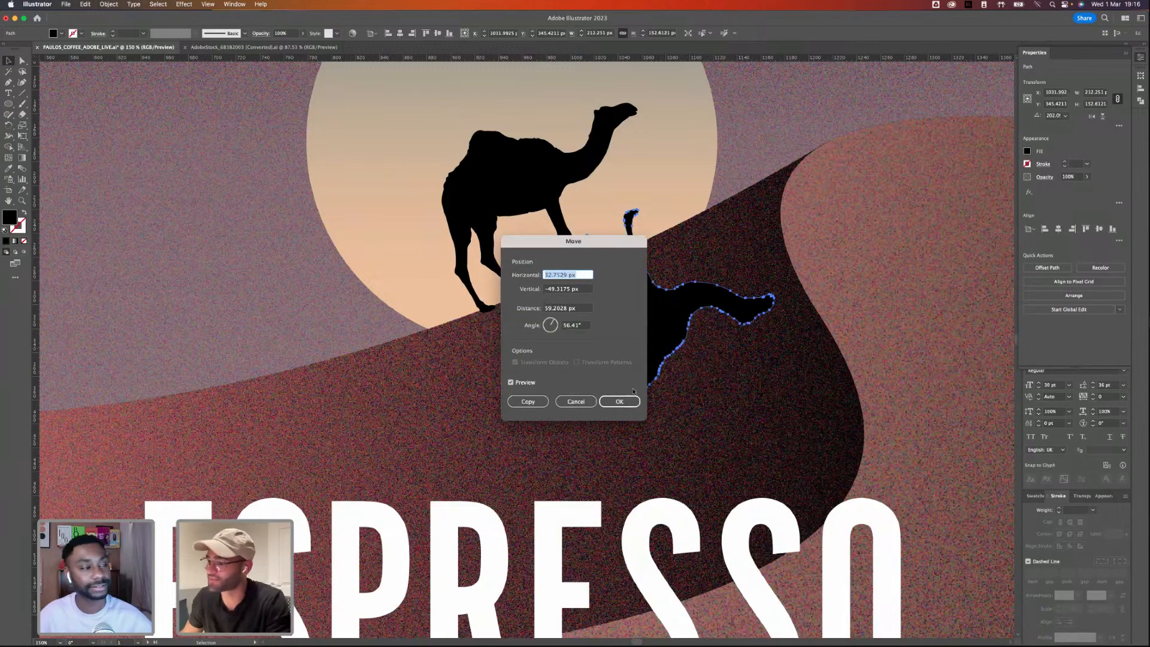
pyautogui.click(576, 402)
pyautogui.moveTo(611, 390); pyautogui.dragTo(611, 385)
pyautogui.press('a')
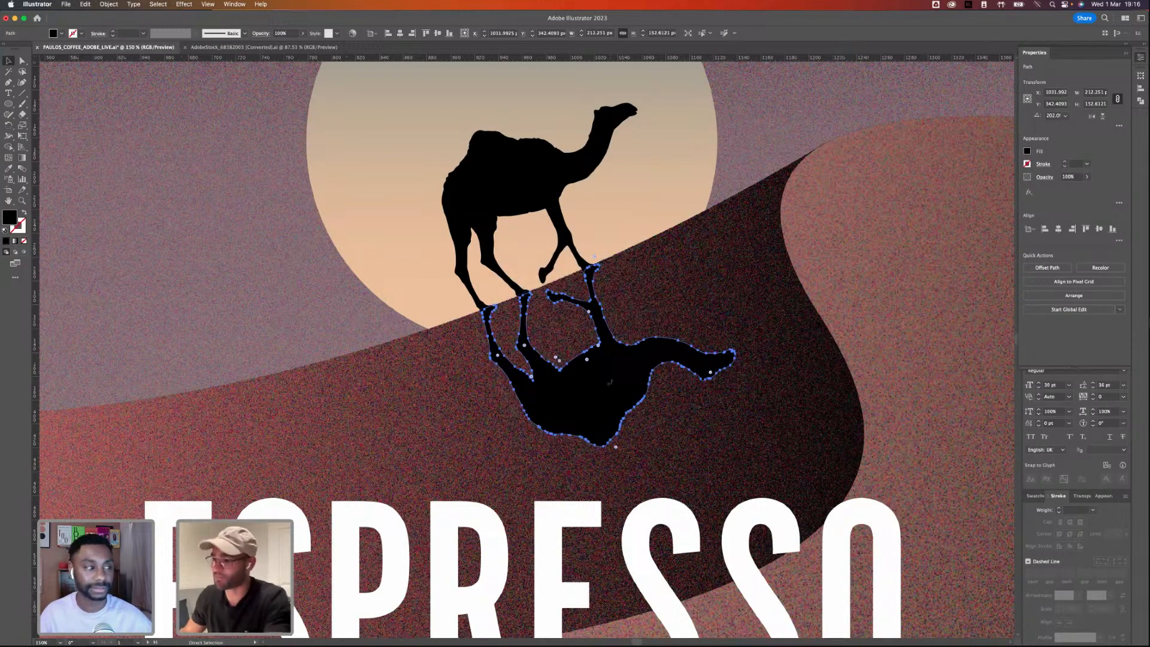
# - Distort the upside-down camel with Free Transform into a long shadow down the dune, about 172 × 293 px
pyautogui.press('super+minus')
pyautogui.press('super+minus')
pyautogui.press('e')
pyautogui.moveTo(538, 380); pyautogui.dragTo(506, 455)
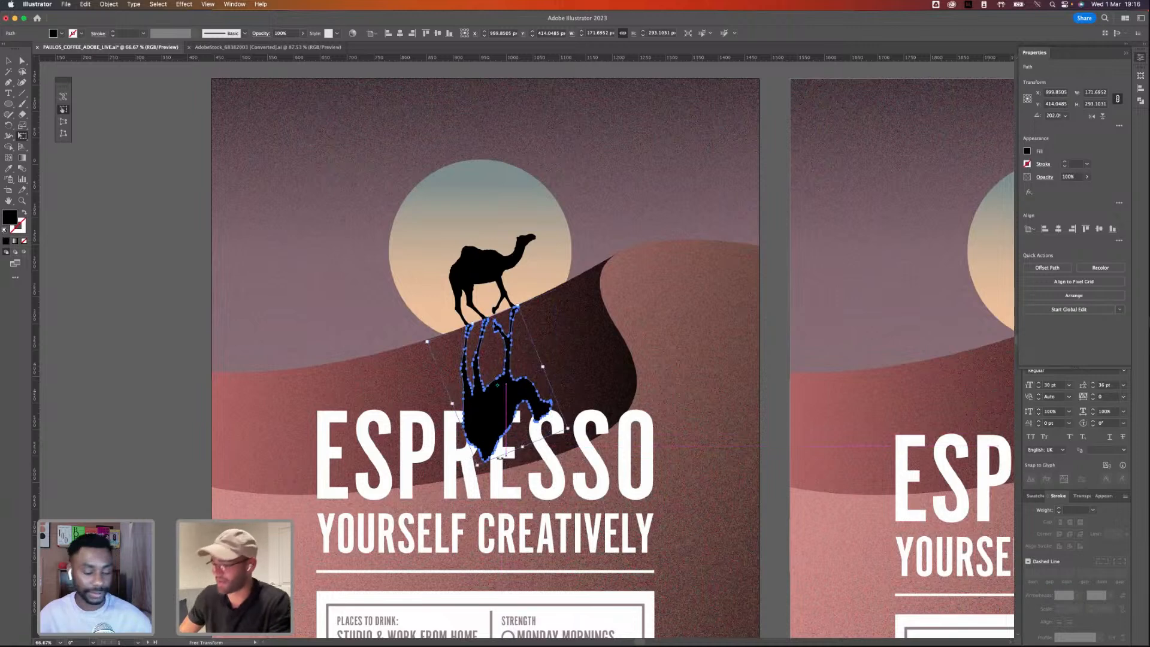
pyautogui.click(8, 61)
pyautogui.click(97, 172)
pyautogui.click(502, 396)
# - Fill the camel shadow with the white-to-black gradient swatch, running from white at the body to black at the legs
pyautogui.click(1034, 496)
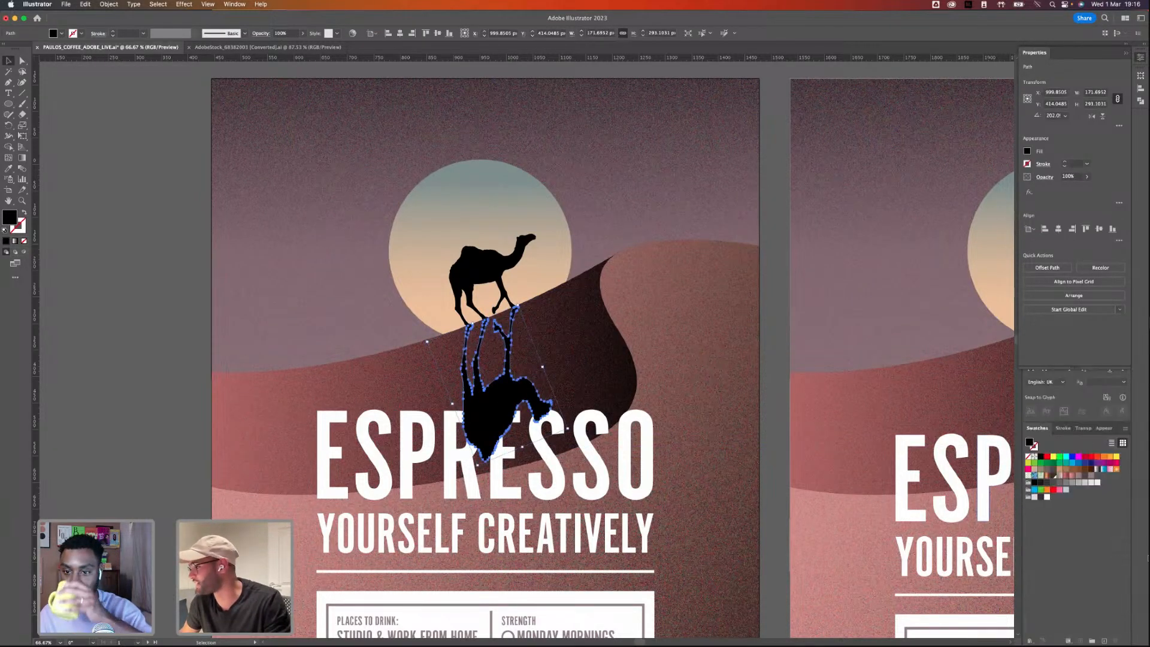
pyautogui.click(1097, 472)
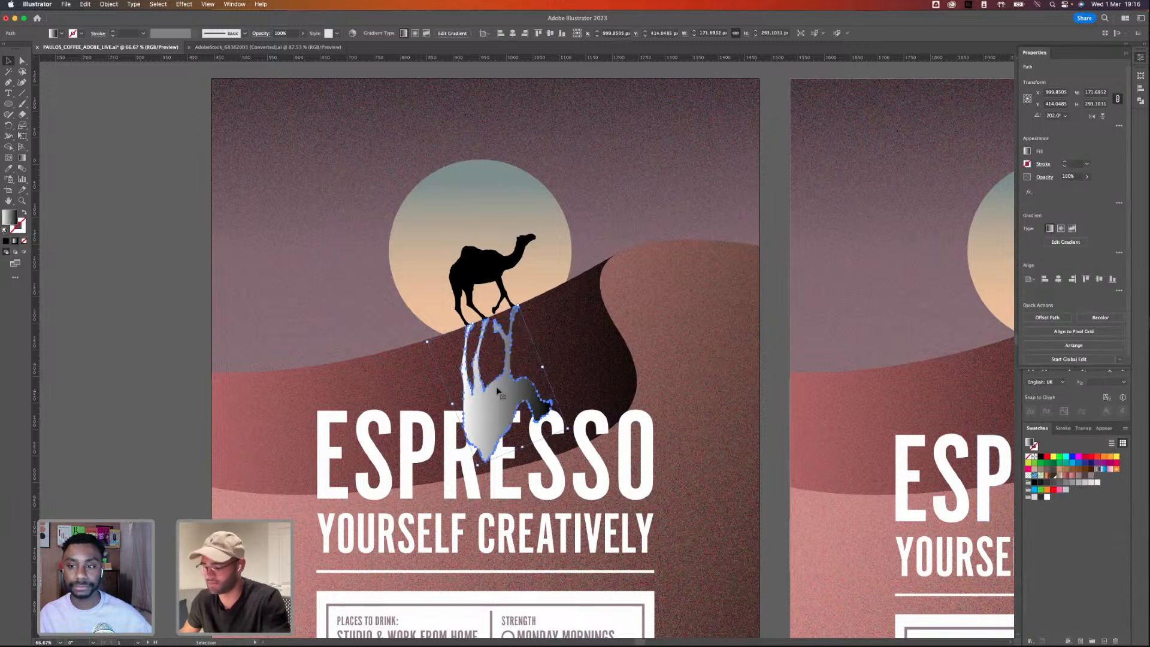
pyautogui.press('g')
pyautogui.moveTo(498, 426)
pyautogui.mouseDown()
pyautogui.moveTo(505, 332)
pyautogui.moveTo(506, 353)
pyautogui.mouseUp()
pyautogui.click(11, 61)
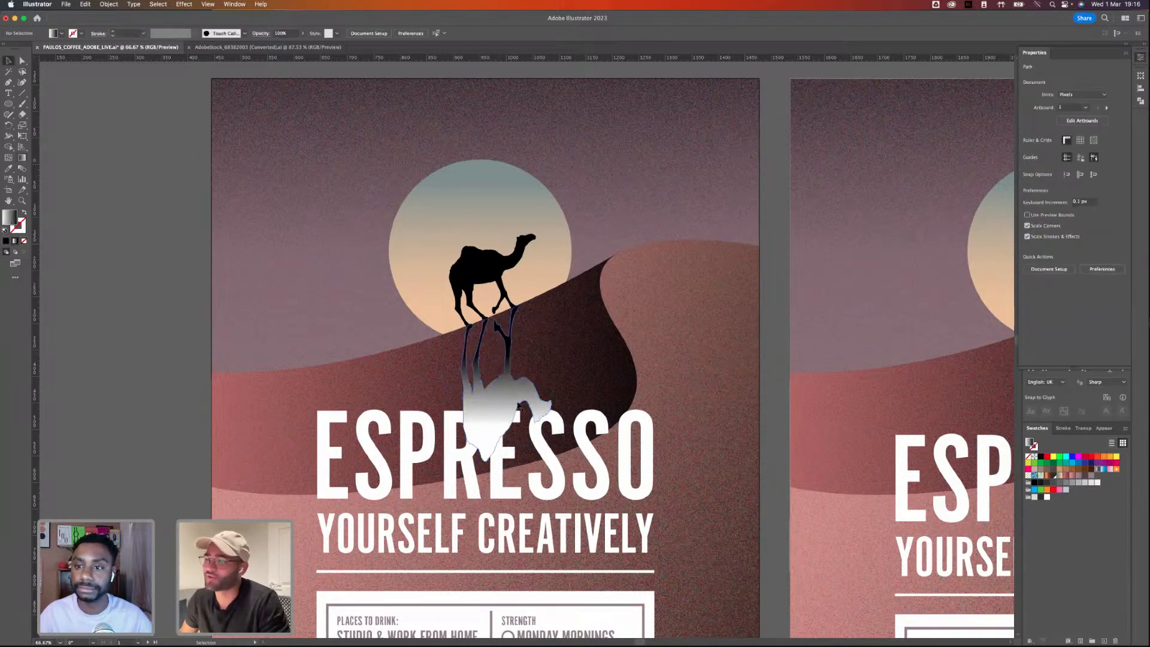
# - Change the camel shadow's blending mode so its white areas drop out and it darkens the dune, then deselect it
pyautogui.click(256, 34)
pyautogui.click(177, 48)
pyautogui.click(183, 86)
pyautogui.click(142, 310)
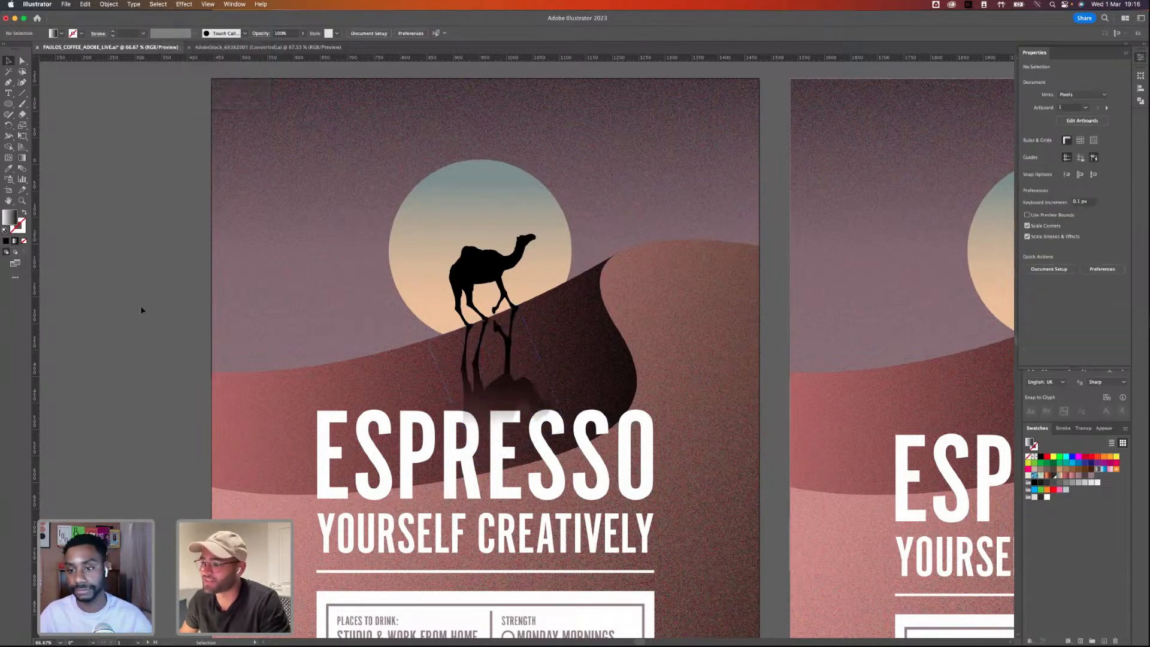
# - Move the black stop of the camel shadow's gradient up toward its feet so the shadow fades out sooner, and deselect it
pyautogui.click(567, 478)
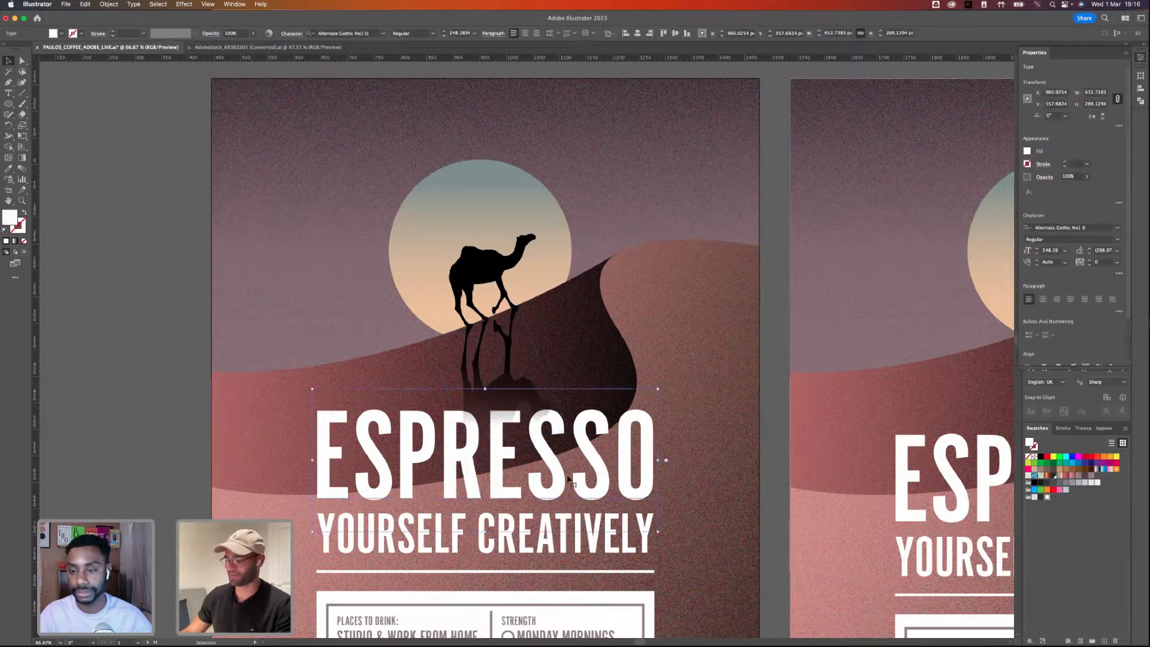
pyautogui.click(177, 264)
pyautogui.click(509, 385)
pyautogui.press('g')
pyautogui.moveTo(506, 353); pyautogui.dragTo(507, 323)
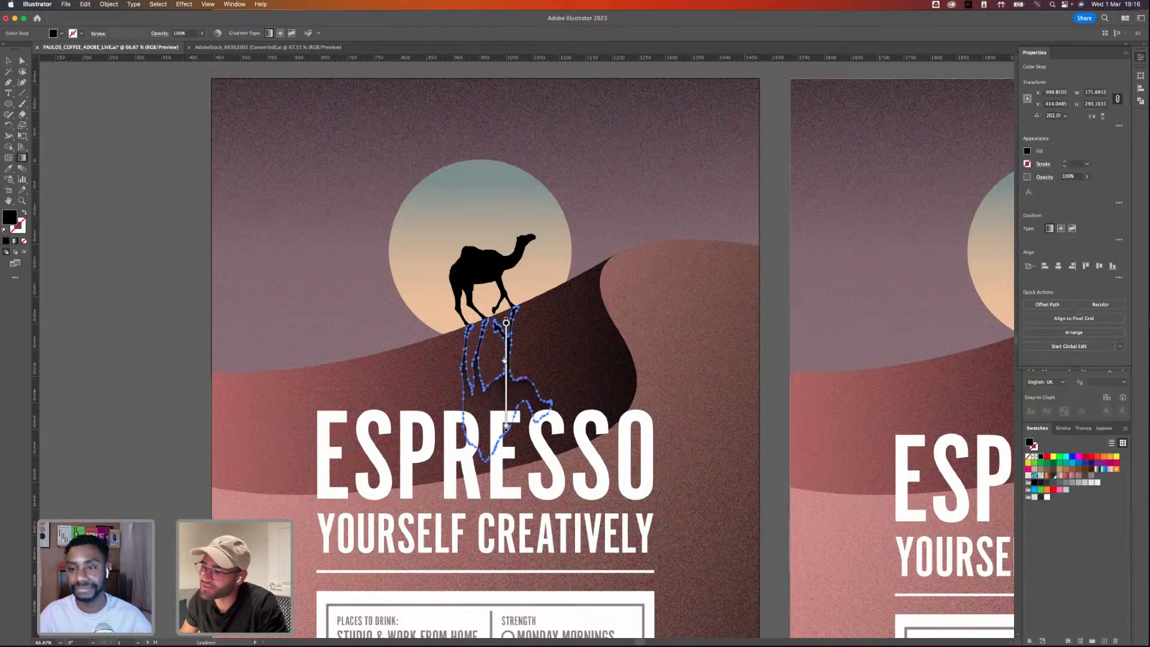
pyautogui.press('v')
pyautogui.click(167, 131)
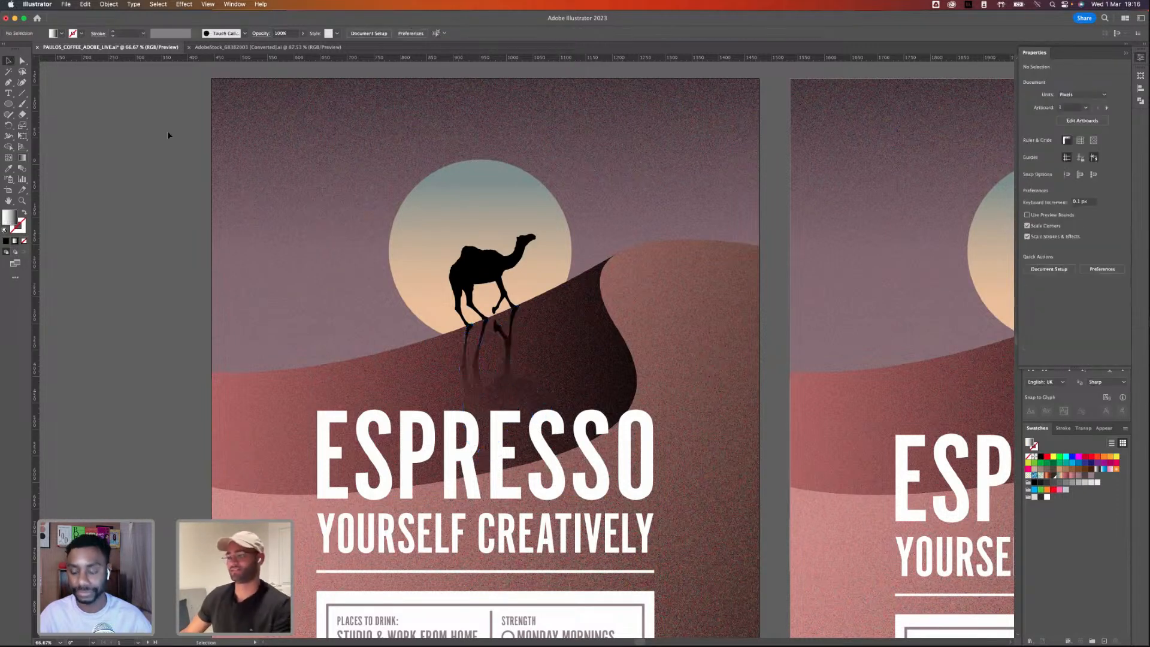
# - Readjust the camel shadow's gradient so the legs and body turn slightly darker, and deselect it
pyautogui.press('a')
pyautogui.click(507, 386)
pyautogui.press('g')
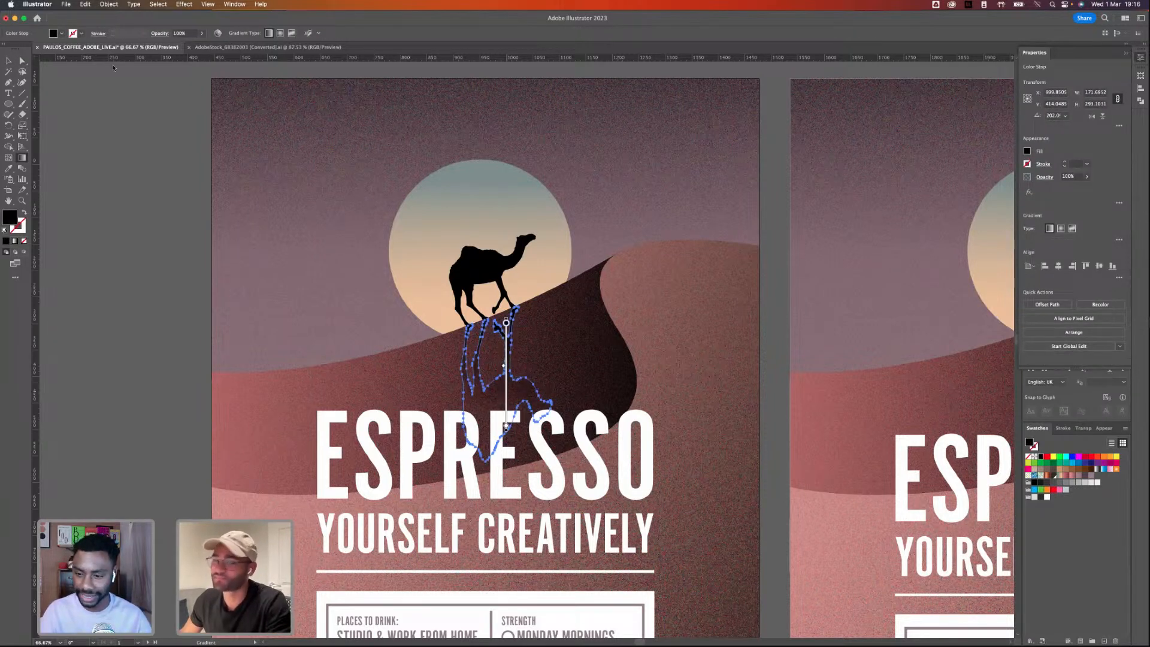
pyautogui.press('v')
pyautogui.click(91, 124)
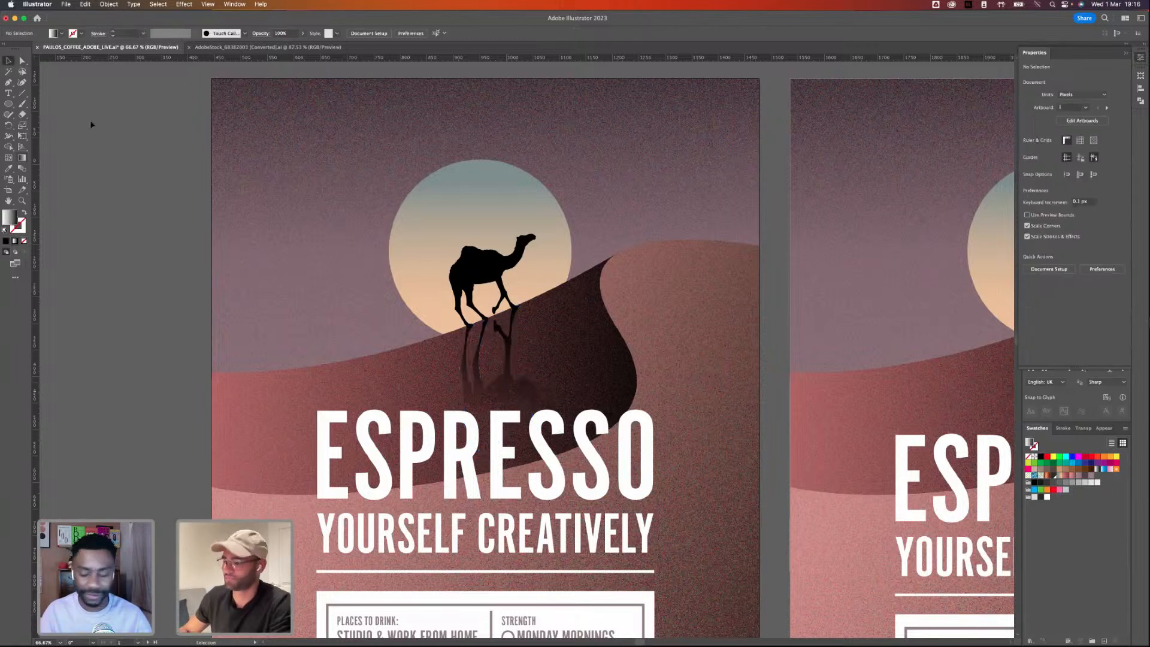
# - Show the Guides layer and draw a rectangle about 637 × 59 px between the vertical guides above the camel poster
pyautogui.press('super+minus')
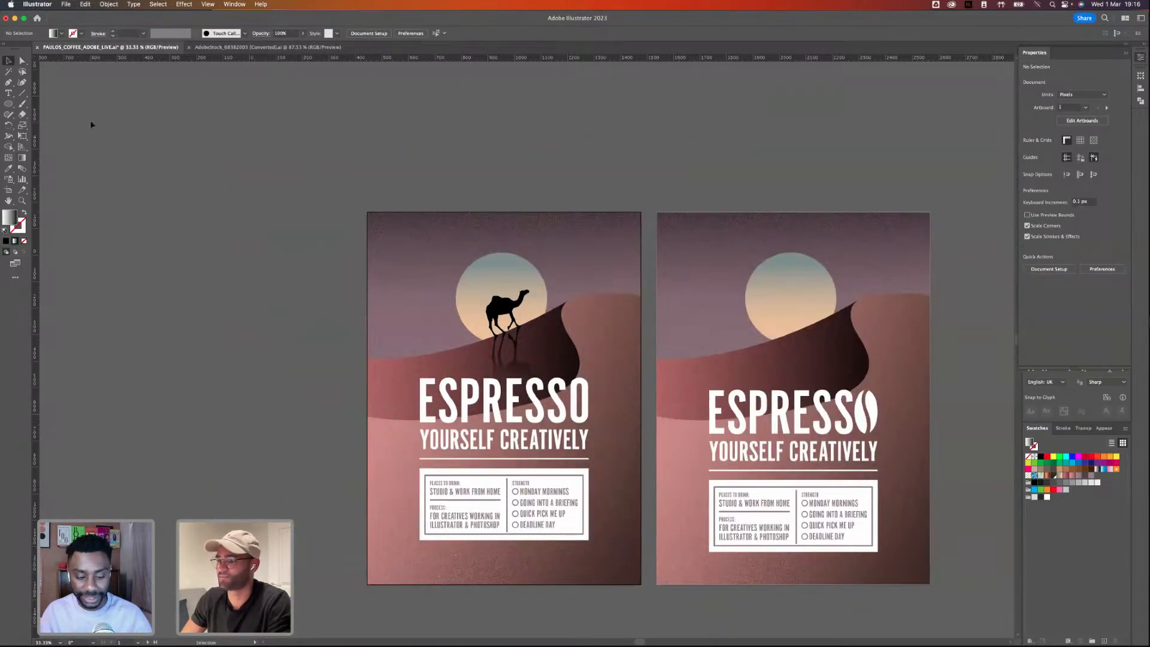
pyautogui.press('super+plus')
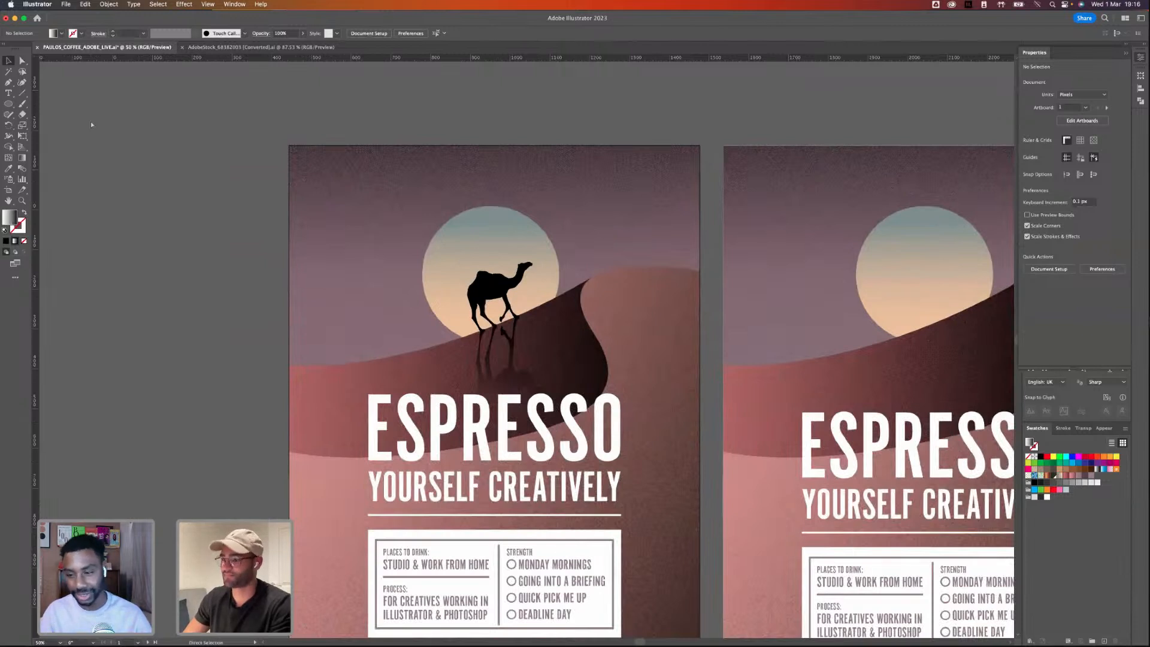
pyautogui.click(1124, 54)
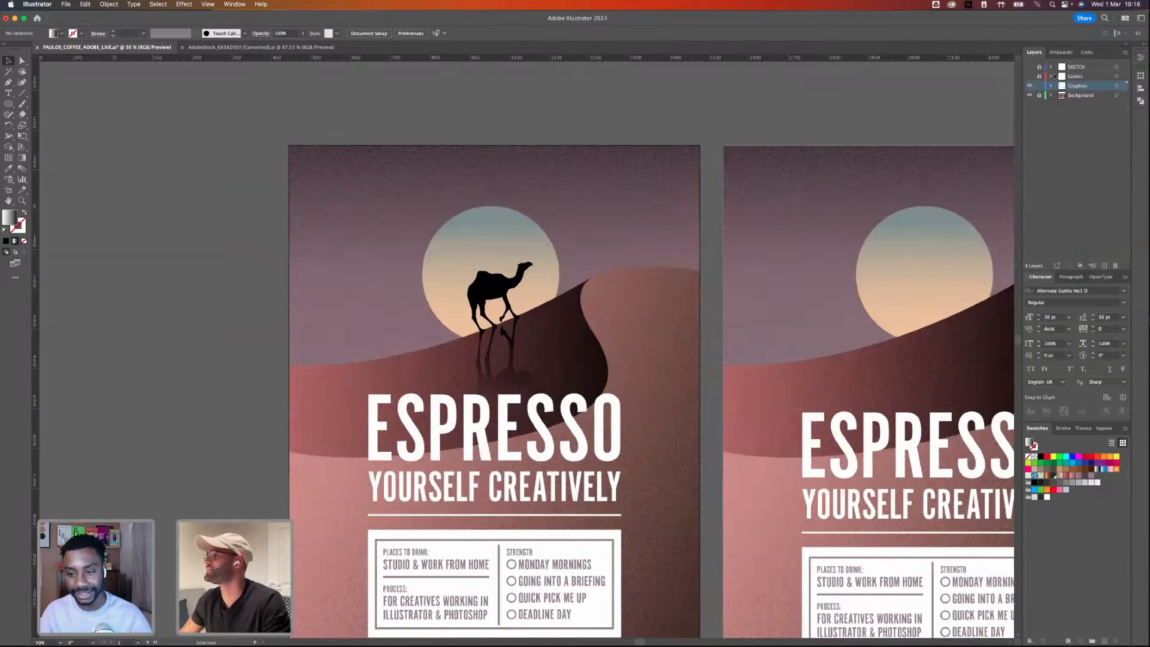
pyautogui.click(1029, 76)
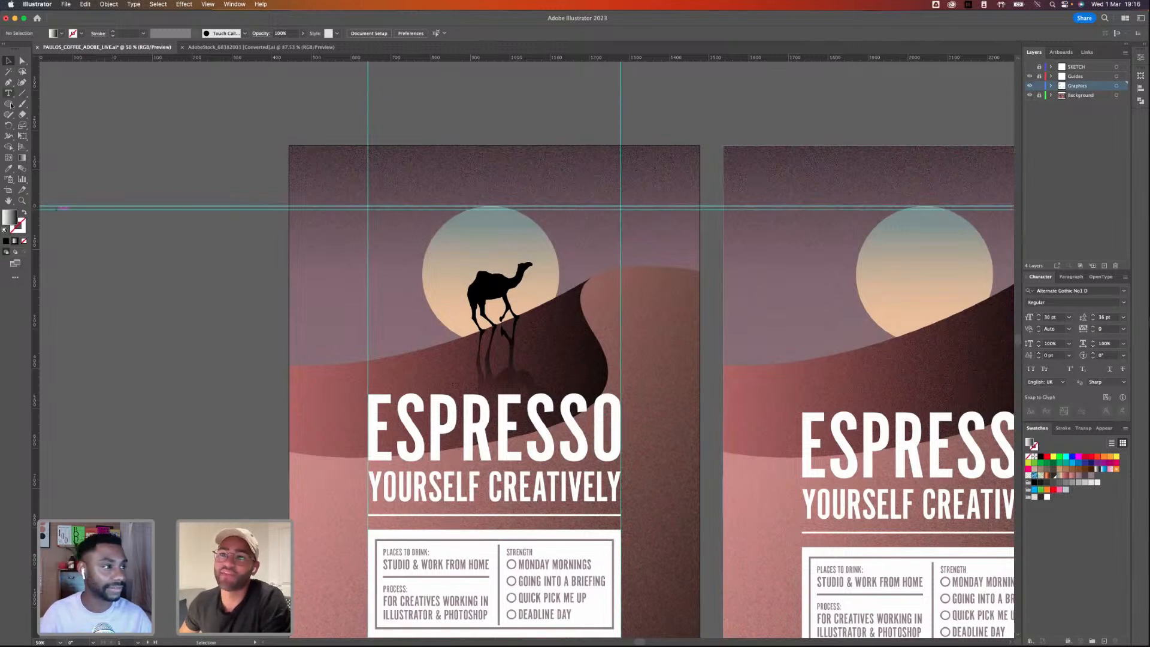
pyautogui.moveTo(9, 105); pyautogui.dragTo(42, 103)
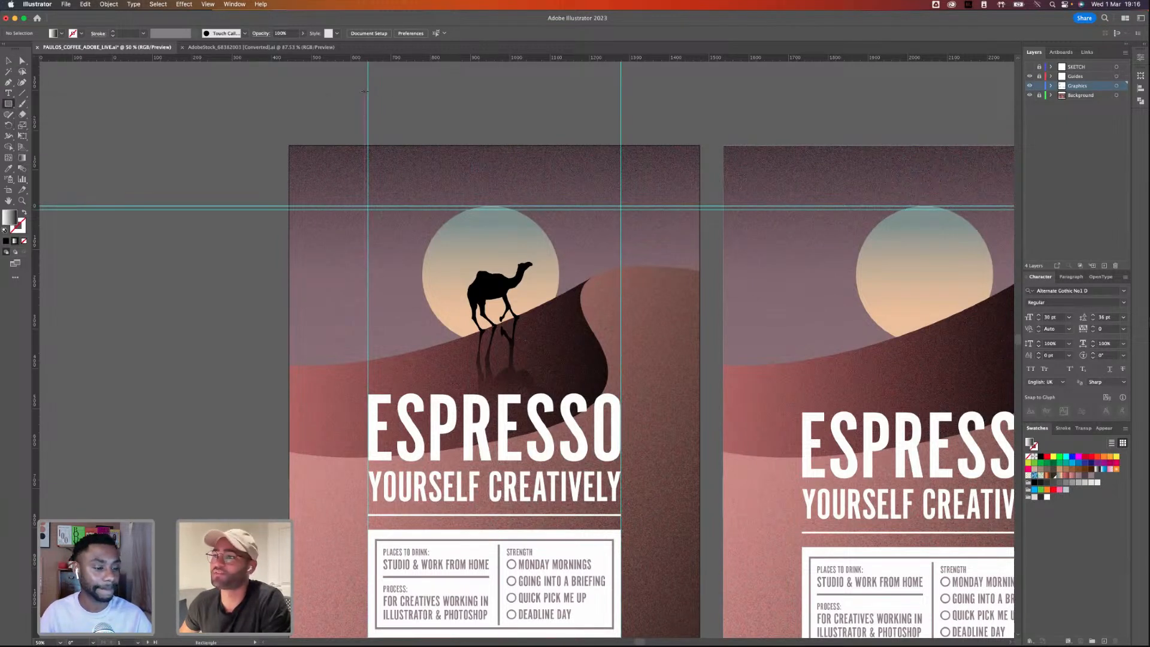
pyautogui.moveTo(368, 89); pyautogui.dragTo(621, 113)
# - Place a vertical guide through the centre of the helper rectangle and delete the rectangle
pyautogui.moveTo(36, 134); pyautogui.dragTo(495, 102)
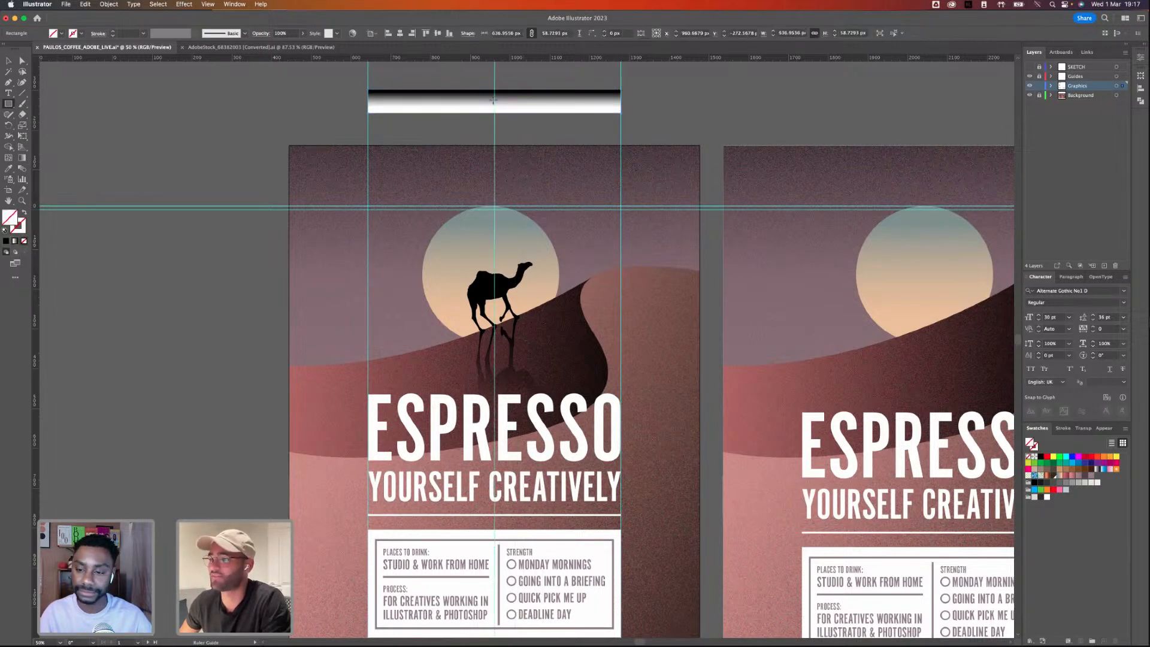
pyautogui.click(664, 100)
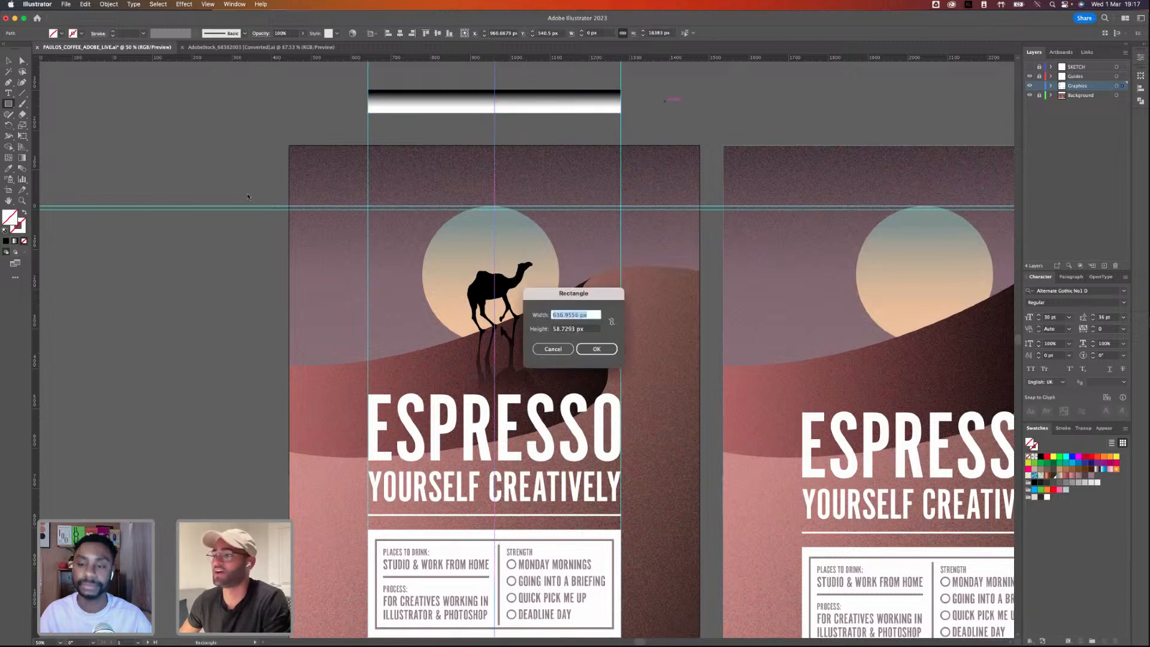
pyautogui.click(553, 348)
pyautogui.press('v')
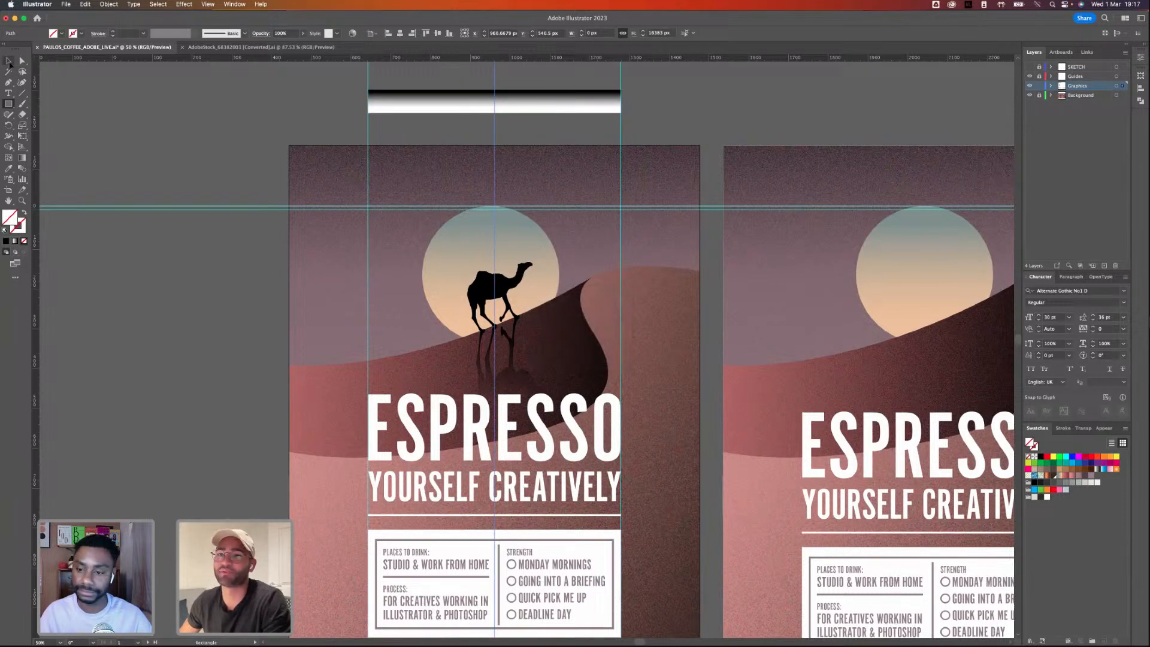
pyautogui.click(577, 102)
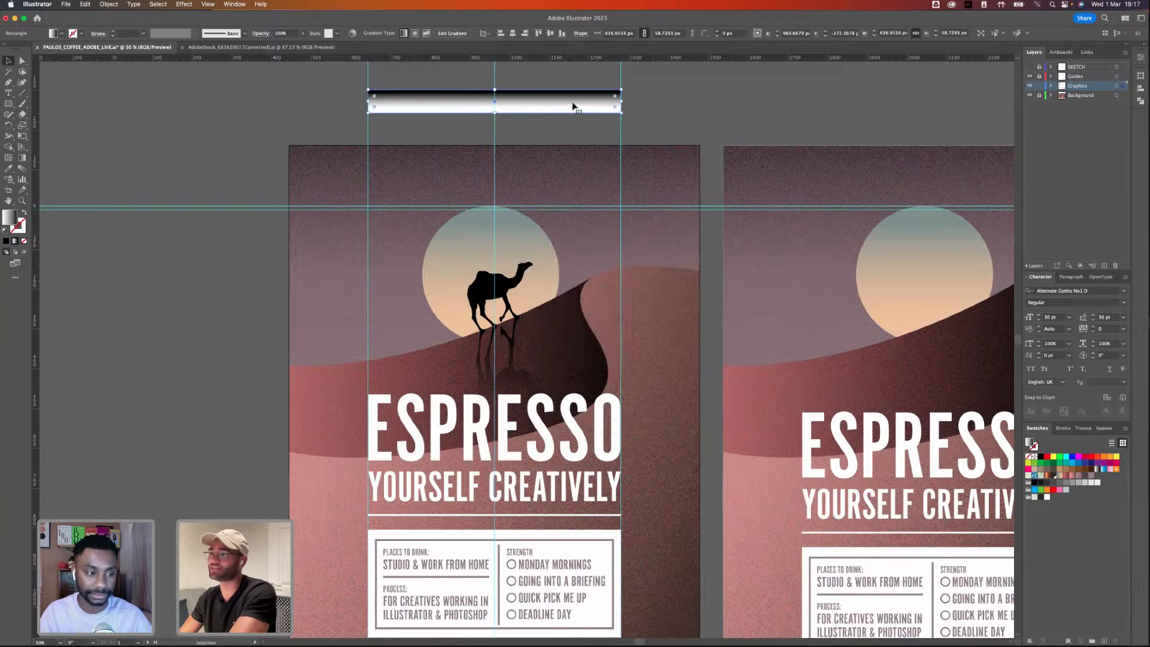
pyautogui.press('Delete')
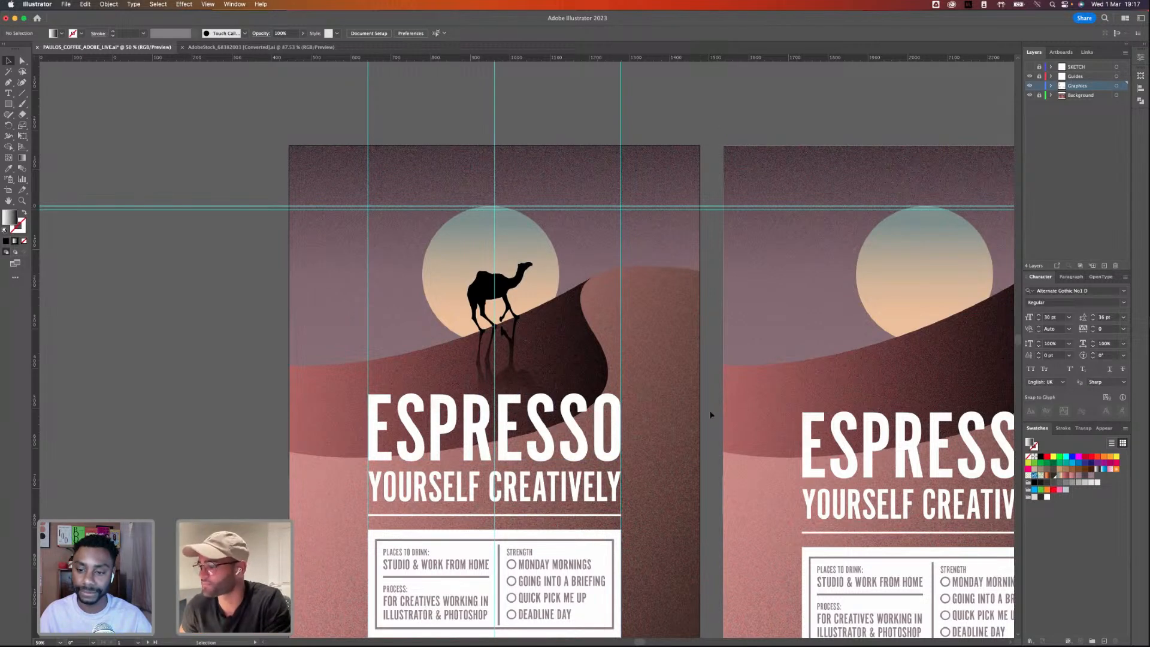
# - Hide the Guides layer and all remaining guides on the posters
pyautogui.click(1029, 76)
pyautogui.press('super+semicolon')
pyautogui.scroll(-3, 765, 97)
pyautogui.hscroll(2, 765, 98)
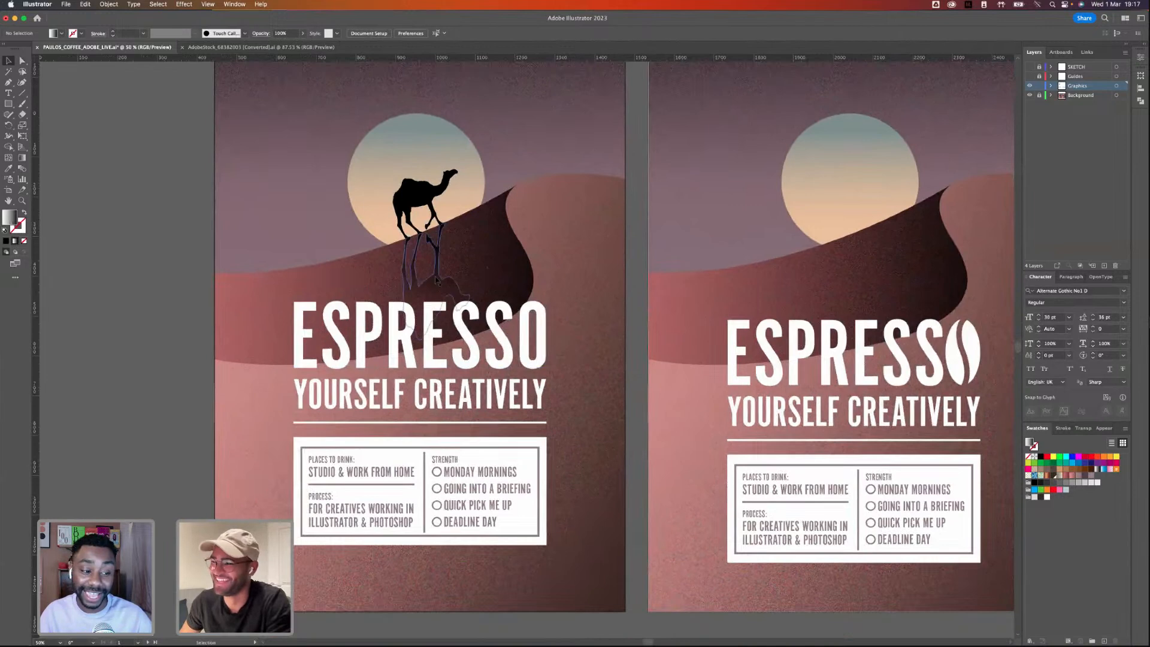
# - Lower the camel shadow's opacity to roughly half and deselect it
pyautogui.click(437, 279)
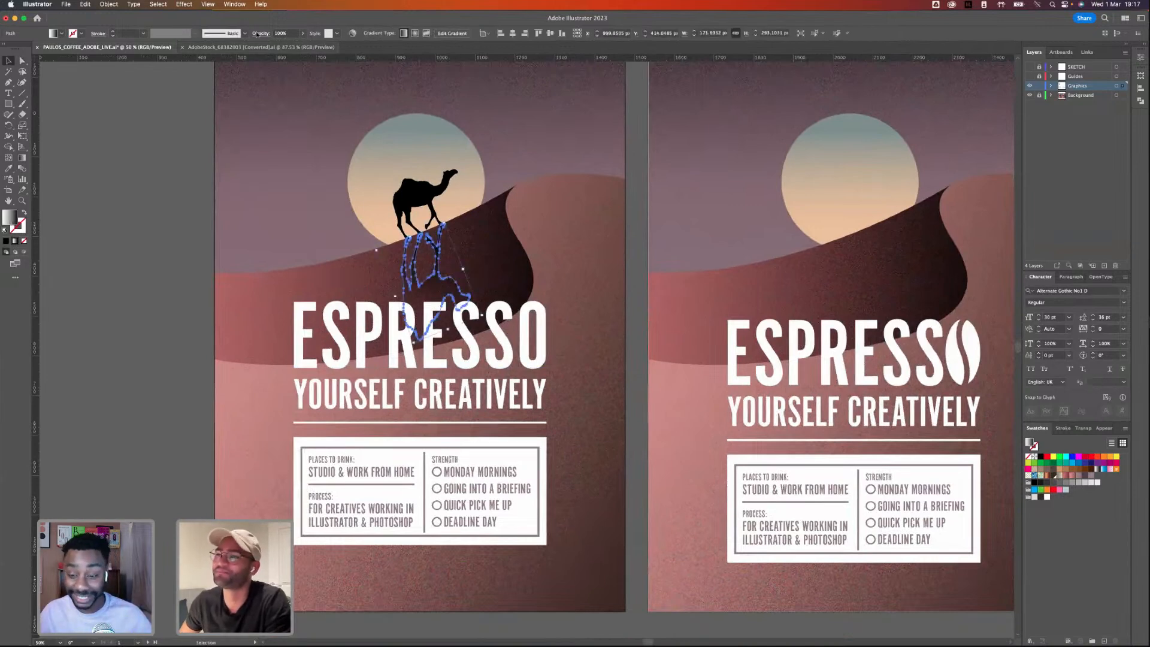
pyautogui.moveTo(303, 33); pyautogui.dragTo(291, 46)
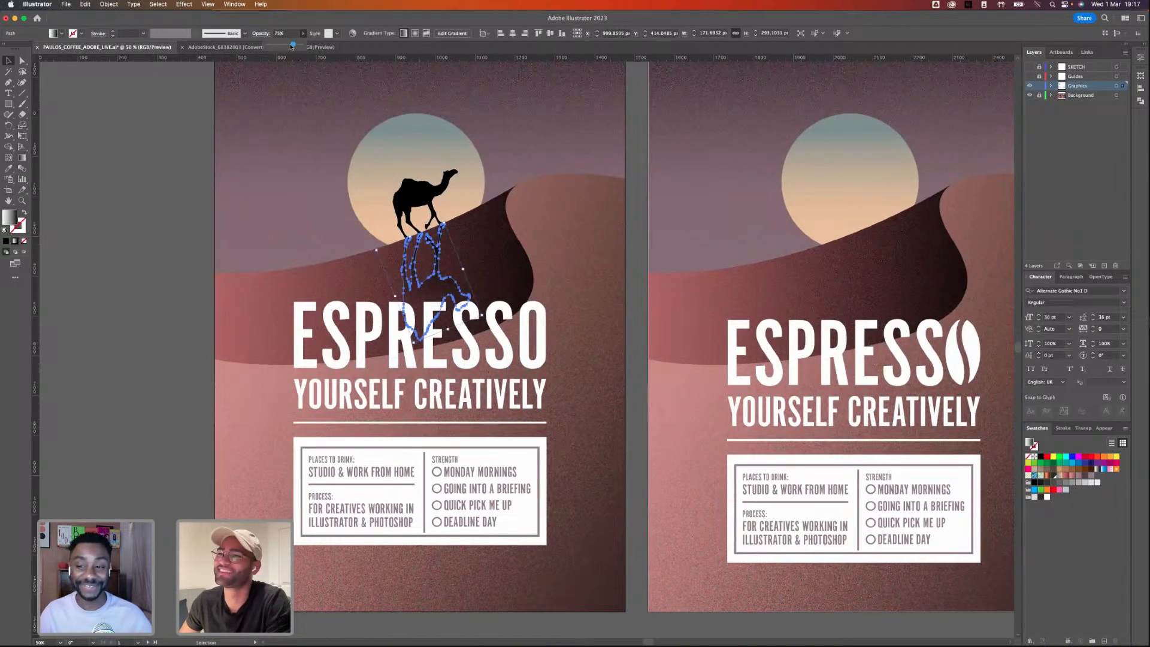
pyautogui.click(150, 136)
pyautogui.click(438, 276)
pyautogui.click(303, 33)
pyautogui.moveTo(295, 46); pyautogui.dragTo(286, 47)
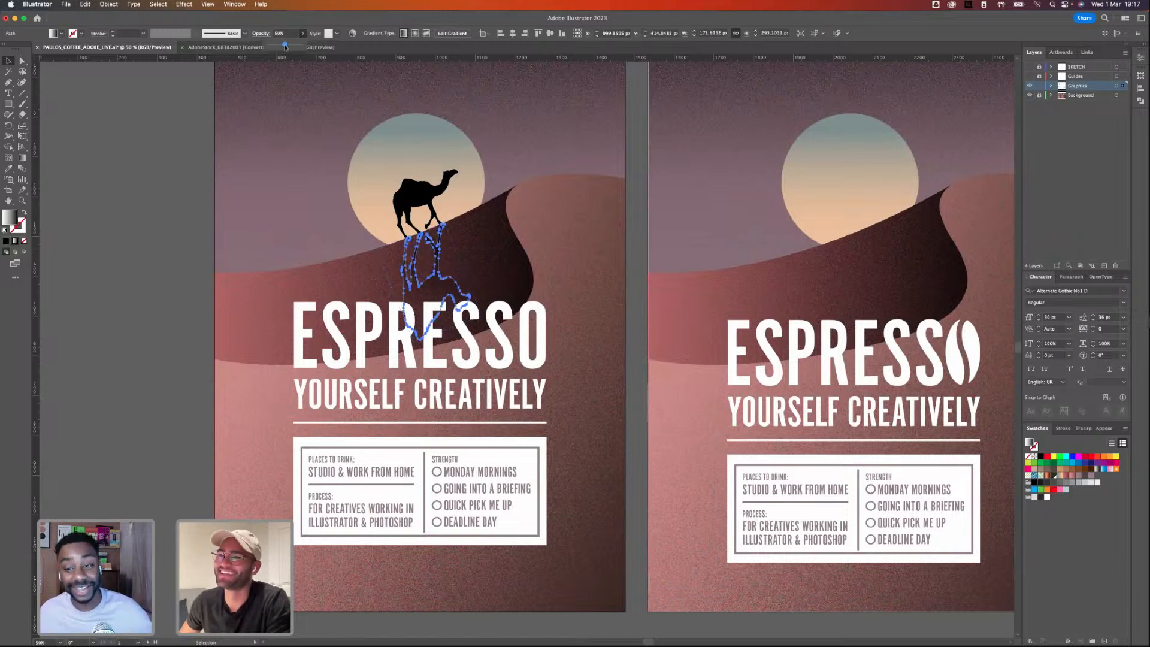
pyautogui.click(216, 213)
# - Slide the black stop of the camel shadow's gradient slightly down the legs to extend its dark part, and deselect it
pyautogui.press('a')
pyautogui.click(439, 277)
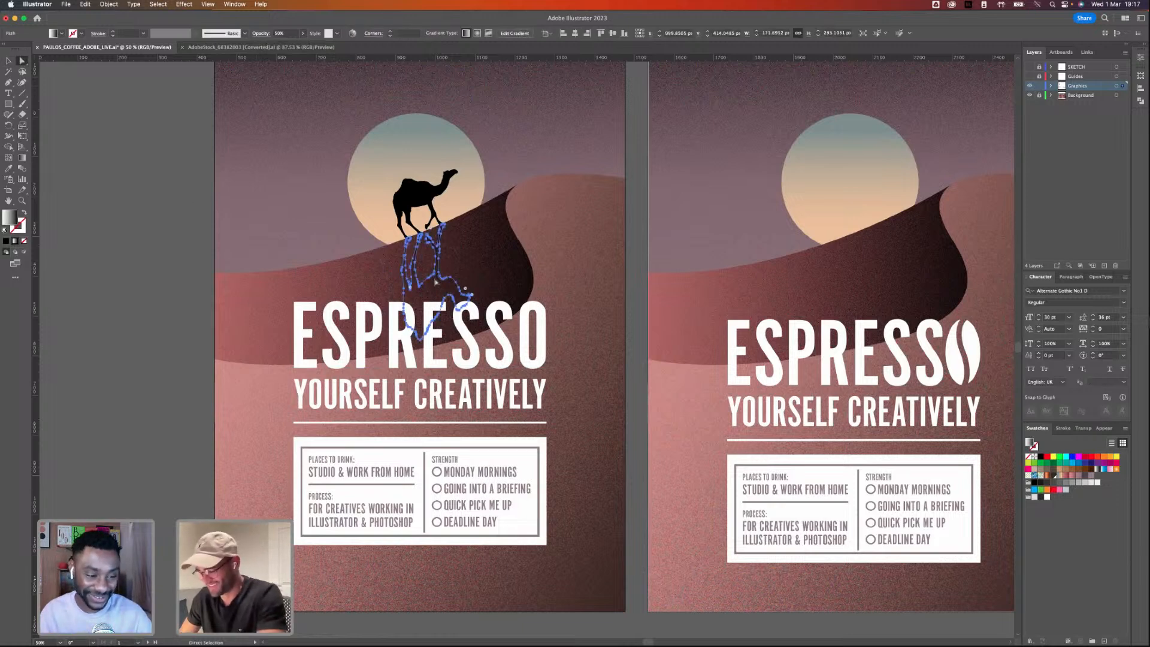
pyautogui.press('g')
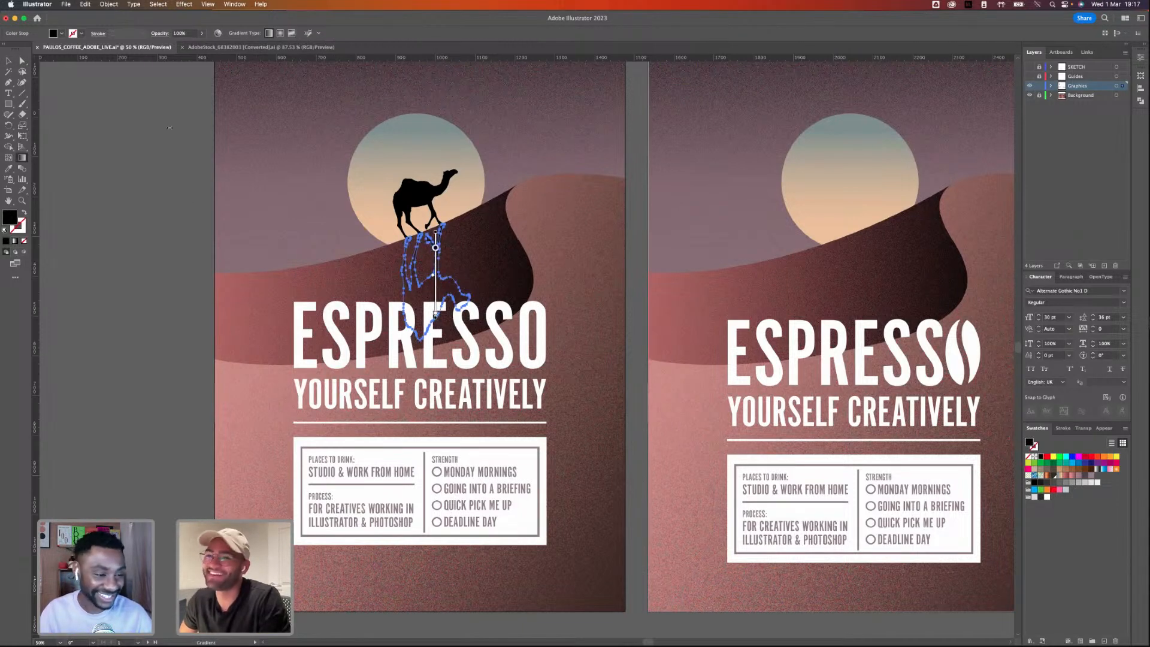
pyautogui.press('v')
pyautogui.click(138, 130)
pyautogui.press('super+minus')
pyautogui.press('super+minus')
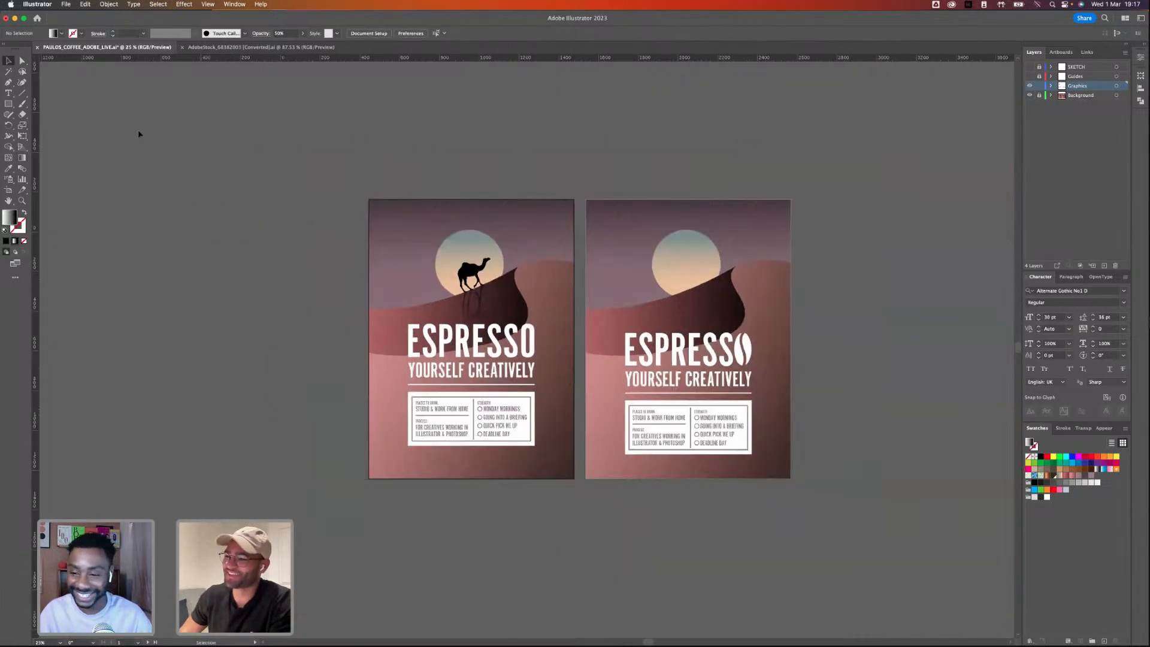
pyautogui.press('super+plus')
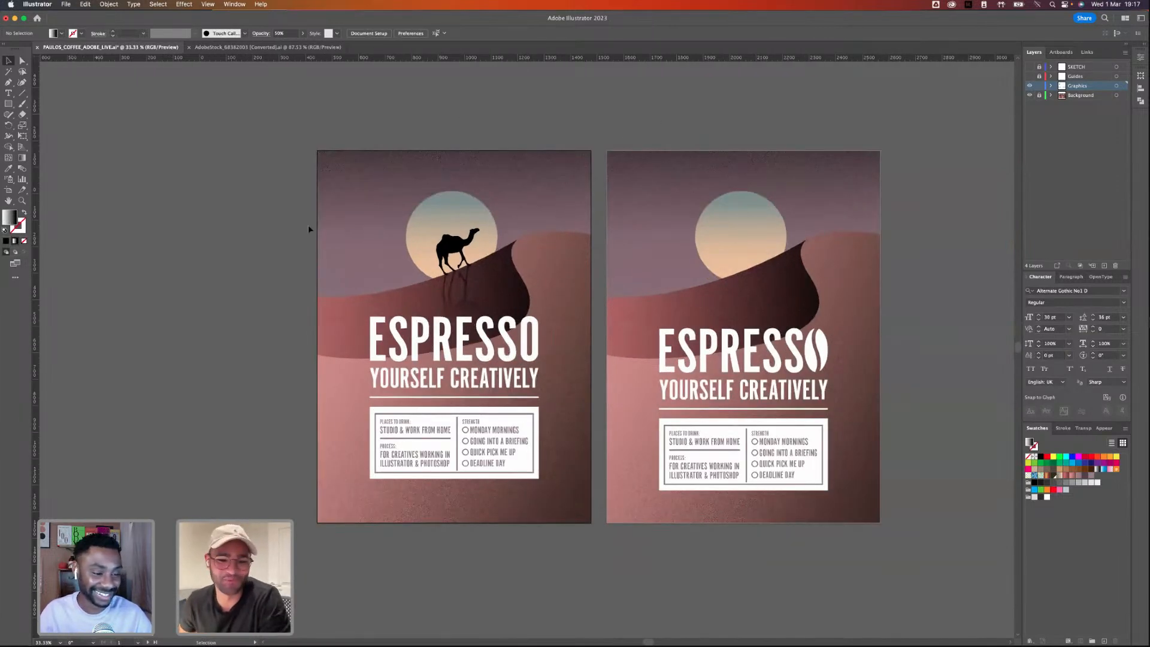
# - Delete the artboard and all artwork of the coffee-bean poster, leaving only the camel poster, and save the document
pyautogui.hotkey('shift', 'o')
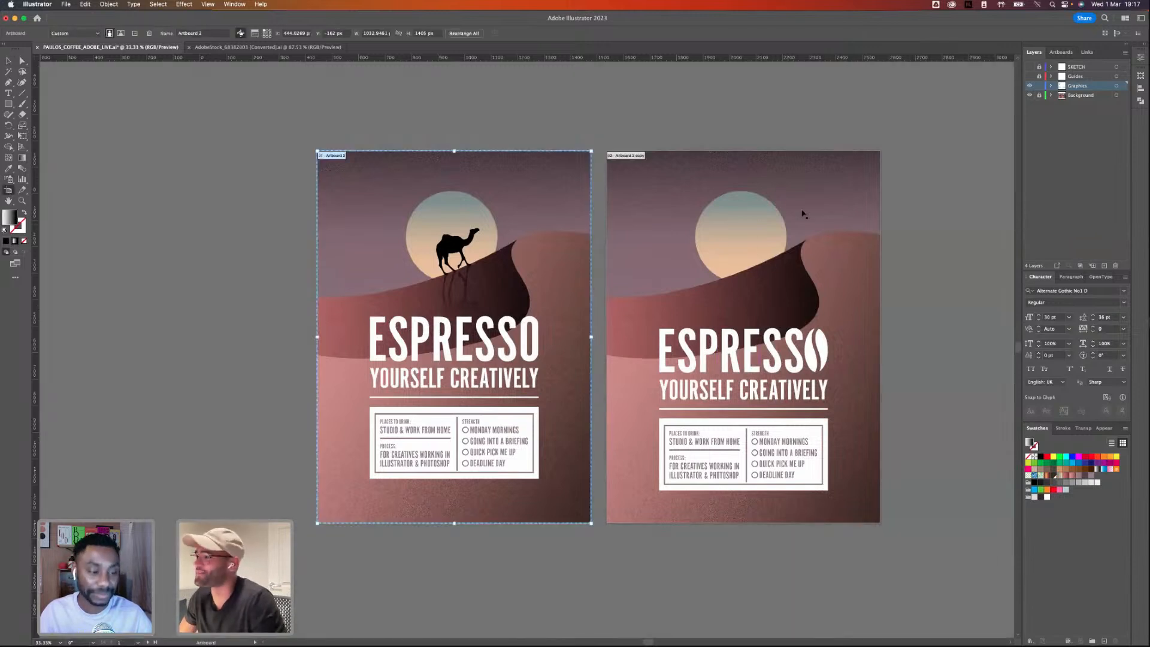
pyautogui.click(8, 61)
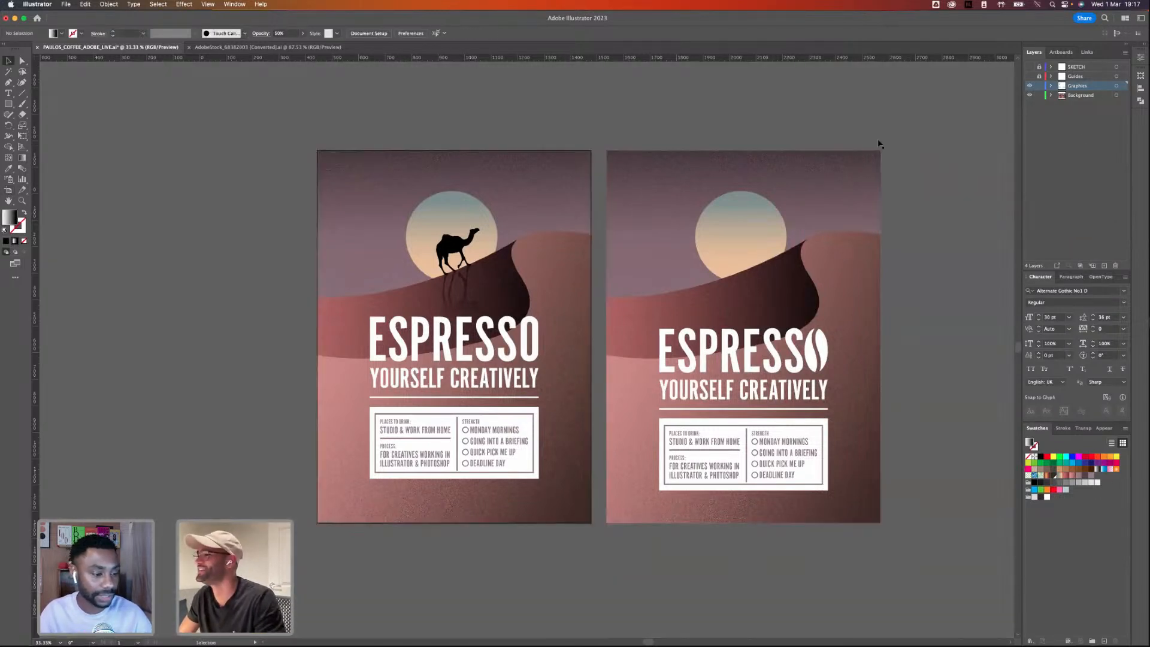
pyautogui.moveTo(704, 541); pyautogui.dragTo(631, 601)
pyautogui.press('Delete')
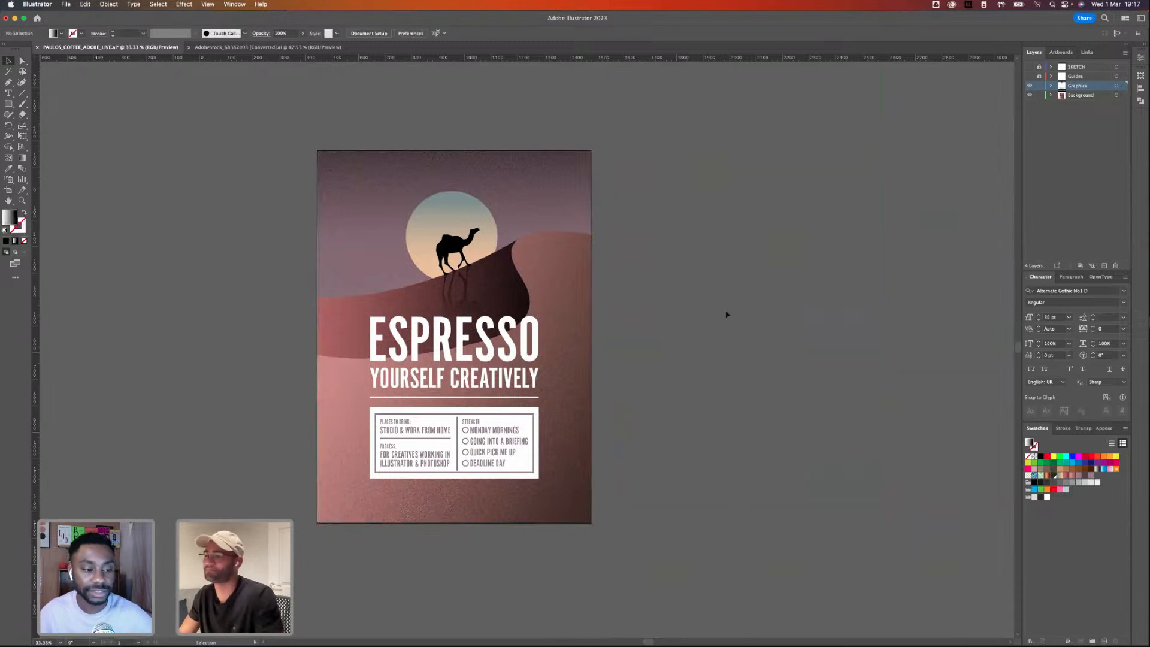
pyautogui.press('super+0')
pyautogui.press('super+s')
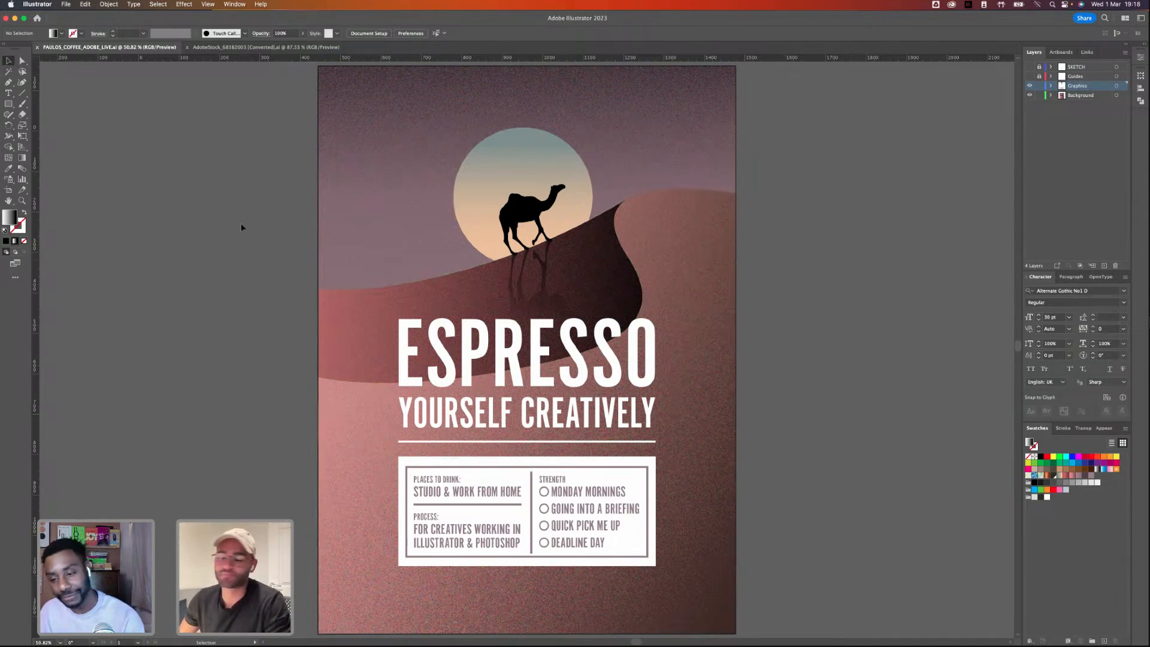
# - Lock the Background layer and group the white information box with its text, lines and circles
pyautogui.scroll(-4, 773, 257)
pyautogui.click(446, 311)
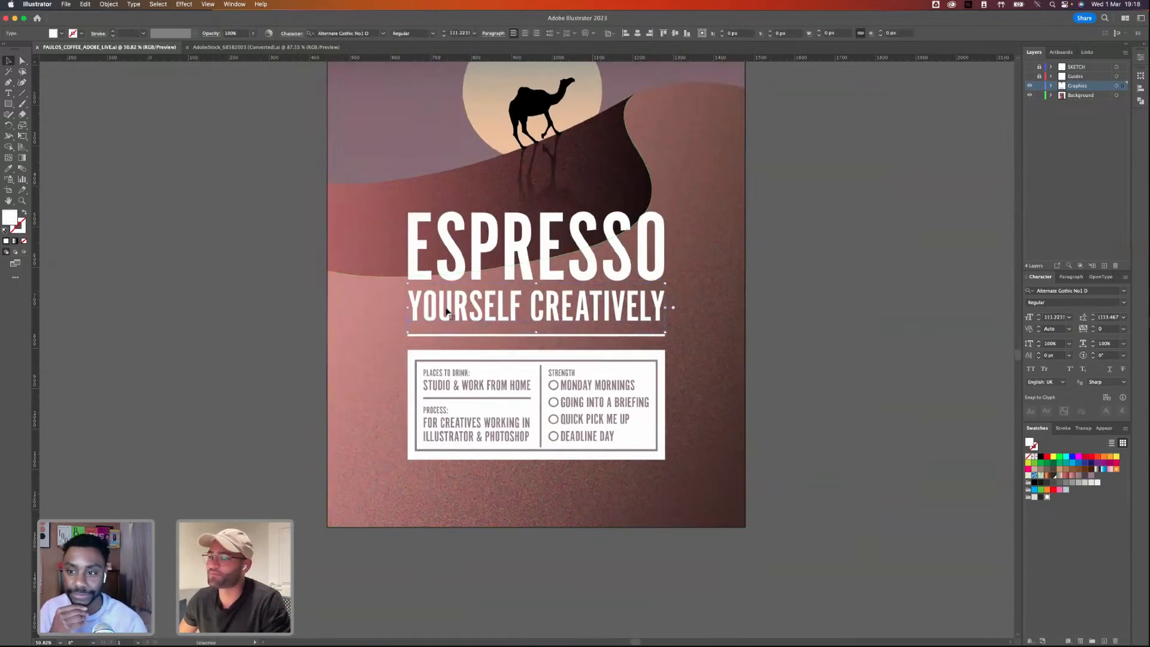
pyautogui.click(597, 418)
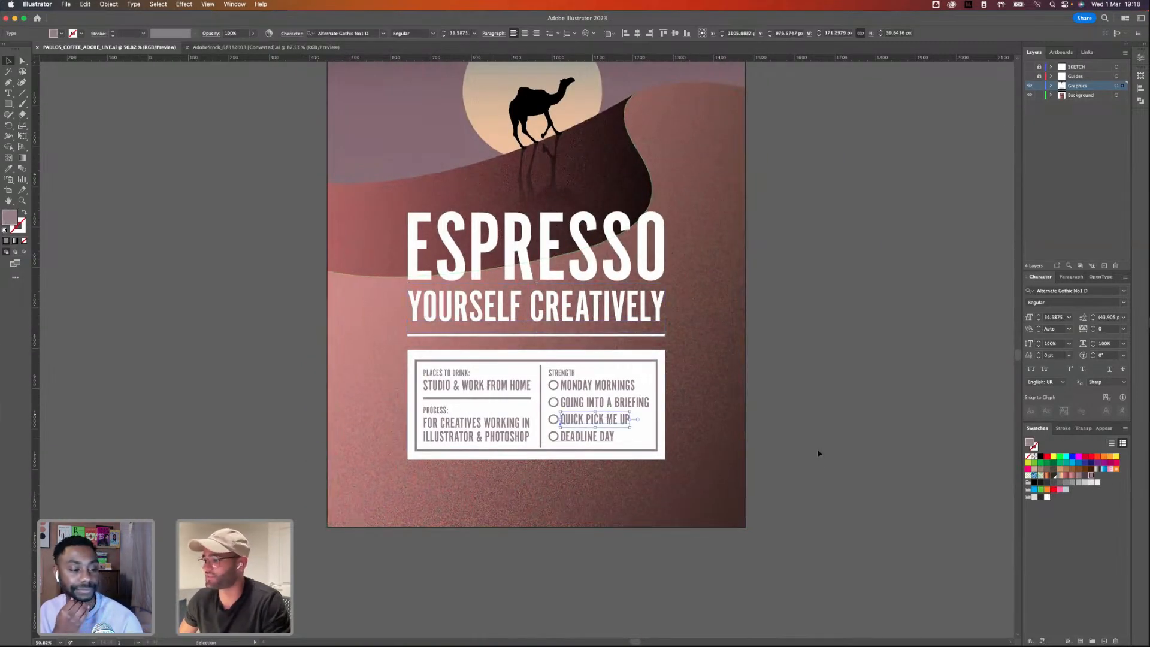
pyautogui.press('super+a')
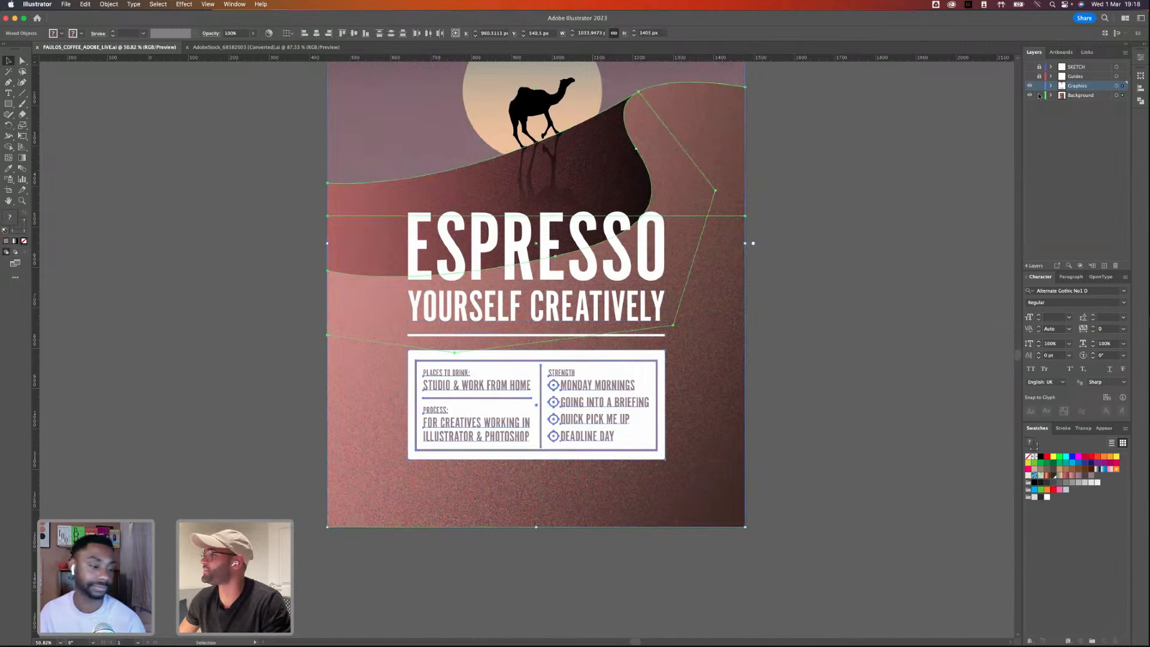
pyautogui.click(1039, 95)
pyautogui.press('super+g')
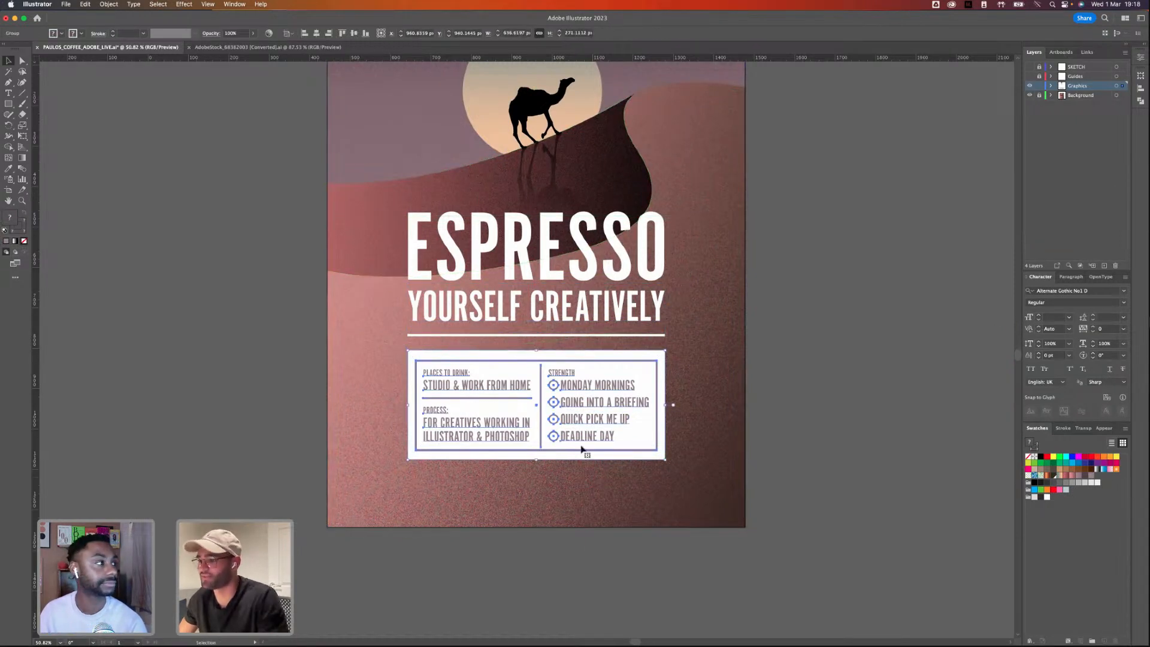
# - Lower the white rule slightly and add a smaller copy of YOURSELF CREATIVELY above it reading "THE COFFEE BRAND FOR CREATIVES"
pyautogui.moveTo(549, 334); pyautogui.dragTo(552, 344)
pyautogui.click(586, 311)
pyautogui.moveTo(620, 311); pyautogui.dragTo(520, 327)
pyautogui.moveTo(499, 336); pyautogui.dragTo(500, 331)
pyautogui.tripleClick(500, 334)
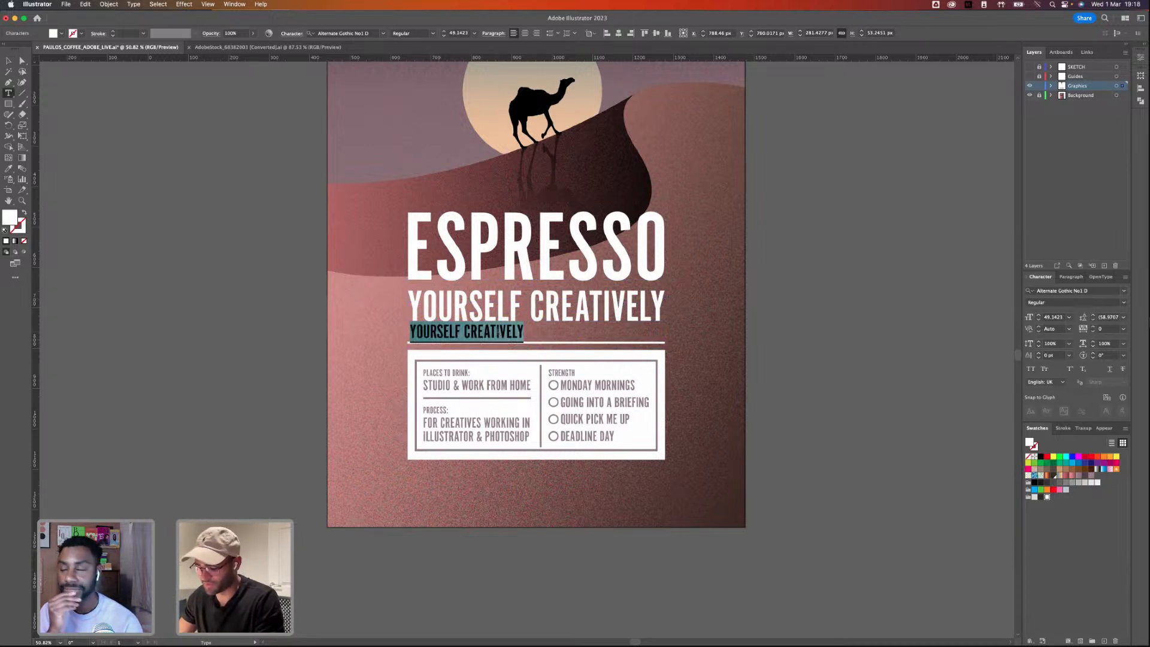
pyautogui.write('THE COFFEE BRAND FOR CREATIVES')
# - Shrink the tagline to about 38 pt and centre it between the slightly raised YOURSELF CREATIVELY line and the rule
pyautogui.click(8, 62)
pyautogui.moveTo(589, 332); pyautogui.dragTo(633, 313)
pyautogui.click(618, 315)
pyautogui.click(581, 339)
pyautogui.press('Up')
pyautogui.press('Up')
pyautogui.press('Up')
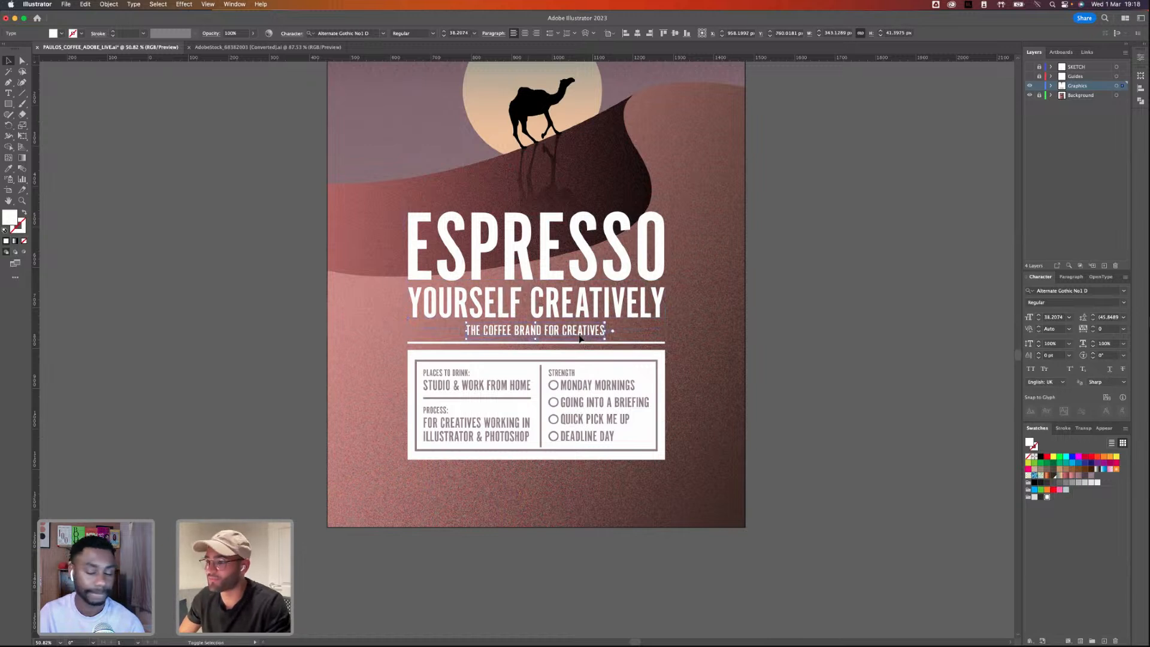
pyautogui.click(135, 205)
# - Draw a horizontal line about 136 px long from the text block's left edge to the tagline, with an off-white stroke
pyautogui.click(23, 94)
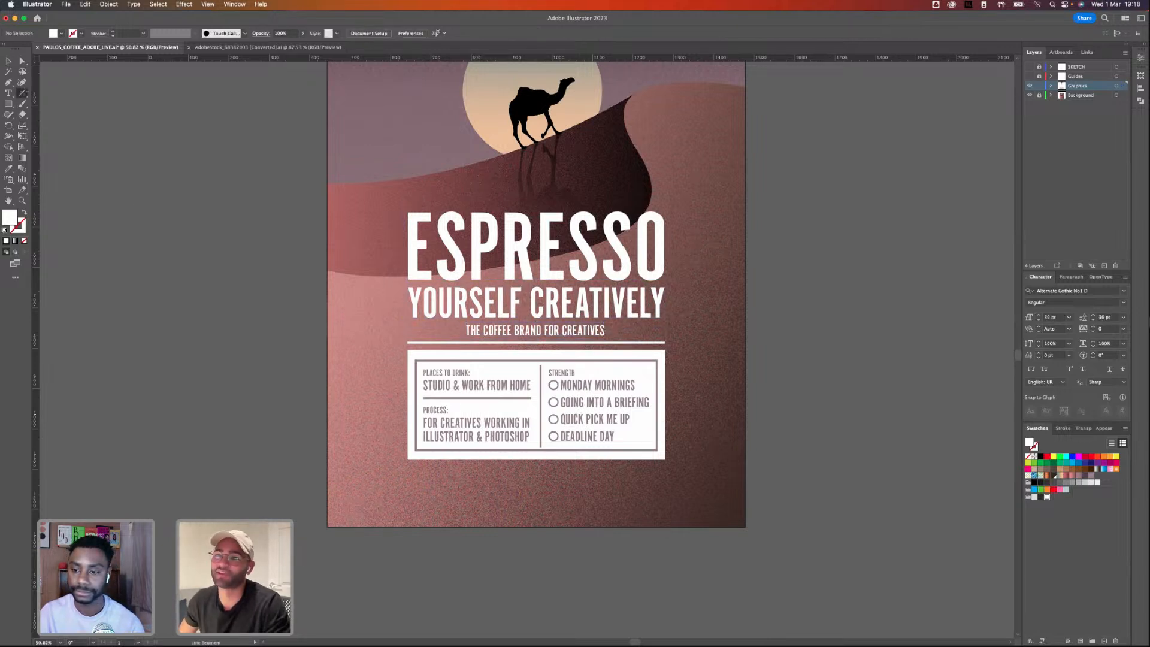
pyautogui.moveTo(461, 329); pyautogui.dragTo(408, 329)
pyautogui.click(1034, 446)
pyautogui.click(1047, 497)
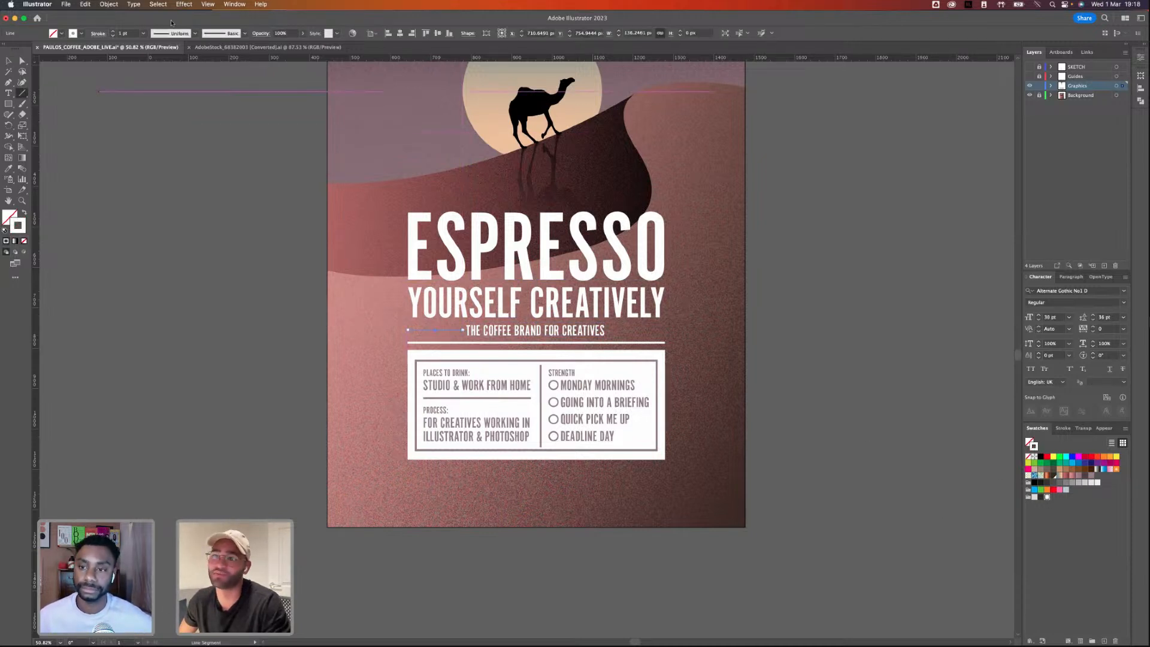
# - Match the short line's stroke to the long rule below and place a copy on the tagline's other side, flush with the text block
pyautogui.click(112, 33)
pyautogui.click(112, 33)
pyautogui.click(9, 60)
pyautogui.click(162, 177)
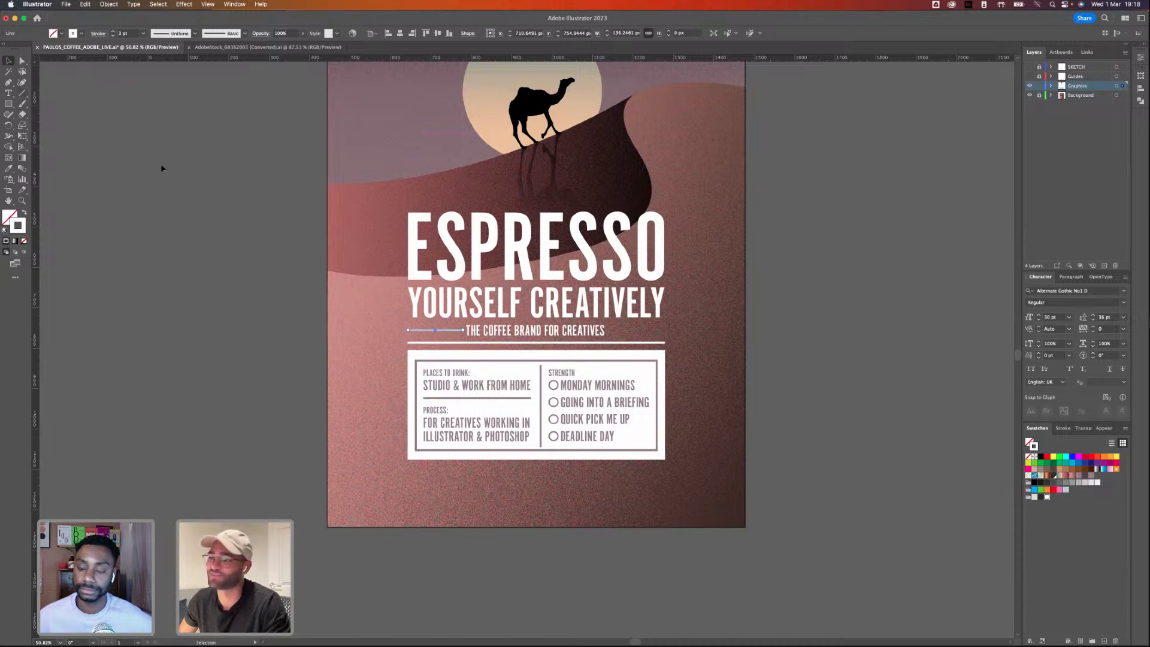
pyautogui.click(440, 330)
pyautogui.press('i')
pyautogui.click(442, 339)
pyautogui.click(8, 61)
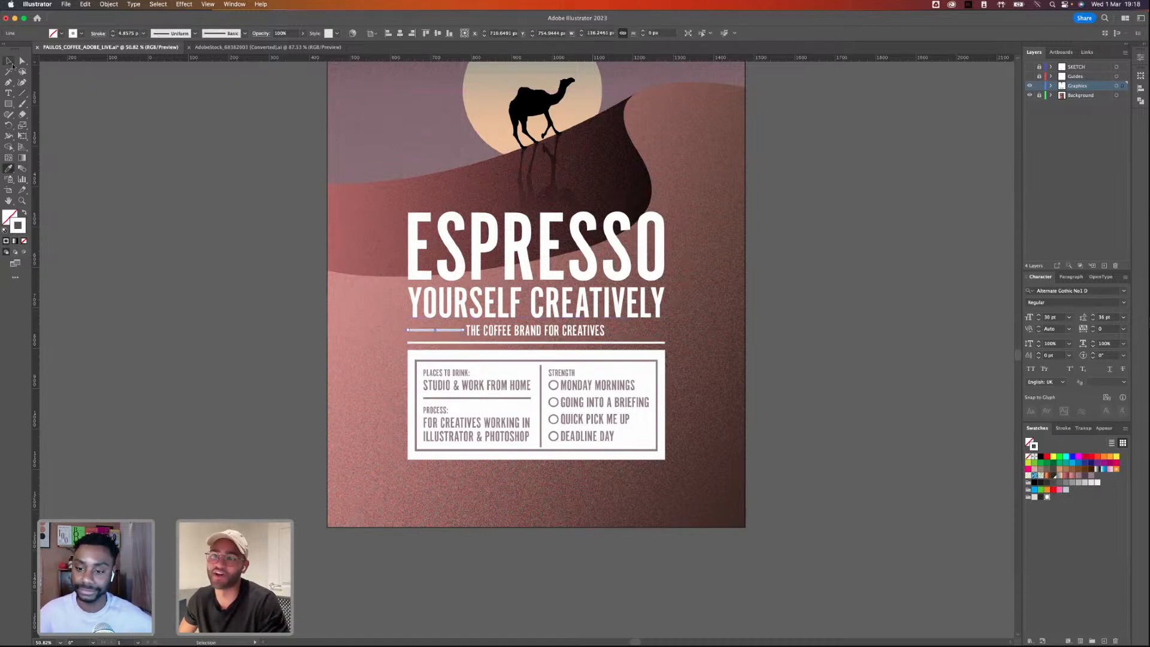
pyautogui.moveTo(449, 331); pyautogui.dragTo(649, 336)
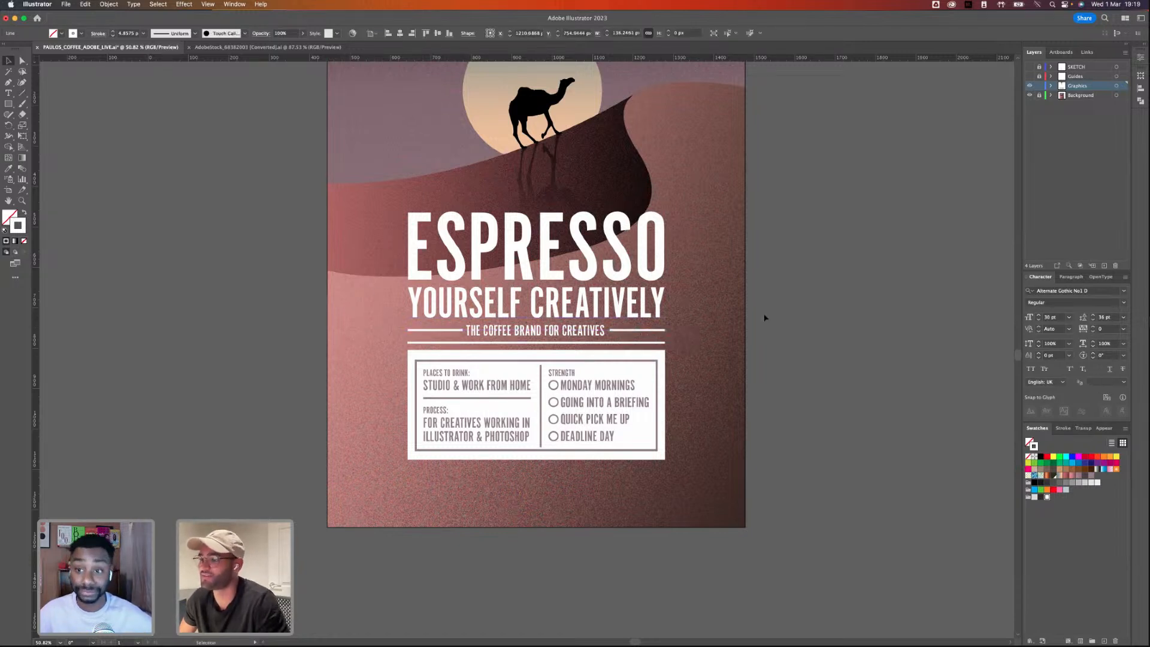
# - Shorten the tagline text to "COFFEE FOR CREATIVES"
pyautogui.click(550, 336)
pyautogui.press('t')
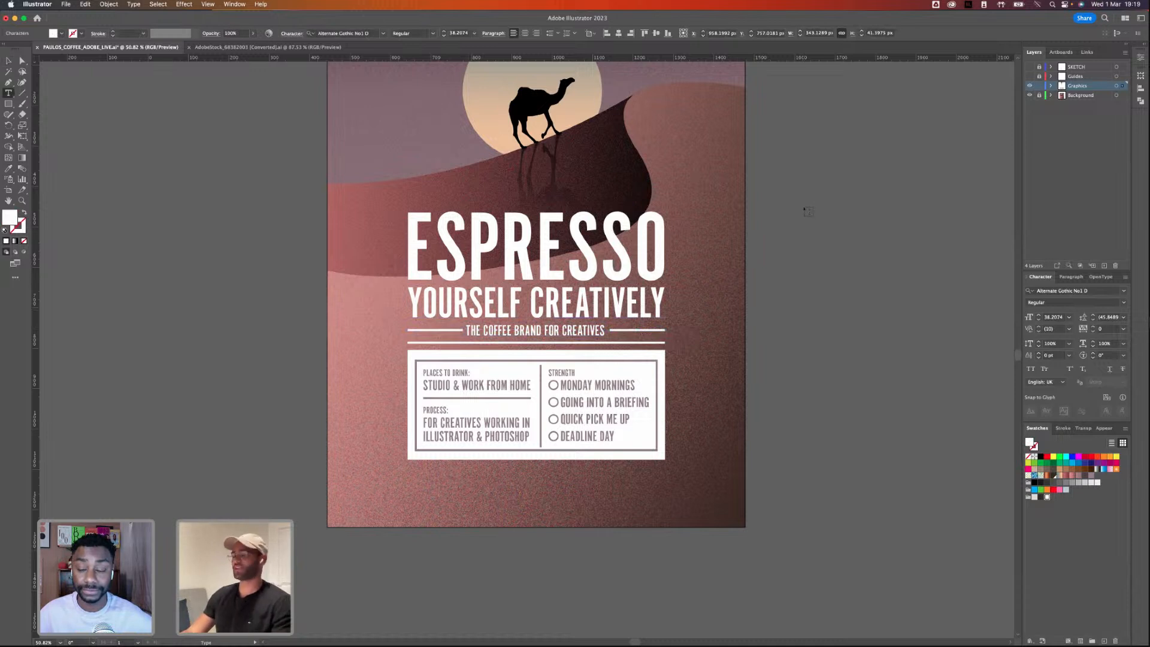
pyautogui.moveTo(482, 331); pyautogui.dragTo(470, 331)
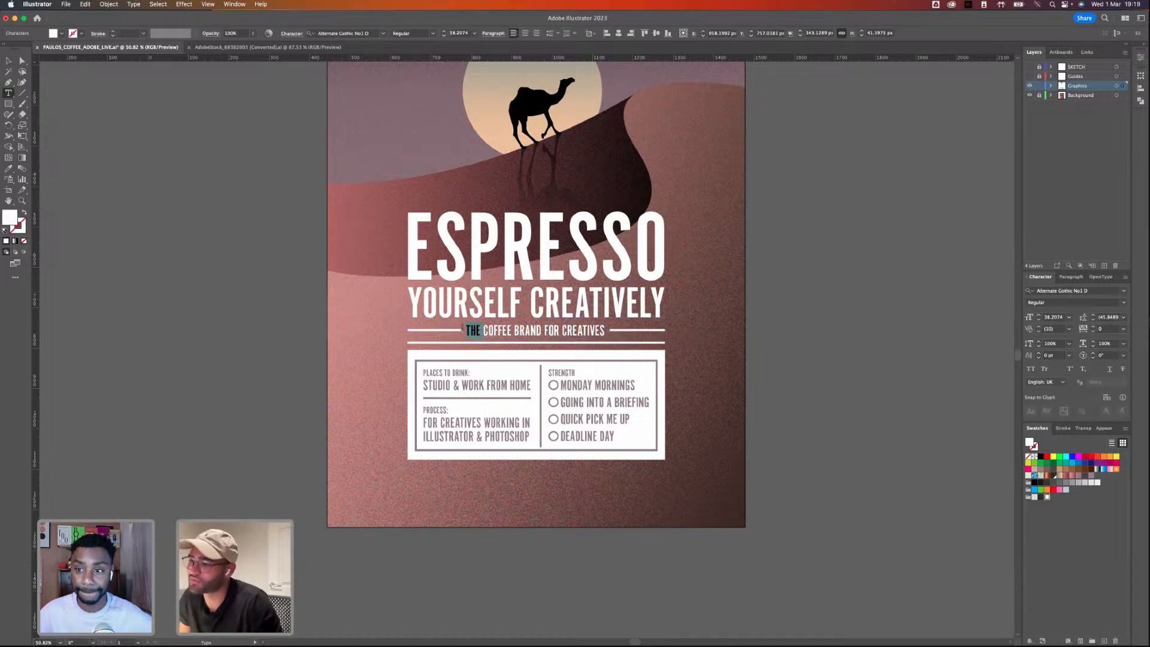
pyautogui.press('BackSpace')
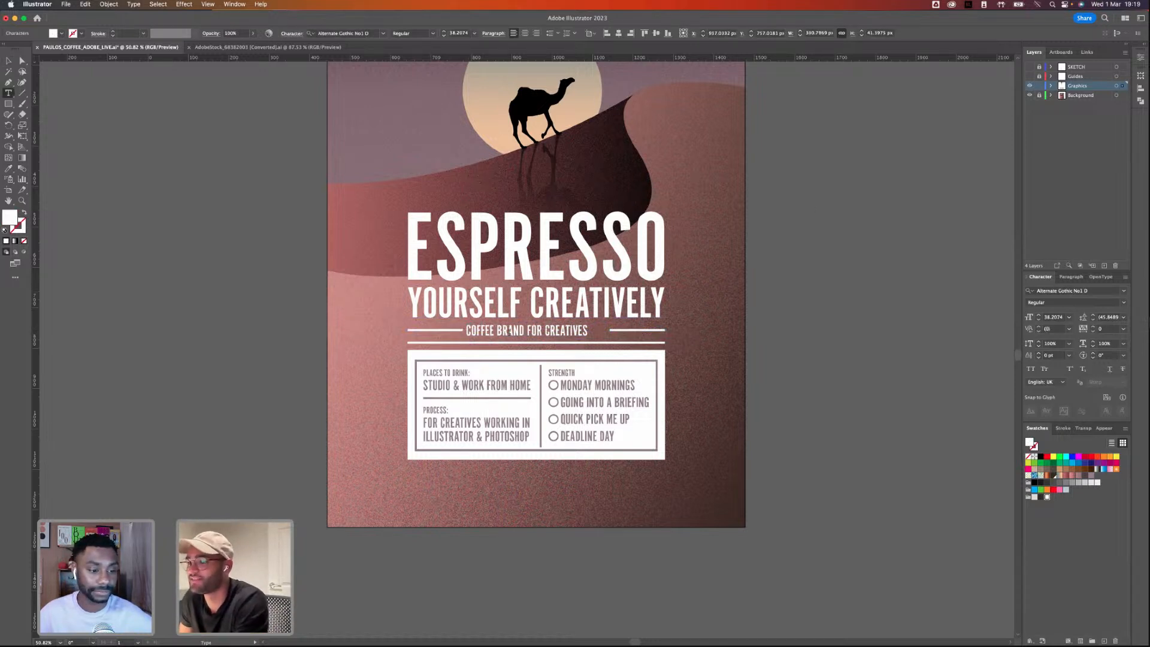
pyautogui.moveTo(528, 330); pyautogui.dragTo(494, 331)
pyautogui.press('BackSpace')
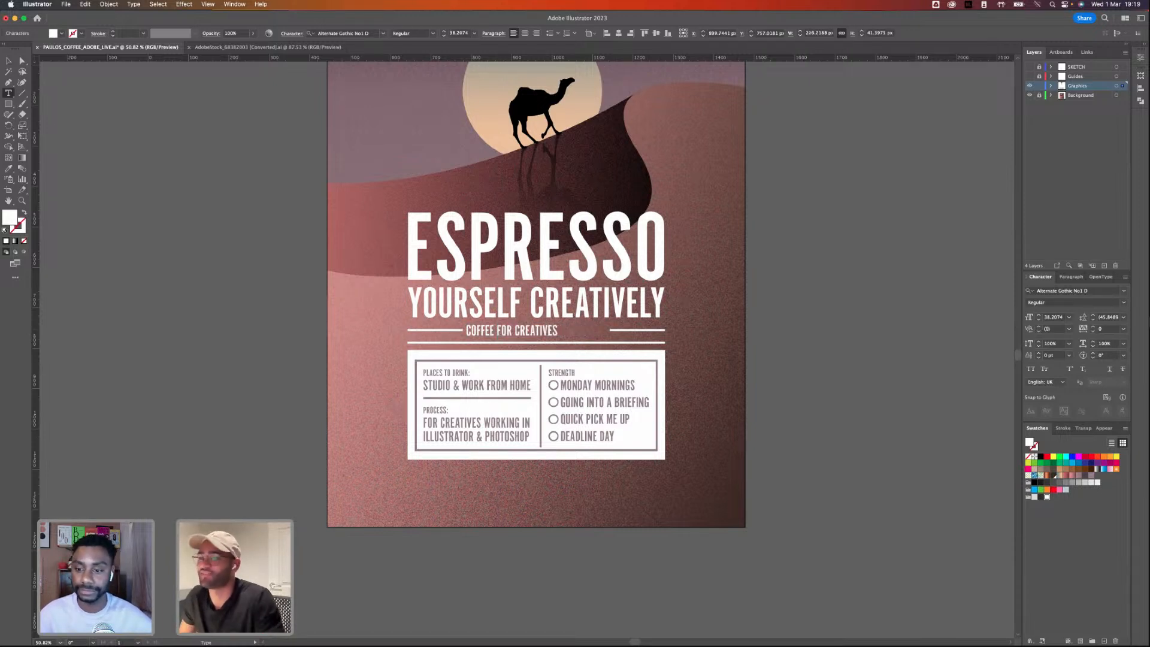
# - Enlarge the tagline to about 55 pt, centred between the two short lines, and nudge it down slightly together with the lines
pyautogui.click(7, 60)
pyautogui.moveTo(601, 331); pyautogui.dragTo(572, 333)
pyautogui.click(734, 297)
pyautogui.click(572, 332)
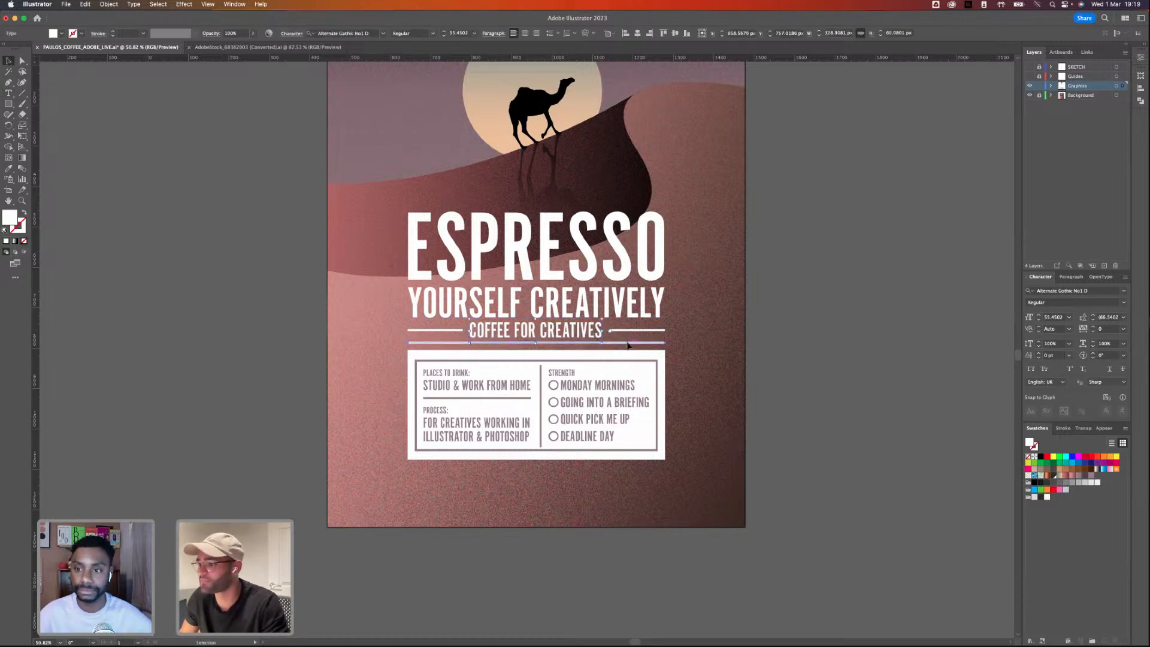
pyautogui.keyDown('shift'); pyautogui.click(506, 334); pyautogui.keyUp('shift')
pyautogui.press('Down')
pyautogui.press('Down')
pyautogui.press('Down')
pyautogui.press('Down')
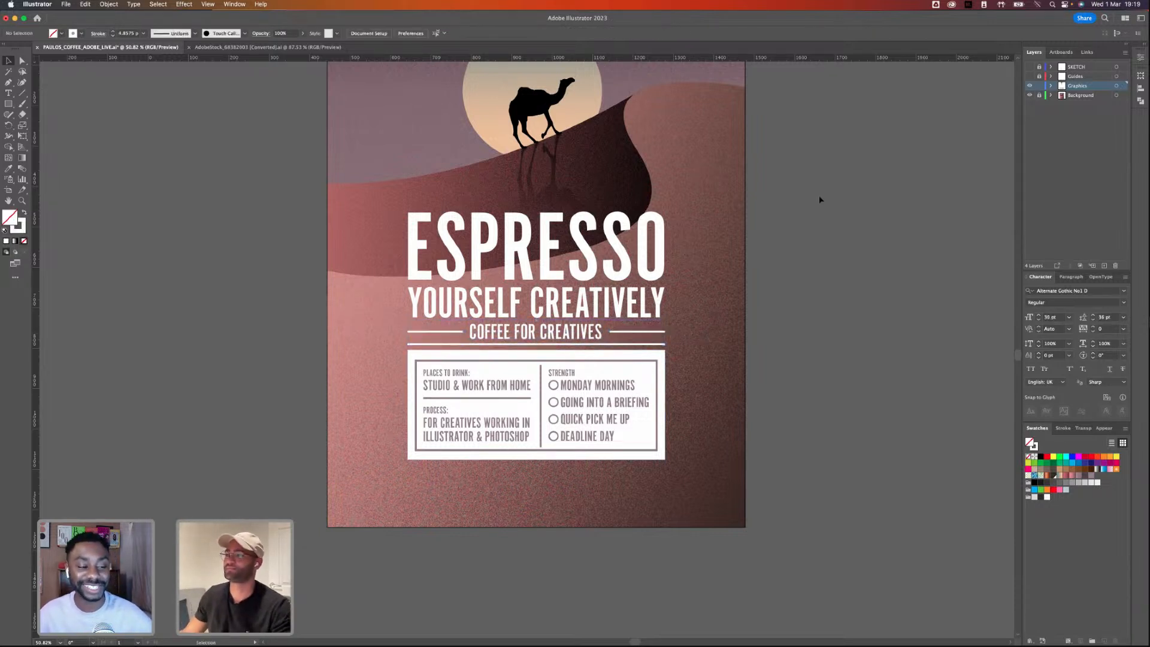
# - Delete the long white rule between the tagline and the information box
pyautogui.scroll(1, 814, 204)
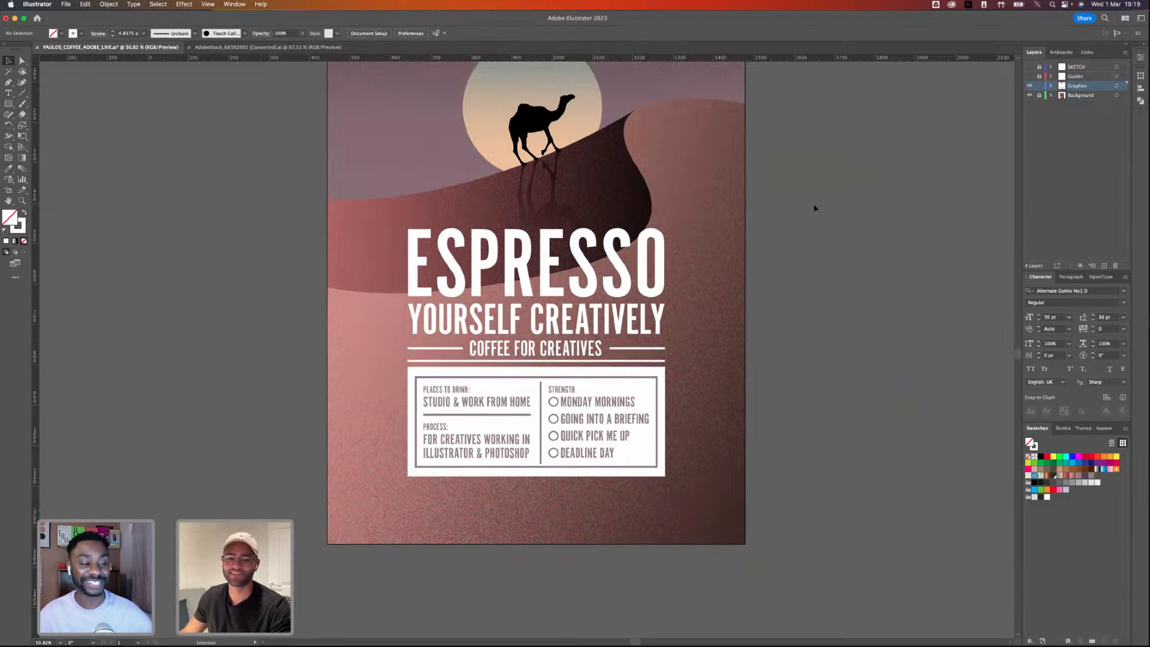
pyautogui.scroll(2, 813, 208)
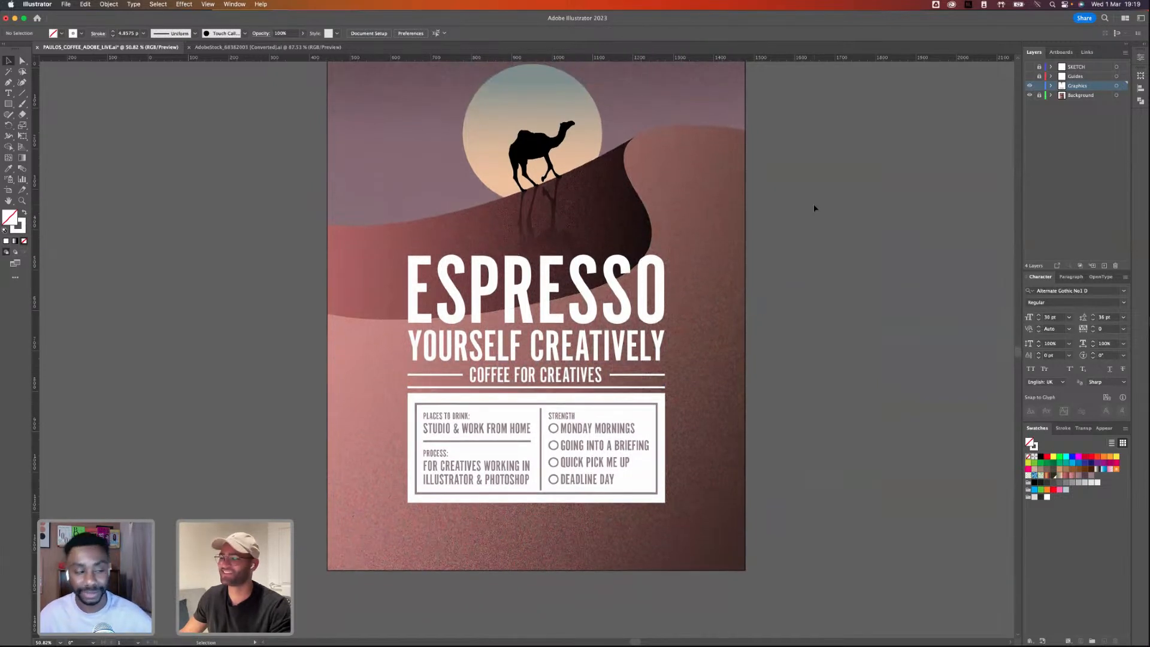
pyautogui.click(602, 387)
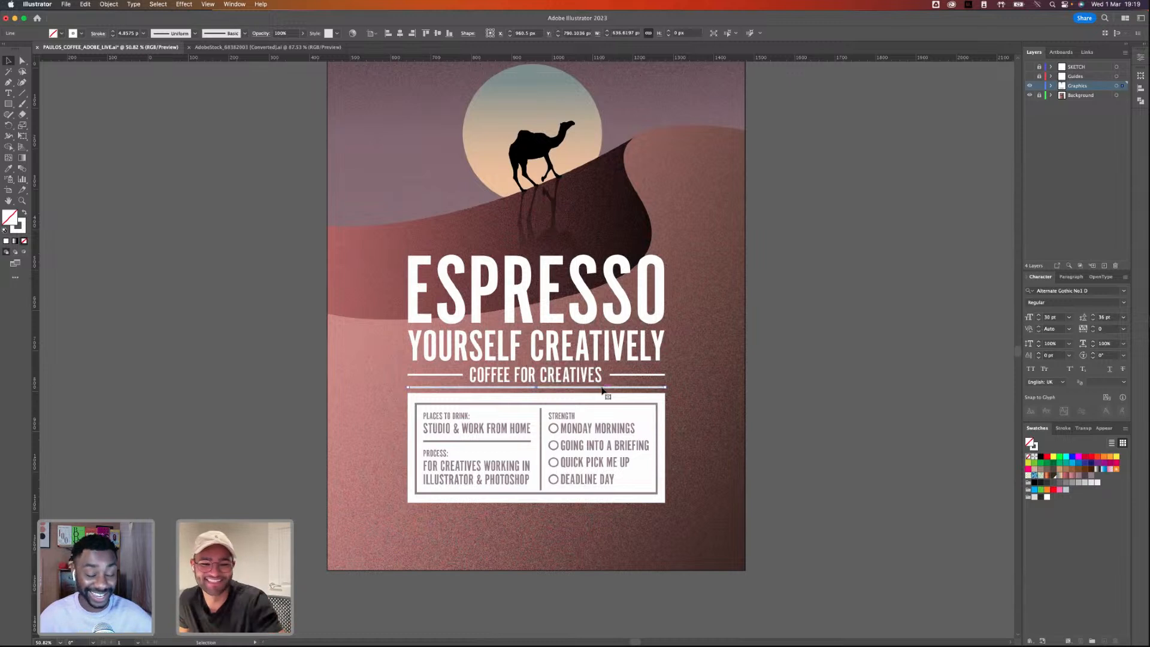
pyautogui.click(755, 382)
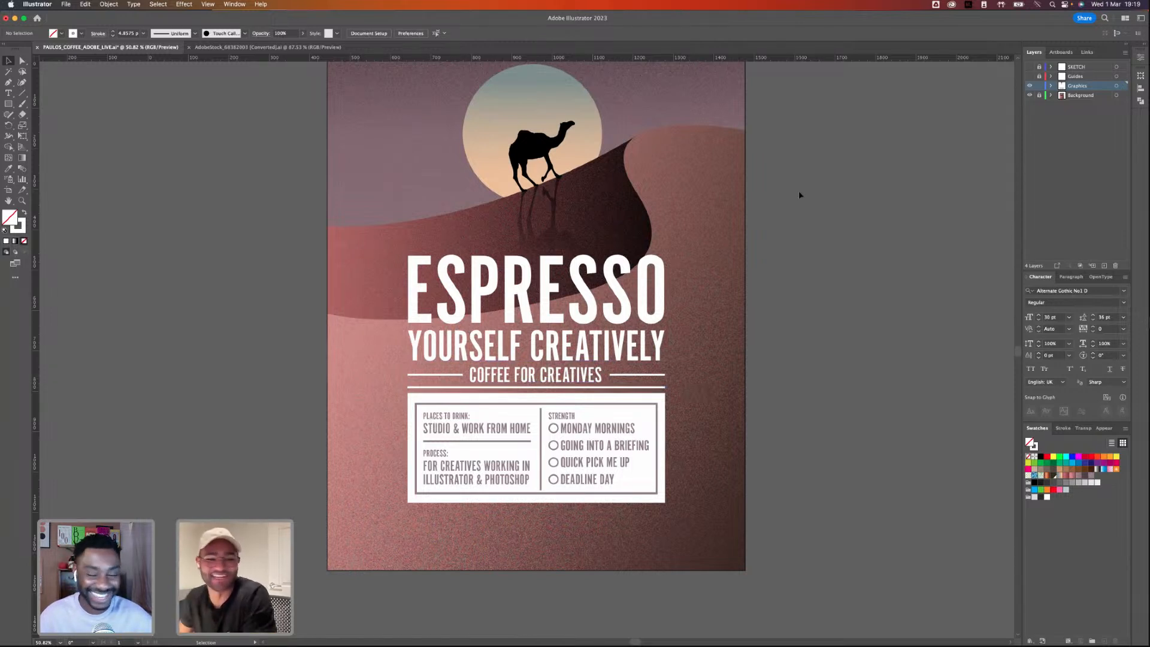
pyautogui.click(572, 388)
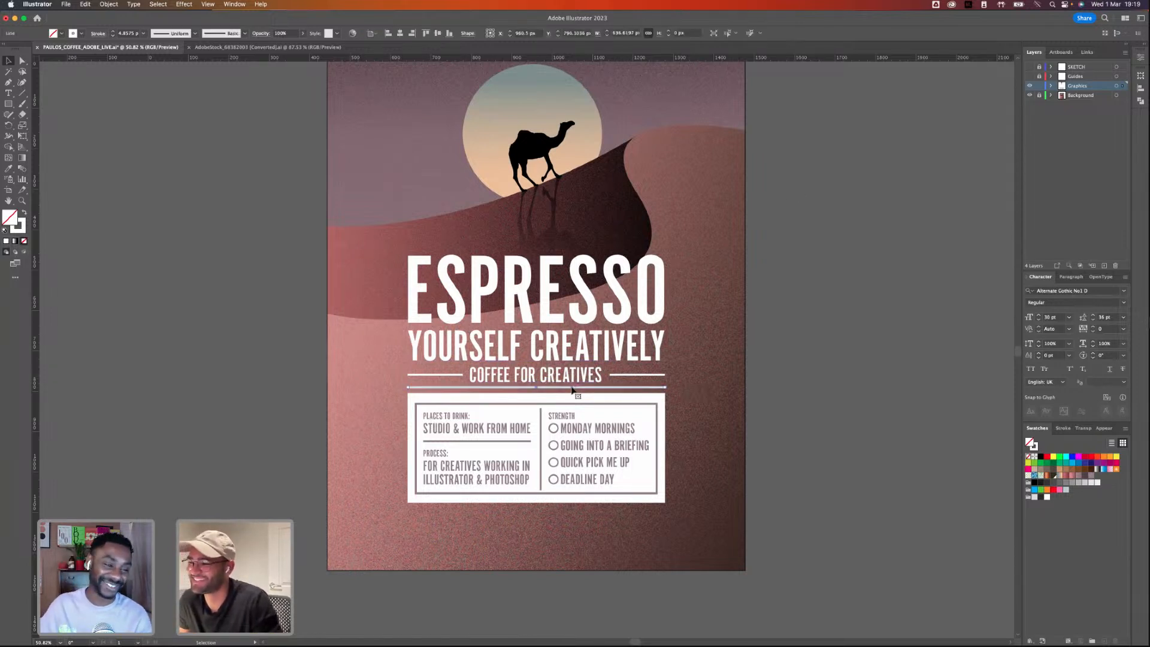
pyautogui.click(679, 390)
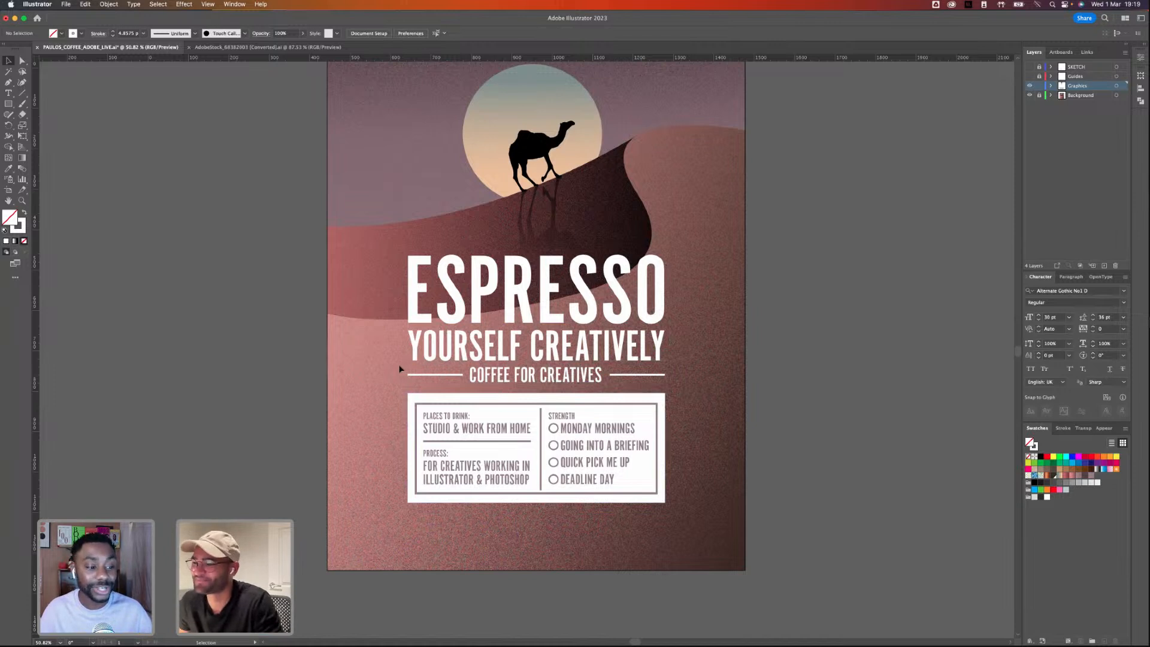
# - Move the tagline and its two side lines down slightly towards the information box
pyautogui.moveTo(412, 368); pyautogui.dragTo(600, 377)
pyautogui.press('super+z')
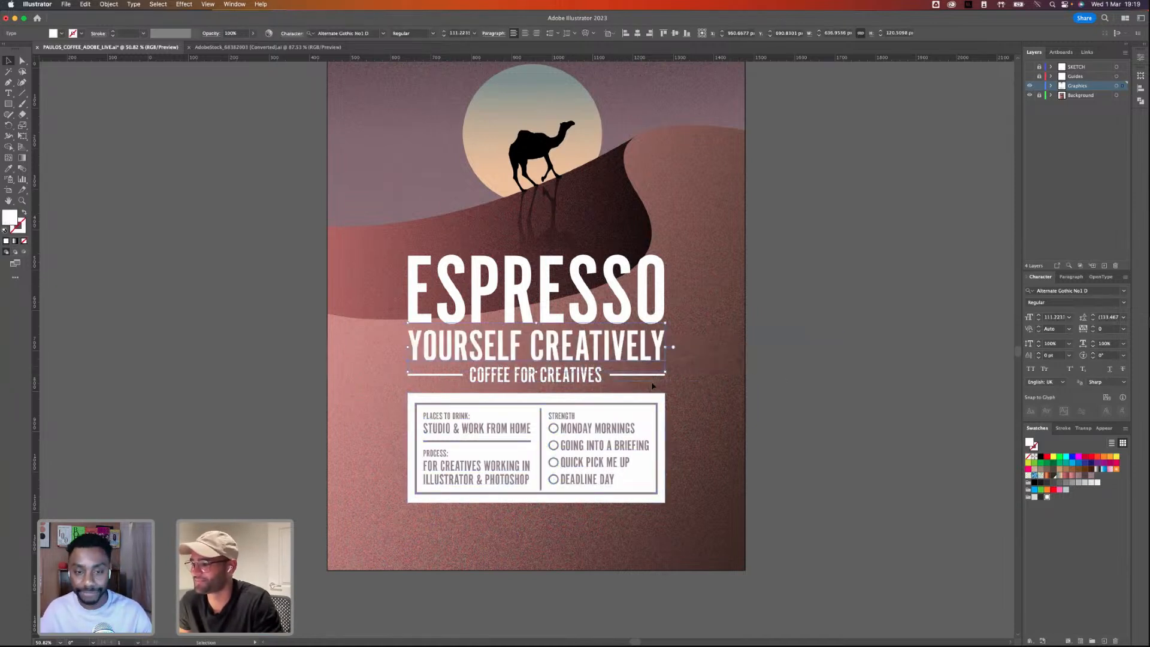
pyautogui.click(437, 377)
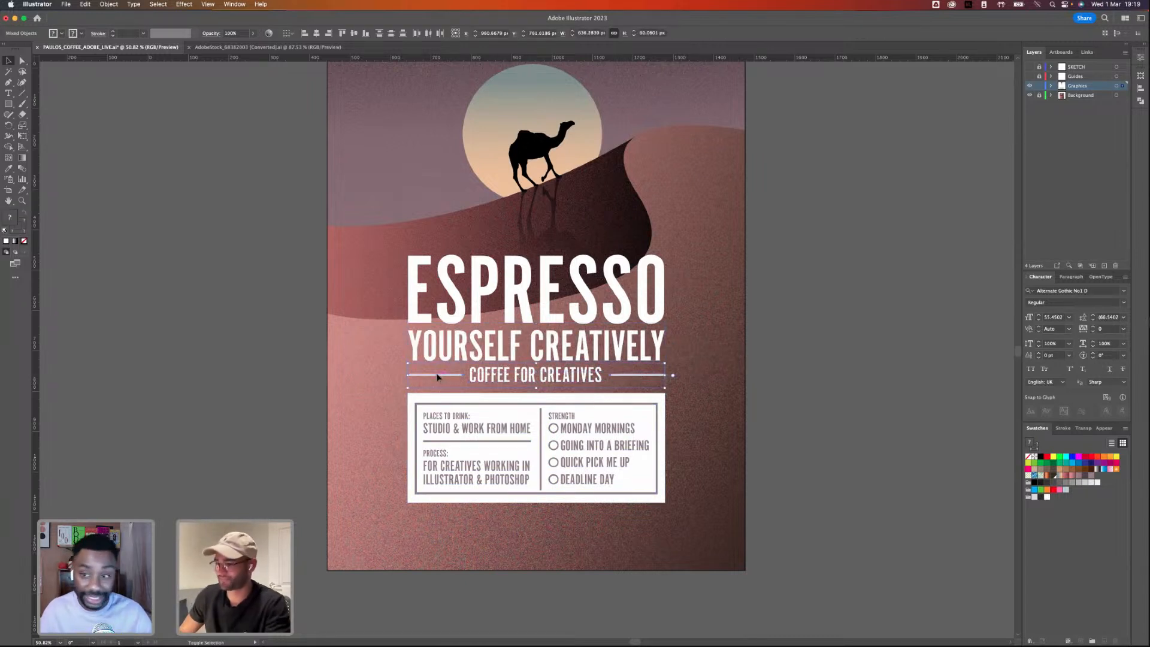
pyautogui.moveTo(437, 377); pyautogui.dragTo(437, 379)
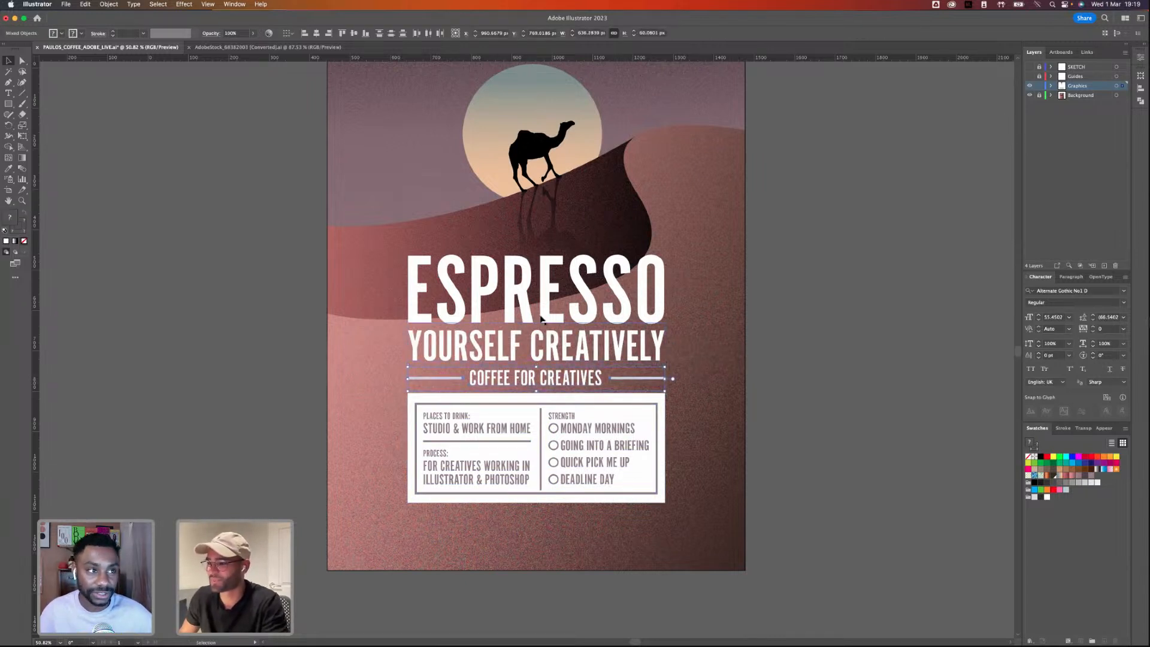
# - Nudge the YOURSELF CREATIVELY line down slightly to even its spacing between ESPRESSO and the tagline
pyautogui.click(540, 343)
pyautogui.click(543, 360)
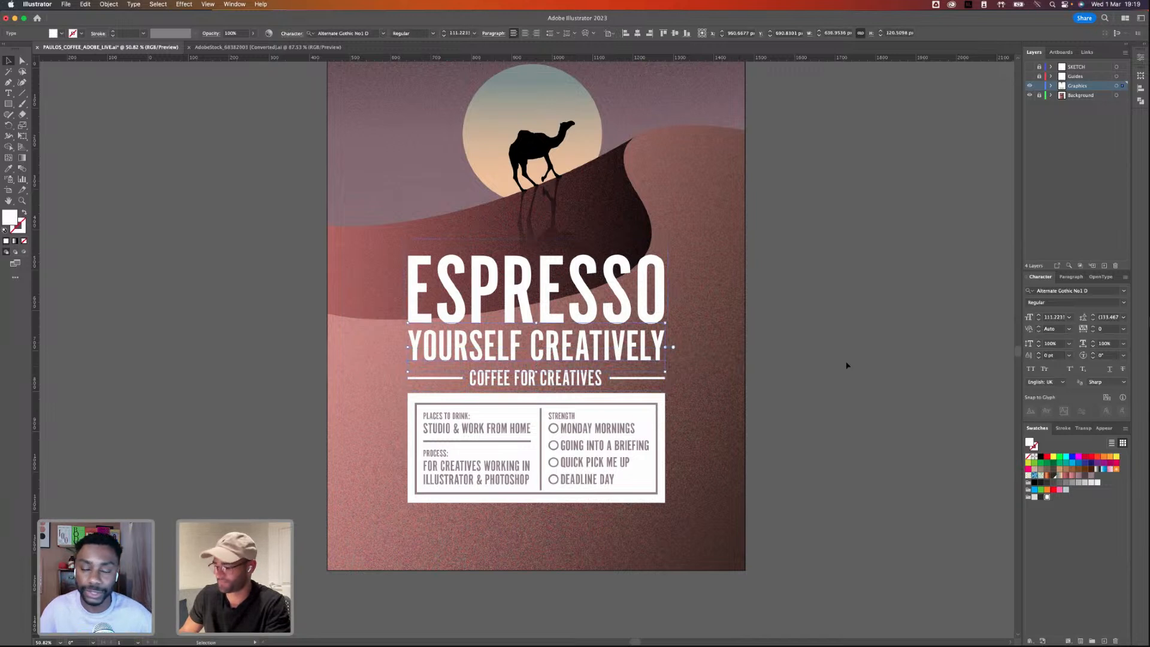
pyautogui.press('Down')
pyautogui.press('Down')
pyautogui.press('Down')
pyautogui.press('Down')
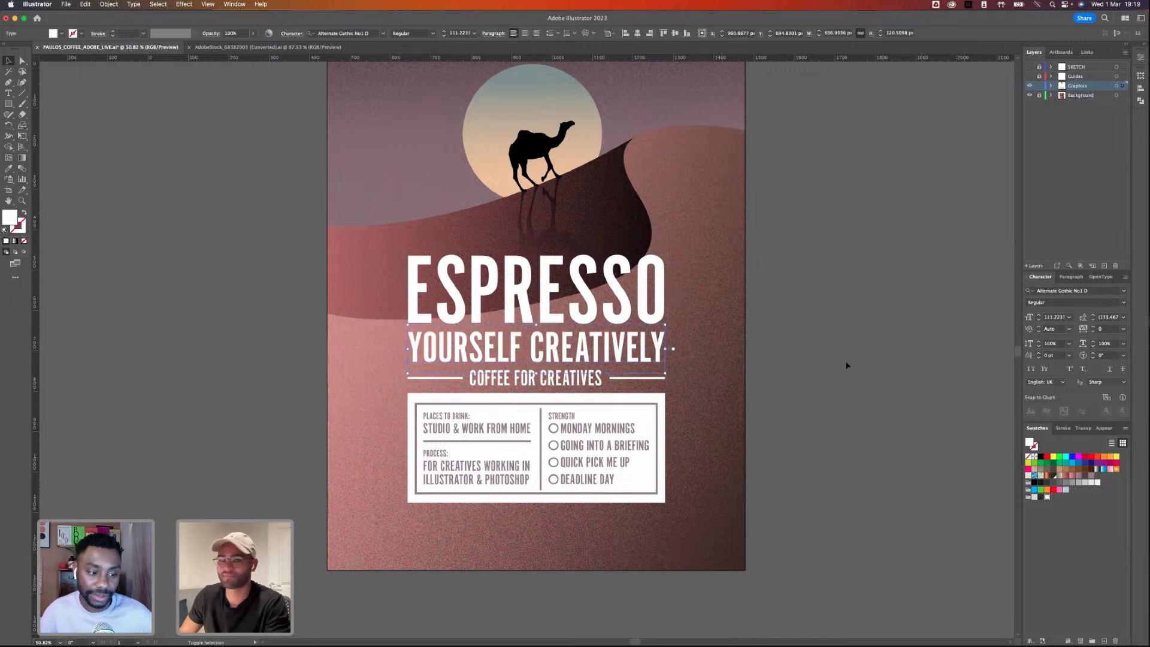
pyautogui.click(844, 331)
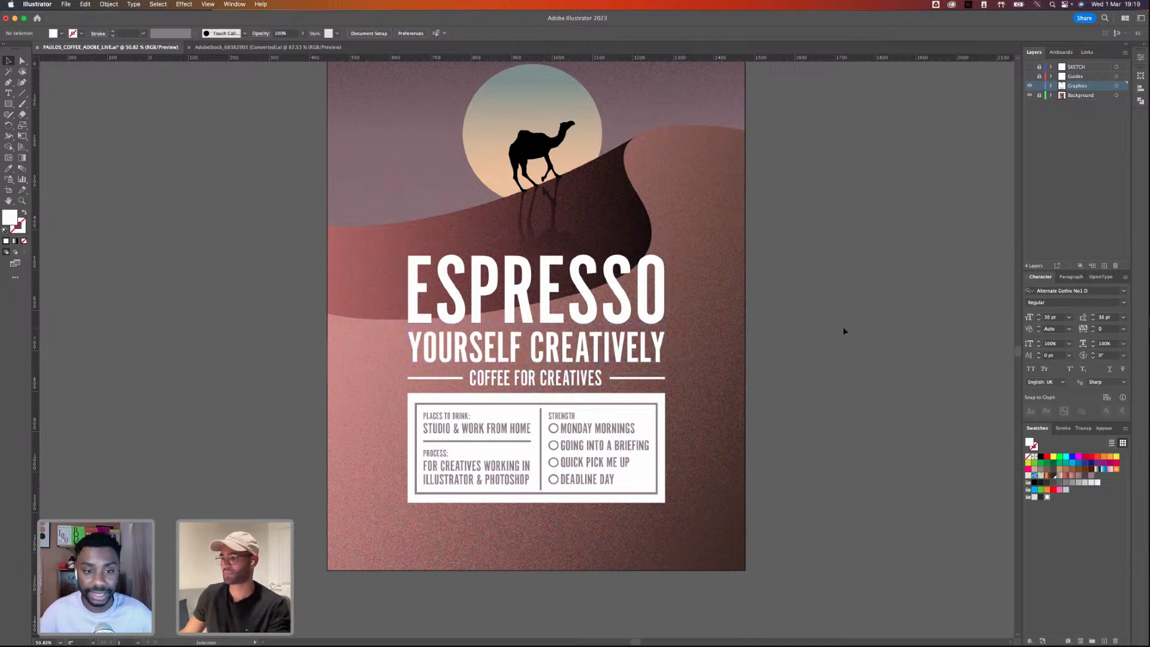
pyautogui.click(593, 360)
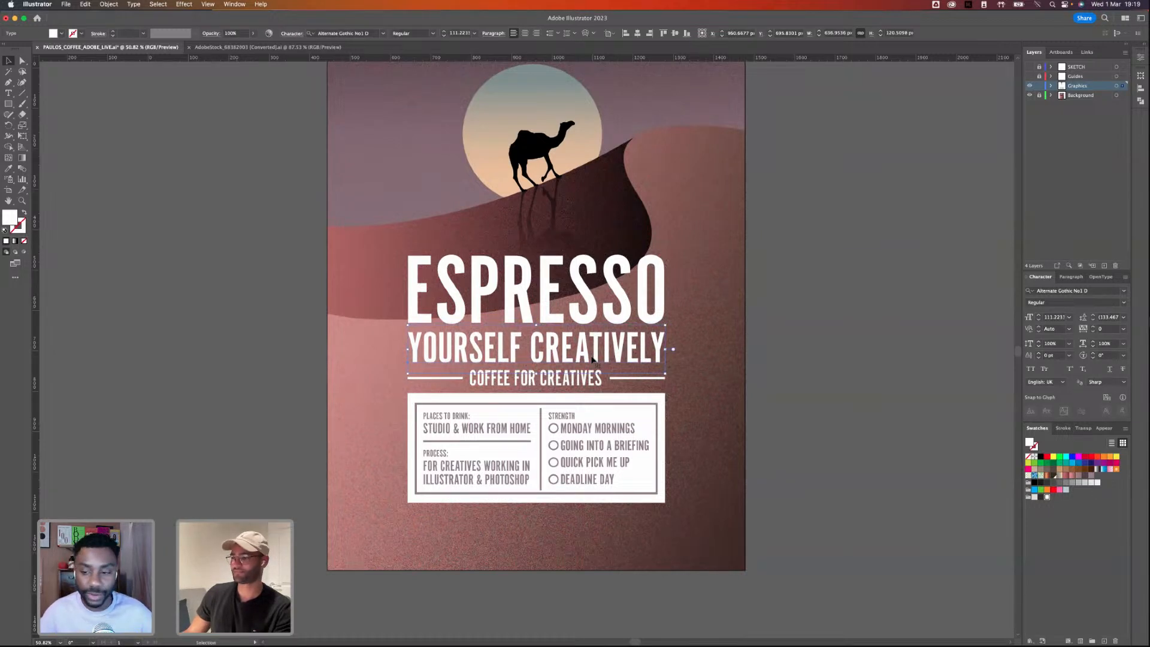
pyautogui.click(770, 279)
# - Save the poster, switch to Photoshop, save Layer 42.psb with the updated artwork, and show the Coffee_Pouch_Visual.psd mockup
pyautogui.press('super+s')
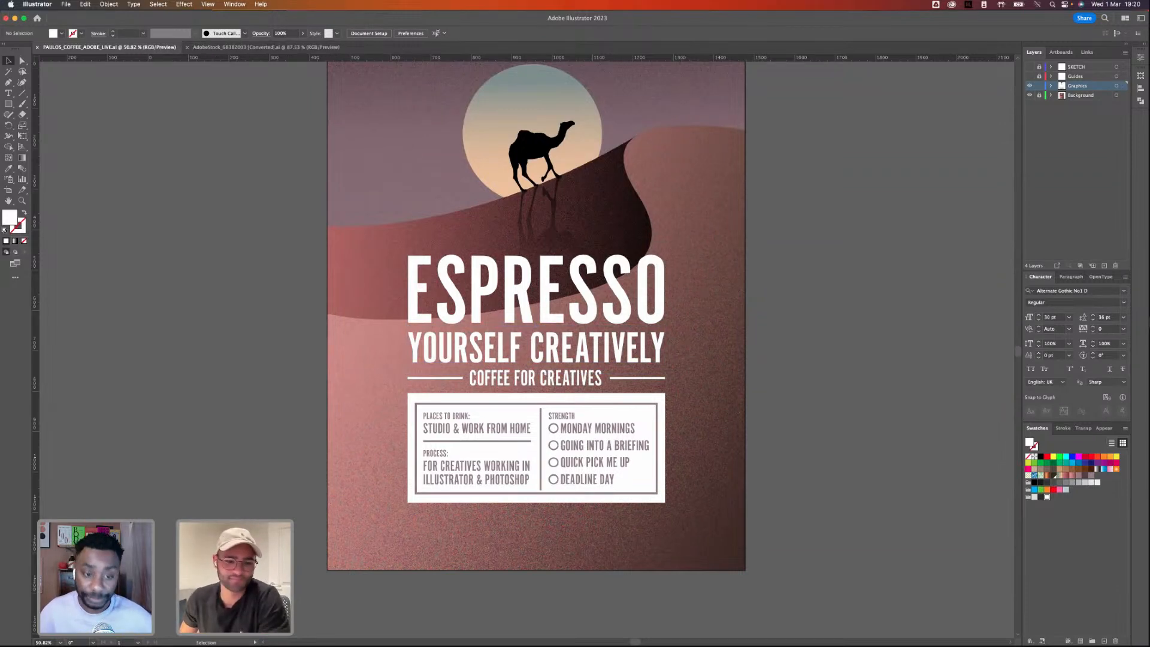
pyautogui.press('super+Tab')
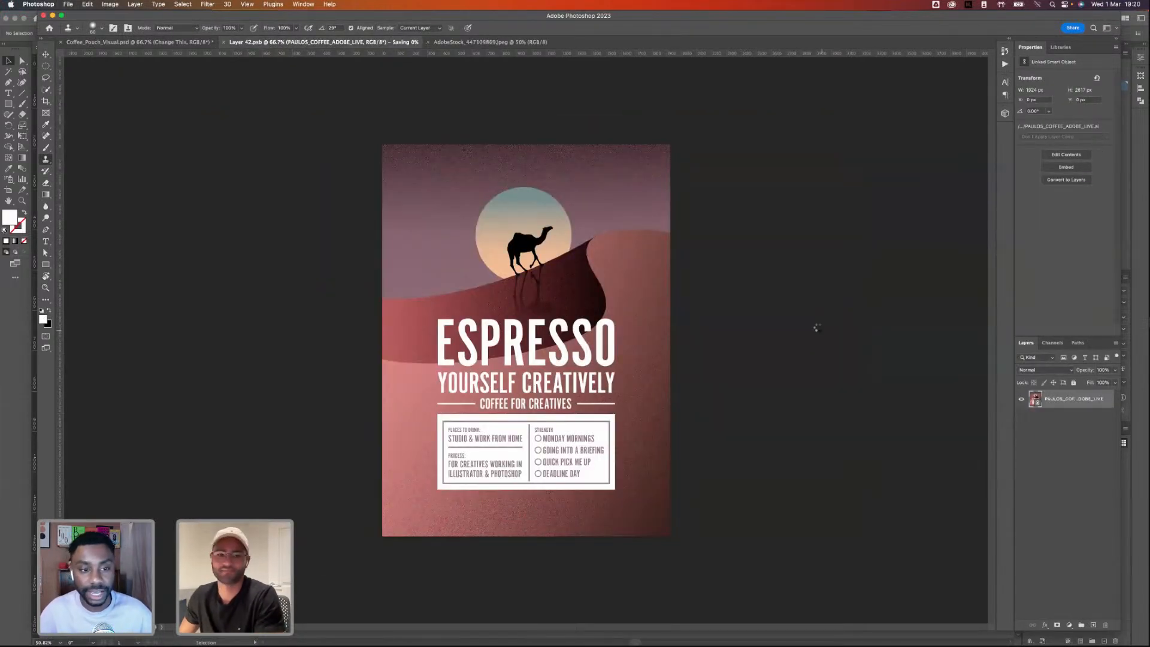
pyautogui.click(188, 43)
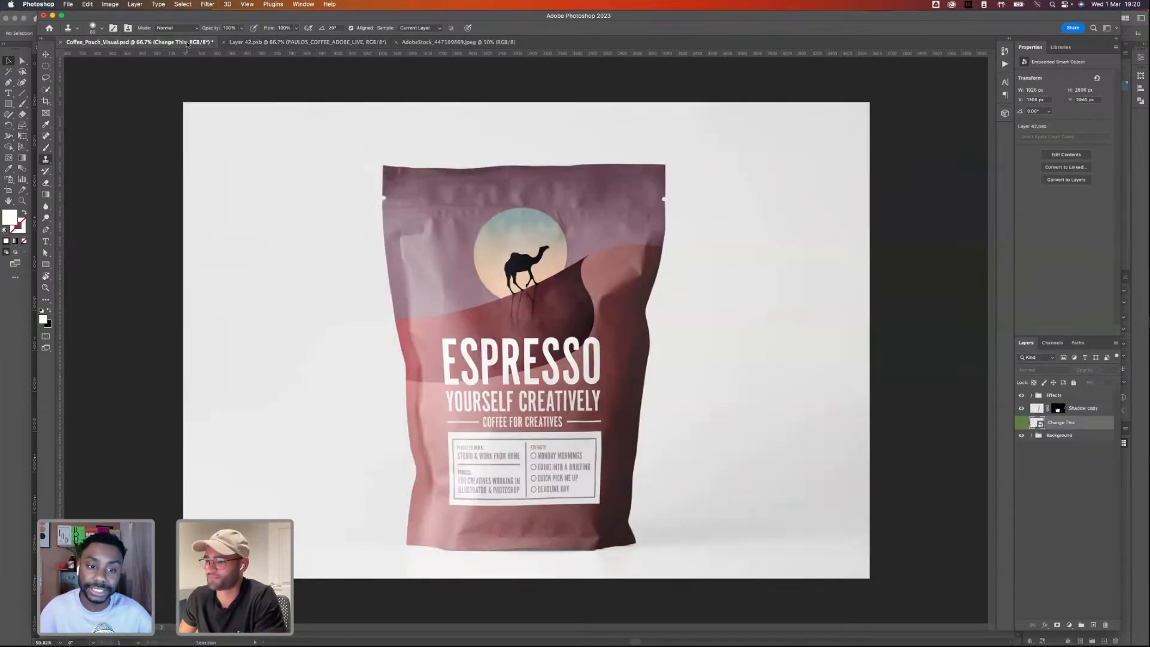
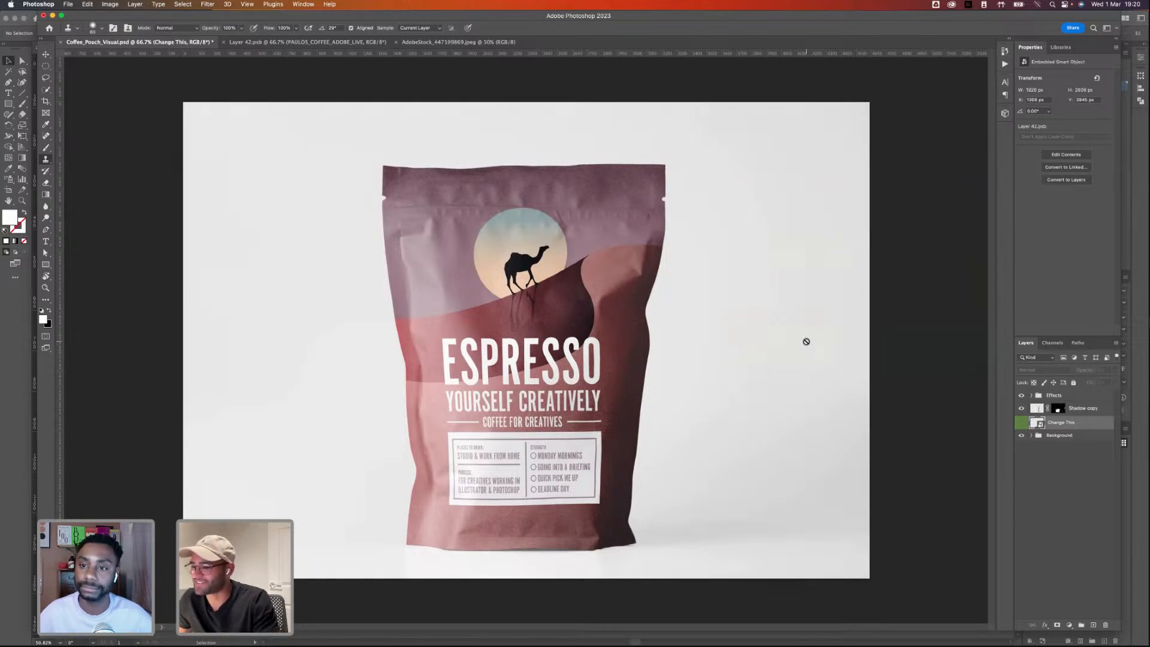
# - Reopen the Puppet Warp on the Effects layer inside the Background group and pull the start of ESPRESSO slightly inward with a new pin
pyautogui.click(1031, 435)
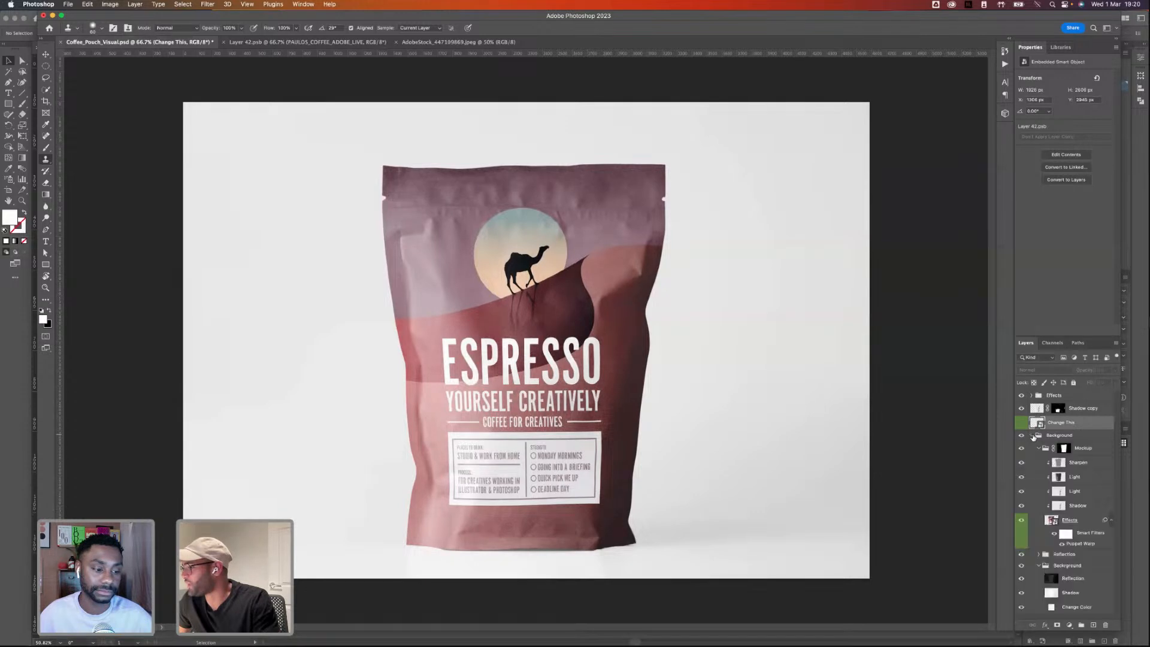
pyautogui.doubleClick(1076, 543)
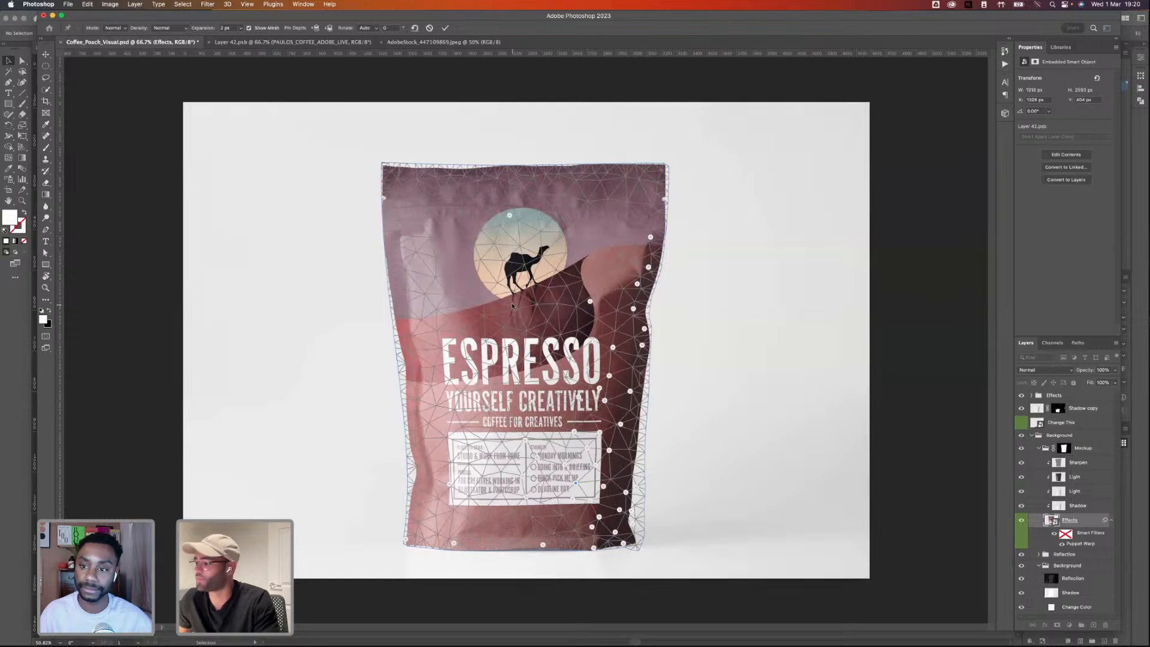
pyautogui.click(462, 332)
pyautogui.moveTo(439, 331); pyautogui.dragTo(445, 330)
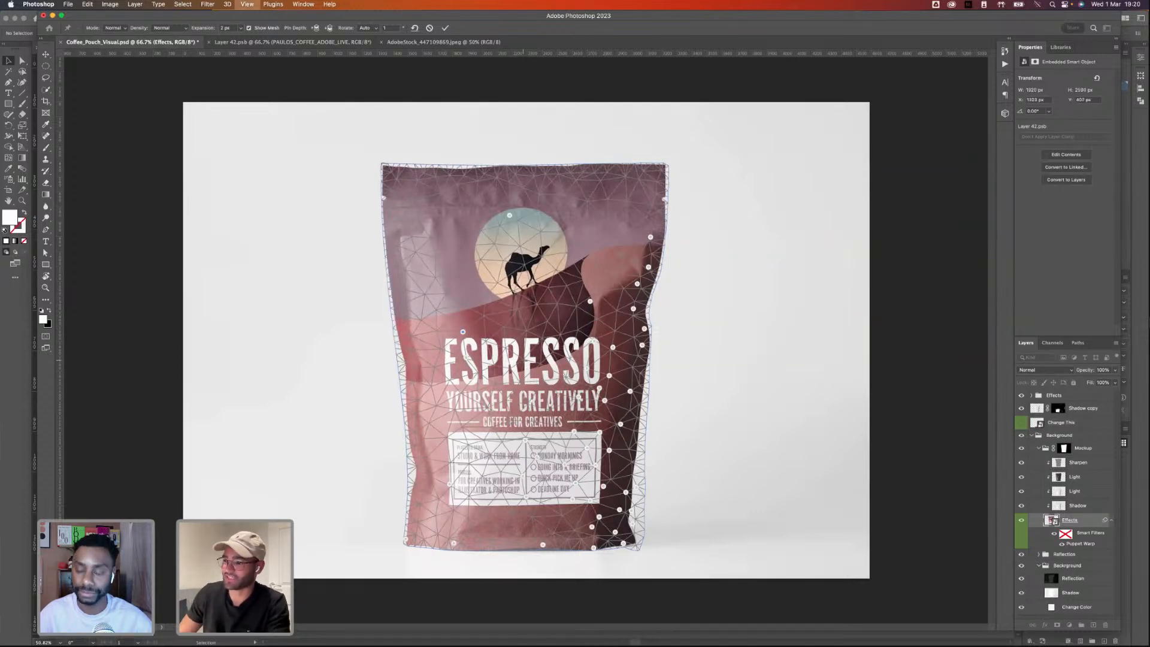
# - Fine-tune the Puppet Warp with pins around the left ends of the headline, YOURSELF and the information box to align them, and apply it
pyautogui.press('super+equal')
pyautogui.press('super+equal')
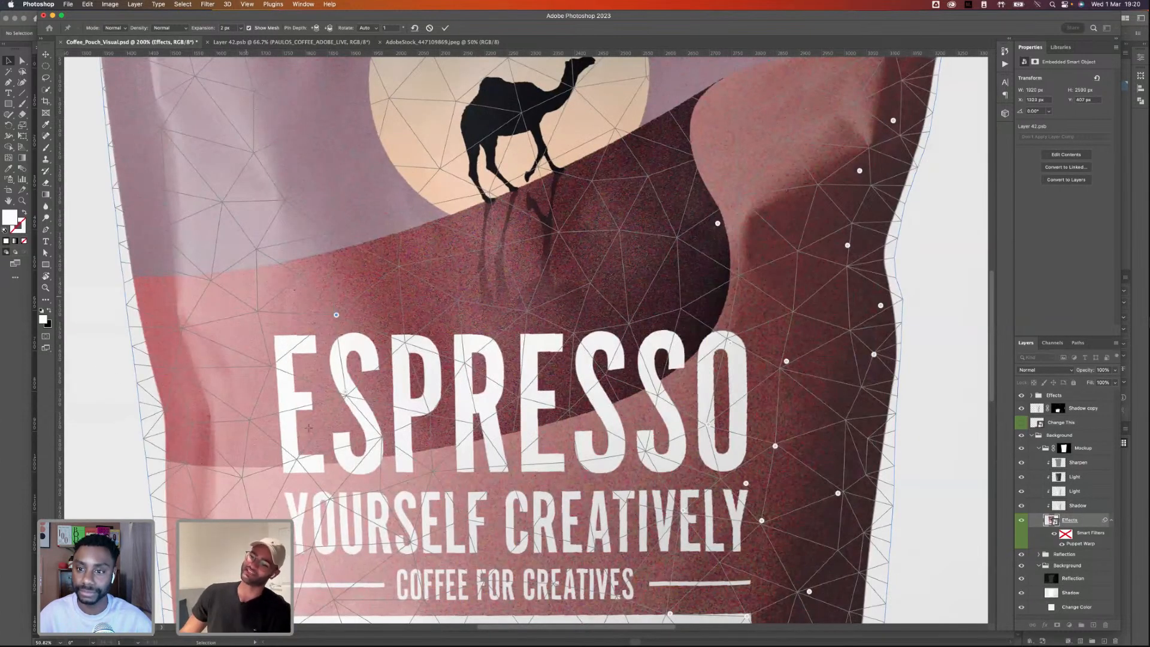
pyautogui.click(328, 499)
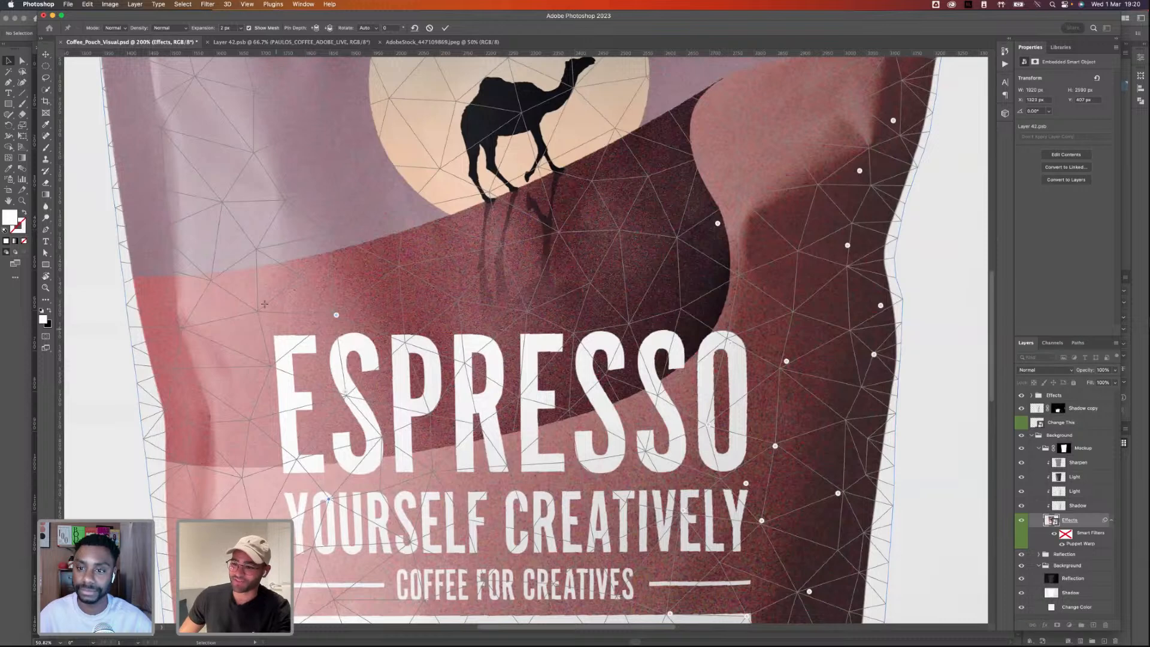
pyautogui.moveTo(258, 311); pyautogui.dragTo(267, 313)
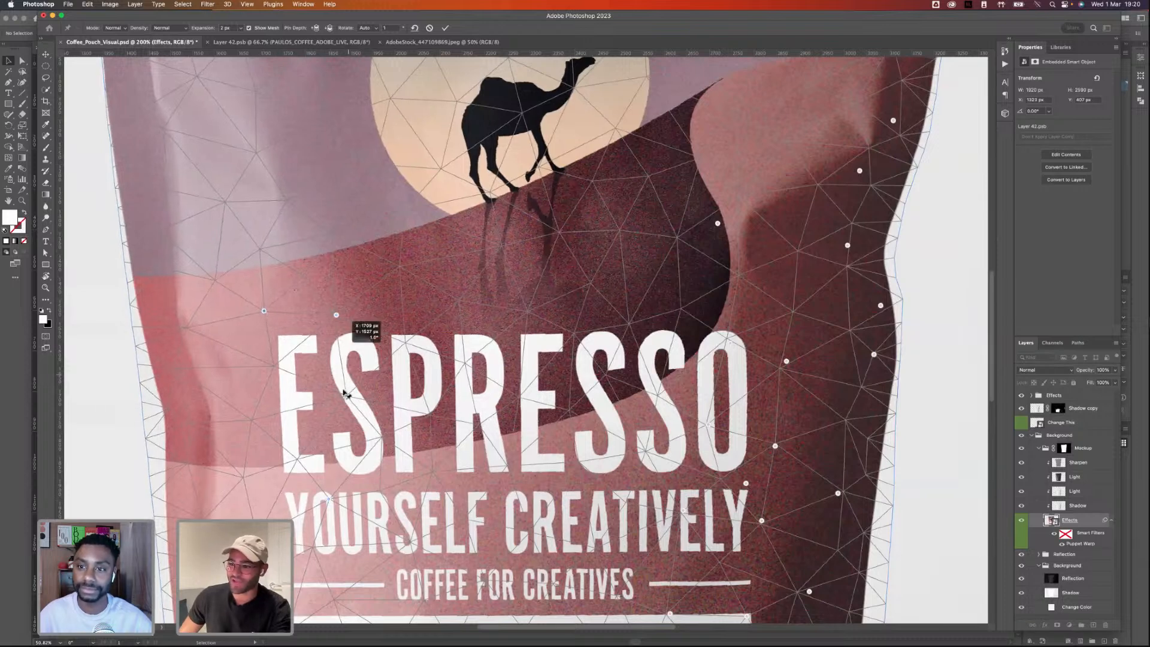
pyautogui.moveTo(346, 389); pyautogui.dragTo(346, 390)
pyautogui.moveTo(338, 316); pyautogui.dragTo(345, 316)
pyautogui.moveTo(265, 311); pyautogui.dragTo(266, 315)
pyautogui.scroll(-5, 337, 351)
pyautogui.moveTo(296, 485); pyautogui.dragTo(287, 479)
pyautogui.press('Return')
pyautogui.press('s')
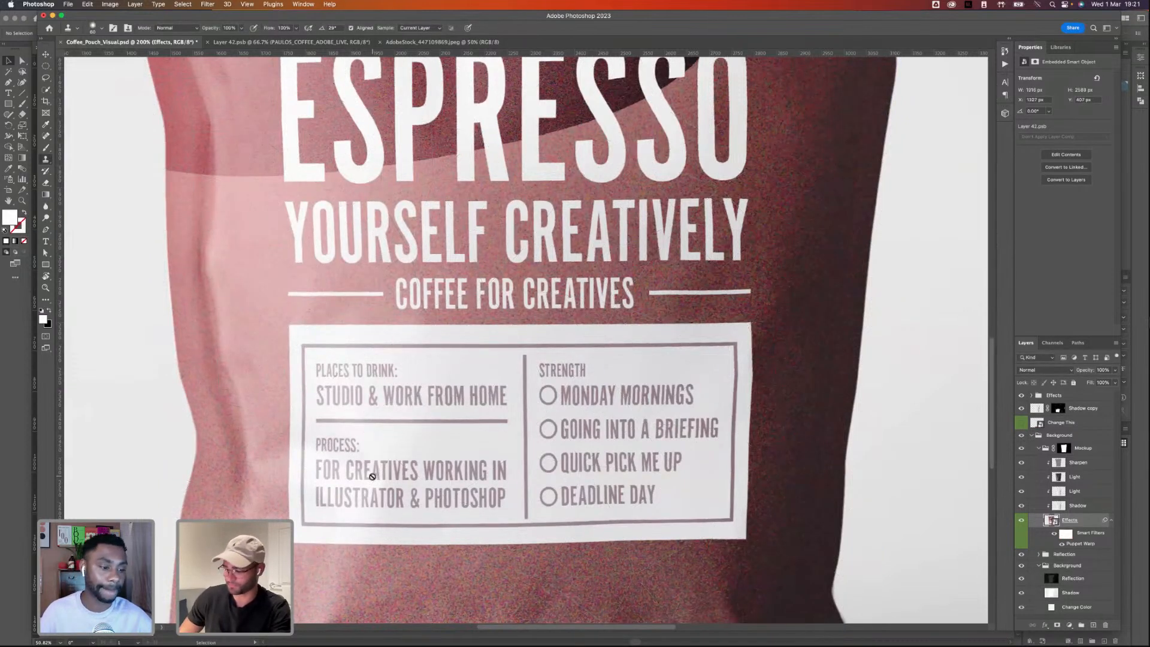
# - Reopen the Puppet Warp on the Effects layer, nudge the artwork with a new pin above the start of ESPRESSO, and apply it
pyautogui.press('super+0')
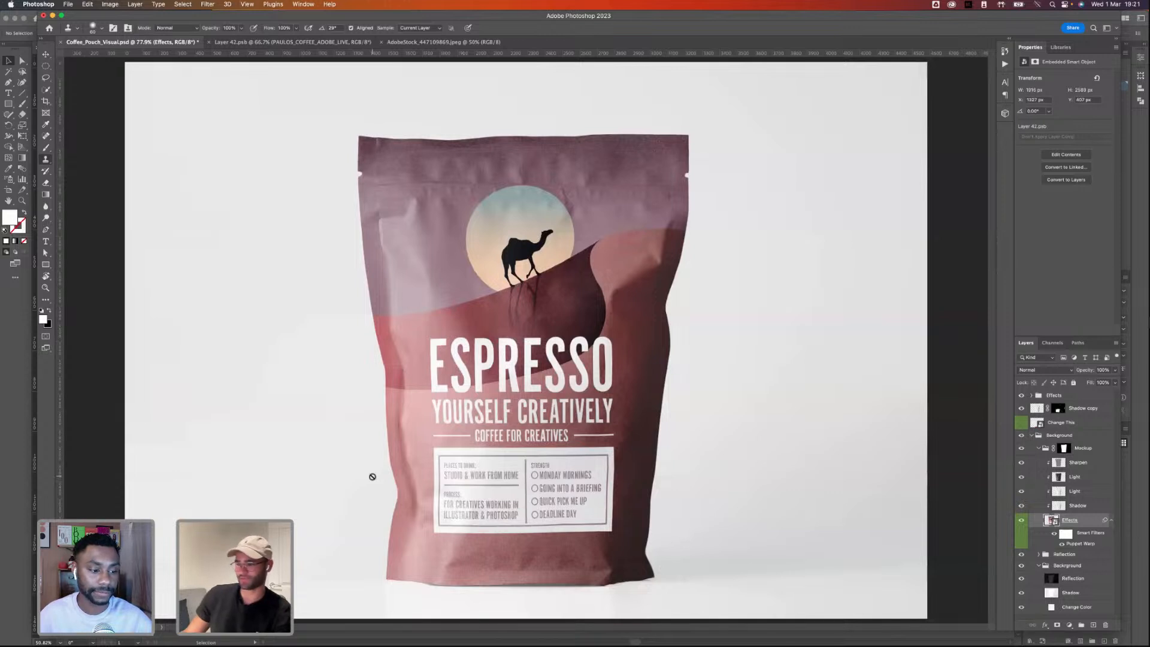
pyautogui.doubleClick(1080, 543)
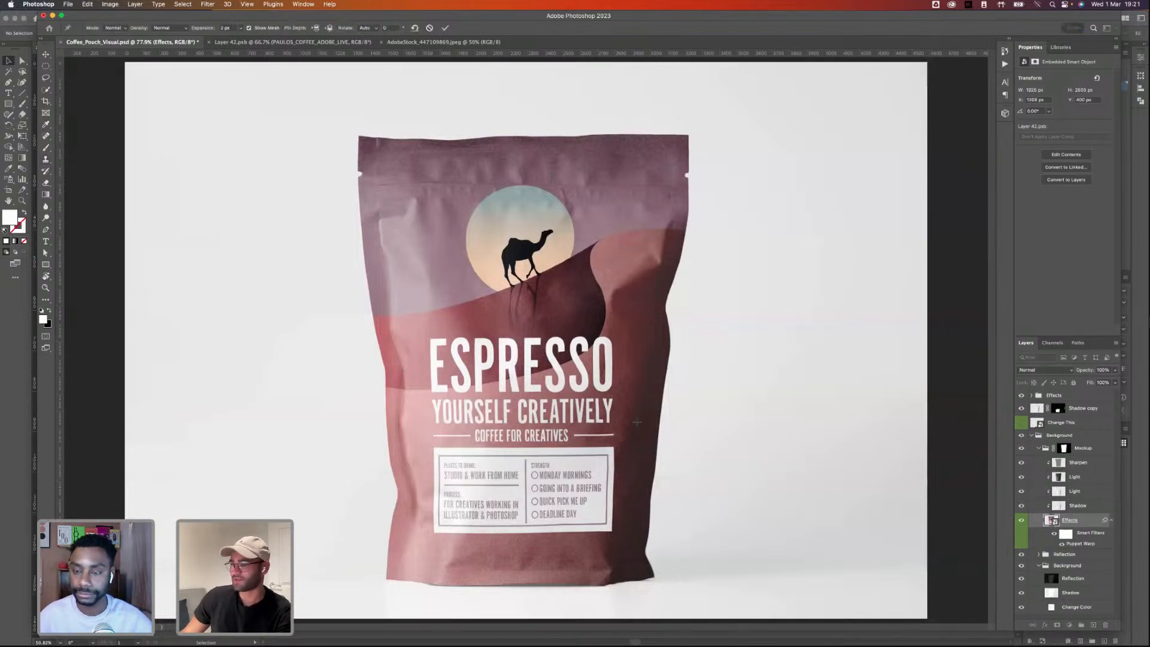
pyautogui.moveTo(455, 331); pyautogui.dragTo(454, 332)
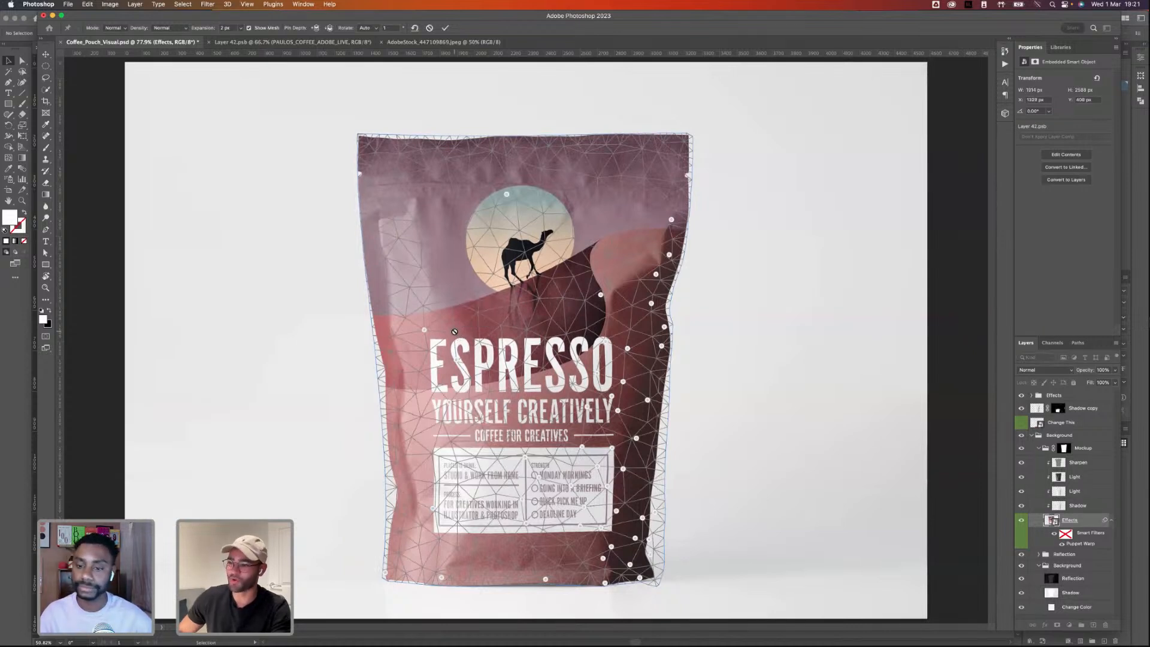
pyautogui.press('Return')
pyautogui.press('s')
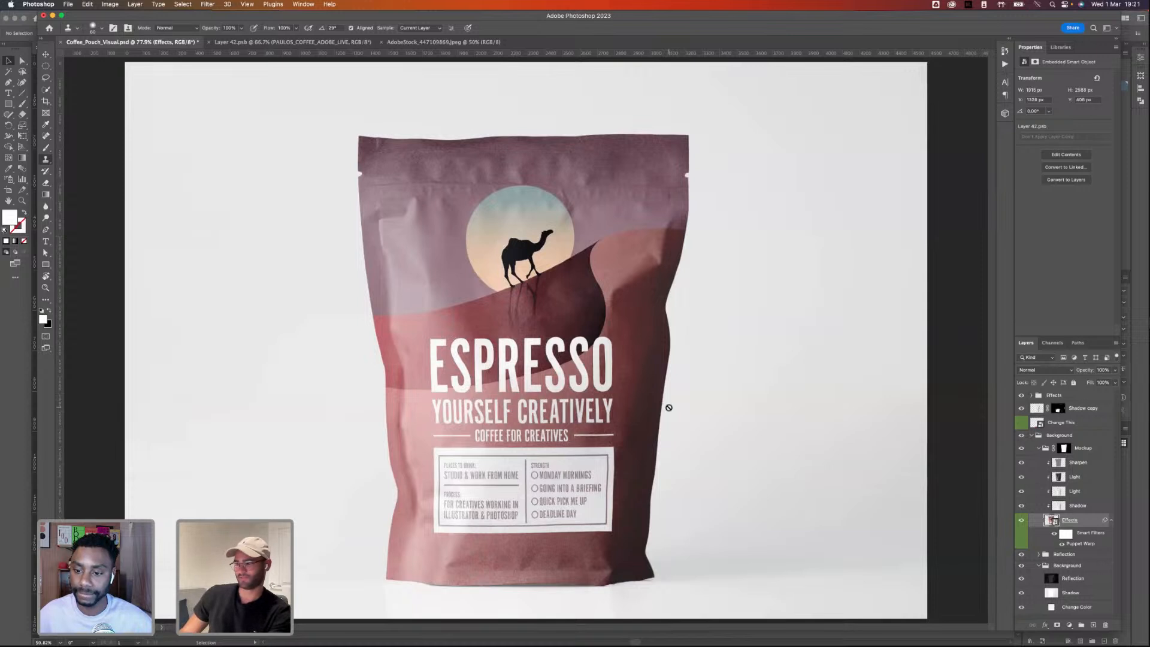
# - Adjust the Effects layer's Puppet Warp again with pins above the last letters of ESPRESSO and apply it
pyautogui.doubleClick(1064, 543)
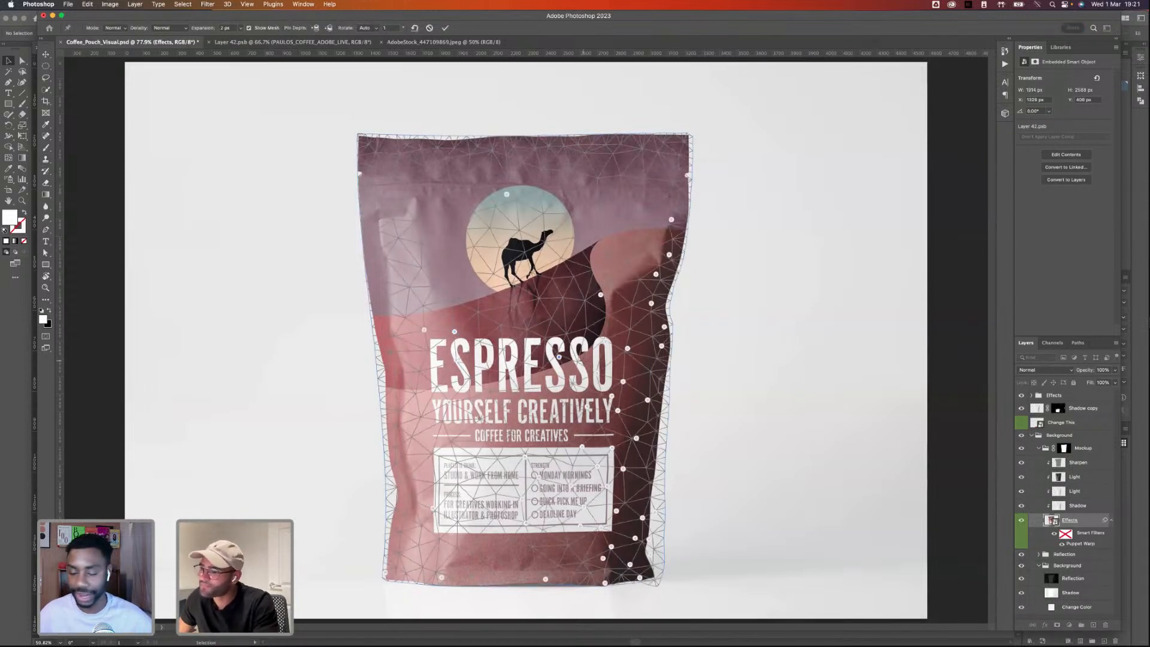
pyautogui.moveTo(585, 328); pyautogui.dragTo(565, 334)
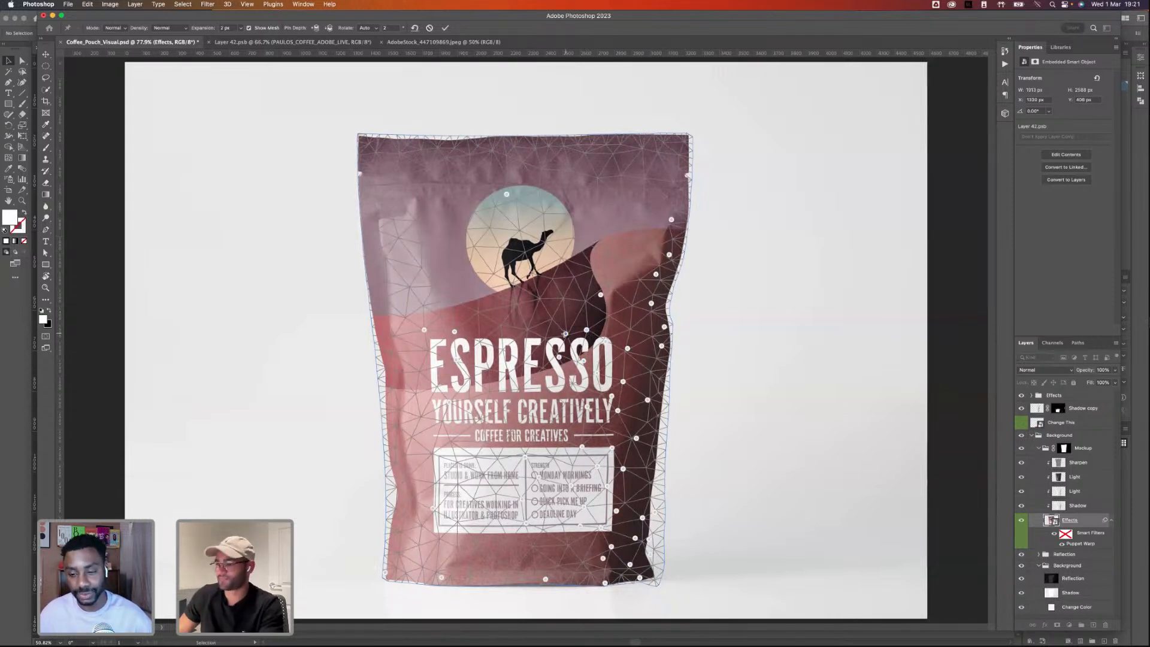
pyautogui.press('Return')
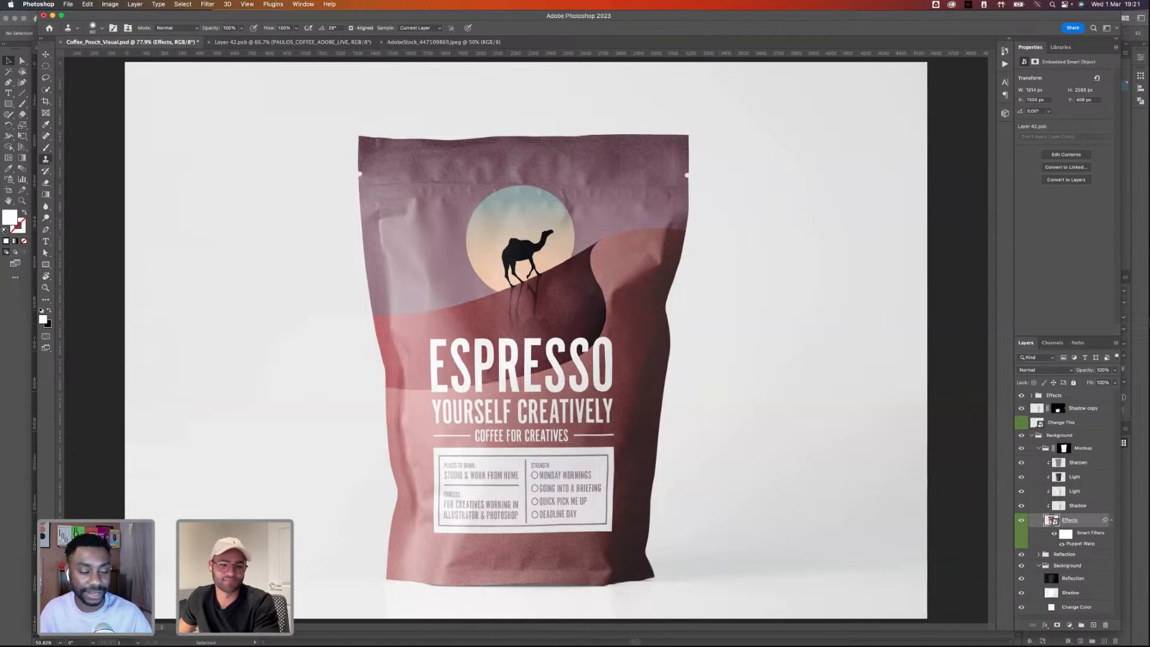
# - Switch to Illustrator, recolour the black camel with a muted dark mauve swatch, and save the poster
pyautogui.press('super+Tab')
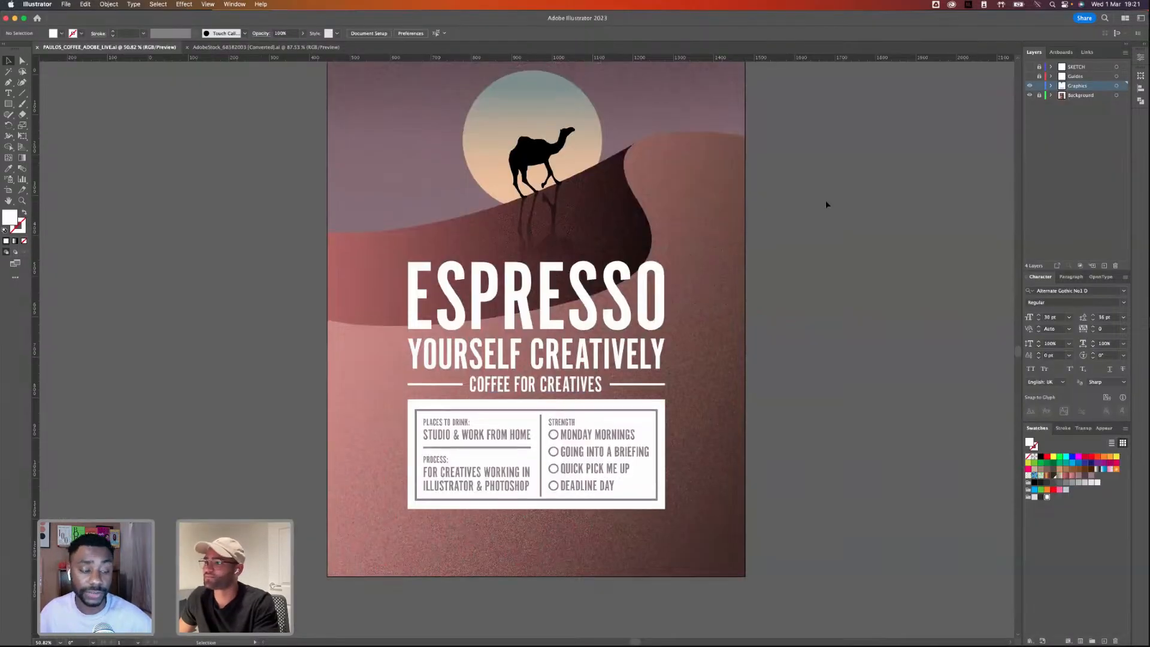
pyautogui.press('a')
pyautogui.click(539, 240)
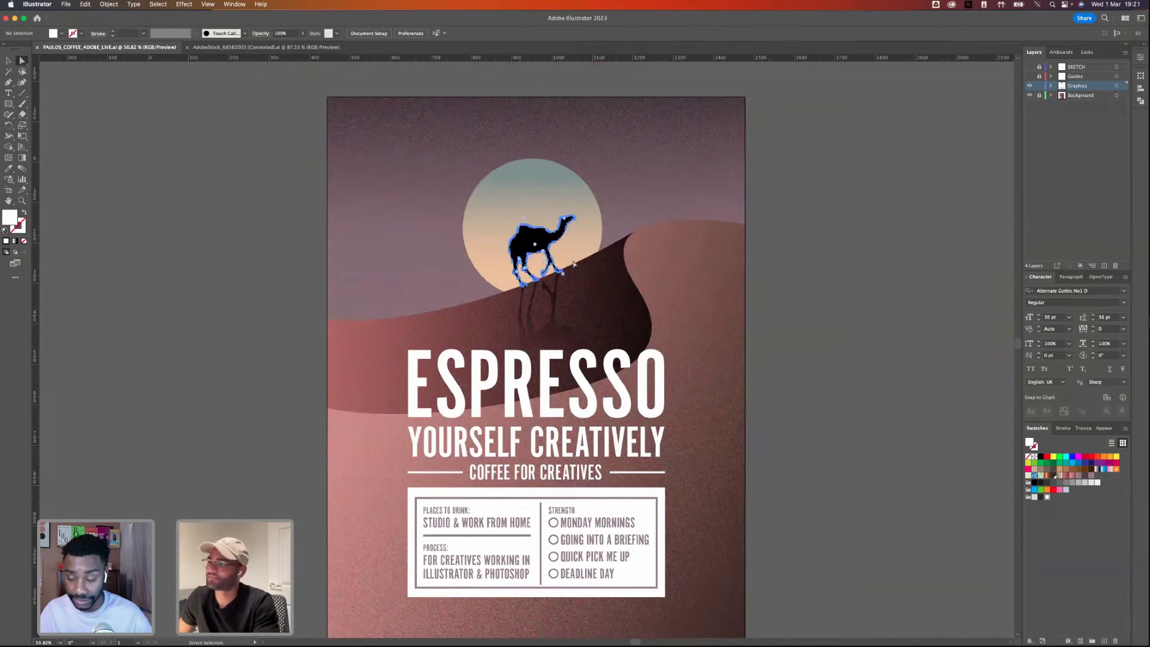
pyautogui.click(1086, 478)
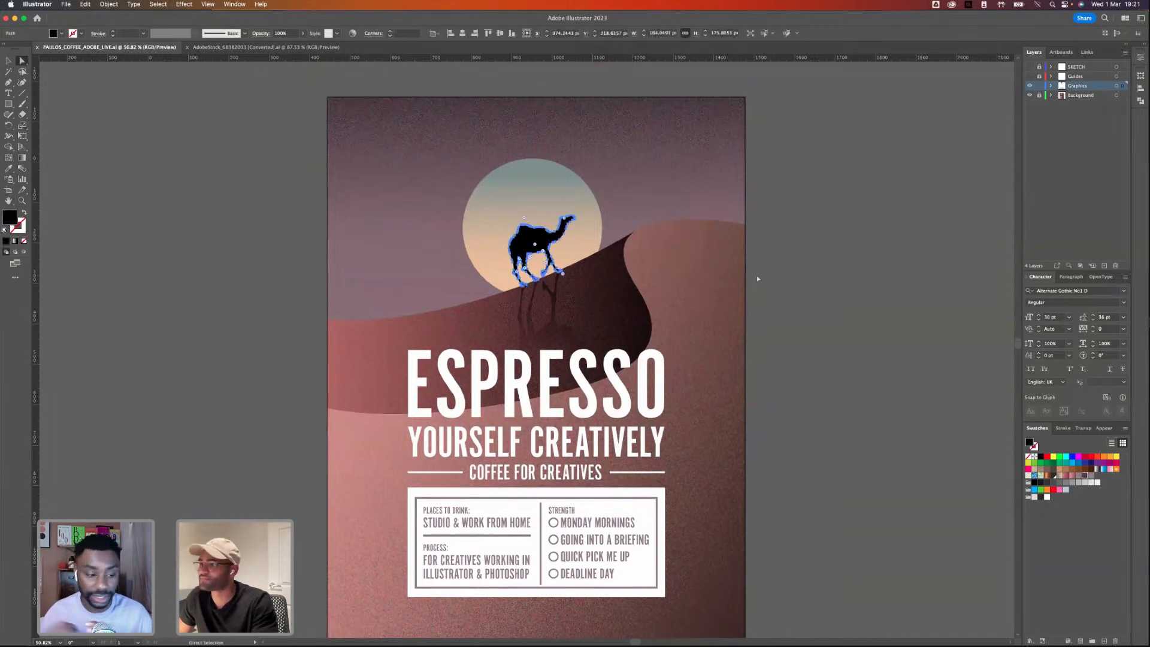
pyautogui.click(884, 206)
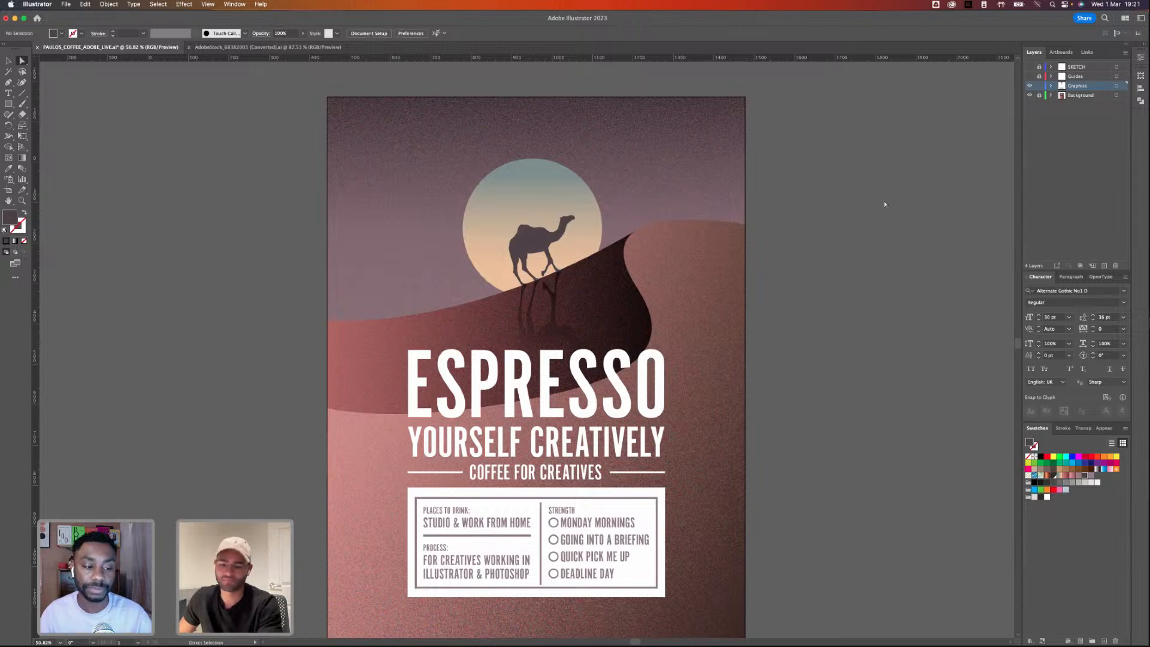
pyautogui.press('super+s')
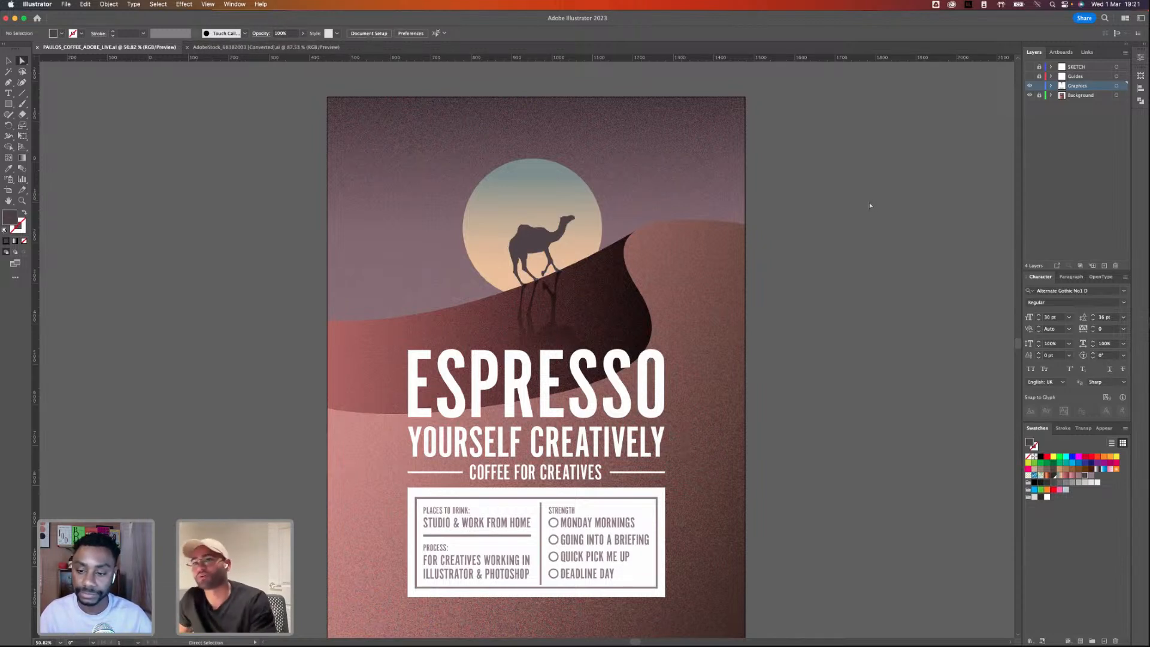
# - Change the camel's blending mode so it darkens against the sun, and save the poster
pyautogui.scroll(-2, 848, 206)
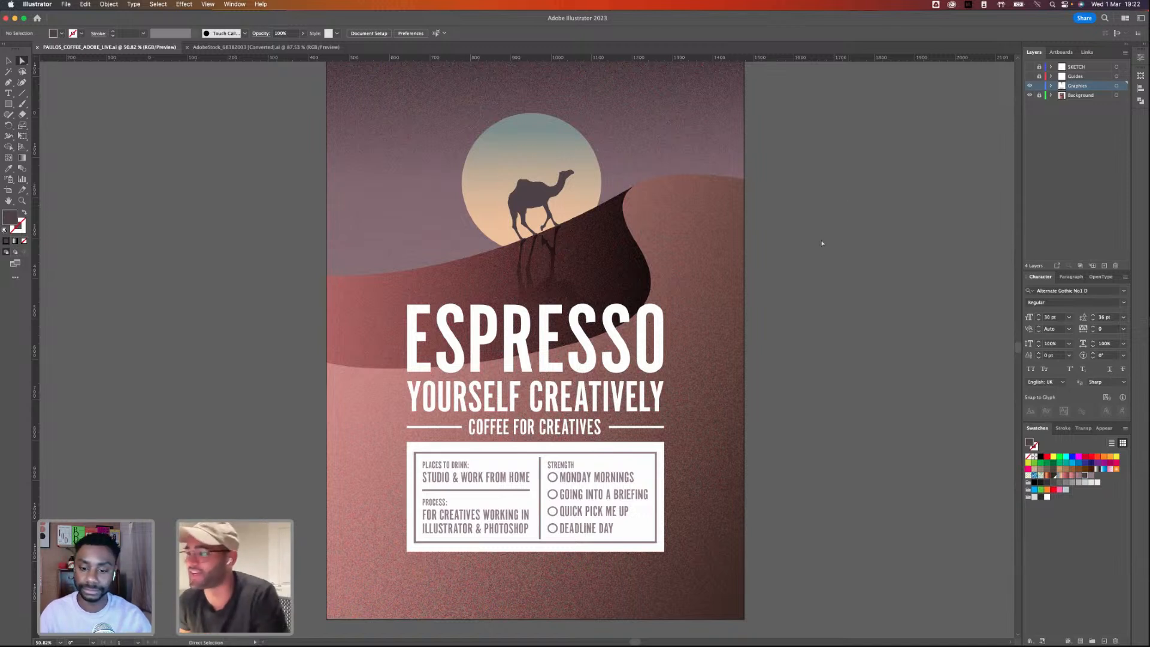
pyautogui.click(7, 59)
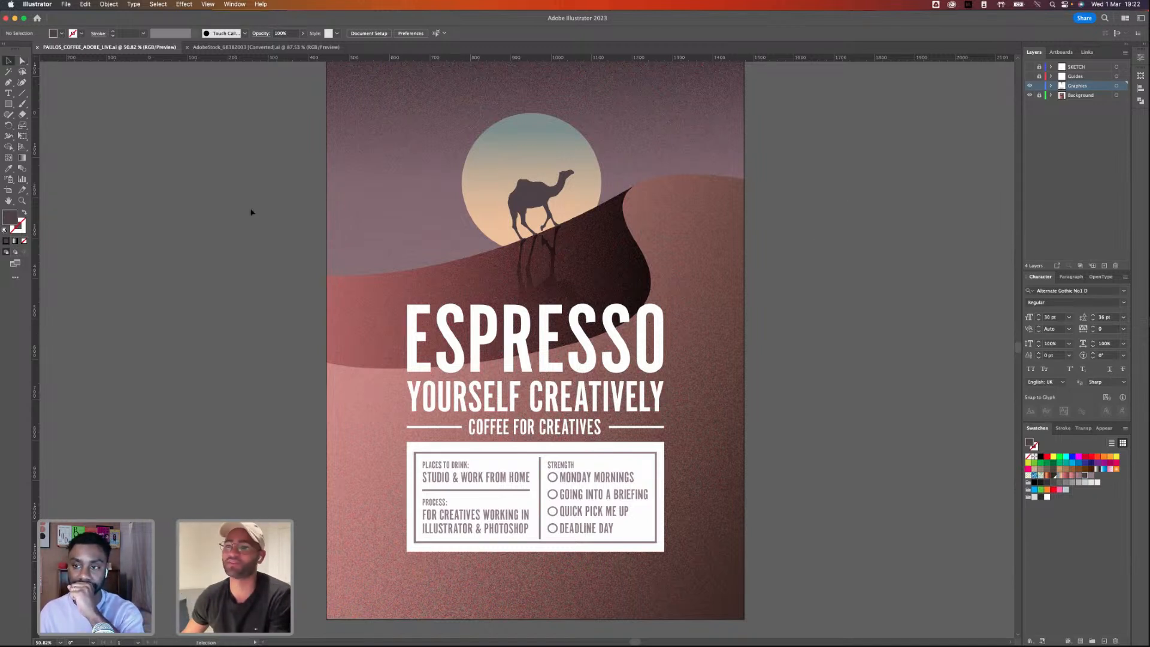
pyautogui.click(542, 205)
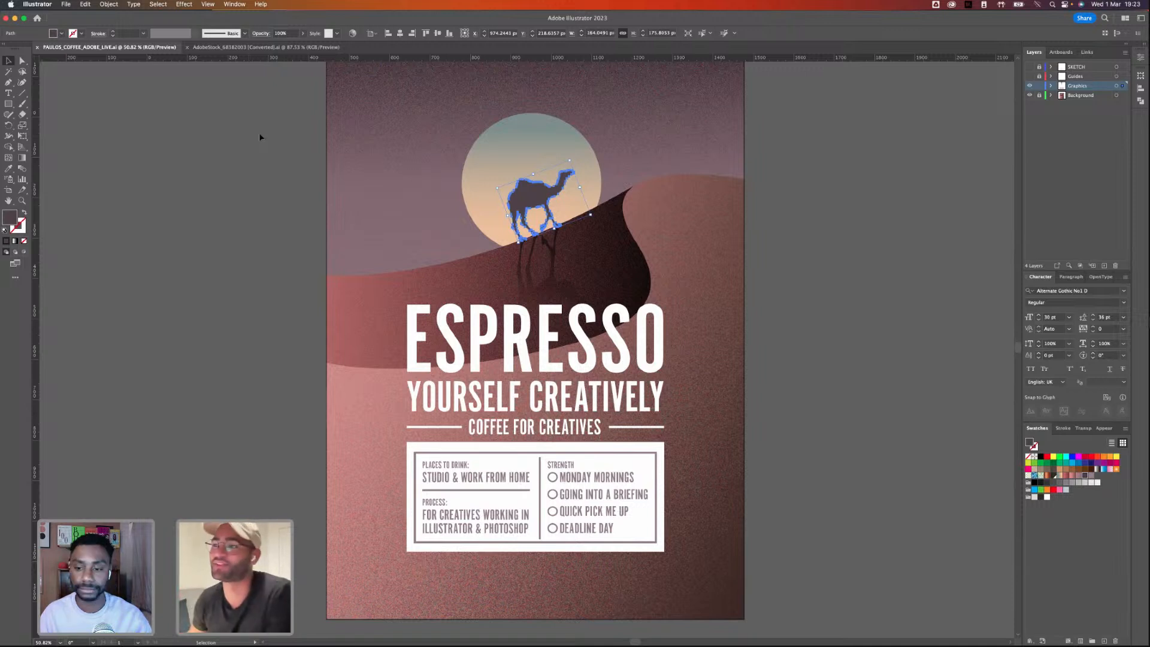
pyautogui.click(250, 31)
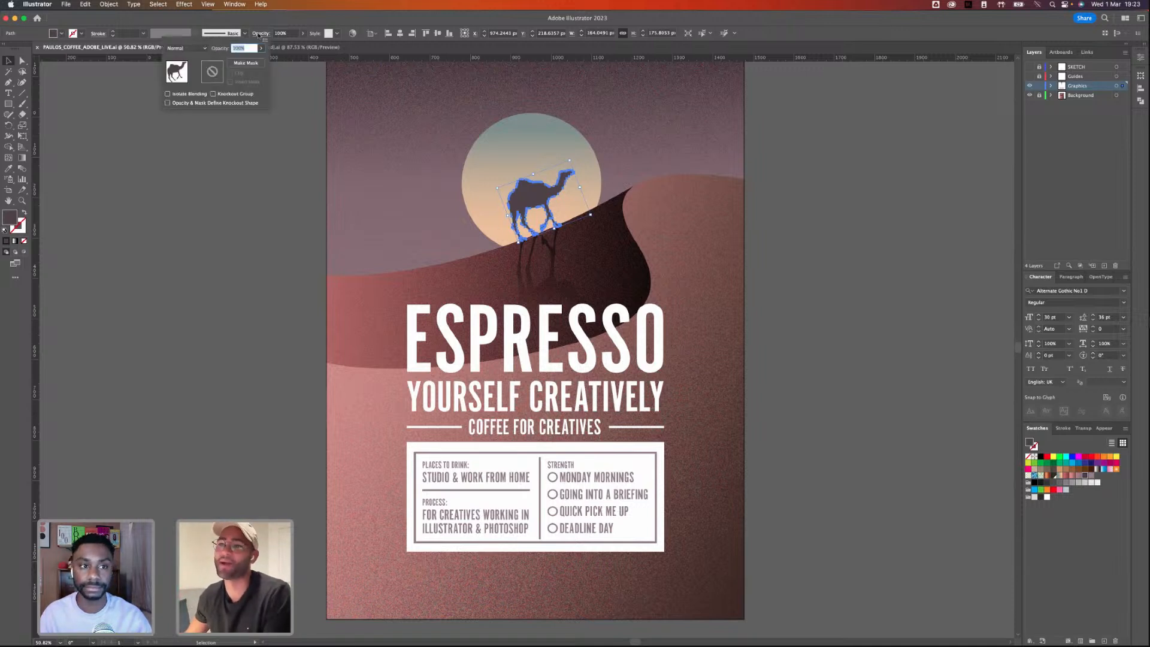
pyautogui.click(179, 48)
pyautogui.click(179, 85)
pyautogui.click(748, 213)
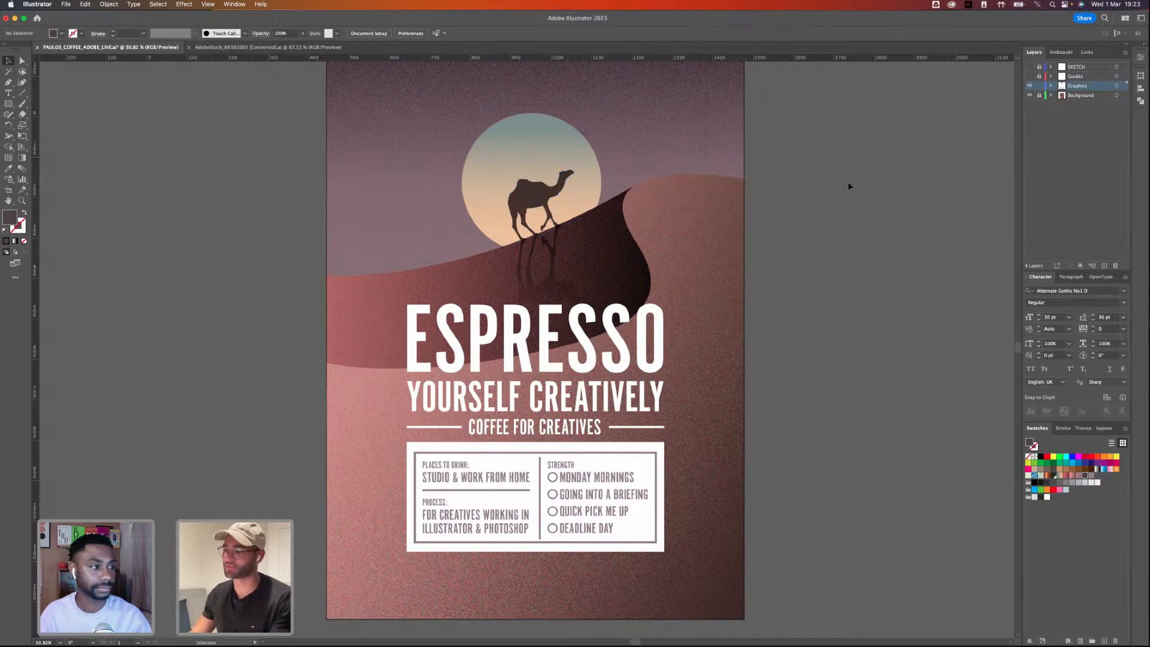
pyautogui.press('super+s')
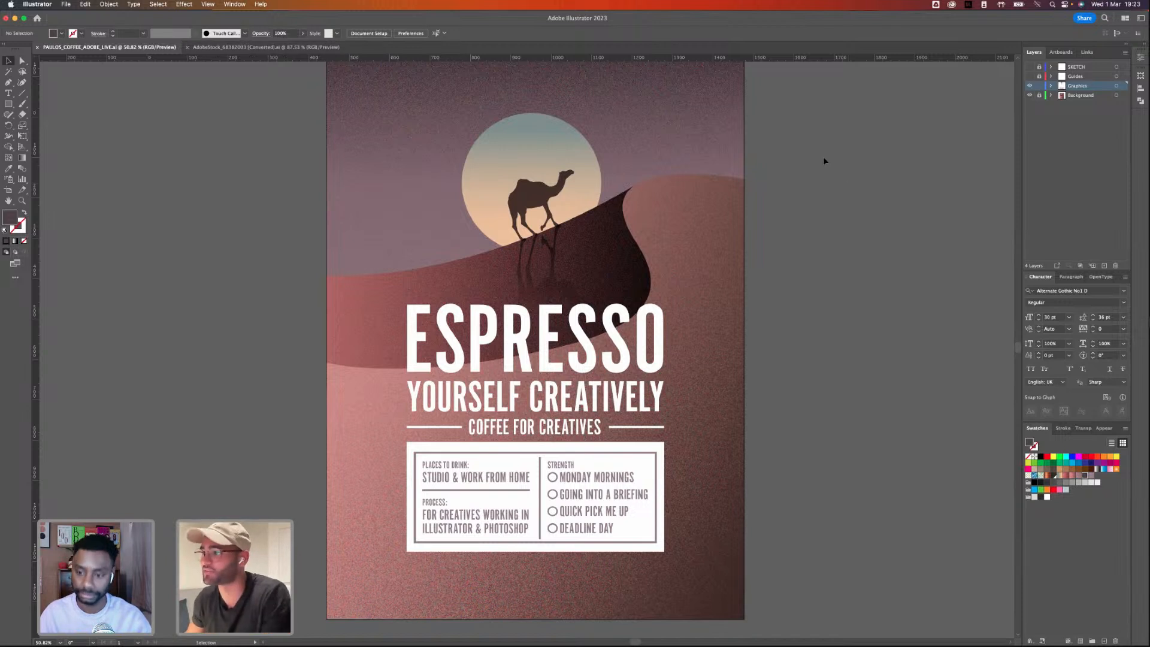
# - Switch to Photoshop, save Layer 42.psb with the recoloured camel, and save the Coffee_Pouch_Visual.psd mockup
pyautogui.scroll(2, 823, 161)
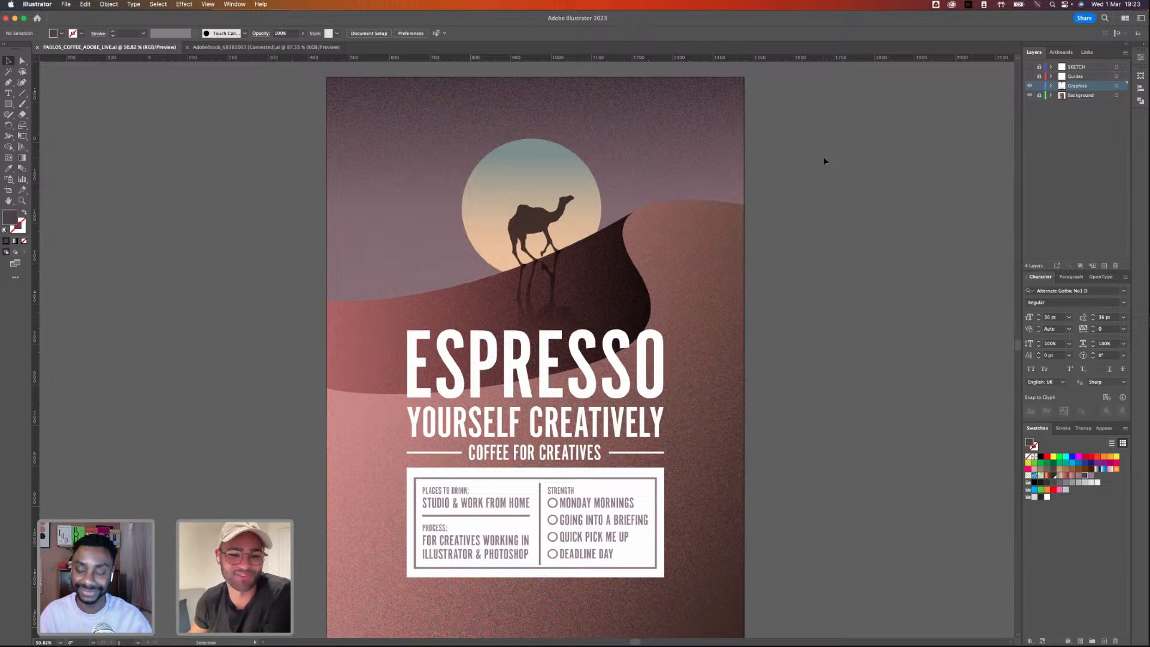
pyautogui.scroll(-2, 260, 377)
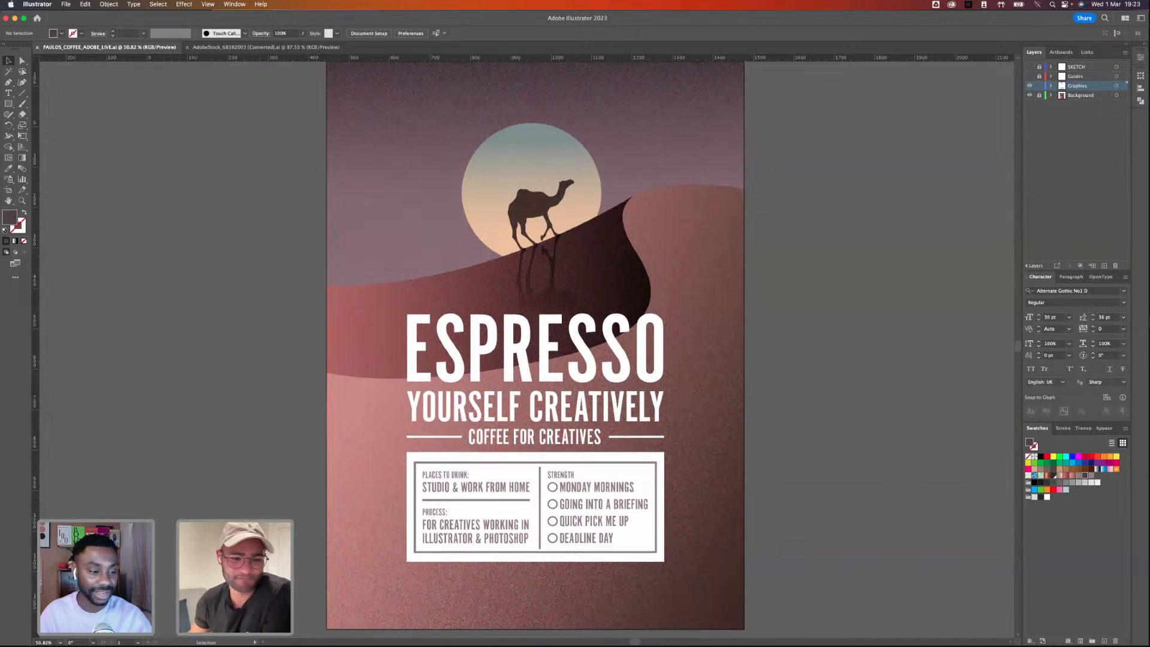
pyautogui.press('super+Tab')
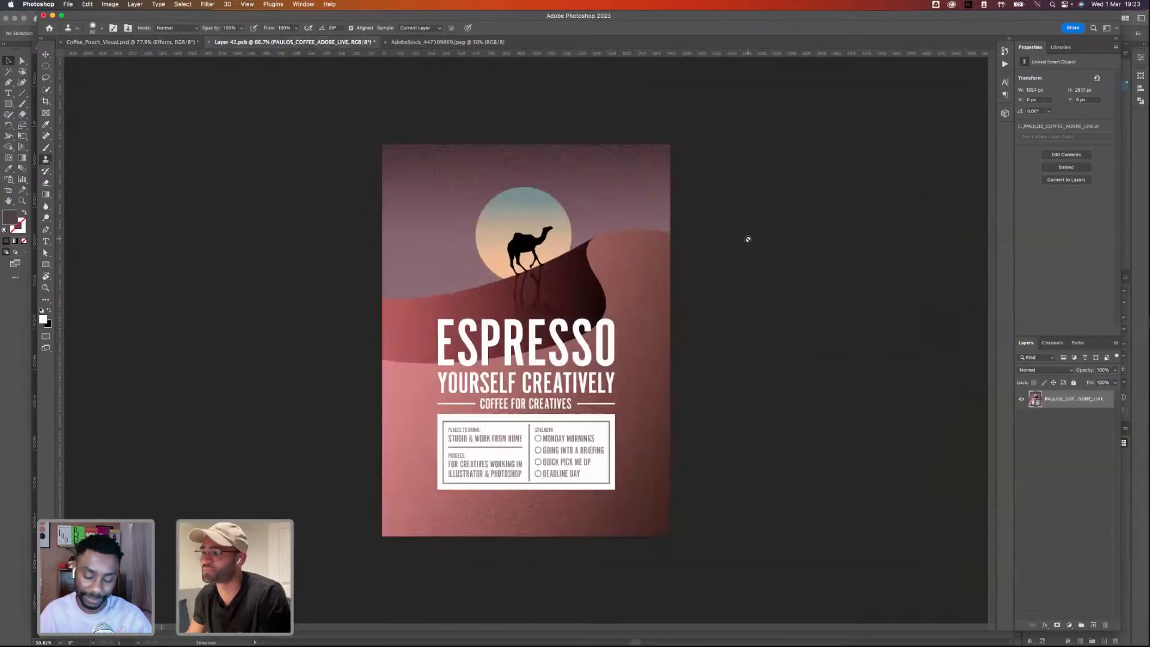
pyautogui.press('super+s')
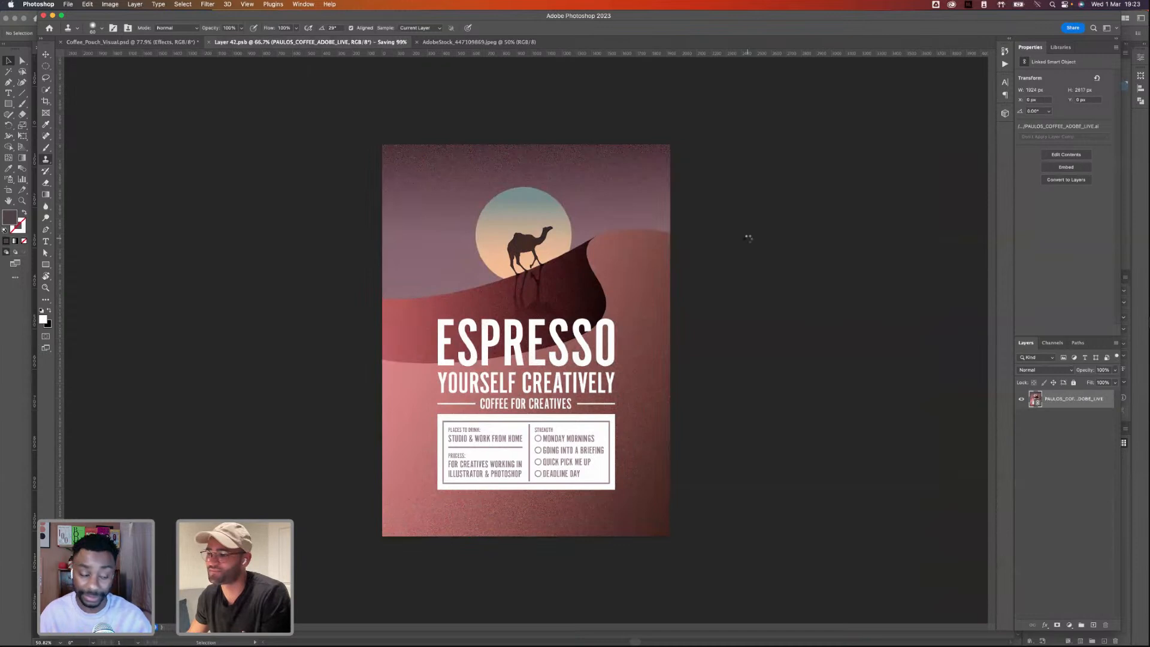
pyautogui.click(155, 41)
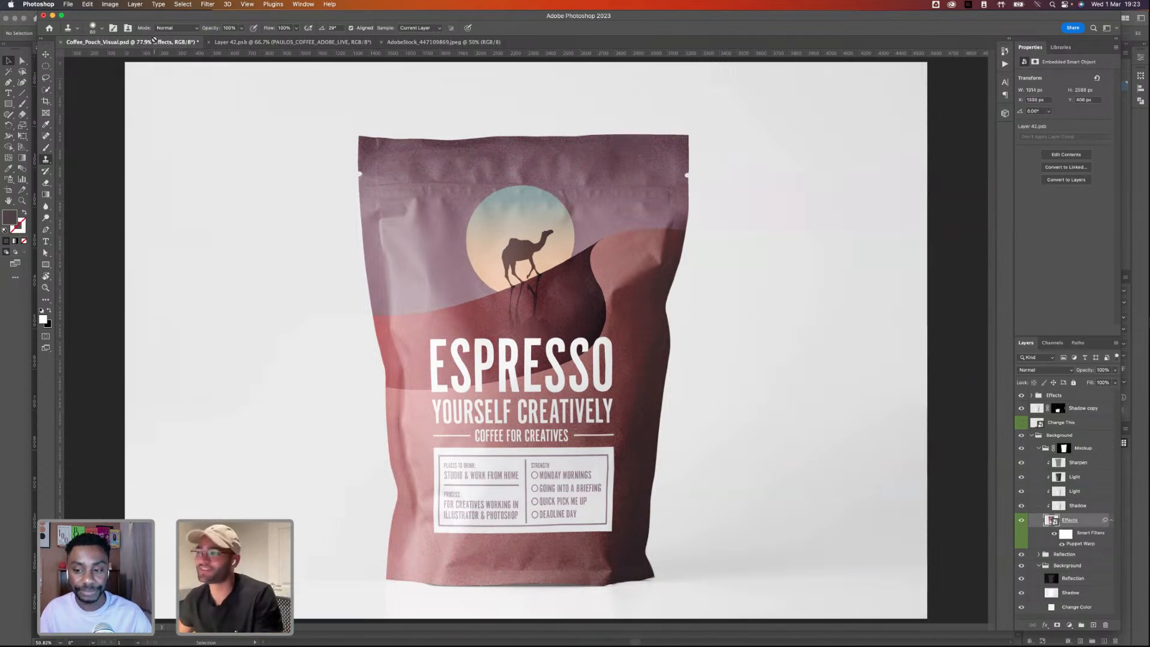
pyautogui.press('super+s')
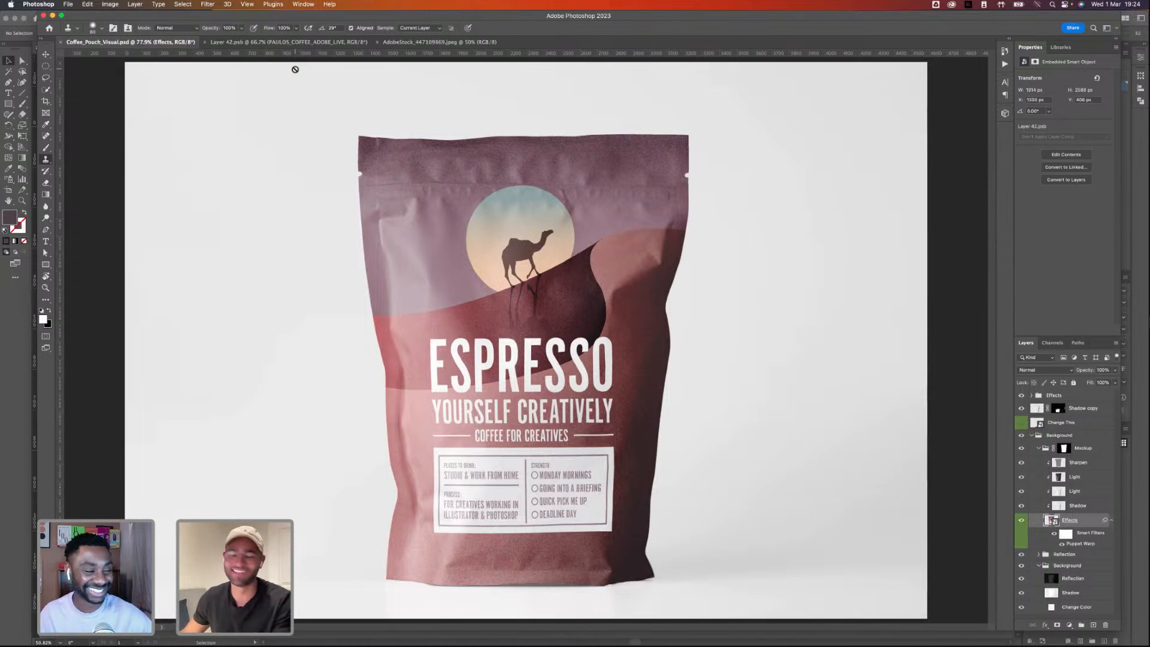
# - Review the poster in Illustrator, and the pouch mockup, Layer 42.psb and the kitchen stock photo in Photoshop
pyautogui.click(11, 313)
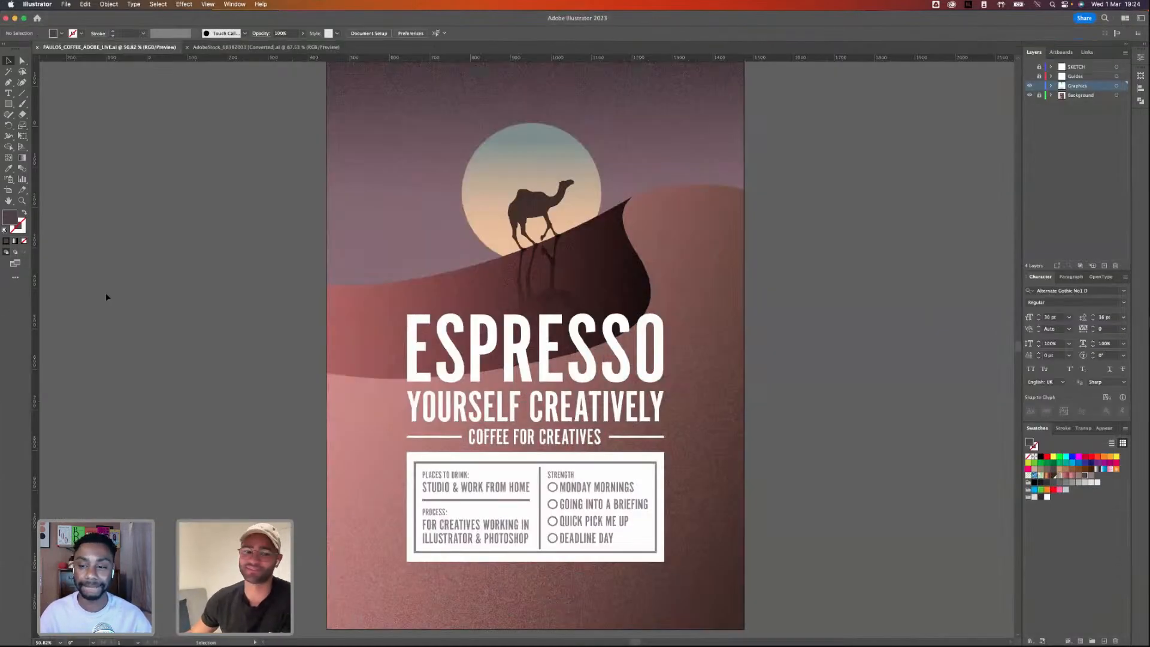
pyautogui.scroll(1, 177, 279)
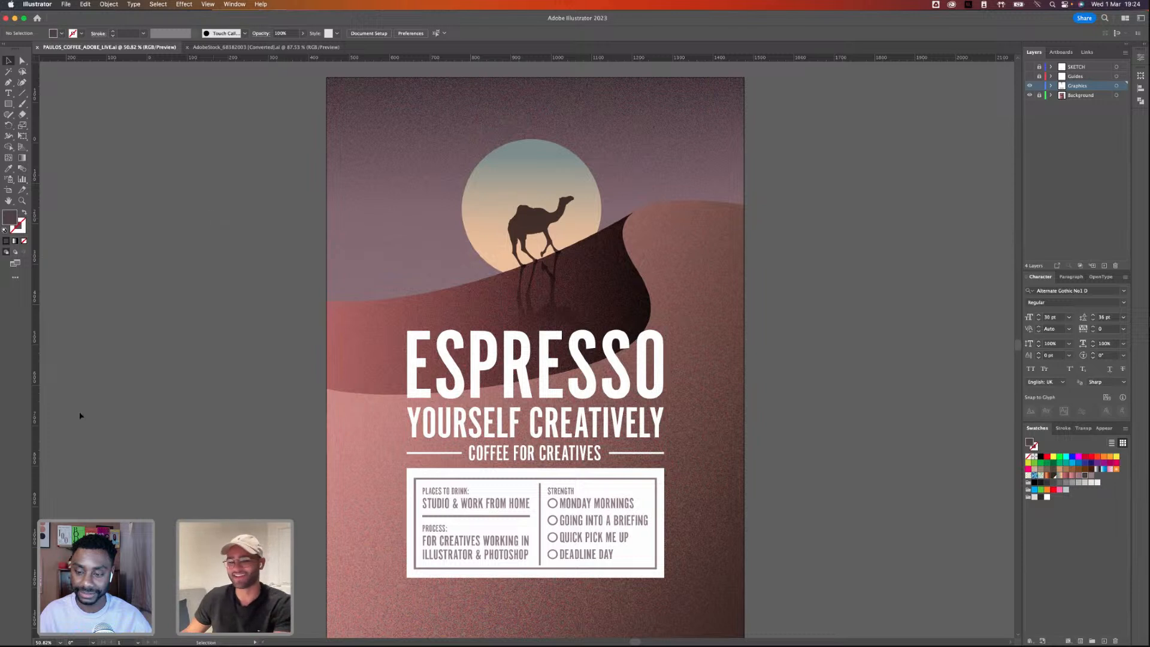
pyautogui.scroll(-2, 187, 418)
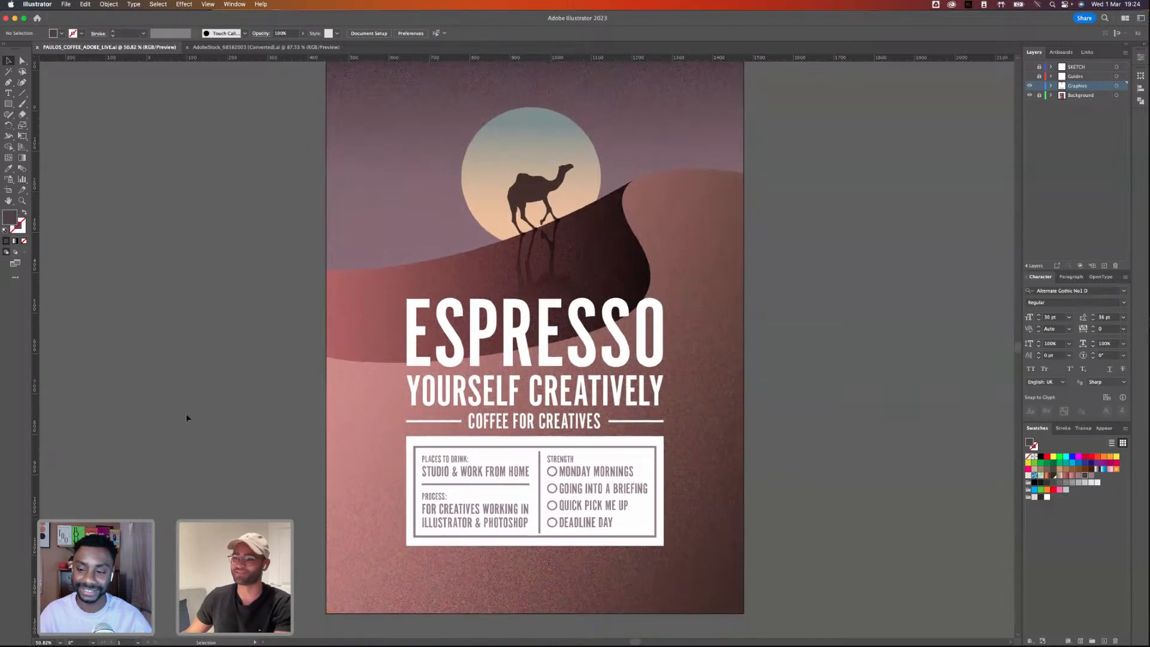
pyautogui.scroll(-1, 187, 418)
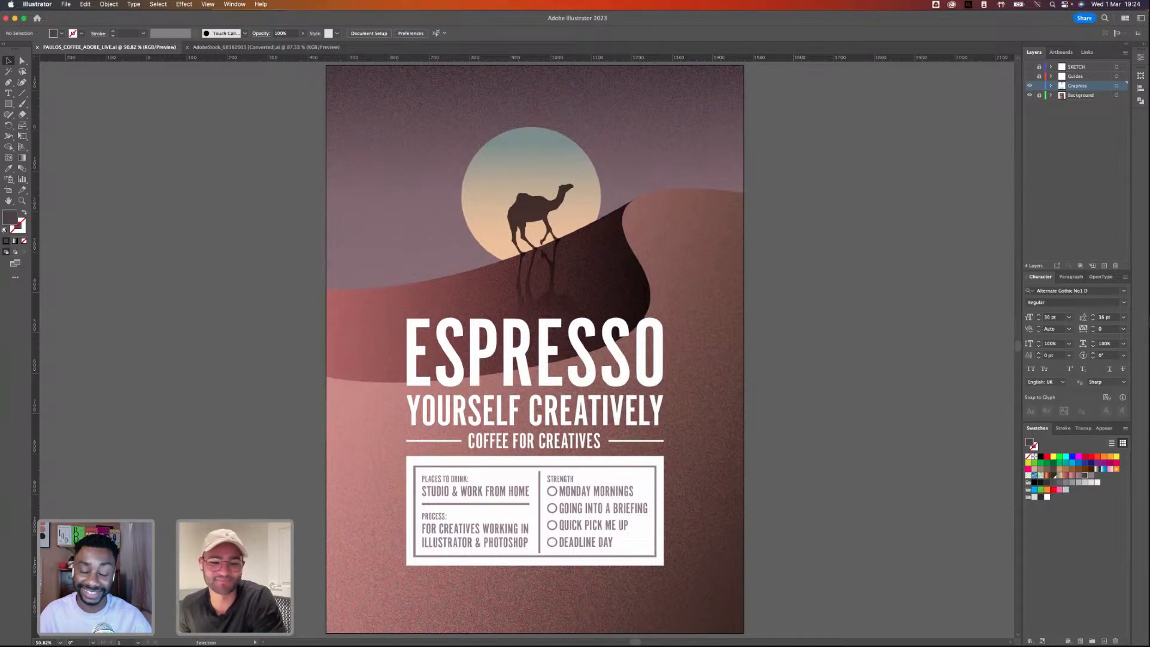
pyautogui.press('super+Tab')
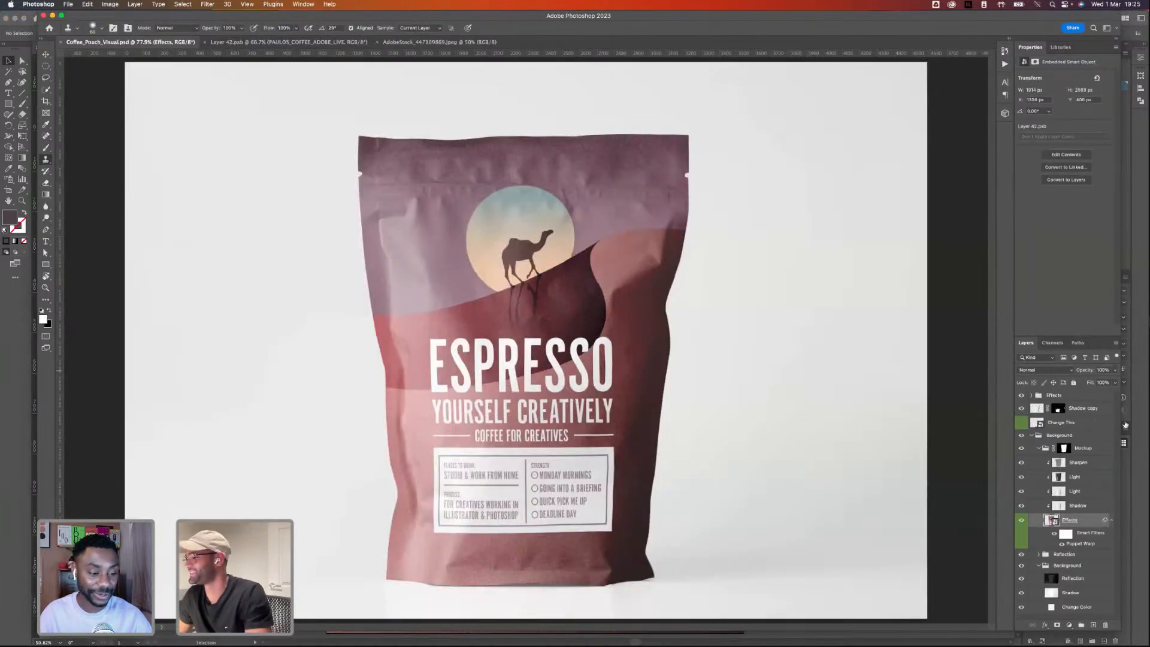
pyautogui.hotkey('ctrl', 'Tab')
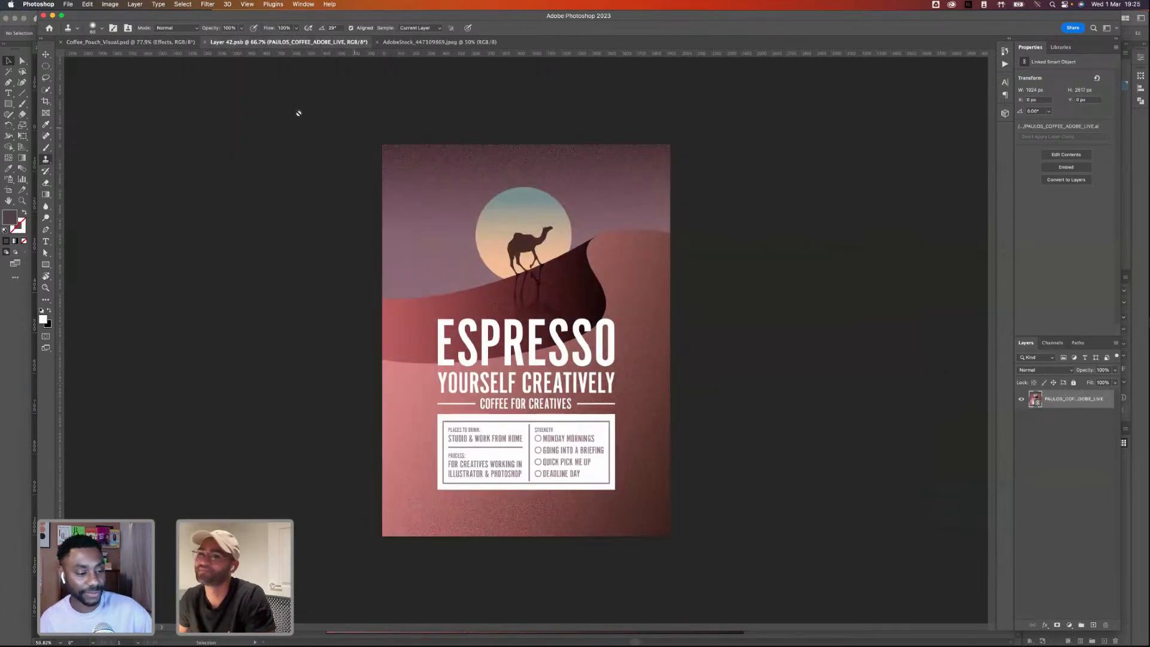
pyautogui.click(99, 42)
pyautogui.click(445, 42)
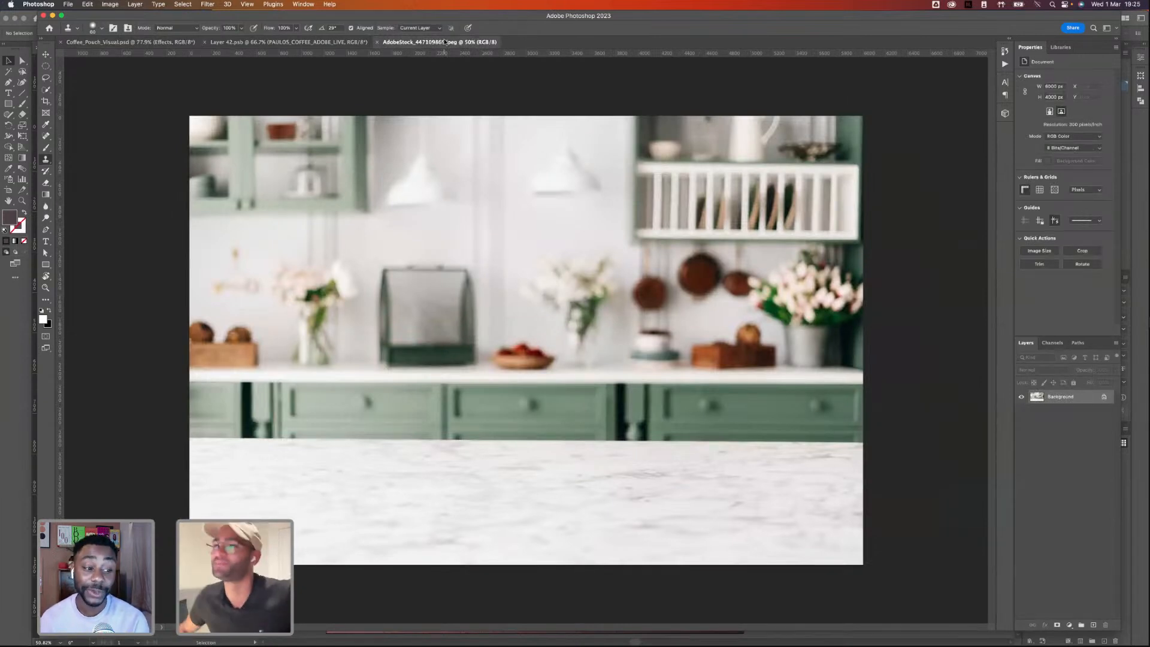
pyautogui.click(137, 42)
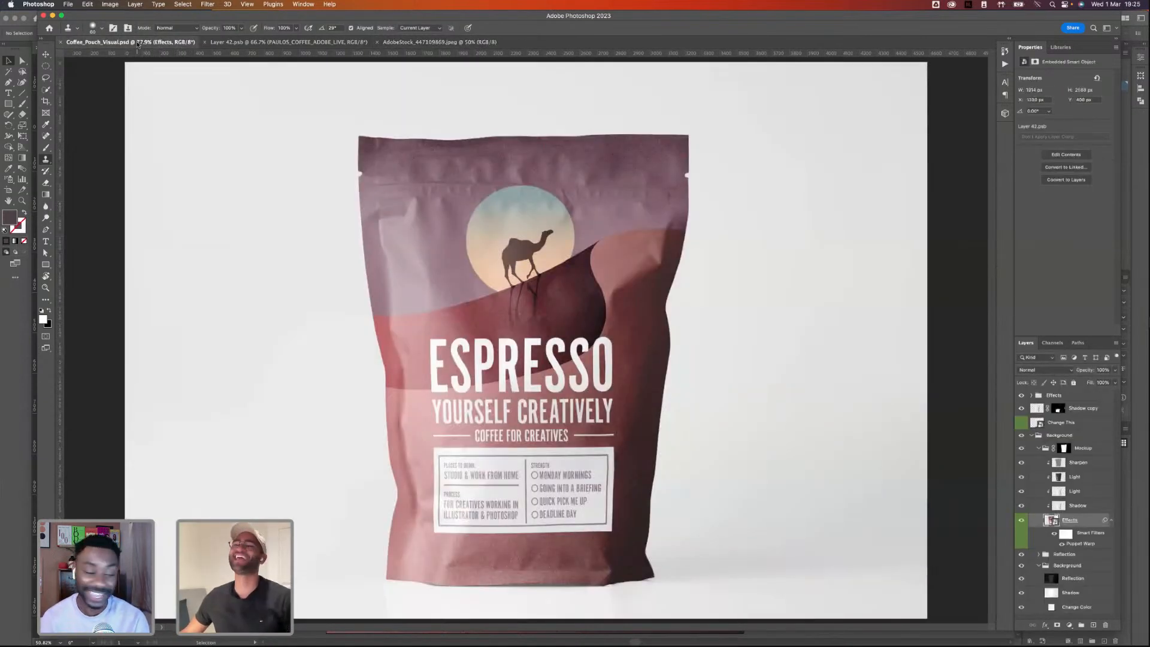
# - Switch to Illustrator and place a copy of the ESPRESSO headline on the empty canvas left of the poster
pyautogui.press('super+Tab')
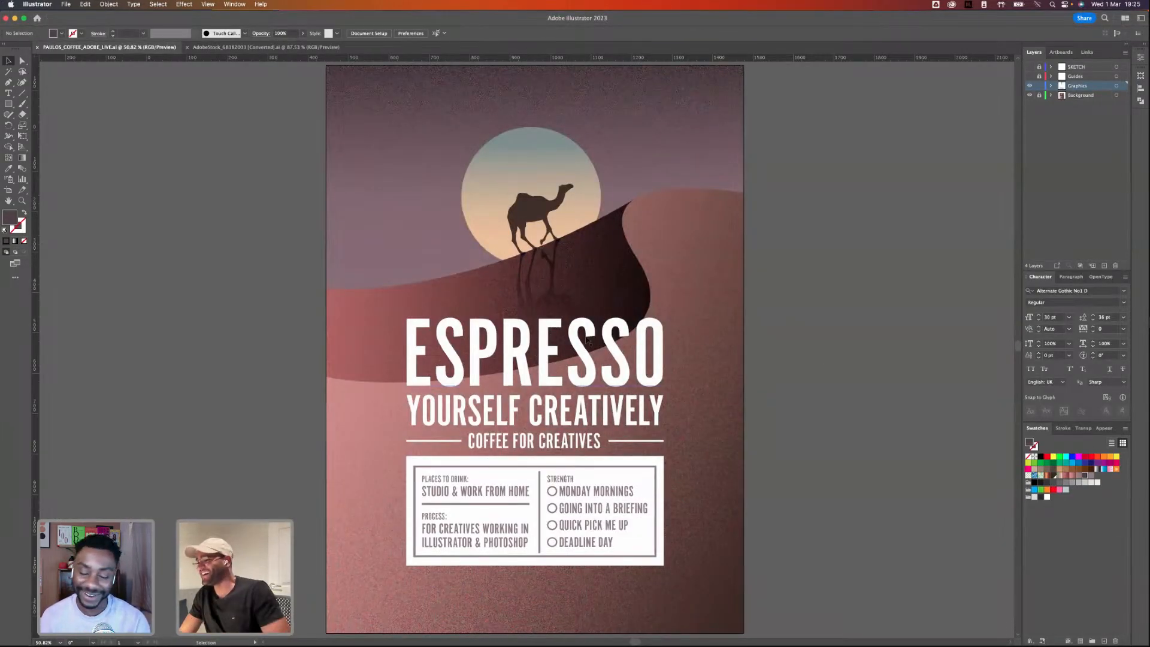
pyautogui.click(508, 359)
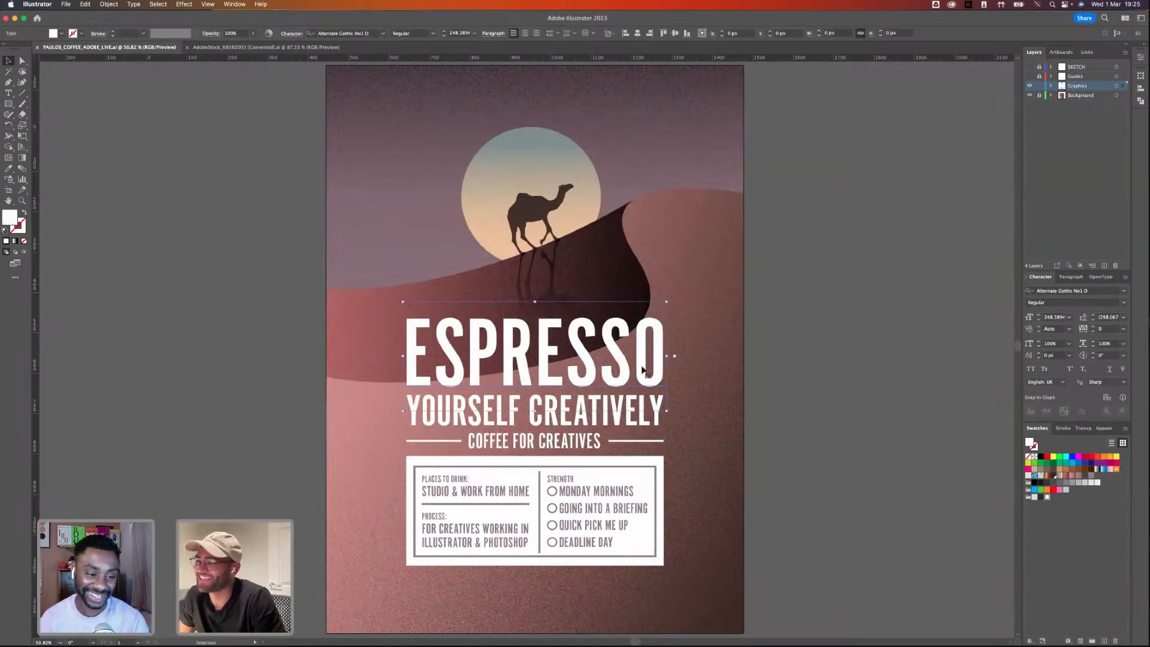
pyautogui.moveTo(651, 359); pyautogui.dragTo(218, 345)
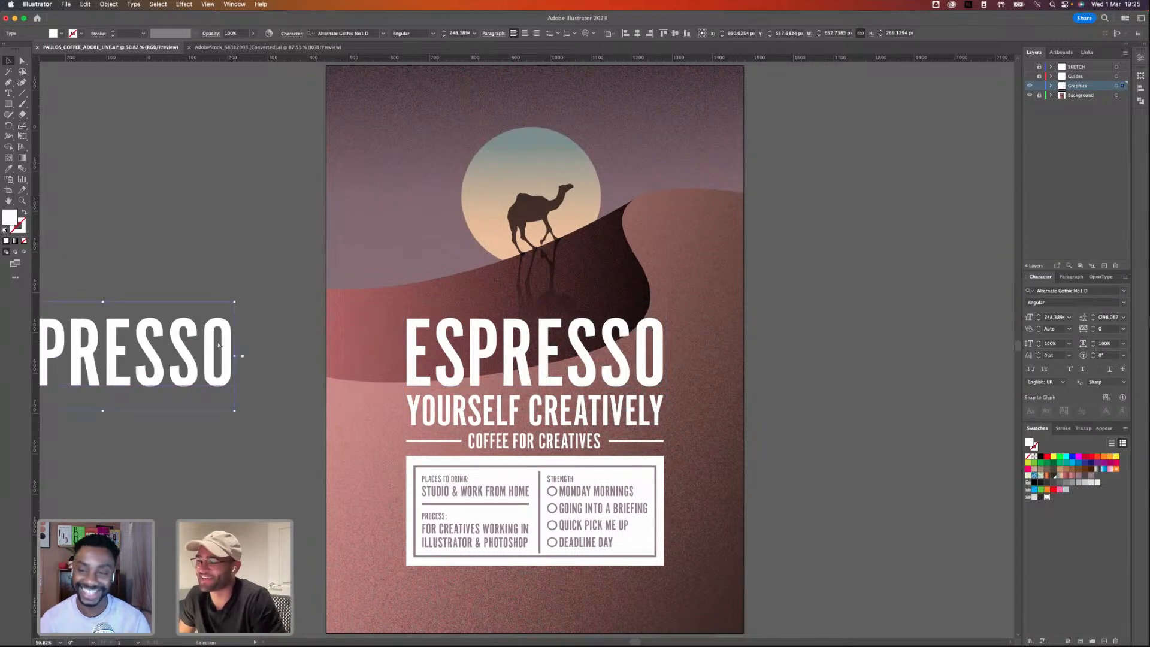
# - Undo the placement of the ESPRESSO headline on the empty canvas beside the poster, and clear the selection
pyautogui.press('super+z')
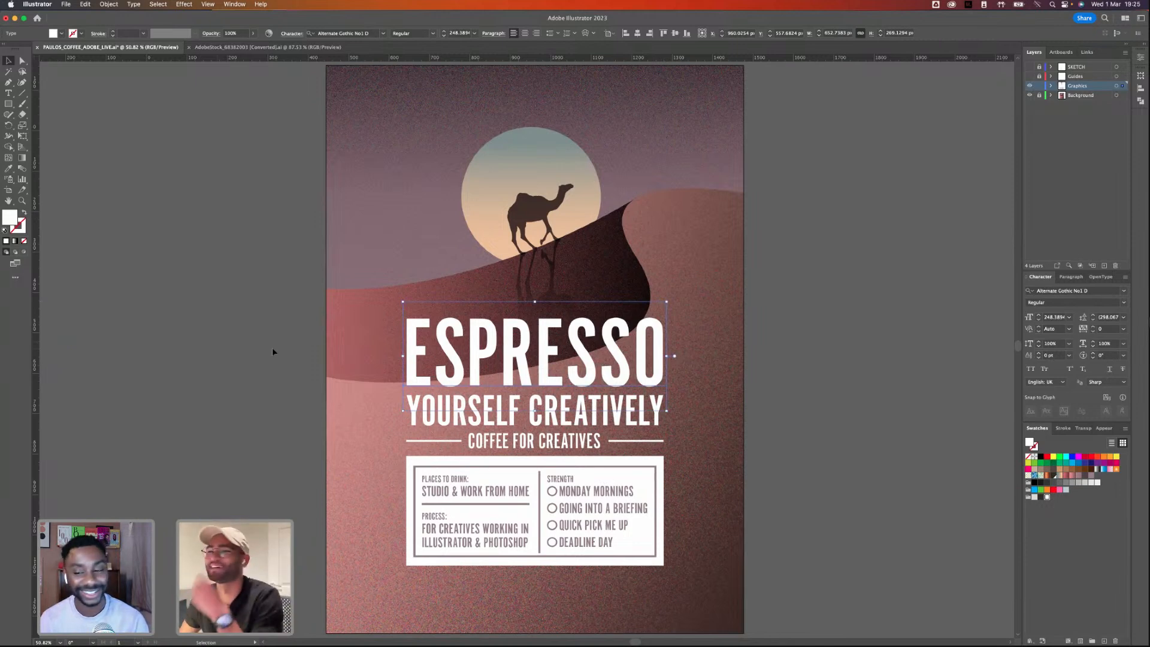
pyautogui.click(250, 374)
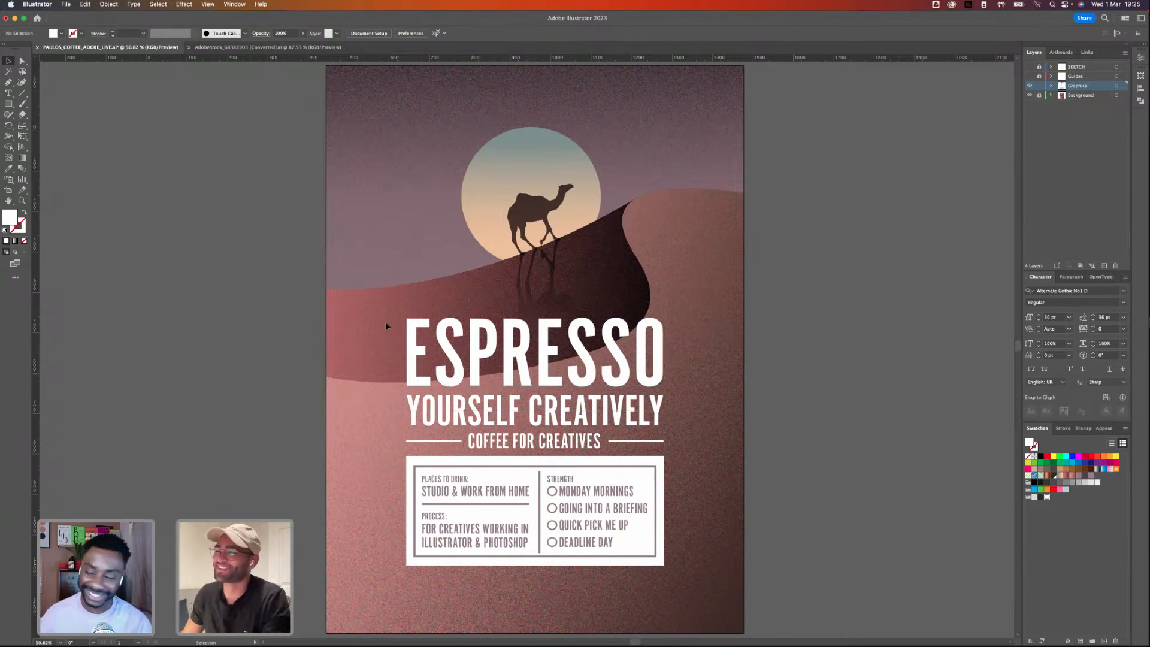
pyautogui.press('super+minus')
pyautogui.press('super+minus')
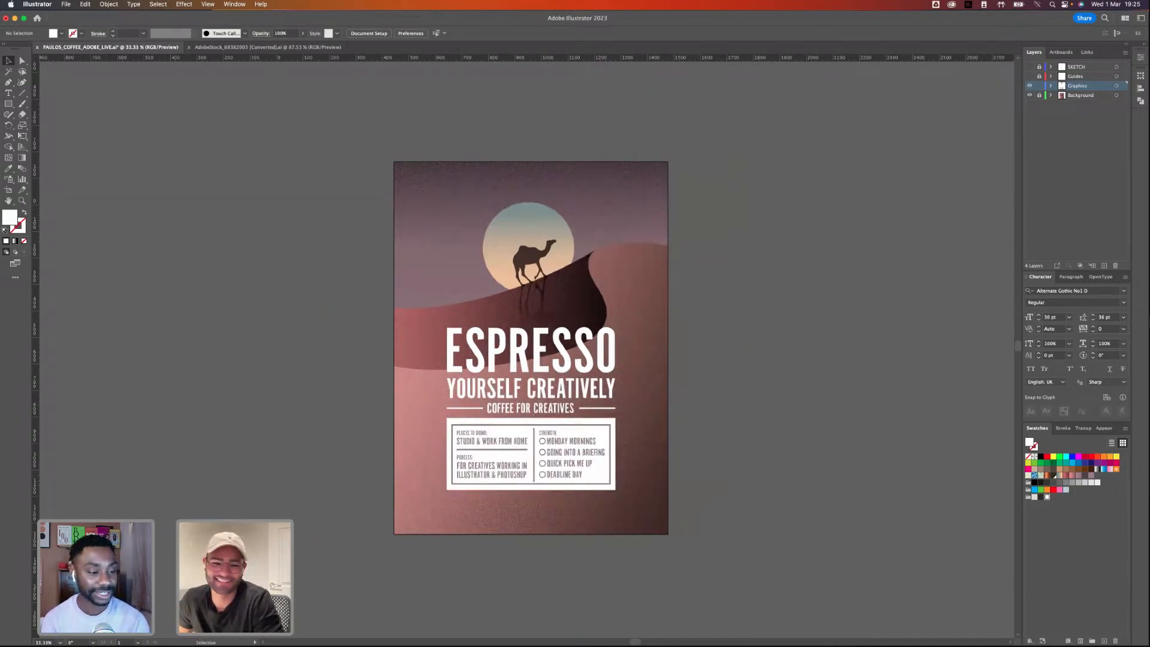
# - Switch to Photoshop, collapse the Background group in the Coffee_Pouch_Visual.psd mockup, and compare the mockup with the kitchen stock photo
pyautogui.press('super+Tab')
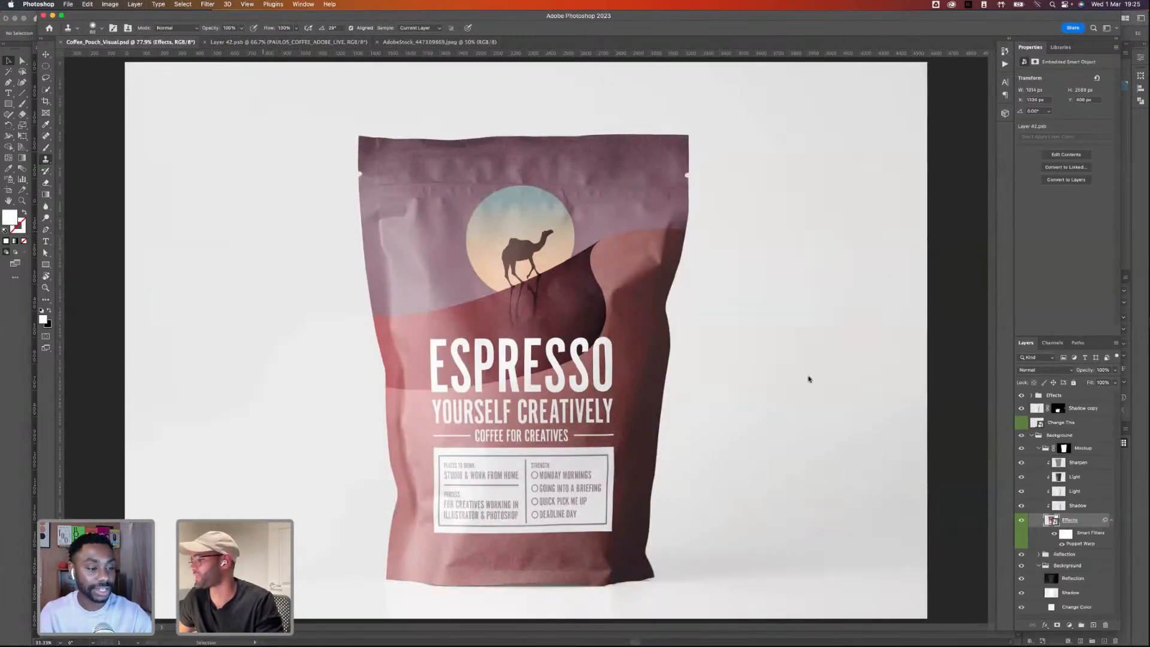
pyautogui.click(1031, 435)
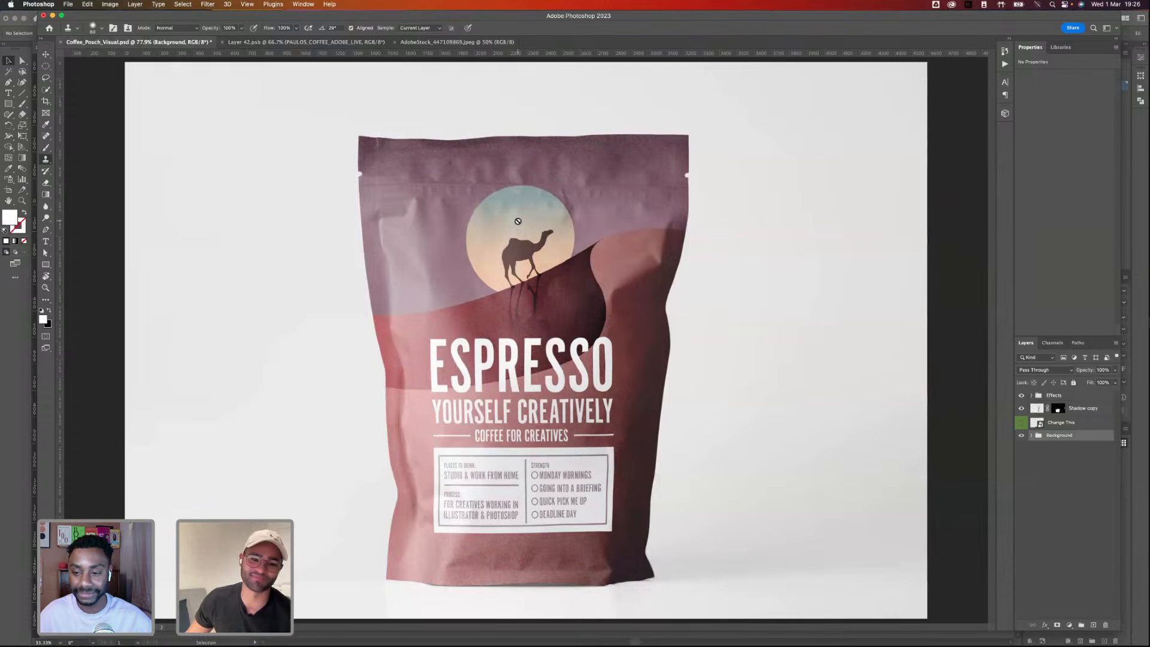
pyautogui.click(422, 43)
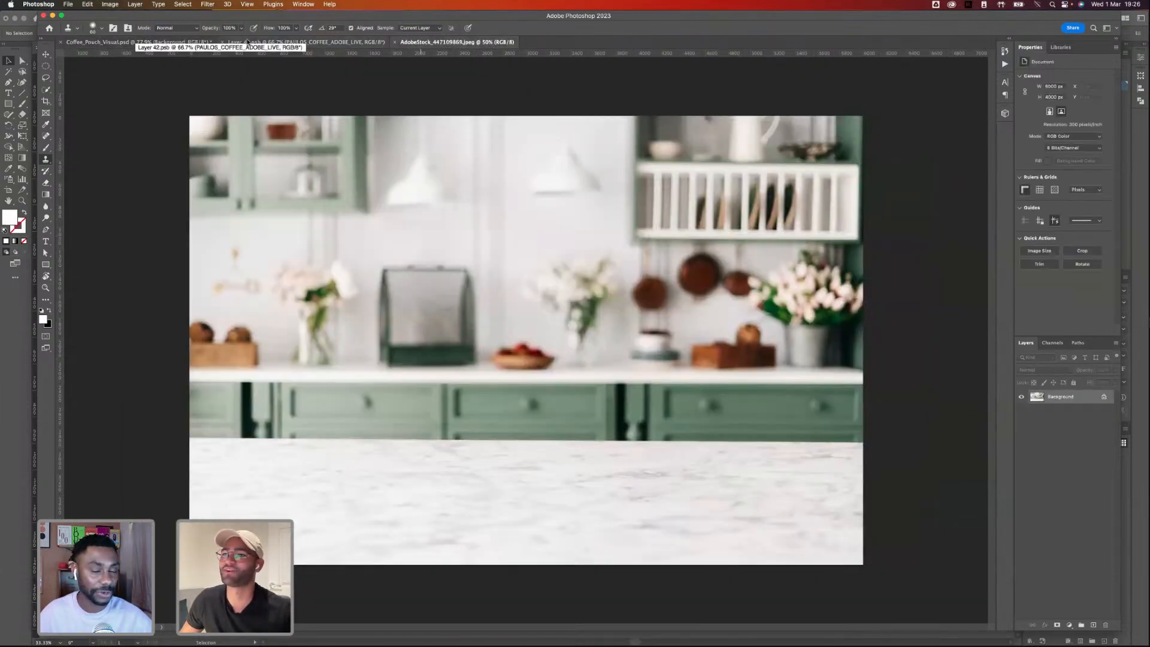
pyautogui.click(193, 42)
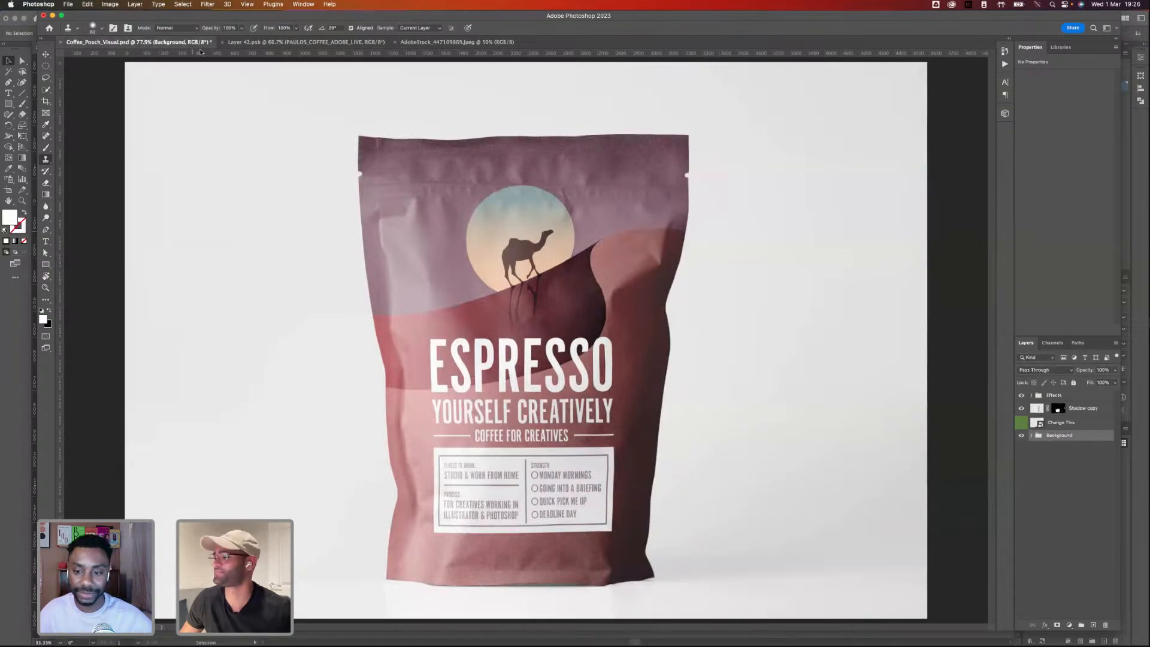
# - Place Coffee_Pouch_Visual.psd from the LINKS > PSDs folder into the AdobeStock kitchen image as a smart object
pyautogui.click(446, 42)
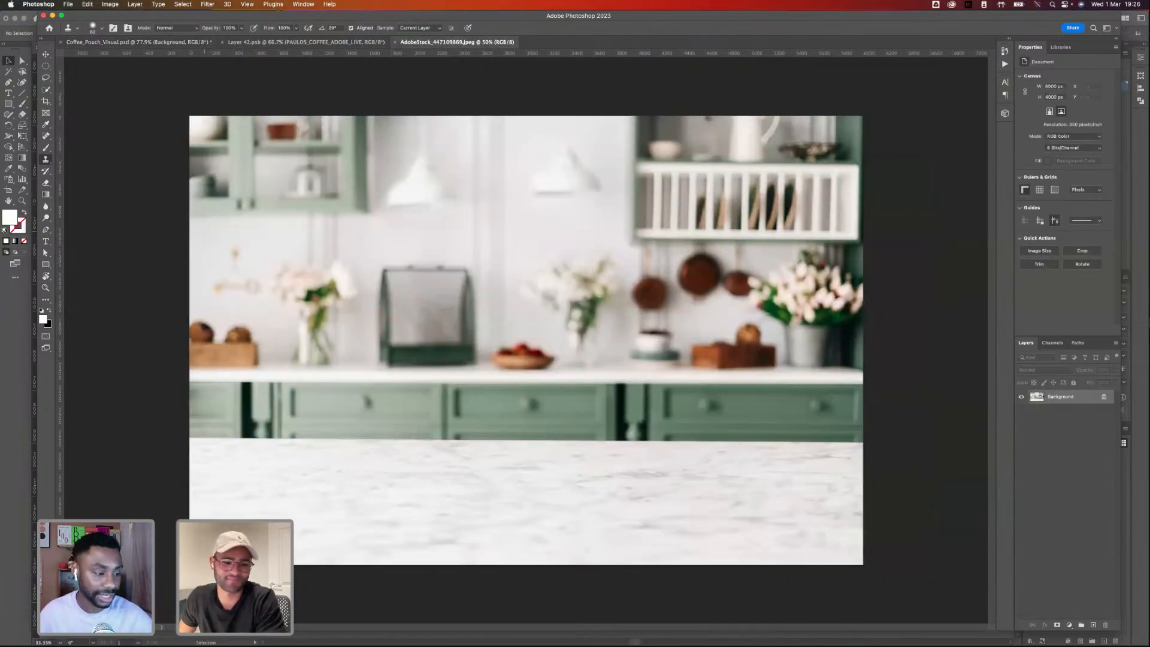
pyautogui.press('super+Tab')
pyautogui.click(463, 139)
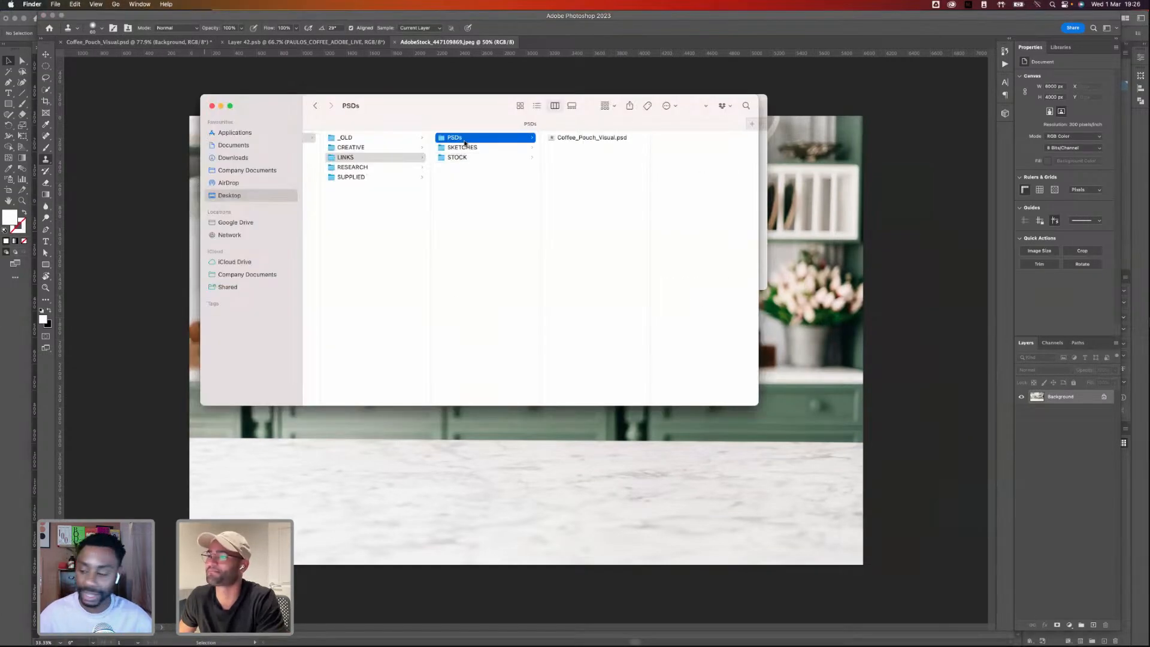
pyautogui.moveTo(601, 138); pyautogui.dragTo(703, 474)
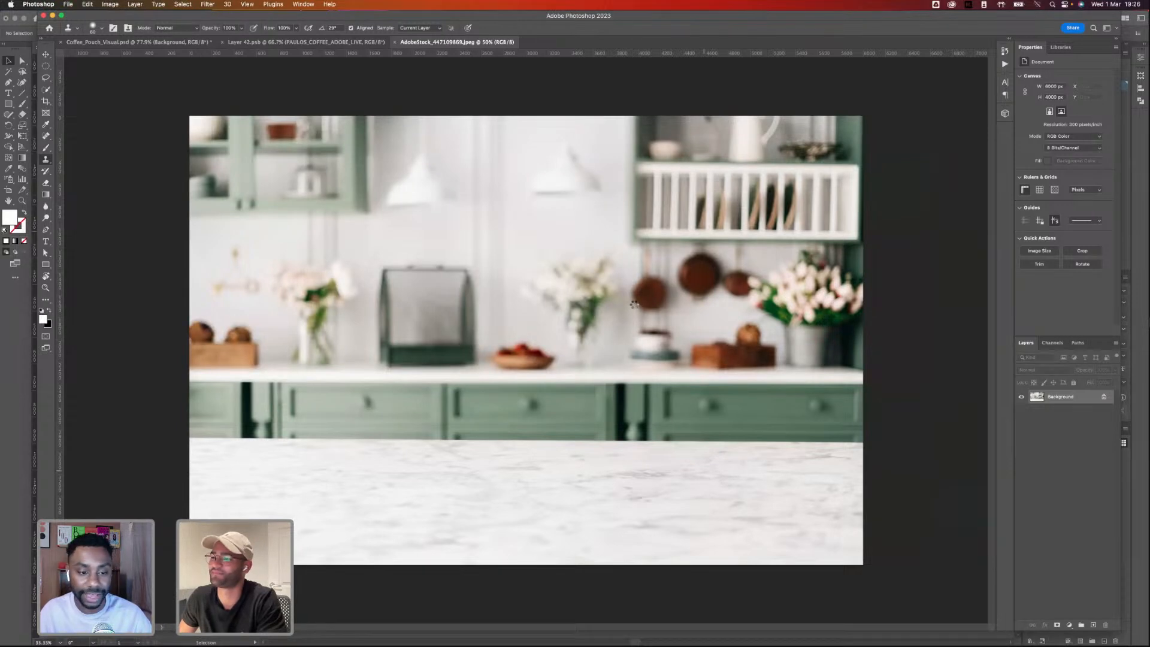
pyautogui.press('Return')
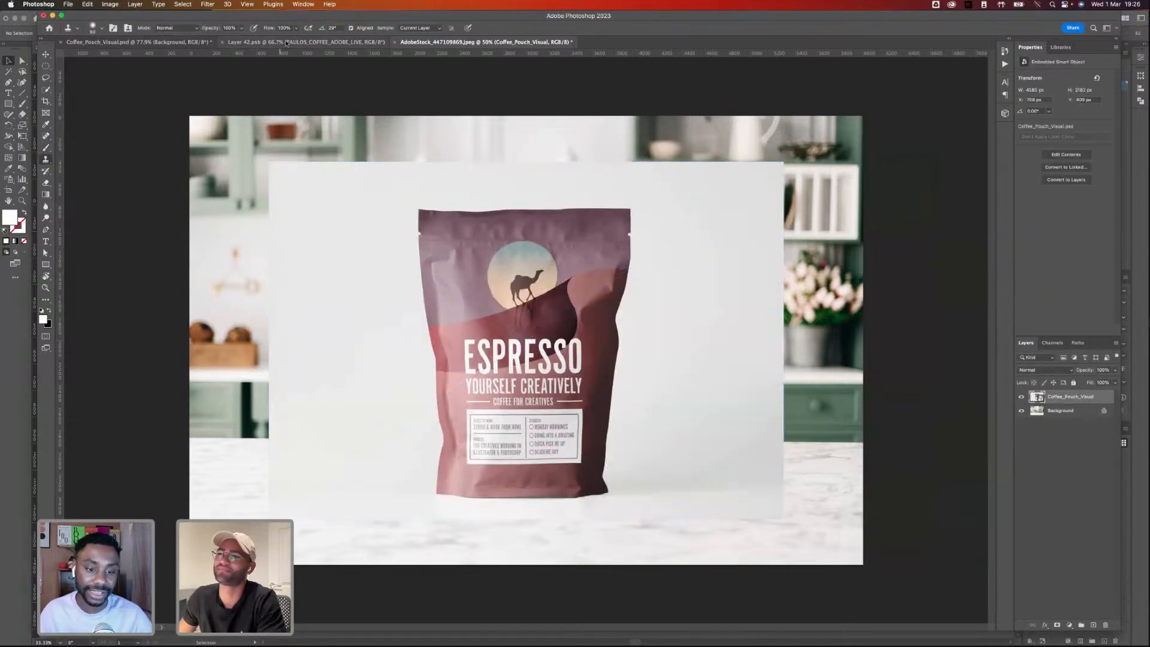
# - Close the Layer 42.psb document, and duplicate the Mockup group from Coffee_Pouch_Visual.psd into the AdobeStock kitchen document
pyautogui.click(223, 42)
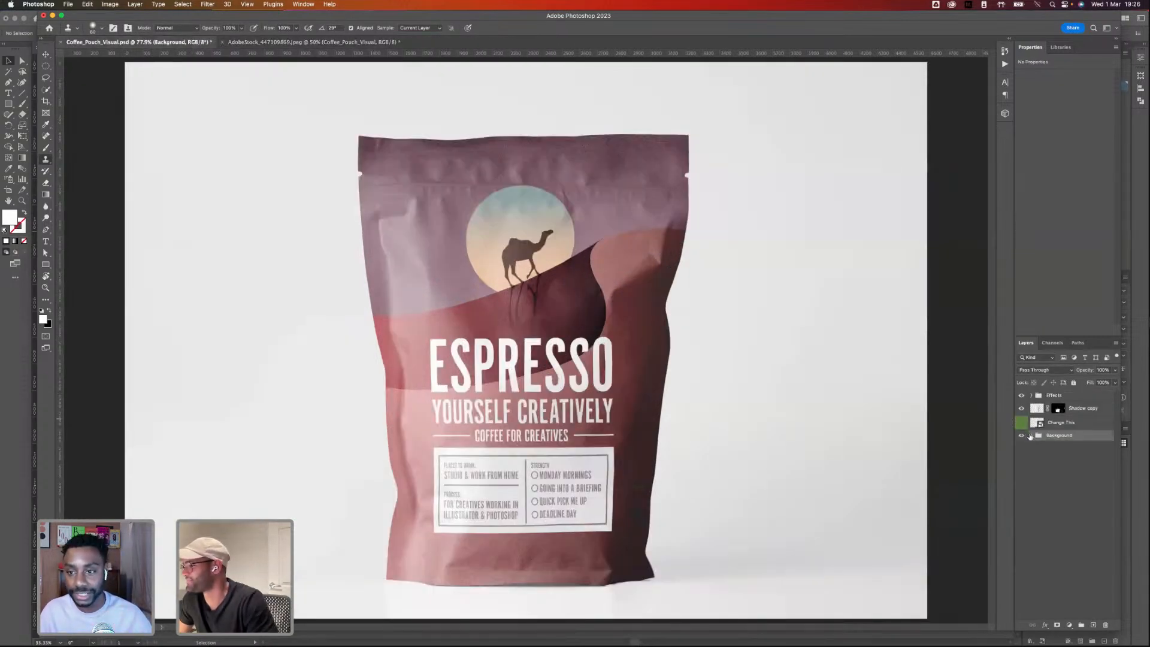
pyautogui.click(1031, 435)
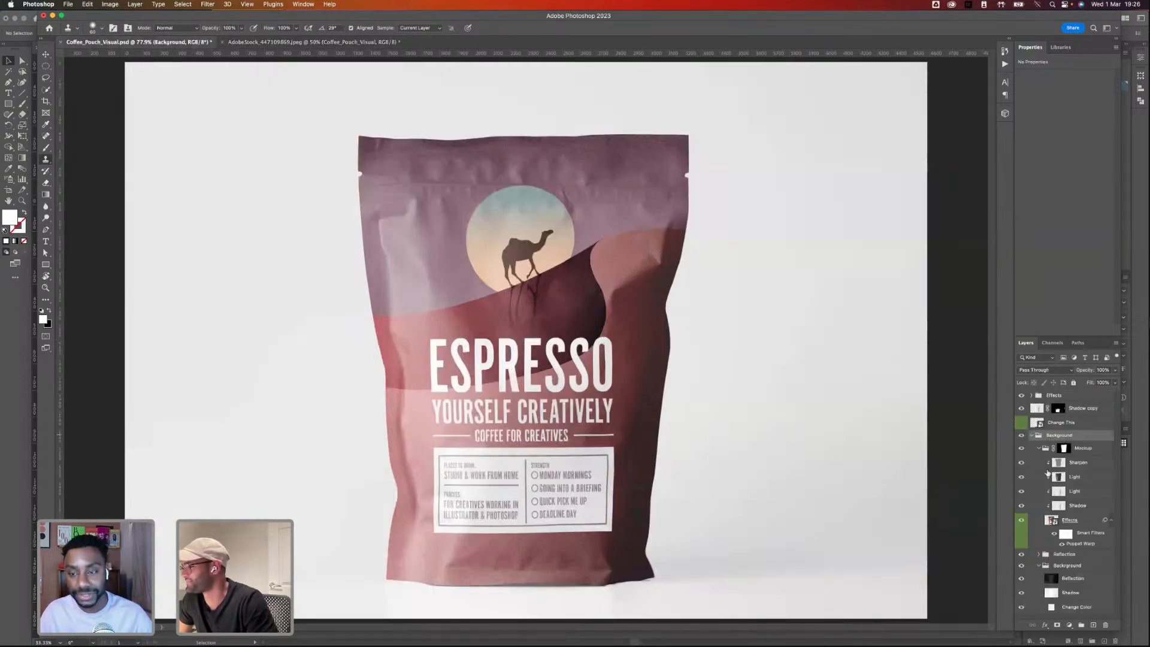
pyautogui.rightClick(1085, 452)
pyautogui.click(1039, 238)
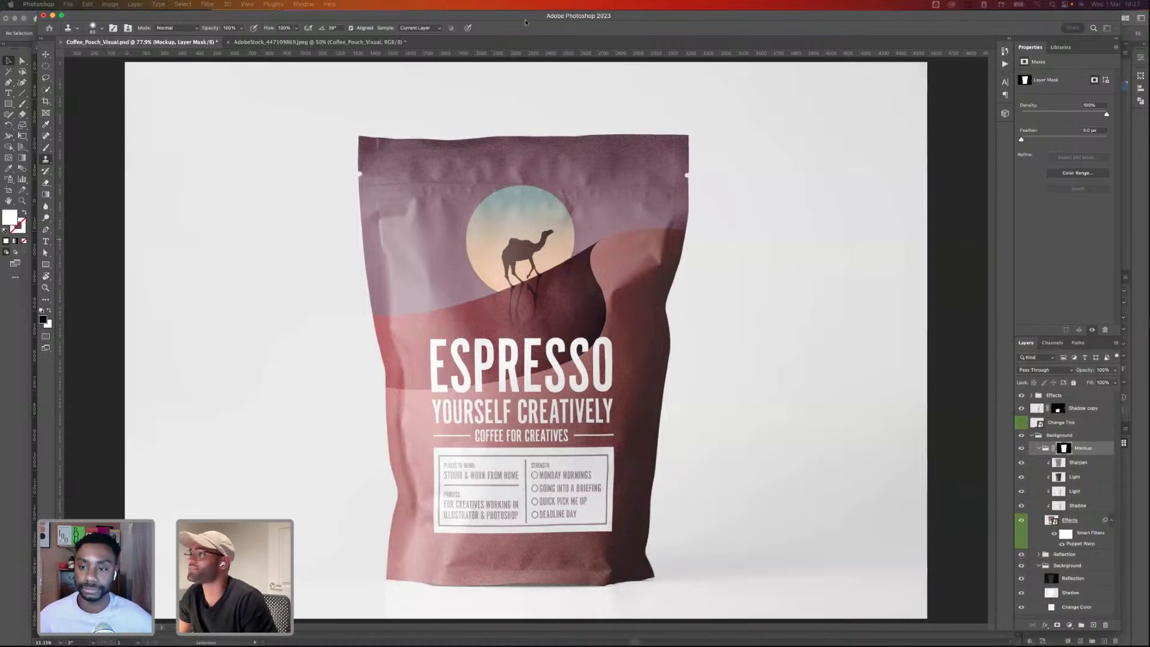
pyautogui.moveTo(864, 18)
pyautogui.mouseDown()
pyautogui.moveTo(875, 321)
pyautogui.moveTo(849, 174)
pyautogui.moveTo(865, 18)
pyautogui.mouseUp()
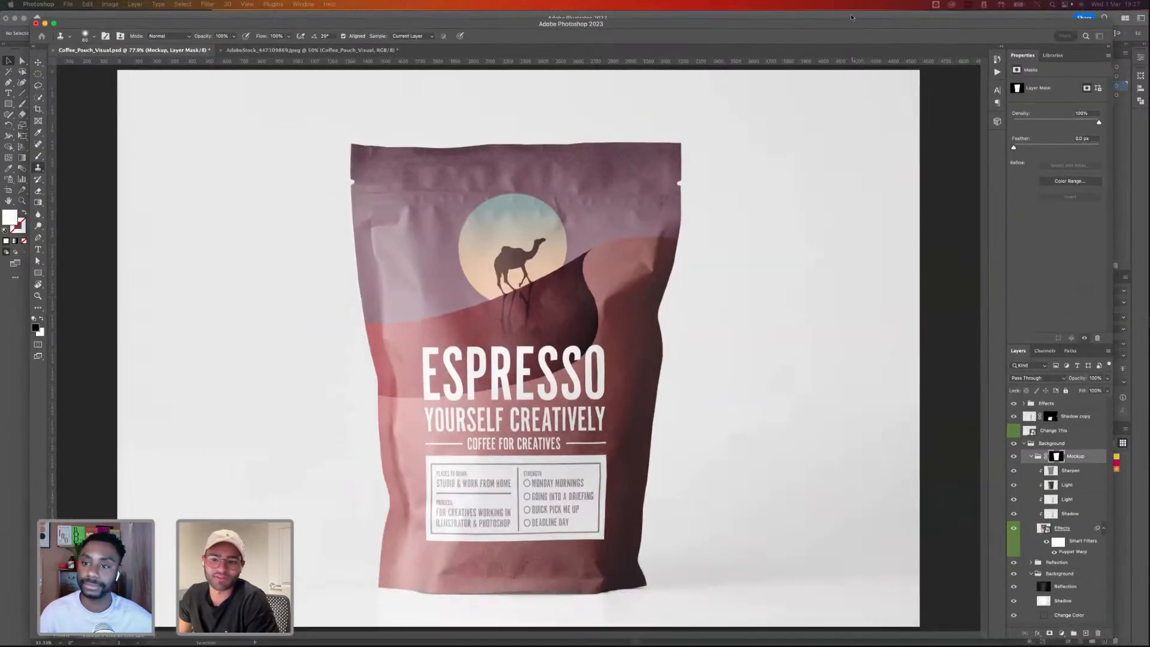
pyautogui.press('super+alt+j')
pyautogui.moveTo(682, 315); pyautogui.dragTo(613, 312)
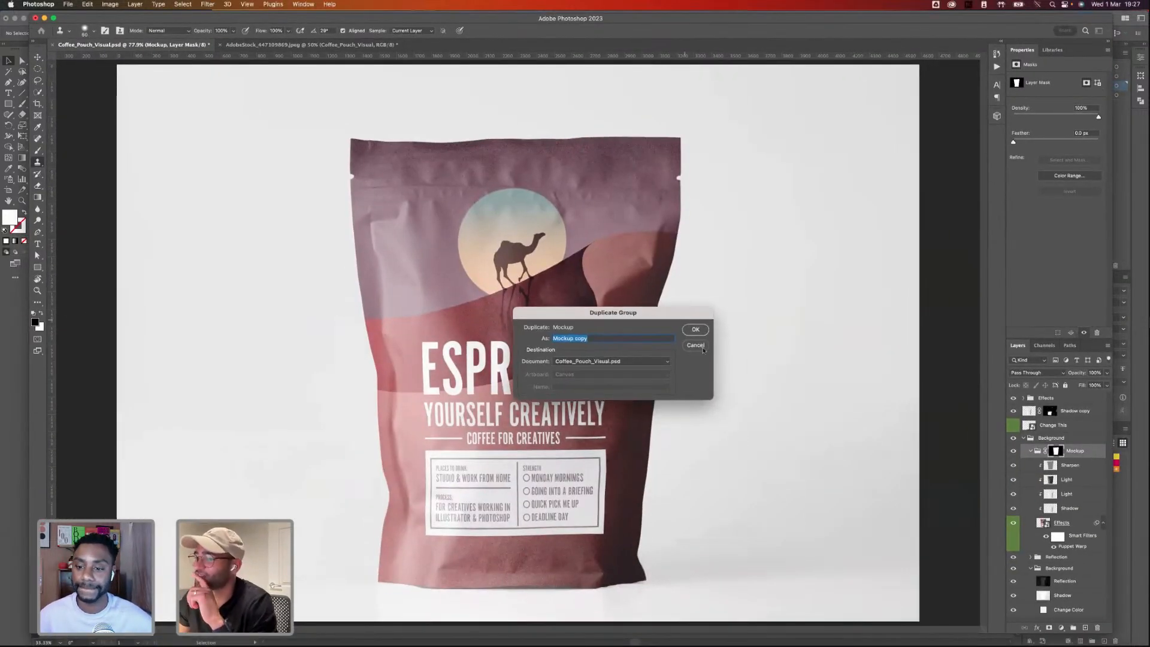
pyautogui.click(642, 361)
pyautogui.click(646, 372)
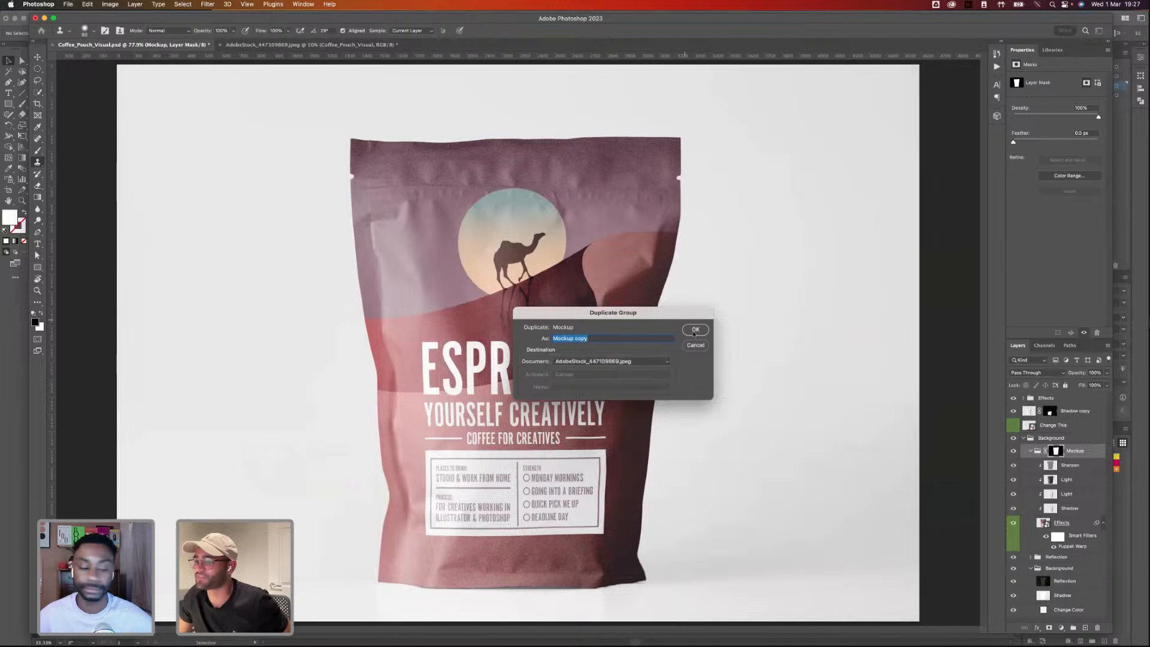
pyautogui.click(689, 331)
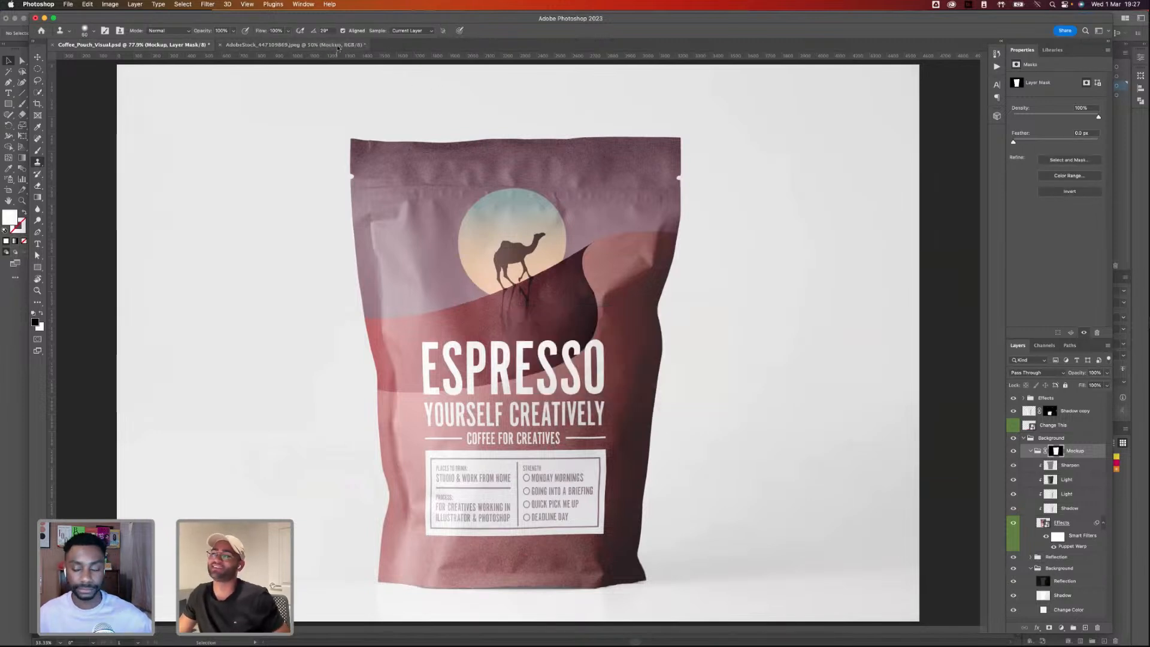
# - Transfer the Mockup group's mask to the Coffee_Pouch_Visual layer in the kitchen document and delete the Mockup group
pyautogui.click(338, 46)
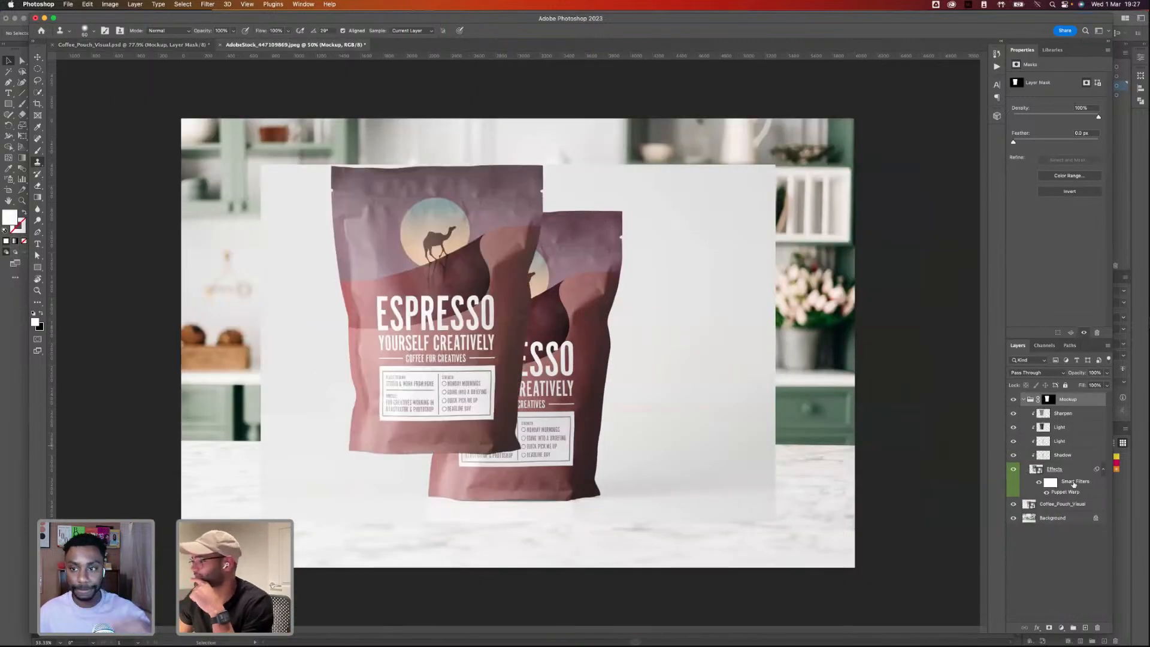
pyautogui.moveTo(1048, 399); pyautogui.dragTo(1050, 502)
pyautogui.moveTo(1043, 400); pyautogui.dragTo(1097, 627)
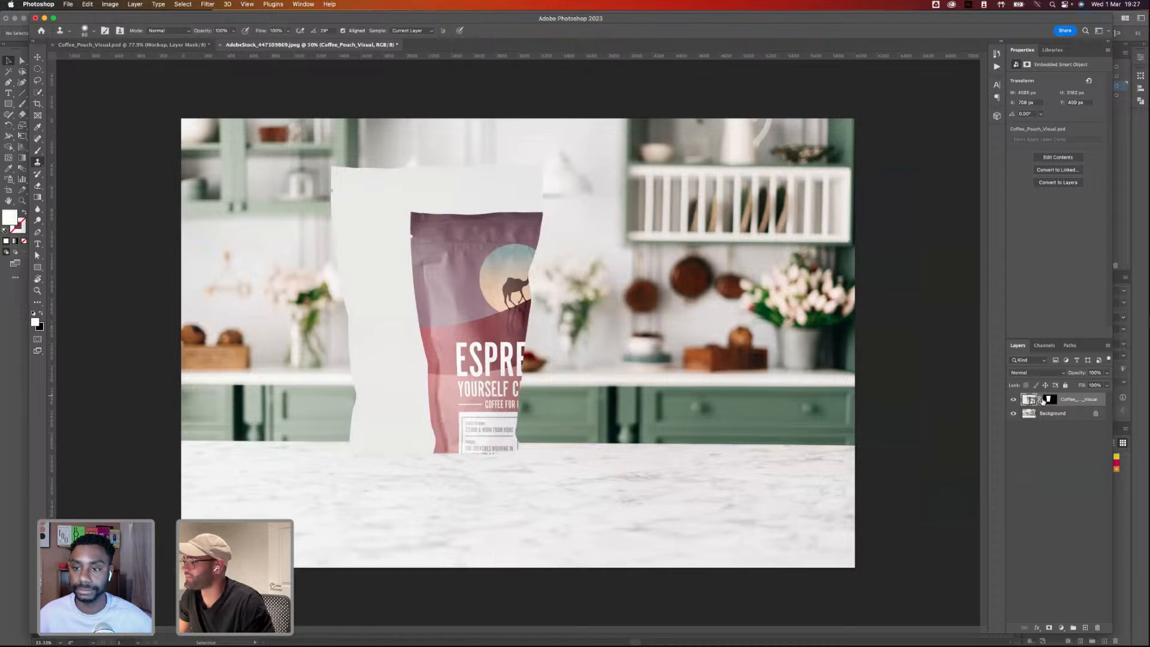
# - Unlink the layer mask, align it over the placed pouch and scale it down slightly to fit the pouch's edges
pyautogui.click(1046, 399)
pyautogui.press('v')
pyautogui.moveTo(359, 167); pyautogui.dragTo(501, 248)
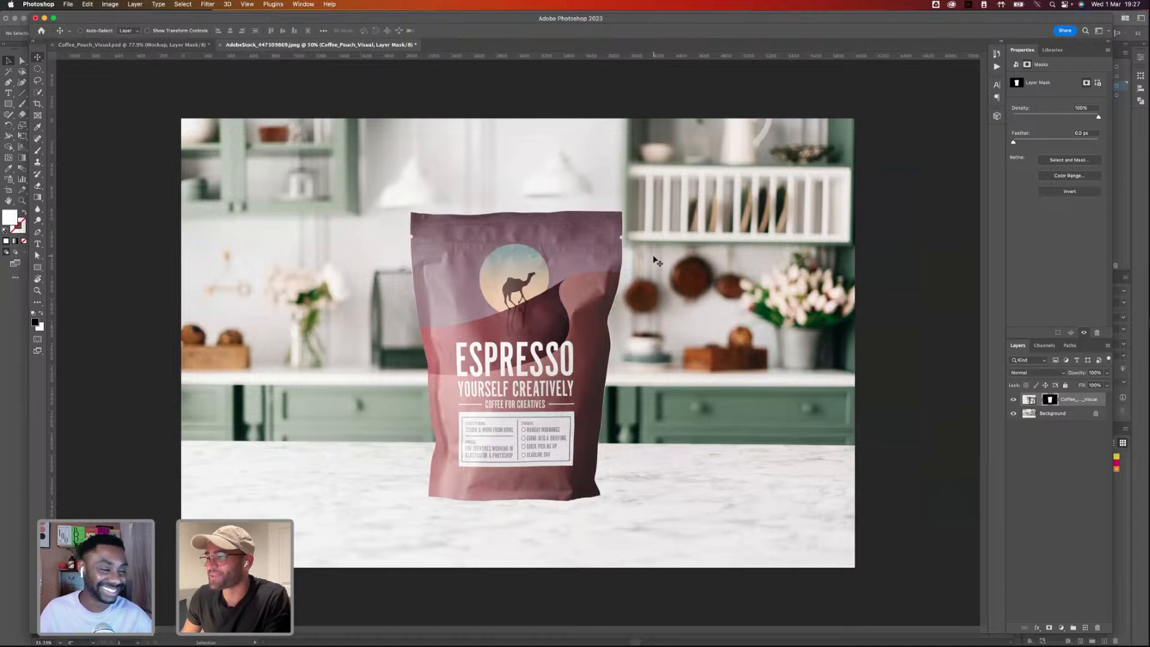
pyautogui.press('super+t')
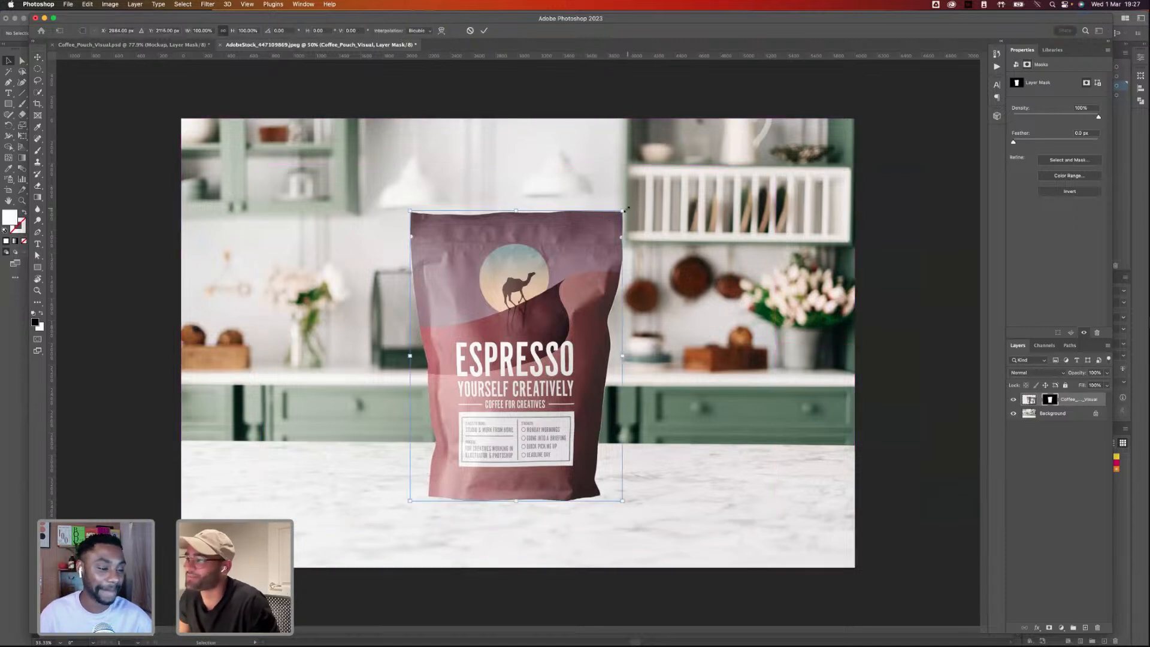
pyautogui.moveTo(624, 212); pyautogui.dragTo(622, 212)
pyautogui.press('Return')
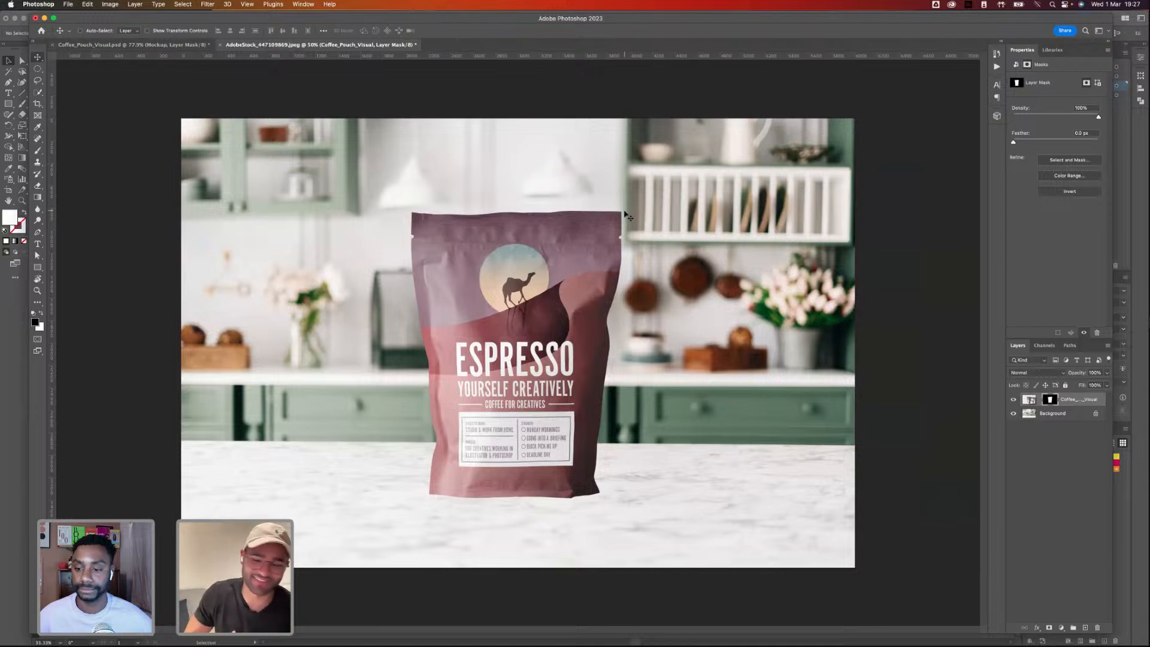
# - Shift the pouch together with its relinked mask about 200 px to the right, and duplicate the layer
pyautogui.click(1038, 401)
pyautogui.moveTo(536, 275); pyautogui.dragTo(601, 302)
pyautogui.press('super+z')
pyautogui.moveTo(571, 374); pyautogui.dragTo(594, 374)
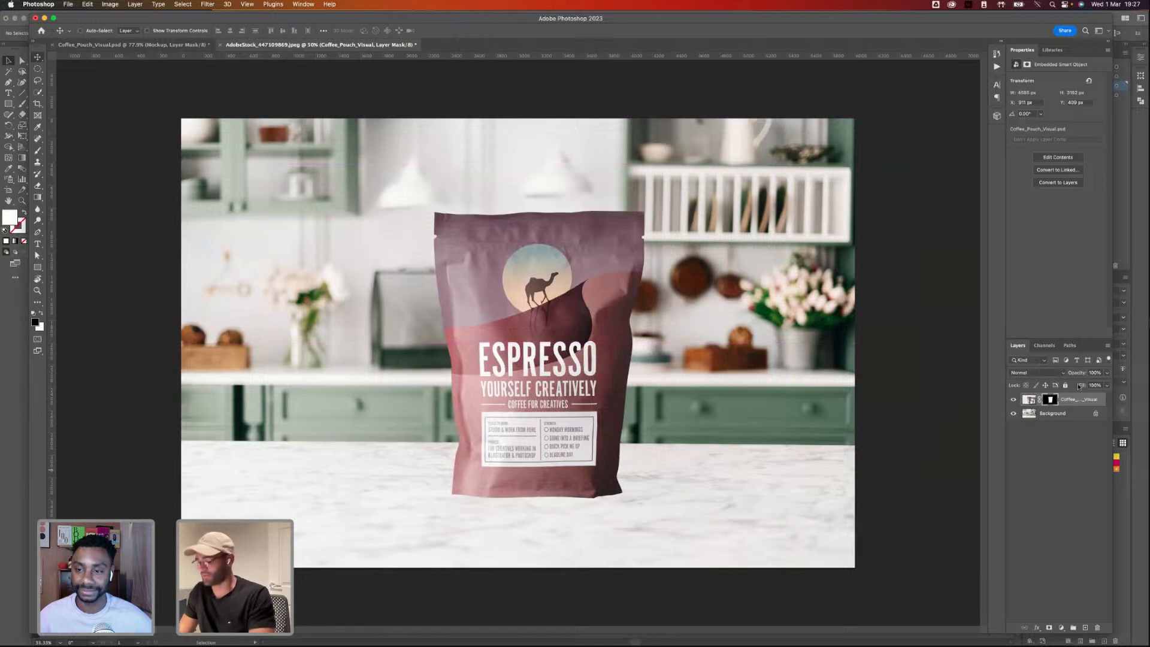
pyautogui.press('super+j')
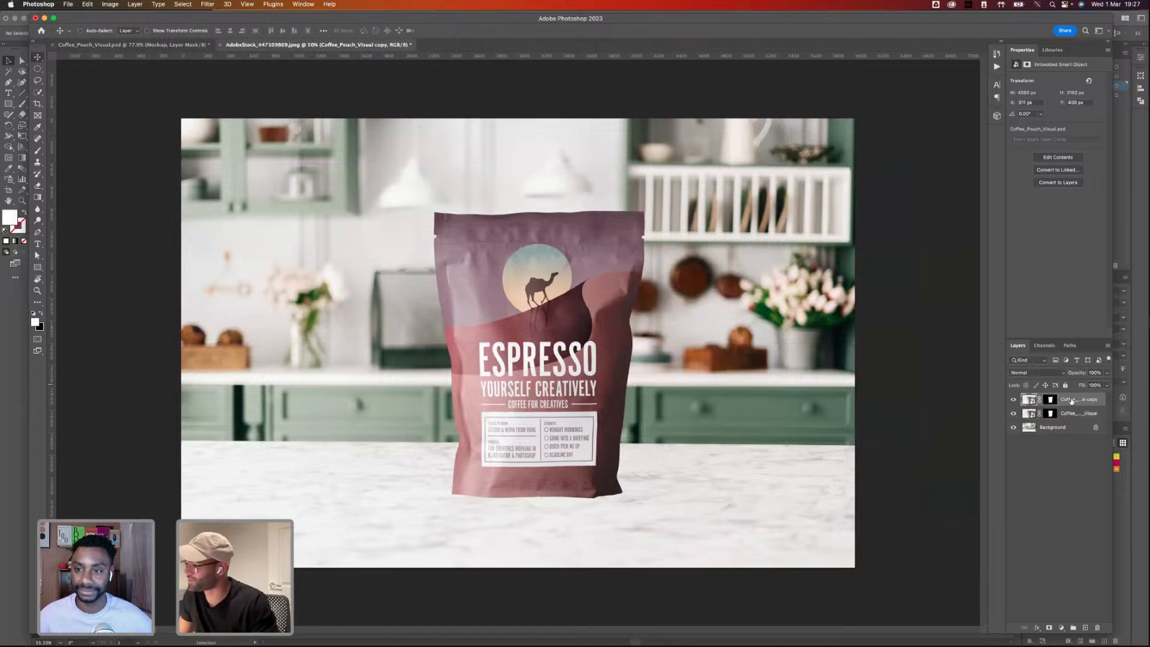
# - Try merging the visible layers and flattening the image, and undo both operations
pyautogui.rightClick(1070, 403)
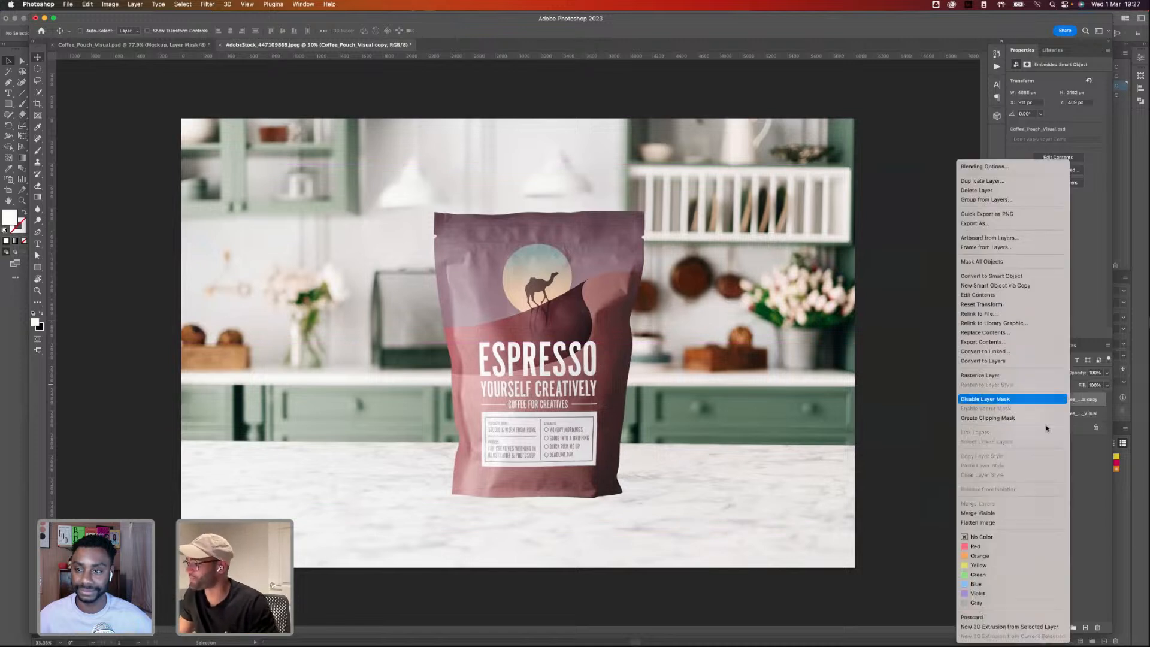
pyautogui.click(993, 513)
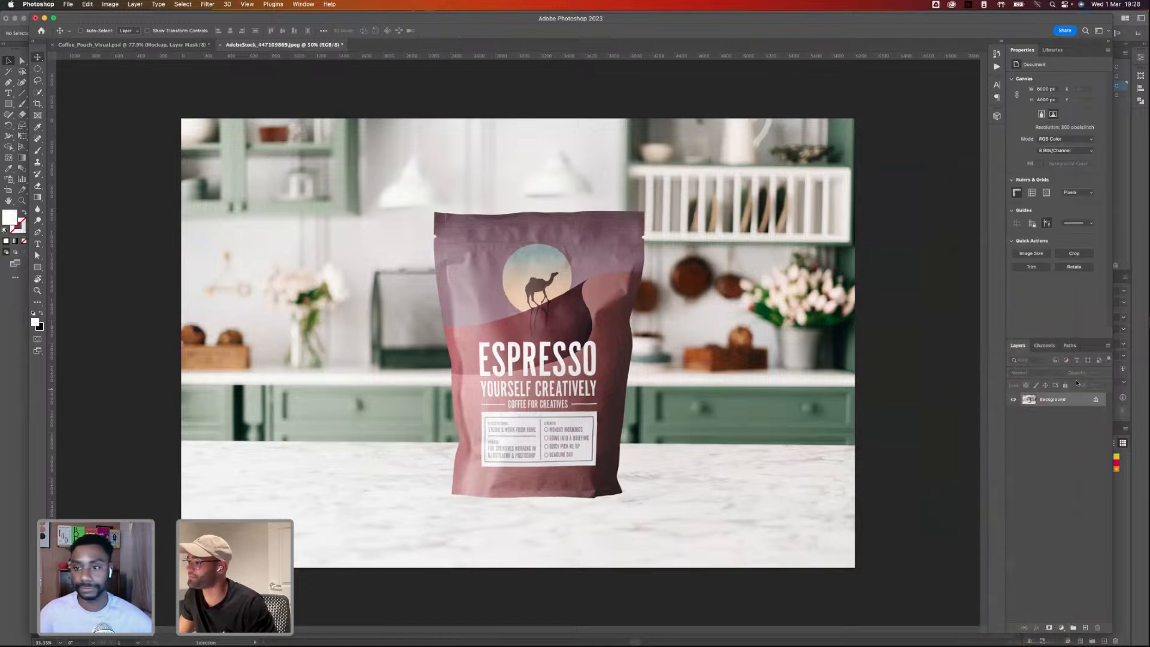
pyautogui.press('super+z')
pyautogui.rightClick(1078, 399)
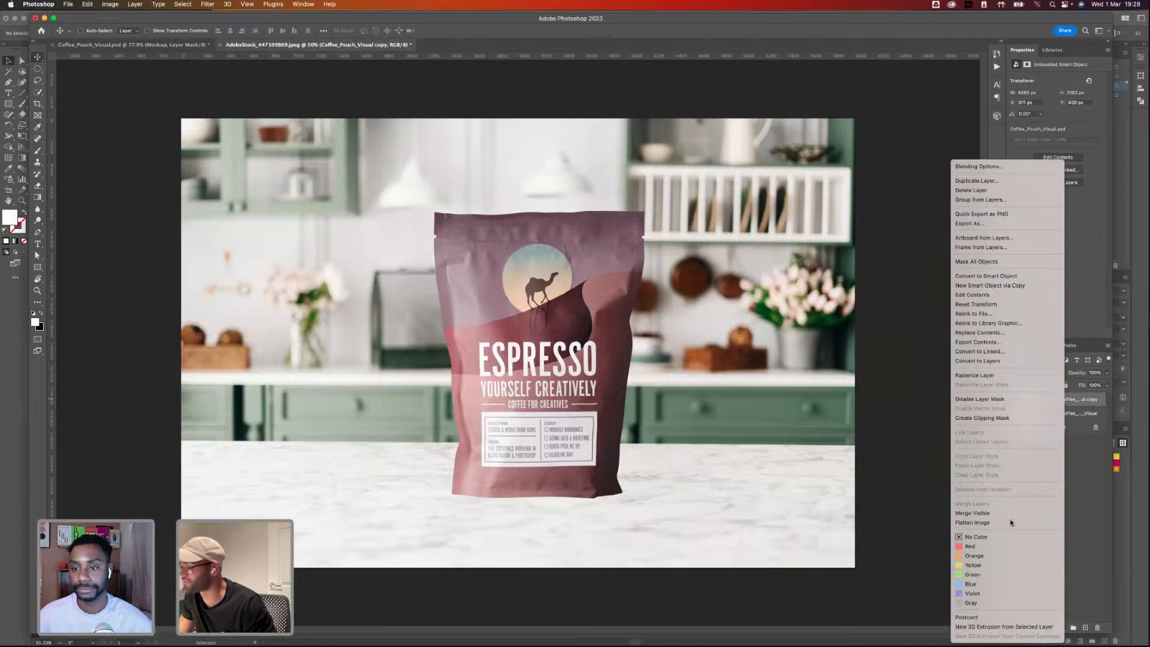
pyautogui.click(1011, 523)
pyautogui.press('super+z')
# - Rasterize the duplicated pouch layer and apply its layer mask
pyautogui.rightClick(1059, 399)
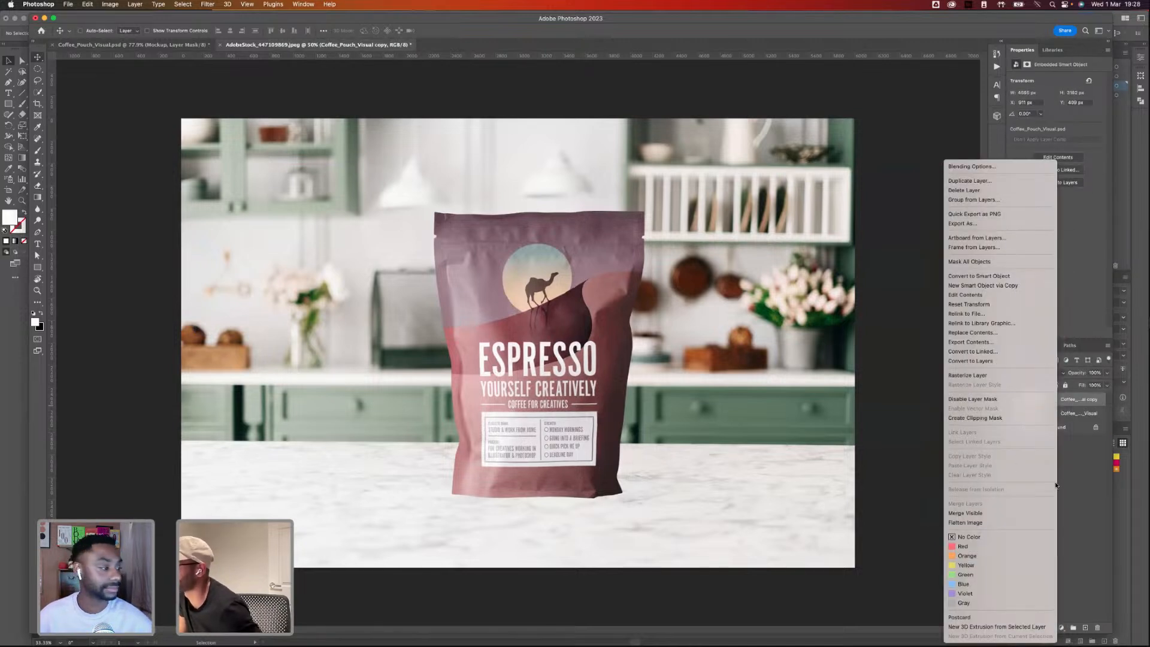
pyautogui.click(1007, 378)
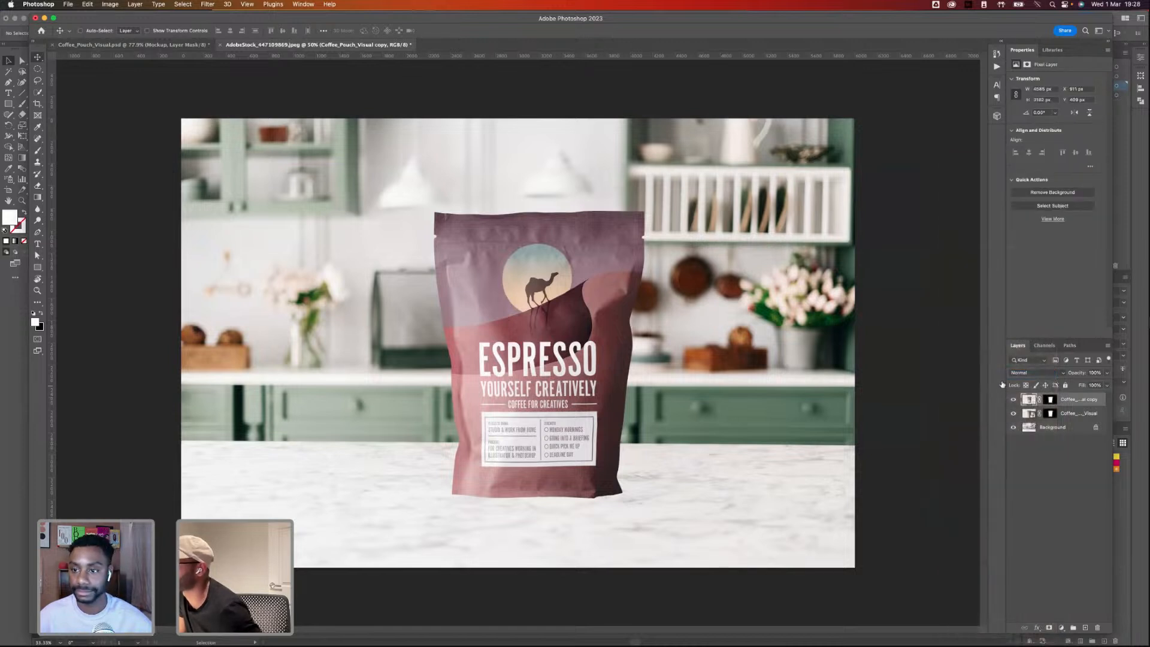
pyautogui.rightClick(1050, 399)
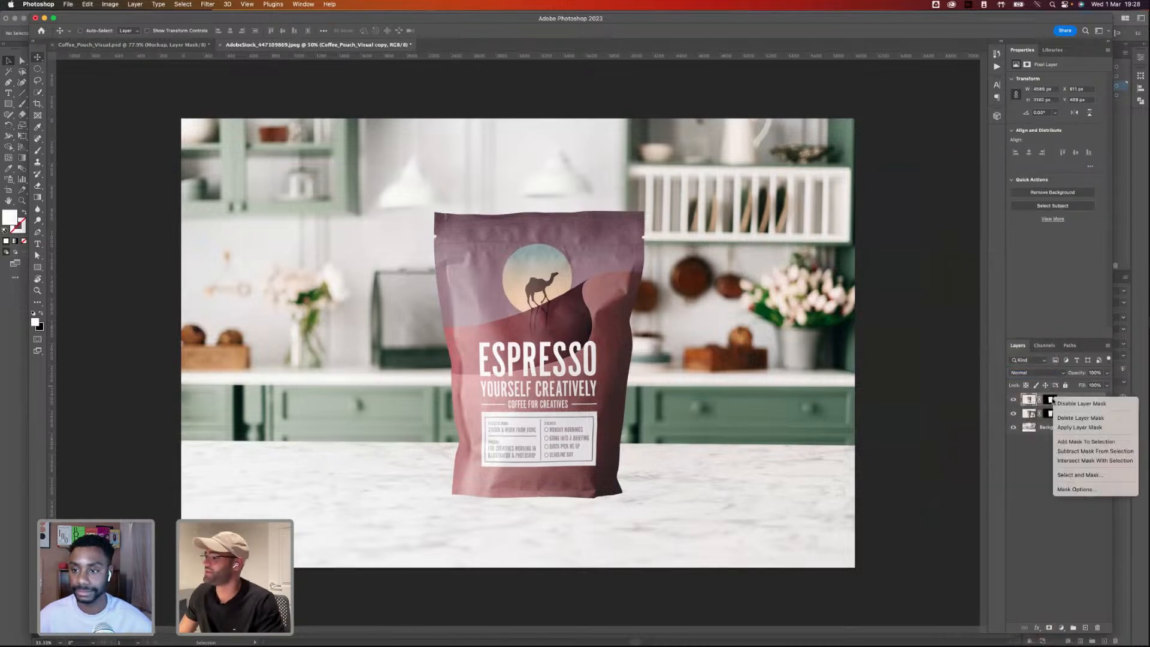
pyautogui.click(1070, 428)
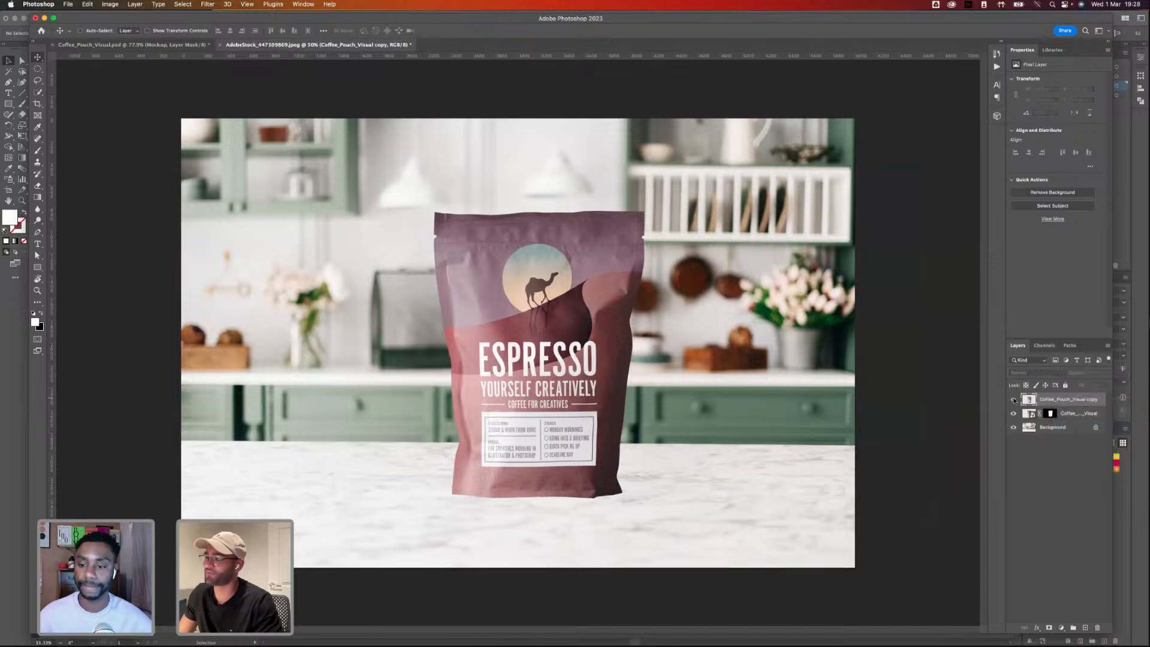
# - Flip the pouch copy vertically and position it directly beneath the original pouch as a reflection
pyautogui.moveTo(523, 292); pyautogui.dragTo(399, 263)
pyautogui.press('super+z')
pyautogui.press('super+t')
pyautogui.rightClick(547, 285)
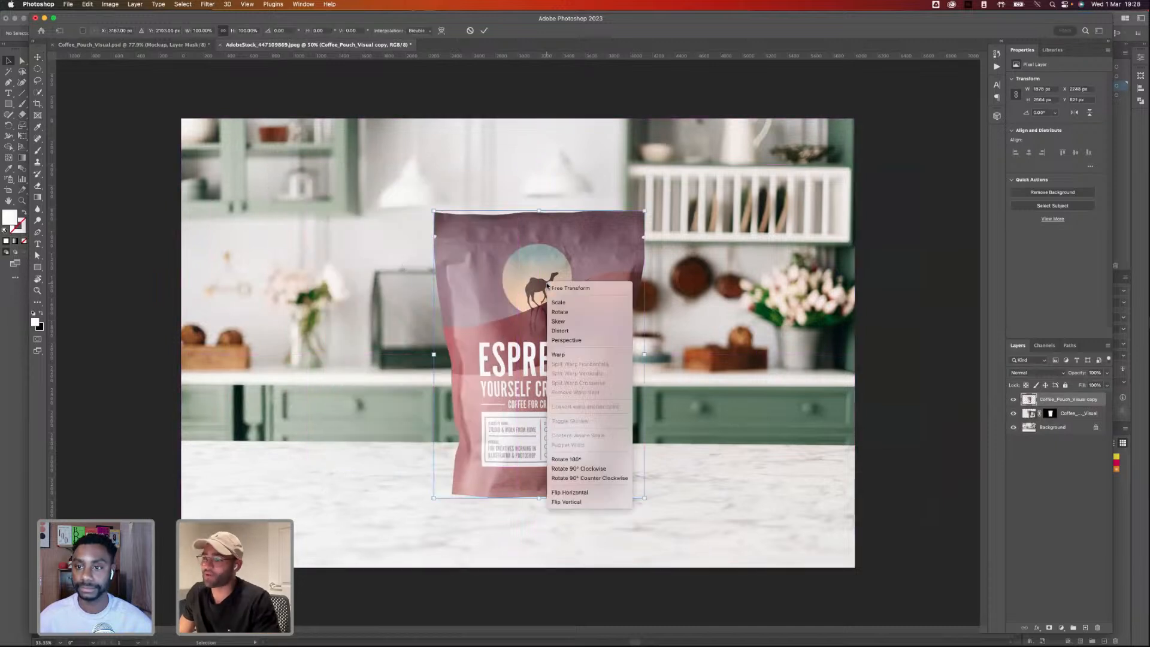
pyautogui.click(584, 502)
pyautogui.moveTo(569, 280); pyautogui.dragTo(566, 563)
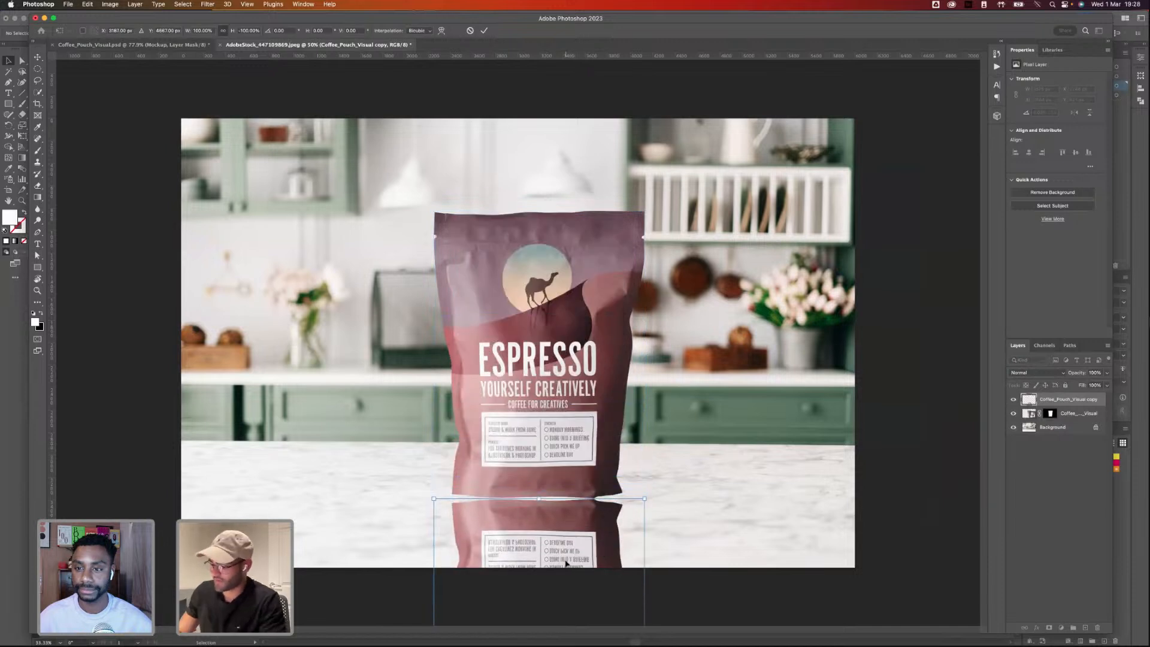
pyautogui.press('Return')
# - Warp the reflection by raising its two upper corners so its edge meets the pouch's base
pyautogui.press('super+t')
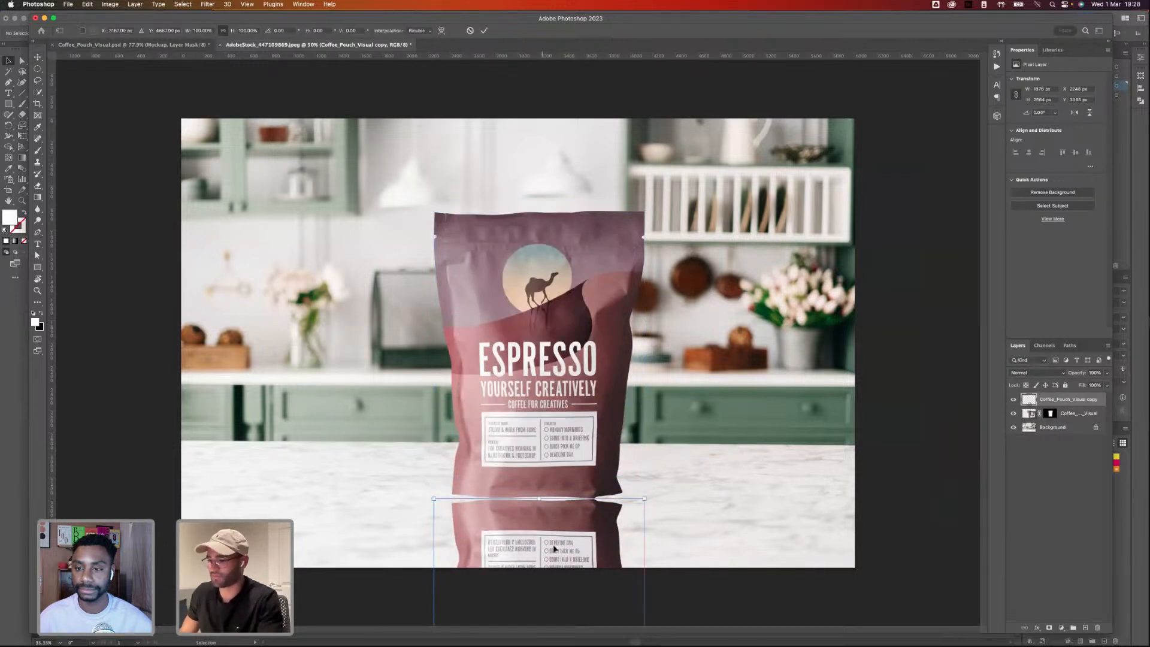
pyautogui.rightClick(554, 557)
pyautogui.click(565, 490)
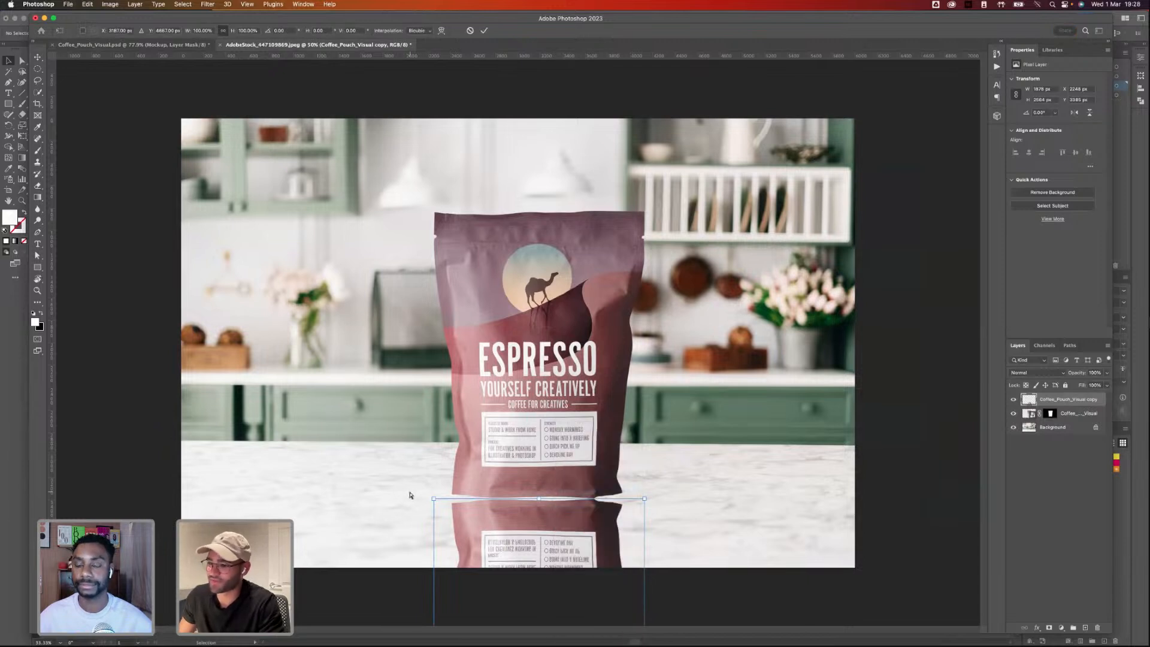
pyautogui.moveTo(434, 498); pyautogui.dragTo(434, 485)
pyautogui.moveTo(645, 499); pyautogui.dragTo(637, 484)
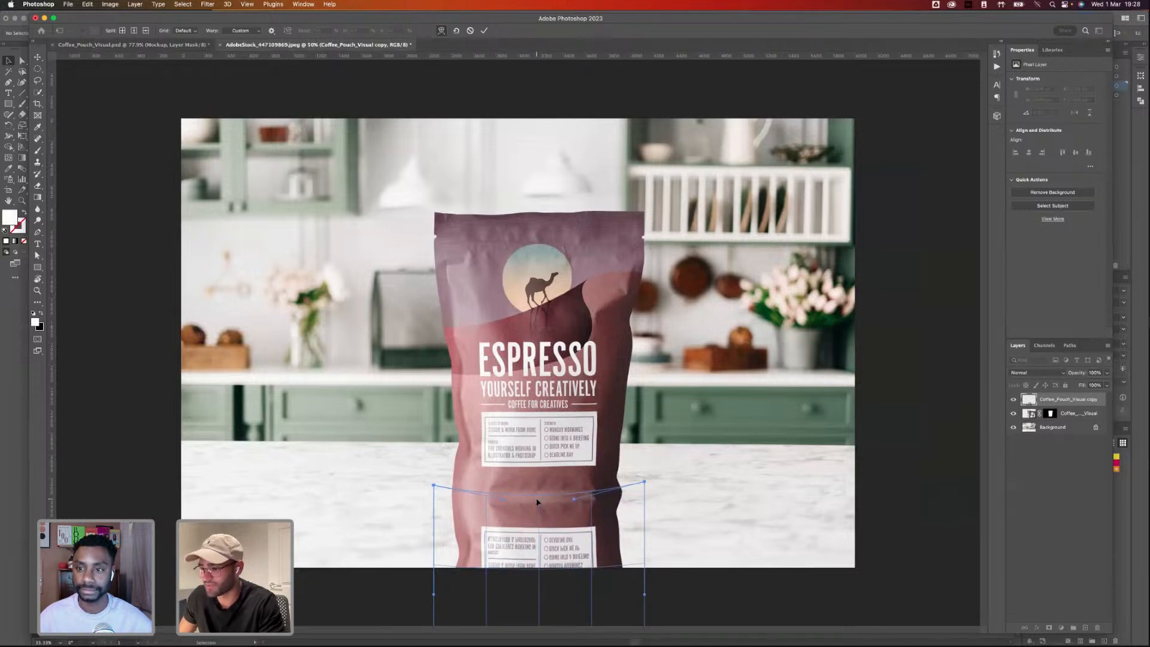
pyautogui.press('Return')
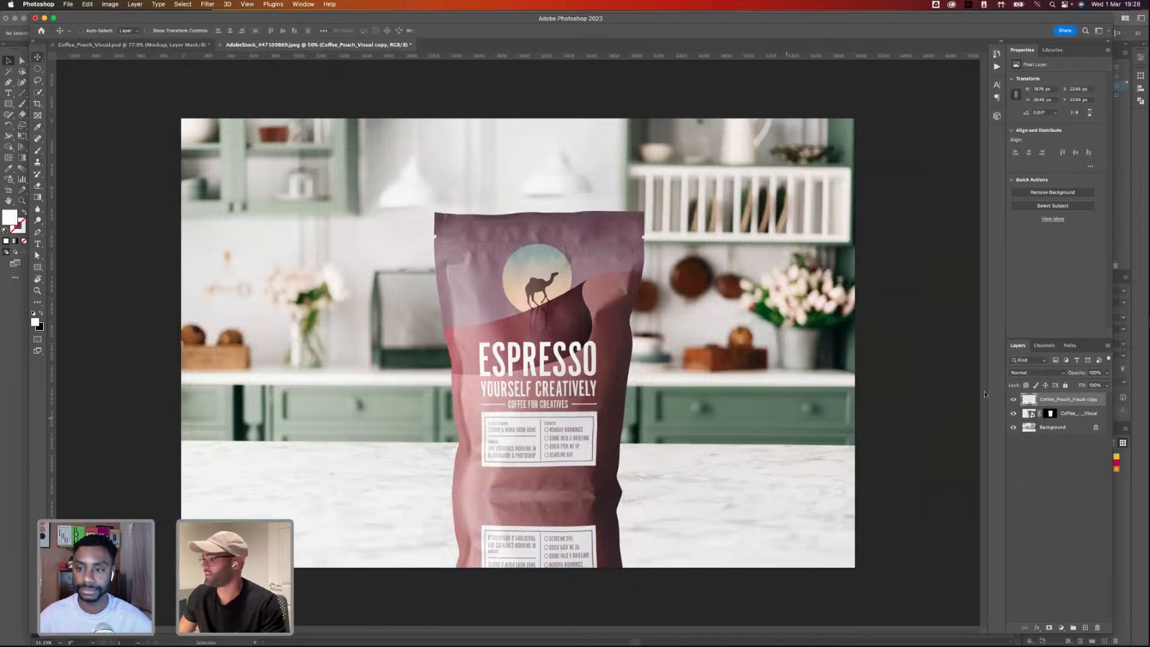
# - Add a layer mask to the reflection and fade out its lower part with a large soft black brush
pyautogui.click(1050, 628)
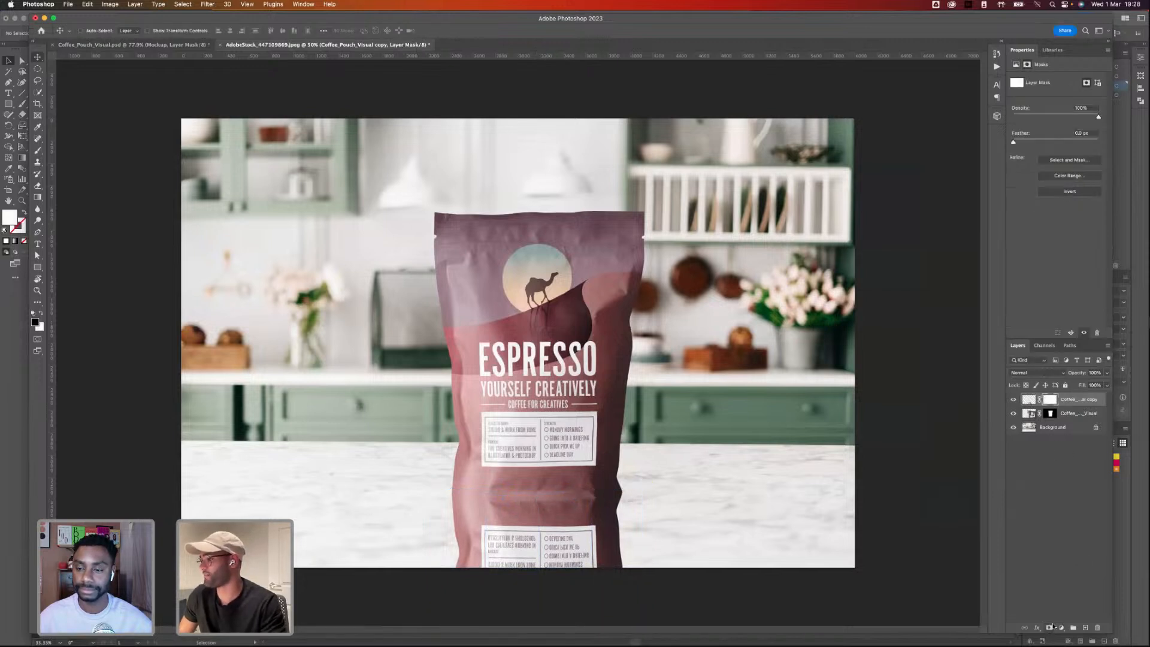
pyautogui.click(37, 149)
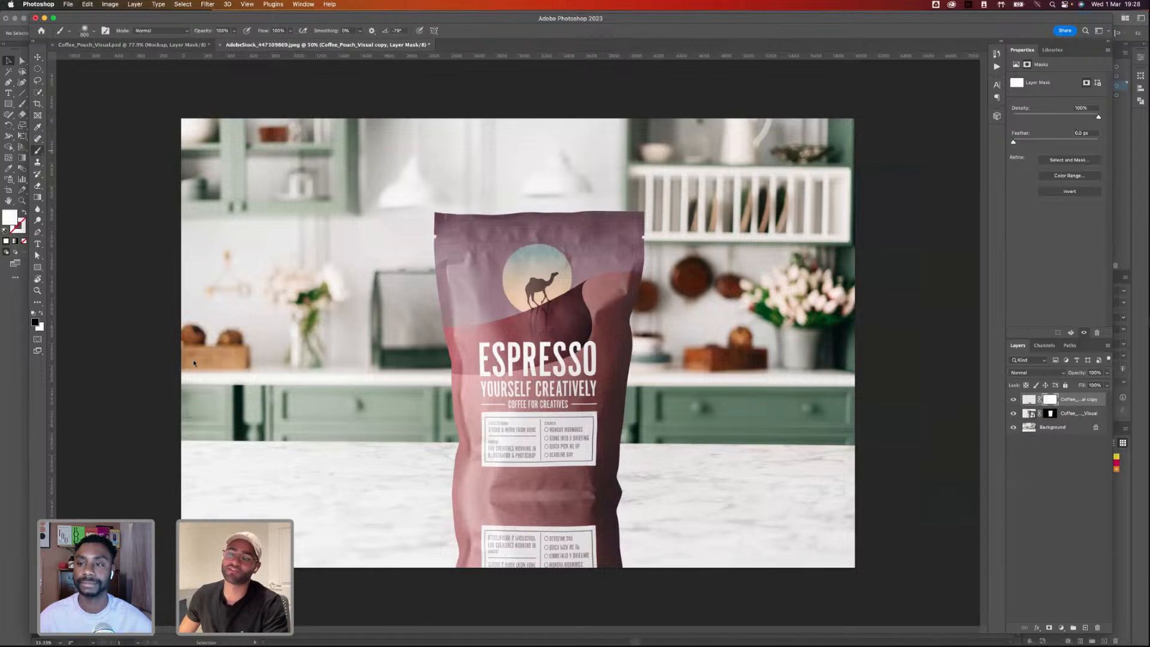
pyautogui.press(']')
pyautogui.press(']')
pyautogui.press(']')
pyautogui.press(']')
pyautogui.press(']')
pyautogui.press(']')
pyautogui.press(']')
pyautogui.moveTo(372, 592)
pyautogui.mouseDown()
pyautogui.moveTo(680, 590)
pyautogui.moveTo(462, 590)
pyautogui.moveTo(680, 590)
pyautogui.moveTo(678, 623)
pyautogui.mouseUp()
# - Place the reflection layer beneath the original pouch layer and reduce the reflection's opacity
pyautogui.moveTo(1077, 400); pyautogui.dragTo(1077, 423)
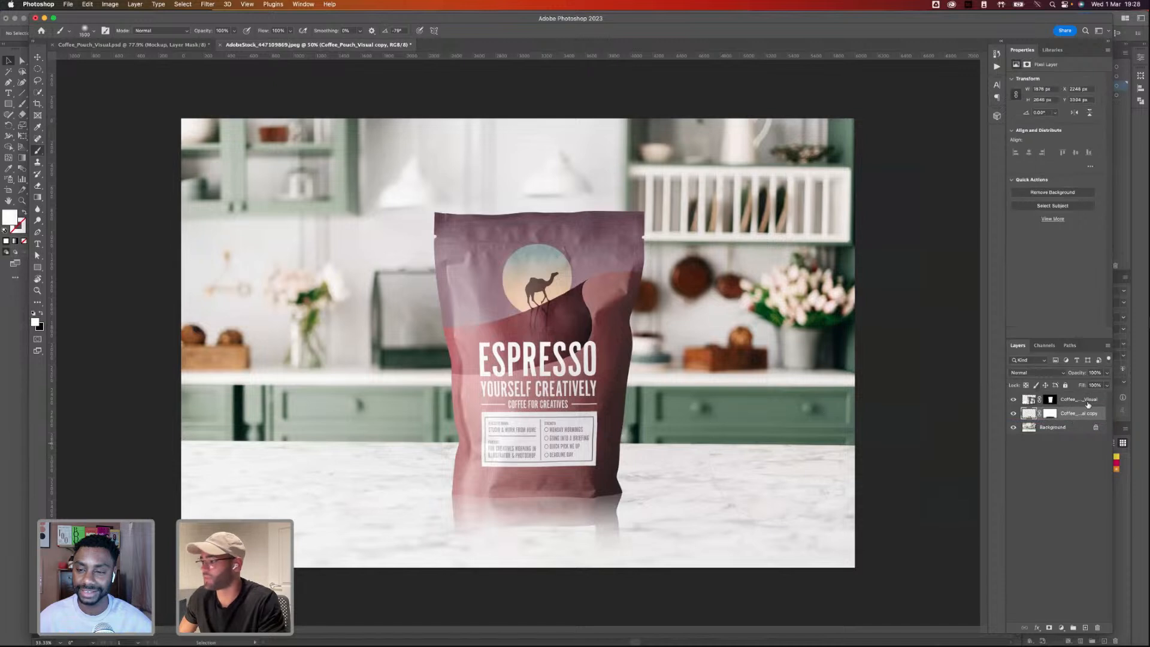
pyautogui.click(1108, 372)
pyautogui.moveTo(1108, 384); pyautogui.dragTo(1092, 386)
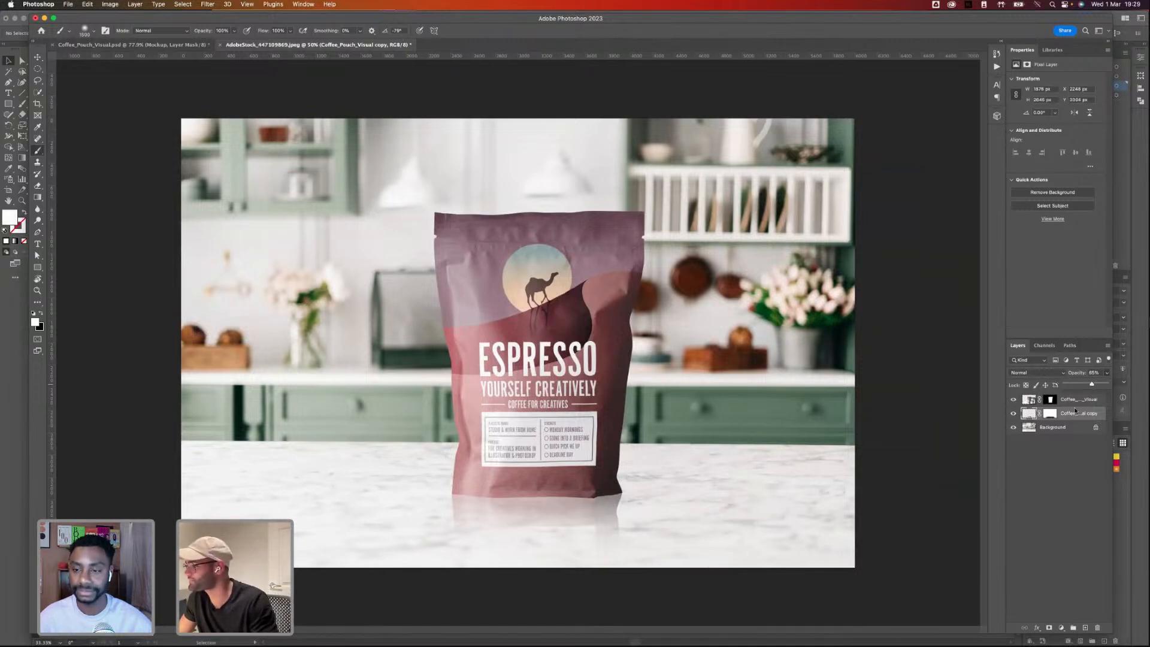
# - Lower the reflection's opacity, and shift the pouch and its reflection together towards the left side of the kitchen counter
pyautogui.moveTo(1095, 381); pyautogui.dragTo(1089, 385)
pyautogui.press('v')
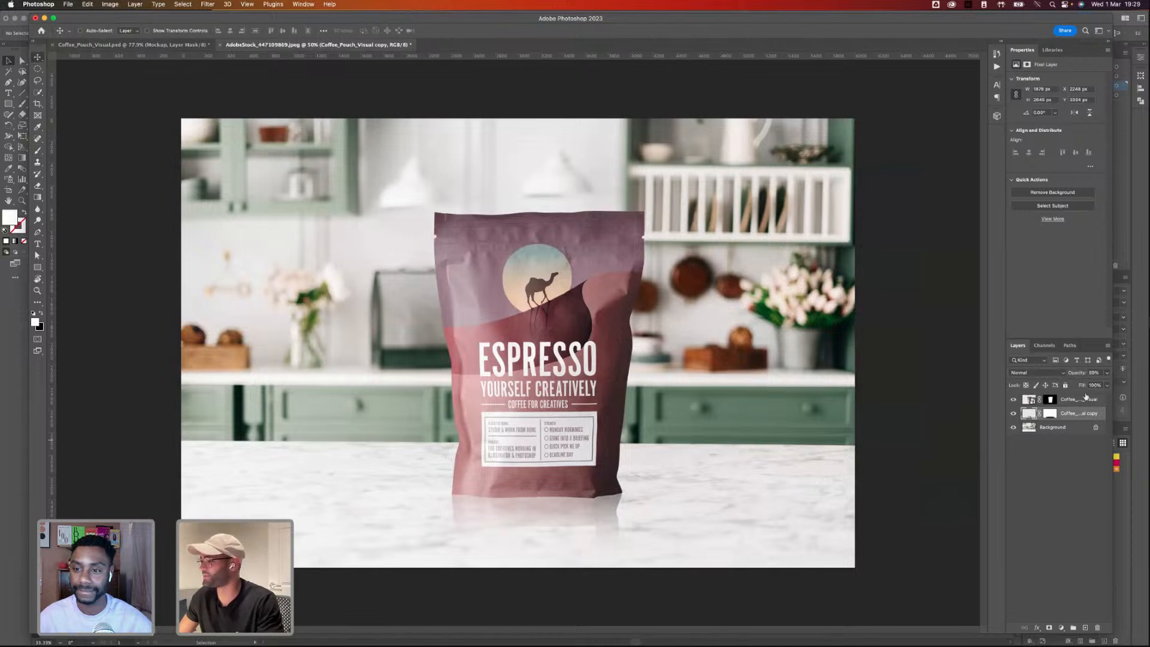
pyautogui.keyDown('shift'); pyautogui.click(1086, 396); pyautogui.keyUp('shift')
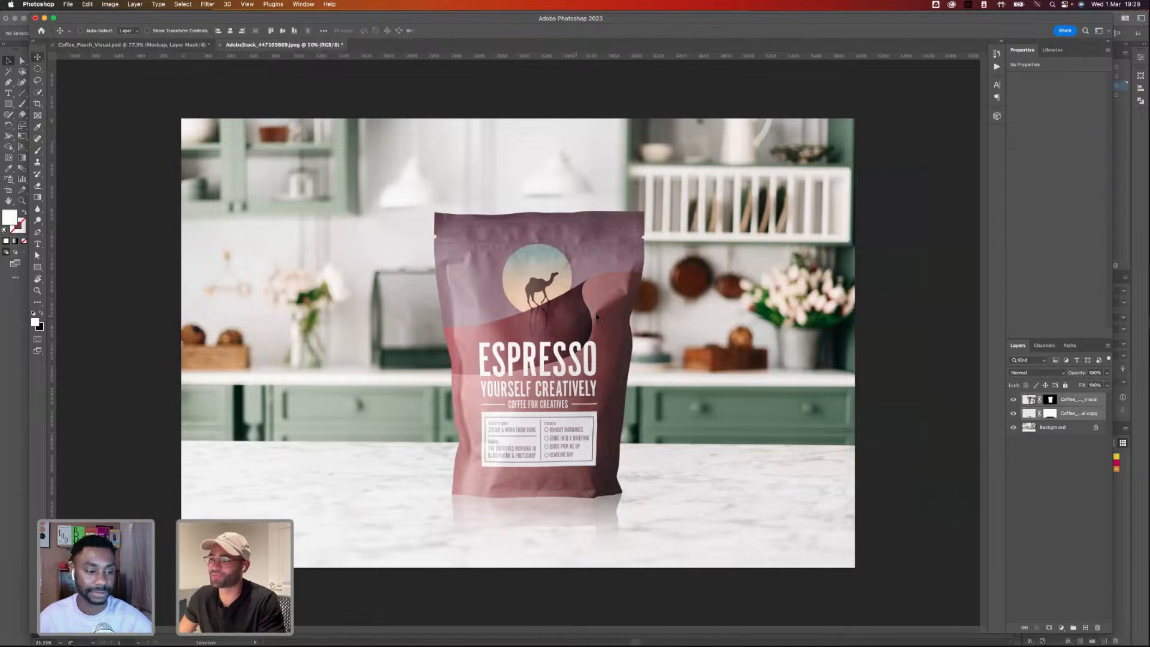
pyautogui.moveTo(580, 314); pyautogui.dragTo(540, 314)
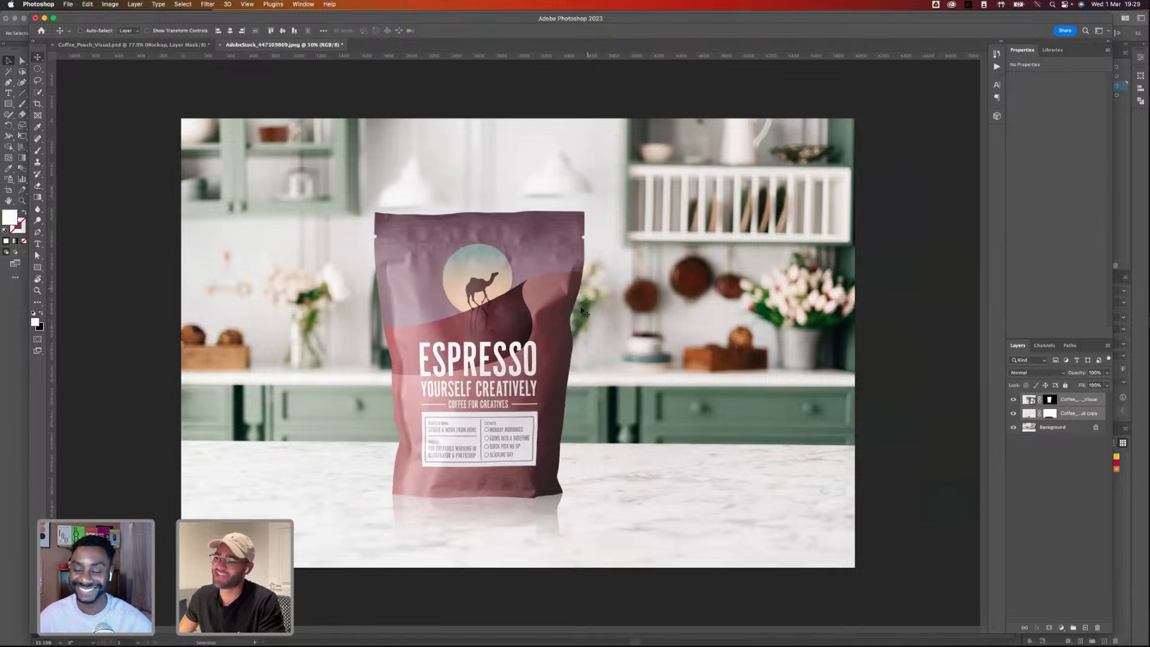
pyautogui.moveTo(521, 367); pyautogui.dragTo(517, 364)
pyautogui.moveTo(534, 362); pyautogui.dragTo(533, 363)
# - Set the opacity of the reflection layer alone to 59%
pyautogui.click(1078, 413)
pyautogui.press('5')
pyautogui.press('9')
pyautogui.press('b')
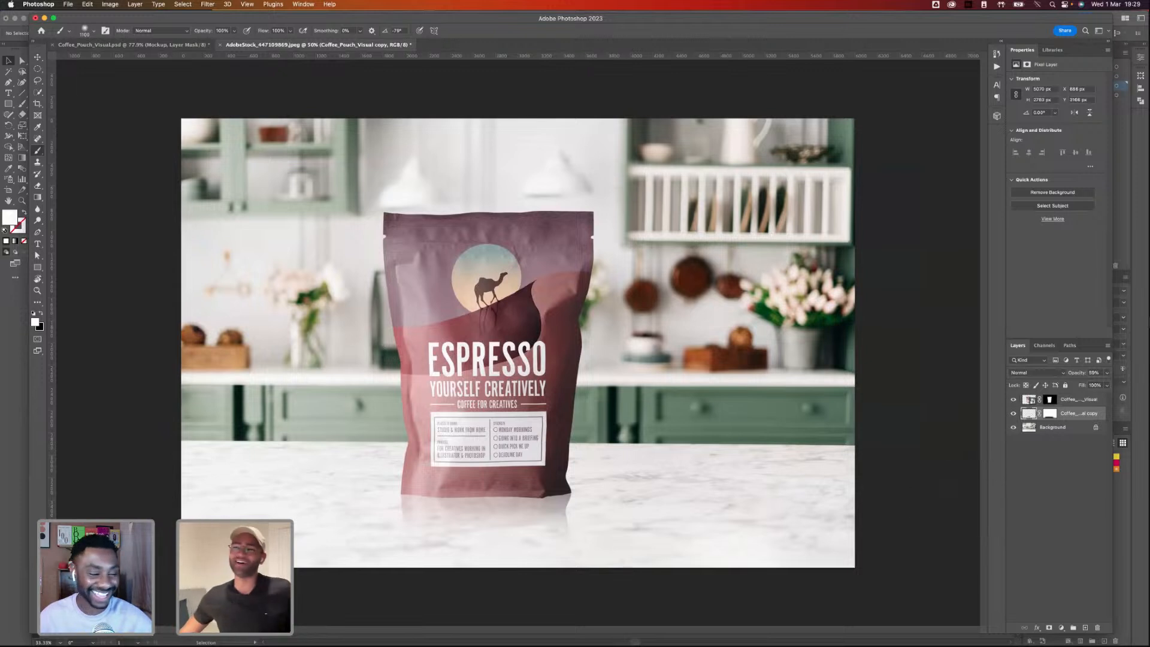
pyautogui.click(38, 58)
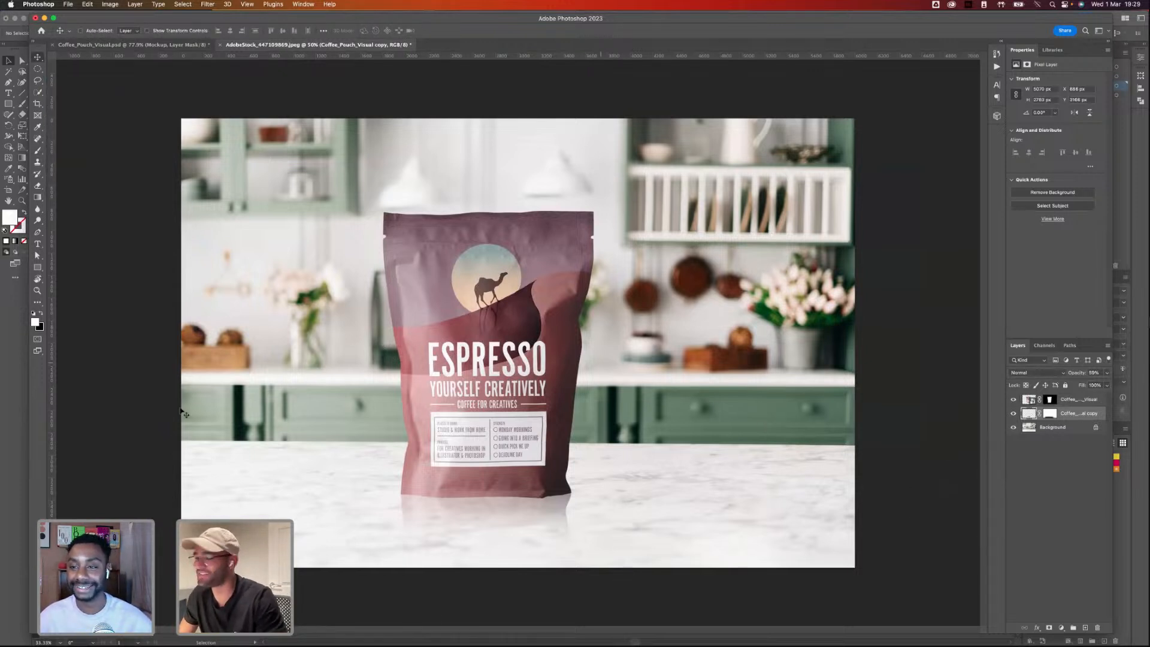
# - Paint a broad soft black shadow from the pouch's base to the photo's right edge on a new layer beneath the reflection
pyautogui.keyDown('super'); pyautogui.click(1085, 627); pyautogui.keyUp('super')
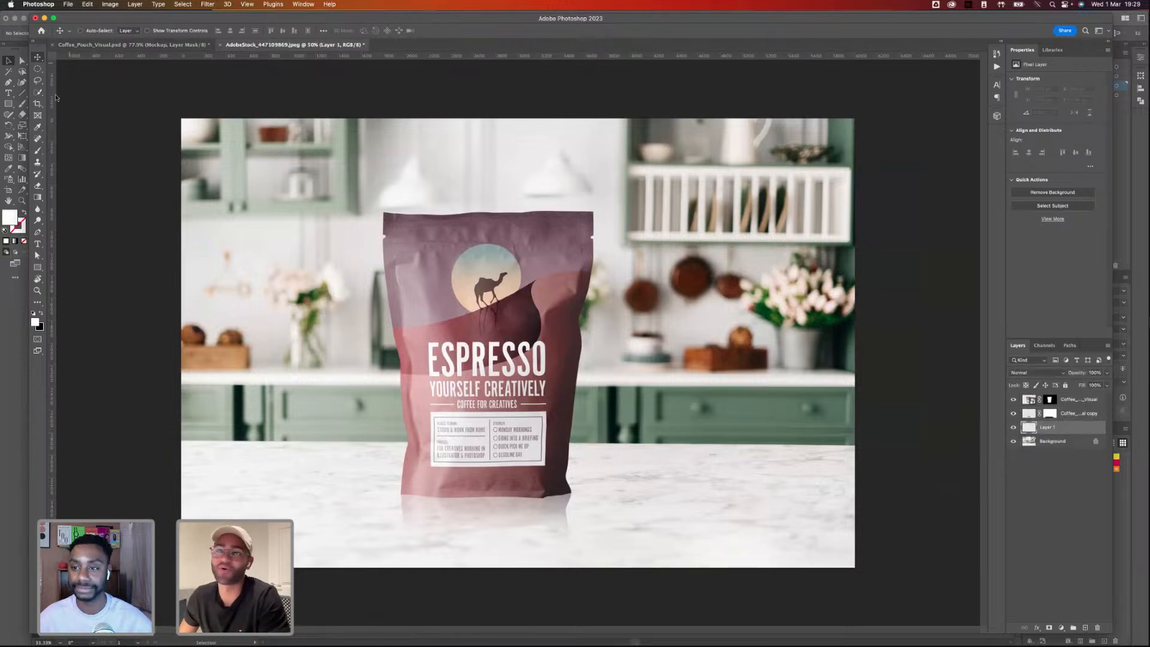
pyautogui.click(37, 150)
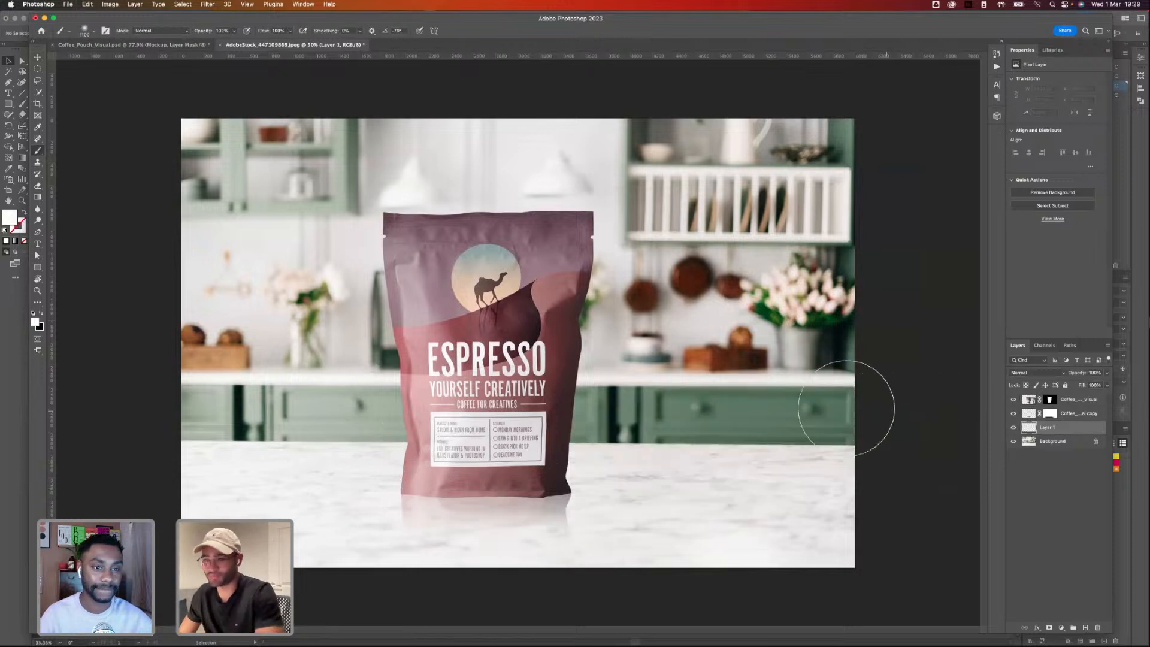
pyautogui.press('x')
pyautogui.moveTo(441, 501); pyautogui.dragTo(874, 438)
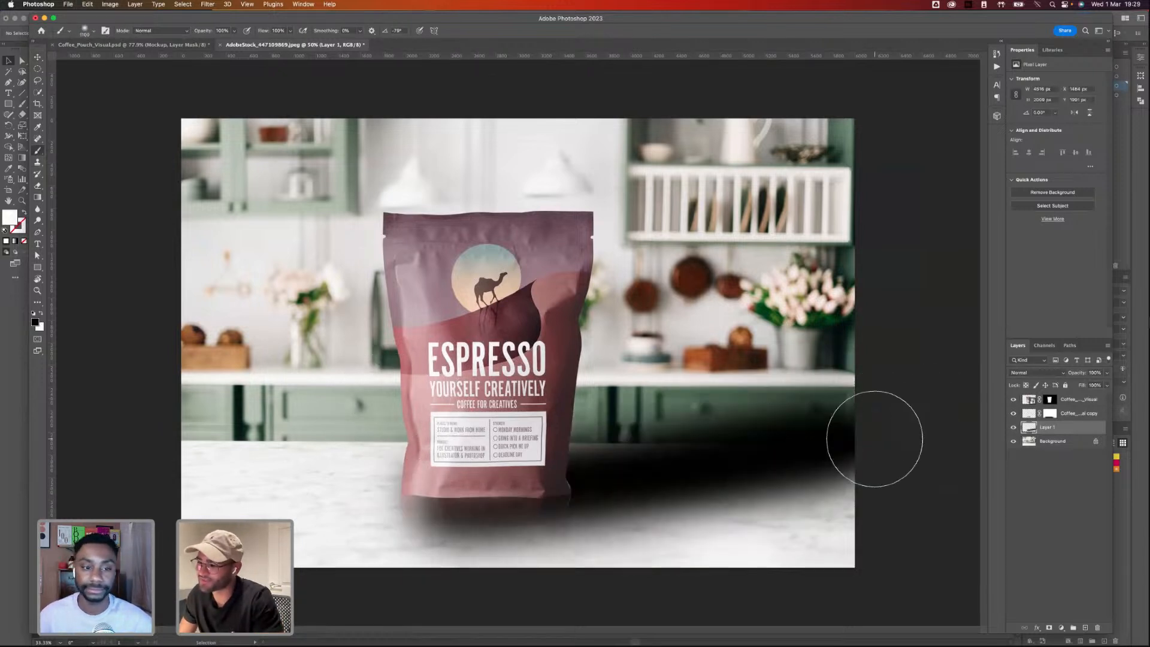
pyautogui.click(37, 57)
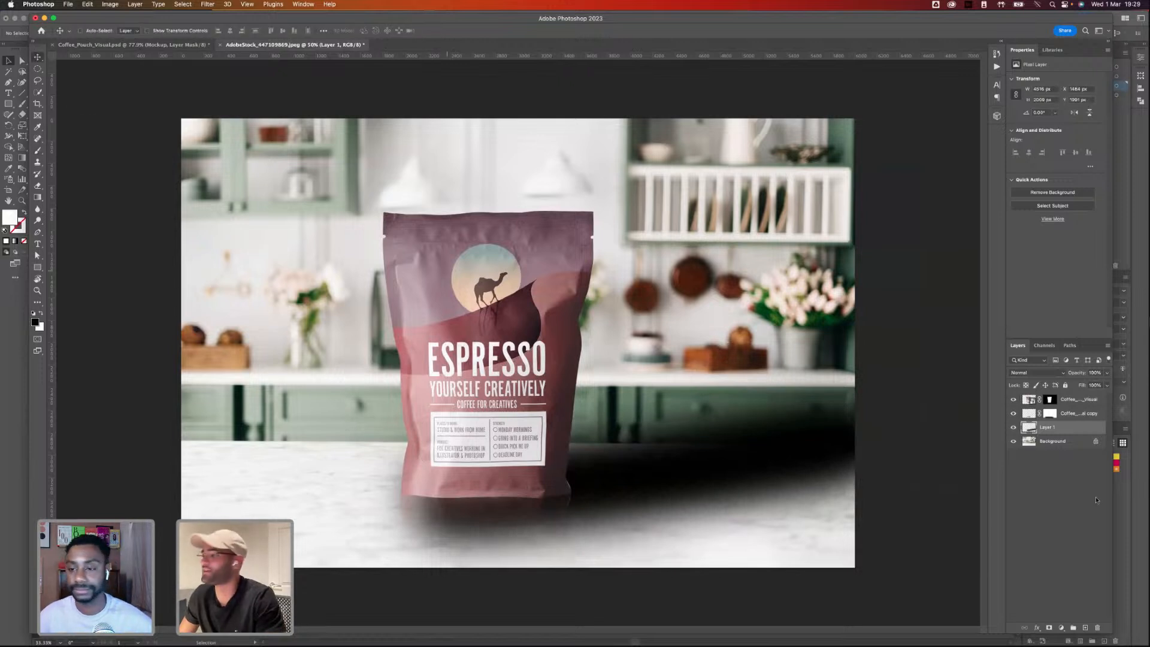
# - Add a layer mask to the shadow layer and lower the layer's opacity to 34%
pyautogui.click(1049, 627)
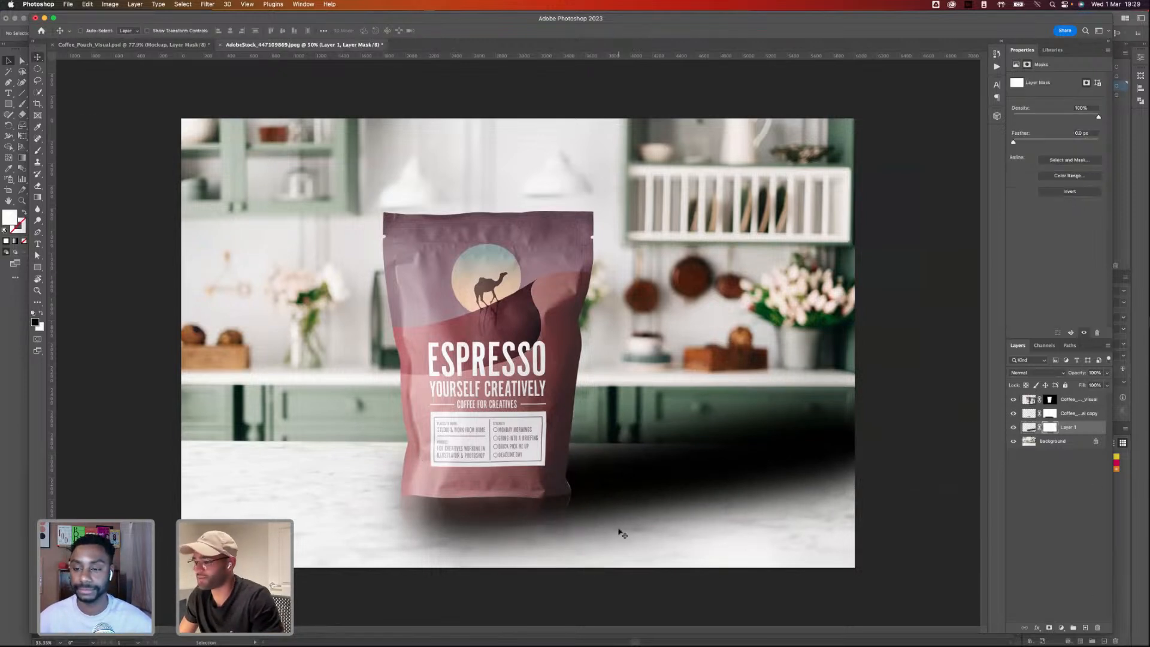
pyautogui.press('b')
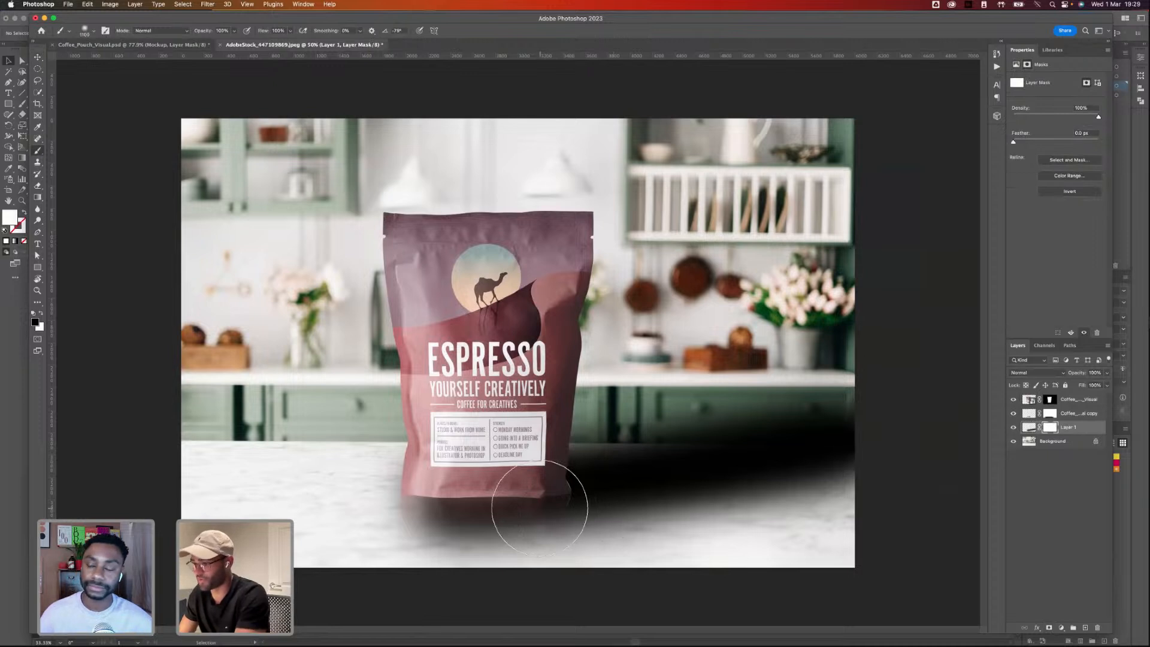
pyautogui.click(1106, 372)
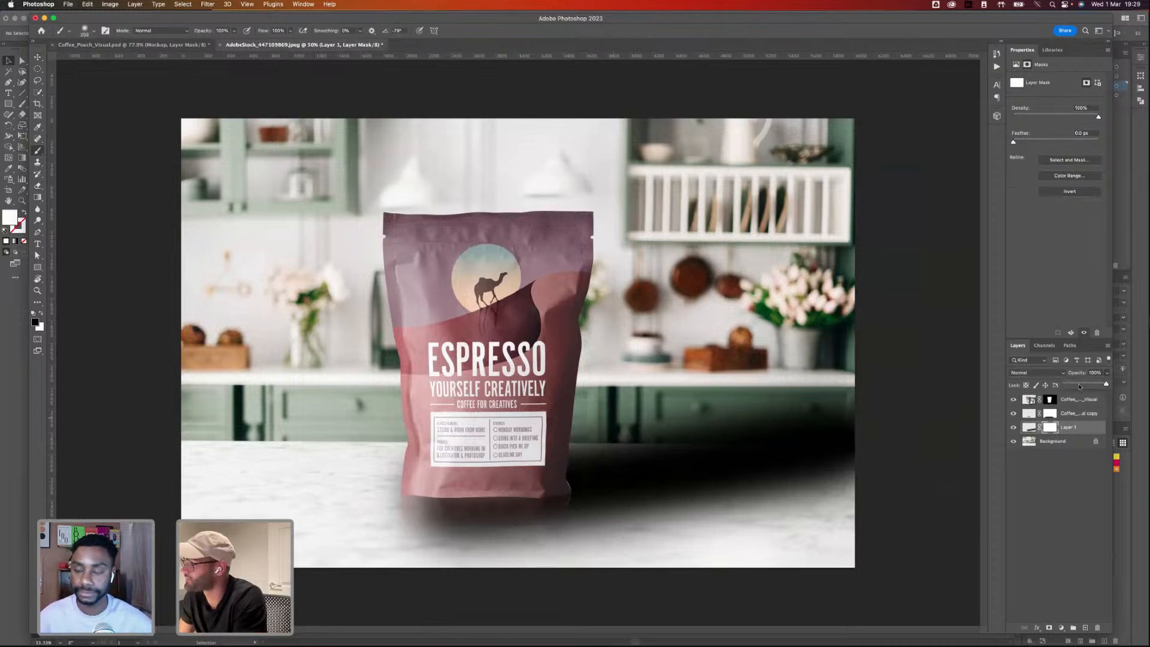
pyautogui.moveTo(1108, 384); pyautogui.dragTo(1075, 385)
# - Mask out the excess shadow over the cabinets and in front of the pouch with soft black, and nudge the shadow towards the pouch's base
pyautogui.moveTo(544, 524)
pyautogui.mouseDown()
pyautogui.moveTo(466, 528)
pyautogui.moveTo(621, 516)
pyautogui.moveTo(539, 512)
pyautogui.mouseUp()
pyautogui.moveTo(419, 512)
pyautogui.mouseDown()
pyautogui.moveTo(539, 512)
pyautogui.moveTo(786, 444)
pyautogui.moveTo(426, 475)
pyautogui.moveTo(593, 443)
pyautogui.moveTo(541, 439)
pyautogui.moveTo(643, 435)
pyautogui.moveTo(552, 452)
pyautogui.moveTo(574, 452)
pyautogui.moveTo(826, 432)
pyautogui.moveTo(771, 465)
pyautogui.moveTo(812, 447)
pyautogui.mouseUp()
pyautogui.press(']')
pyautogui.press(']')
pyautogui.press(']')
pyautogui.press(']')
pyautogui.press(']')
pyautogui.moveTo(826, 403)
pyautogui.mouseDown()
pyautogui.moveTo(549, 408)
pyautogui.moveTo(863, 469)
pyautogui.moveTo(719, 514)
pyautogui.moveTo(754, 485)
pyautogui.moveTo(655, 521)
pyautogui.mouseUp()
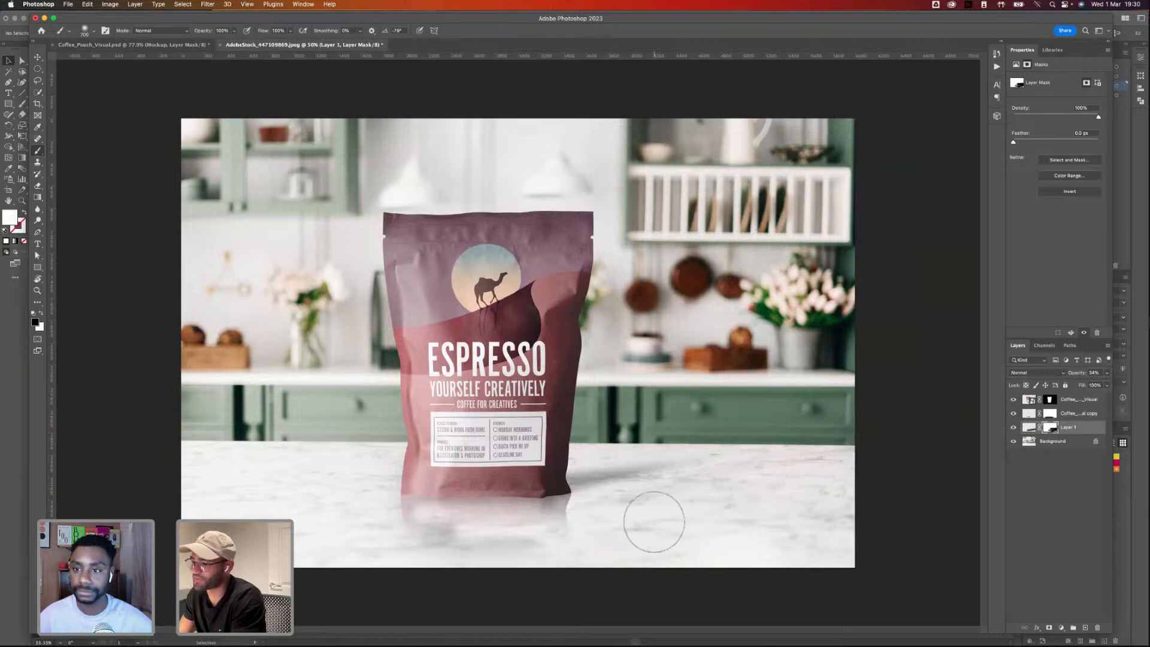
pyautogui.moveTo(374, 547); pyautogui.dragTo(449, 569)
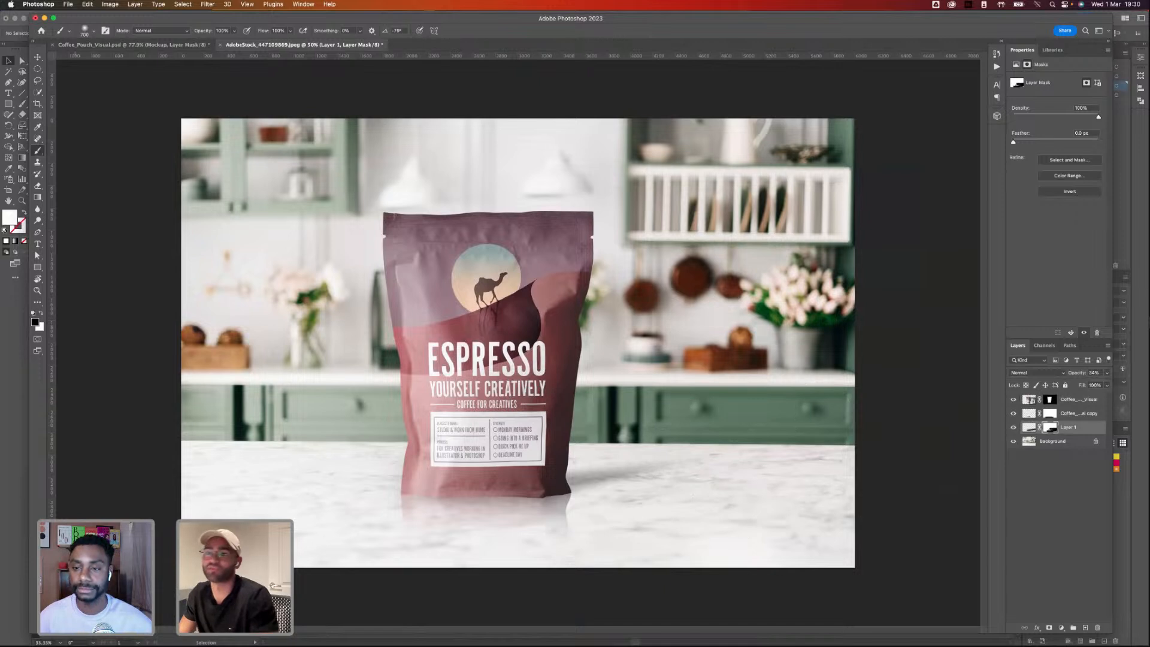
pyautogui.press('v')
pyautogui.moveTo(663, 459)
pyautogui.mouseDown()
pyautogui.moveTo(674, 459)
pyautogui.moveTo(637, 479)
pyautogui.mouseUp()
# - Touch up the shadow's mask beside the pouch's lower right corner with a much smaller white brush
pyautogui.press('b')
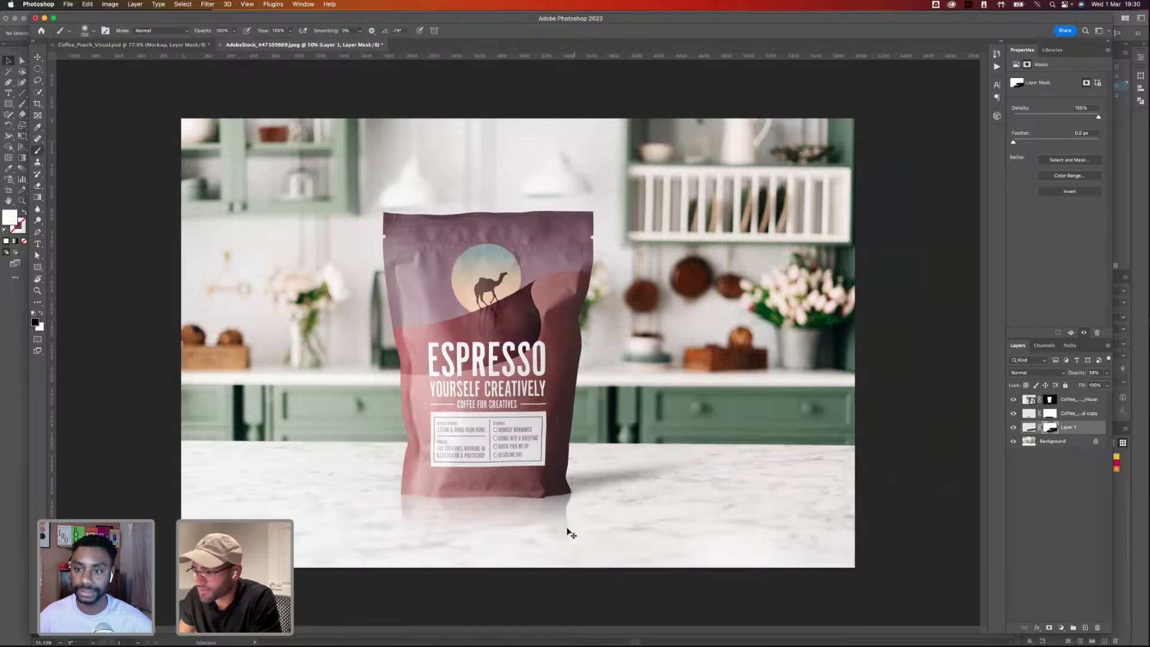
pyautogui.press('x')
pyautogui.press('[')
pyautogui.press('[')
pyautogui.press('[')
pyautogui.press('[')
pyautogui.press('[')
pyautogui.press('[')
pyautogui.press('[')
pyautogui.press('[')
pyautogui.press('[')
pyautogui.press('[')
pyautogui.press('[')
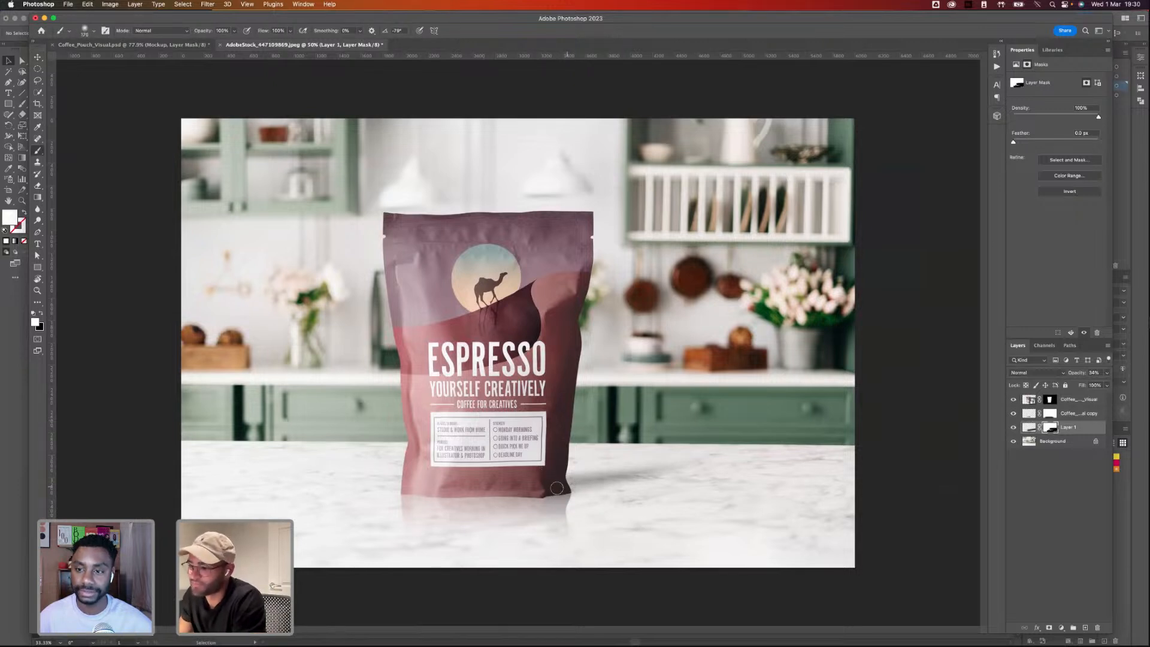
pyautogui.press('[')
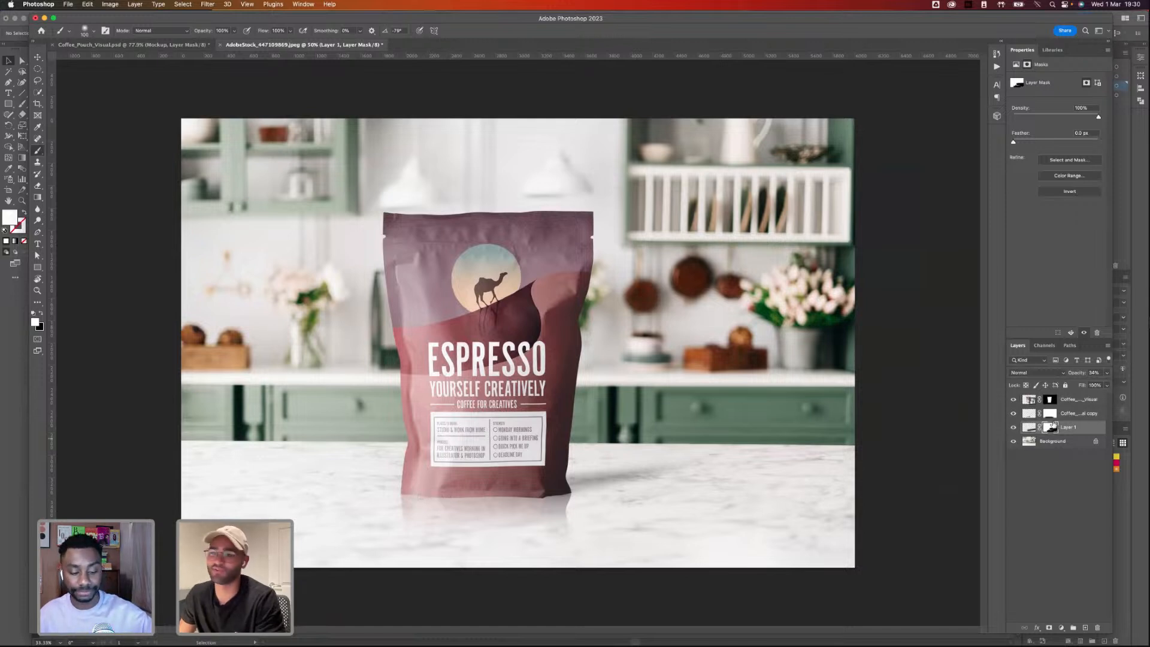
# - Paint a thin black contact shadow along the pouch's bottom edge on a new layer above the cast shadow
pyautogui.click(1086, 627)
pyautogui.click(407, 492)
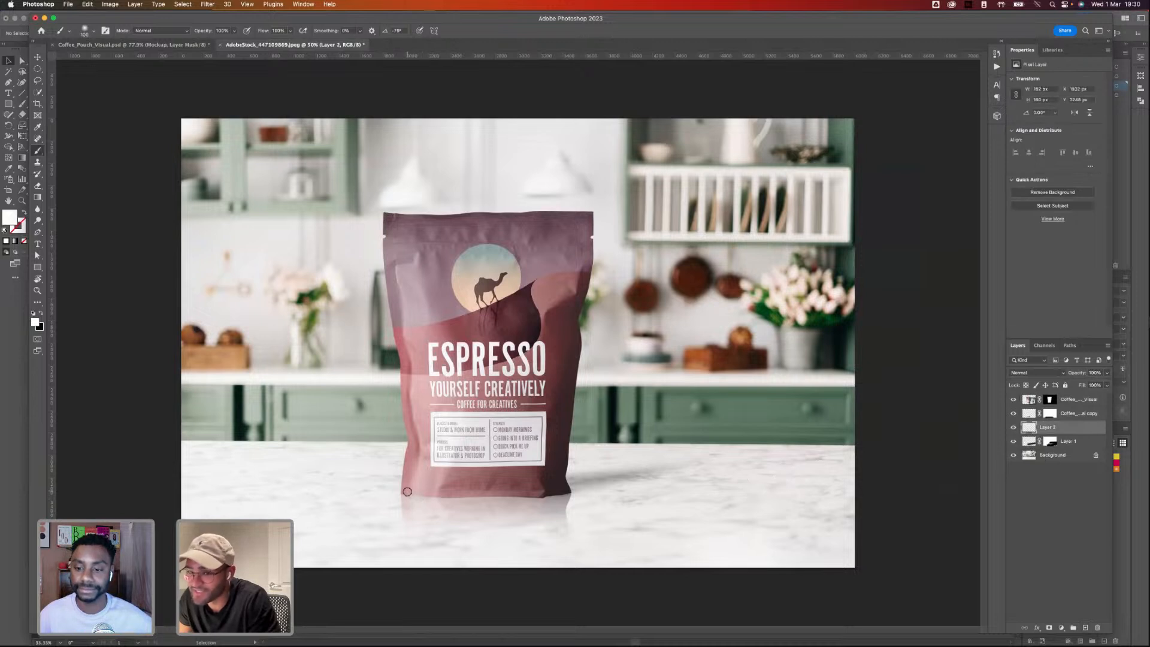
pyautogui.press('x')
pyautogui.moveTo(408, 492)
pyautogui.mouseDown()
pyautogui.moveTo(566, 490)
pyautogui.moveTo(460, 499)
pyautogui.moveTo(419, 485)
pyautogui.mouseUp()
# - Add a layer mask to the contact shadow layer and lower the layer's opacity to 58%
pyautogui.click(1048, 627)
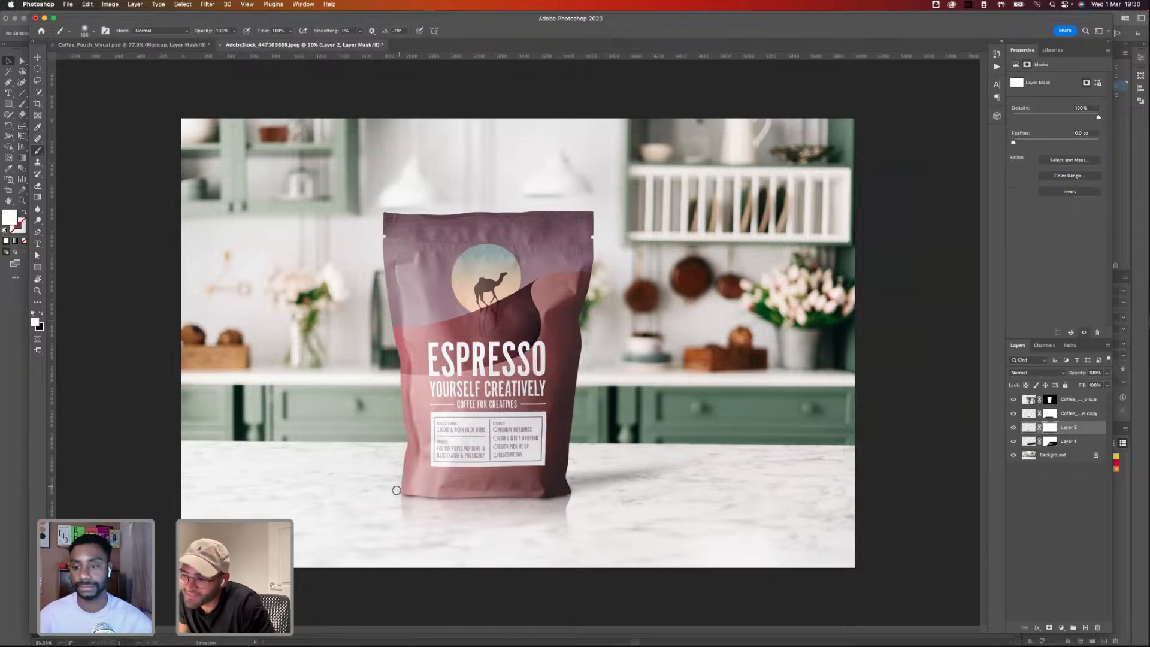
pyautogui.press('x')
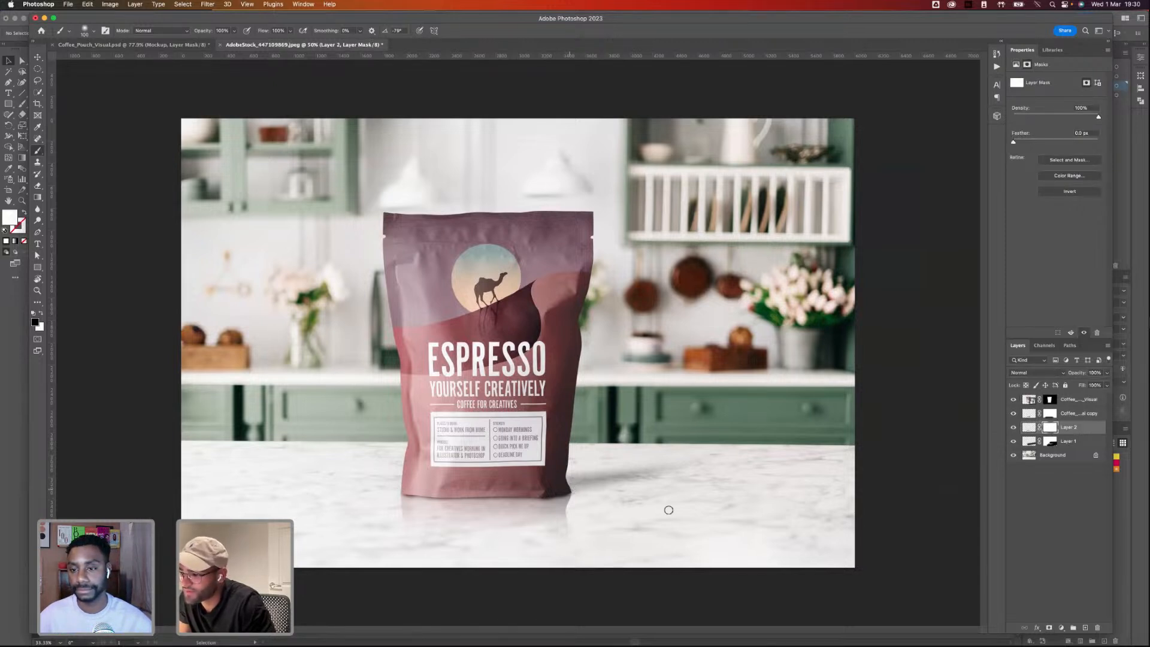
pyautogui.click(1106, 372)
pyautogui.moveTo(1107, 384); pyautogui.dragTo(1088, 384)
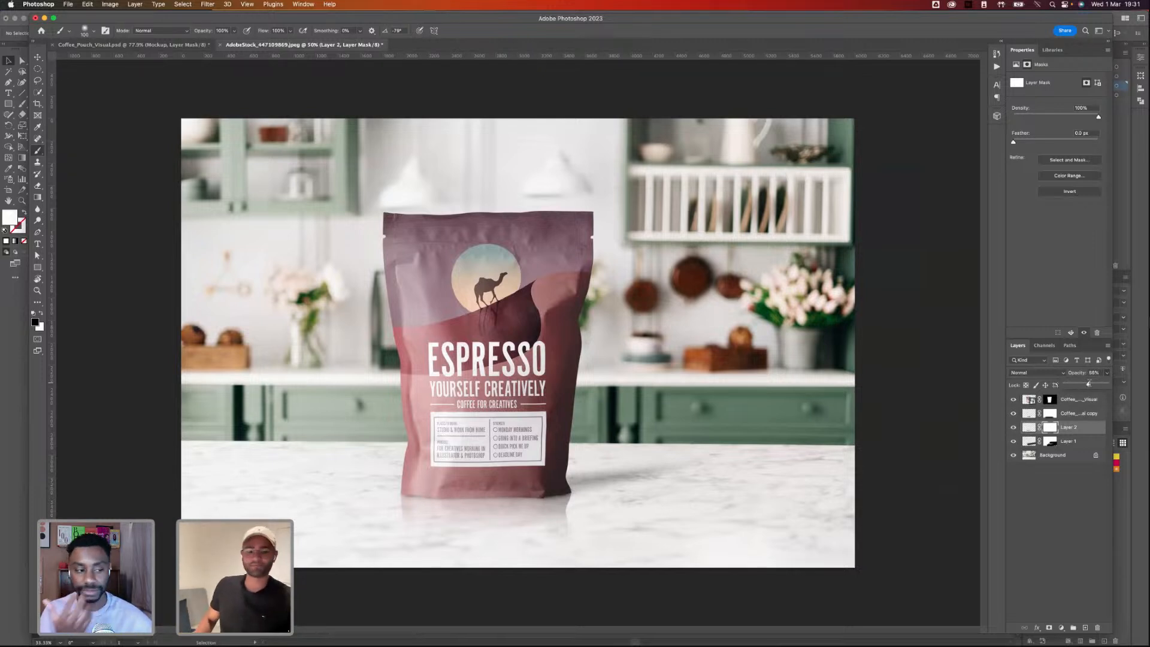
# - Save the composite in Photoshop format as Coffee_Pouch_Visual_In_Kitchen.psd in the PSDs folder
pyautogui.press('super+shift+s')
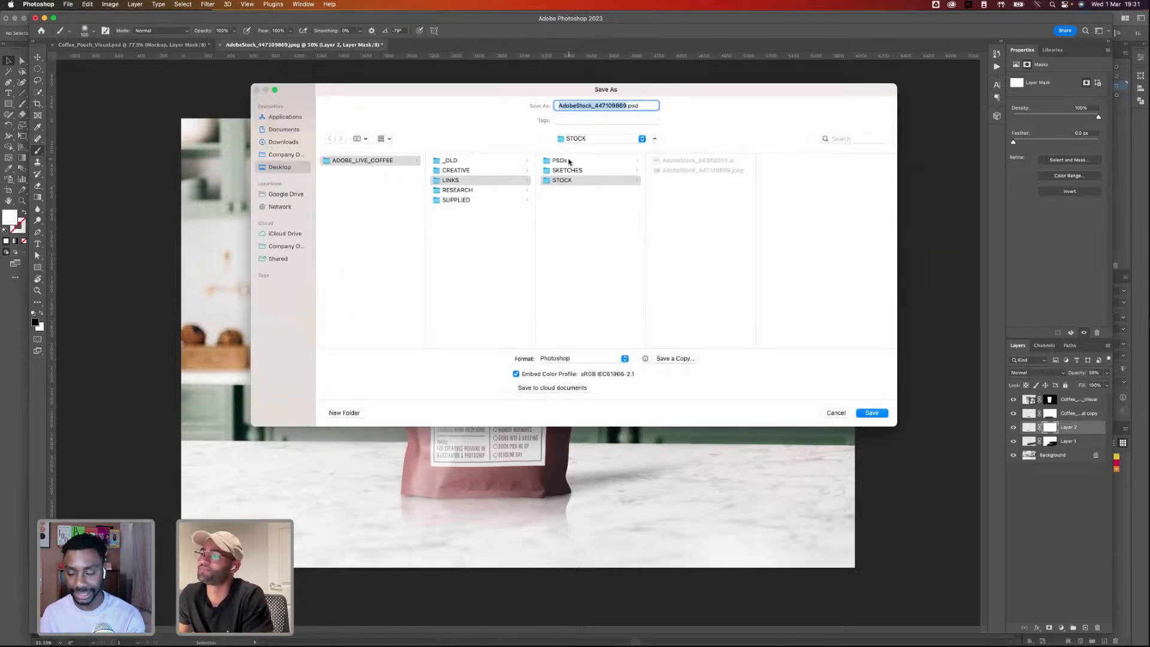
pyautogui.click(563, 160)
pyautogui.click(688, 160)
pyautogui.click(616, 105)
pyautogui.write('_In')
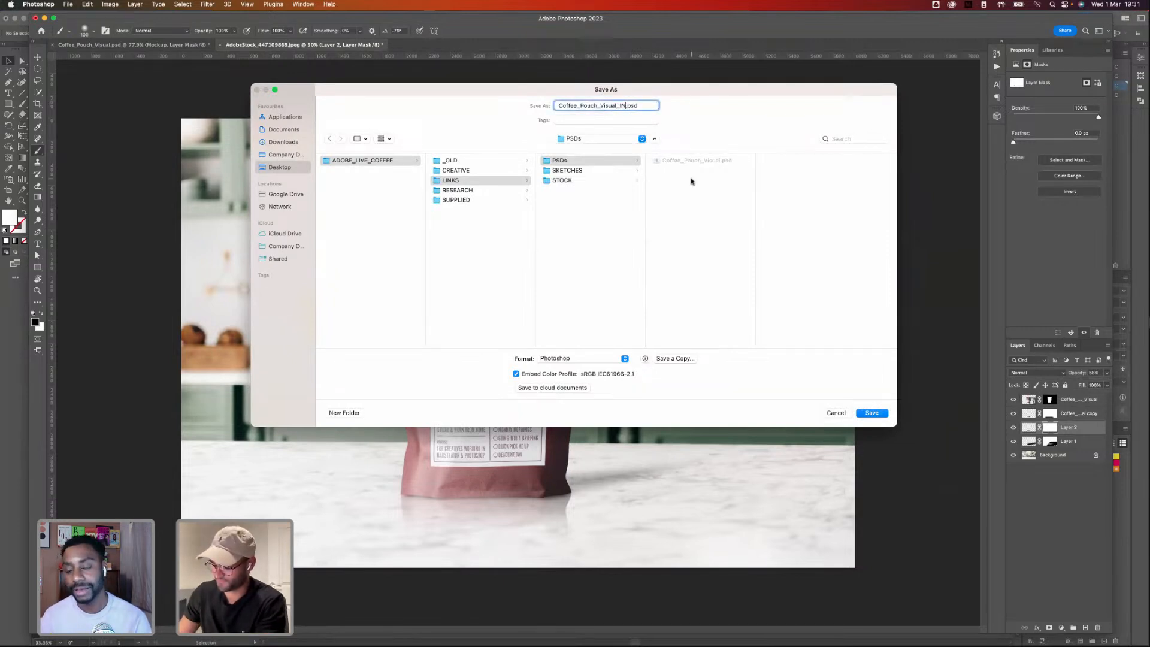
pyautogui.write('_Kitchen')
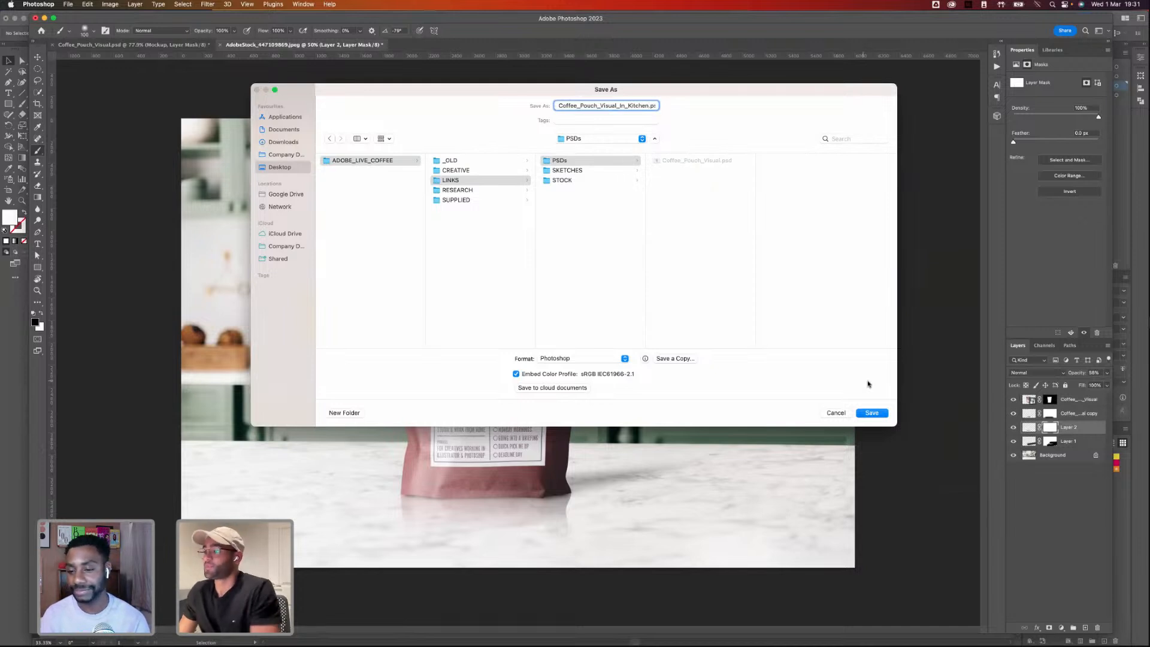
pyautogui.click(871, 414)
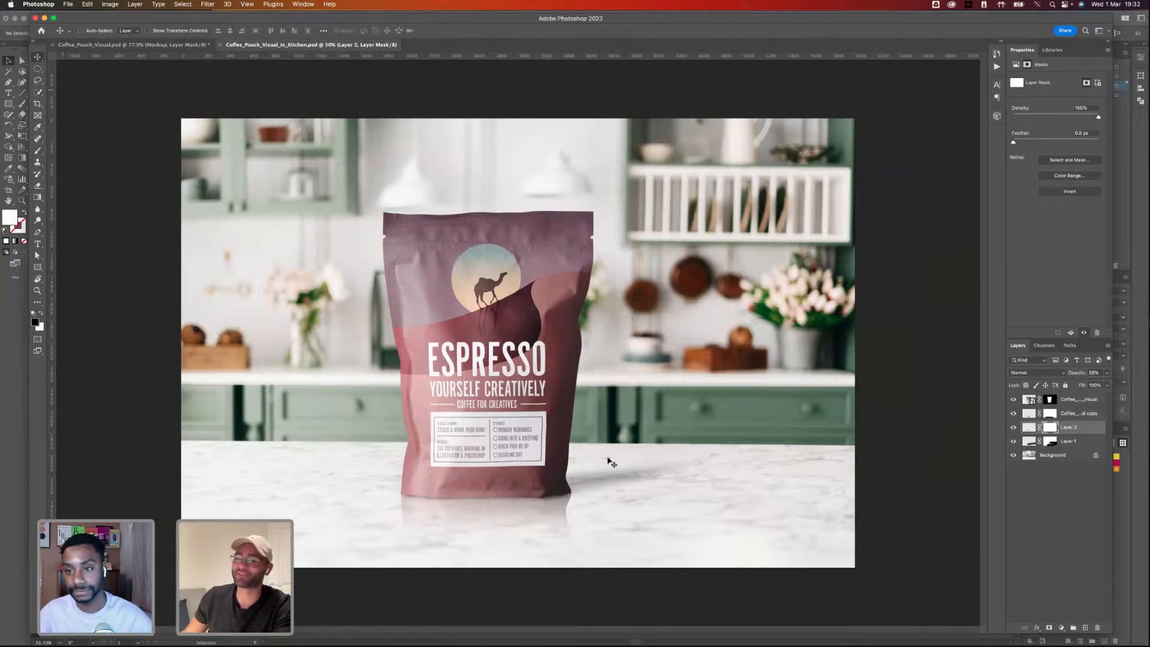
# - Set the cast shadow layer's blend mode to Multiply and compare the image with that layer hidden and shown
pyautogui.press('v')
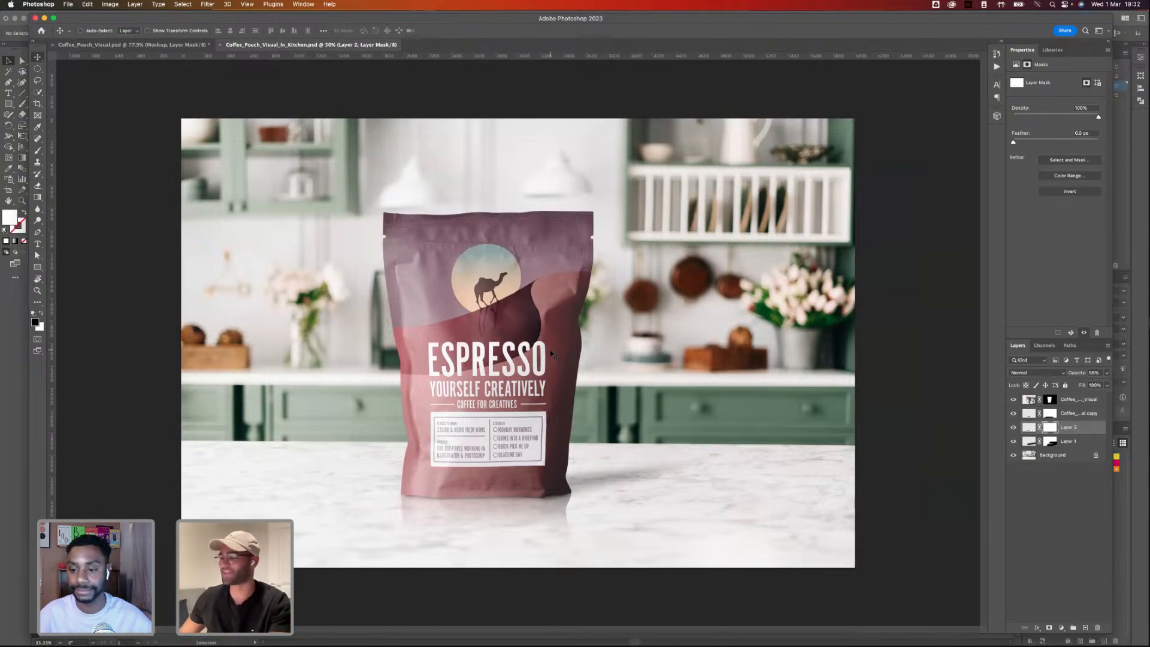
pyautogui.click(1081, 443)
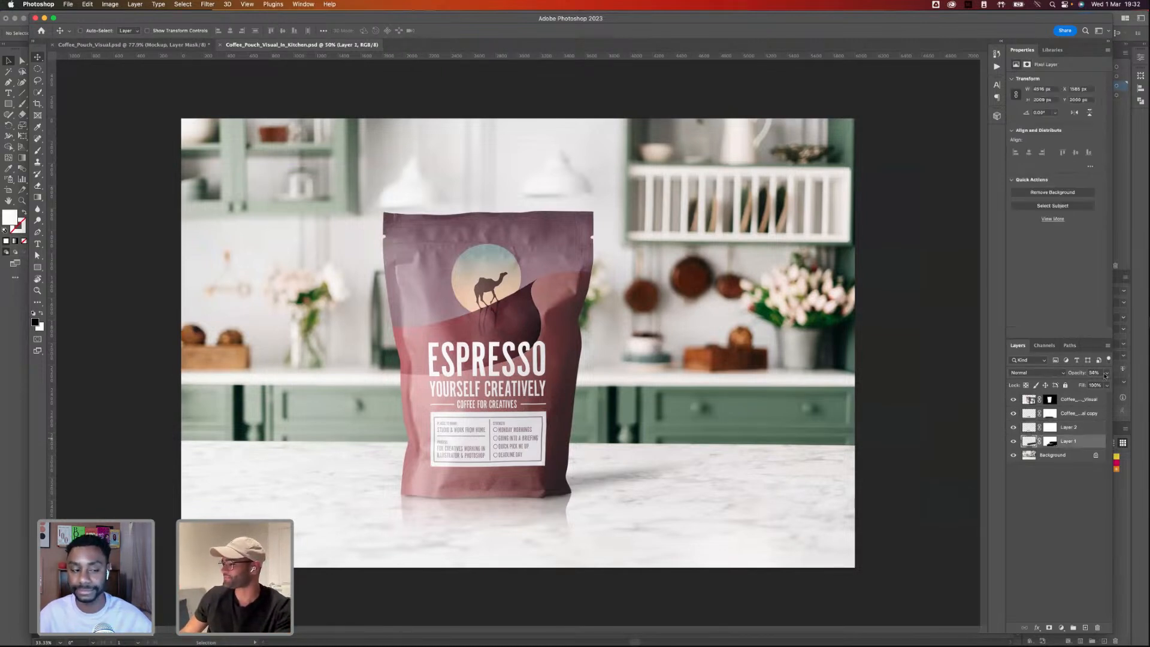
pyautogui.click(1042, 374)
pyautogui.click(1030, 395)
pyautogui.moveTo(667, 461); pyautogui.dragTo(668, 457)
pyautogui.press('super+z')
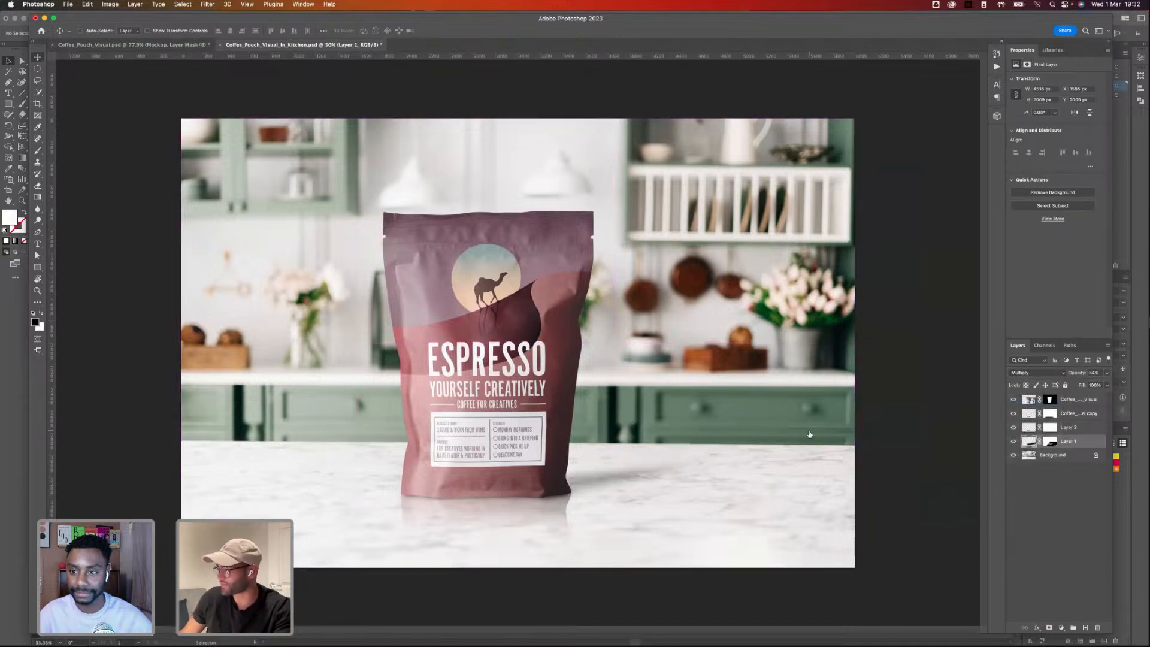
pyautogui.click(1013, 441)
pyautogui.click(1013, 441)
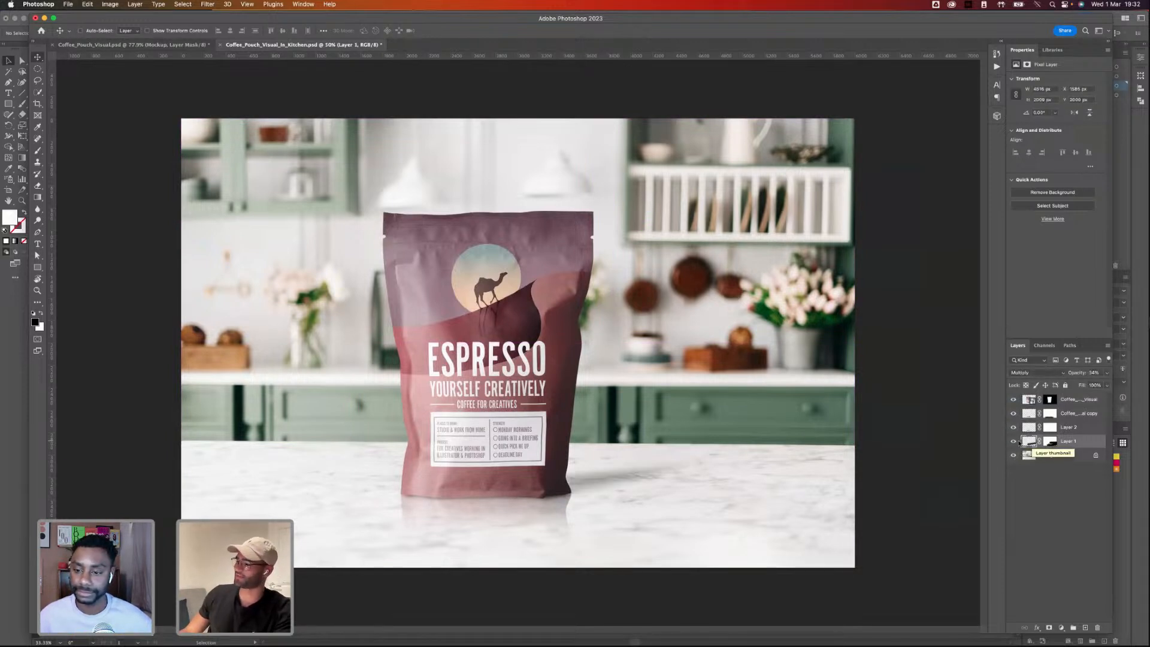
pyautogui.press('b')
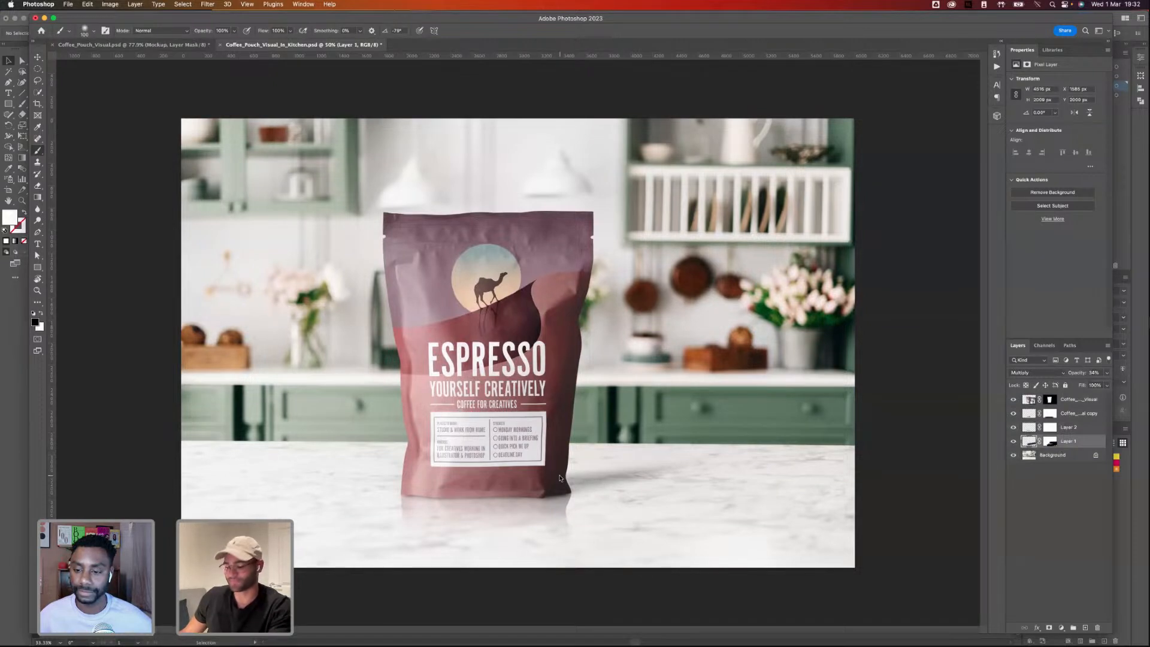
pyautogui.press(']')
pyautogui.press(']')
pyautogui.press(']')
pyautogui.press(']')
pyautogui.press('x')
pyautogui.press('x')
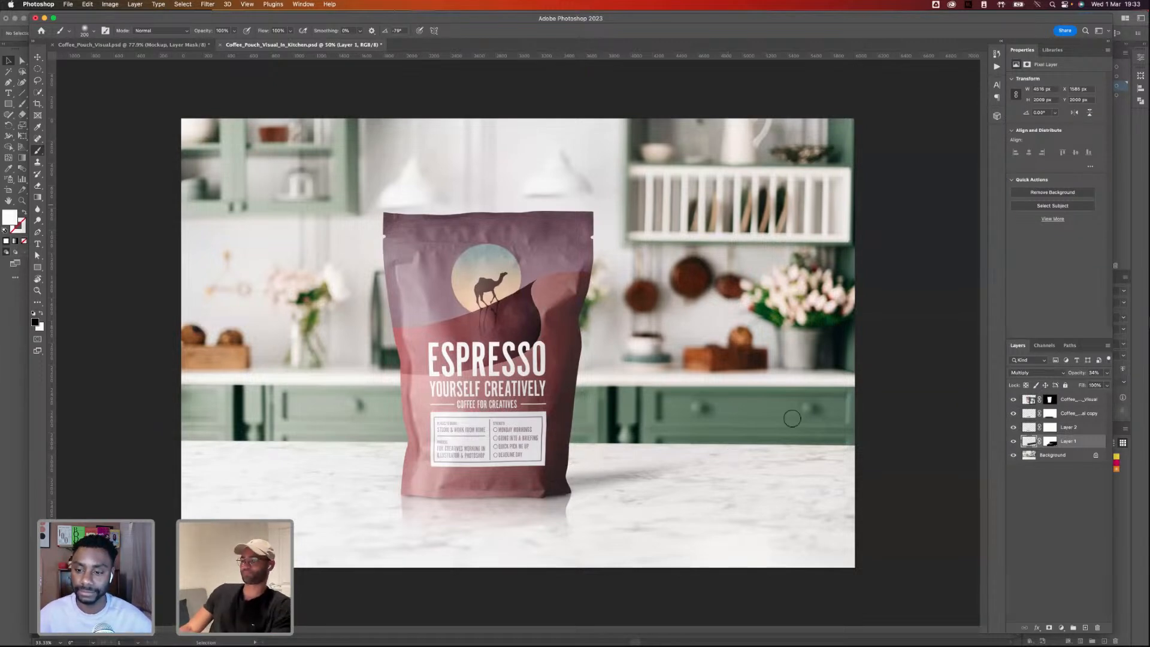
# - Save the kitchen composite and switch to the Espresso label artwork in Illustrator
pyautogui.press('super+s')
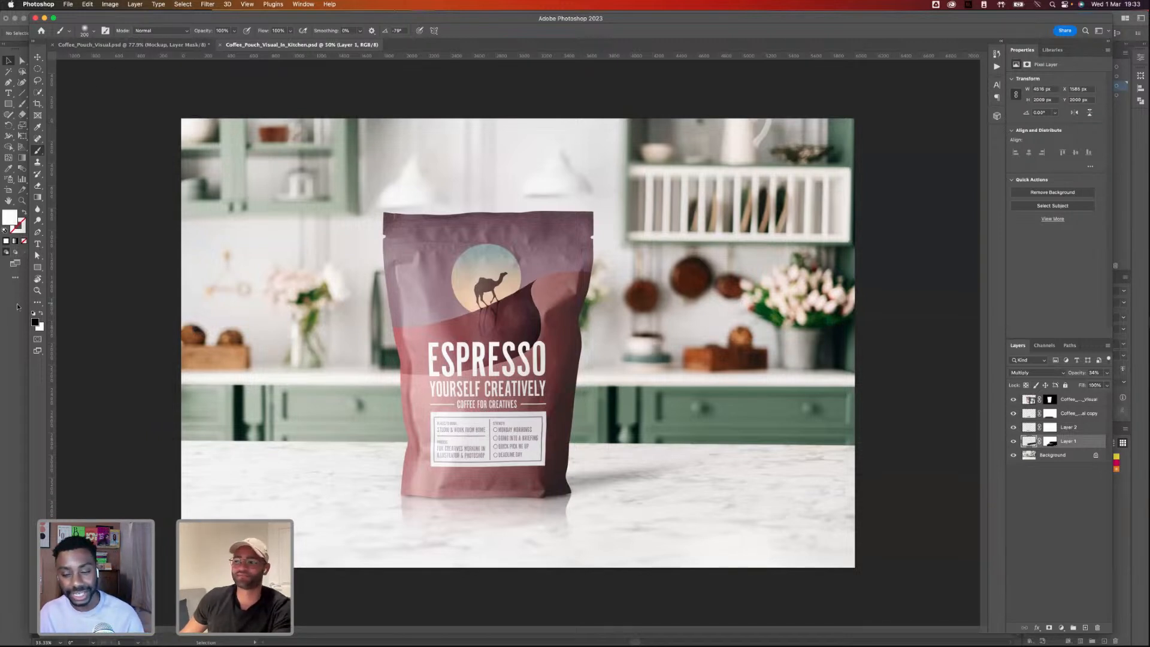
pyautogui.press('super+Tab')
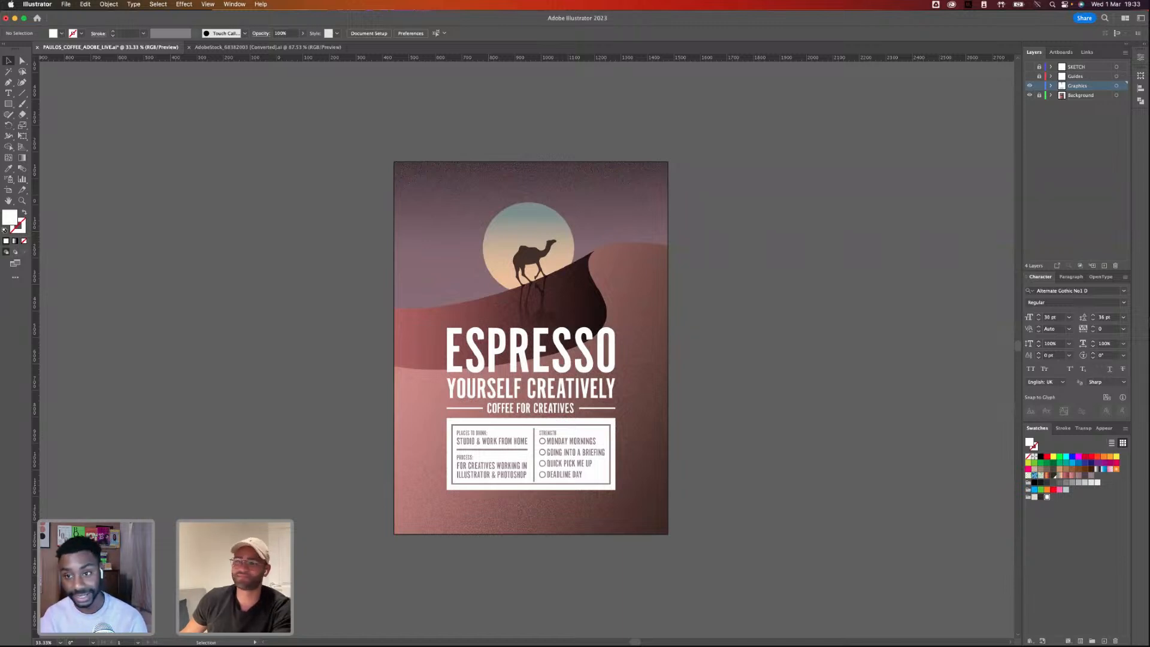
# - Try to move the Espresso label's artboard across the canvas
pyautogui.click(8, 190)
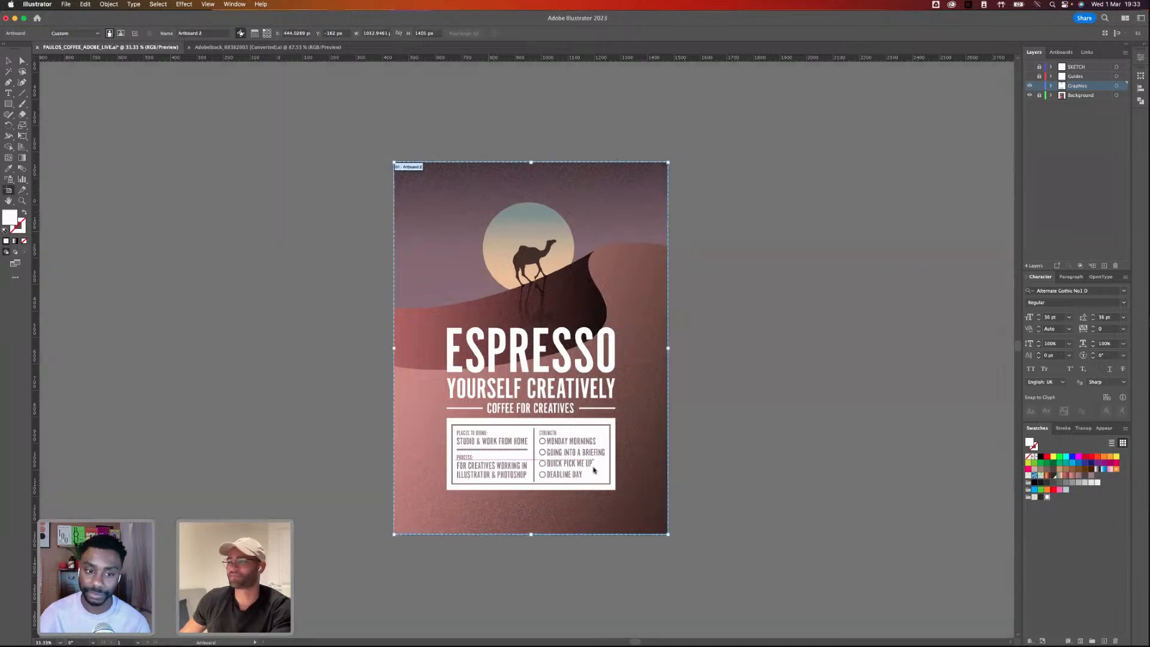
pyautogui.moveTo(439, 356); pyautogui.dragTo(629, 329)
pyautogui.press('super+z')
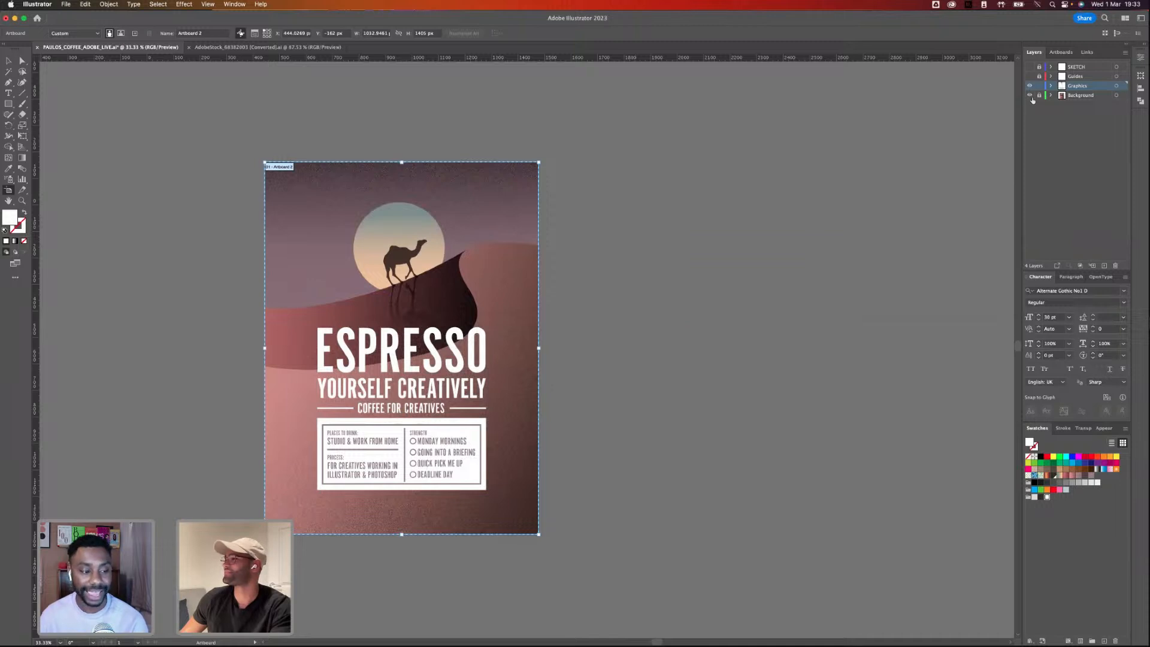
# - Duplicate the Espresso artboard with its artwork beside the original and move the copy's sun up to the upper-left edge
pyautogui.moveTo(328, 280); pyautogui.dragTo(633, 281)
pyautogui.click(10, 61)
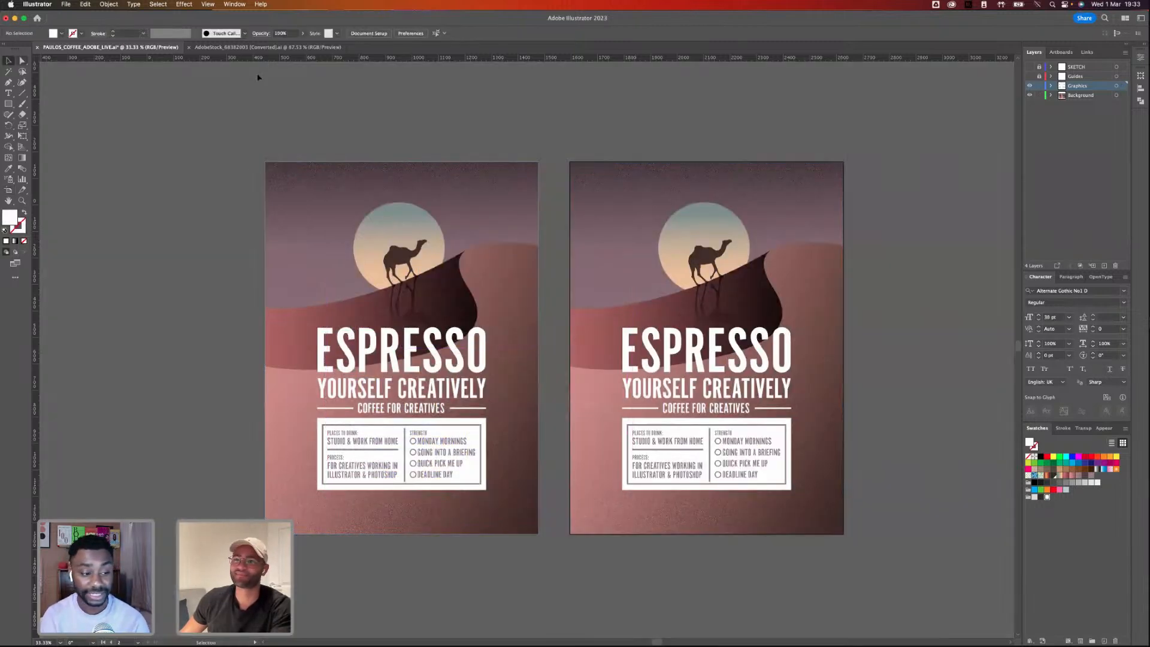
pyautogui.click(695, 221)
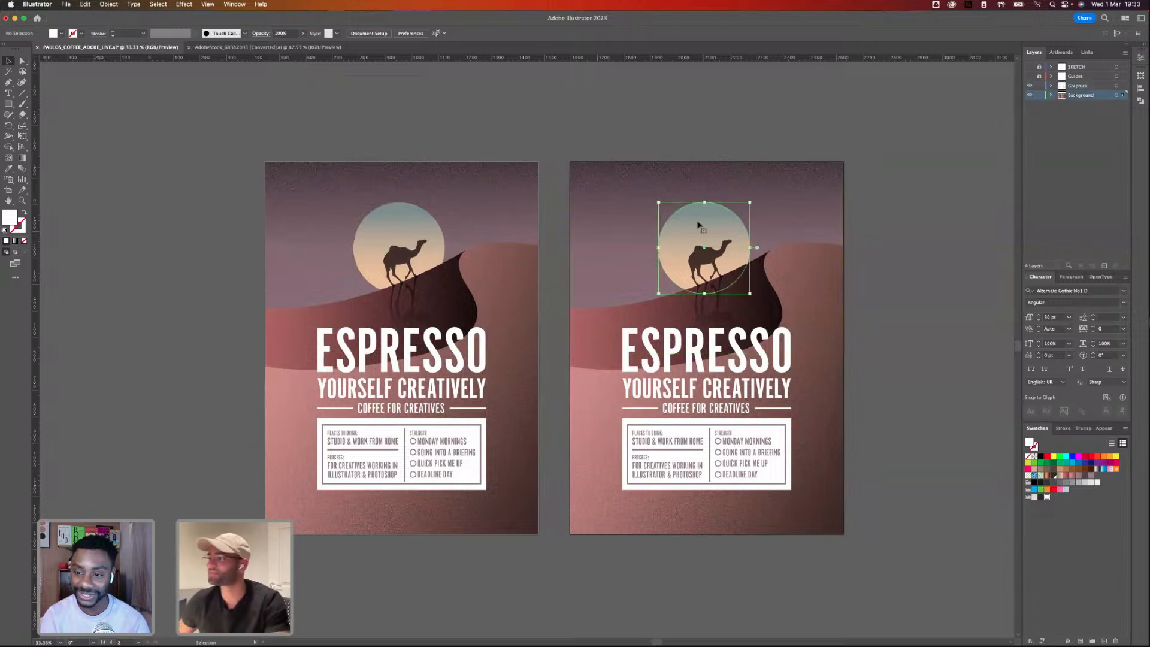
pyautogui.moveTo(695, 222); pyautogui.dragTo(635, 162)
# - Try to cut the copy's sun and paste it inside the isolated sky group, then paste it back in front
pyautogui.press('super+x')
pyautogui.doubleClick(637, 178)
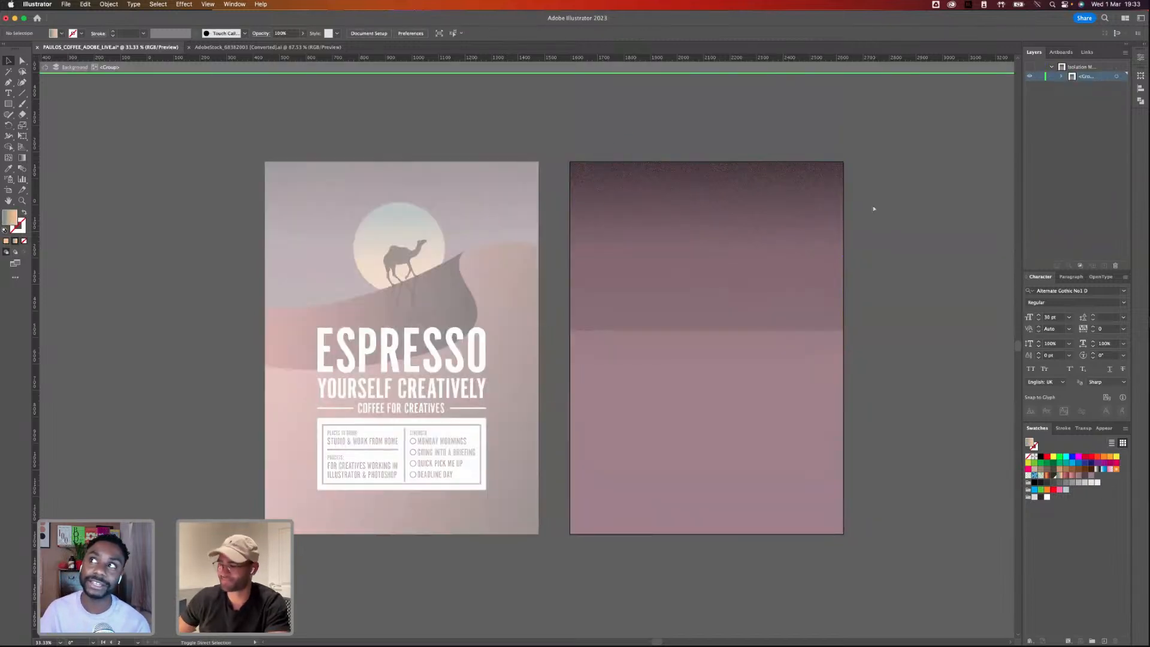
pyautogui.press('super+f')
pyautogui.hscroll(-1, 874, 203)
pyautogui.press('Escape')
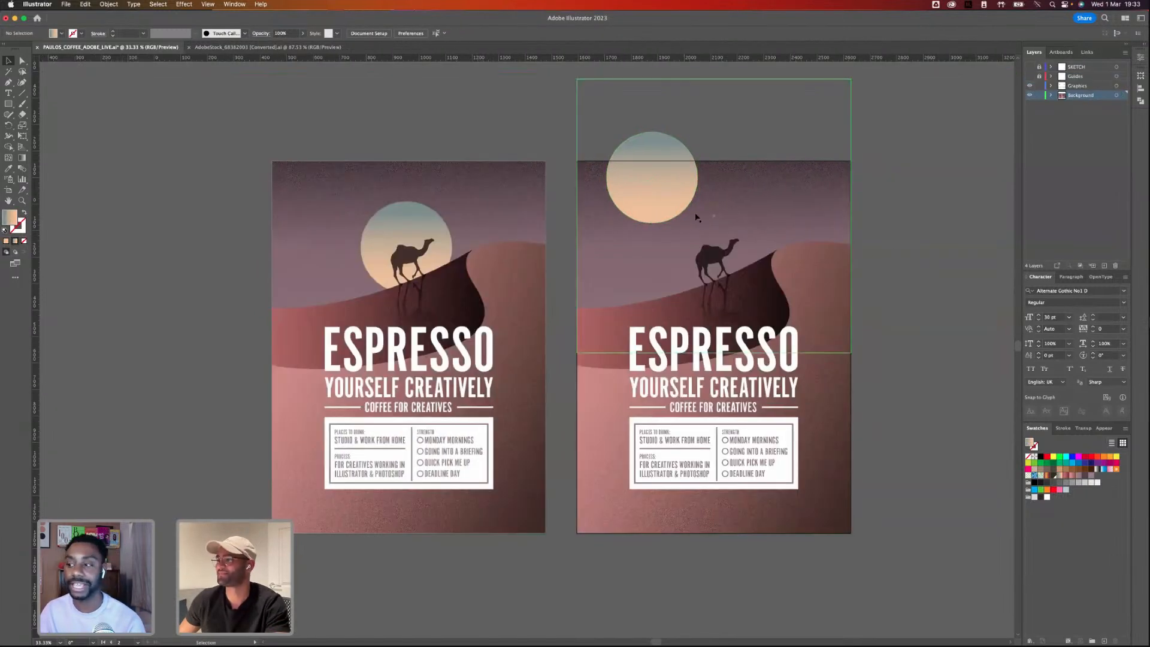
pyautogui.click(696, 217)
pyautogui.press('super+shift+a')
pyautogui.doubleClick(641, 159)
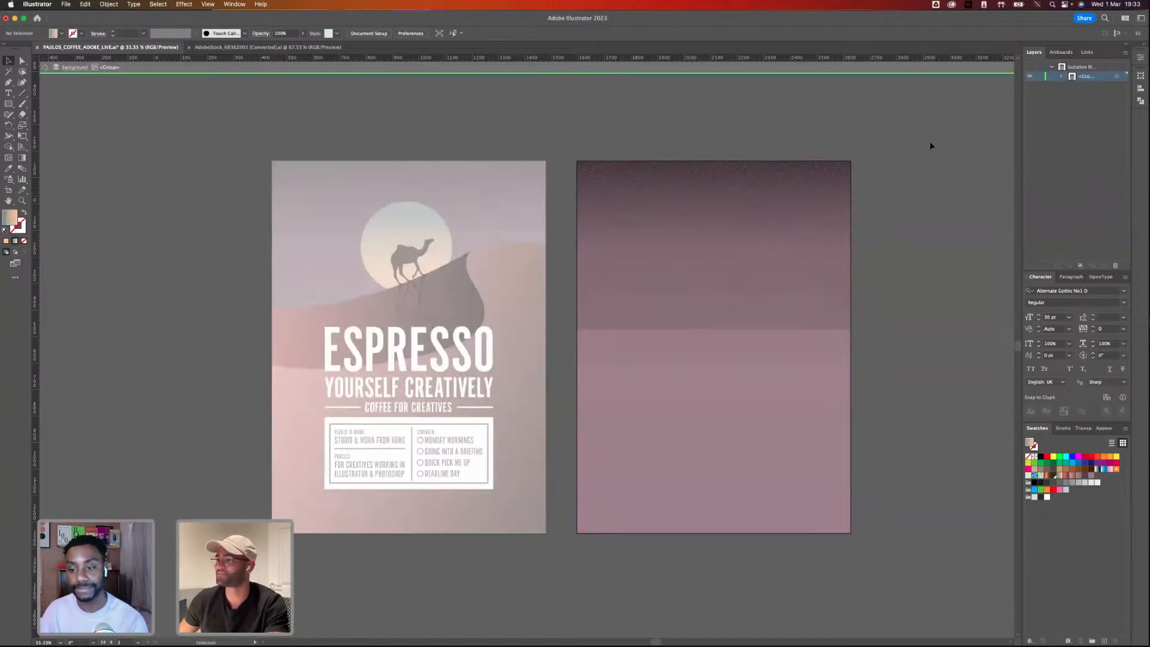
pyautogui.press('Escape')
pyautogui.press('super+f')
# - Draw a black rectangle about 438 × 267 px over the sun from the copy's upper edge and clip the sun with it
pyautogui.click(9, 104)
pyautogui.moveTo(594, 160); pyautogui.dragTo(711, 232)
pyautogui.press('v')
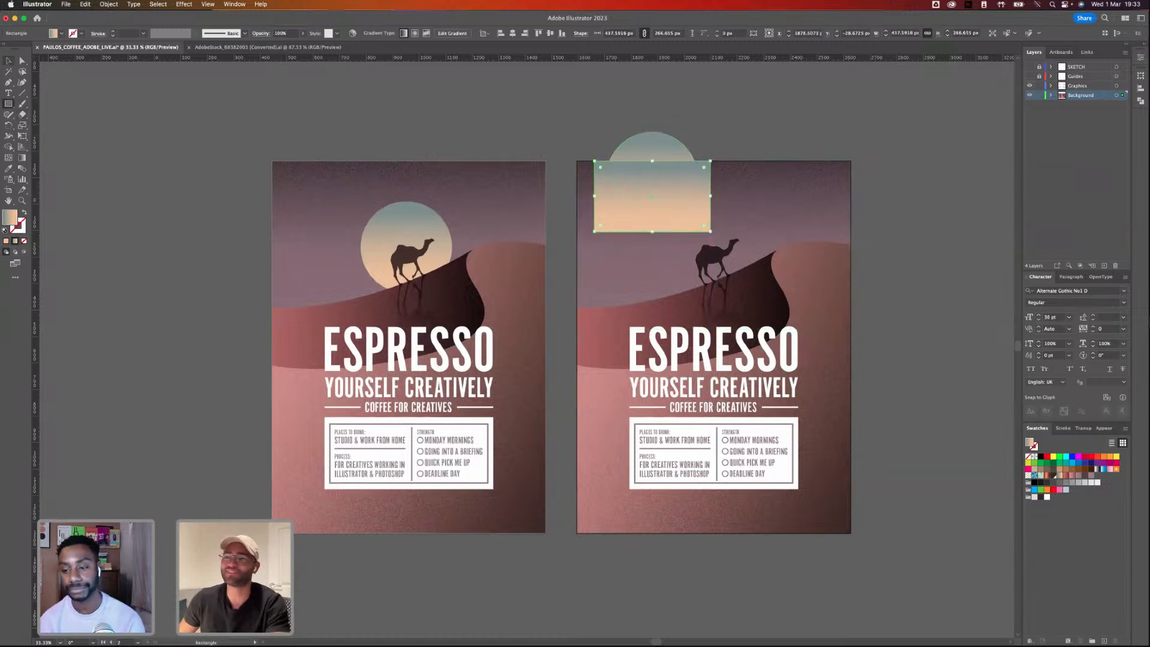
pyautogui.click(1040, 456)
pyautogui.keyDown('shift'); pyautogui.click(645, 149); pyautogui.keyUp('shift')
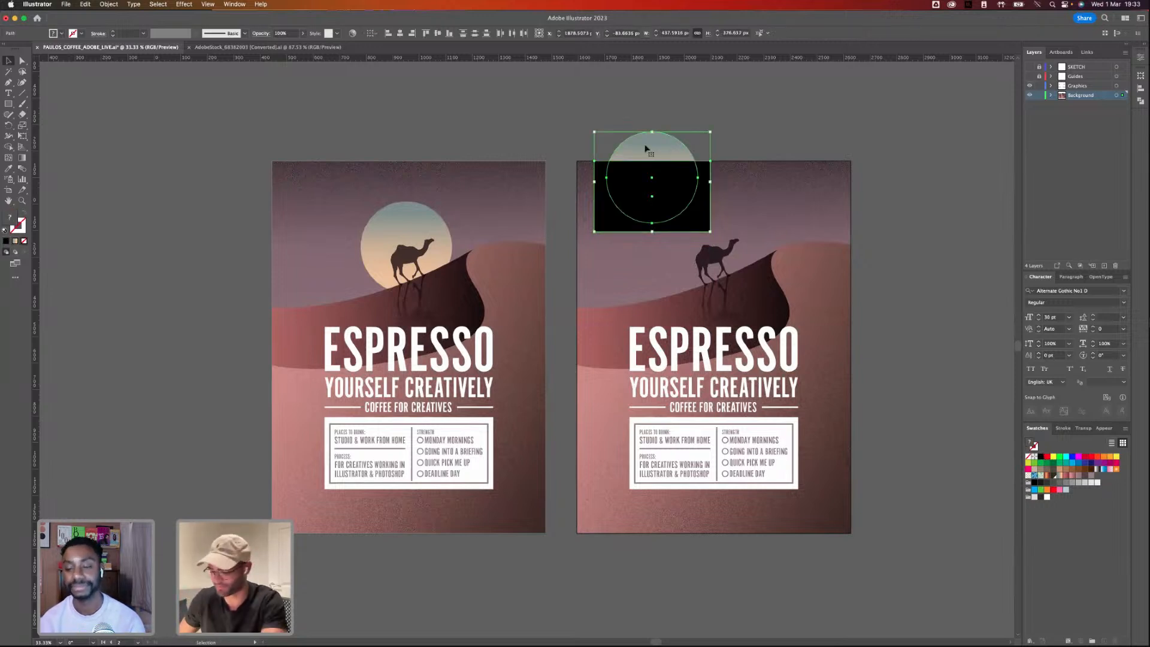
pyautogui.press('super+7')
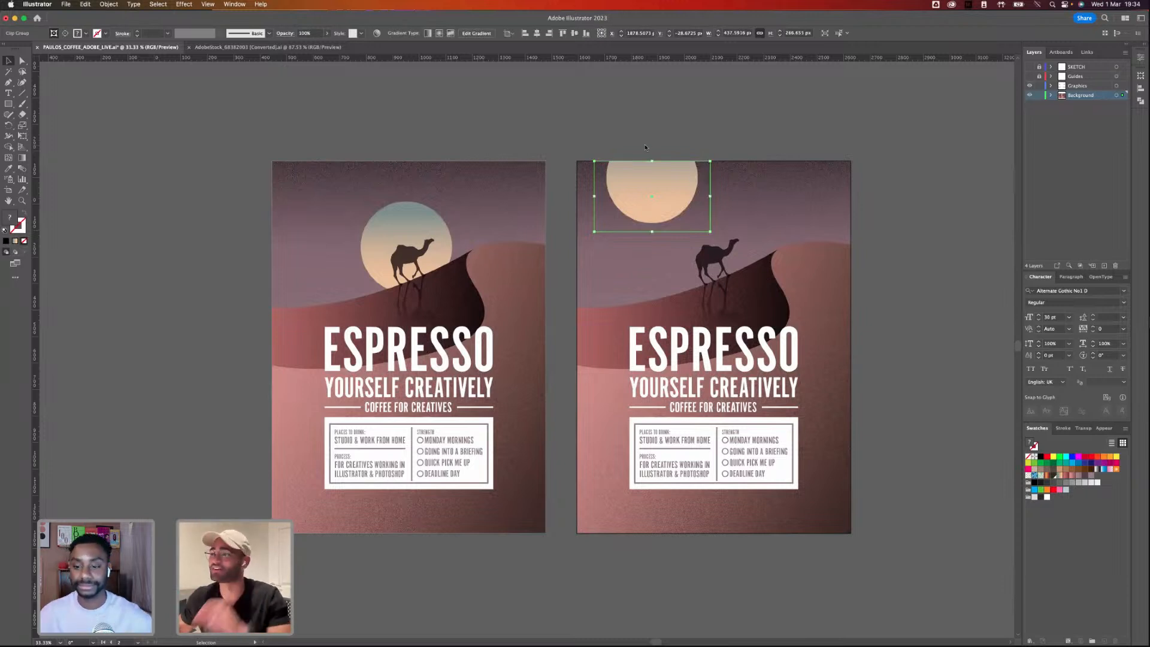
# - Move the copy's sun and its clipping rectangle horizontally to the upper-right part of the artboard
pyautogui.click(658, 139)
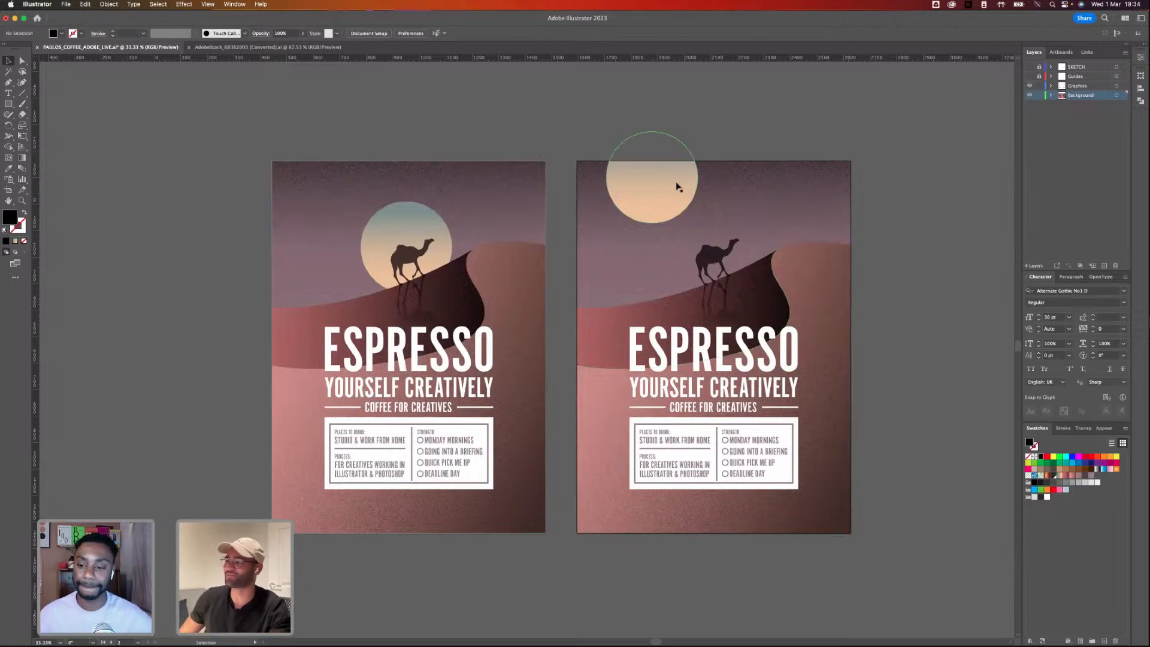
pyautogui.press('a')
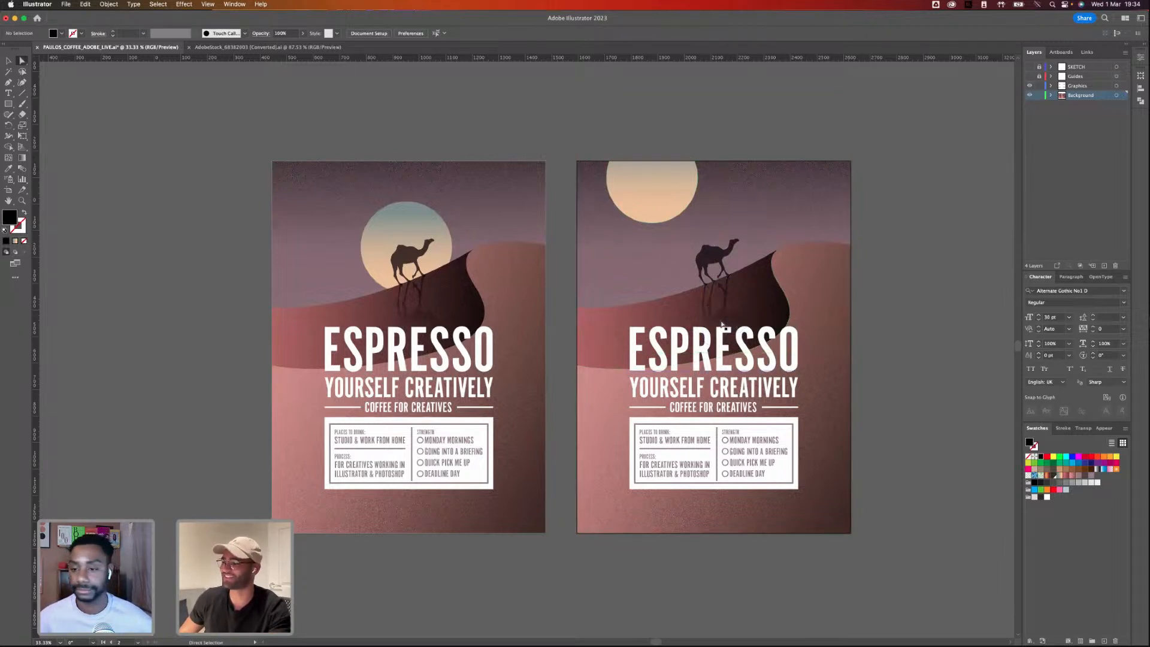
pyautogui.click(726, 317)
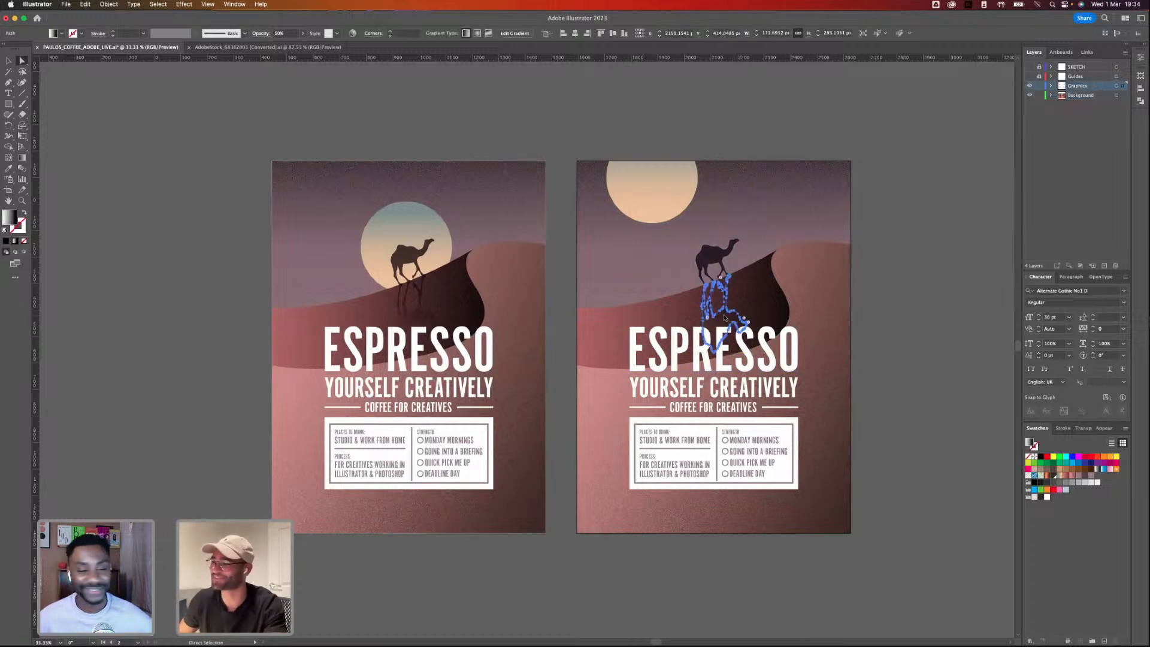
pyautogui.hscroll(-1, 724, 317)
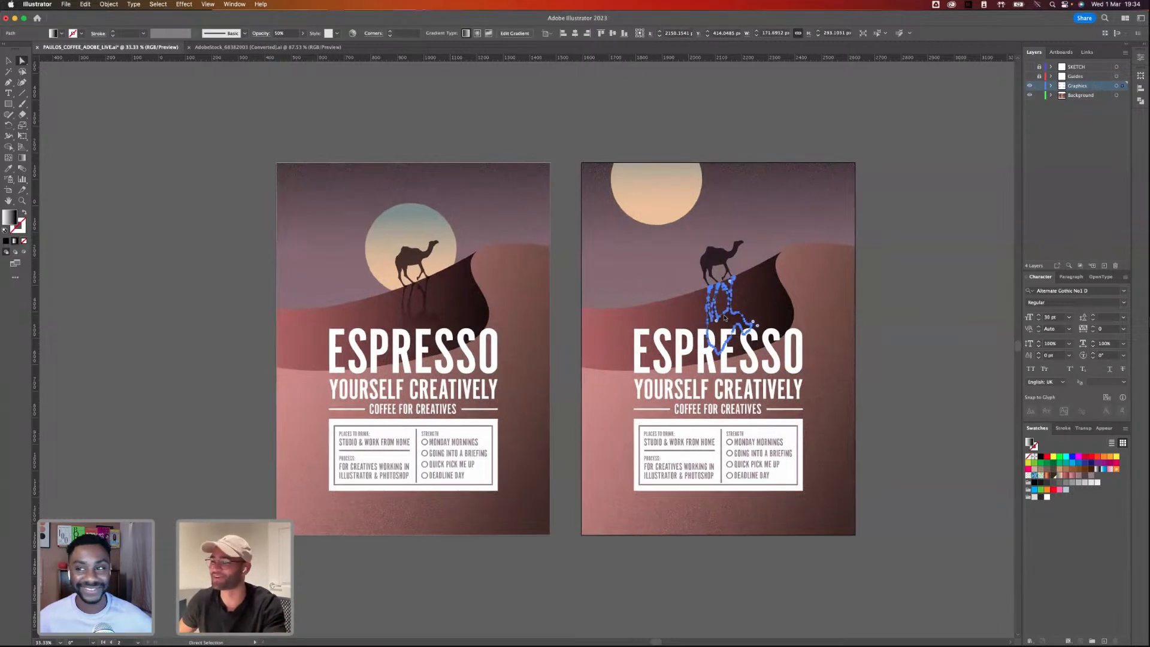
pyautogui.click(657, 165)
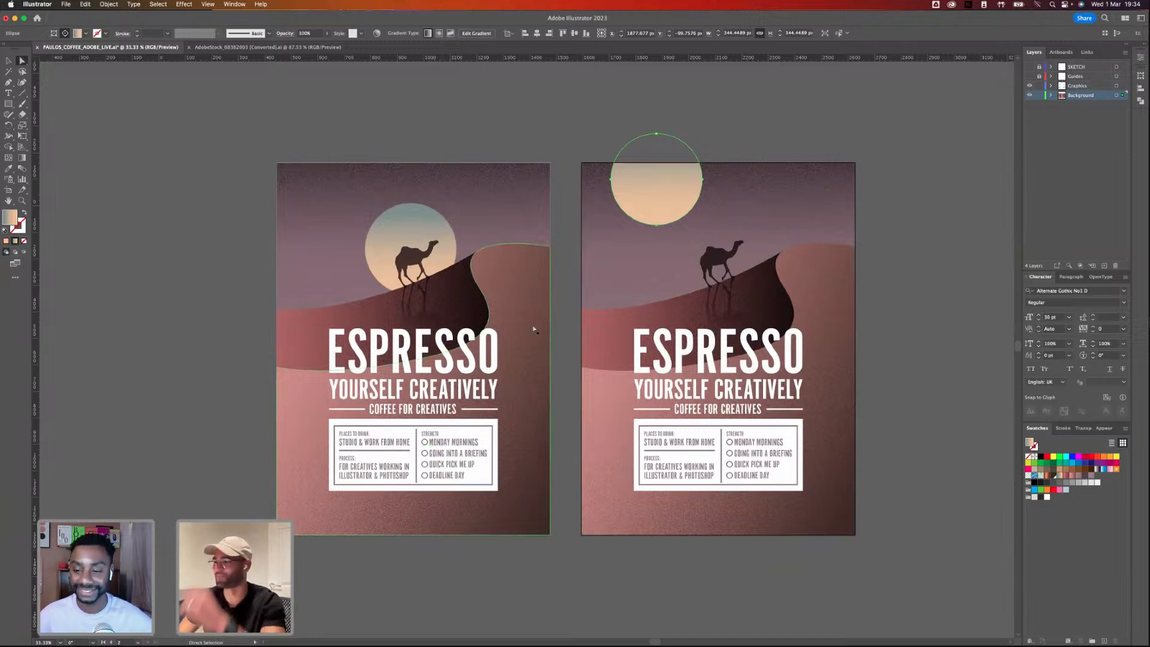
pyautogui.click(921, 138)
pyautogui.moveTo(689, 192); pyautogui.dragTo(805, 178)
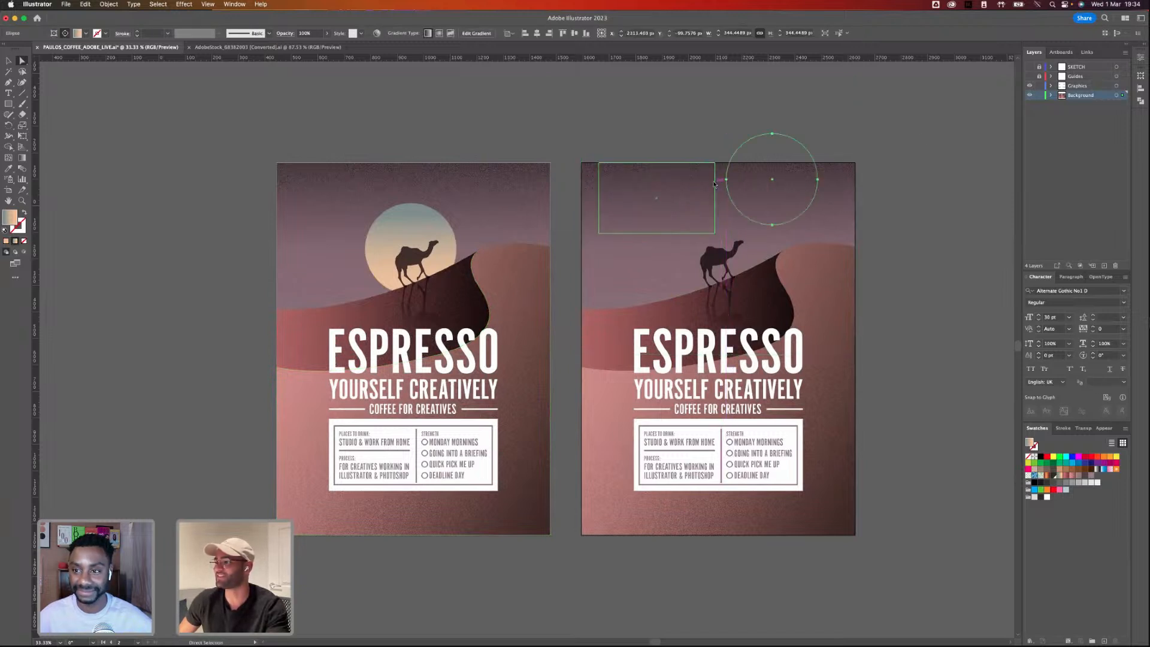
pyautogui.press('v')
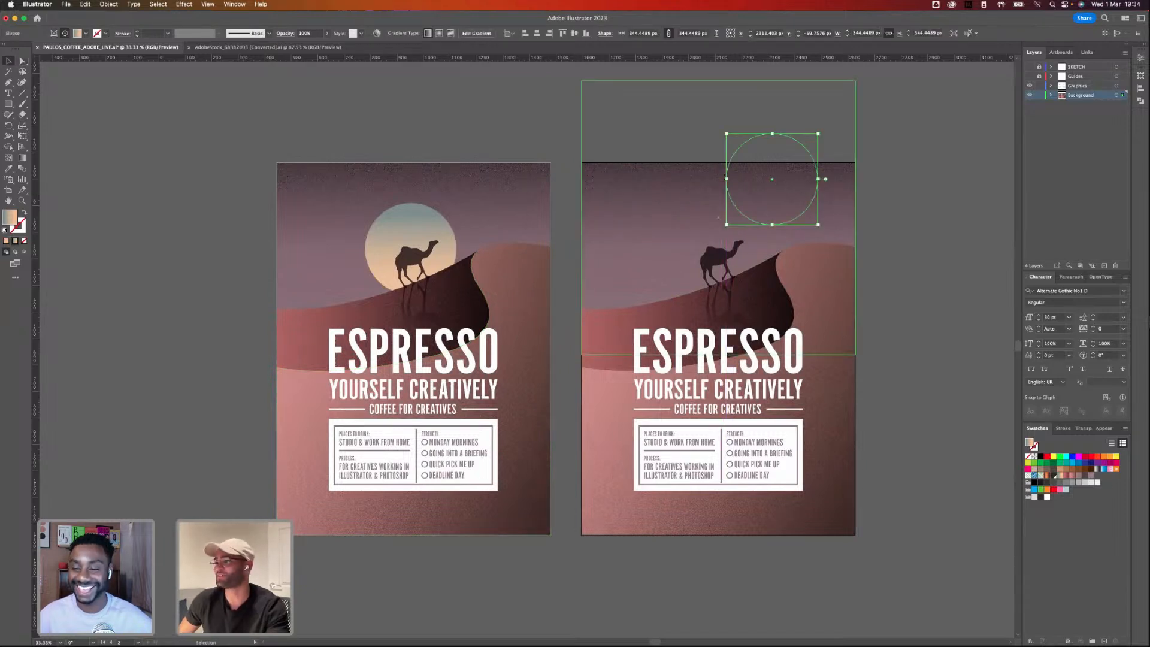
pyautogui.doubleClick(717, 185)
pyautogui.moveTo(717, 185); pyautogui.dragTo(829, 185)
pyautogui.doubleClick(918, 221)
# - Skew the copied camel's shadow with Free Transform down and away from the sun, and set its opacity to 89%
pyautogui.press('a')
pyautogui.click(719, 258)
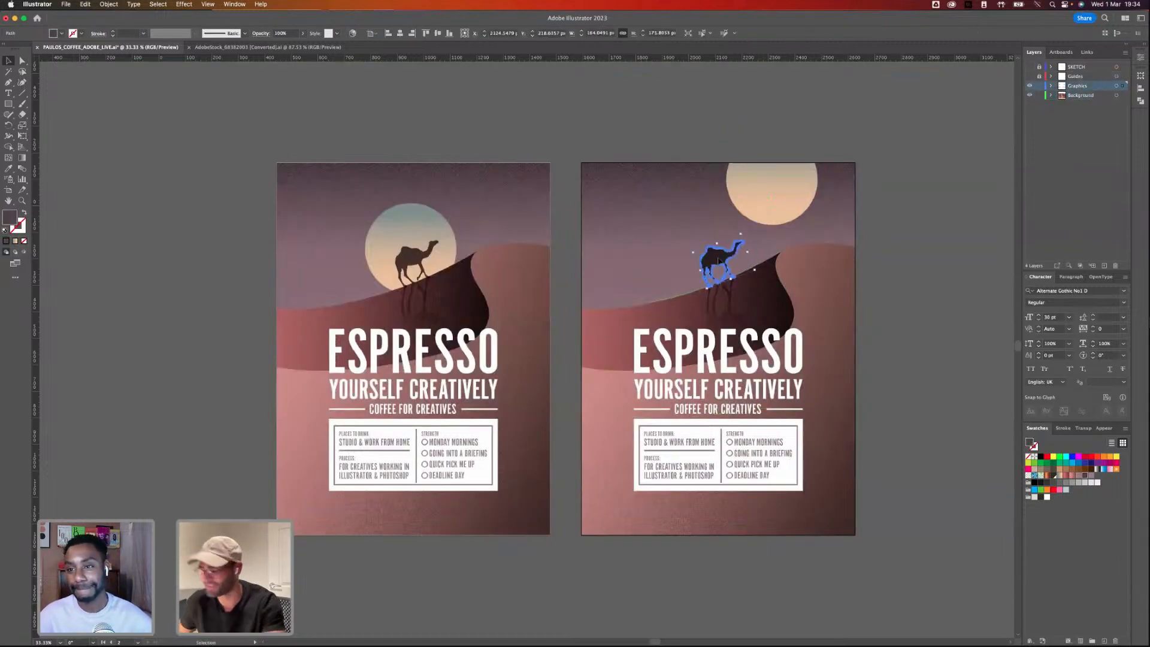
pyautogui.click(730, 319)
pyautogui.press('v')
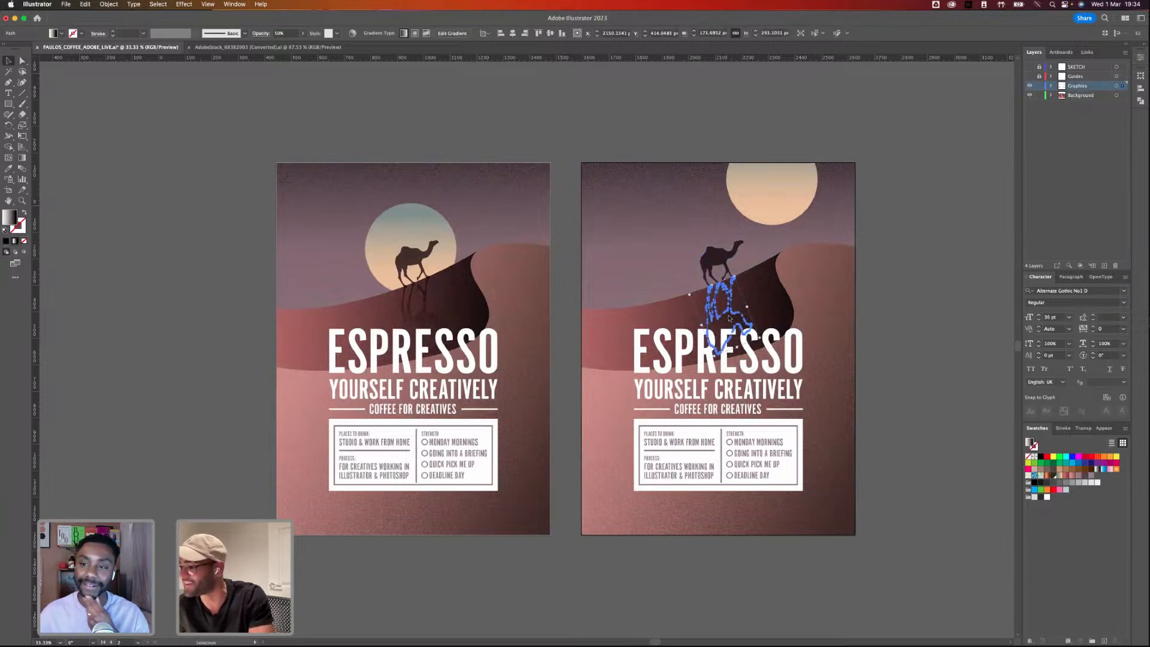
pyautogui.press('e')
pyautogui.moveTo(740, 349); pyautogui.dragTo(595, 363)
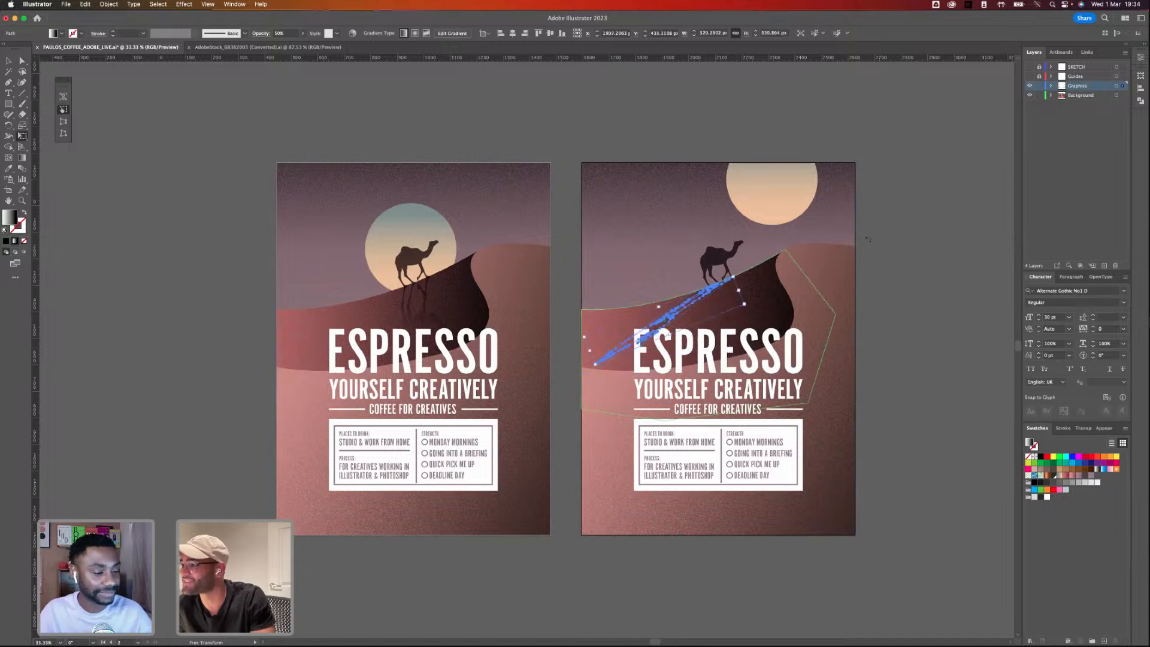
pyautogui.click(303, 34)
pyautogui.moveTo(309, 46); pyautogui.dragTo(301, 47)
pyautogui.click(9, 60)
pyautogui.click(232, 110)
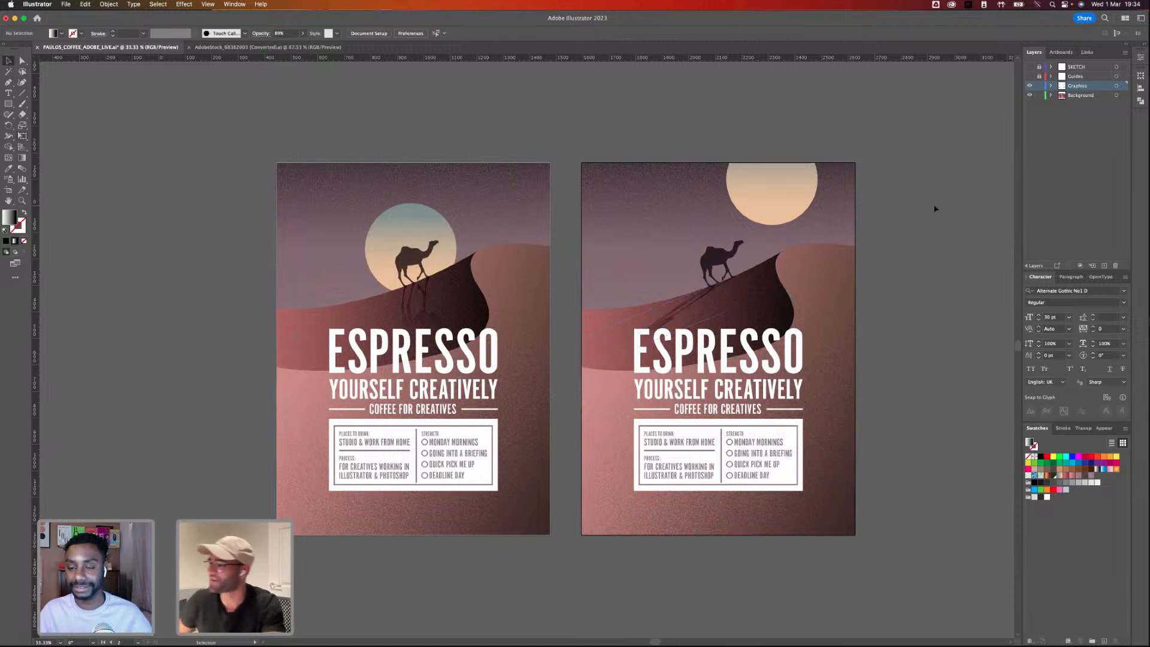
# - Check the skewed shadow up close and reverse the copied sun's gradient with the Gradient tool, drawing it upwards
pyautogui.press('super+equal')
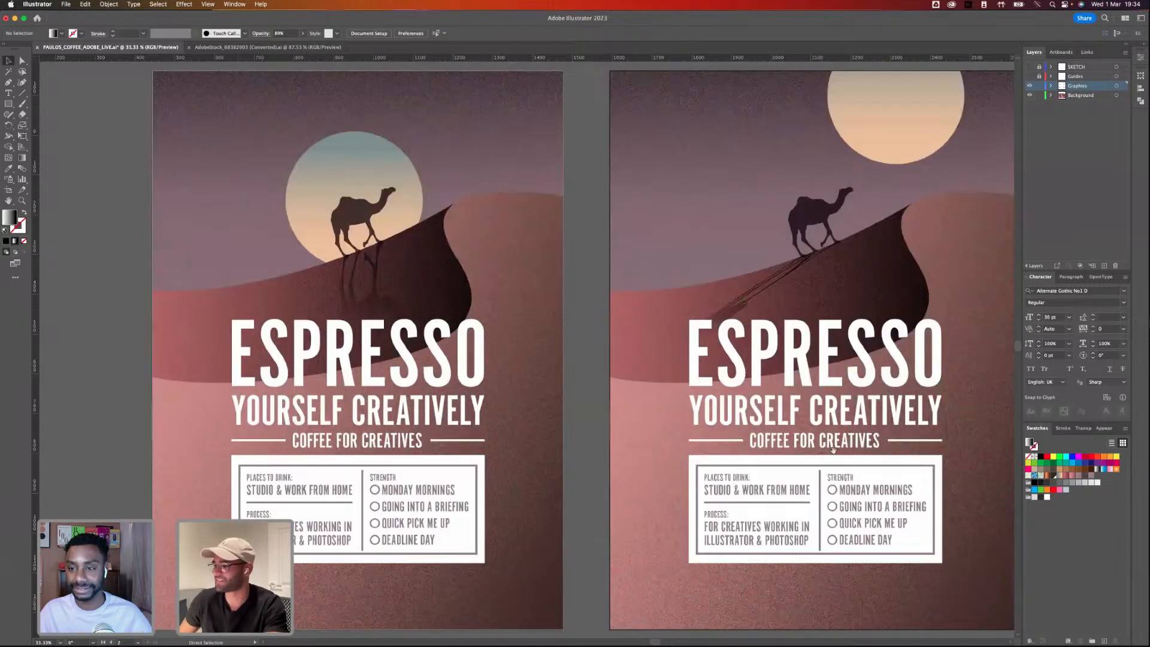
pyautogui.press('super+equal')
pyautogui.press('super+equal')
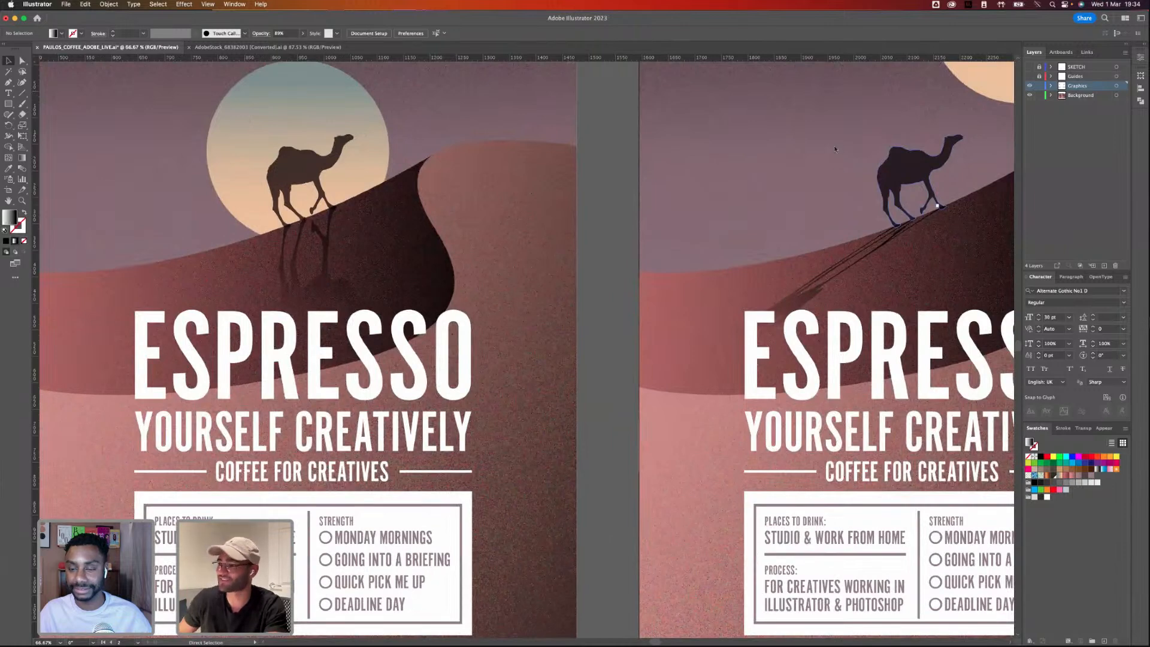
pyautogui.press('super+minus')
pyautogui.press('super+minus')
pyautogui.click(676, 134)
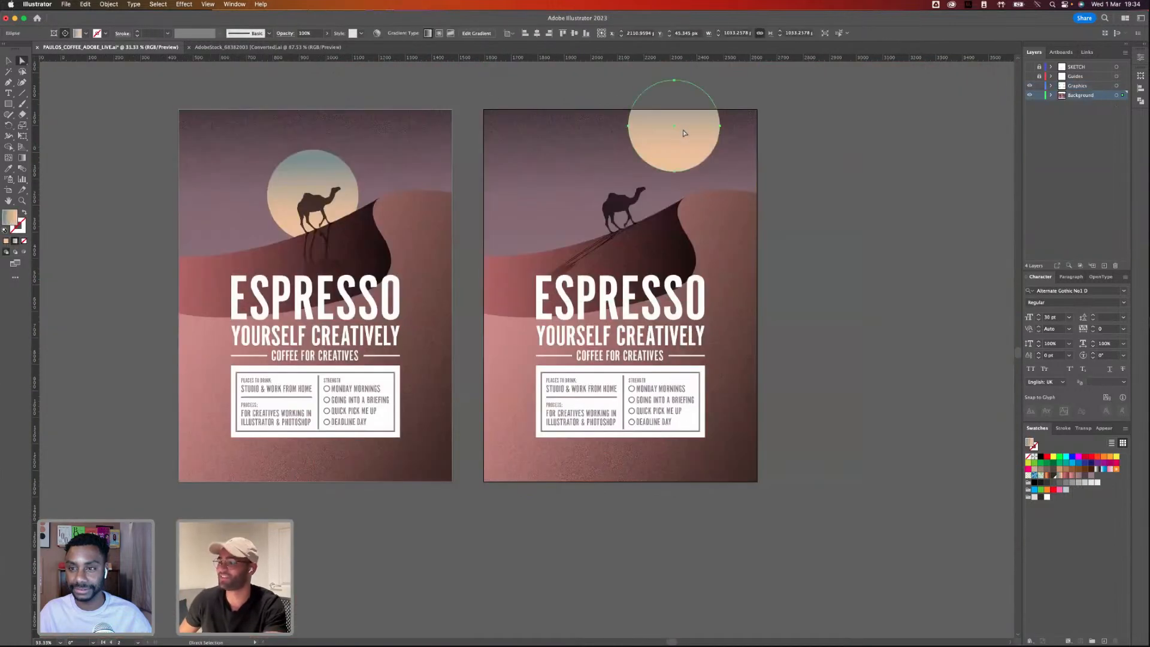
pyautogui.press('g')
pyautogui.moveTo(691, 162)
pyautogui.mouseDown()
pyautogui.moveTo(689, 74)
pyautogui.moveTo(673, 92)
pyautogui.mouseUp()
pyautogui.scroll(2, 689, 75)
pyautogui.press('v')
pyautogui.press('super+shift+a')
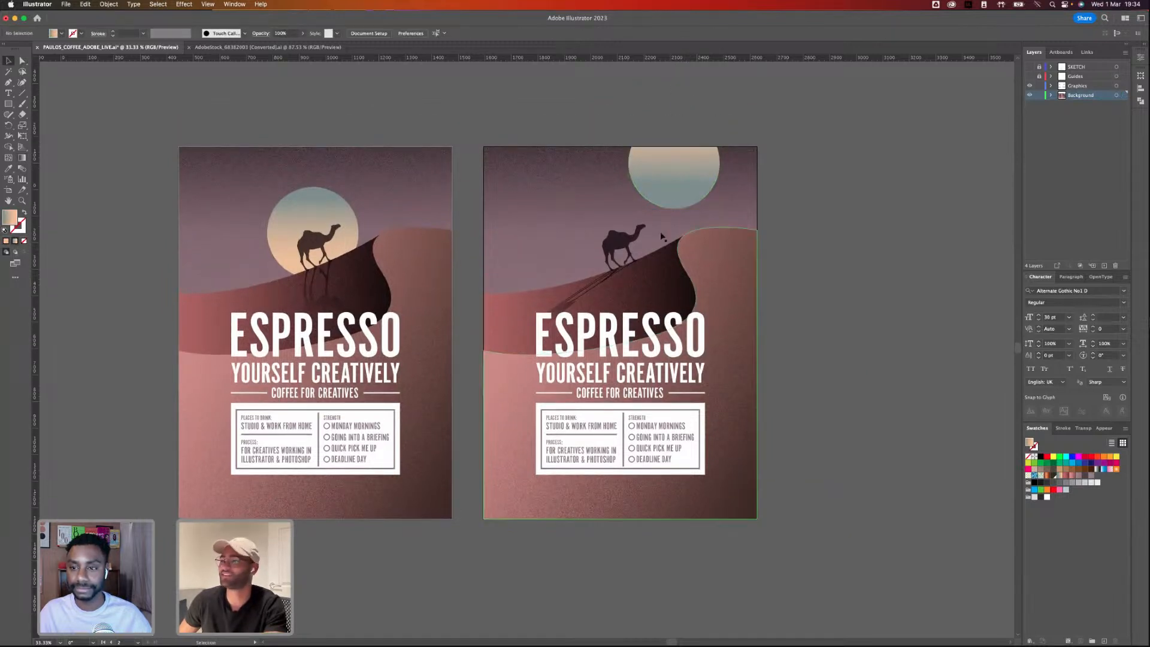
# - Shift the copy's grainy texture overlay aside to the right and select the gradient background rectangle beneath it
pyautogui.press('a')
pyautogui.click(575, 211)
pyautogui.moveTo(579, 205); pyautogui.dragTo(609, 207)
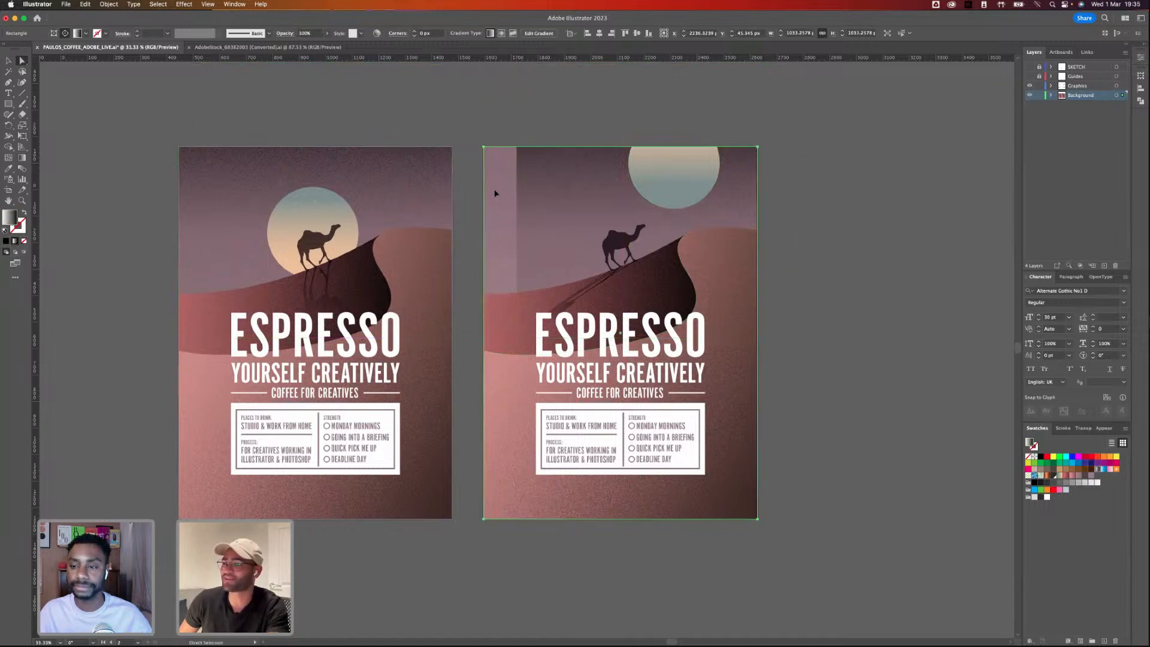
pyautogui.doubleClick(7, 215)
pyautogui.moveTo(546, 247); pyautogui.dragTo(771, 337)
pyautogui.click(893, 380)
pyautogui.scroll(1, 539, 239)
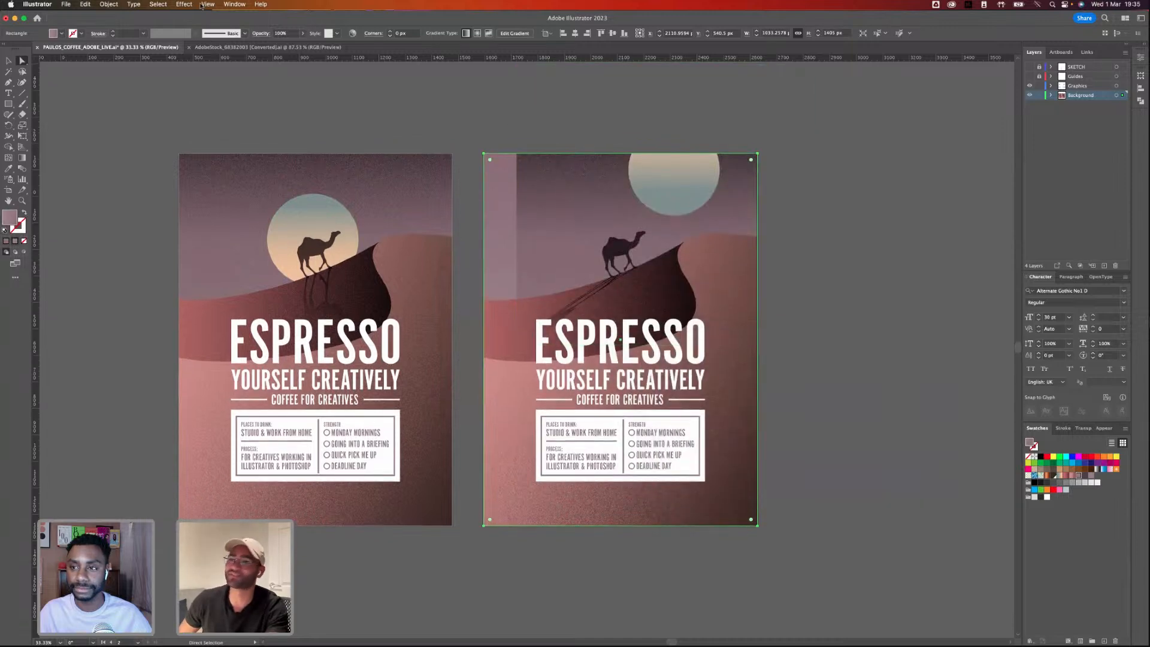
# - Recolour the end stop of the background rectangle's gradient to a deep purple and move the texture overlay back into place
pyautogui.click(159, 5)
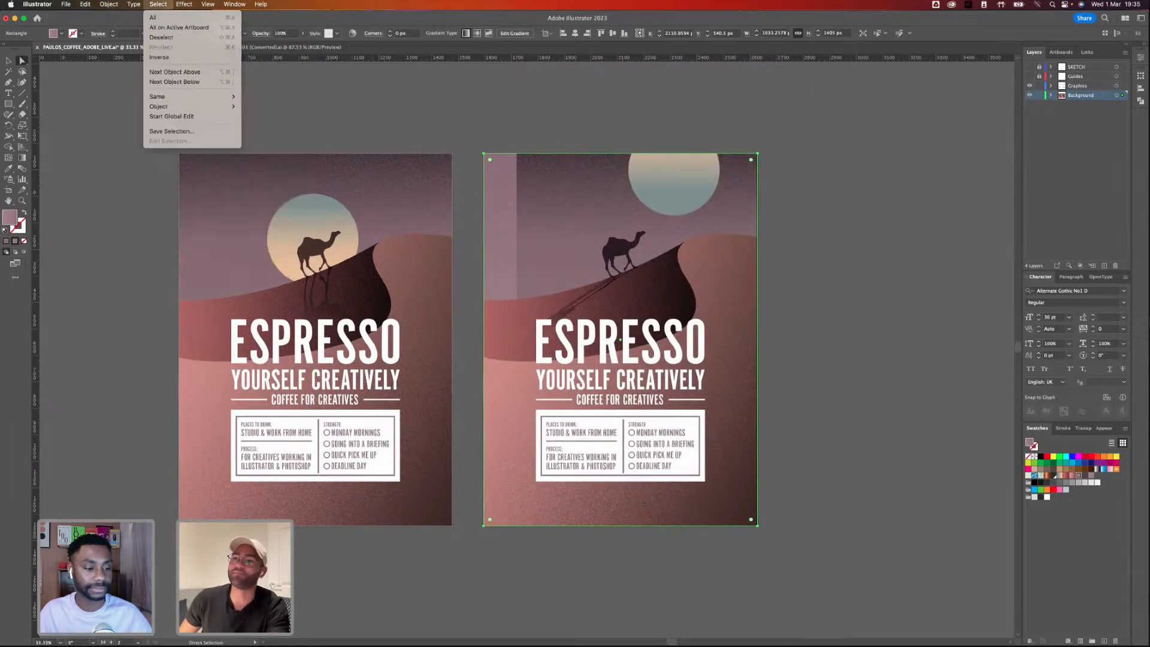
pyautogui.moveTo(229, 9)
pyautogui.click(252, 263)
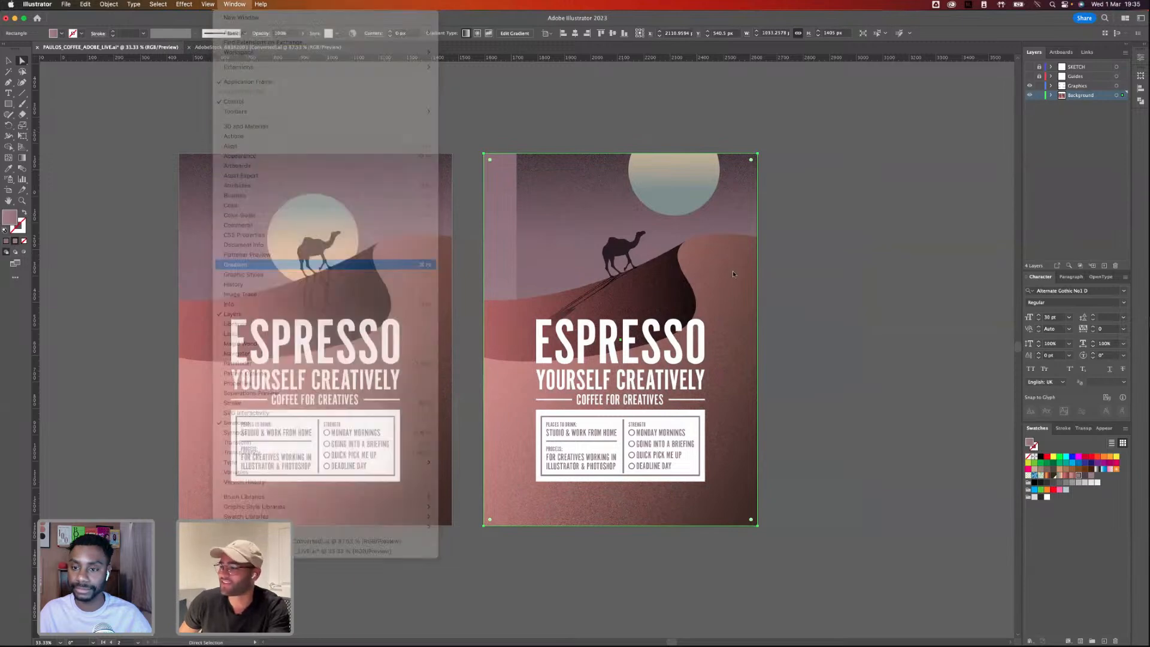
pyautogui.moveTo(748, 133); pyautogui.dragTo(869, 193)
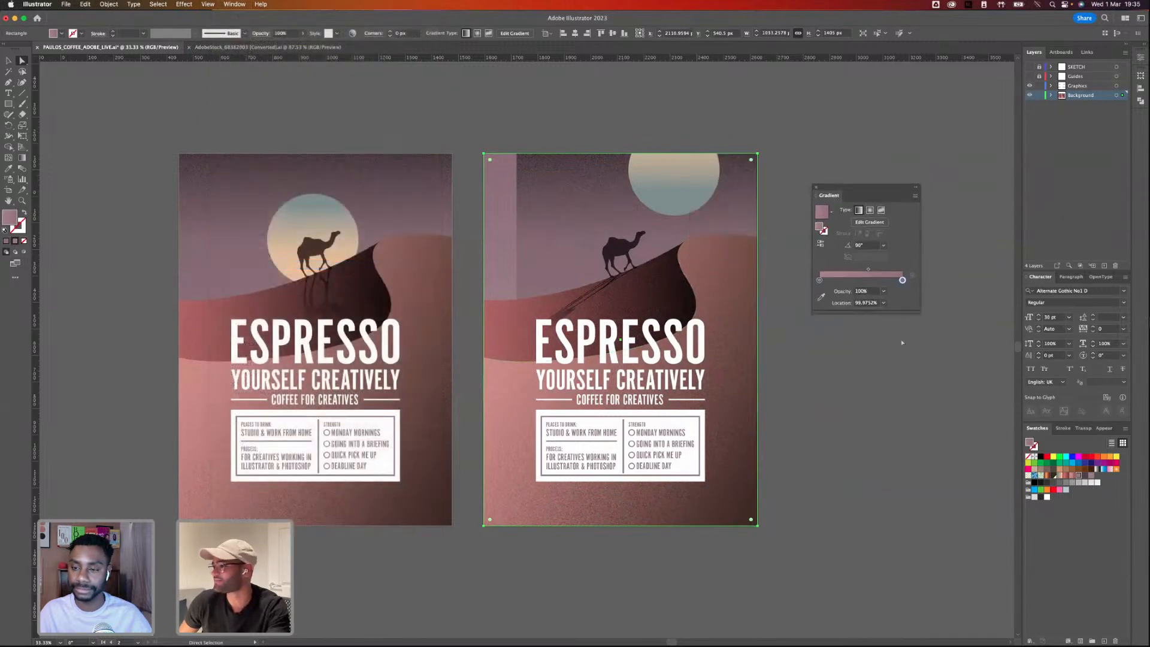
pyautogui.doubleClick(903, 279)
pyautogui.click(787, 311)
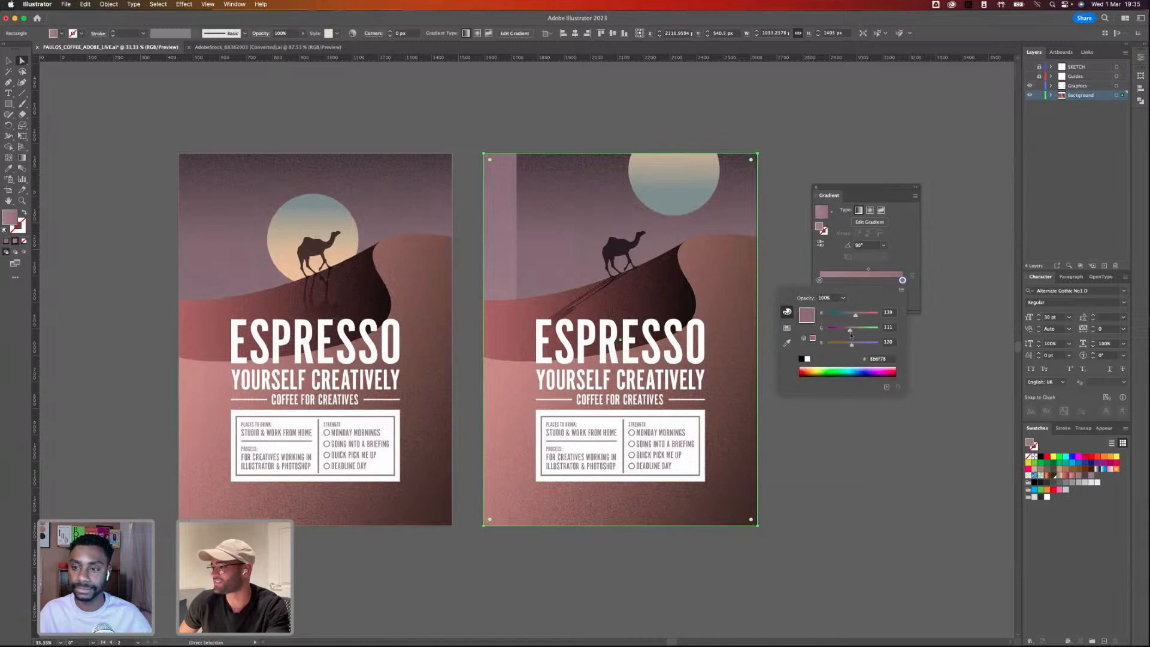
pyautogui.click(848, 329)
pyautogui.click(856, 345)
pyautogui.moveTo(855, 315)
pyautogui.mouseDown()
pyautogui.moveTo(840, 331)
pyautogui.moveTo(860, 346)
pyautogui.mouseUp()
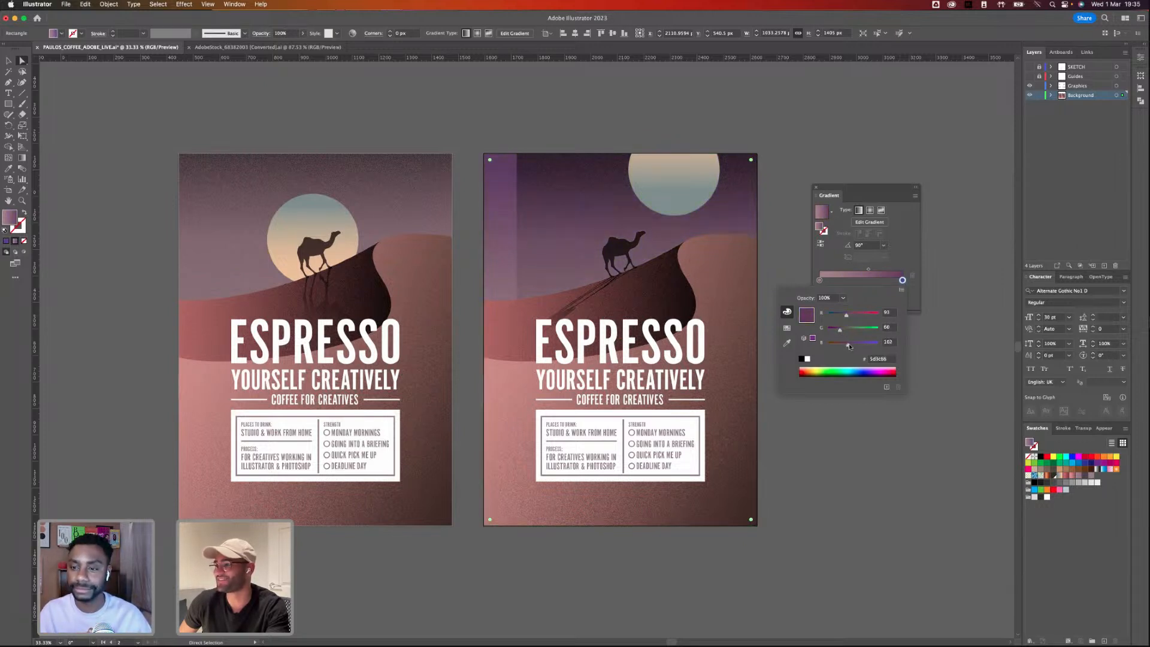
pyautogui.click(533, 118)
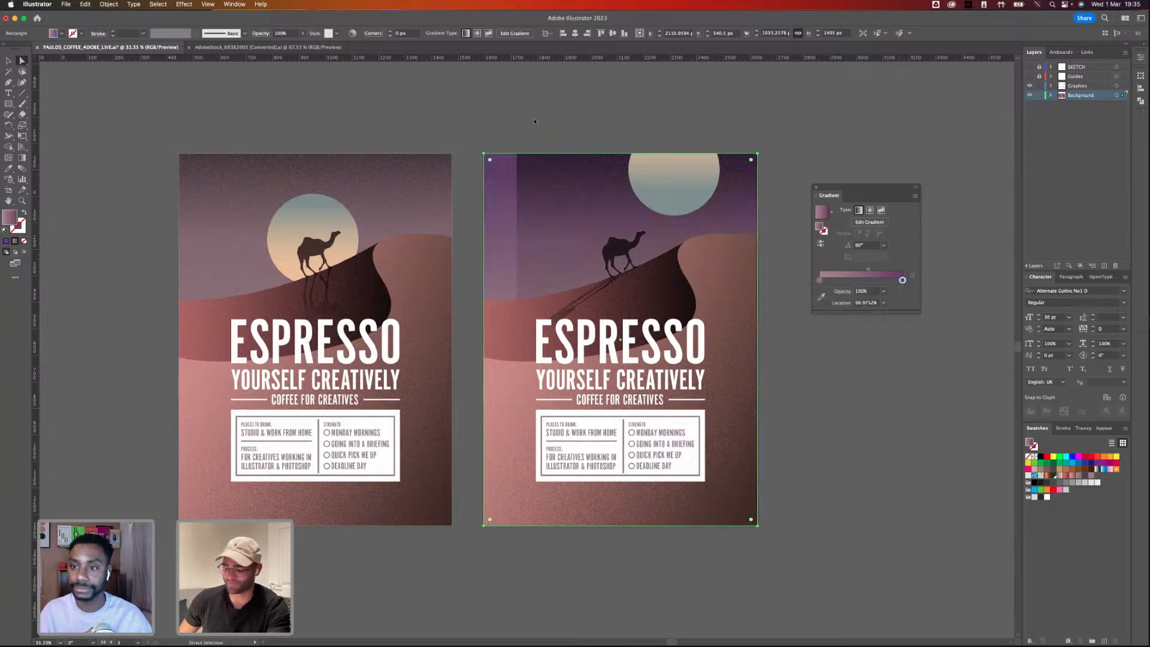
pyautogui.moveTo(566, 198); pyautogui.dragTo(533, 197)
# - Change the first colour stop of the copied sun's gradient to pale blue, RGB 165, 182, 225
pyautogui.click(657, 186)
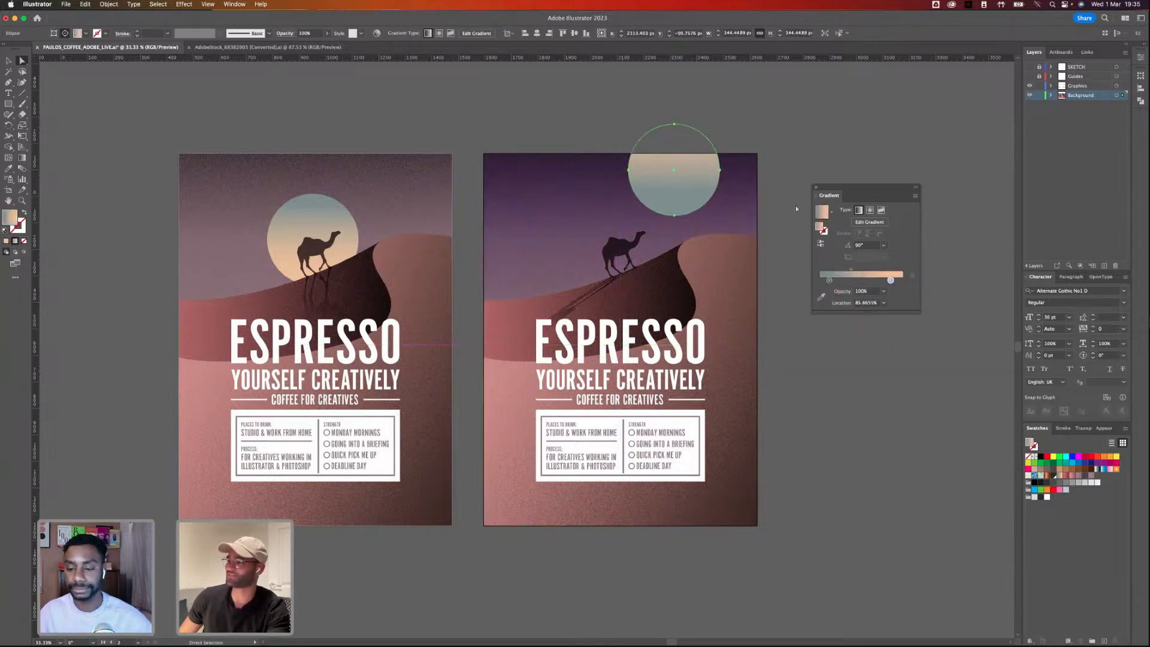
pyautogui.doubleClick(829, 279)
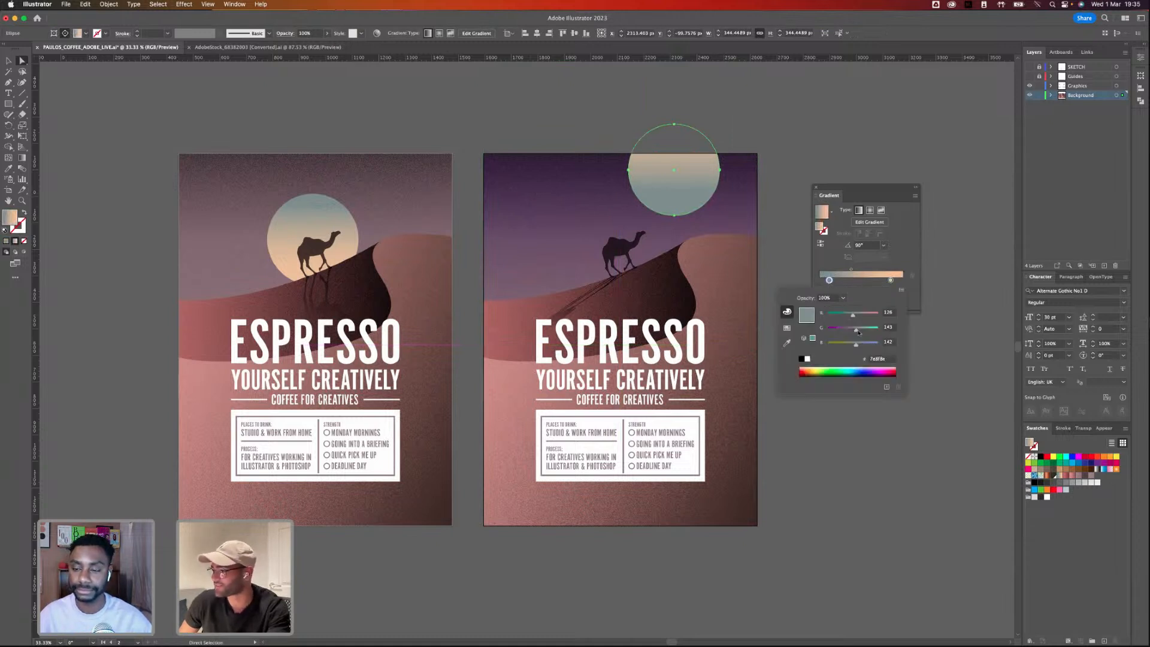
pyautogui.moveTo(853, 315); pyautogui.dragTo(863, 346)
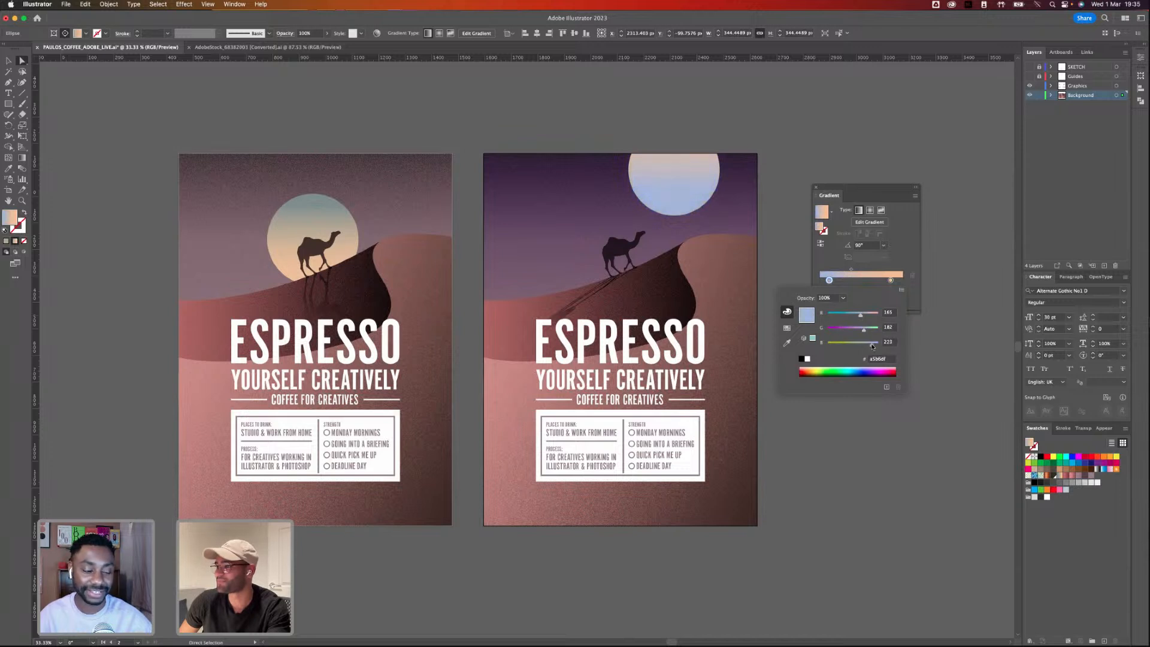
pyautogui.moveTo(873, 346); pyautogui.dragTo(873, 346)
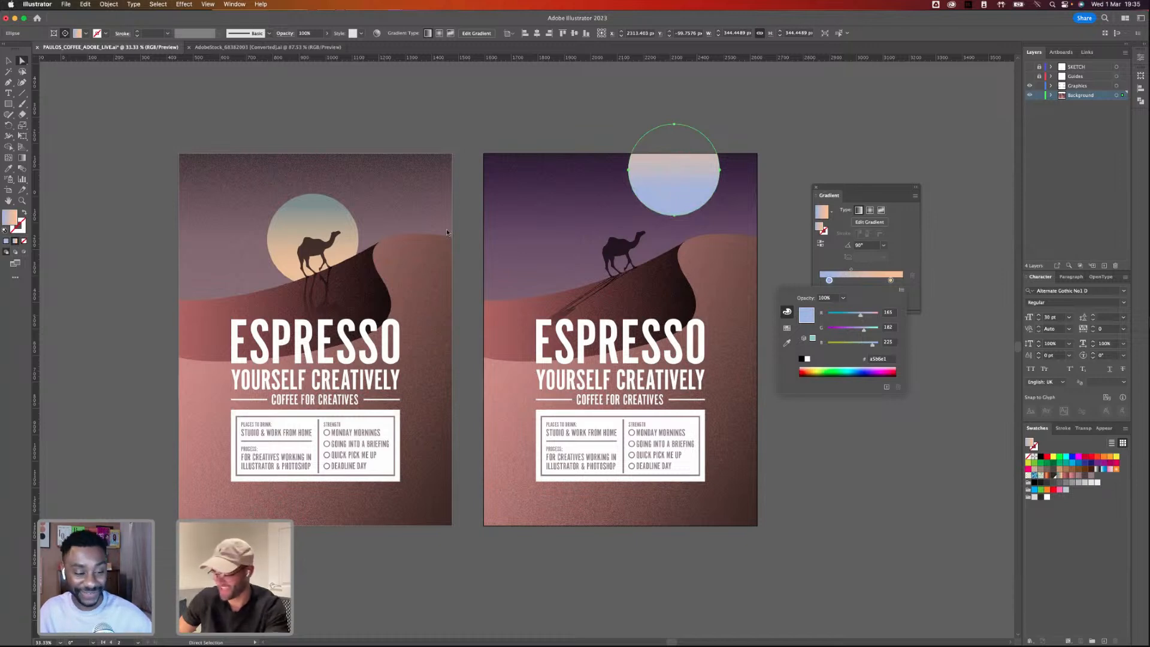
# - Deselect the copied sun and select the shaded dune slope beneath the camel on the night-time label
pyautogui.click(457, 154)
pyautogui.click(545, 113)
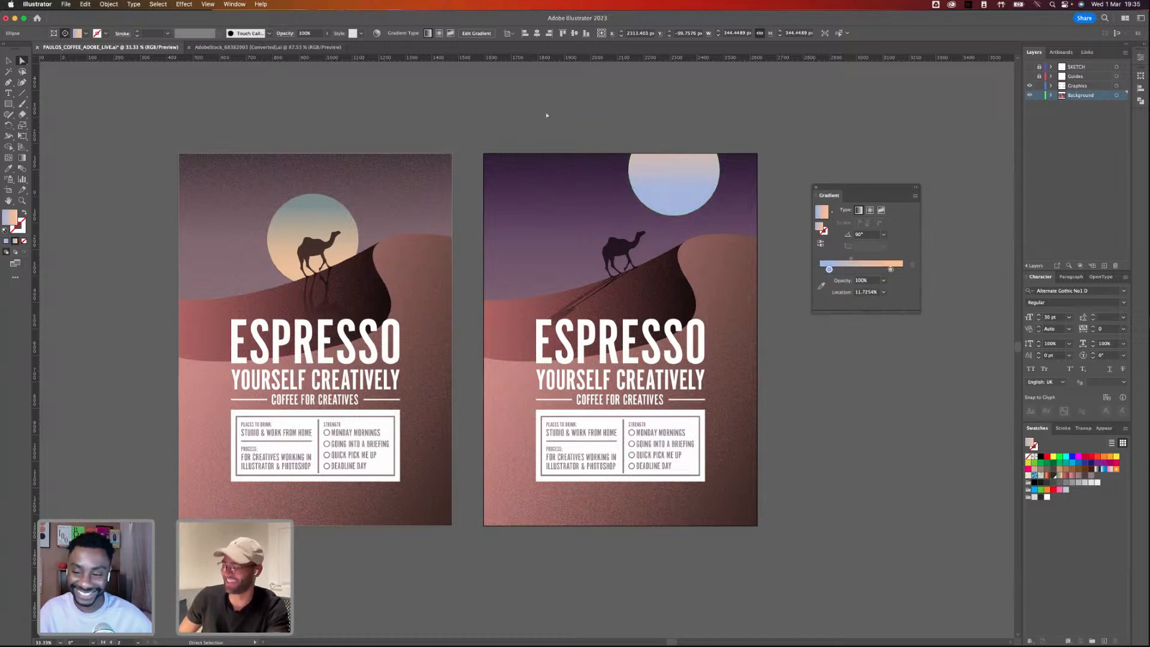
pyautogui.press('super+equal')
pyautogui.hscroll(4, 565, 164)
pyautogui.scroll(2, 565, 164)
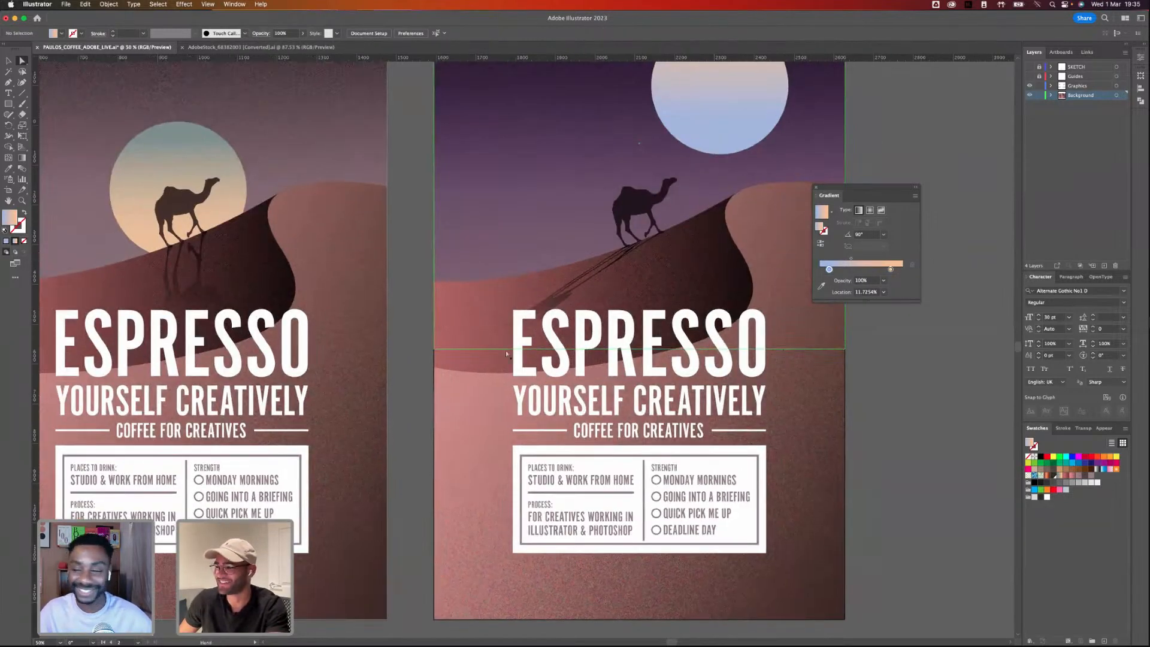
pyautogui.click(557, 304)
pyautogui.keyDown('super'); pyautogui.click(708, 303); pyautogui.keyUp('super')
pyautogui.press('super+shift+a')
pyautogui.click(354, 425)
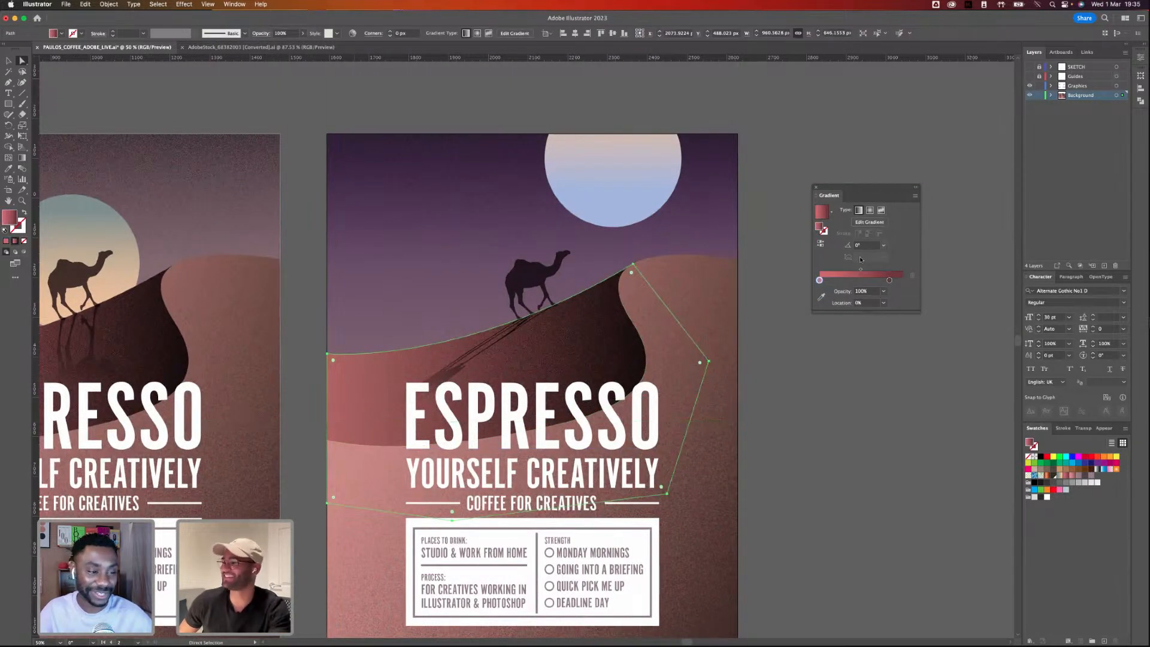
# - Recolour the first stop of the slope's gradient to a muted dark brown, about RGB 106, 75, 68
pyautogui.doubleClick(819, 279)
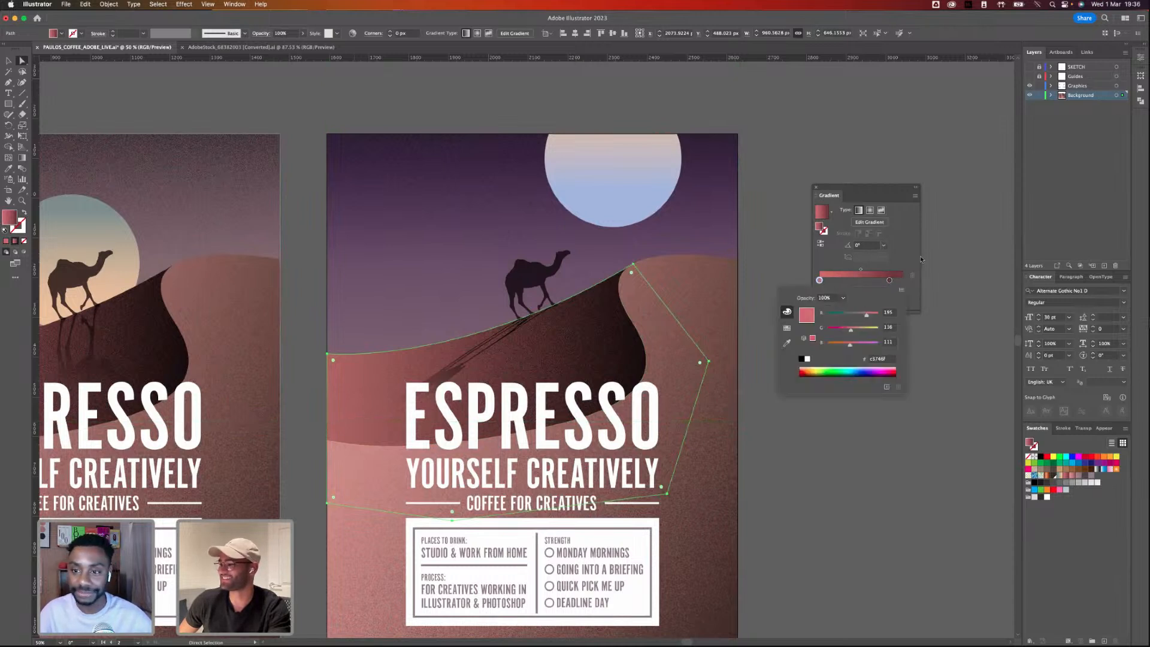
pyautogui.click(819, 280)
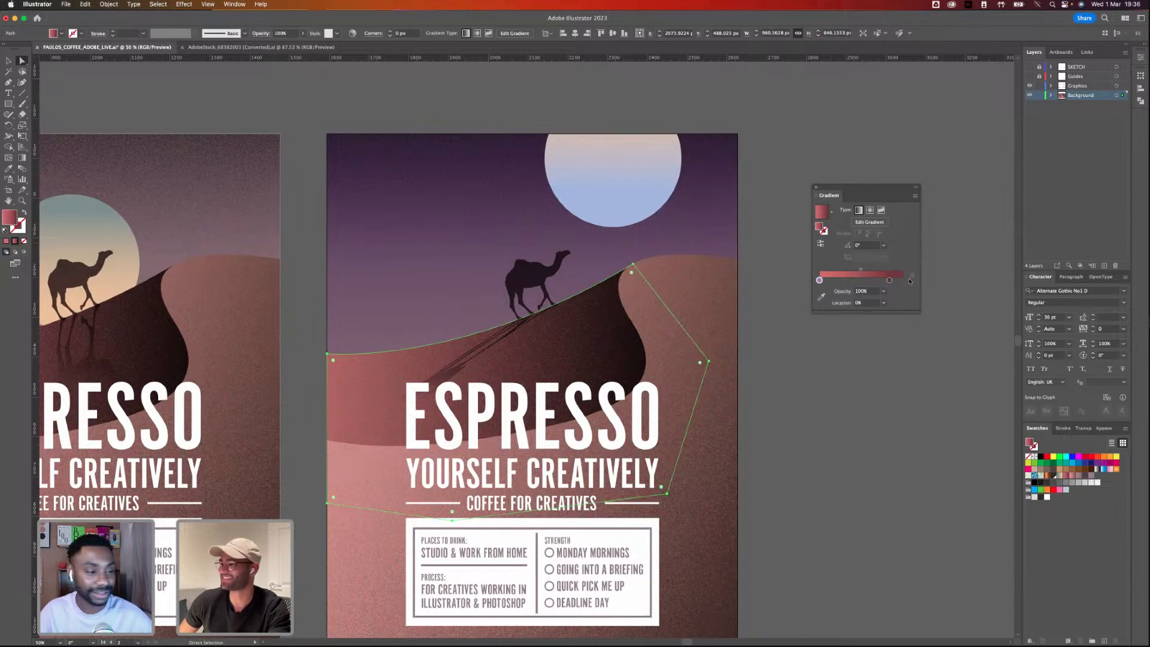
pyautogui.doubleClick(819, 280)
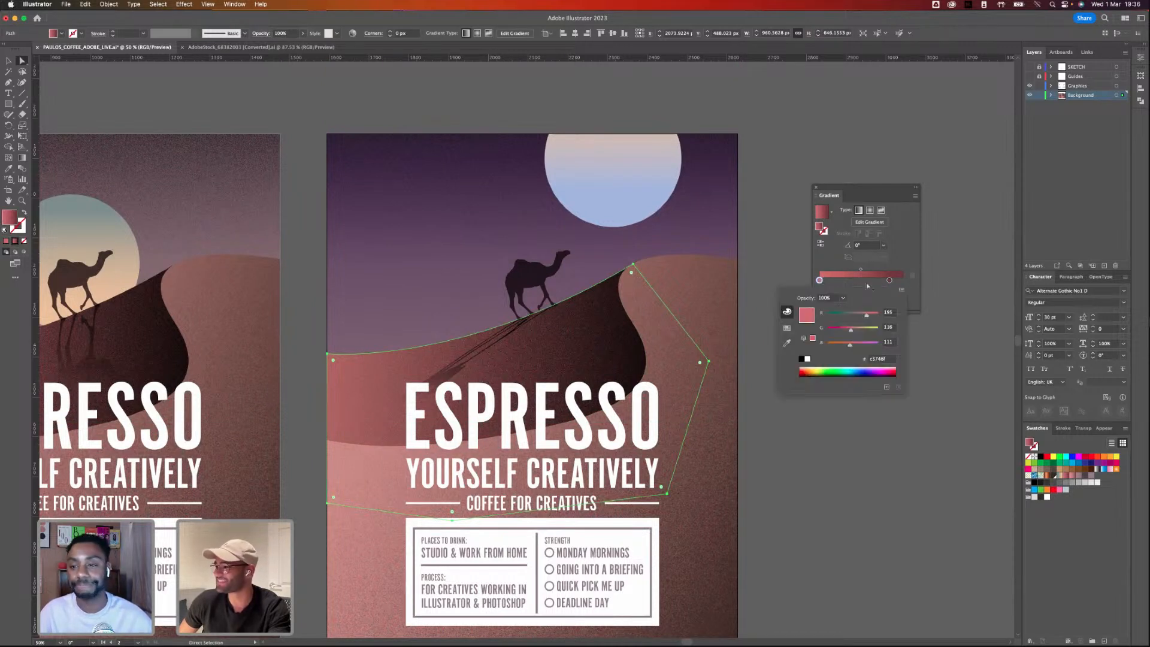
pyautogui.click(818, 282)
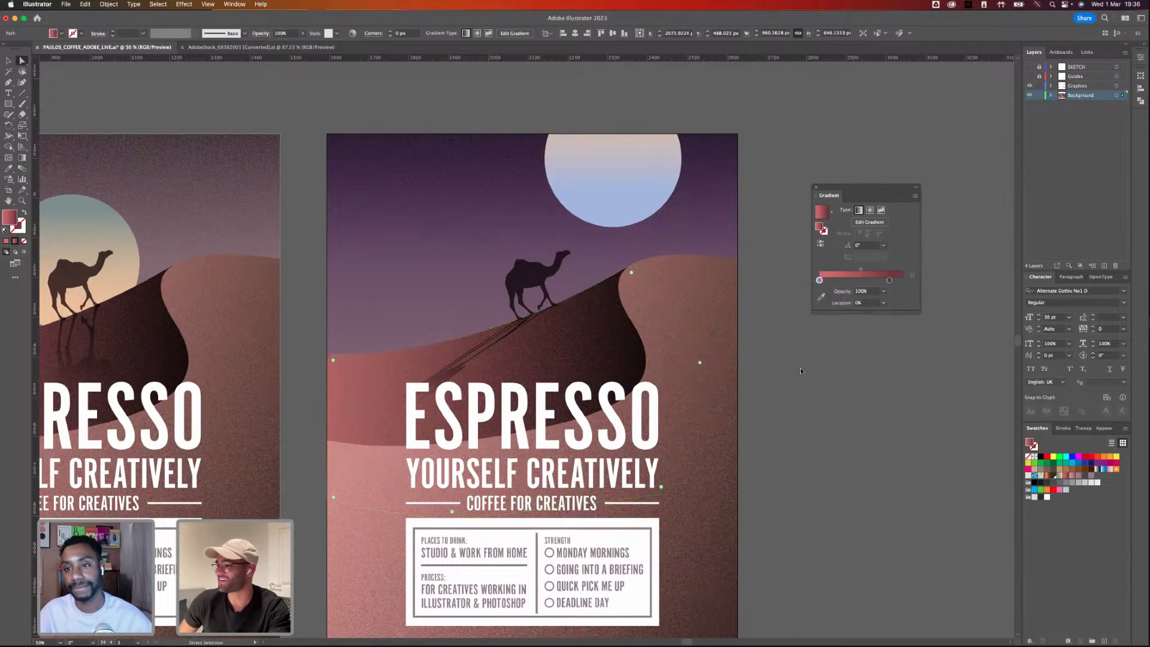
pyautogui.moveTo(820, 281)
pyautogui.mouseDown()
pyautogui.moveTo(853, 280)
pyautogui.moveTo(824, 281)
pyautogui.moveTo(833, 295)
pyautogui.moveTo(809, 281)
pyautogui.mouseUp()
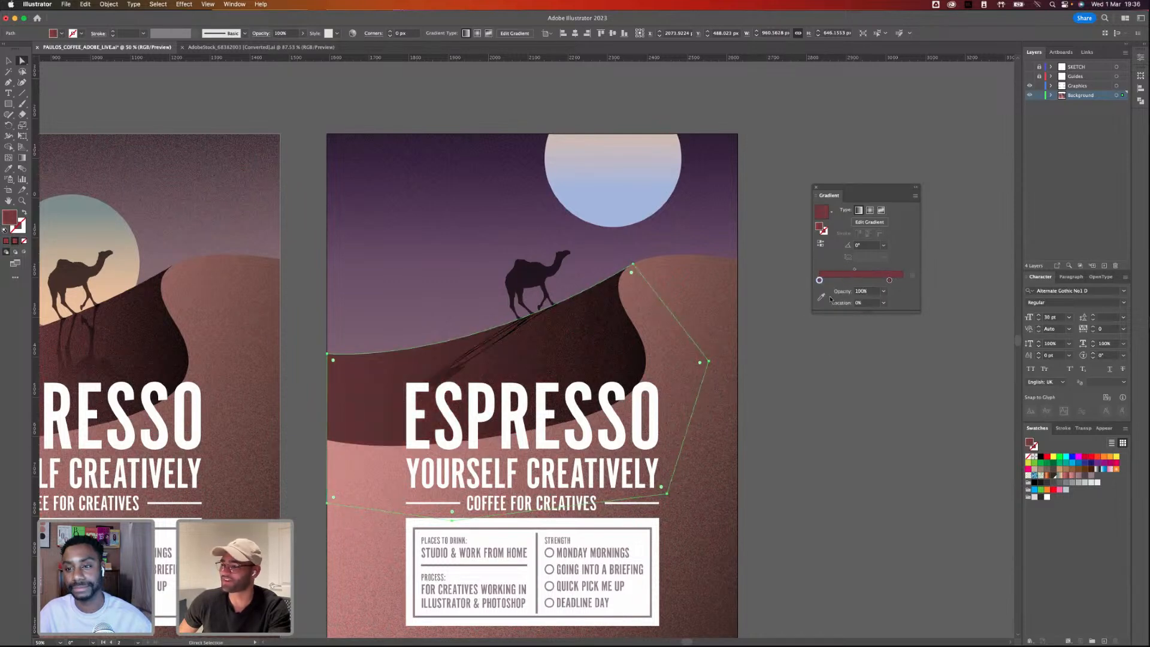
pyautogui.doubleClick(819, 280)
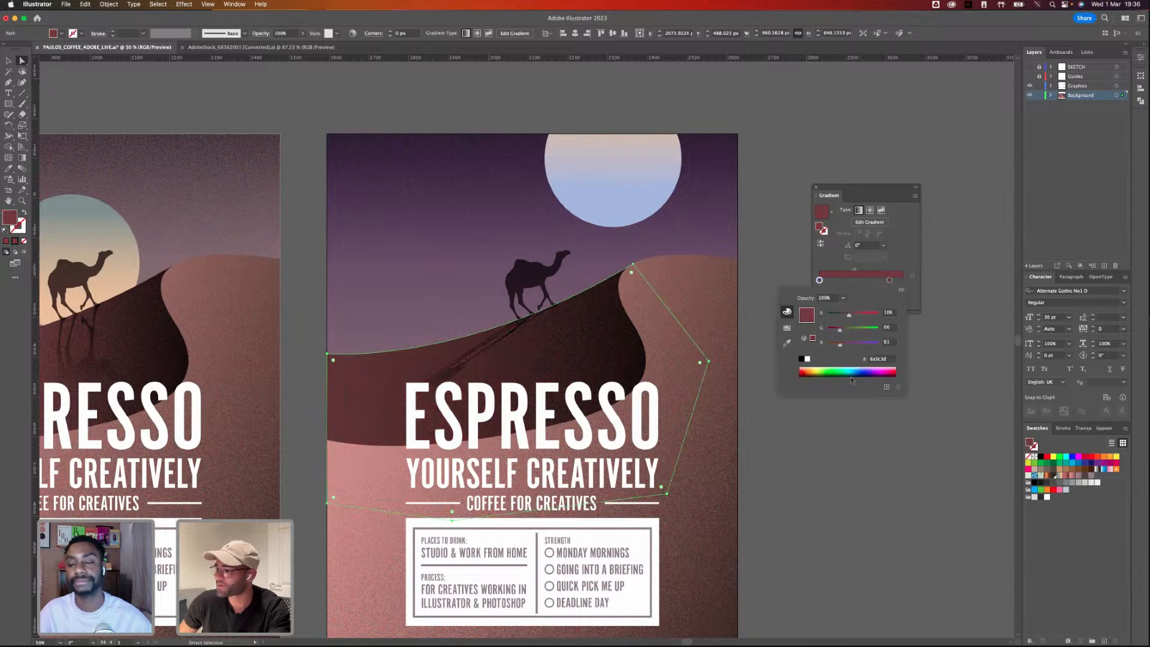
pyautogui.moveTo(840, 345); pyautogui.dragTo(846, 346)
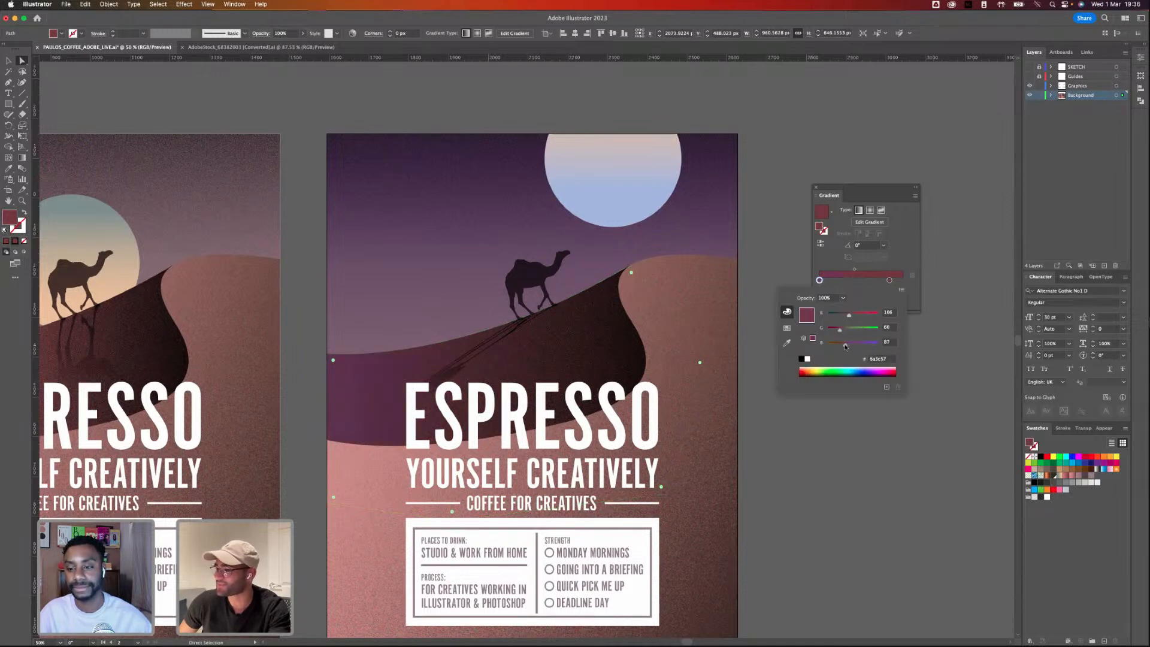
pyautogui.moveTo(839, 329); pyautogui.dragTo(845, 332)
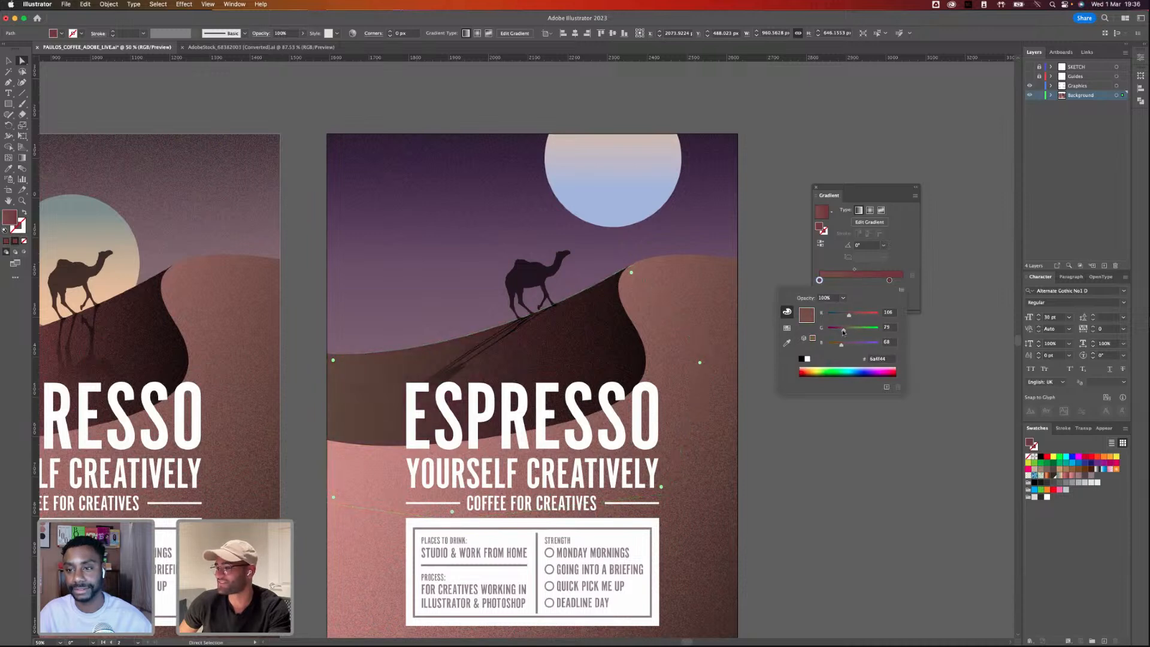
pyautogui.click(776, 464)
# - Select only the pink gradient shape of the large foreground dune on the night-time label
pyautogui.scroll(-5, 701, 372)
pyautogui.keyDown('super'); pyautogui.click(680, 388); pyautogui.keyUp('super')
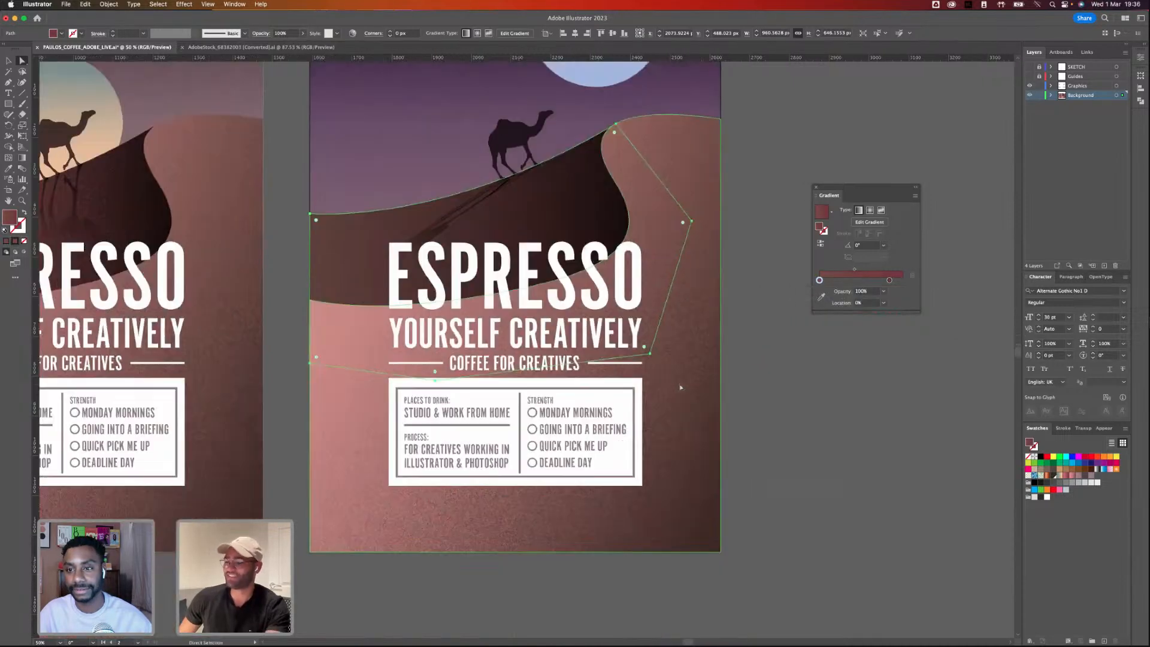
pyautogui.keyDown('super'); pyautogui.click(680, 388); pyautogui.keyUp('super')
pyautogui.scroll(4, 775, 336)
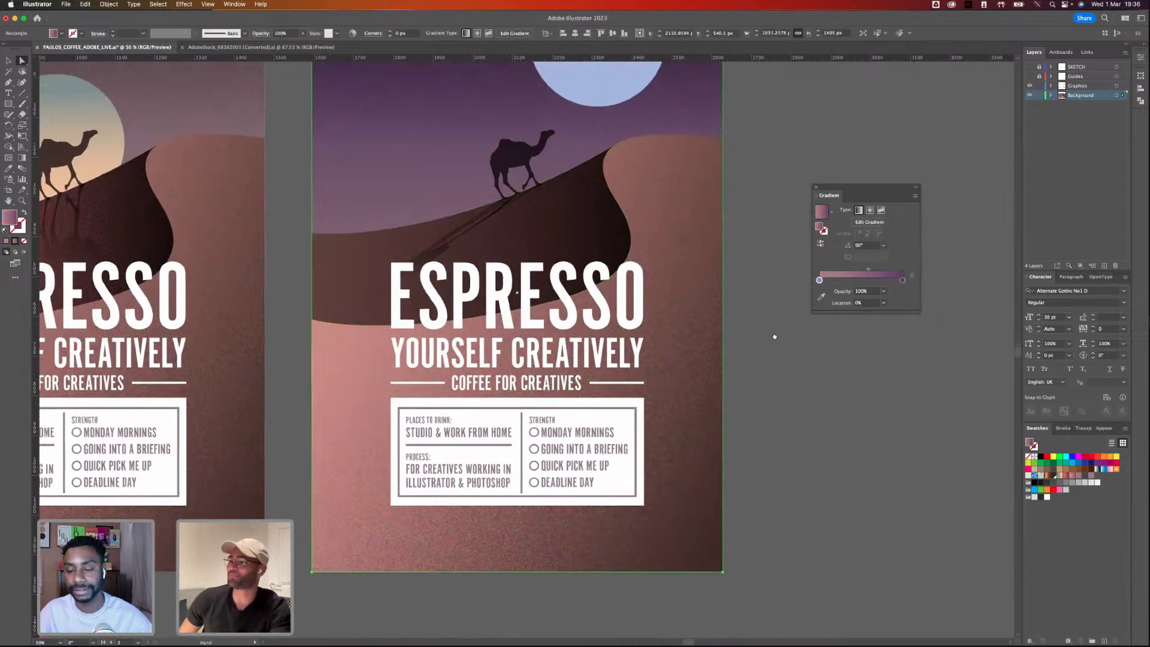
pyautogui.click(777, 300)
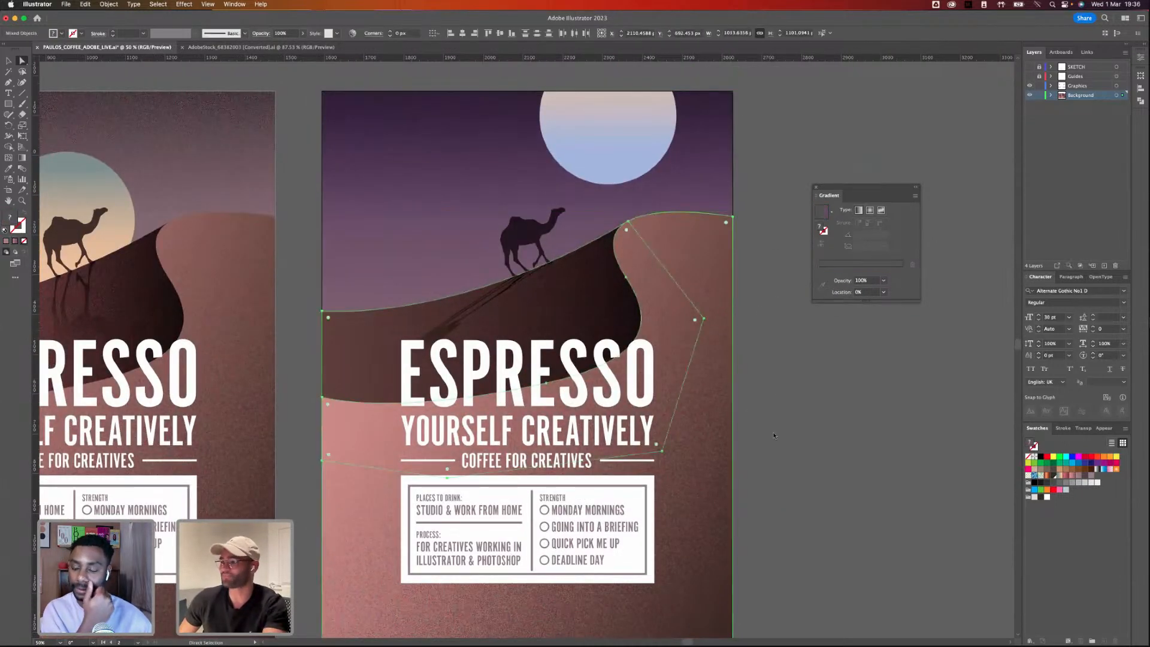
pyautogui.click(721, 423)
pyautogui.press('super+2')
pyautogui.click(726, 363)
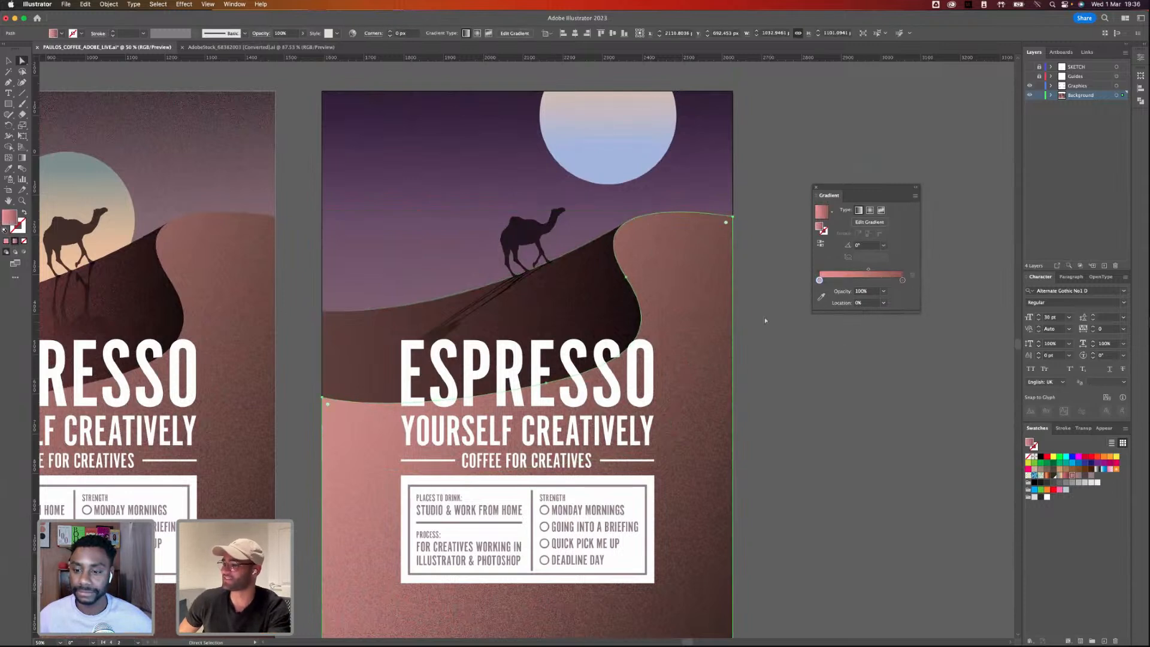
# - Redraw the foreground dune's gradient upwards at about 100° with the Gradient tool and shift its midpoint towards the start
pyautogui.press('g')
pyautogui.scroll(-2, 695, 488)
pyautogui.moveTo(725, 523)
pyautogui.mouseDown()
pyautogui.moveTo(640, 300)
pyautogui.moveTo(662, 271)
pyautogui.moveTo(678, 327)
pyautogui.mouseUp()
pyautogui.moveTo(636, 172); pyautogui.dragTo(666, 323)
pyautogui.moveTo(701, 583)
pyautogui.mouseDown()
pyautogui.moveTo(660, 282)
pyautogui.moveTo(626, 189)
pyautogui.moveTo(596, 336)
pyautogui.moveTo(610, 352)
pyautogui.moveTo(643, 251)
pyautogui.moveTo(626, 171)
pyautogui.mouseUp()
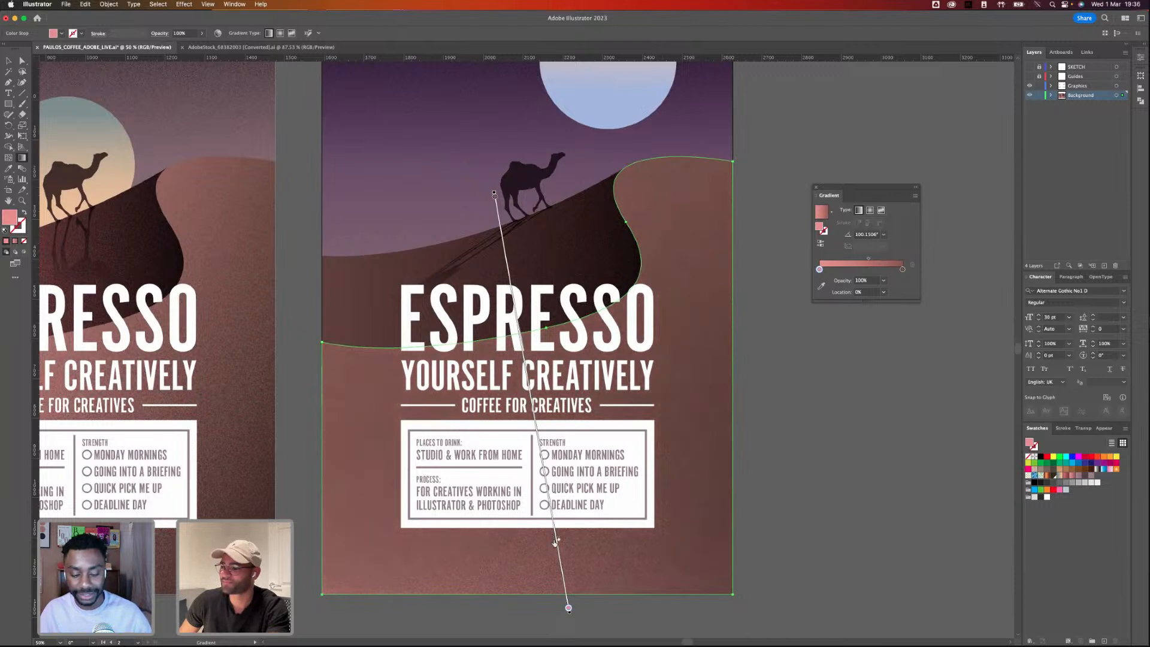
pyautogui.moveTo(555, 543); pyautogui.dragTo(558, 542)
pyautogui.scroll(1, 559, 542)
pyautogui.press('a')
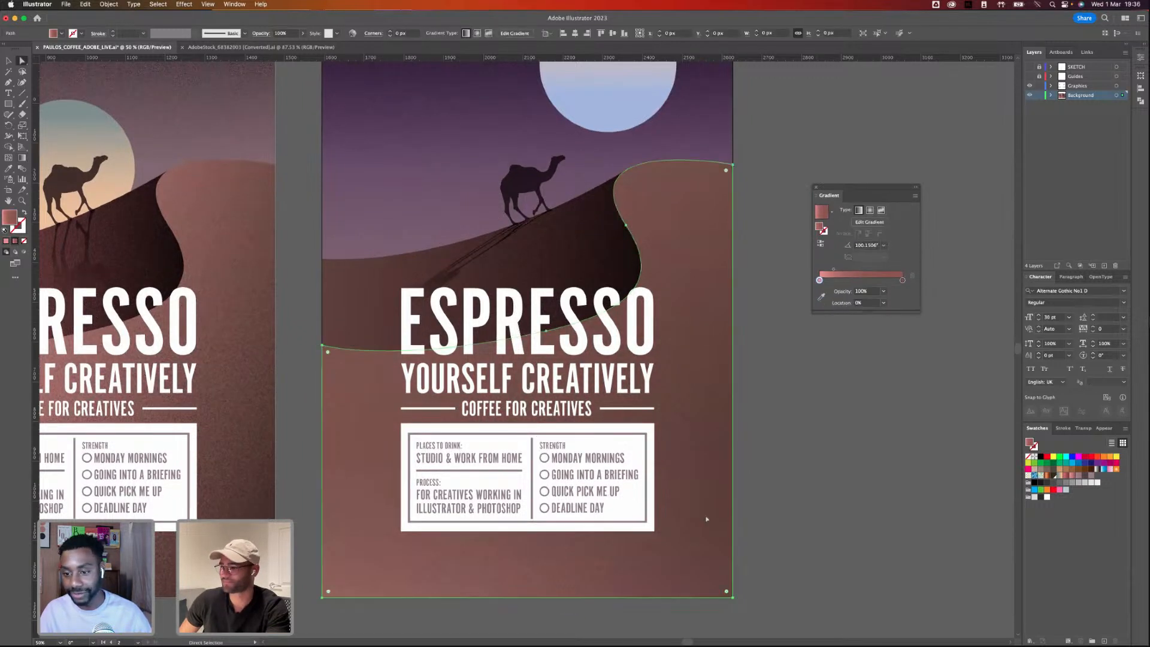
# - Redraw the foreground dune's white-to-black overlay gradient upwards at about 111° and move its midpoint closer to the start
pyautogui.click(792, 502)
pyautogui.click(709, 499)
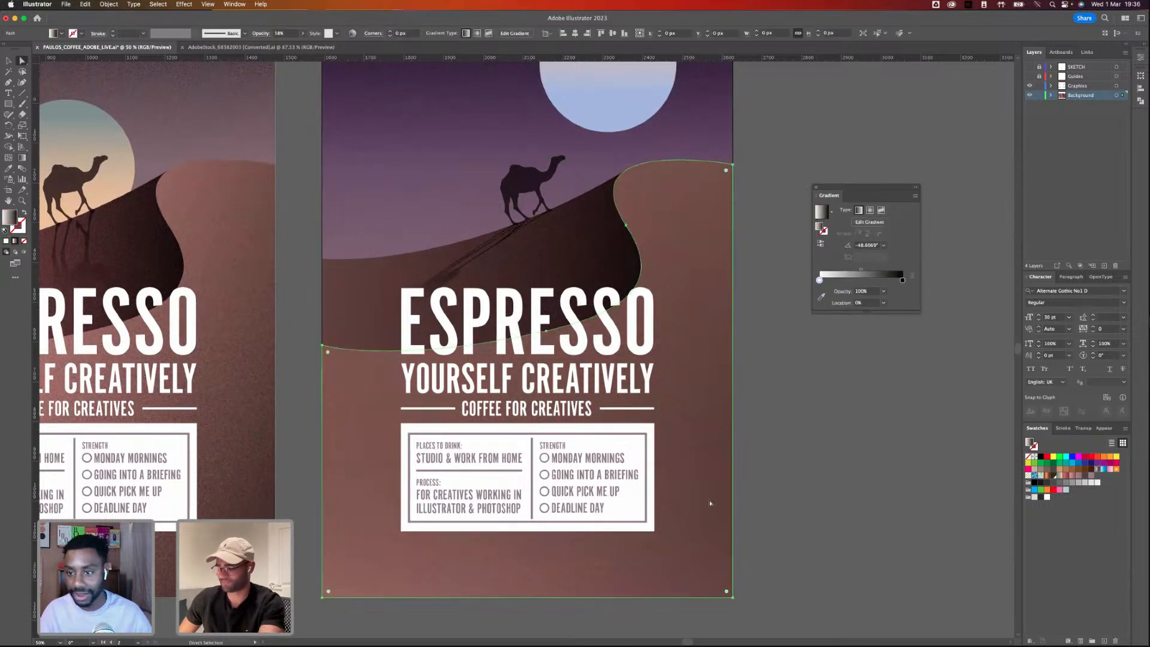
pyautogui.press('g')
pyautogui.moveTo(717, 558)
pyautogui.mouseDown()
pyautogui.moveTo(614, 404)
pyautogui.moveTo(668, 453)
pyautogui.moveTo(675, 434)
pyautogui.moveTo(596, 241)
pyautogui.mouseUp()
pyautogui.moveTo(555, 448); pyautogui.dragTo(581, 518)
pyautogui.click(12, 61)
pyautogui.click(854, 376)
# - Compare both labels side by side and close the Gradient panel
pyautogui.press('super+minus')
pyautogui.press('super+minus')
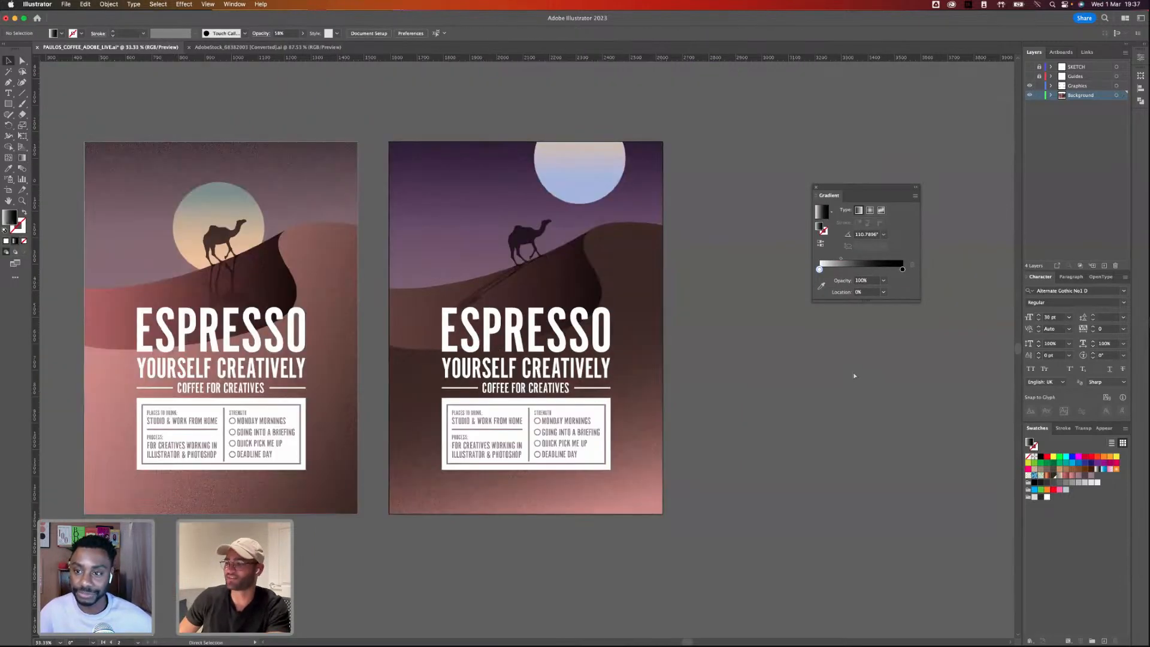
pyautogui.moveTo(681, 357); pyautogui.dragTo(803, 396)
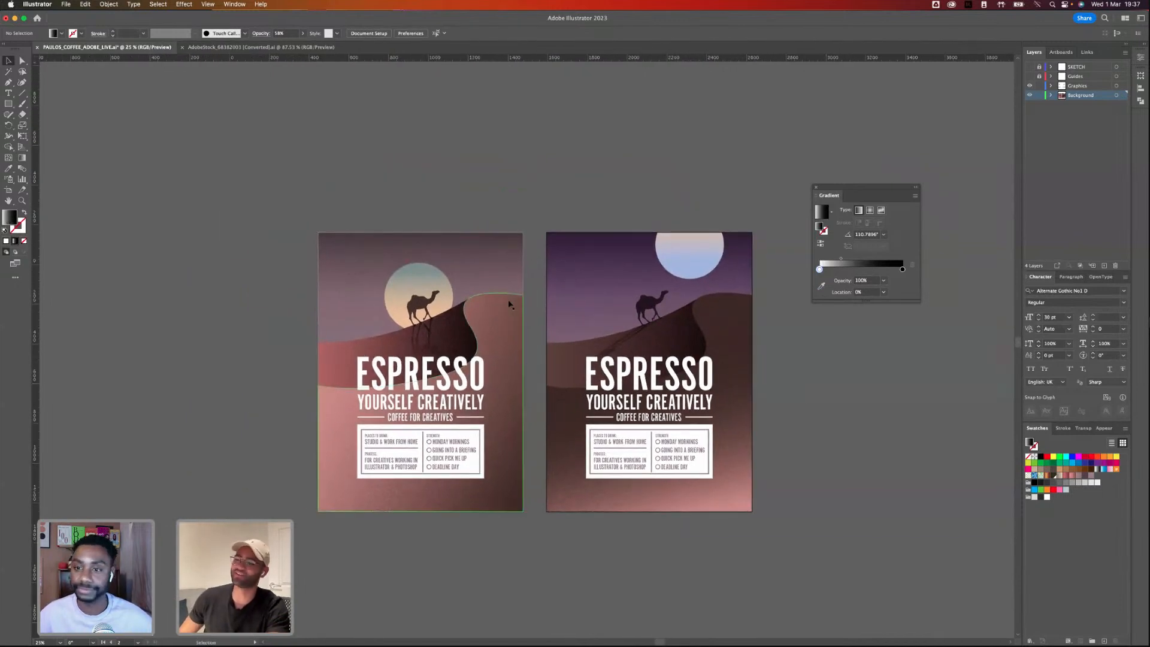
pyautogui.click(815, 187)
pyautogui.scroll(3, 547, 398)
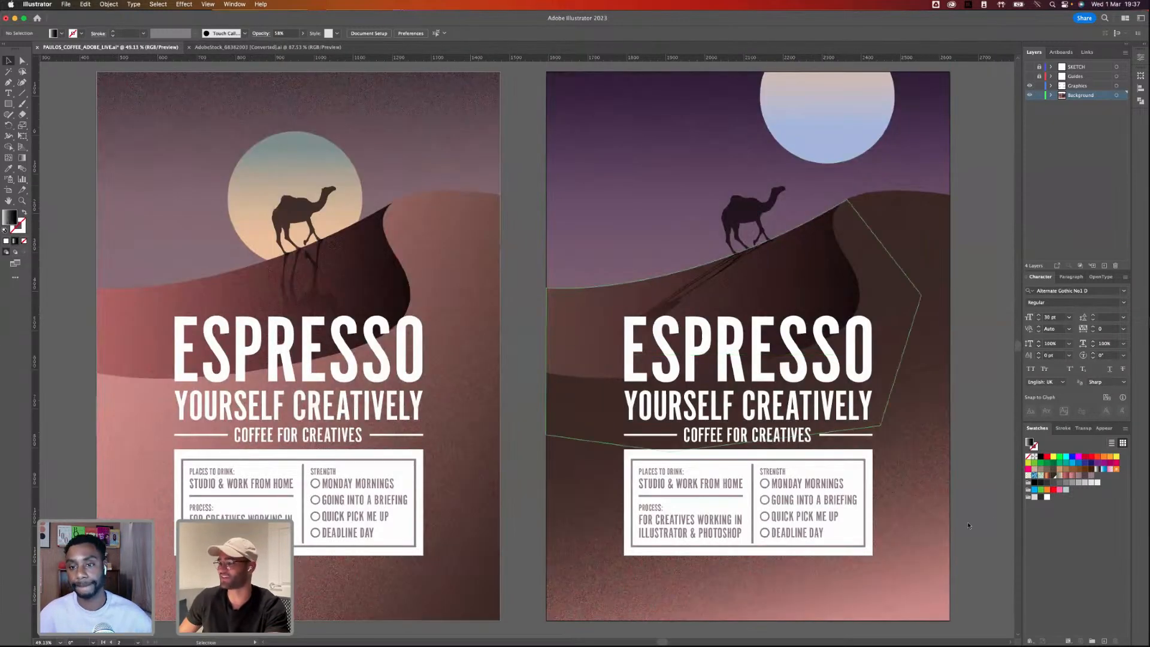
# - Stretch the foreground dune overlay's gradient with the Gradient tool so that it starts well below the label's lower edge
pyautogui.press('a')
pyautogui.press('g')
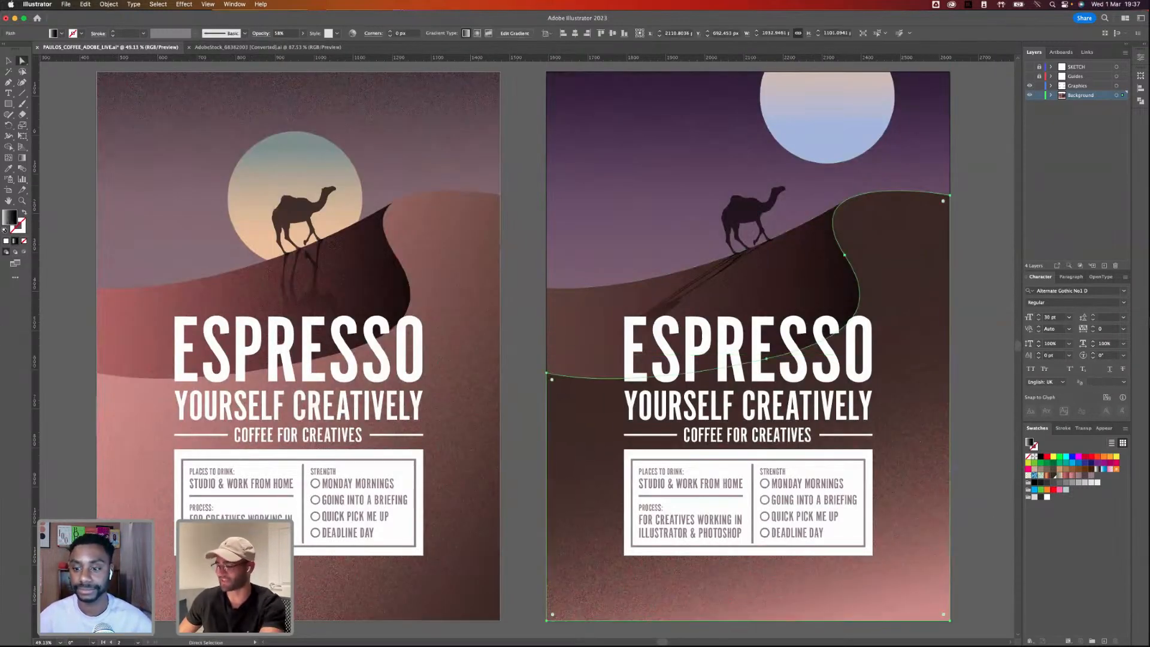
pyautogui.moveTo(711, 311); pyautogui.dragTo(830, 623)
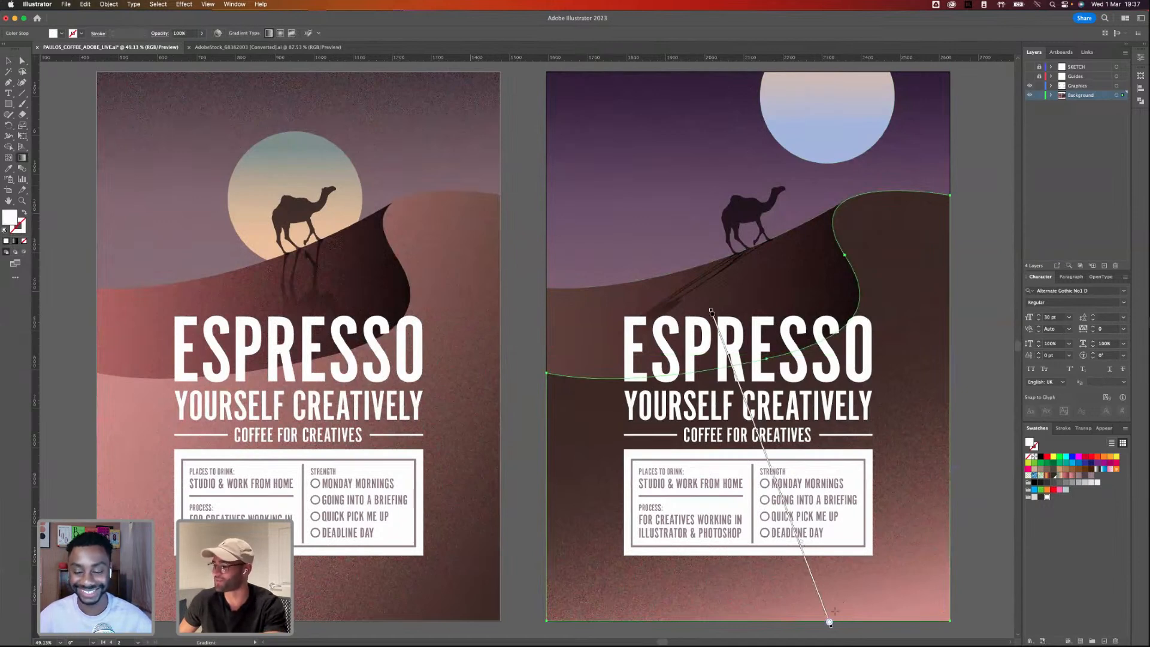
pyautogui.scroll(-1, 859, 554)
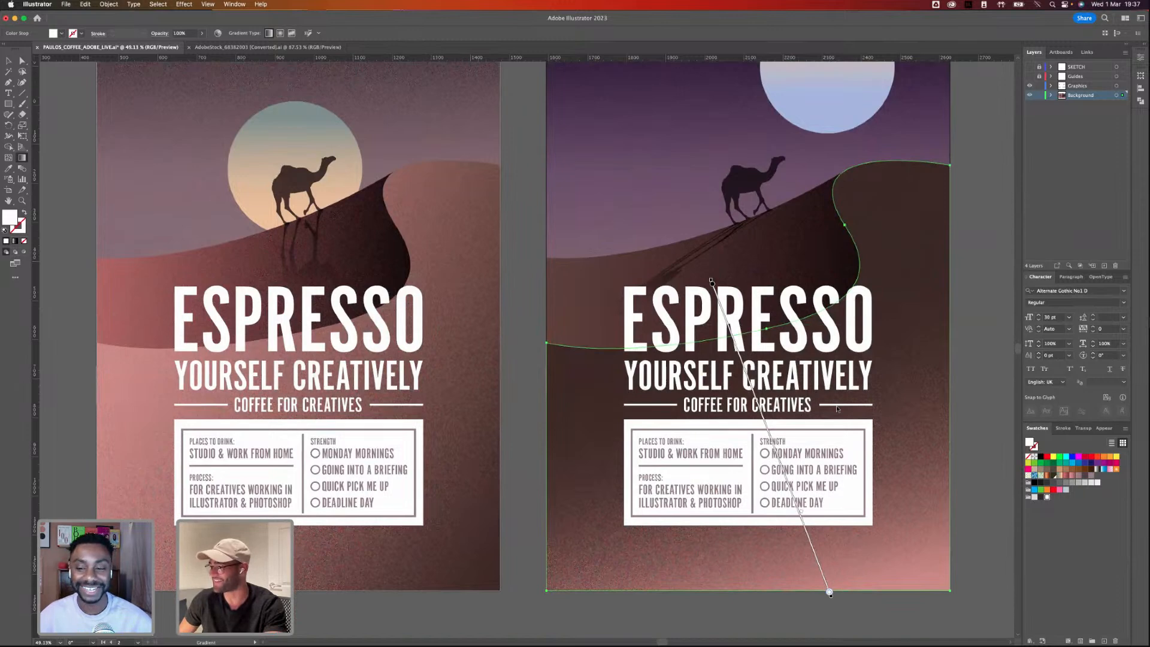
pyautogui.moveTo(756, 287)
pyautogui.mouseDown()
pyautogui.moveTo(869, 521)
pyautogui.moveTo(930, 608)
pyautogui.moveTo(785, 282)
pyautogui.moveTo(756, 169)
pyautogui.moveTo(778, 160)
pyautogui.moveTo(715, 193)
pyautogui.mouseUp()
pyautogui.scroll(-2, 963, 609)
pyautogui.scroll(-3, 964, 610)
pyautogui.moveTo(869, 508); pyautogui.dragTo(901, 557)
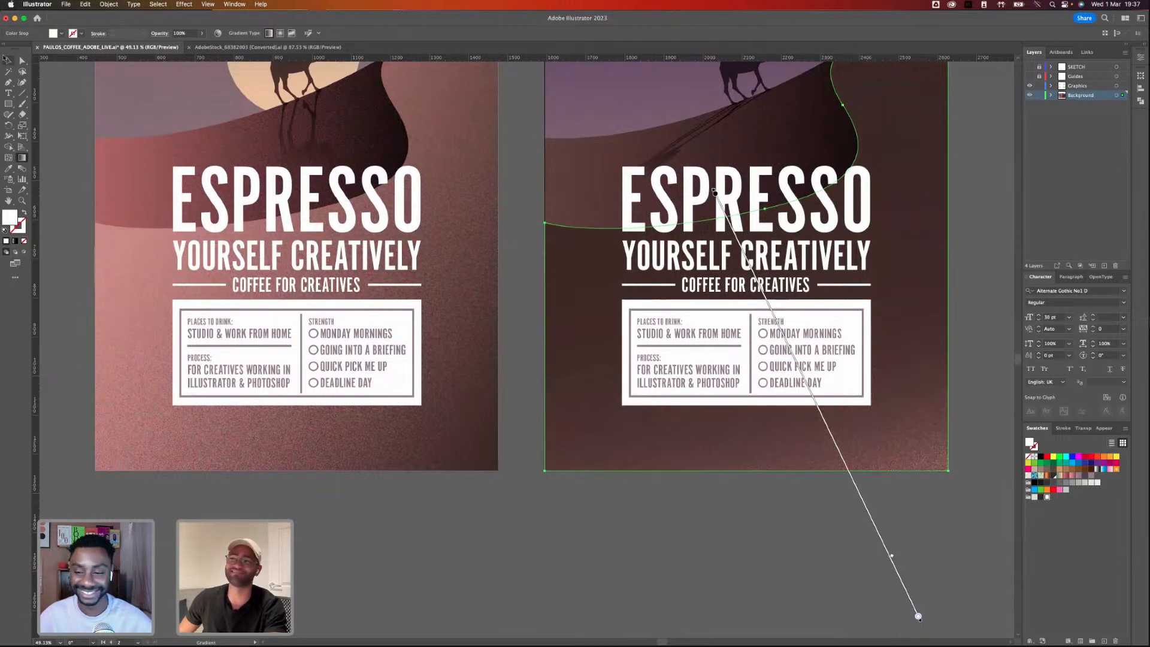
pyautogui.press('v')
pyautogui.click(540, 227)
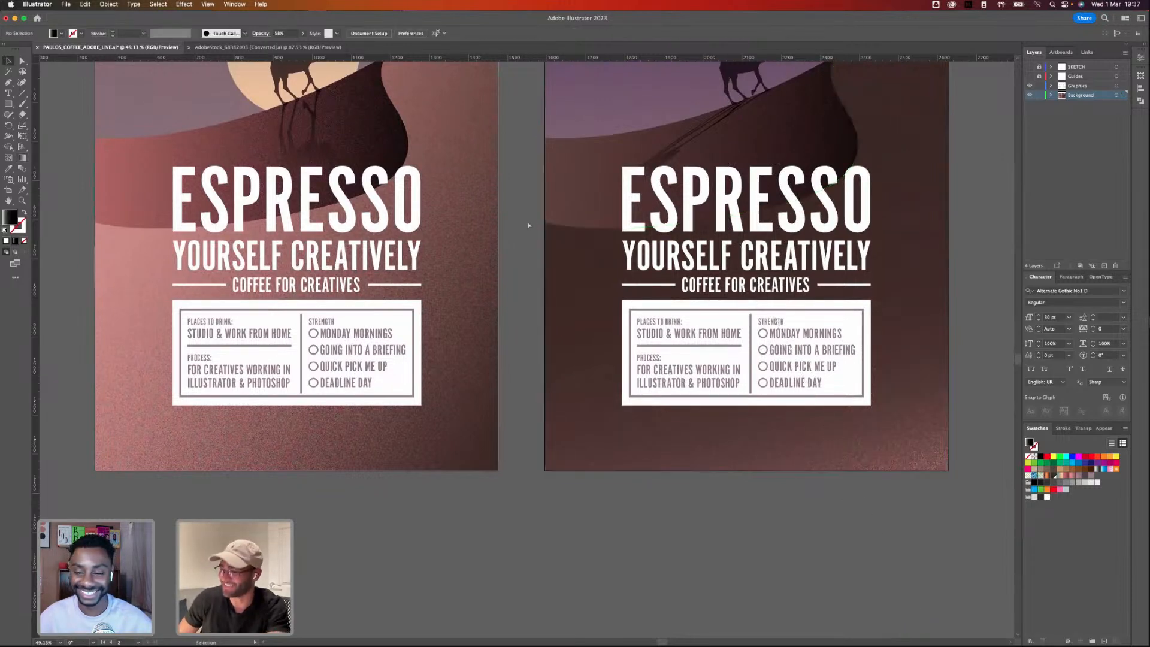
# - Move the night-time label's camel together with its skewed shadow down the slope to the dune's lower left end
pyautogui.press('super+minus')
pyautogui.press('super+minus')
pyautogui.moveTo(765, 179); pyautogui.dragTo(850, 311)
pyautogui.click(722, 335)
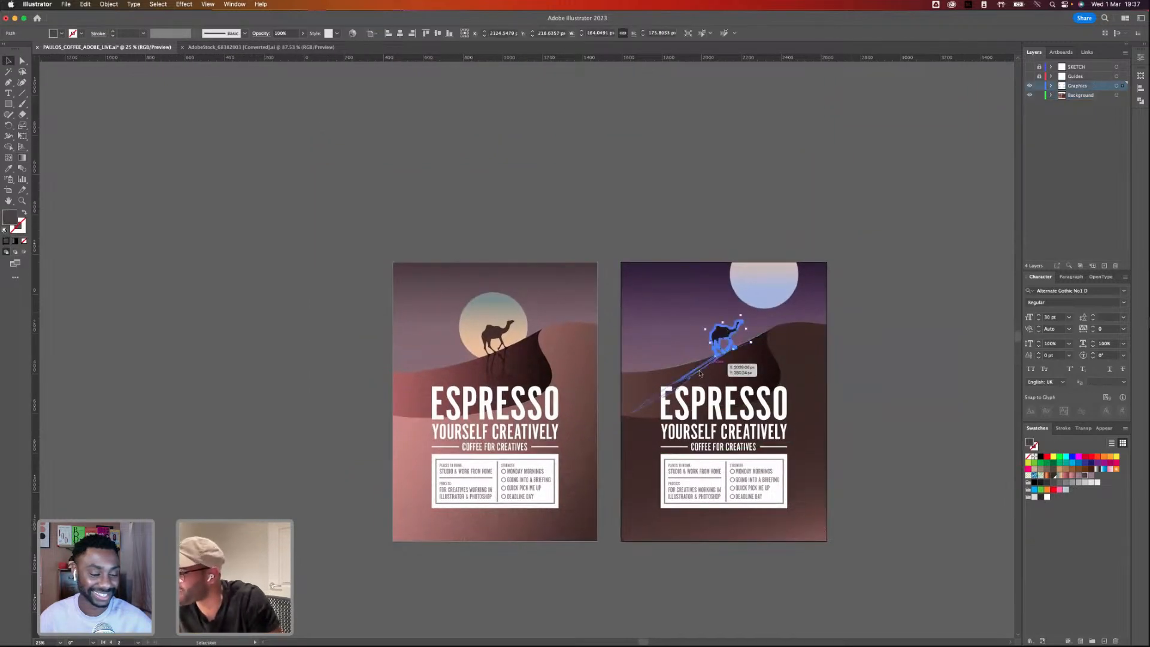
pyautogui.moveTo(709, 341); pyautogui.dragTo(663, 365)
pyautogui.click(903, 292)
# - Nudge the camel and its shadow slightly upwards so that the feet line up with the dune ridge
pyautogui.press('super+plus')
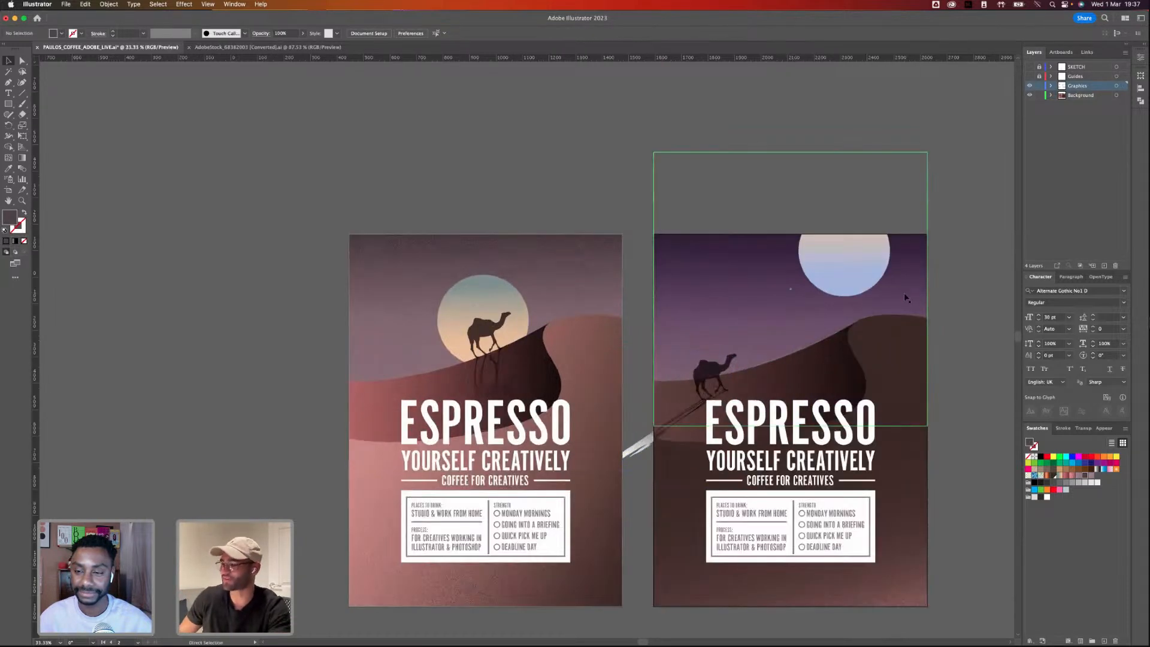
pyautogui.press('super+plus')
pyautogui.hscroll(4, 742, 208)
pyautogui.scroll(-2, 742, 208)
pyautogui.click(604, 292)
pyautogui.moveTo(566, 360); pyautogui.dragTo(567, 346)
pyautogui.click(954, 225)
# - Remove the Multiply blending from the night-time label's camel and fill it with black
pyautogui.click(603, 278)
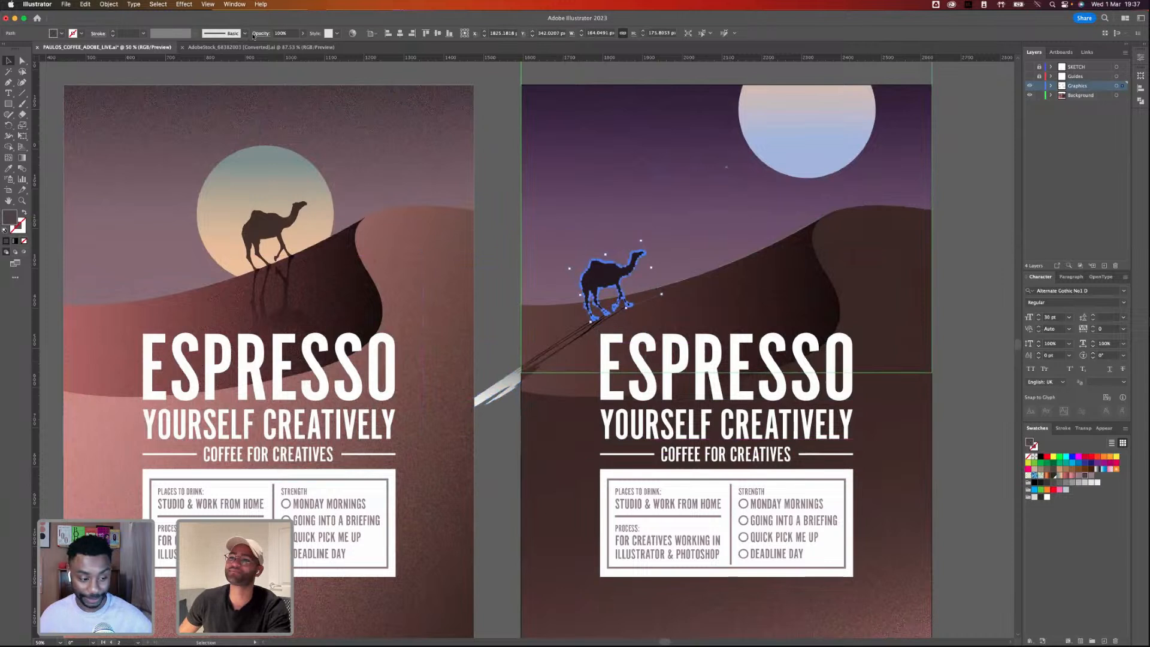
pyautogui.click(261, 33)
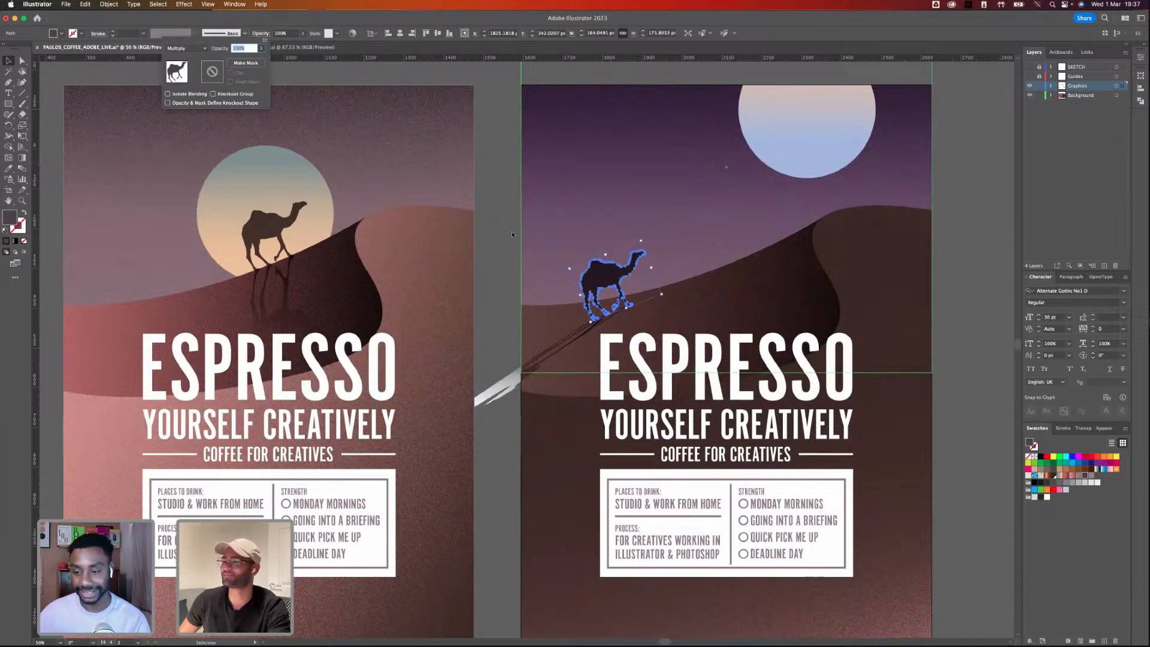
pyautogui.press('super+z')
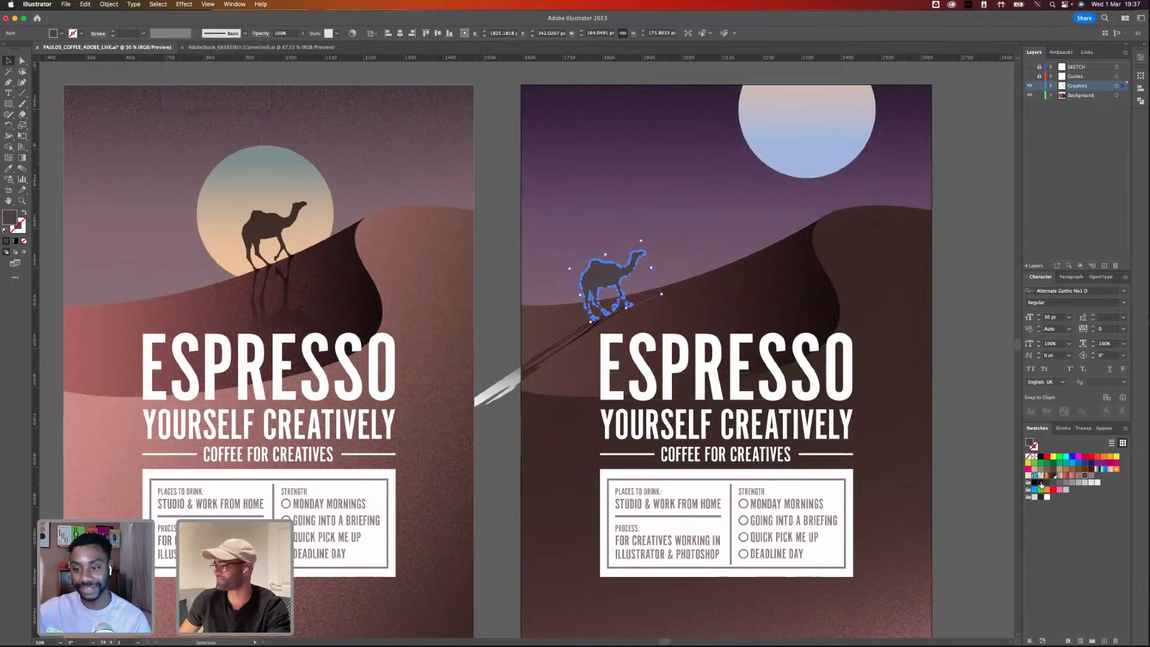
pyautogui.click(1043, 483)
pyautogui.click(1034, 482)
pyautogui.click(970, 397)
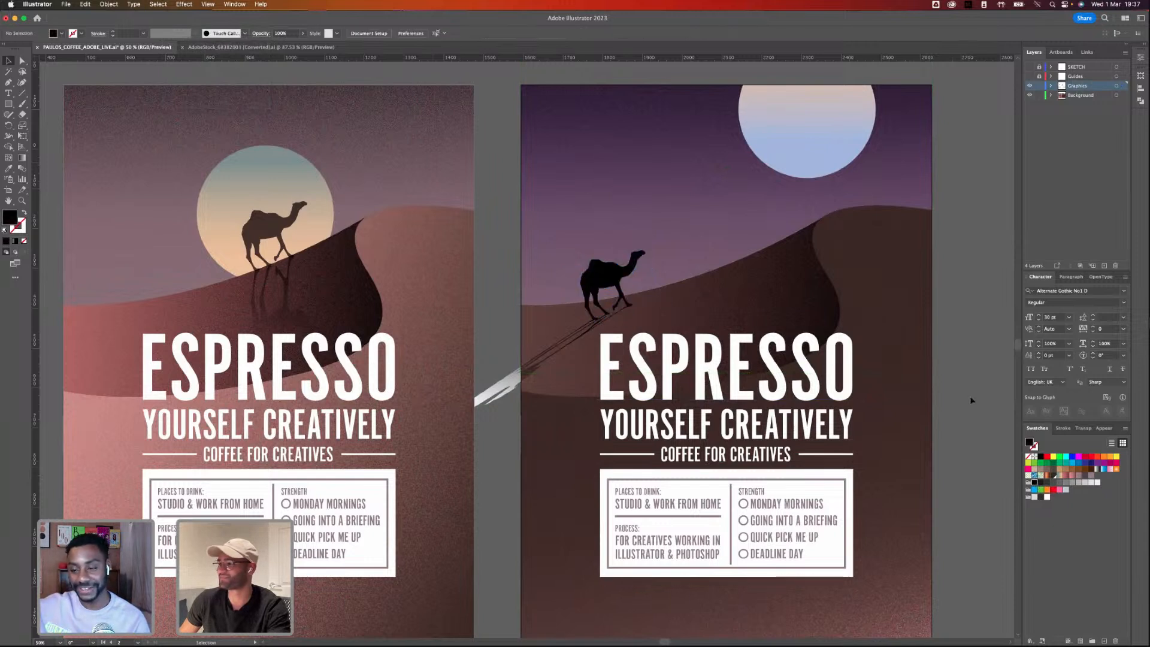
# - Draw a rectangle about 370 × 425 px from the label's left edge over the camel and the shadow part inside the label
pyautogui.click(538, 367)
pyautogui.keyDown('shift'); pyautogui.click(538, 367); pyautogui.keyUp('shift')
pyautogui.click(503, 349)
pyautogui.click(9, 103)
pyautogui.moveTo(521, 219); pyautogui.dragTo(668, 387)
pyautogui.click(11, 62)
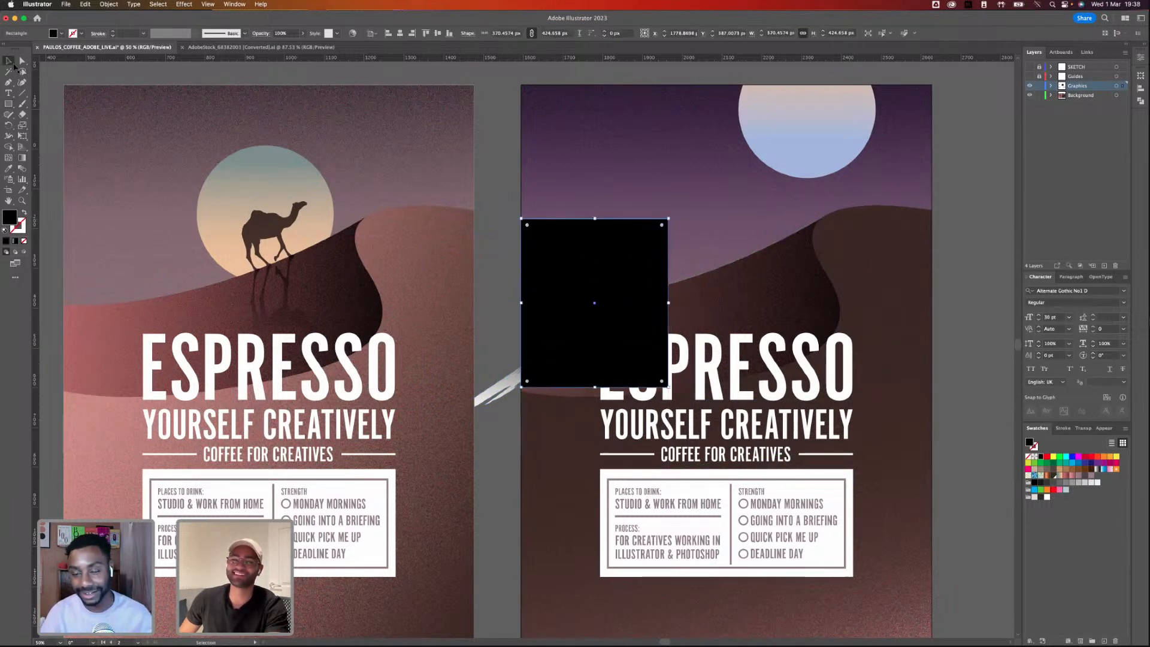
# - Clip the overhanging camel shadow to the label with the rectangle as its clipping mask and deselect it
pyautogui.keyDown('shift'); pyautogui.click(490, 397); pyautogui.keyUp('shift')
pyautogui.press('super+7')
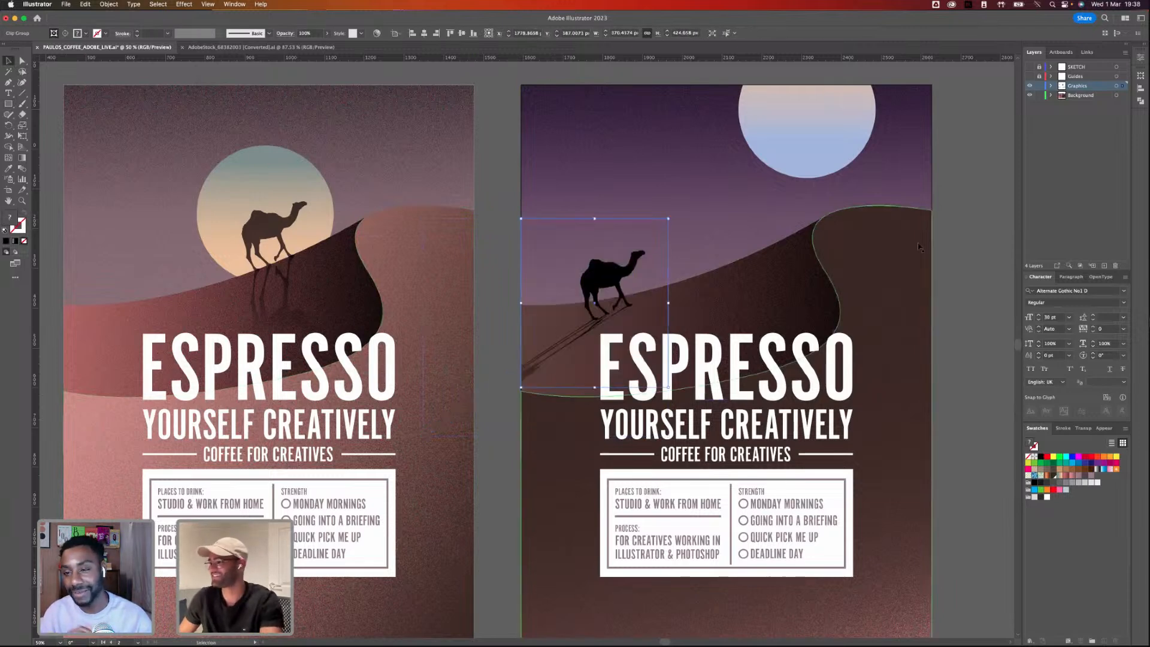
pyautogui.click(980, 221)
pyautogui.press('super+minus')
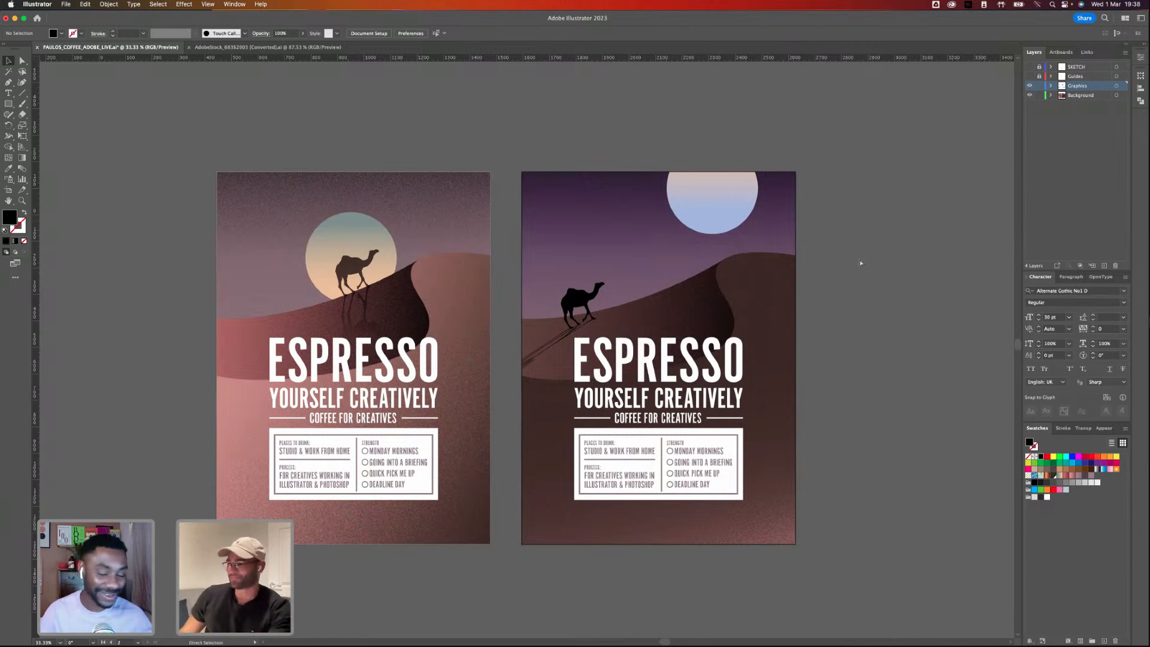
# - Save the document and delete the night-time label's artboard while keeping its artwork
pyautogui.press('super+s')
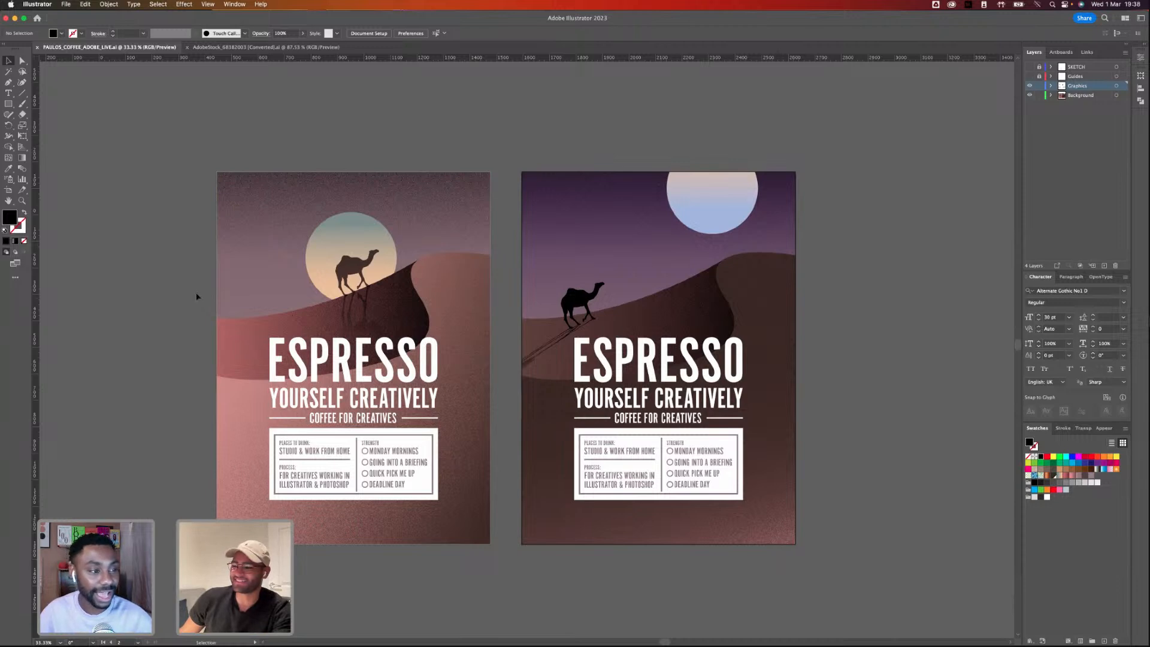
pyautogui.press('super+equal')
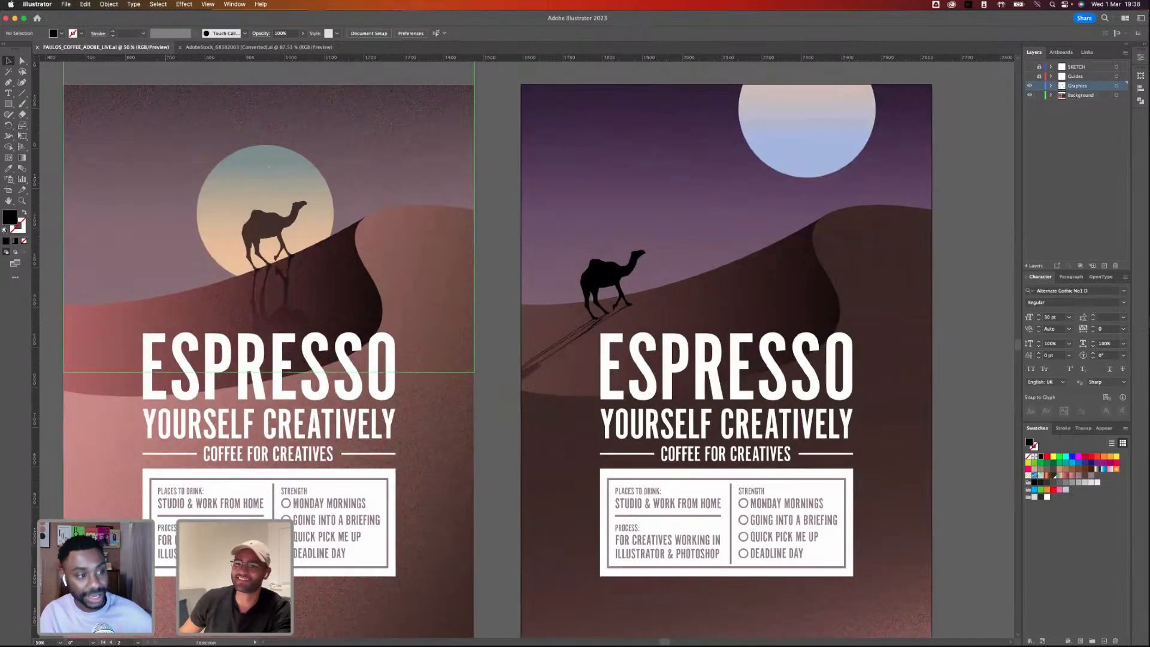
pyautogui.click(9, 190)
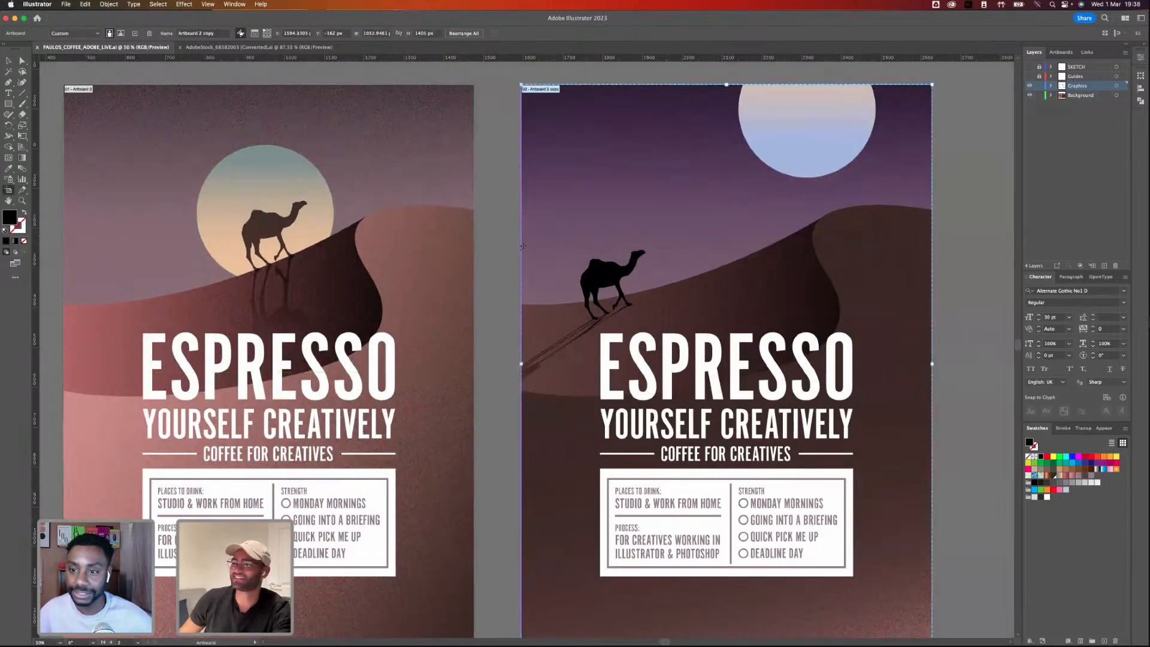
pyautogui.press('Delete')
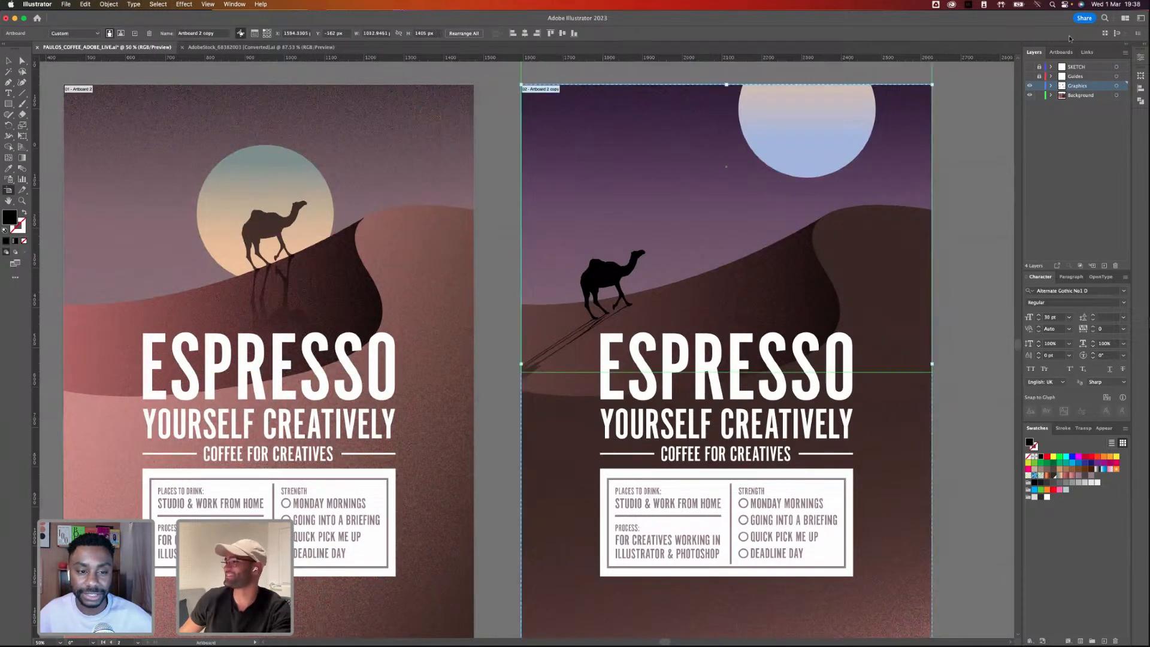
pyautogui.click(1060, 52)
pyautogui.click(1115, 266)
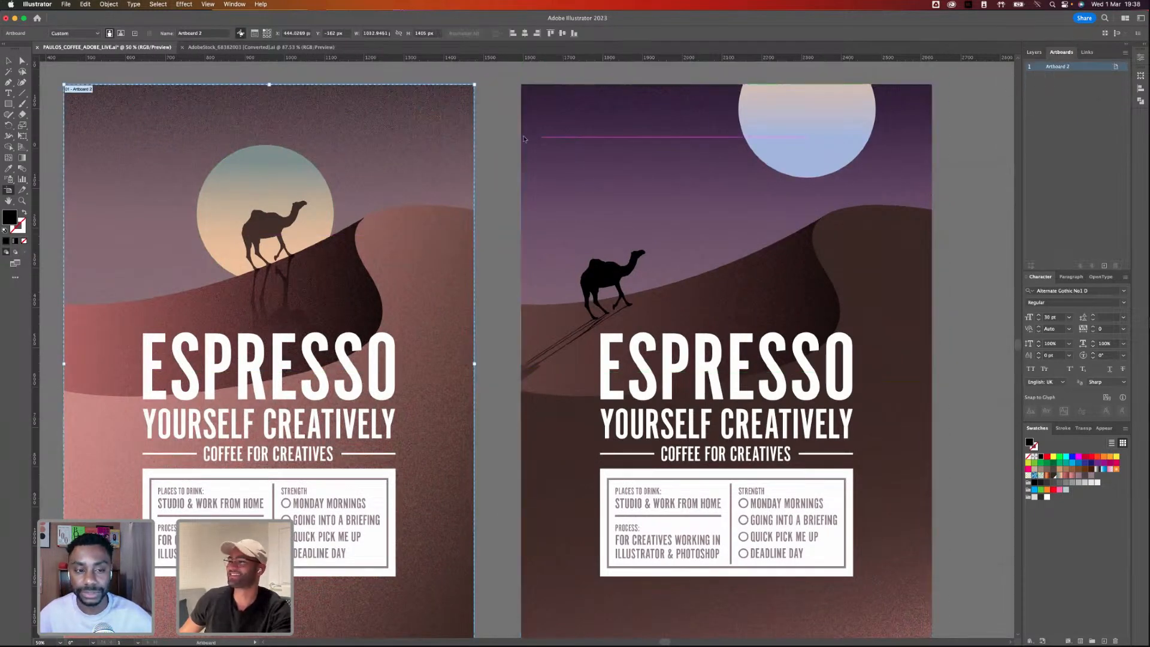
pyautogui.press('v')
# - Draw a three-point tick with the Pen tool in the first label's MONDAY MORNINGS circle, with a black stroke and no fill
pyautogui.scroll(-3, 510, 283)
pyautogui.hscroll(-3, 509, 283)
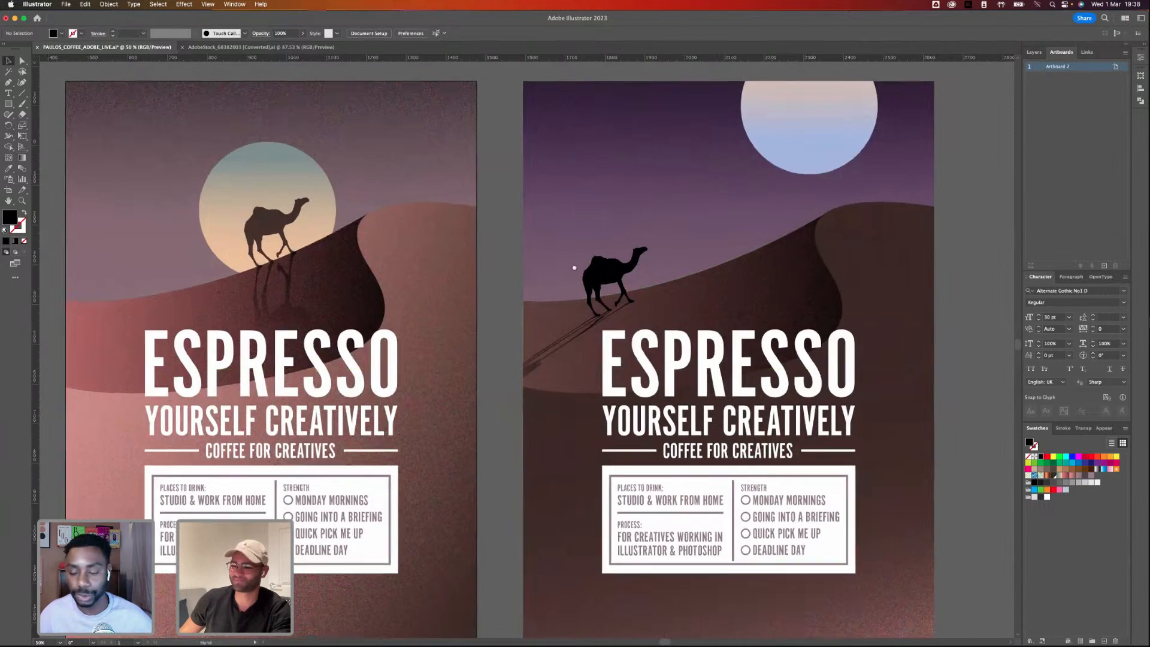
pyautogui.press('super+equal')
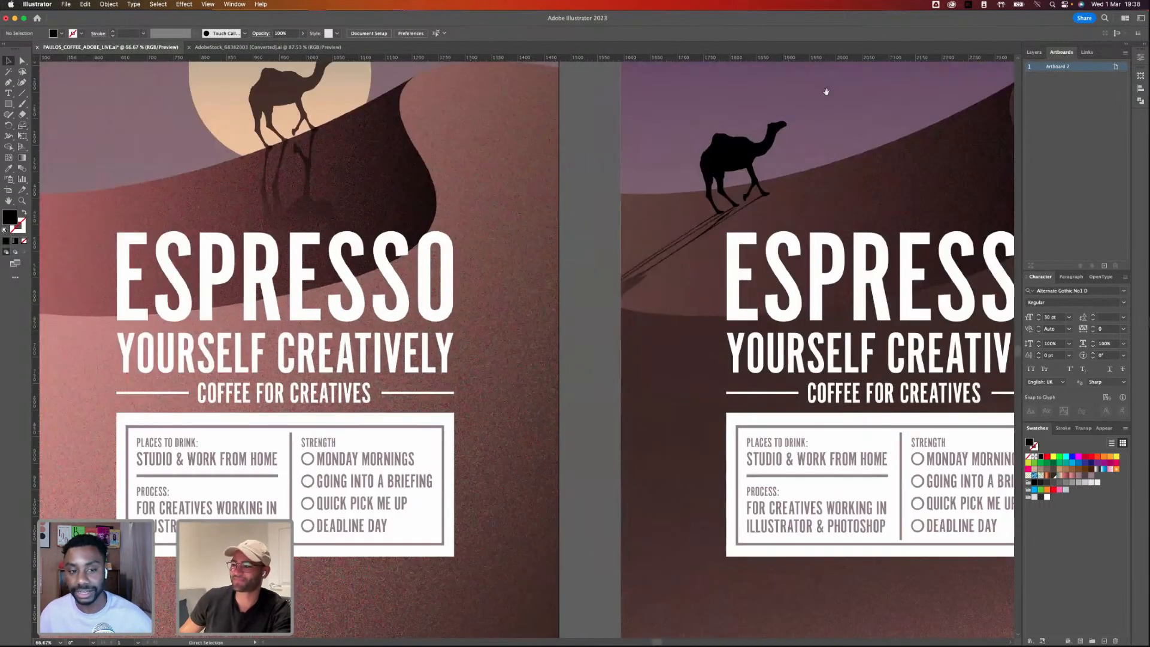
pyautogui.press('super+equal')
pyautogui.moveTo(348, 494); pyautogui.dragTo(580, 309)
pyautogui.hscroll(-5, 527, 347)
pyautogui.scroll(1, 526, 347)
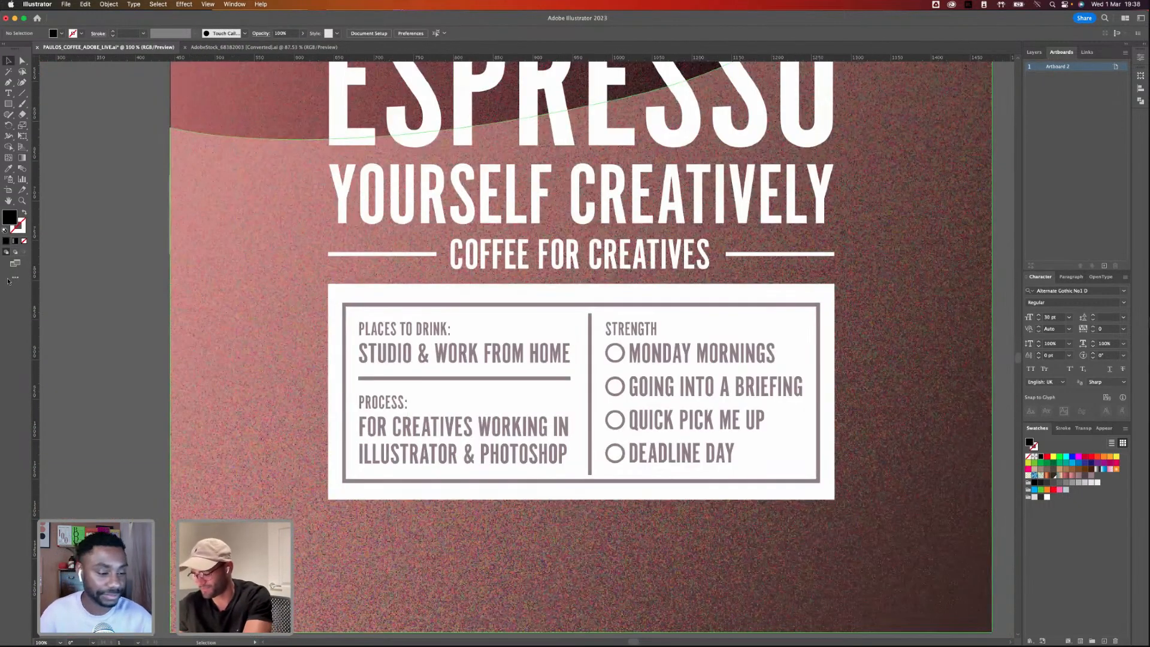
pyautogui.press('p')
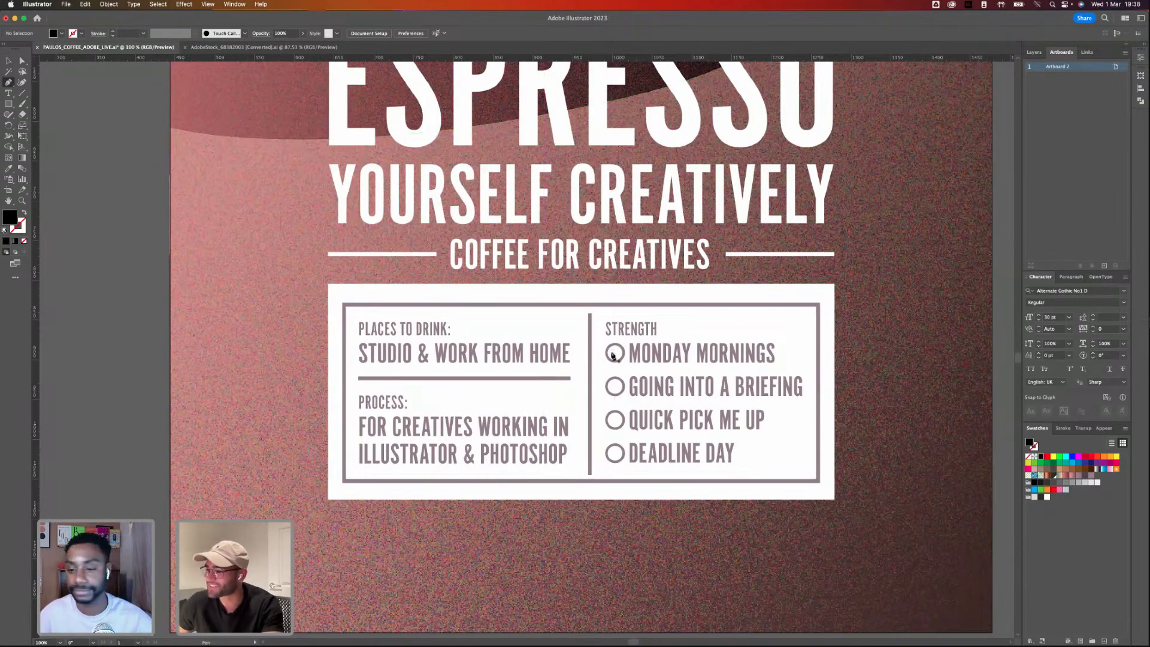
pyautogui.press('super+equal')
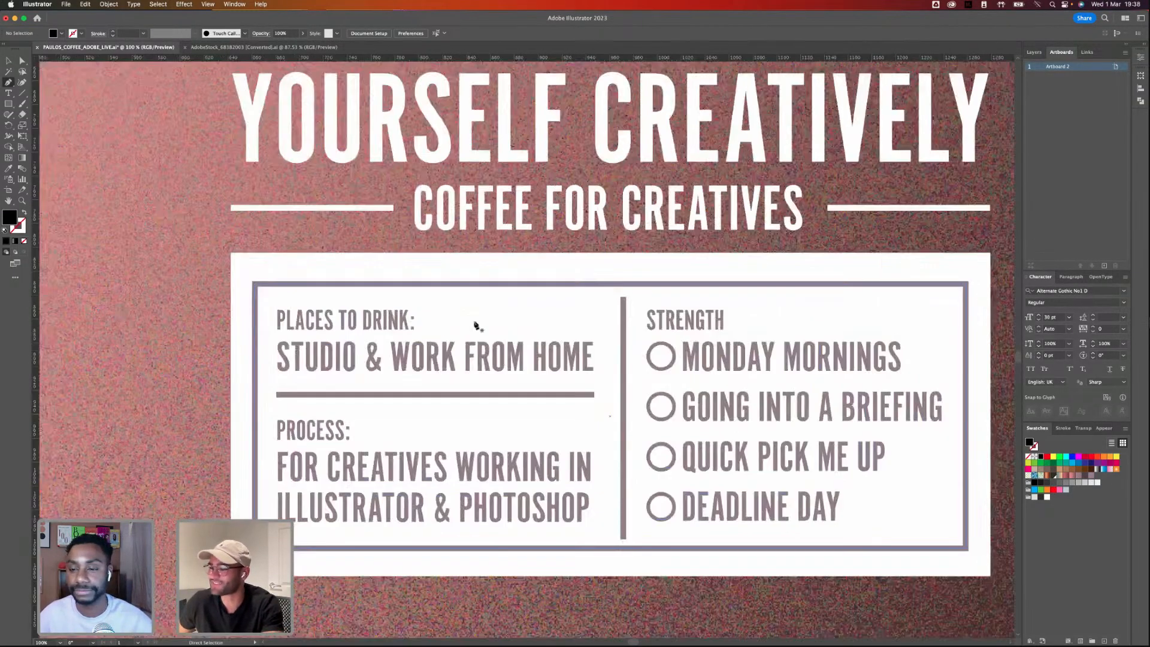
pyautogui.press('super+equal')
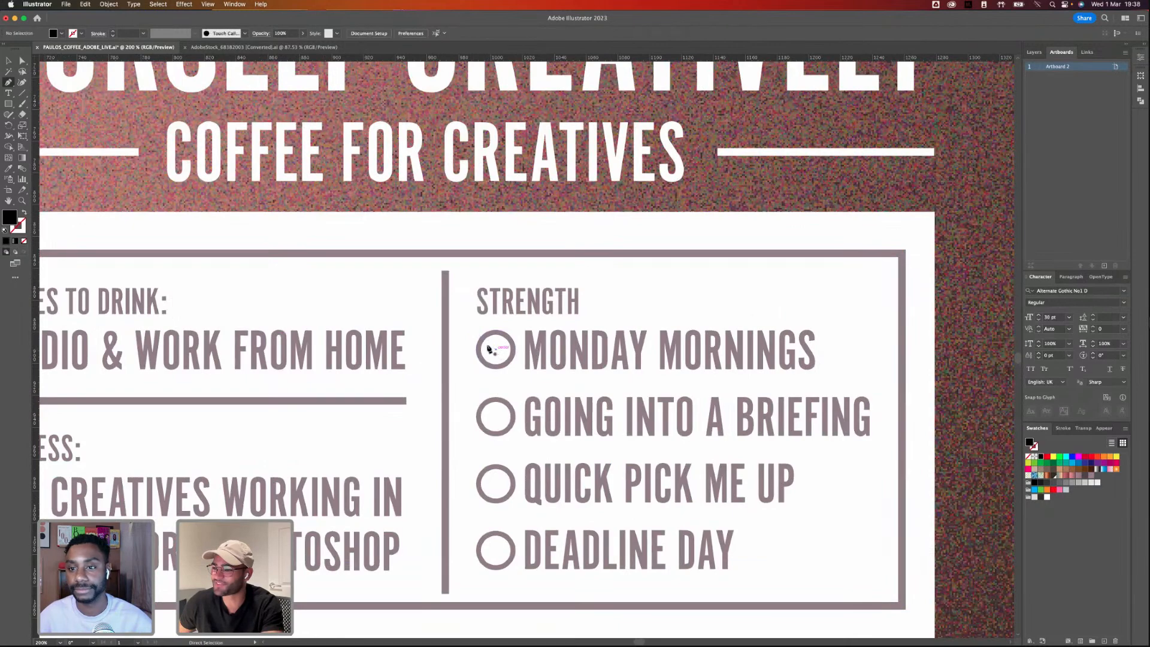
pyautogui.click(488, 344)
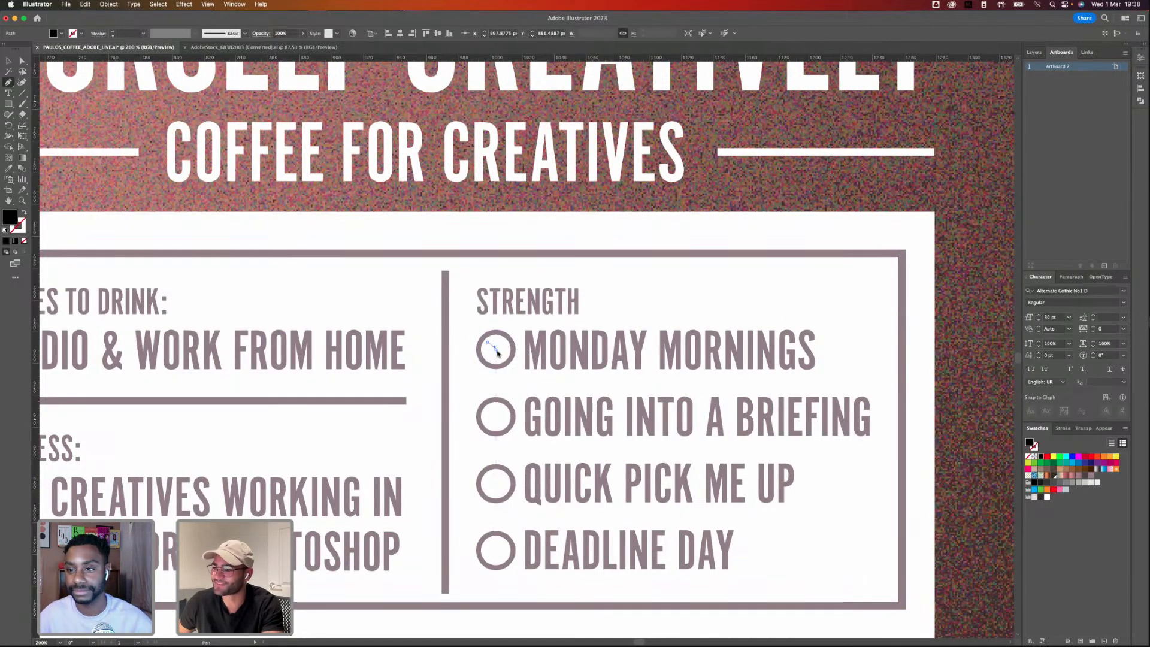
pyautogui.click(496, 349)
pyautogui.moveTo(521, 325); pyautogui.dragTo(537, 321)
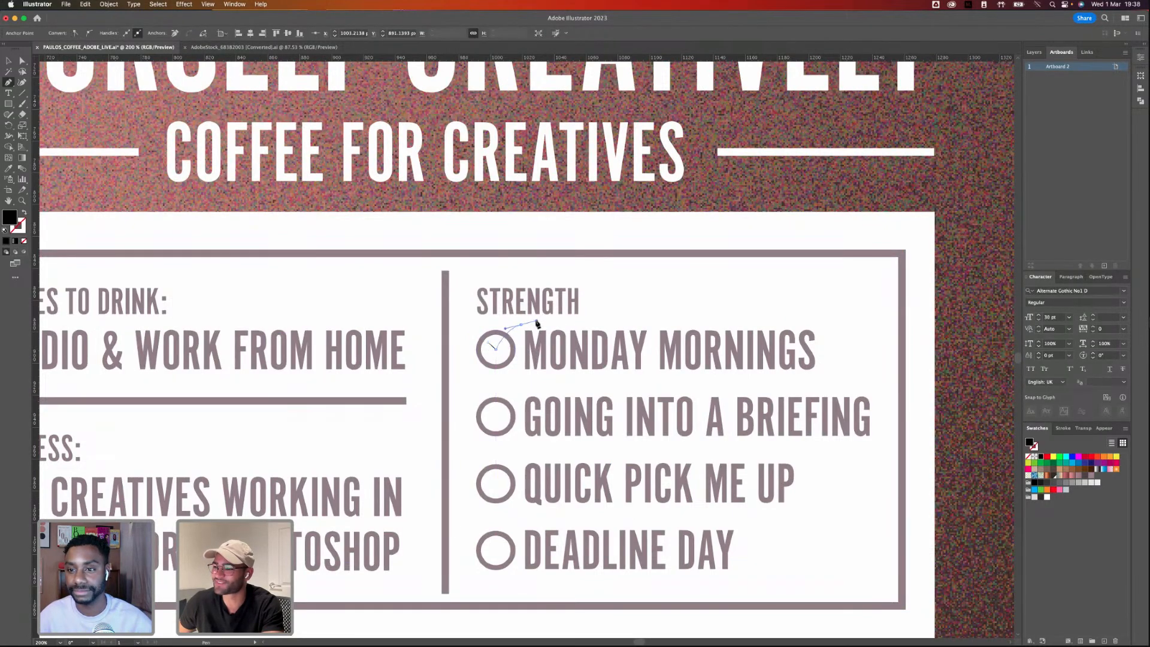
pyautogui.press('v')
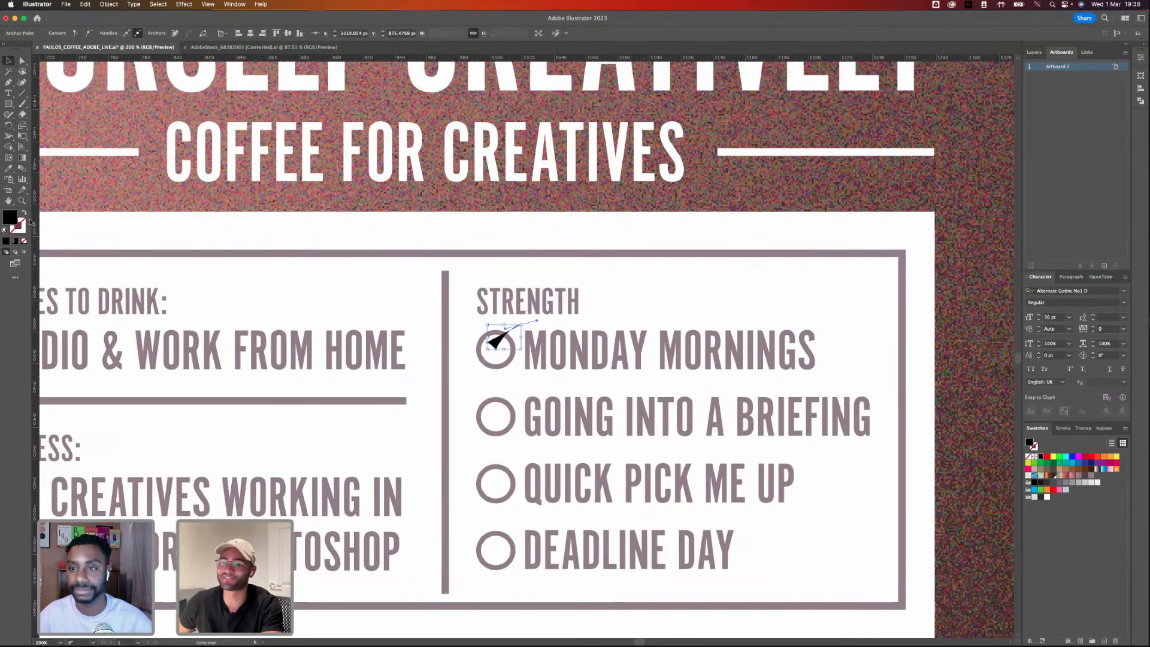
pyautogui.click(24, 215)
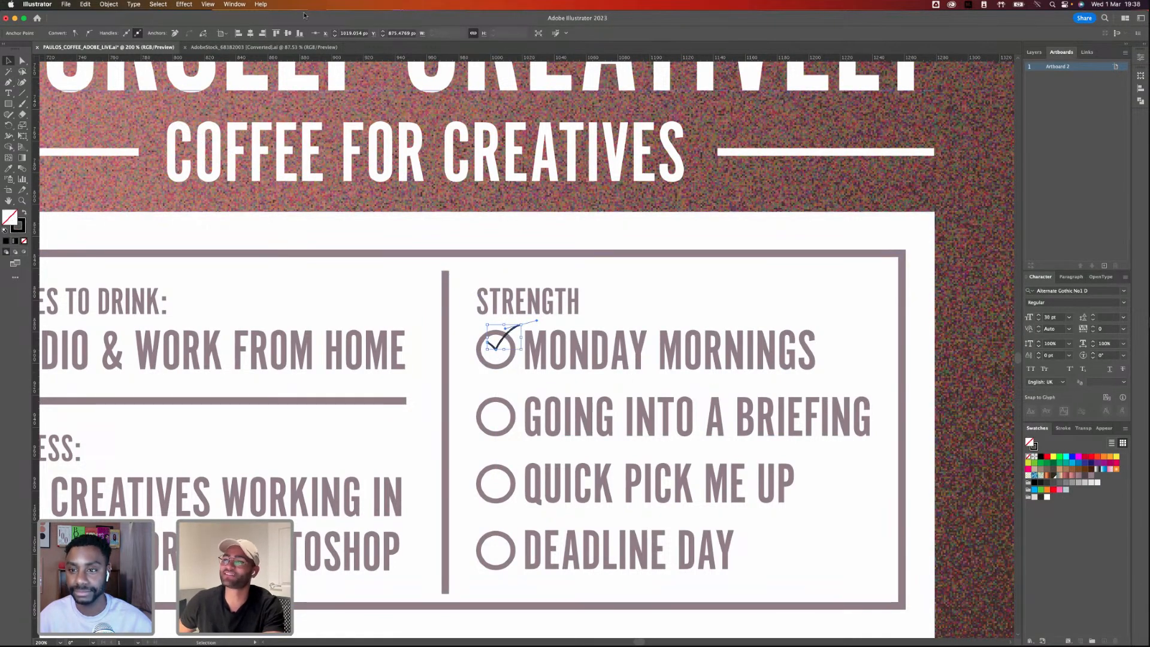
pyautogui.click(997, 374)
# - Apply the Charcoal – Pencil brush to the tick and set its stroke weight to 2 pt
pyautogui.click(499, 343)
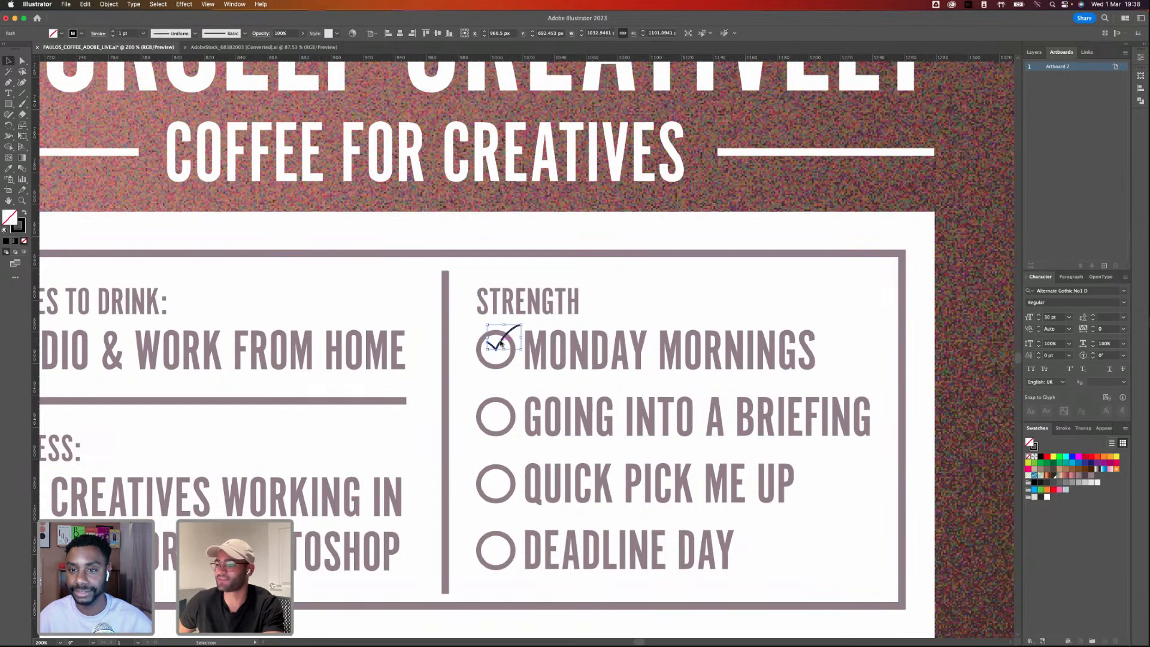
pyautogui.click(246, 34)
pyautogui.click(198, 82)
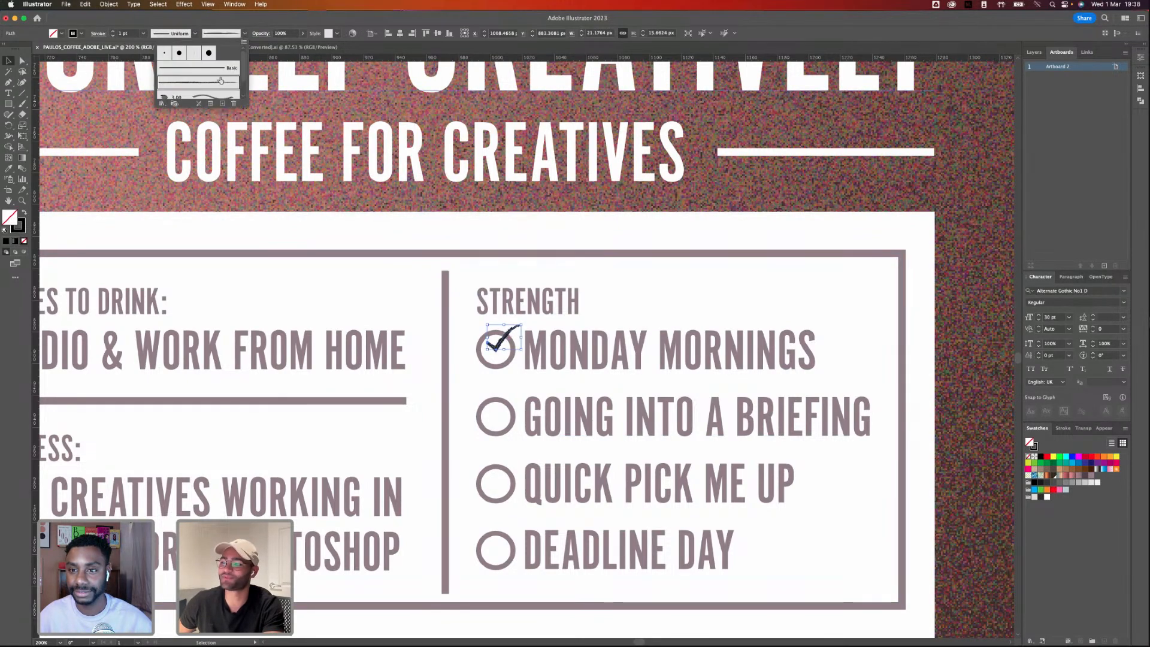
pyautogui.click(113, 31)
pyautogui.click(113, 32)
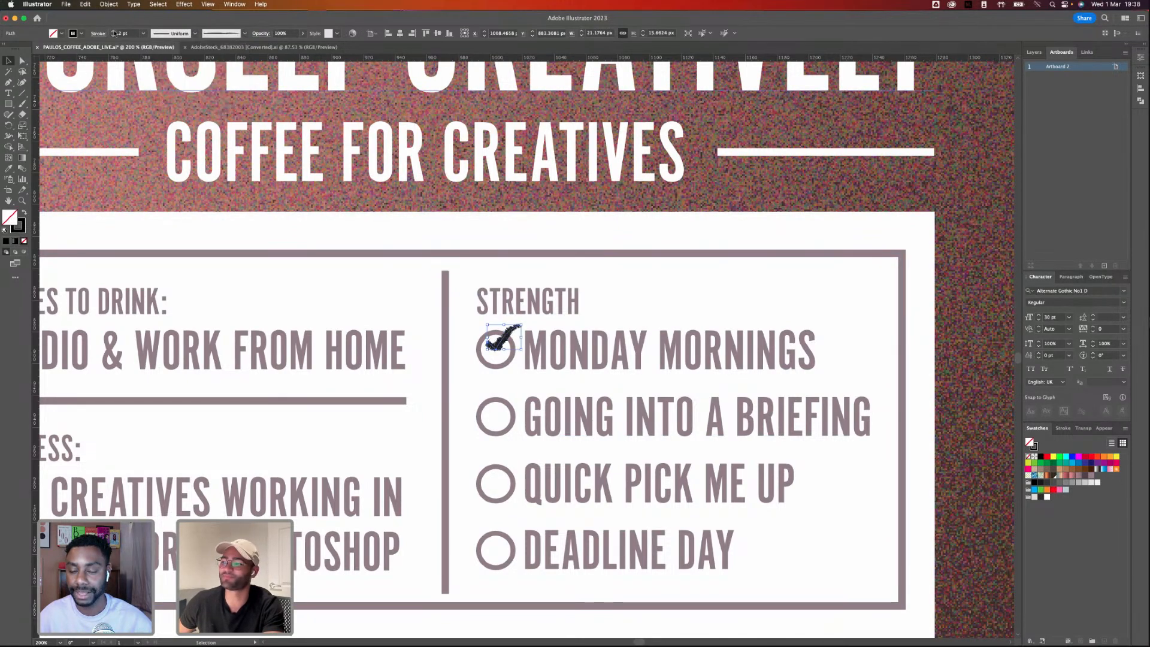
# - Move the tick slightly down into the circle and recolour its stroke with a dark greyish swatch
pyautogui.press('Down')
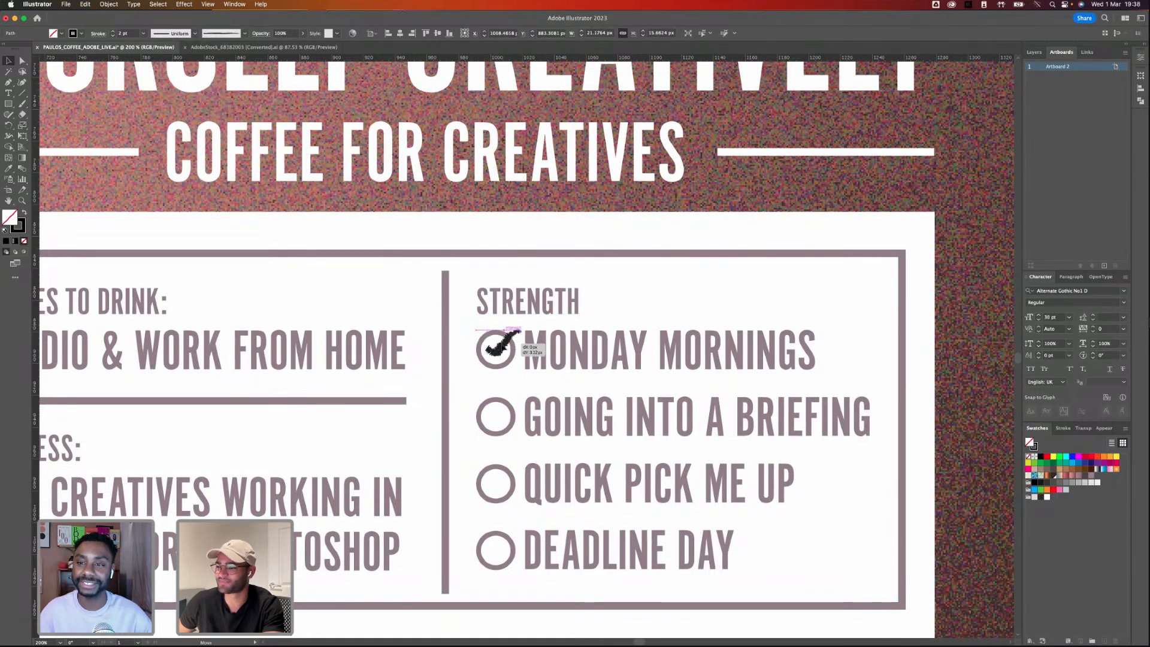
pyautogui.press('Down')
pyautogui.click(1034, 446)
pyautogui.click(1084, 475)
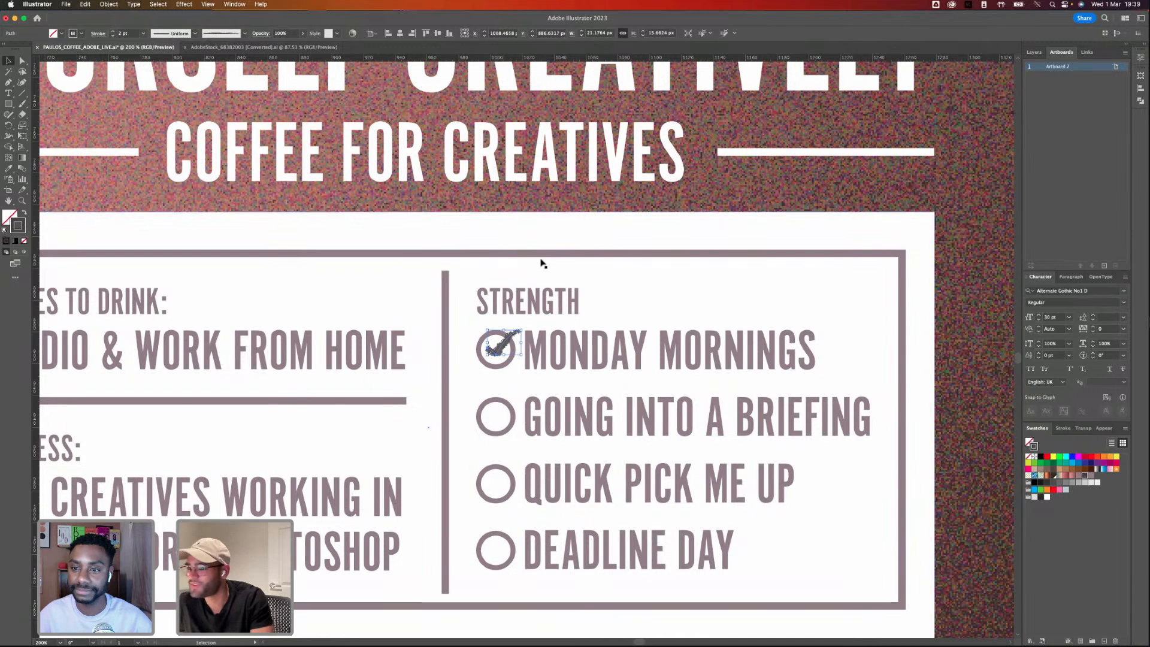
# - Set the Charcoal – Pencil brush to a fixed 40% width with Scale Proportionately, and apply the change to existing strokes
pyautogui.click(246, 34)
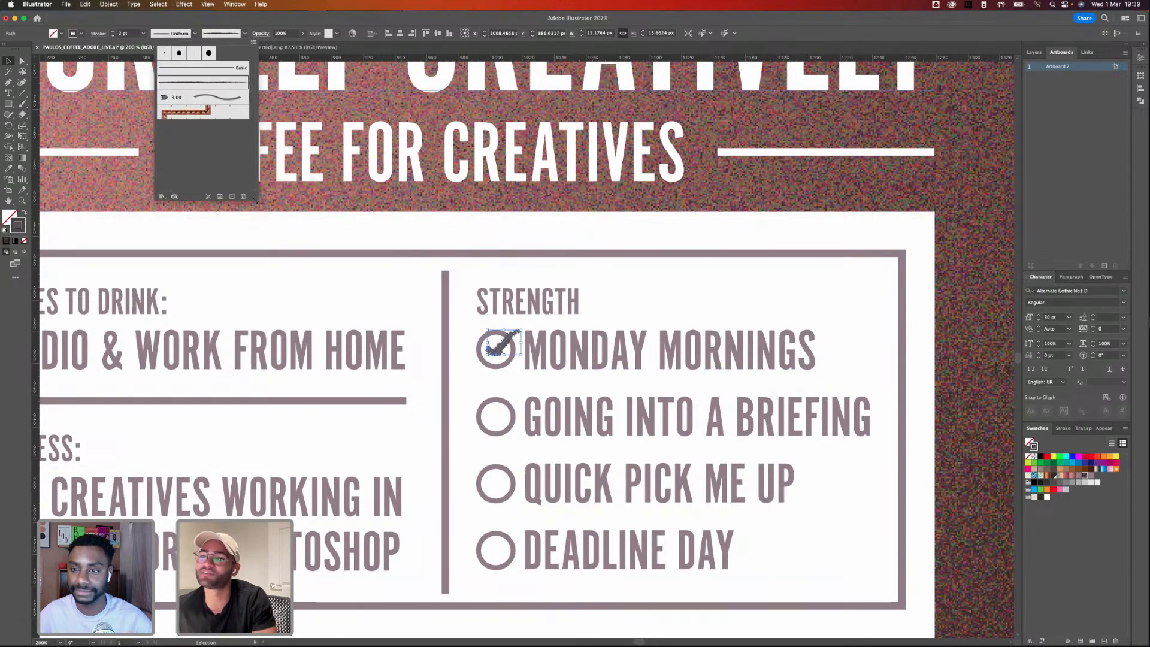
pyautogui.click(255, 43)
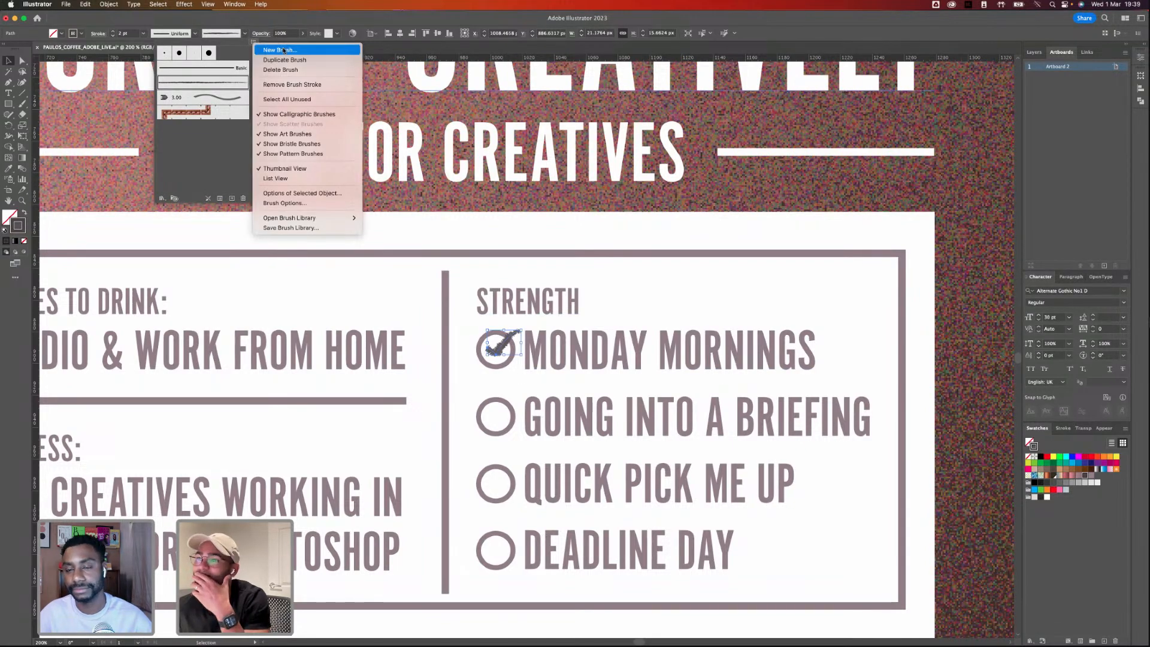
pyautogui.click(310, 204)
pyautogui.moveTo(564, 226); pyautogui.dragTo(551, 227)
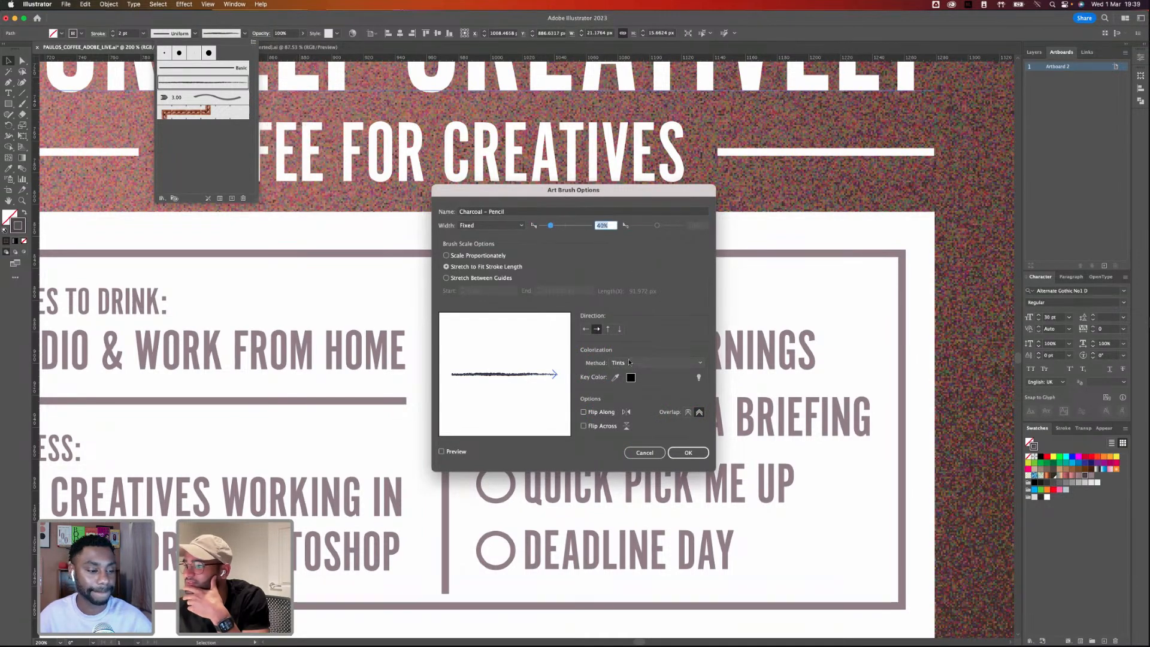
pyautogui.click(462, 257)
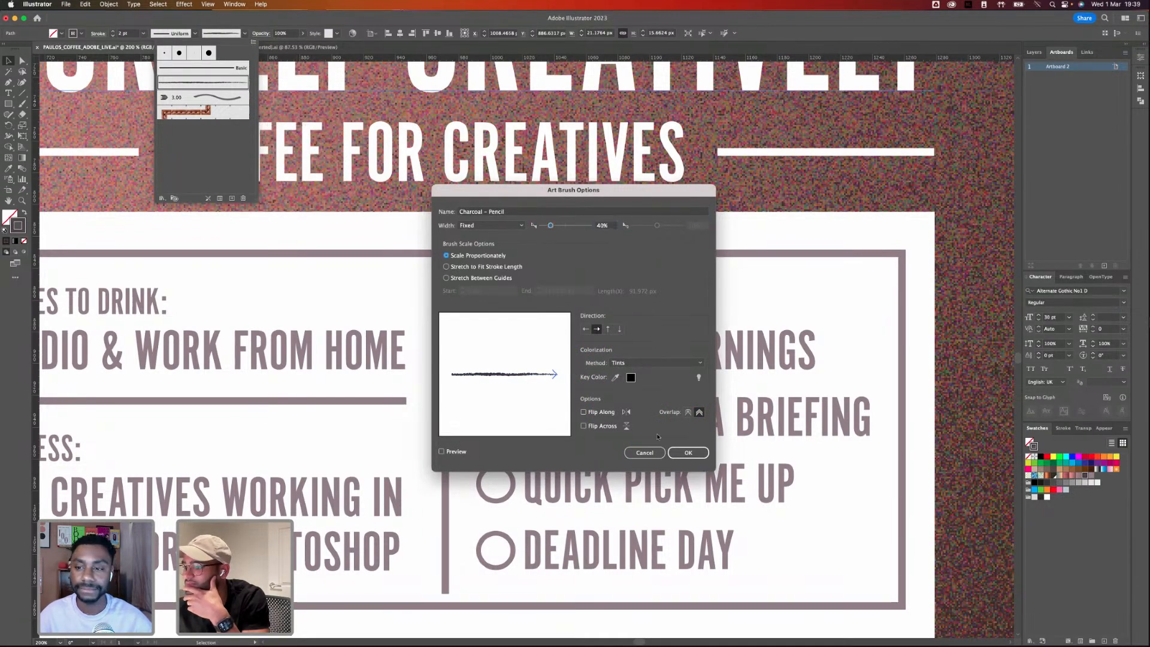
pyautogui.click(704, 456)
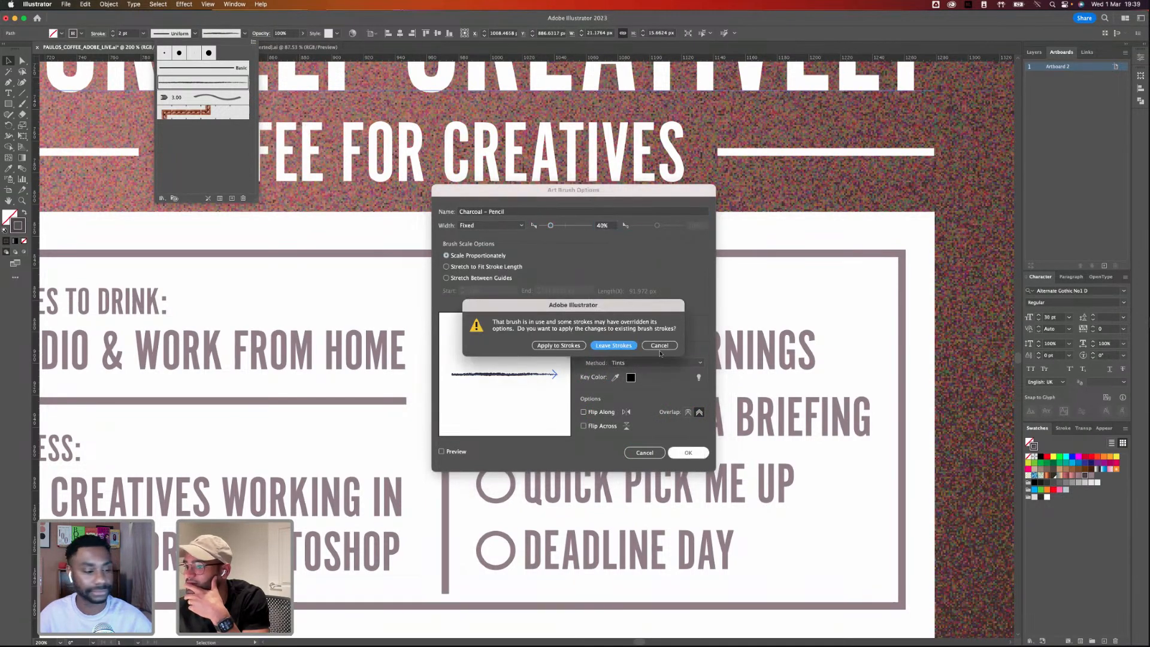
pyautogui.click(566, 345)
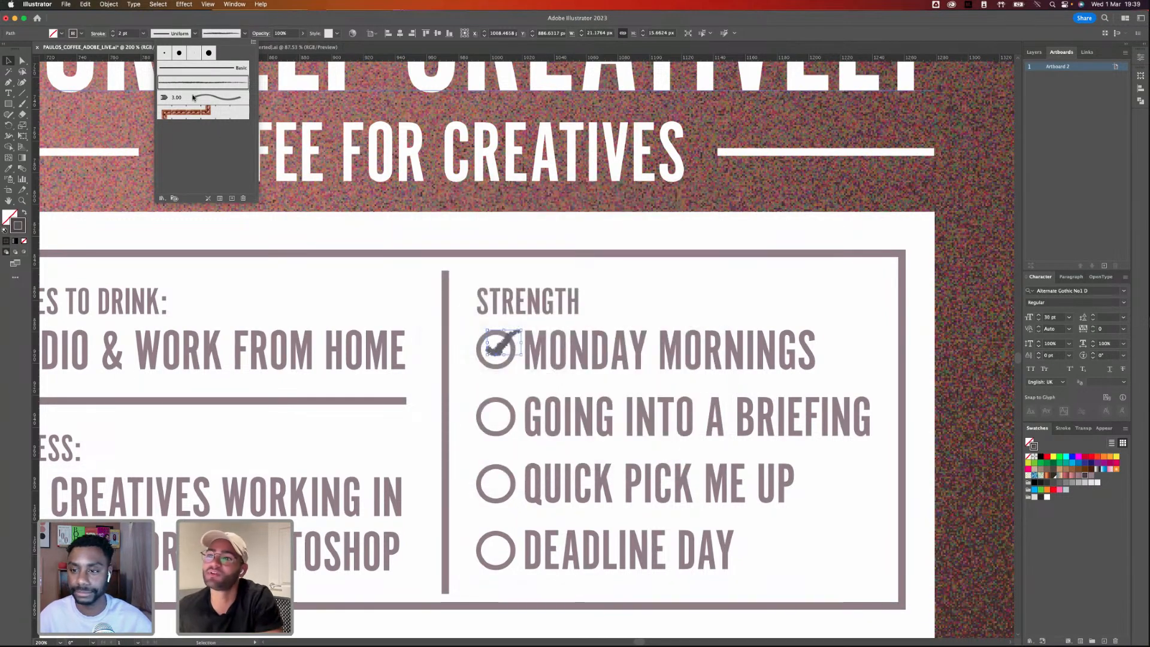
# - Try the 5 pt. Flat brush with an elliptical width profile on the tick, and switch it to the 3 pt. Round brush
pyautogui.click(193, 53)
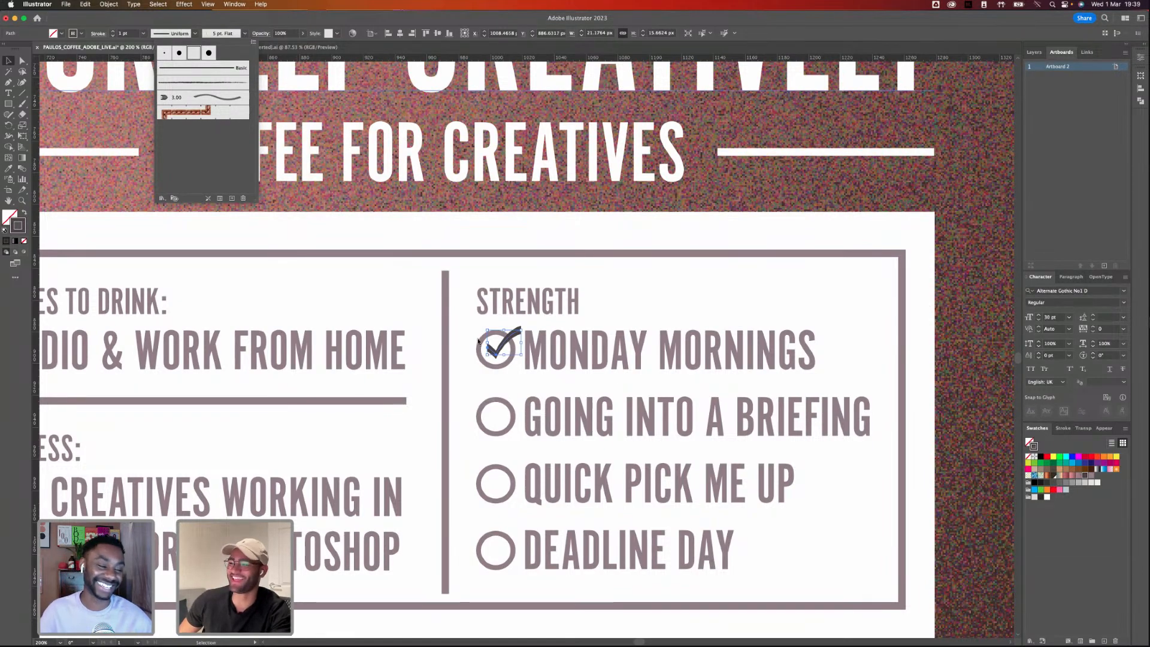
pyautogui.click(245, 33)
pyautogui.click(195, 33)
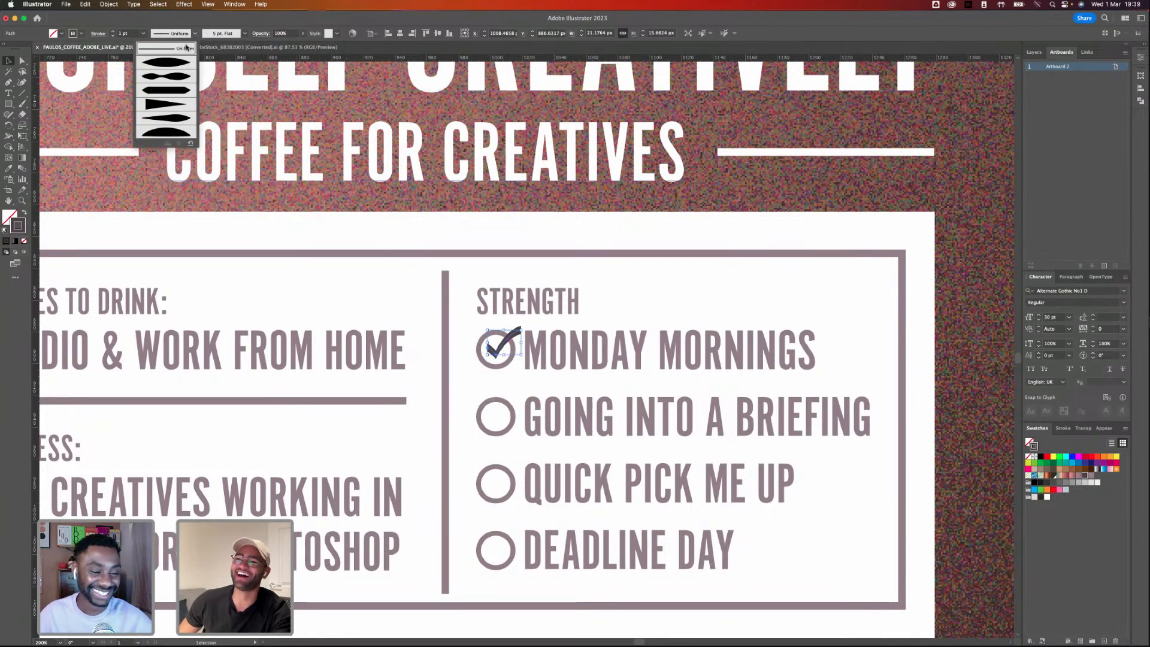
pyautogui.click(177, 68)
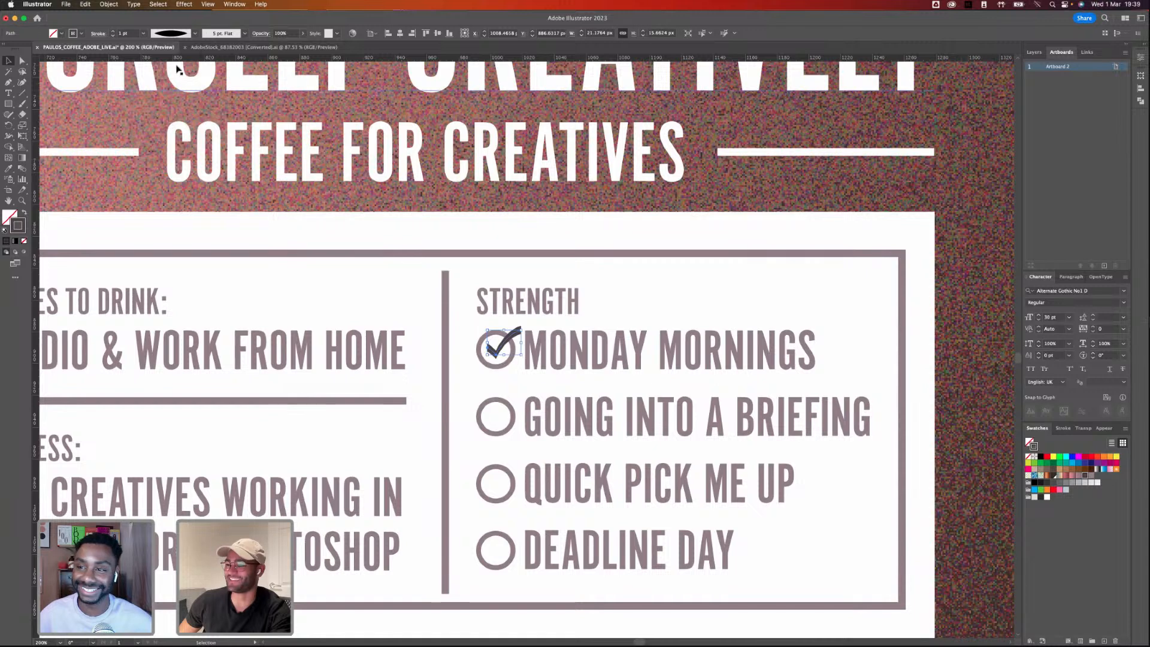
pyautogui.click(244, 33)
pyautogui.click(156, 53)
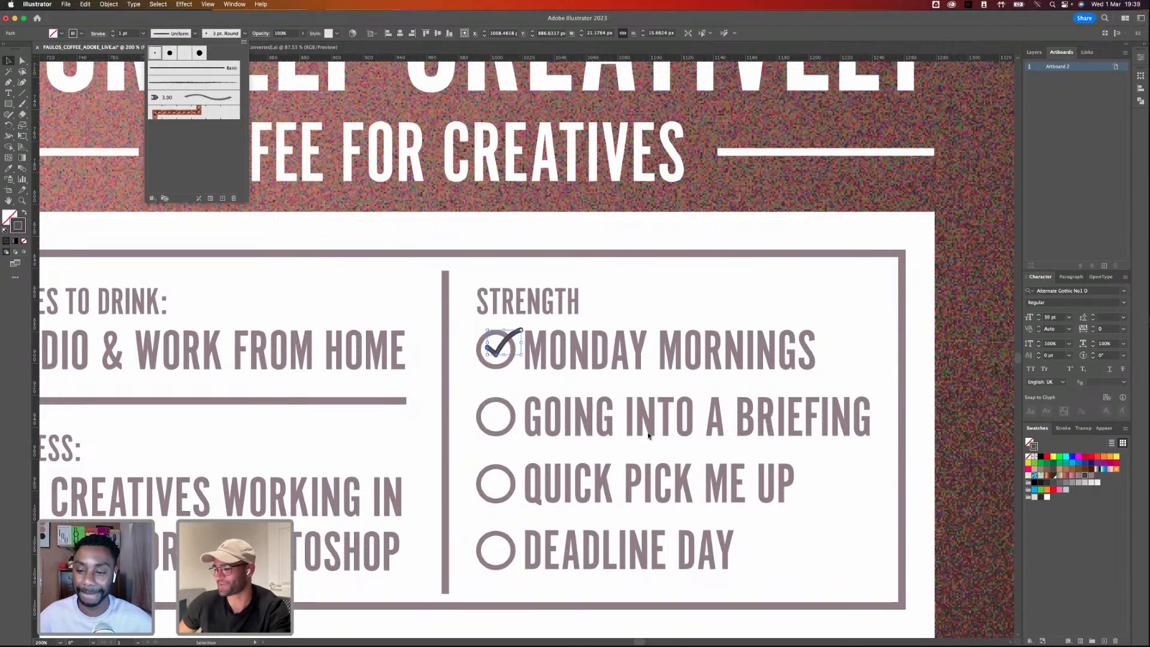
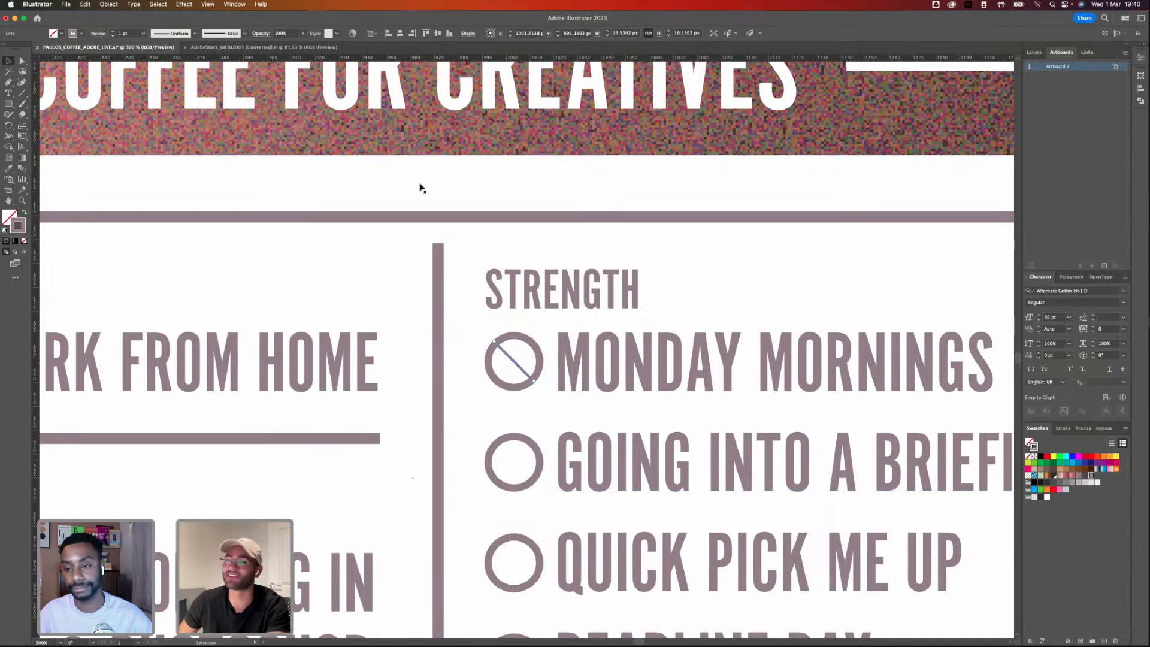
# - Set the diagonal line in the MONDAY MORNINGS circle to 3 pt and add a mirrored crossing line to form an X
pyautogui.click(113, 31)
pyautogui.click(113, 32)
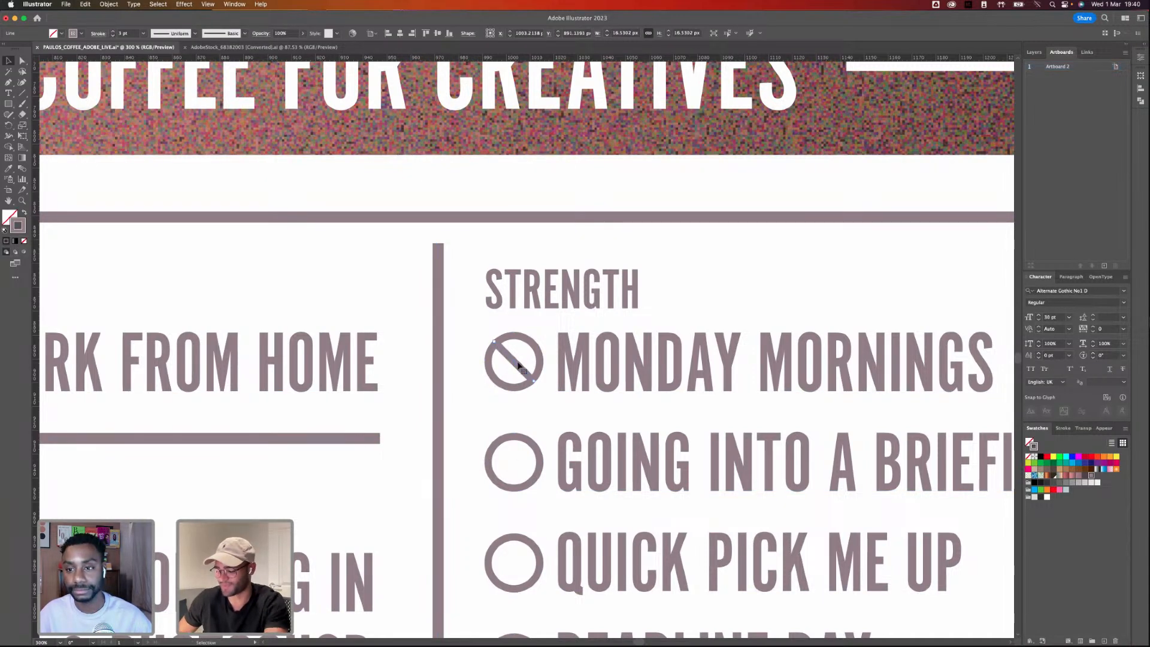
pyautogui.moveTo(496, 338); pyautogui.dragTo(562, 335)
pyautogui.click(679, 261)
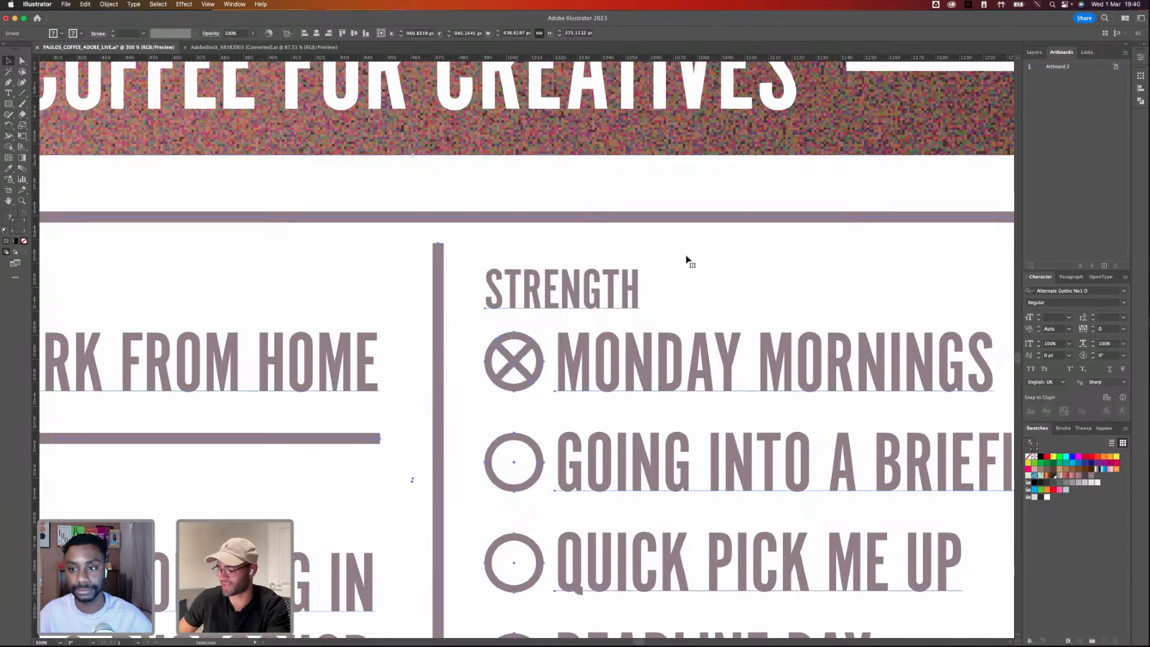
# - Deselect the artwork and save the document
pyautogui.press('super+minus')
pyautogui.press('super+minus')
pyautogui.press('super+minus')
pyautogui.click(73, 252)
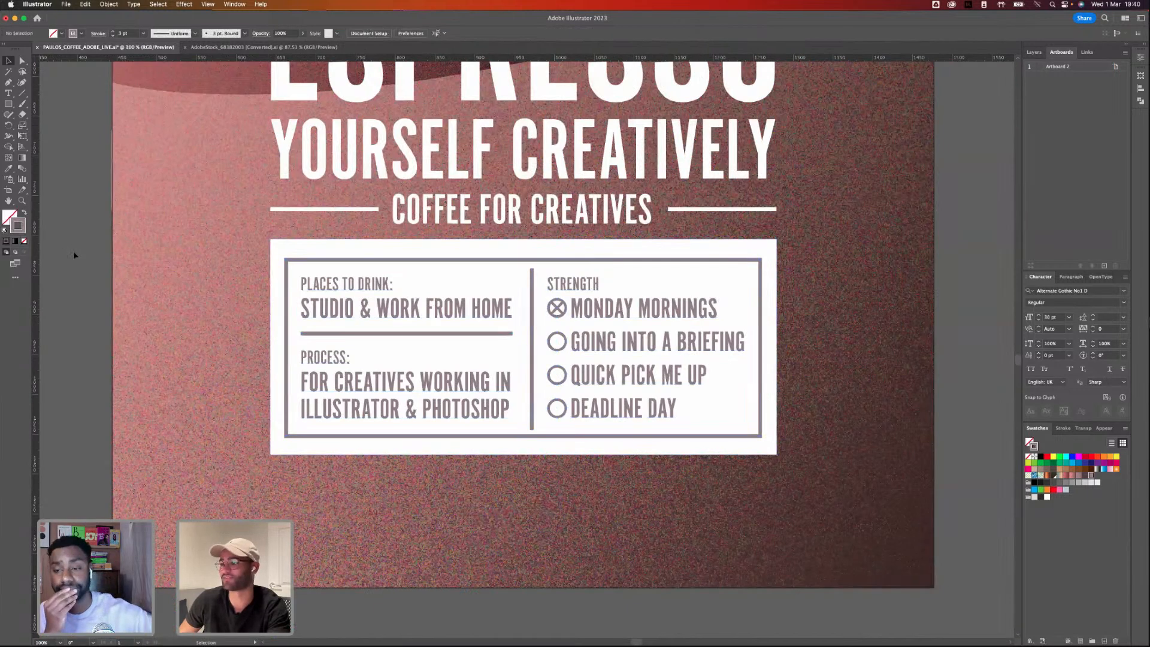
pyautogui.press('super+0')
pyautogui.press('super+s')
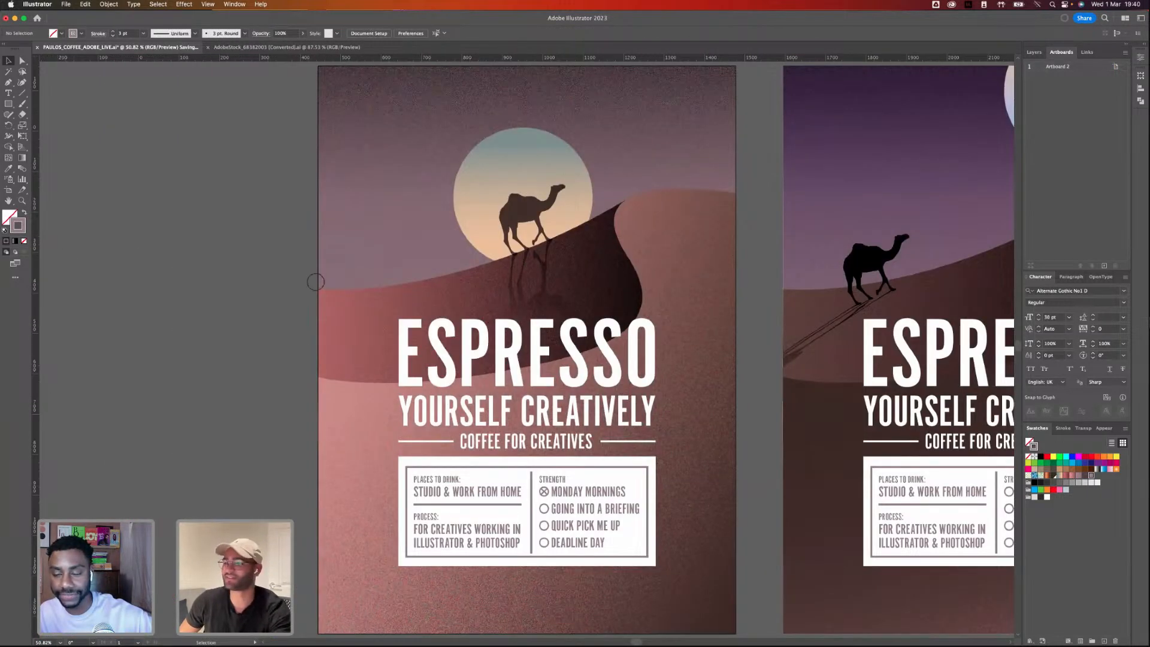
# - Switch to Photoshop, update the modified label artwork linked inside the pouch's Effects smart object, and save both documents
pyautogui.press('super+Tab')
pyautogui.hotkey('ctrl', 'Tab')
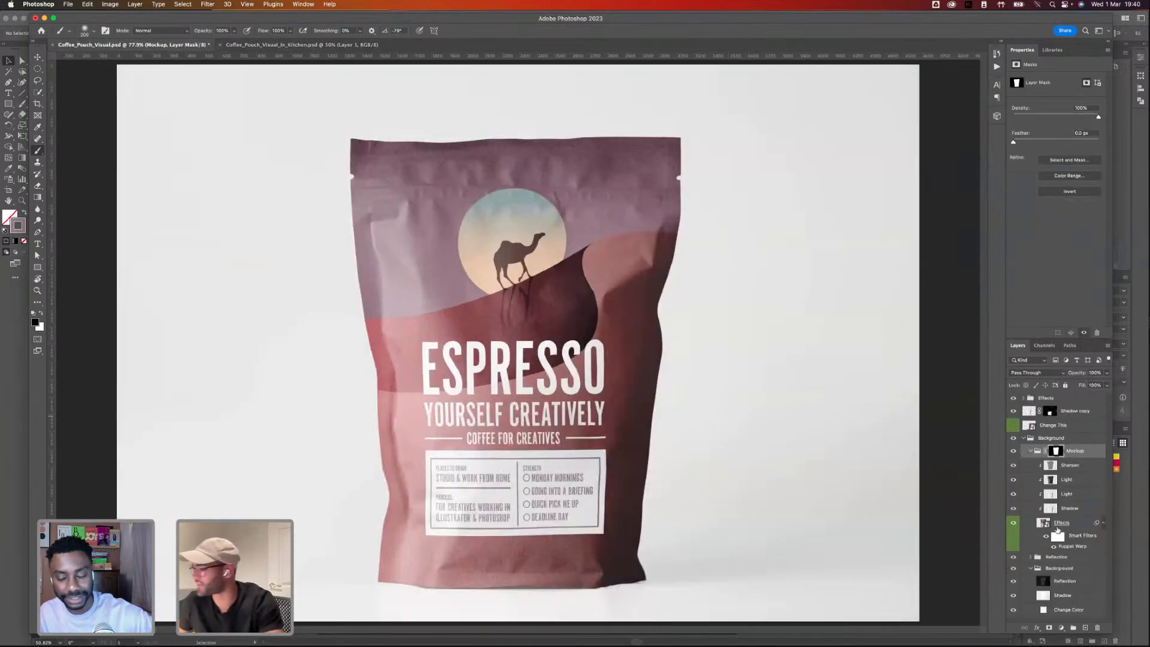
pyautogui.doubleClick(1043, 524)
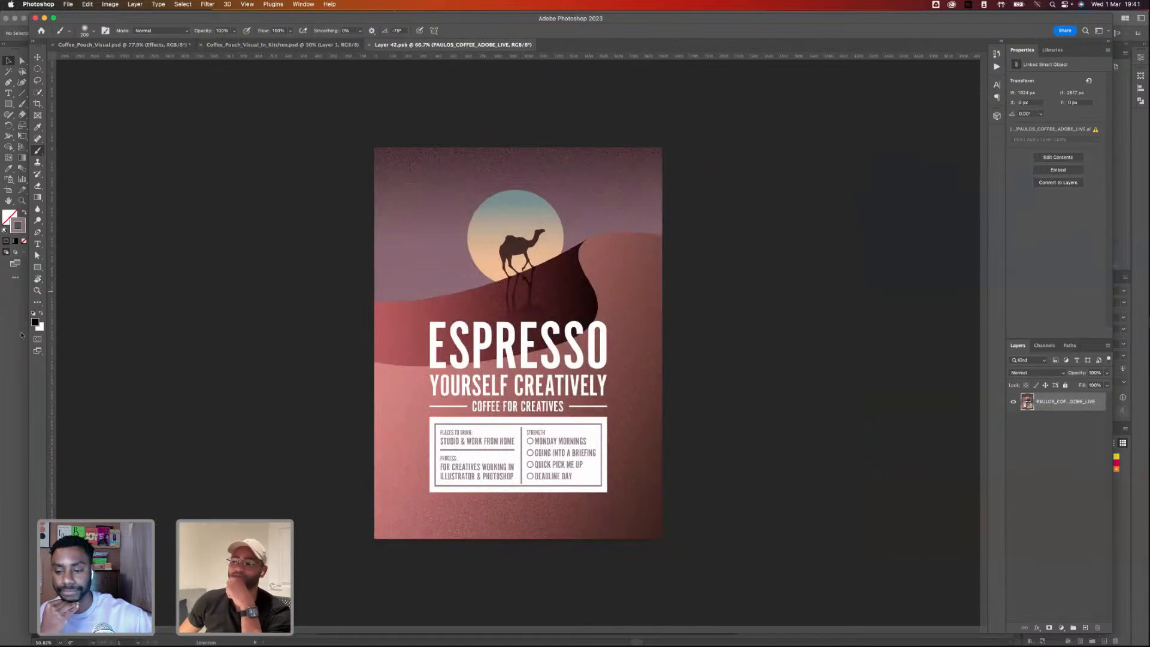
pyautogui.click(1057, 130)
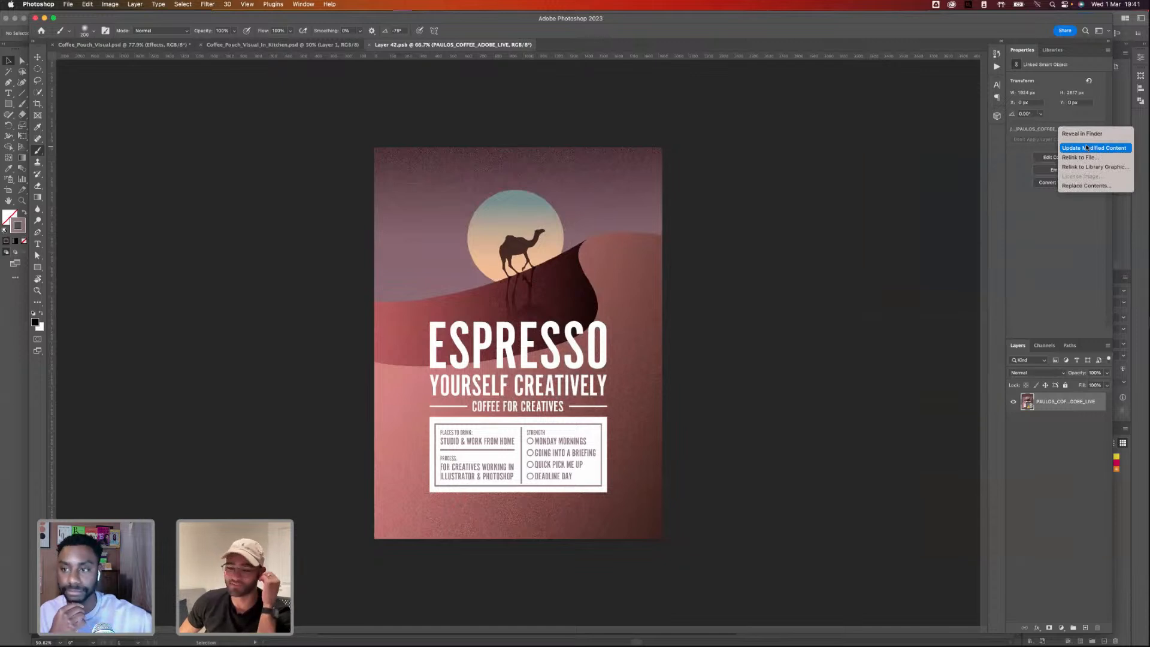
pyautogui.click(1085, 149)
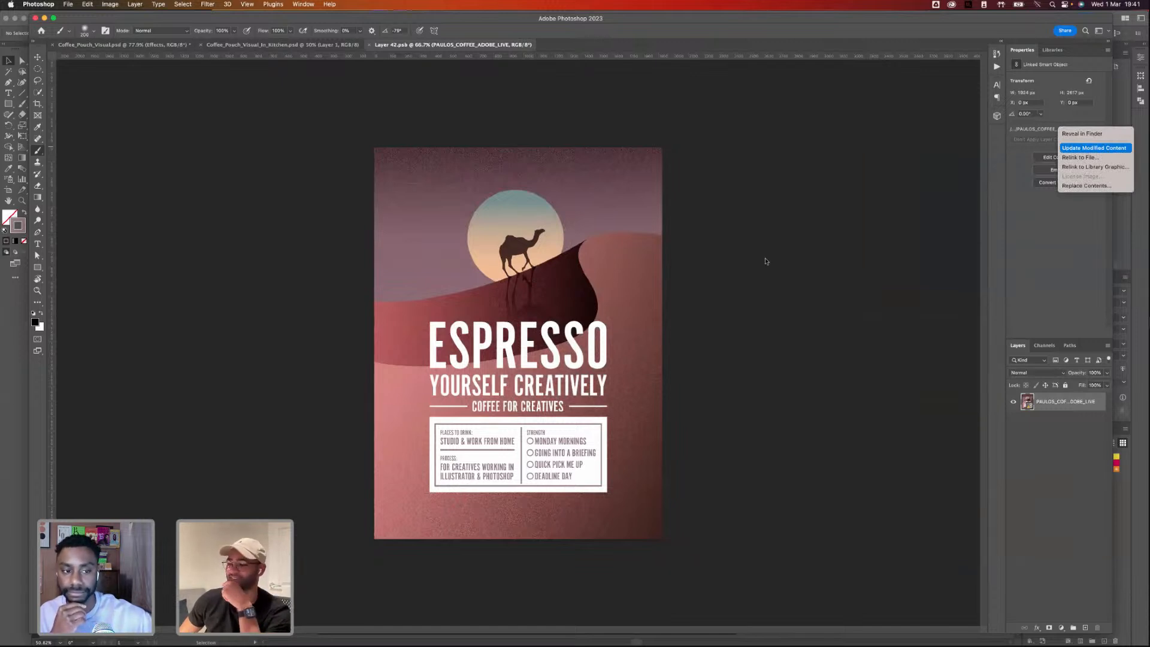
pyautogui.press('cmd+s')
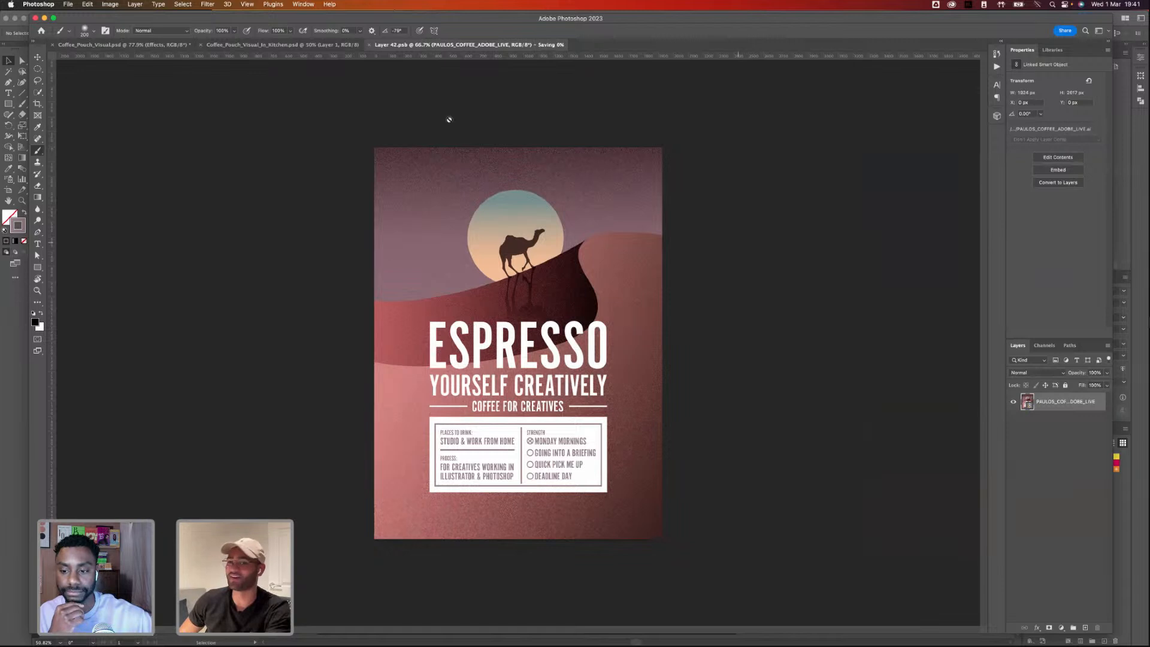
pyautogui.click(154, 46)
pyautogui.press('cmd+s')
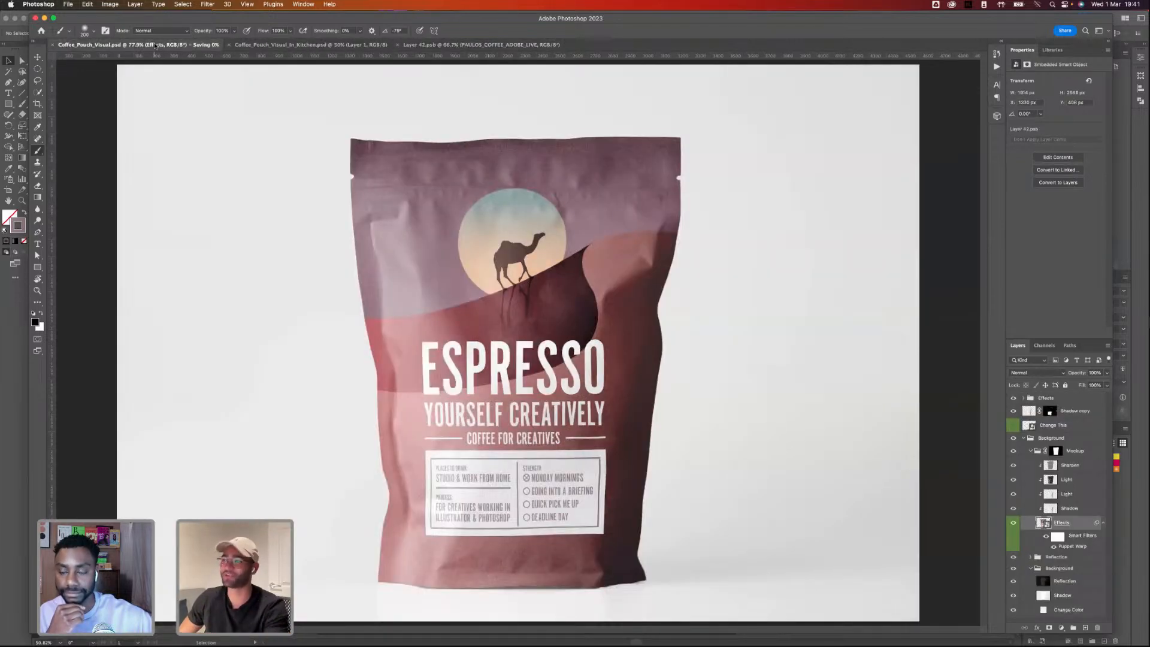
# - Open the pouch smart object in Coffee_Pouch_Visual_In_Kitchen.psd, followed by the Effects smart object nested inside it
pyautogui.click(261, 46)
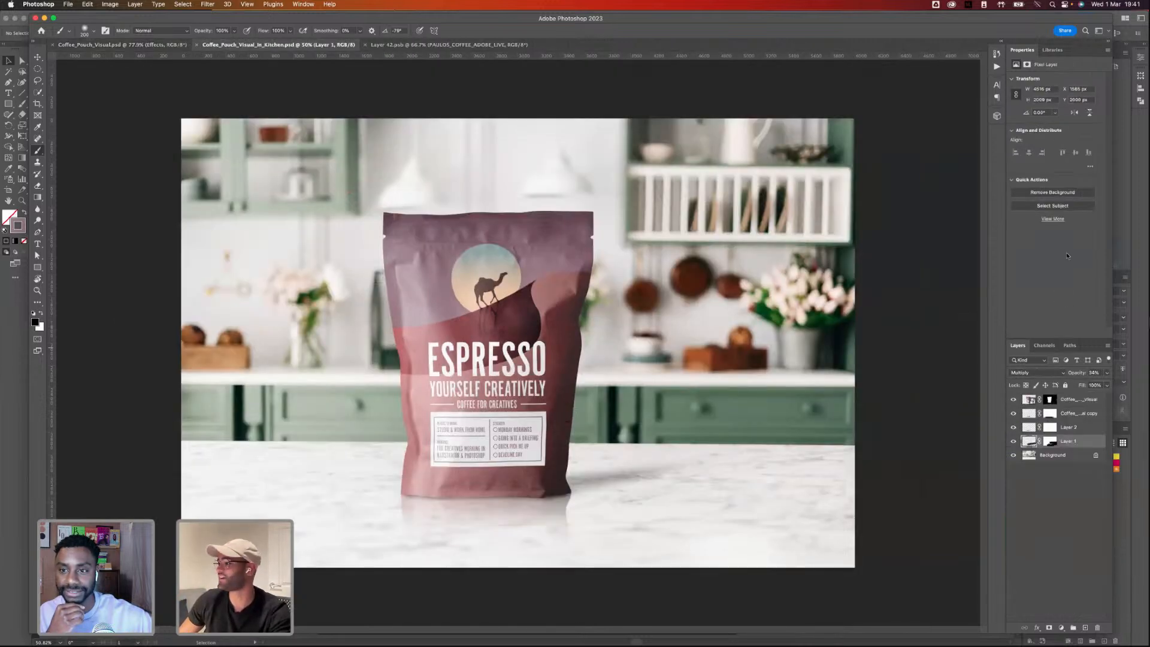
pyautogui.click(1029, 400)
pyautogui.rightClick(1027, 399)
pyautogui.press('Escape')
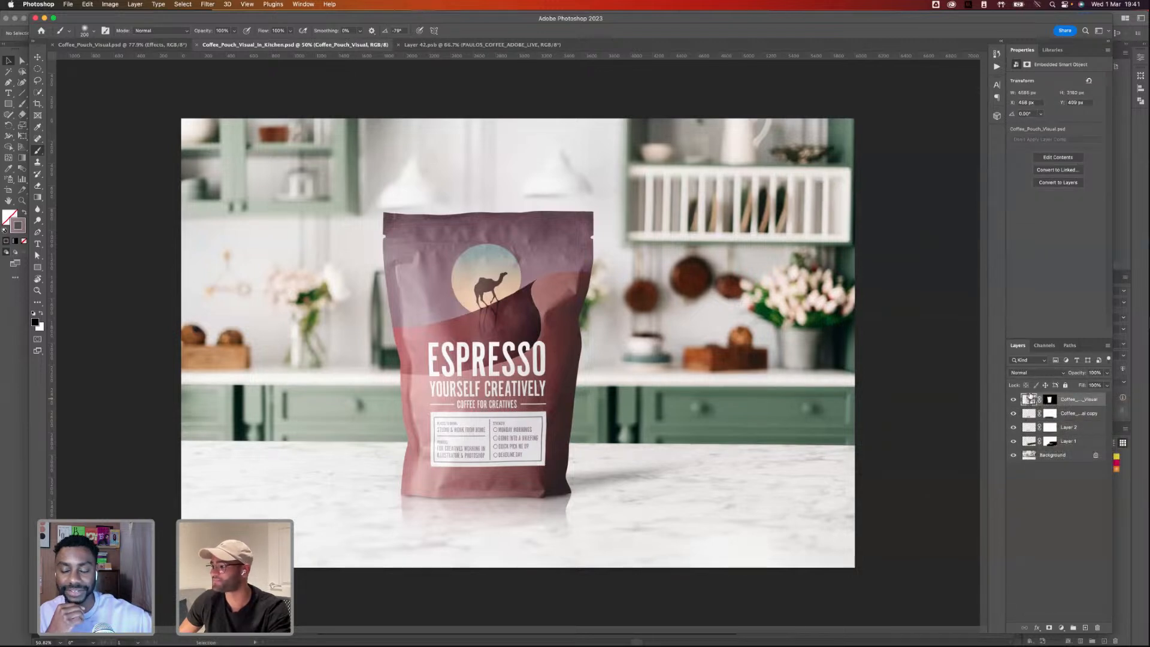
pyautogui.doubleClick(1028, 399)
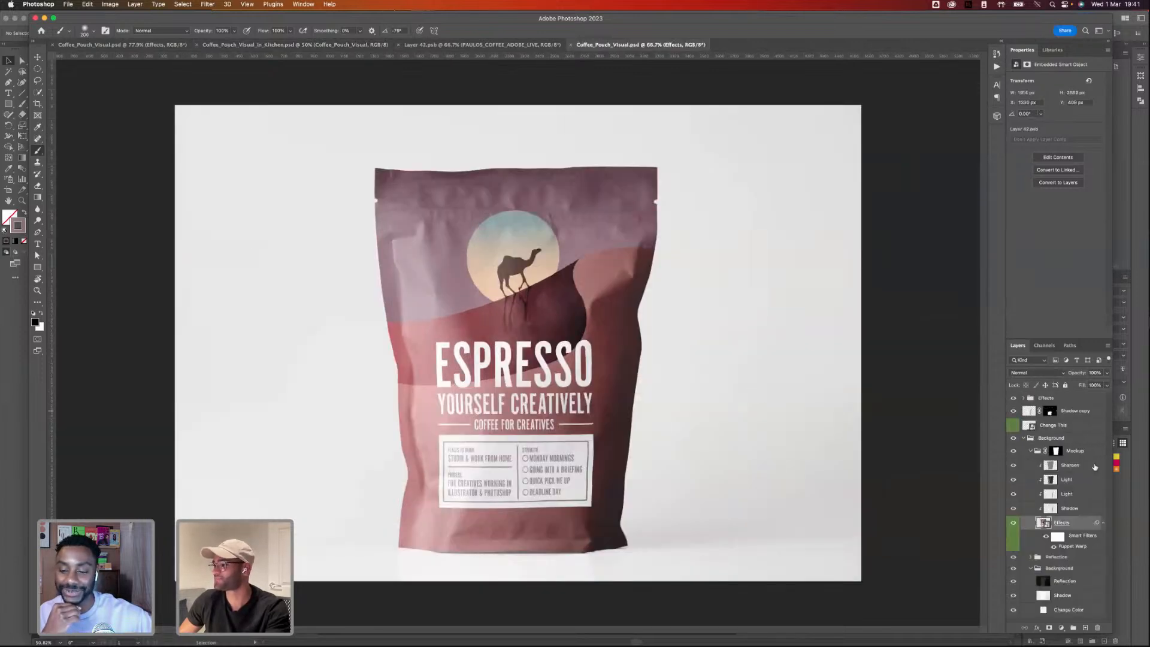
pyautogui.doubleClick(1042, 524)
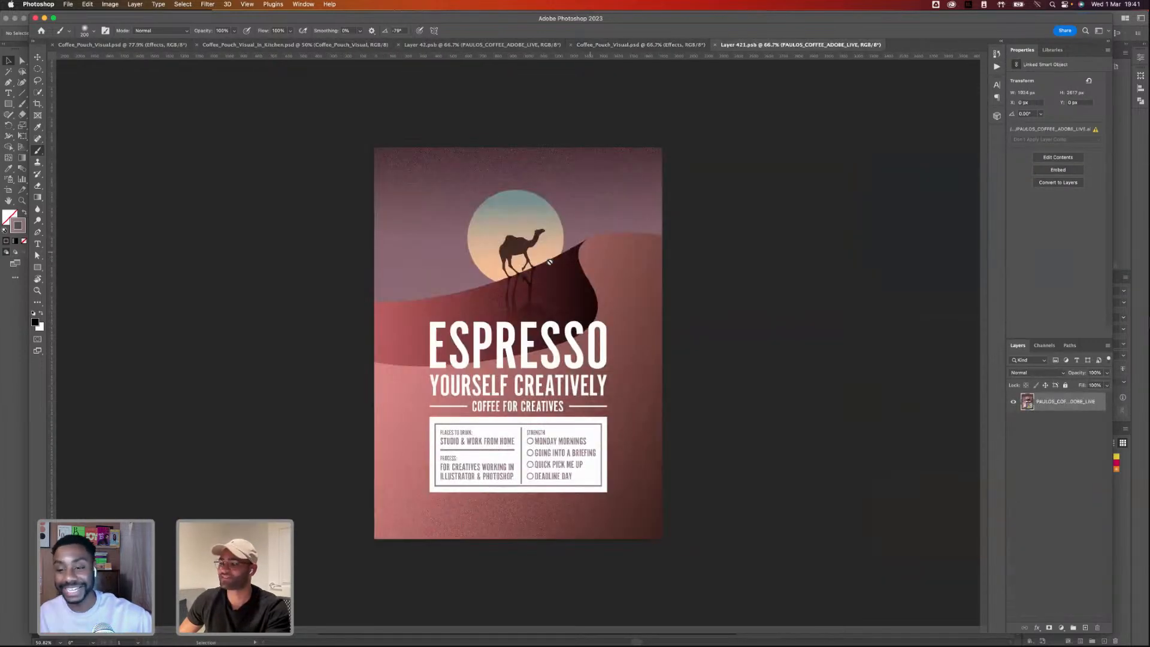
# - Close the kitchen scene, the Layer 42 label document and the original pouch visual, keeping the nested documents open
pyautogui.click(294, 44)
pyautogui.click(196, 45)
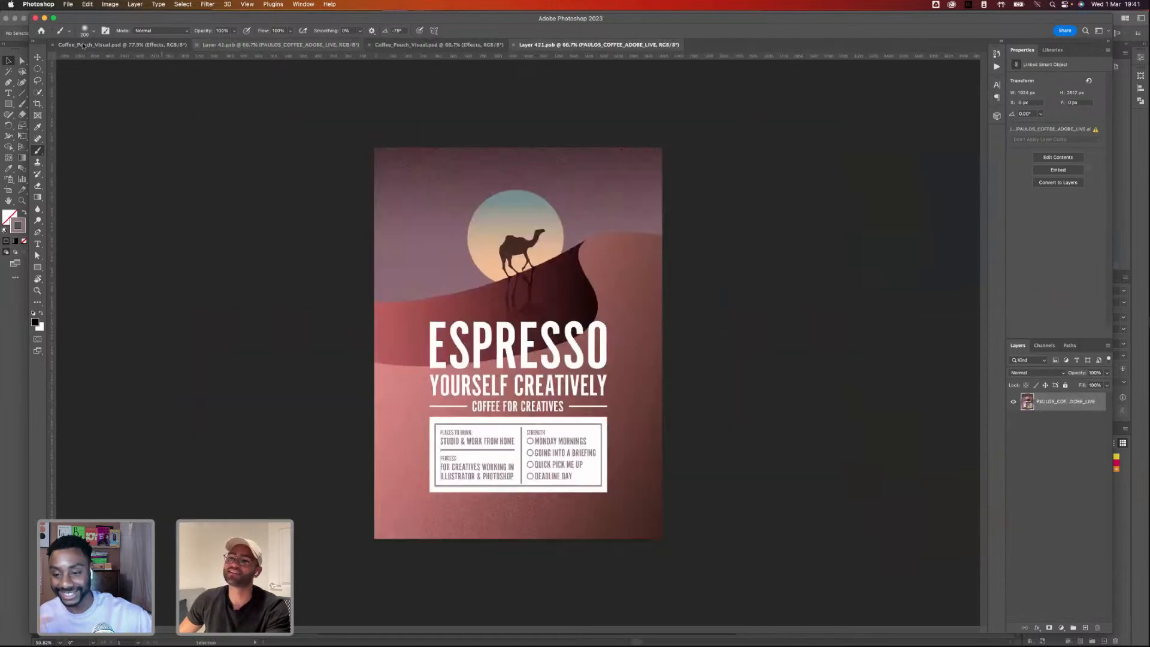
pyautogui.click(240, 44)
pyautogui.click(197, 44)
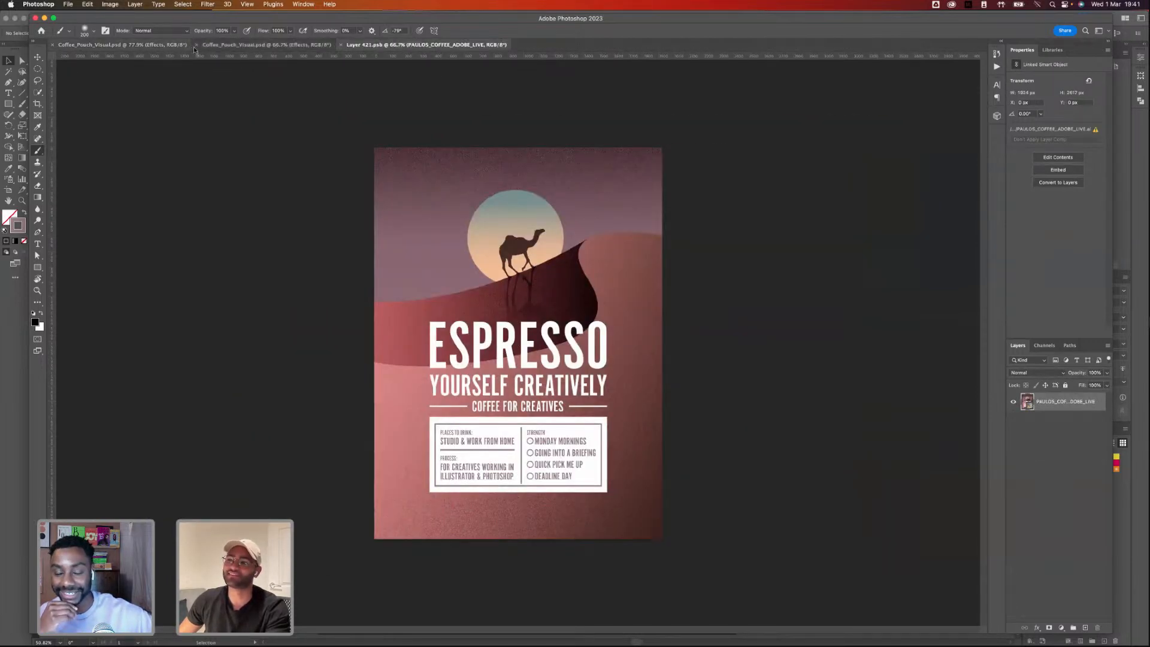
pyautogui.click(92, 44)
pyautogui.click(52, 44)
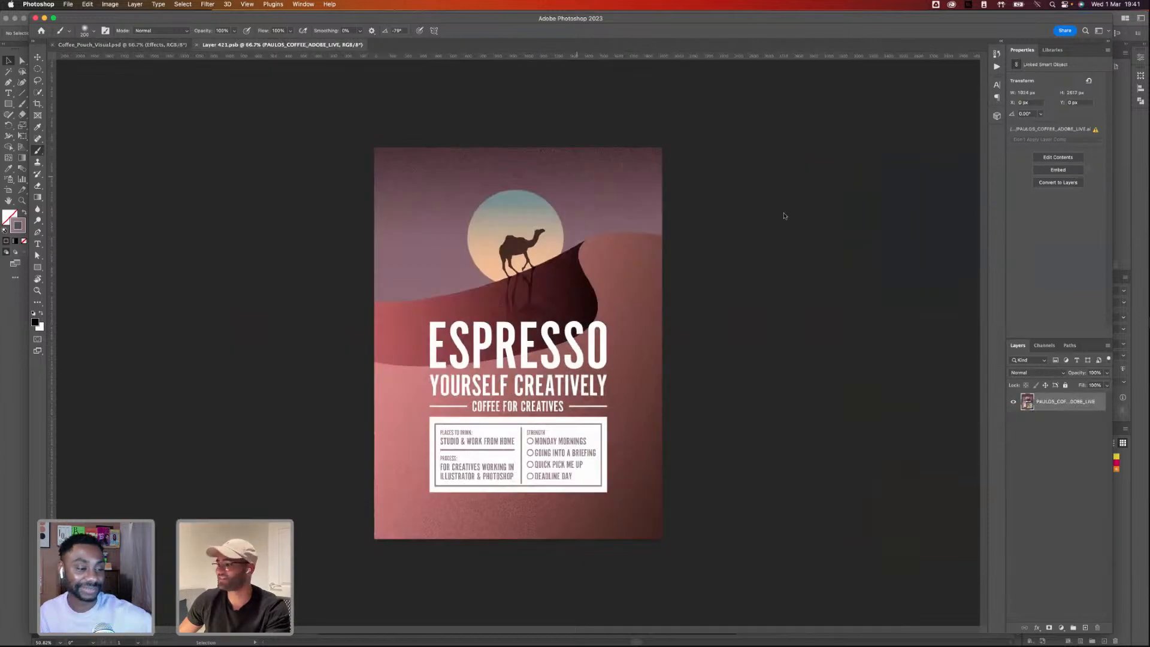
# - Update the modified linked artwork in the nested label document, and save and close the label and nested pouch documents
pyautogui.click(1074, 135)
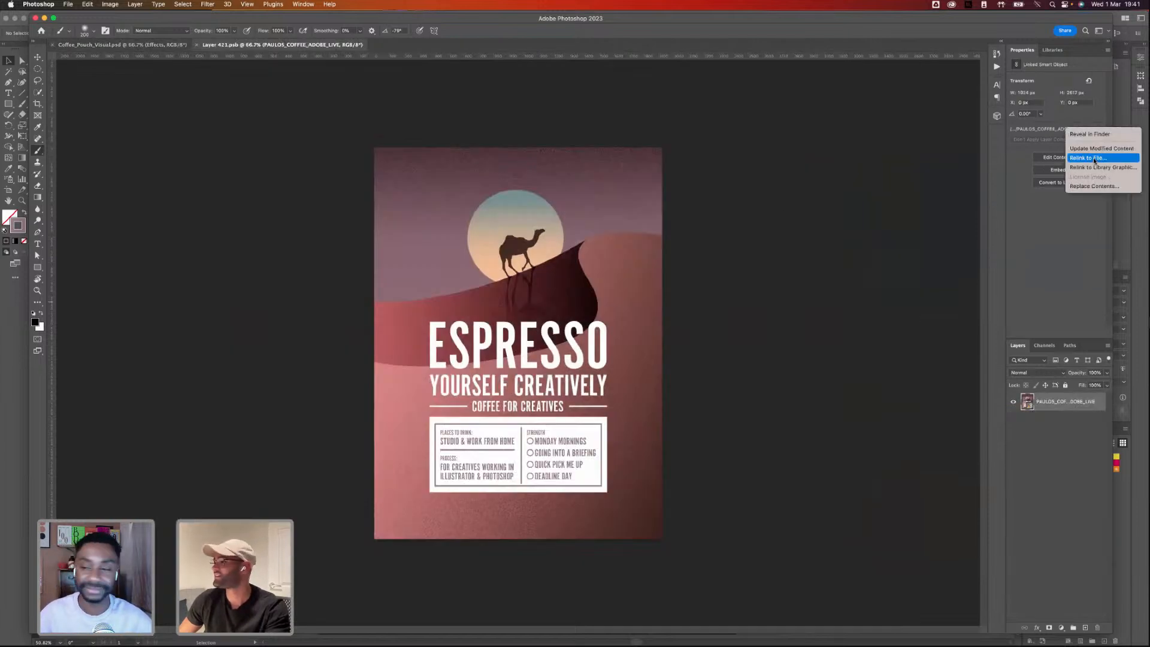
pyautogui.click(1095, 150)
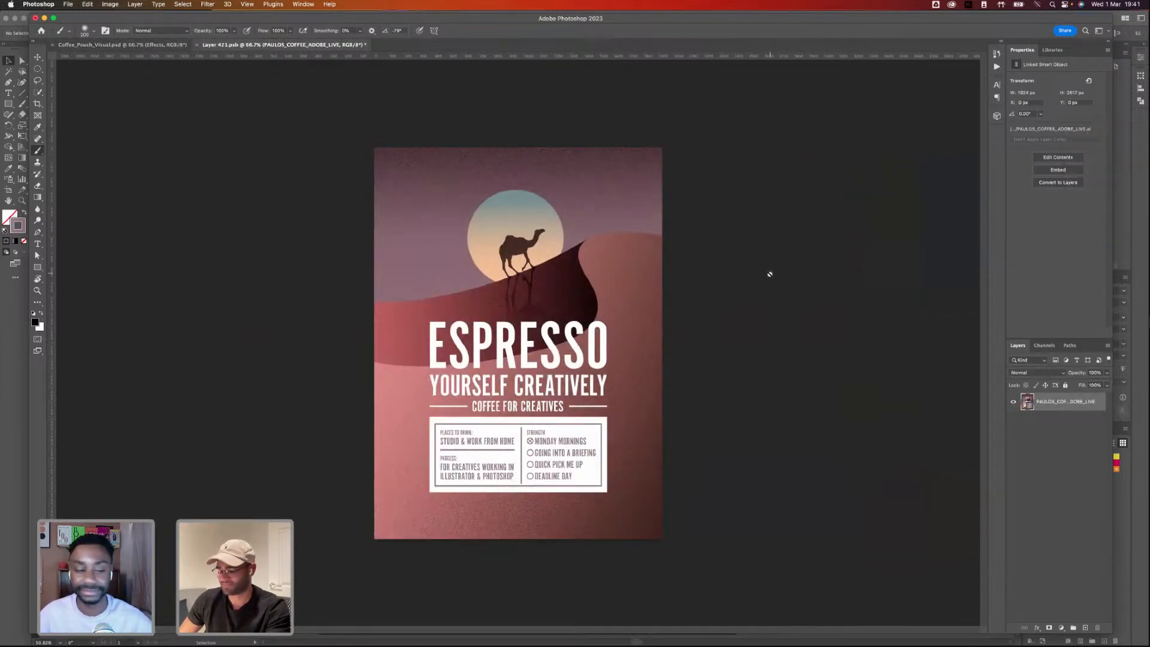
pyautogui.press('super+s')
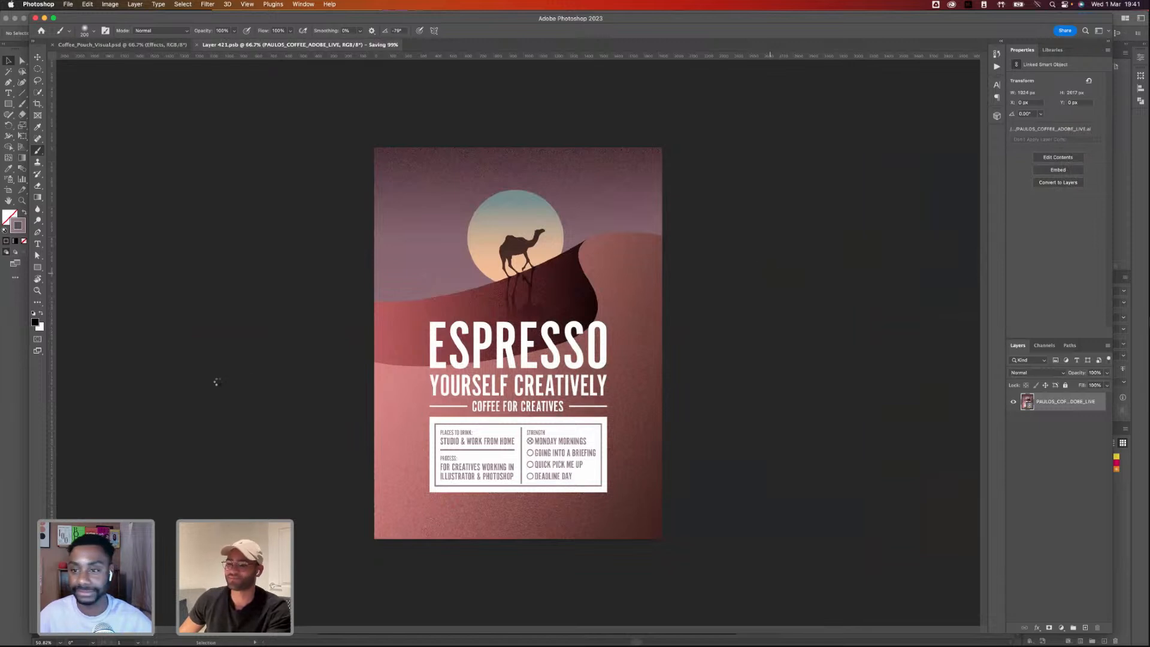
pyautogui.press('super+w')
pyautogui.press('super+s')
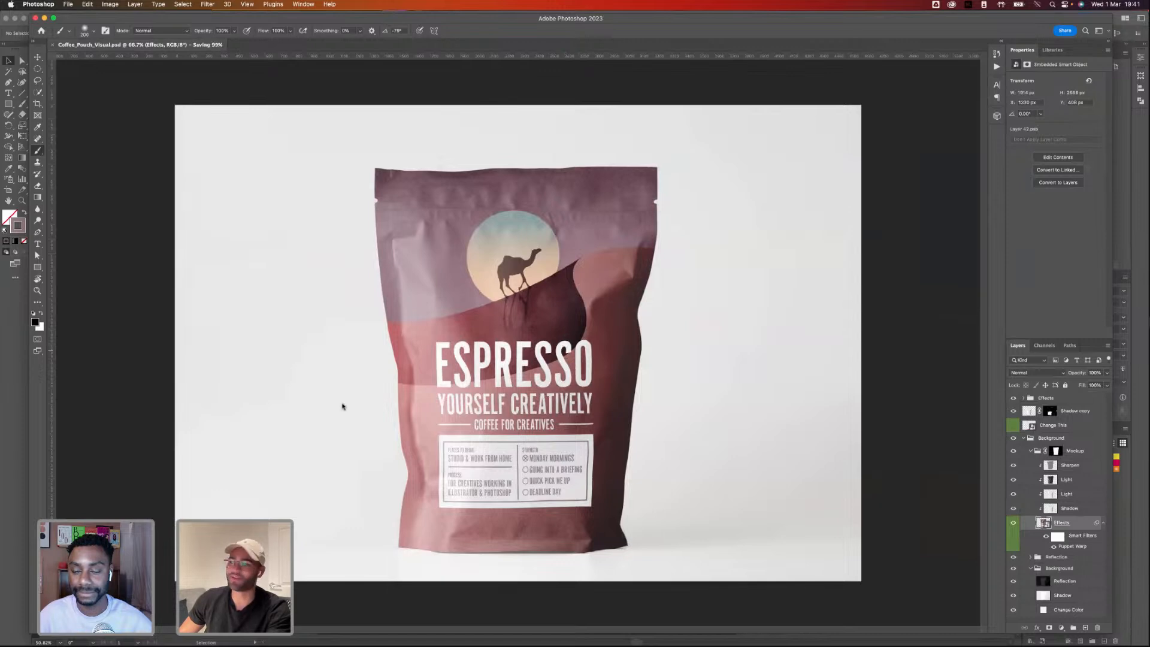
pyautogui.press('super+w')
# - Reopen Coffee_Pouch_Visual_In_Kitchen.psd from the PSDs folder in Finder
pyautogui.press('super+Tab')
pyautogui.click(603, 139)
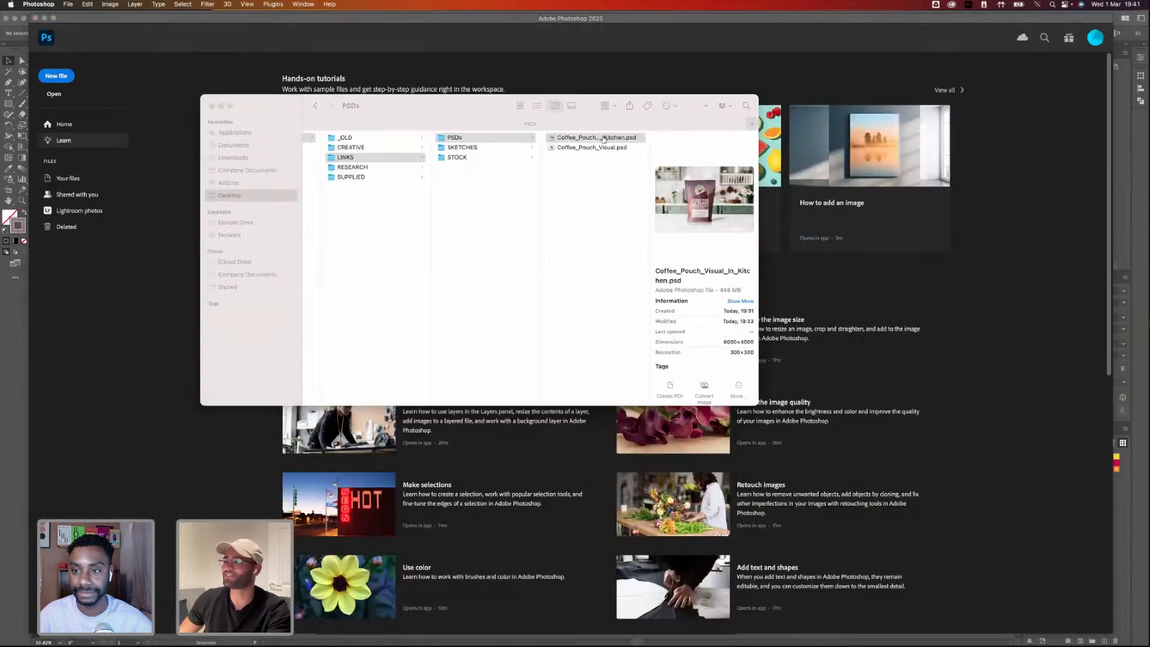
pyautogui.doubleClick(603, 138)
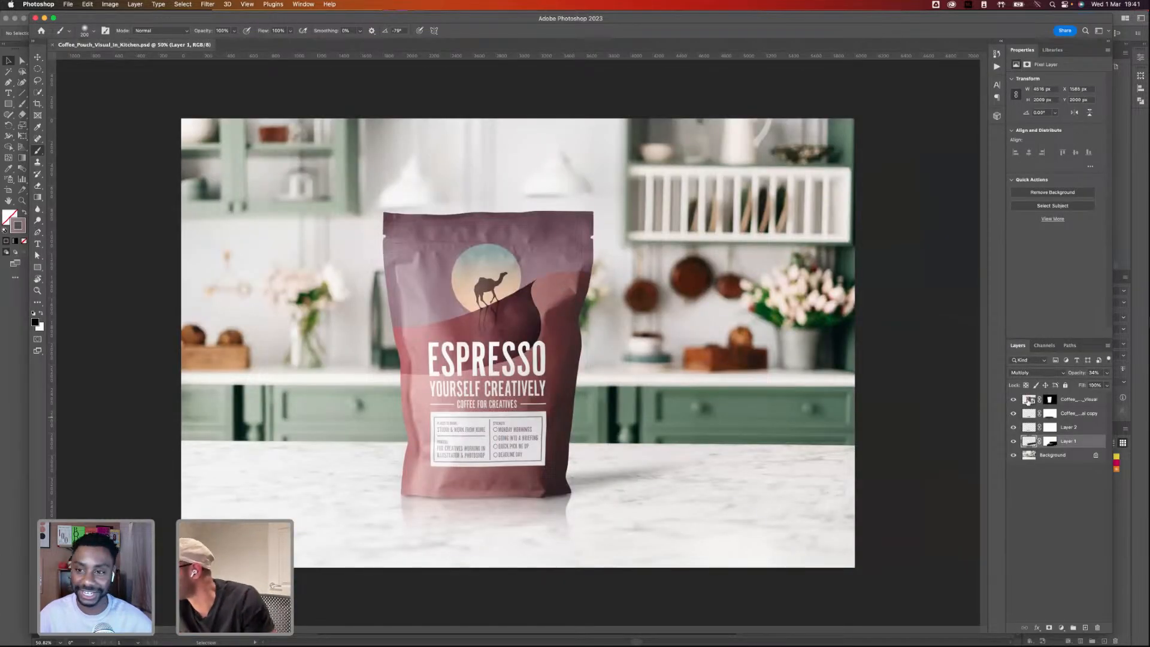
# - Update the linked label artwork nested in the kitchen scene's pouch smart object, save the label and pouch documents, and return to the scene
pyautogui.click(1027, 400)
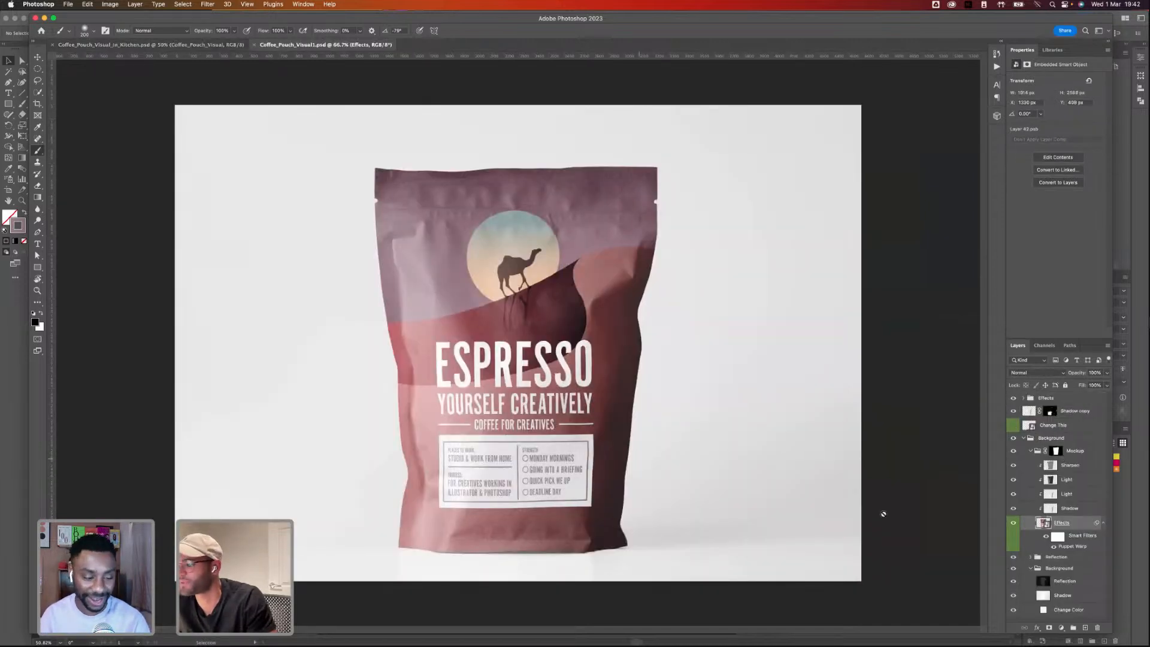
pyautogui.doubleClick(1042, 522)
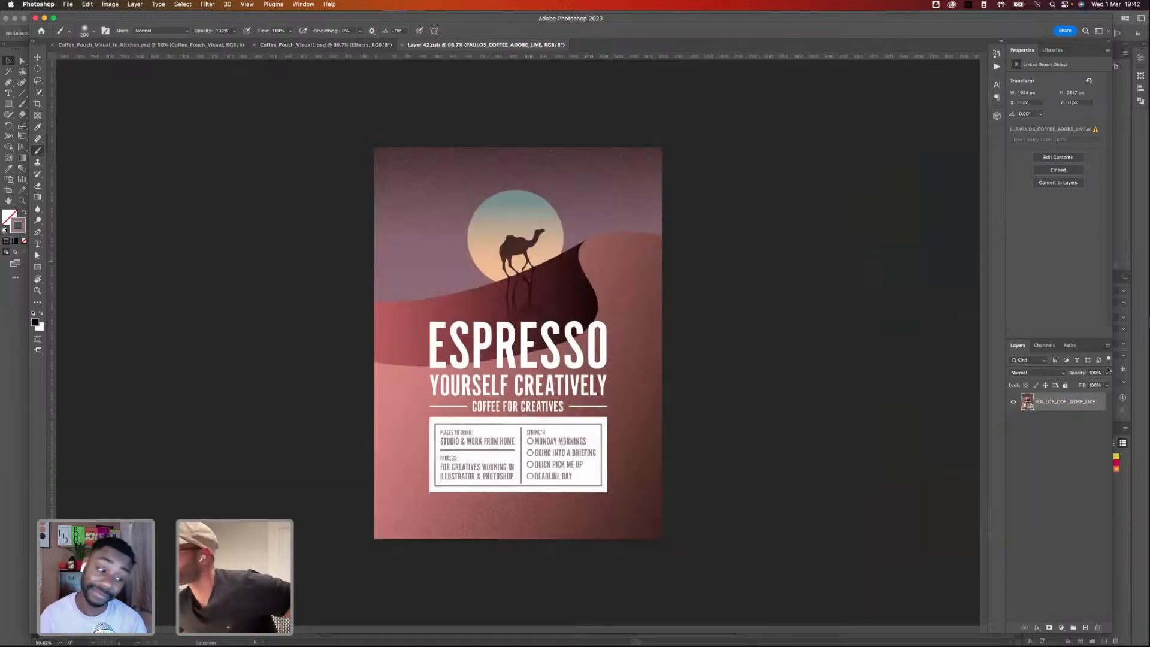
pyautogui.click(1065, 130)
pyautogui.click(1081, 146)
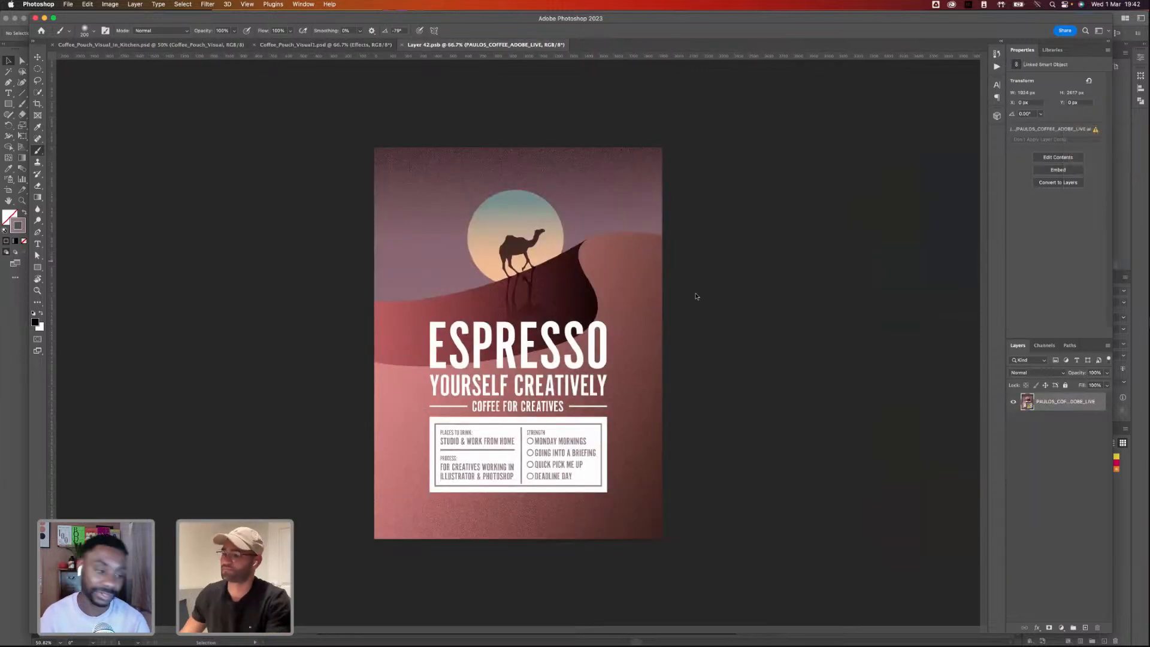
pyautogui.press('super+s')
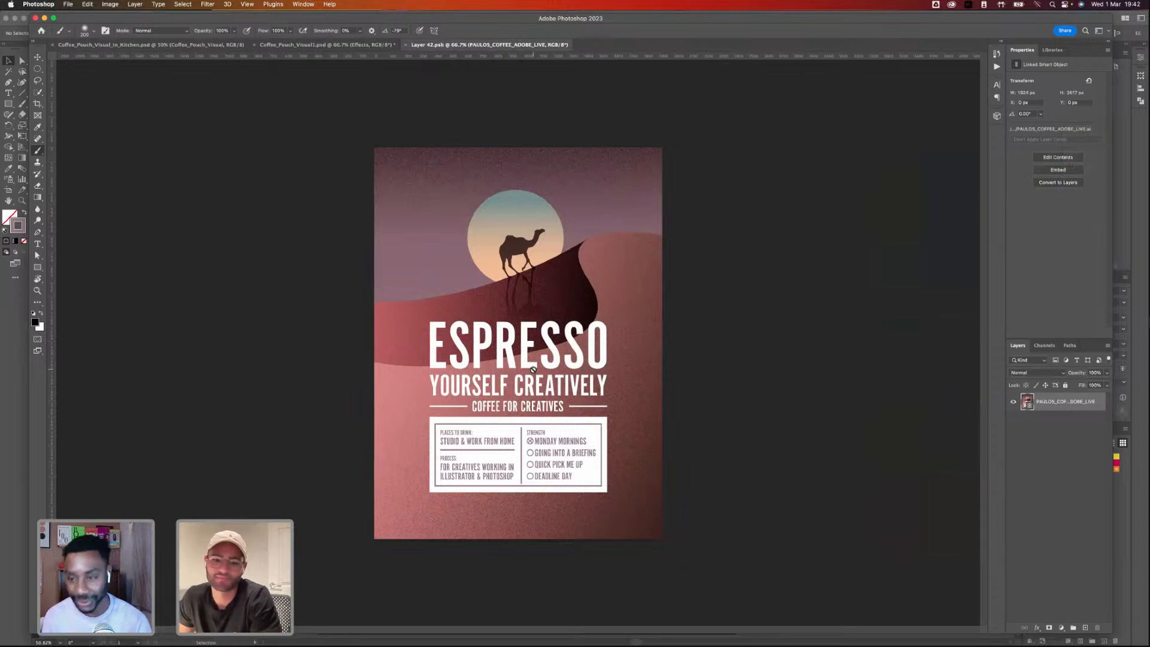
pyautogui.press('super+w')
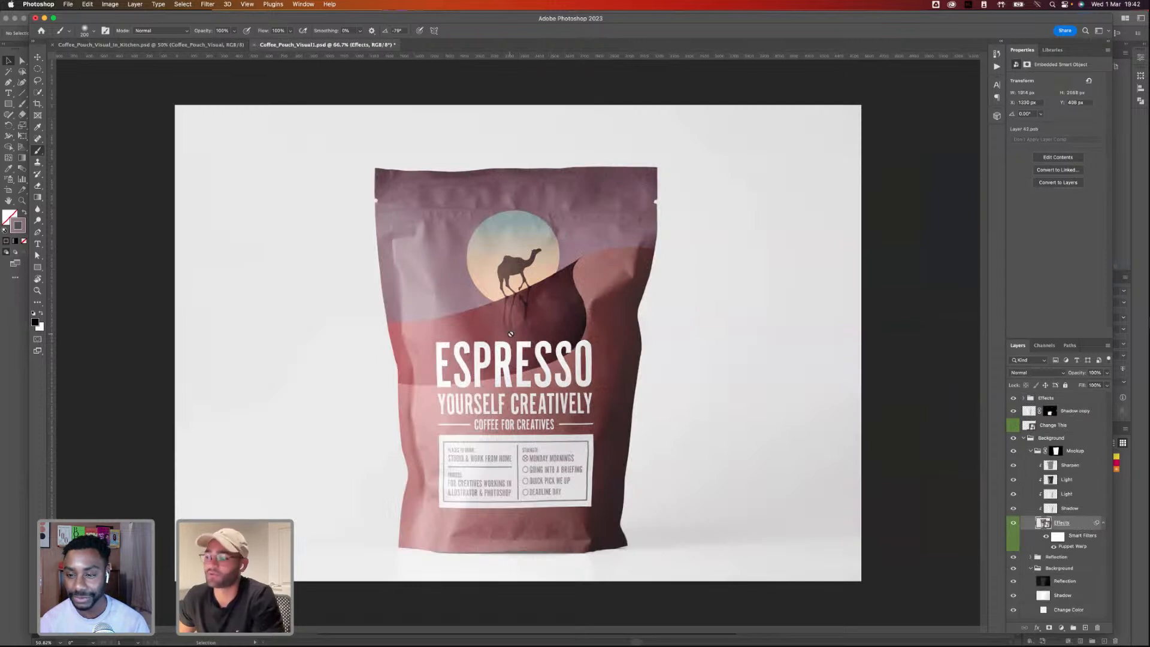
pyautogui.press('super+s')
pyautogui.click(215, 47)
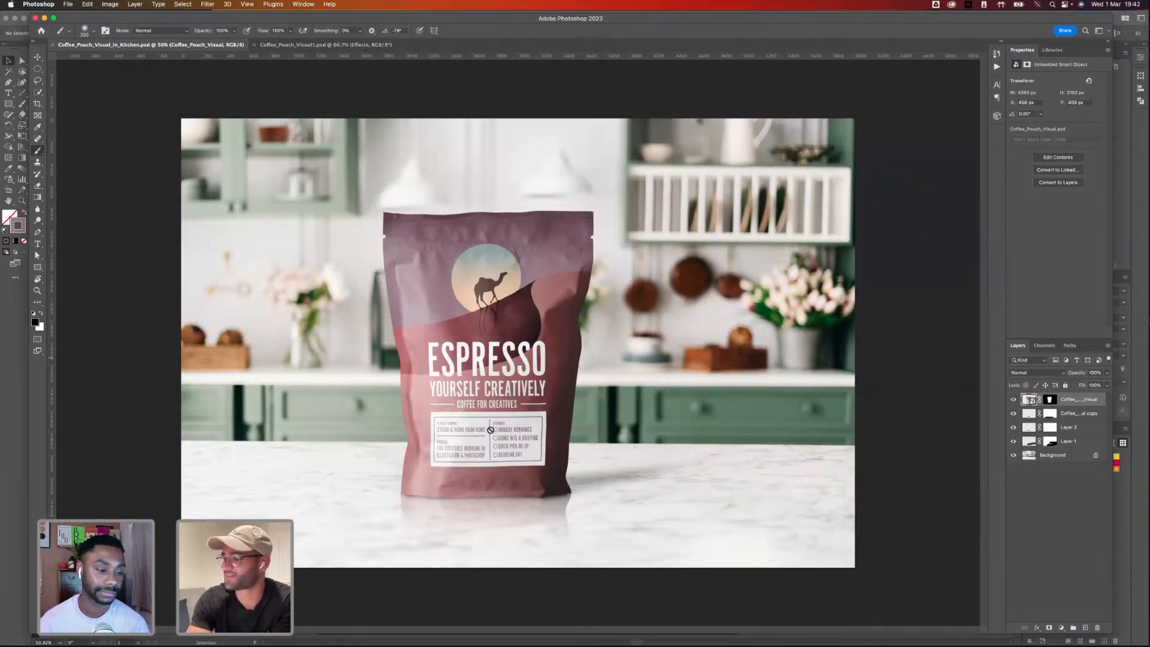
# - Inspect the crossed MONDAY MORNINGS option on the kitchen pouch up close, and save the kitchen scene
pyautogui.scroll(5, 424, 427)
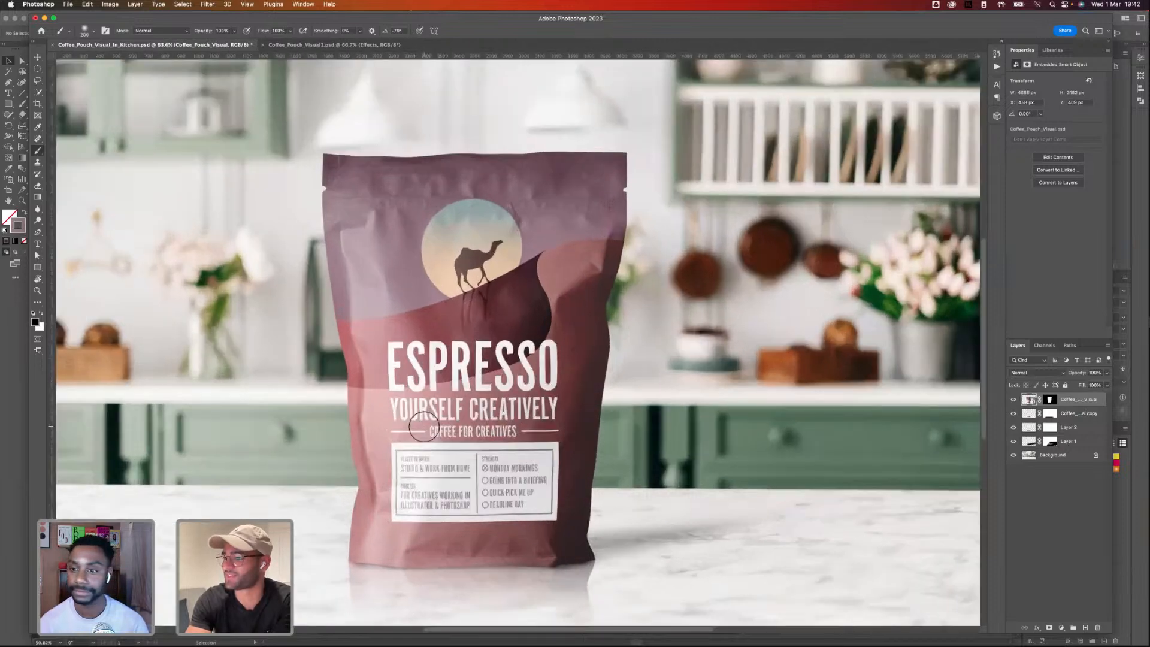
pyautogui.scroll(10, 424, 427)
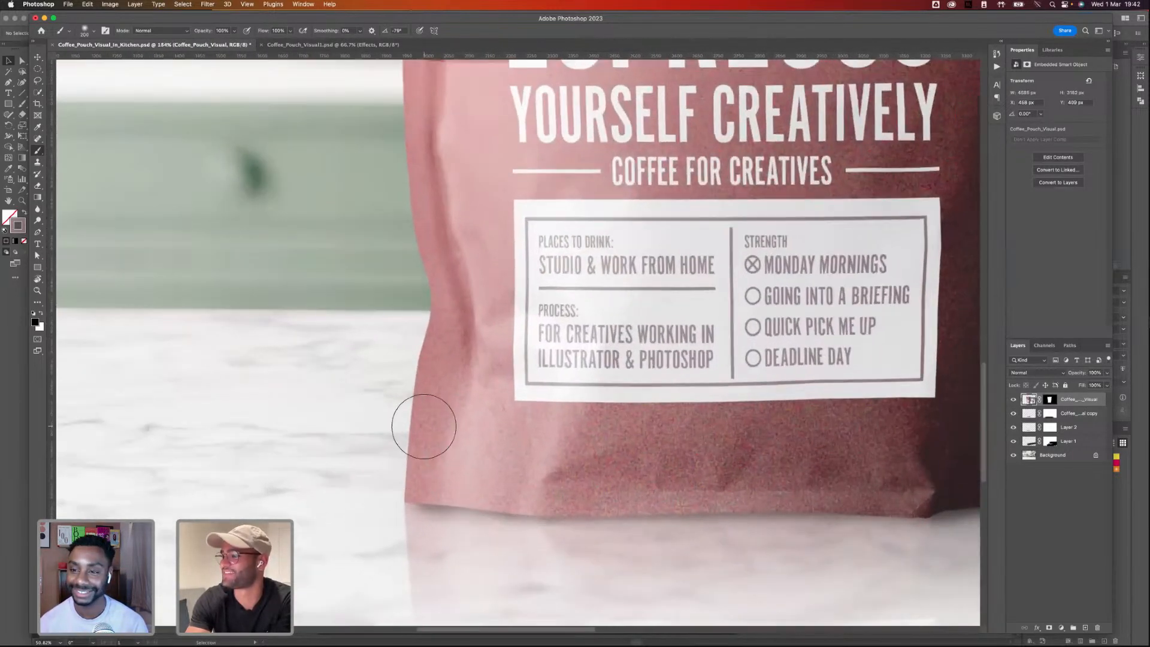
pyautogui.hscroll(5, 424, 427)
pyautogui.scroll(2, 424, 426)
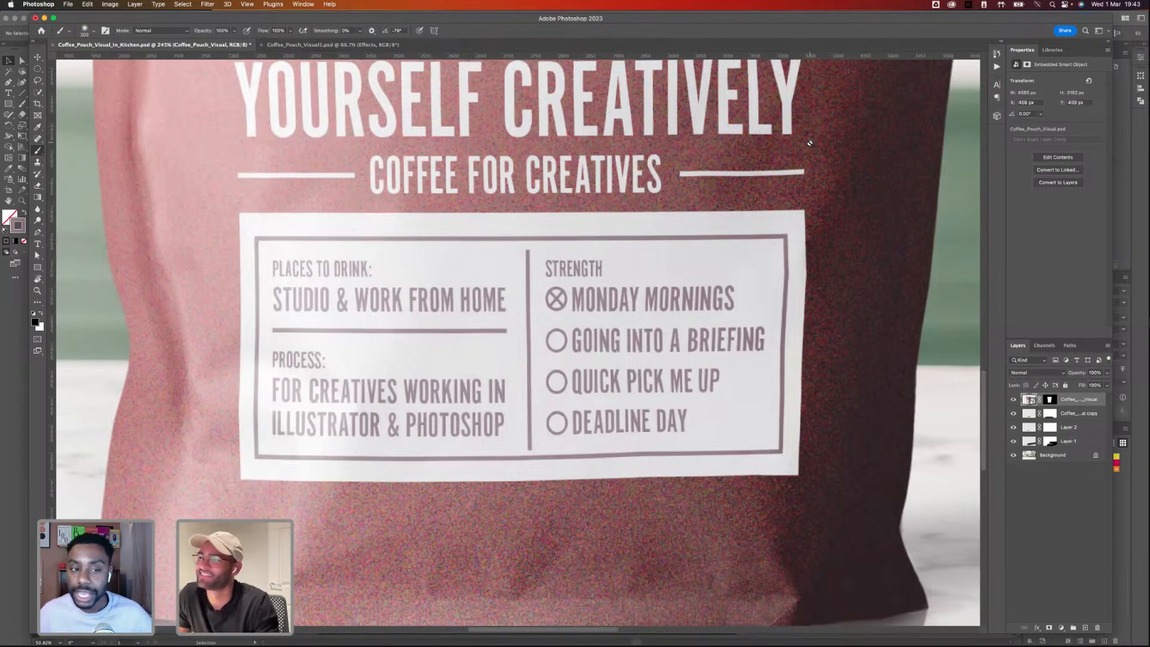
pyautogui.scroll(-2, 810, 144)
pyautogui.scroll(-2, 738, 170)
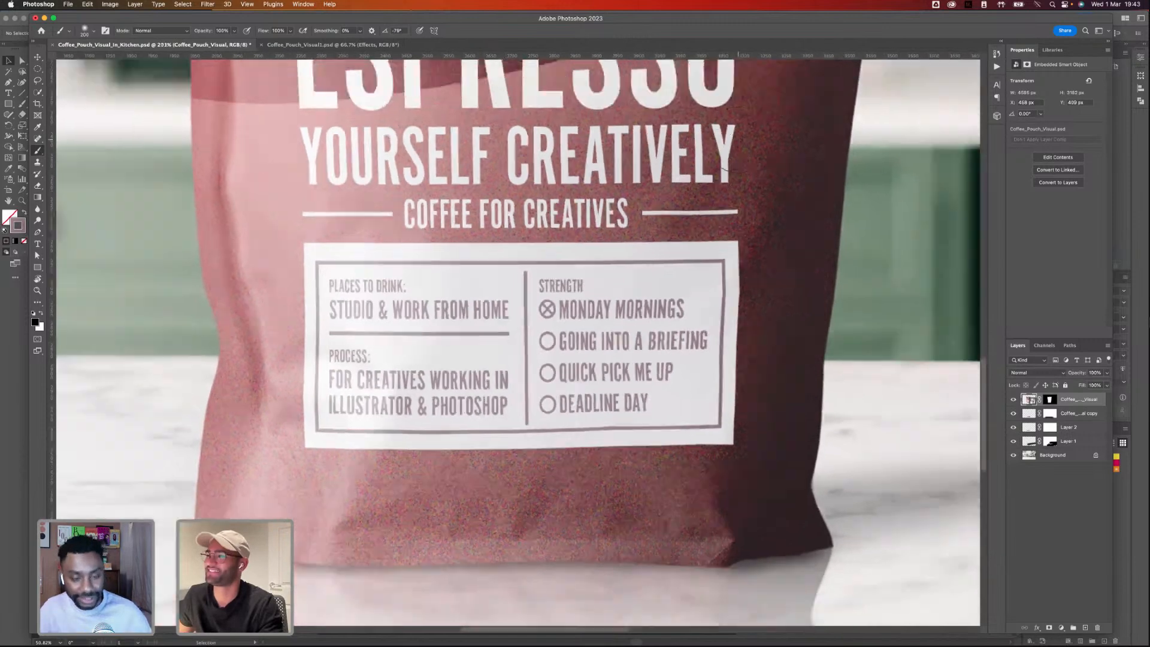
pyautogui.press('super+0')
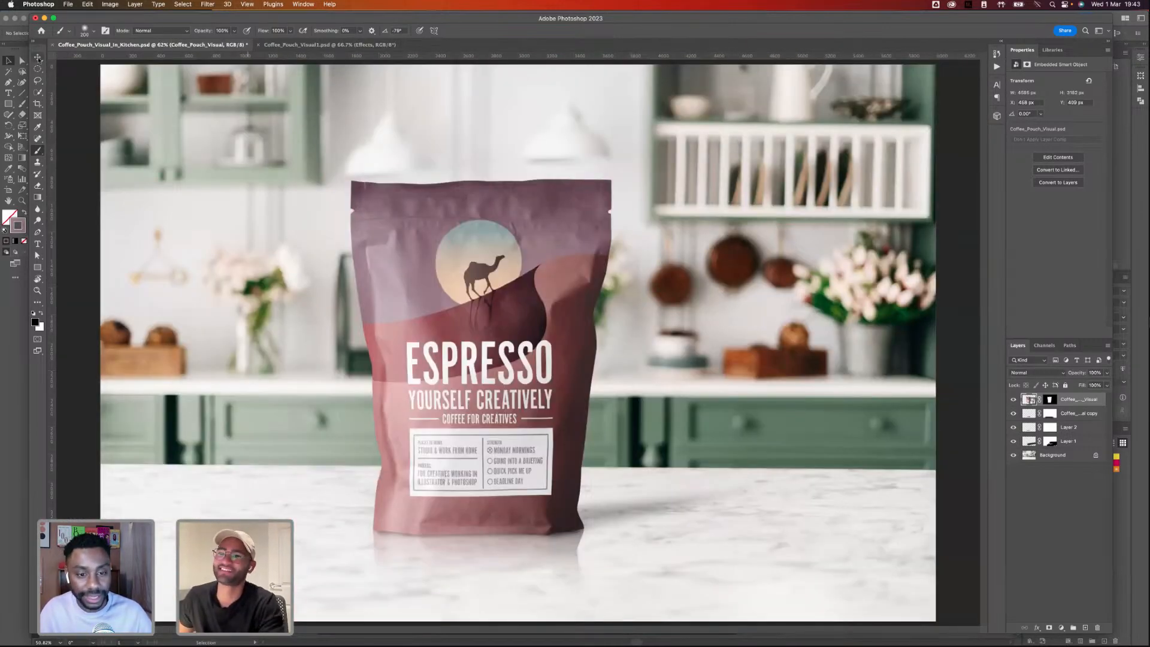
pyautogui.click(38, 57)
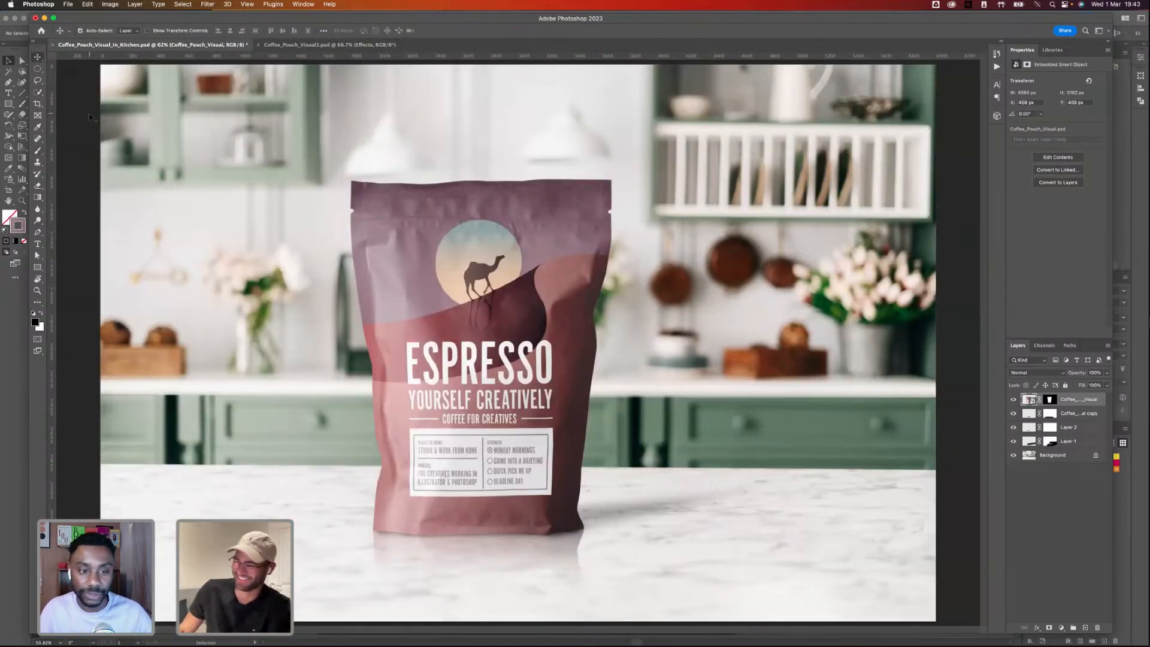
pyautogui.press('super+s')
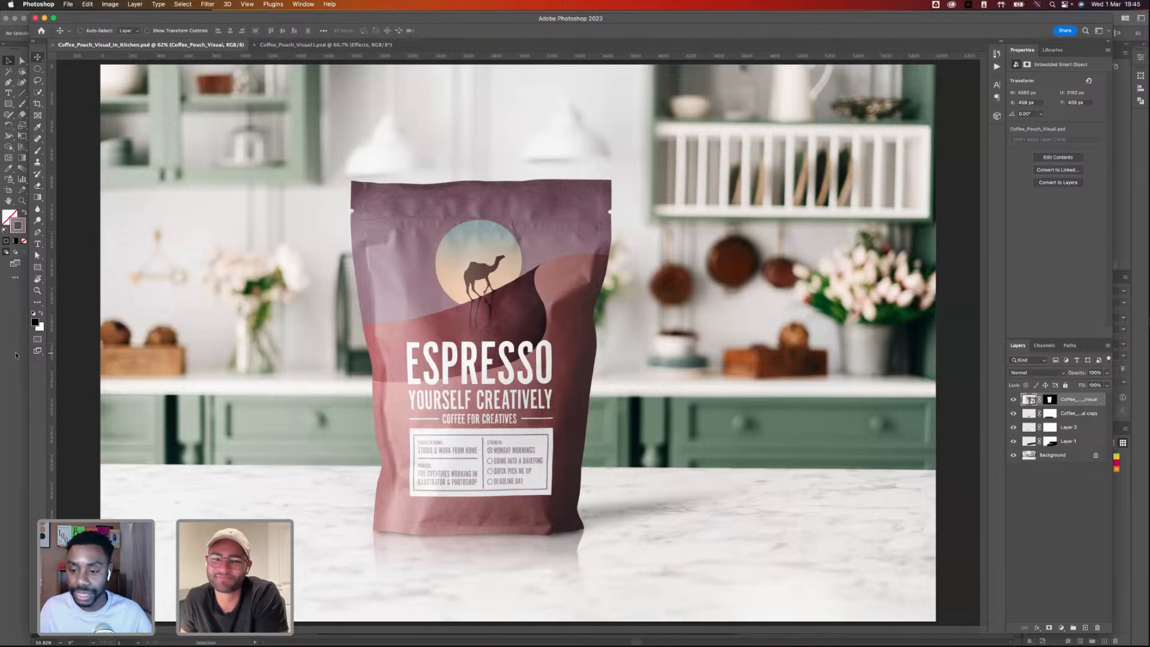
# - Switch to Illustrator and hide the Graphics and Background layers
pyautogui.press('super+Tab')
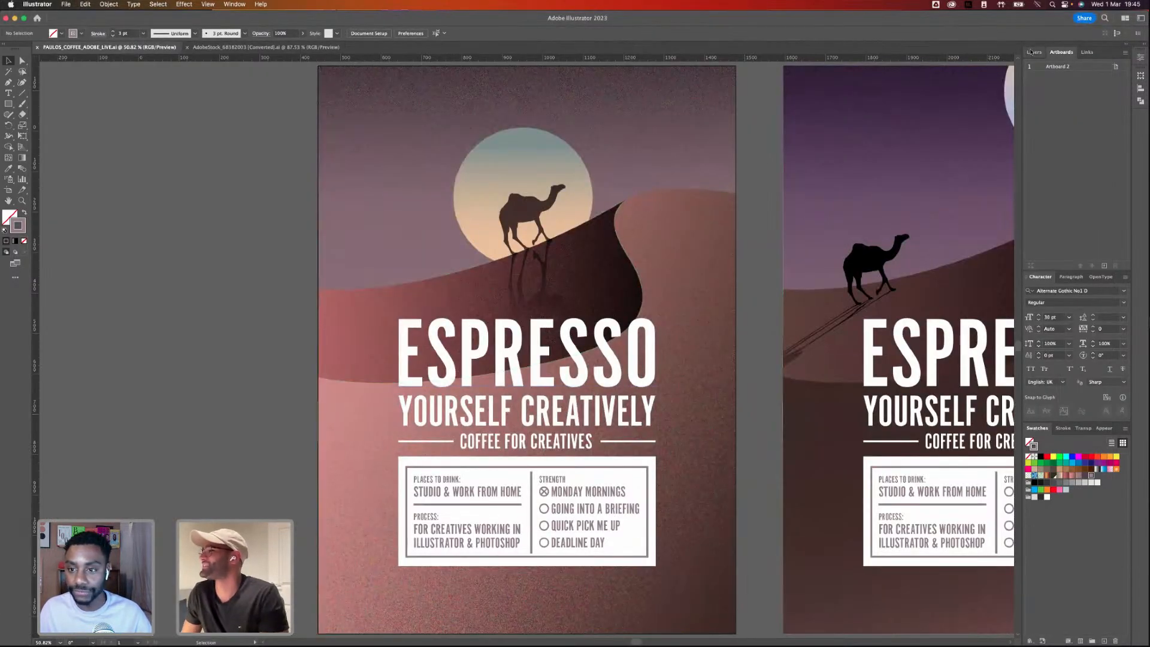
pyautogui.click(1033, 52)
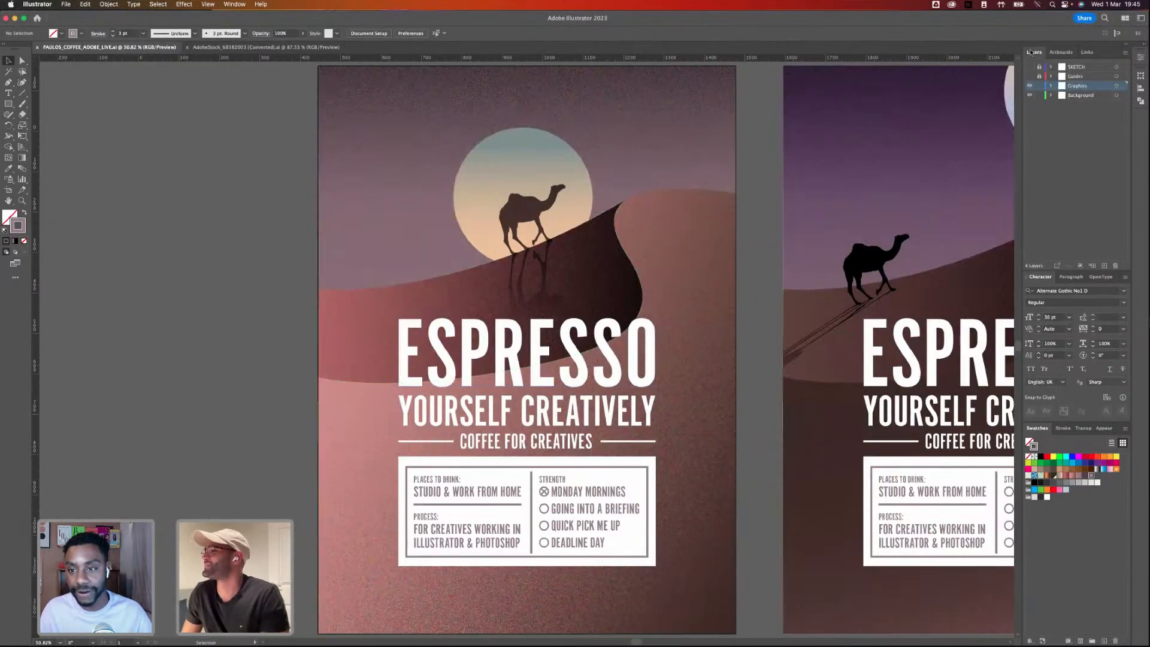
pyautogui.click(1030, 85)
pyautogui.click(1029, 95)
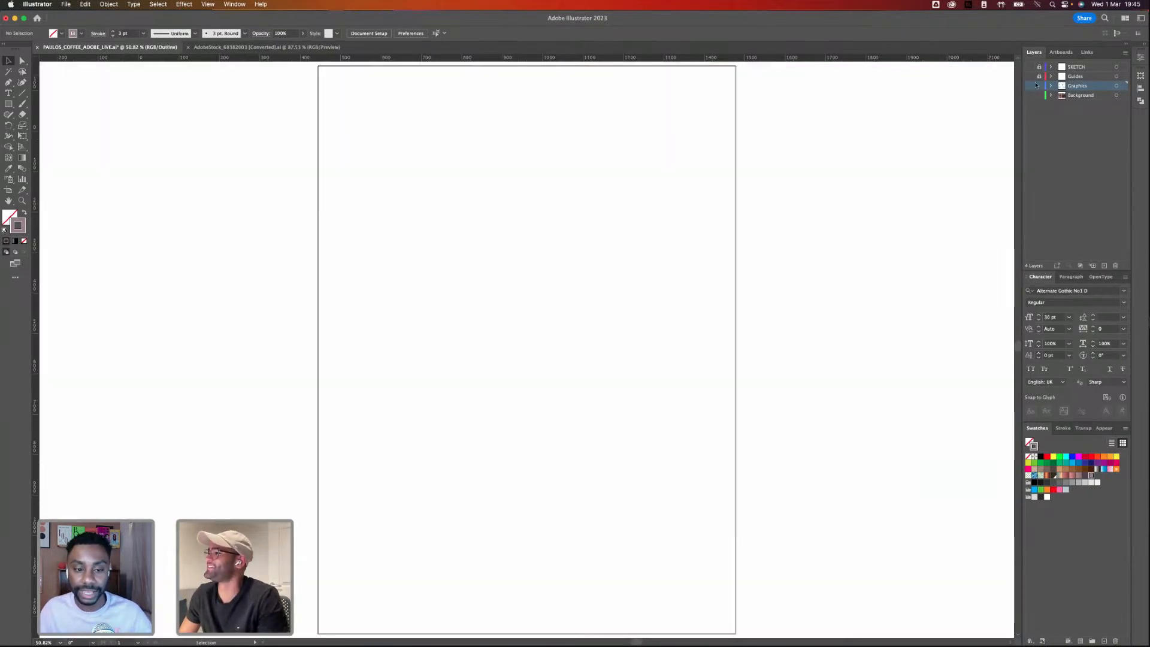
# - Show the SKETCH layer in preview mode with the guides displayed
pyautogui.click(1030, 66)
pyautogui.press('super+y')
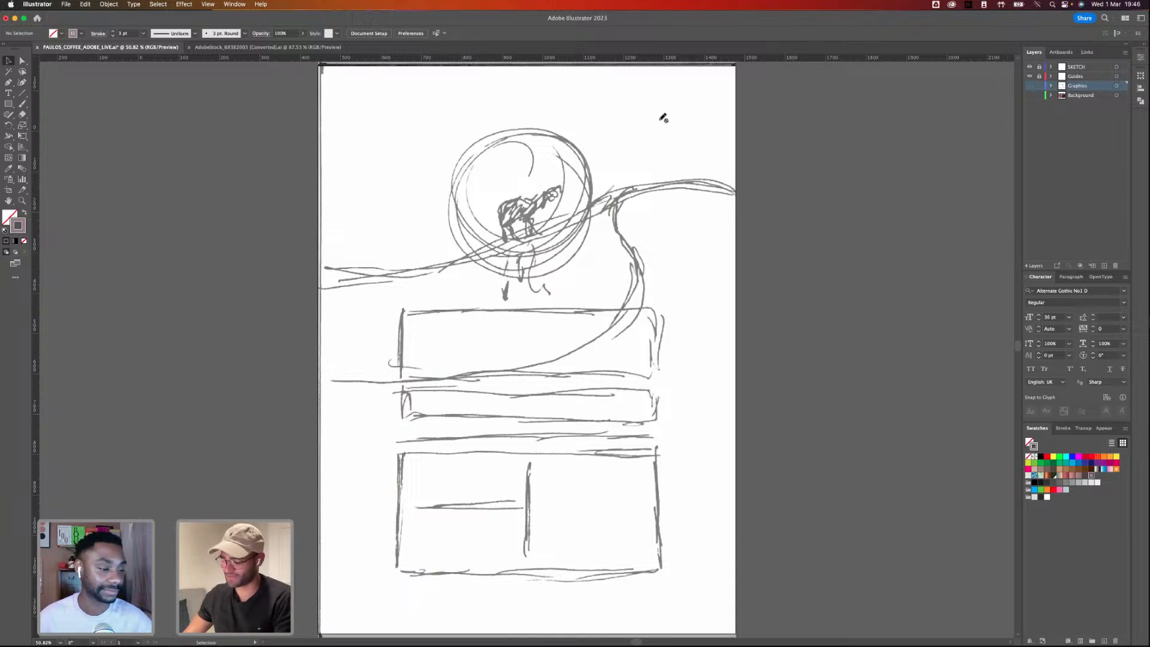
pyautogui.press('super+semicolon')
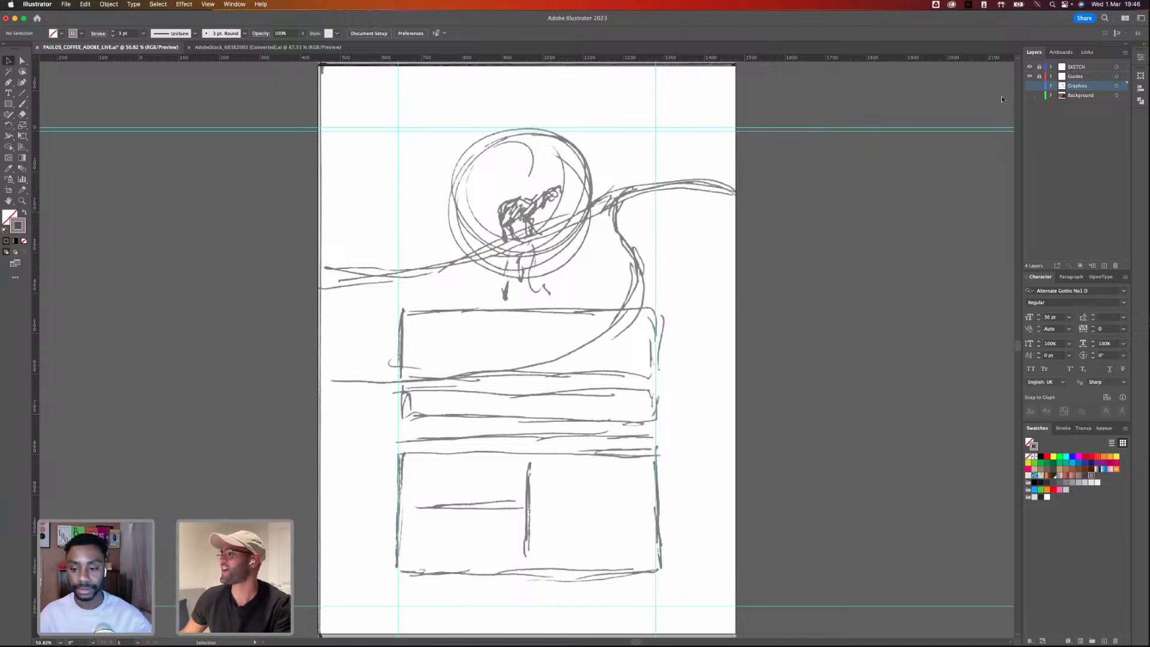
# - Show the Background layer and hide the Guides and SKETCH layers
pyautogui.click(1030, 95)
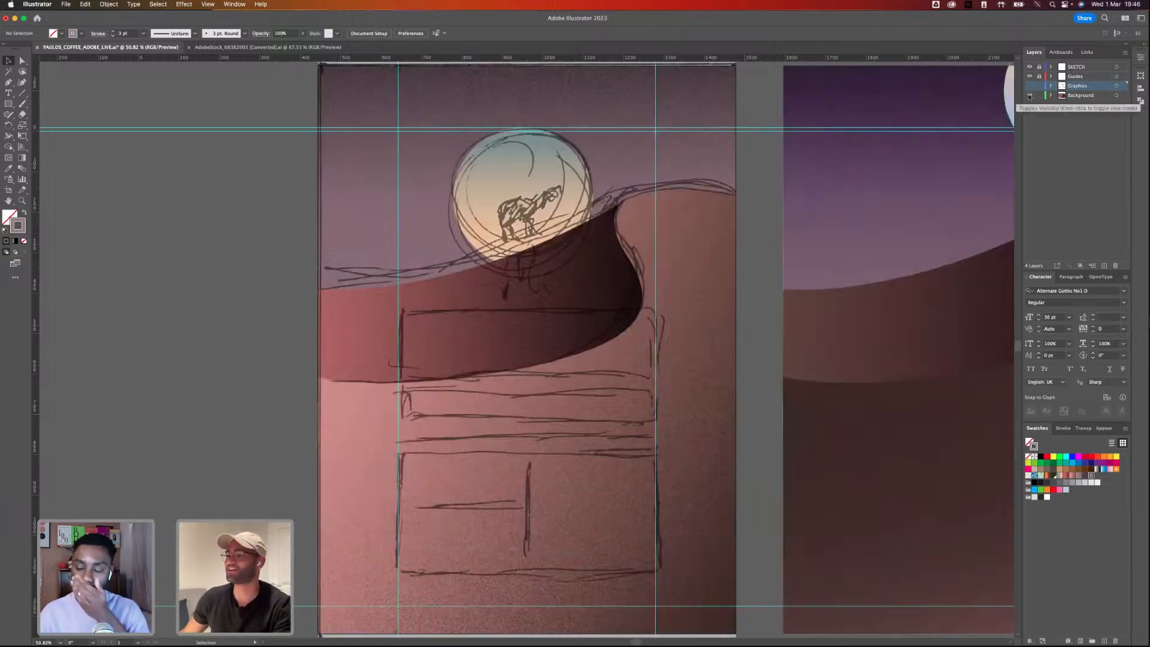
pyautogui.click(1029, 76)
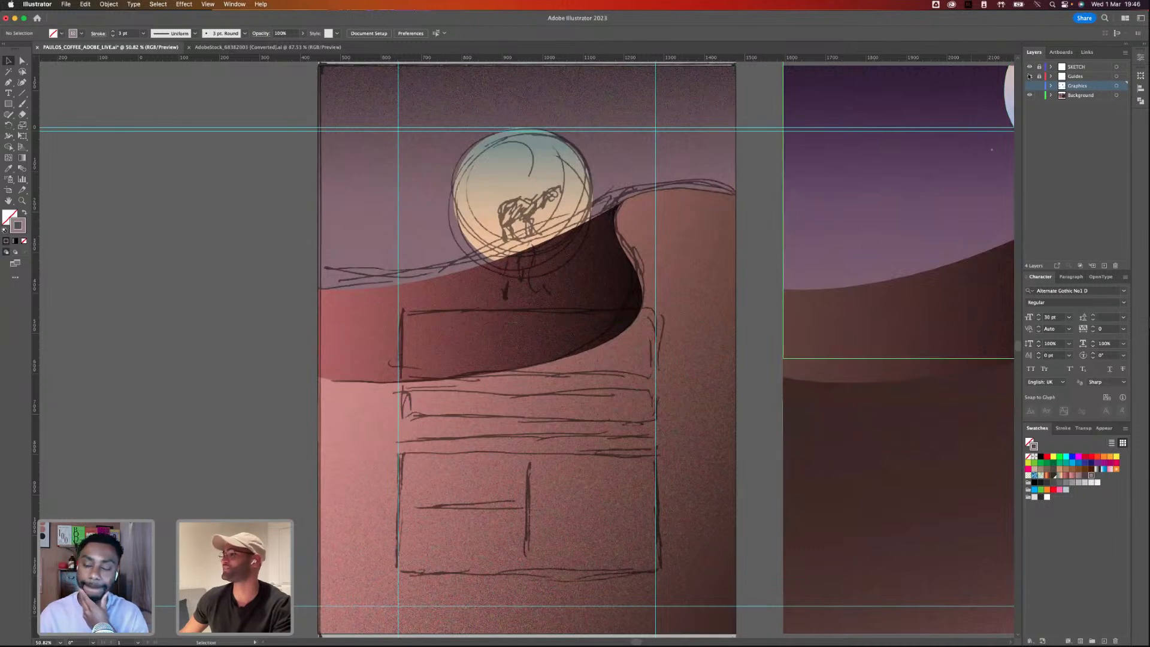
pyautogui.click(1030, 67)
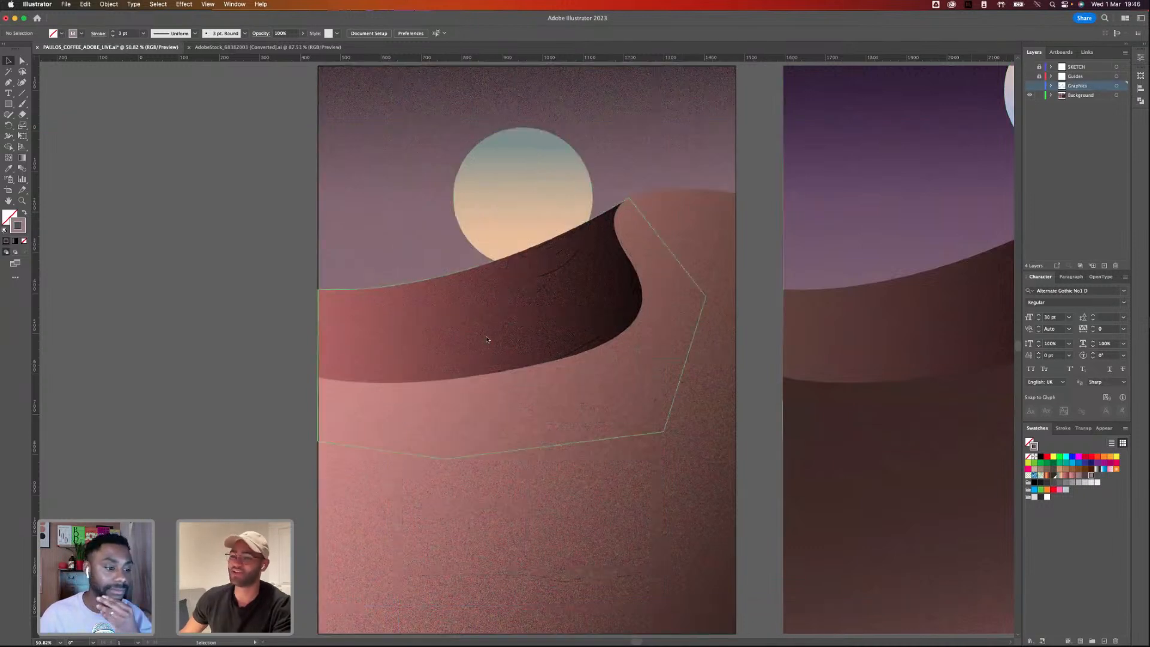
# - Try deleting the grainy gradient overlays from the first label's sky and dunes, and undo the deletion
pyautogui.press('a')
pyautogui.click(537, 323)
pyautogui.moveTo(392, 174); pyautogui.dragTo(628, 500)
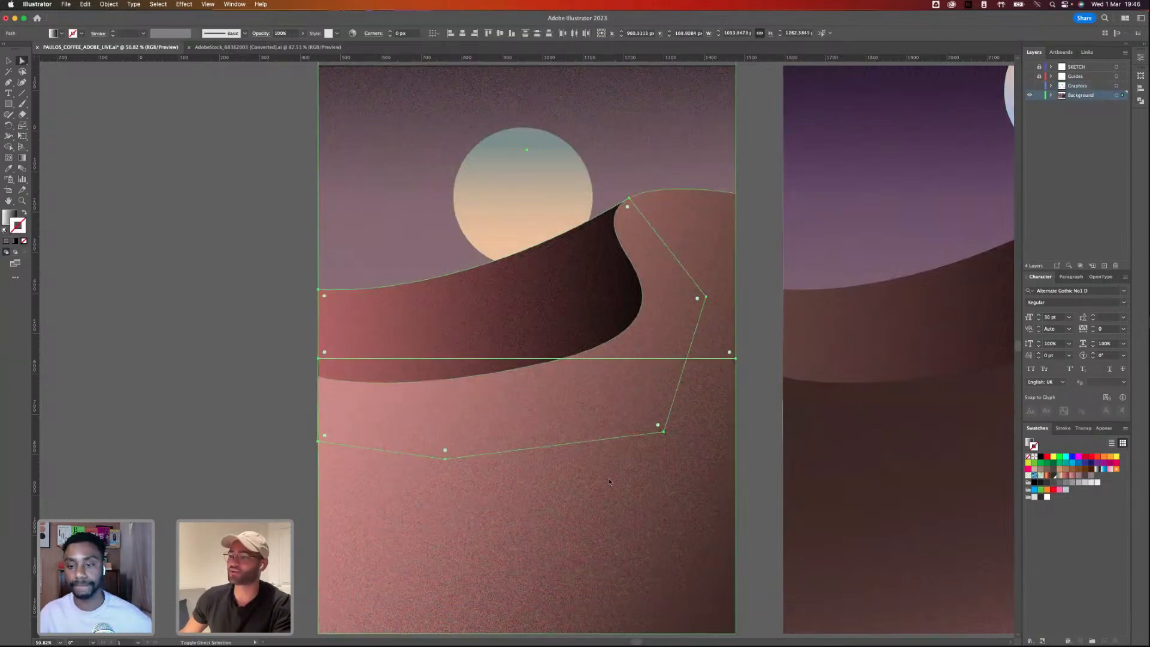
pyautogui.press('Delete')
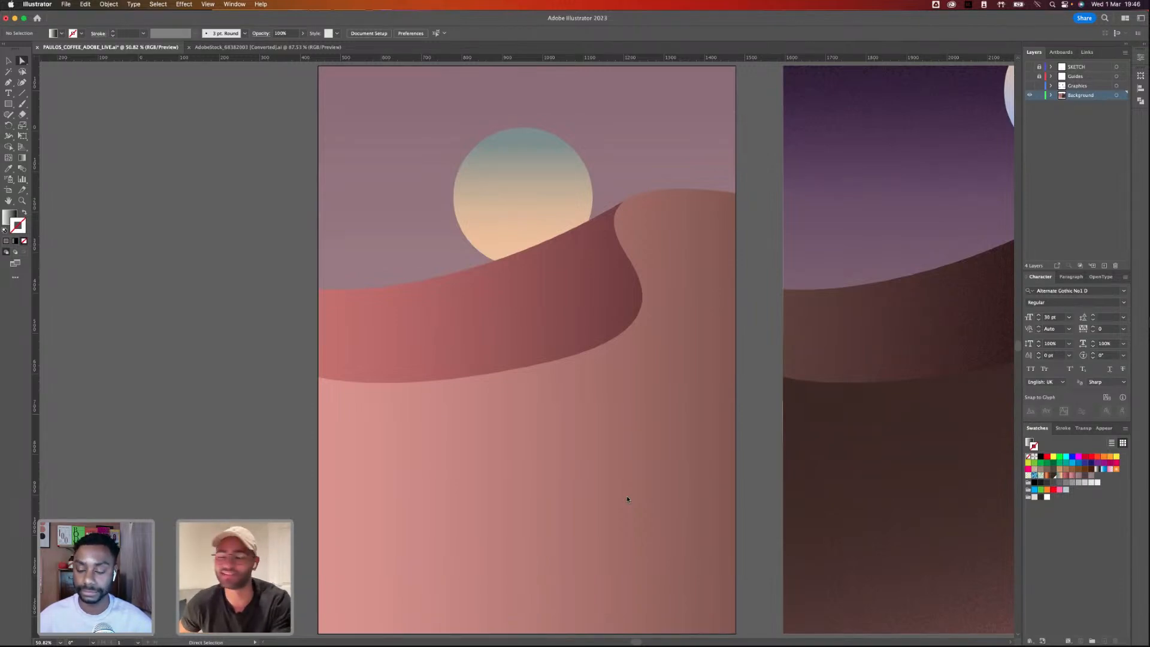
pyautogui.press('v')
pyautogui.press('super+z')
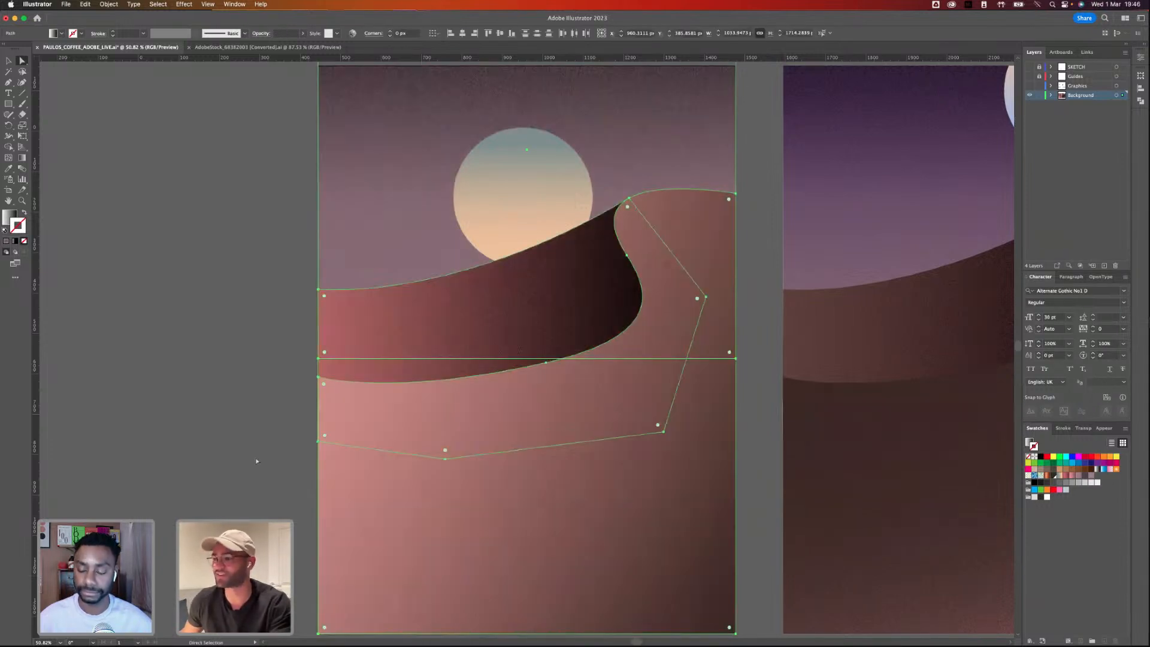
pyautogui.click(229, 450)
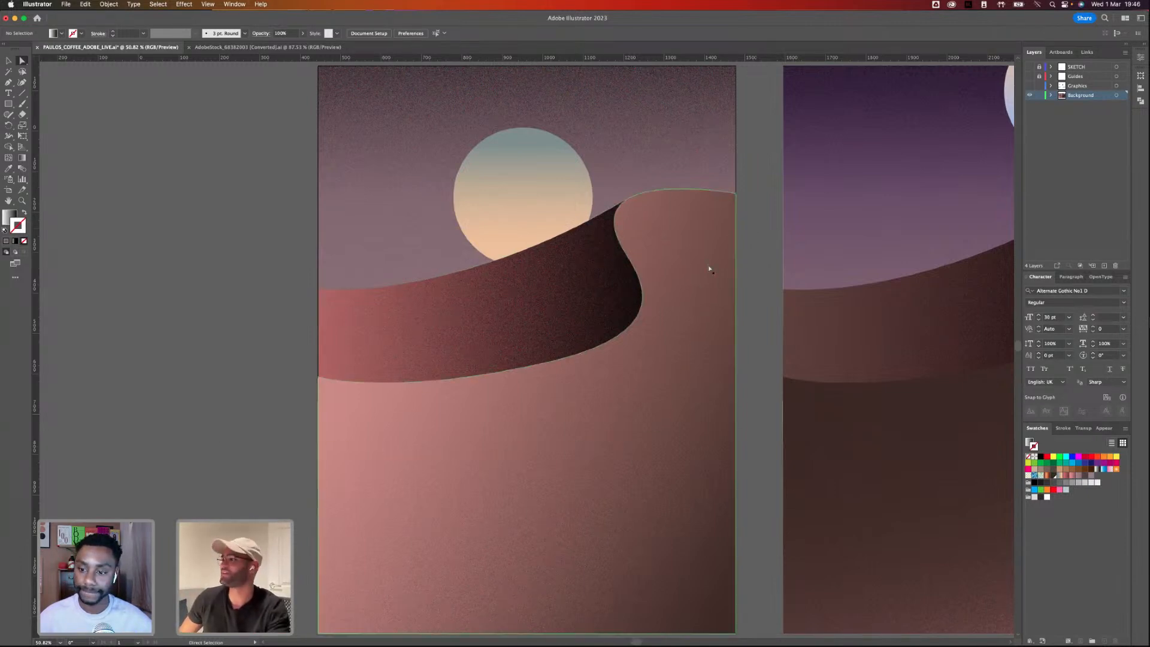
# - Show the Graphics layer, hide the guides, and inspect the first Espresso label's text and information box up close
pyautogui.click(1030, 87)
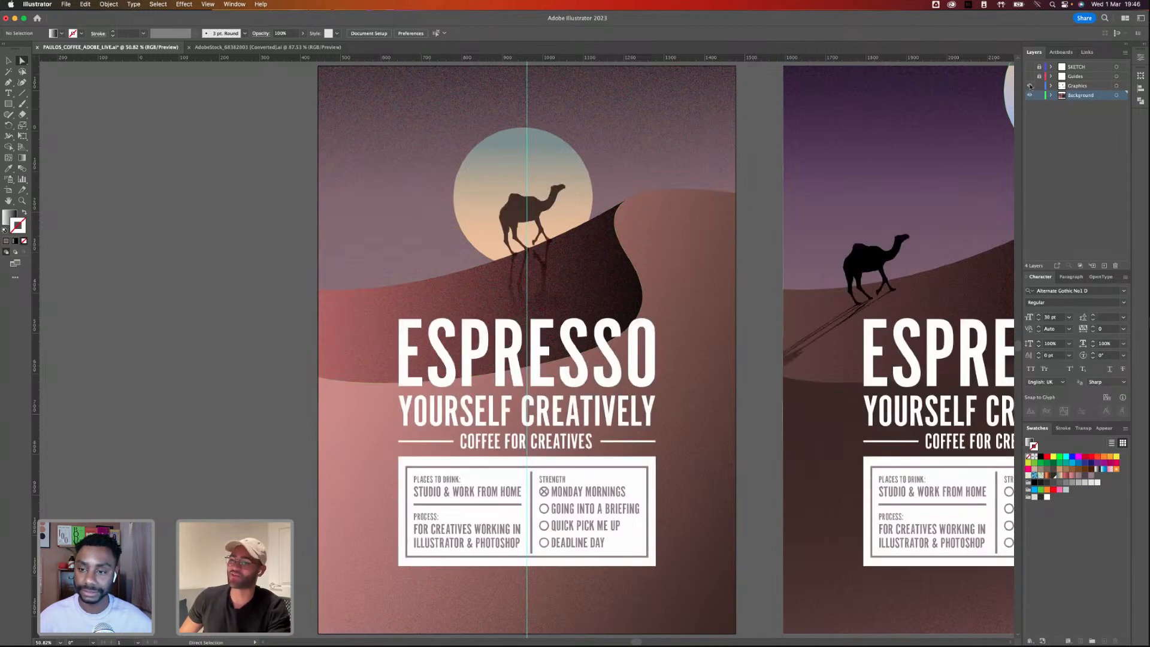
pyautogui.press('super+semicolon')
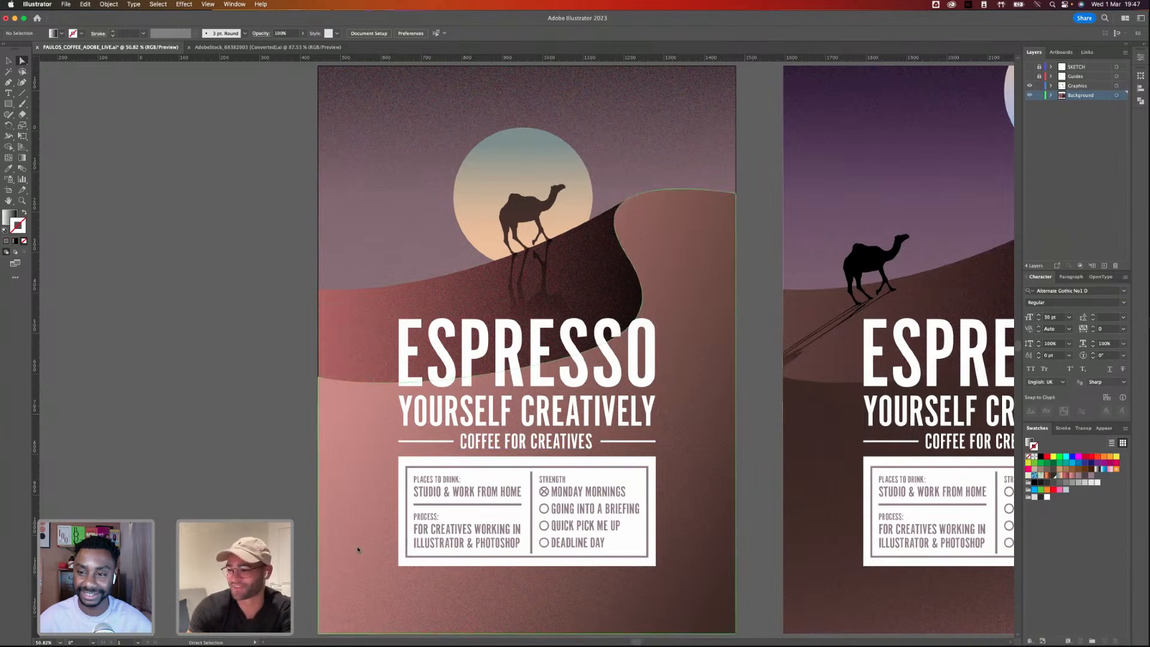
pyautogui.scroll(5, 357, 550)
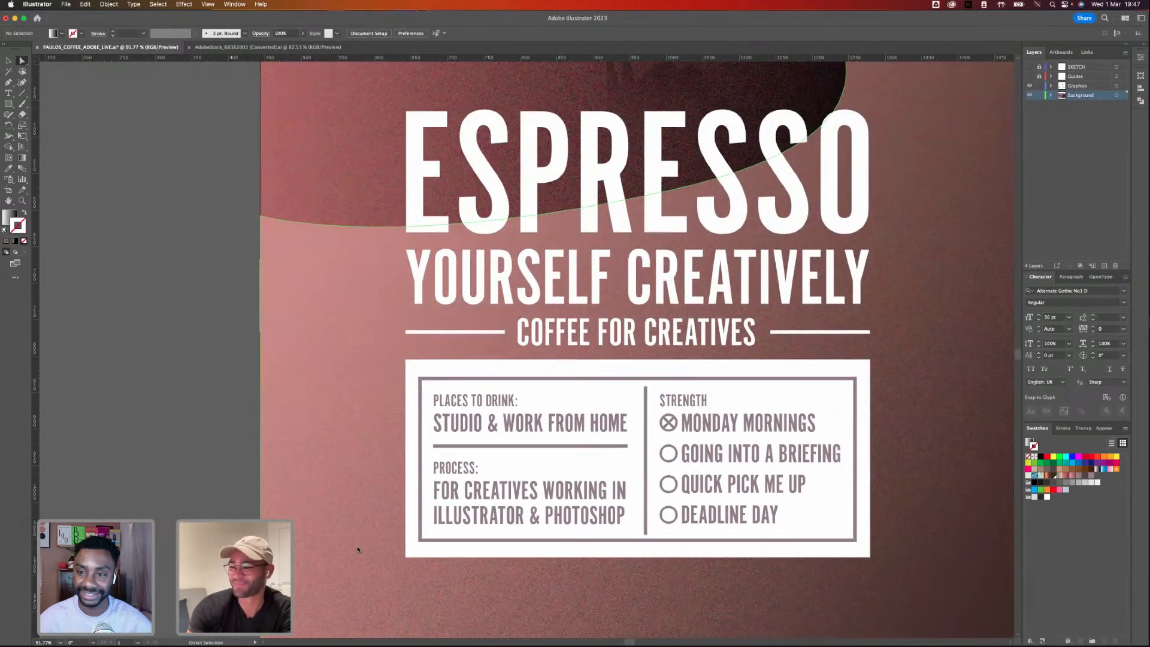
pyautogui.hscroll(2, 357, 549)
pyautogui.scroll(-1, 357, 549)
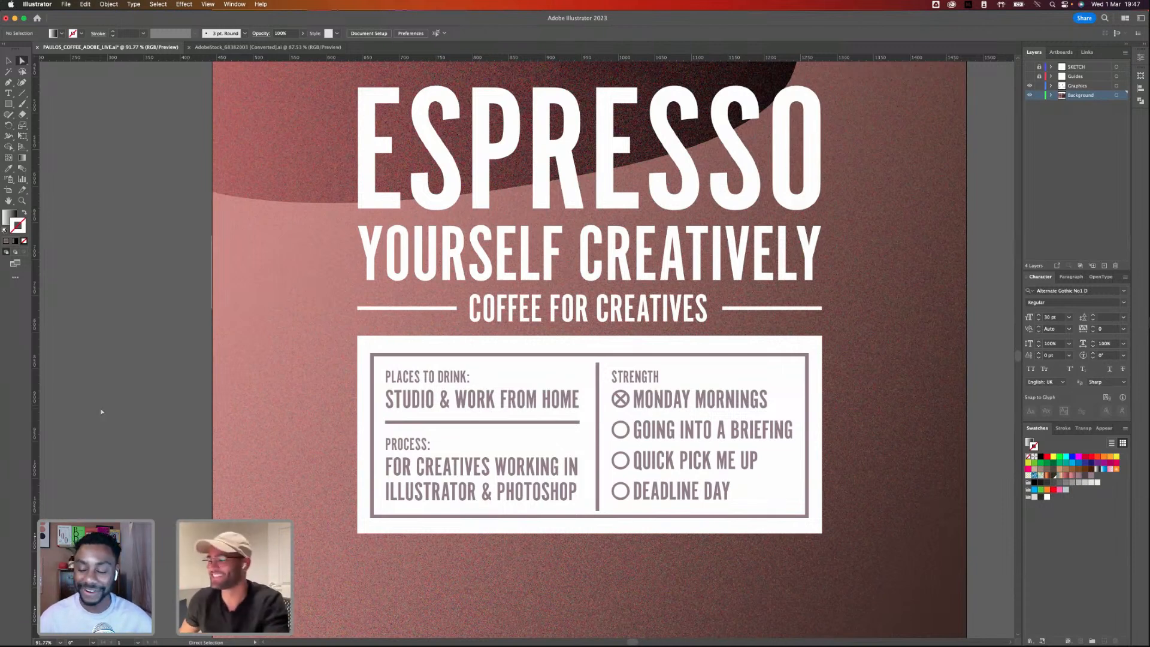
pyautogui.hscroll(1, 109, 398)
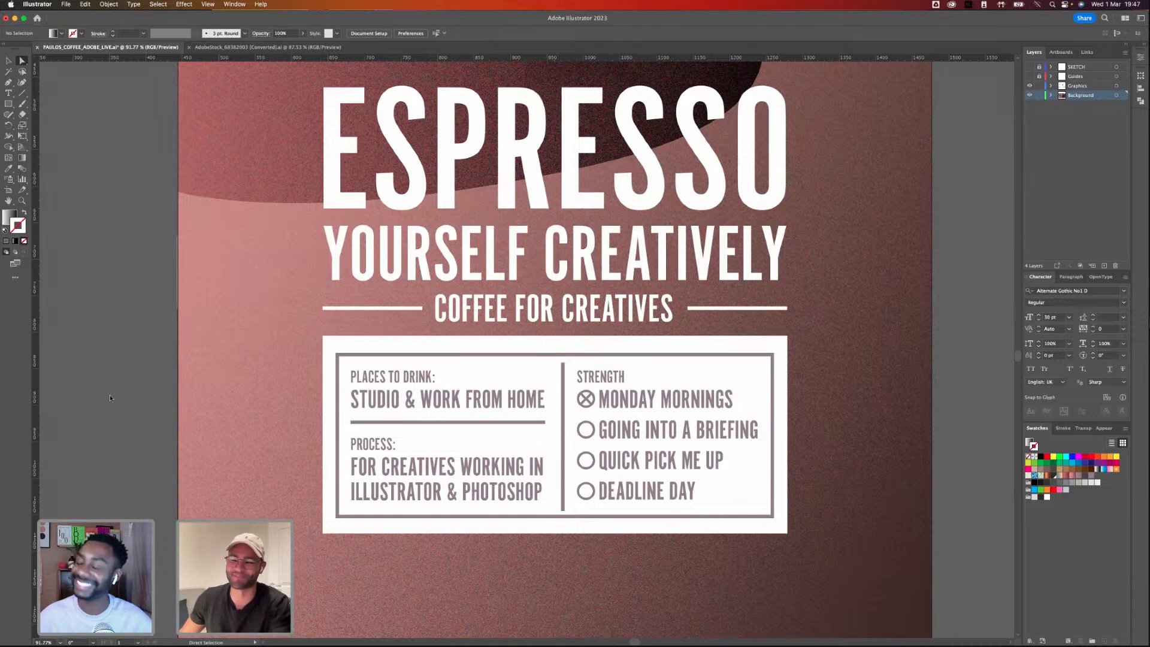
pyautogui.hscroll(1, 108, 362)
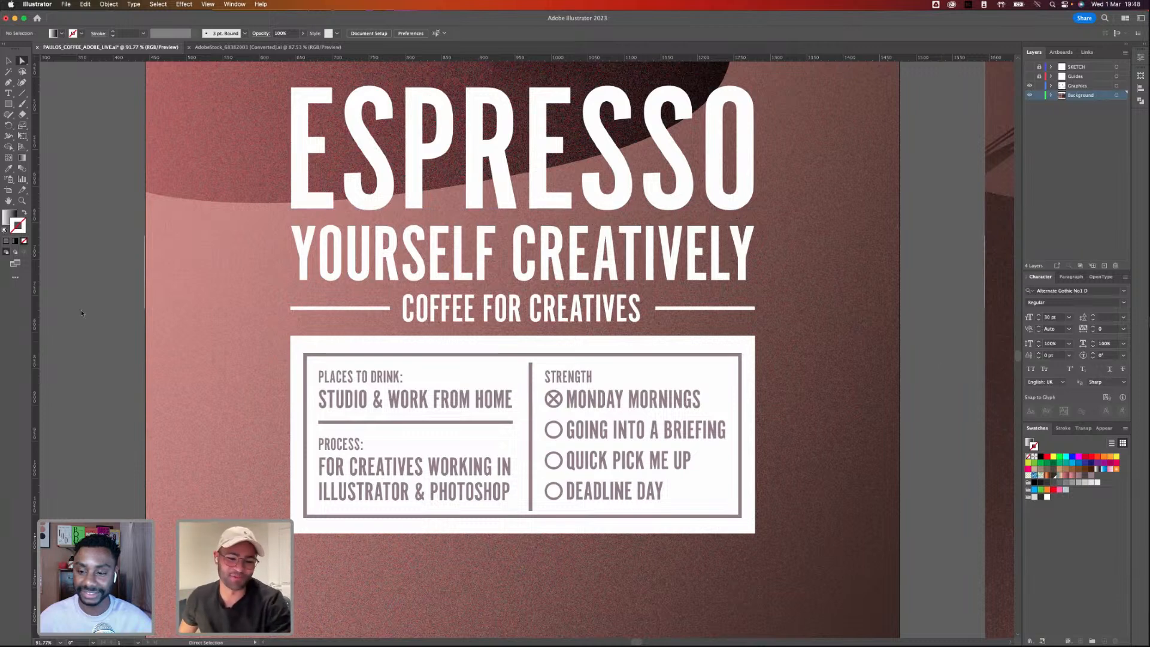
# - Switch to Photoshop, examine the Effects layer's Puppet Warp mesh in the pouch mockup without applying it, and return to the kitchen scene
pyautogui.press('super+Tab')
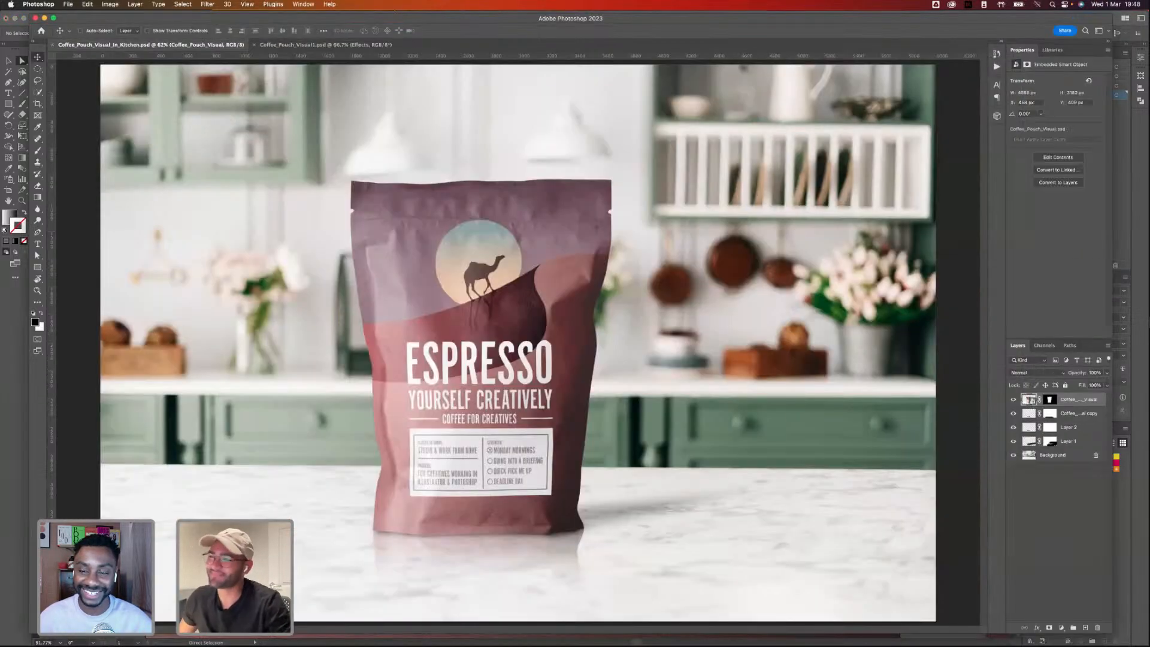
pyautogui.click(318, 44)
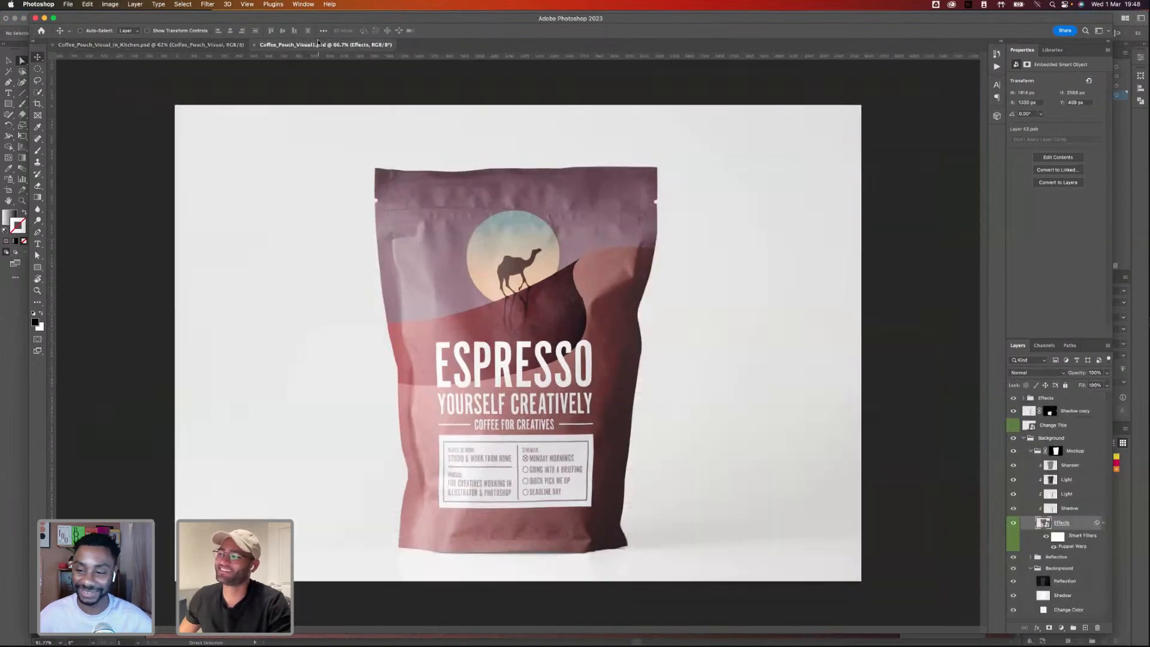
pyautogui.doubleClick(1072, 545)
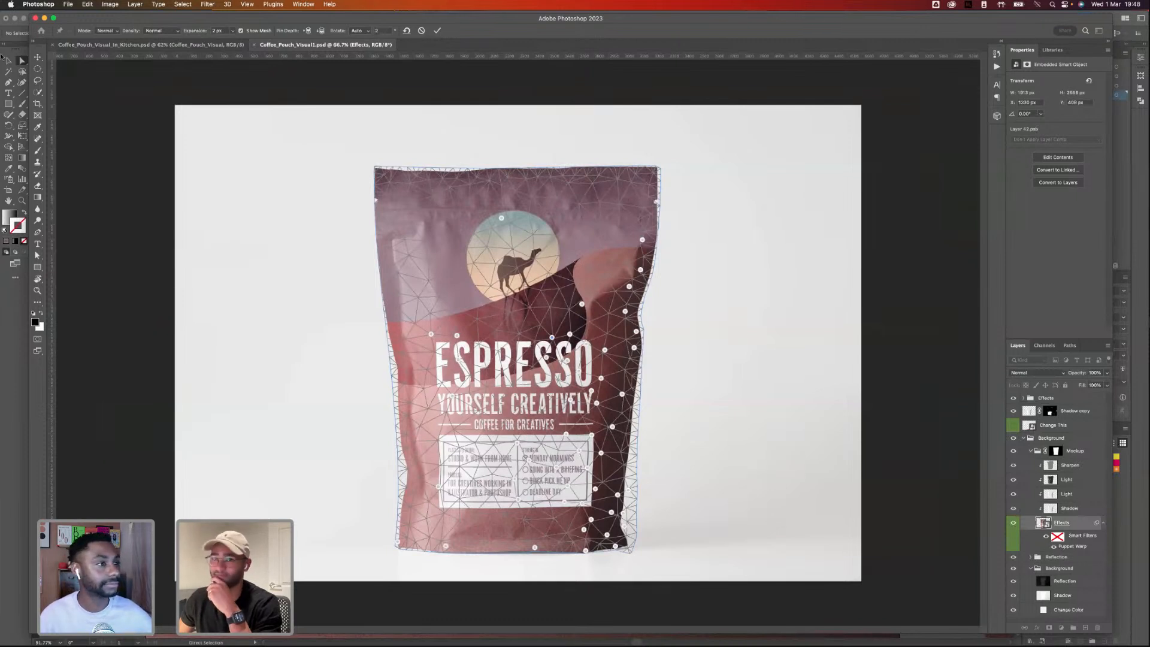
pyautogui.click(37, 57)
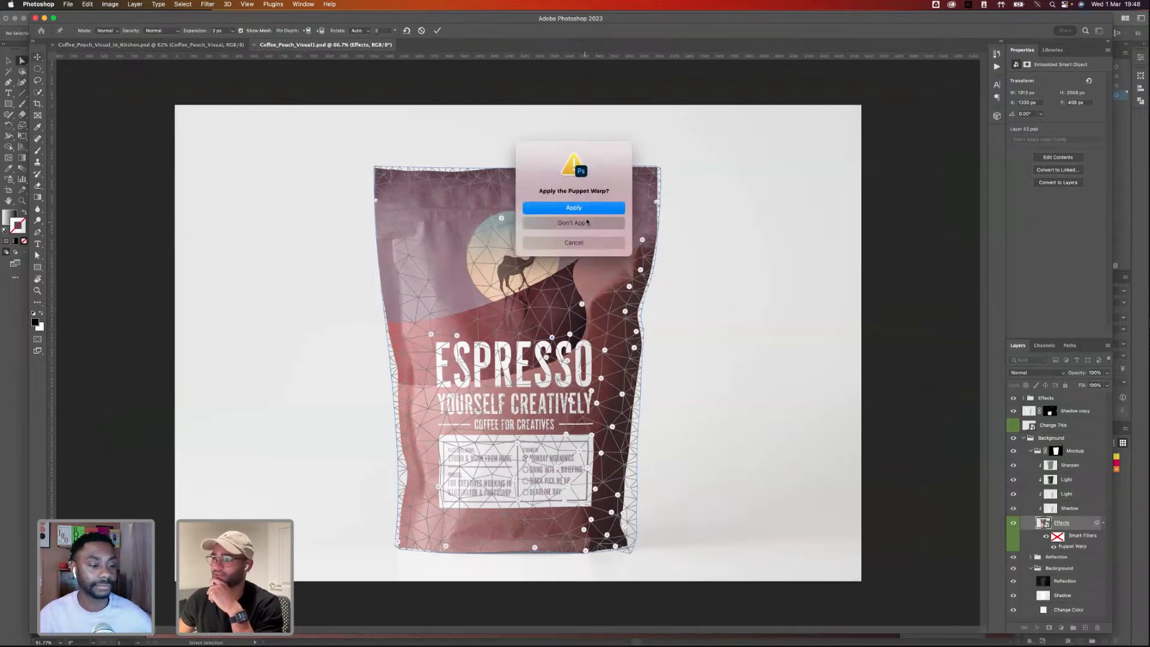
pyautogui.click(575, 223)
pyautogui.click(150, 44)
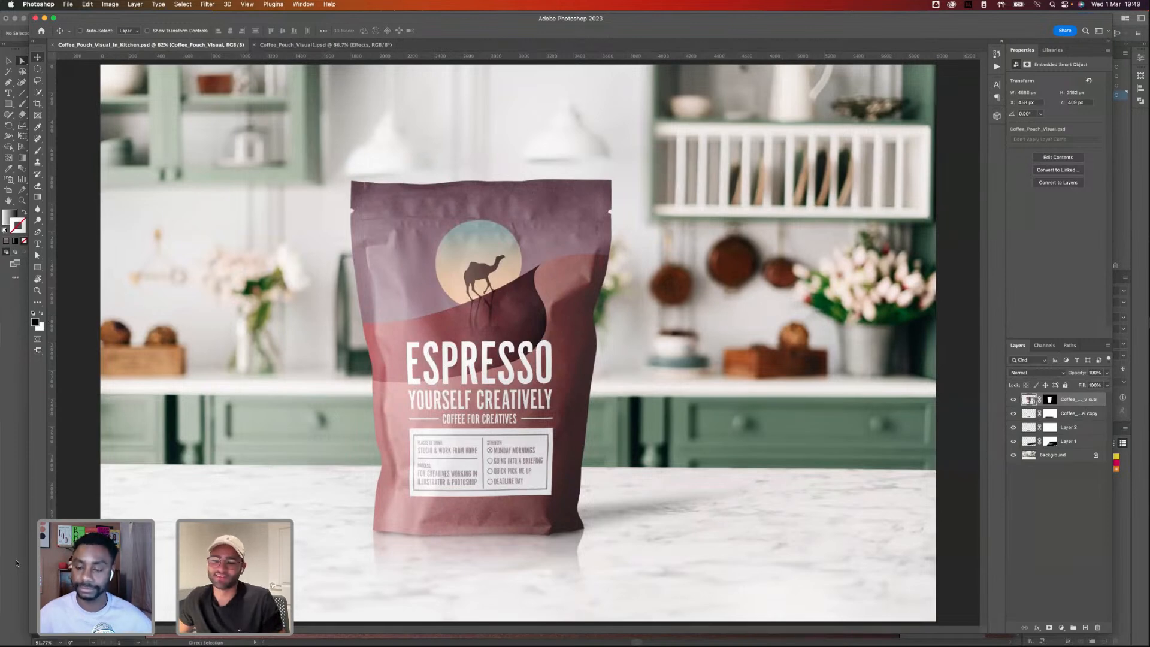
# - Switch to Illustrator and view the two Espresso label designs side by side
pyautogui.press('super+Tab')
pyautogui.press('super+0')
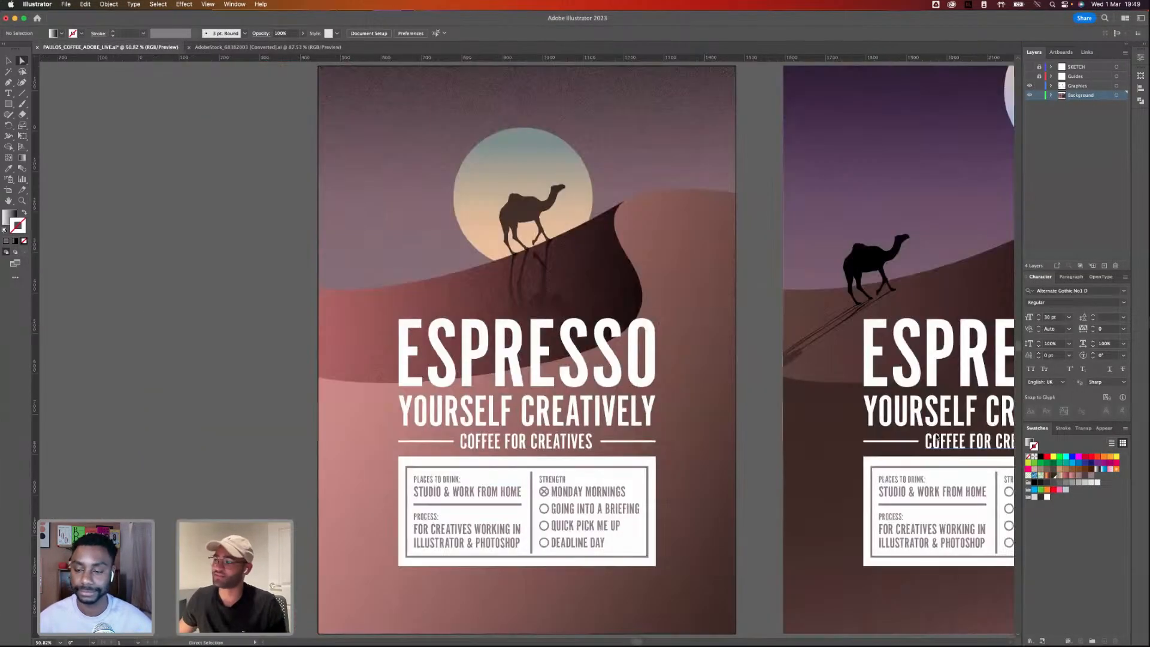
pyautogui.hscroll(5, 714, 451)
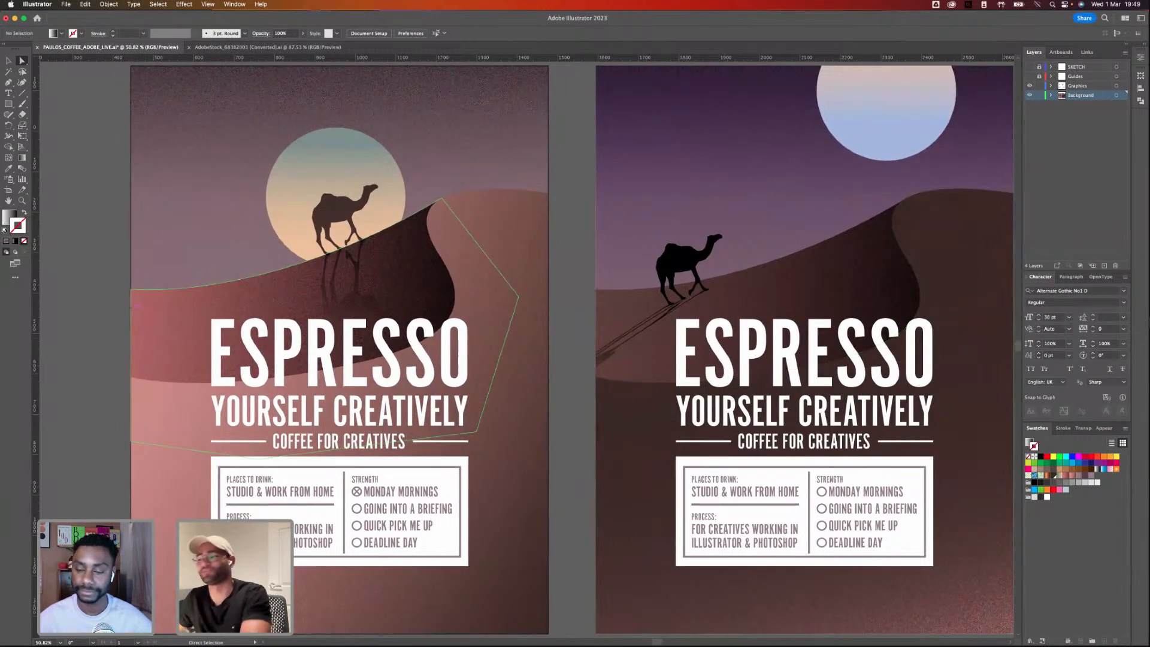
# - Switch to Photoshop, group the kitchen scene's pouch layers, and place a duplicate of the group to the right of the original pouch
pyautogui.press('super+Tab')
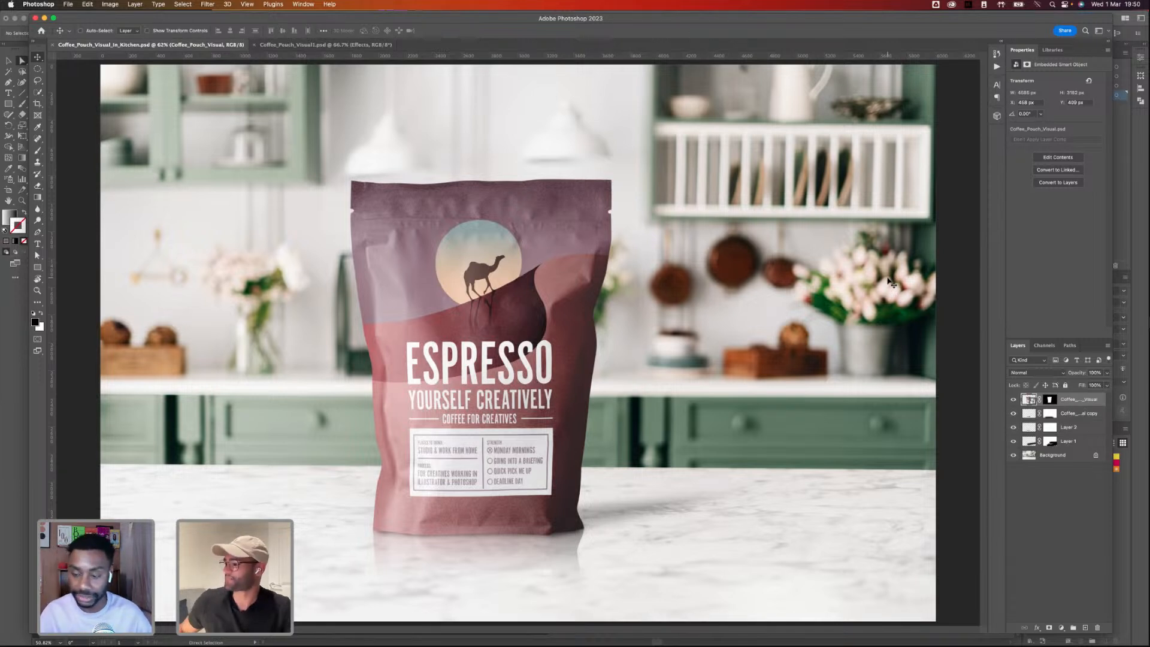
pyautogui.keyDown('shift'); pyautogui.click(1067, 445); pyautogui.keyUp('shift')
pyautogui.press('super+g')
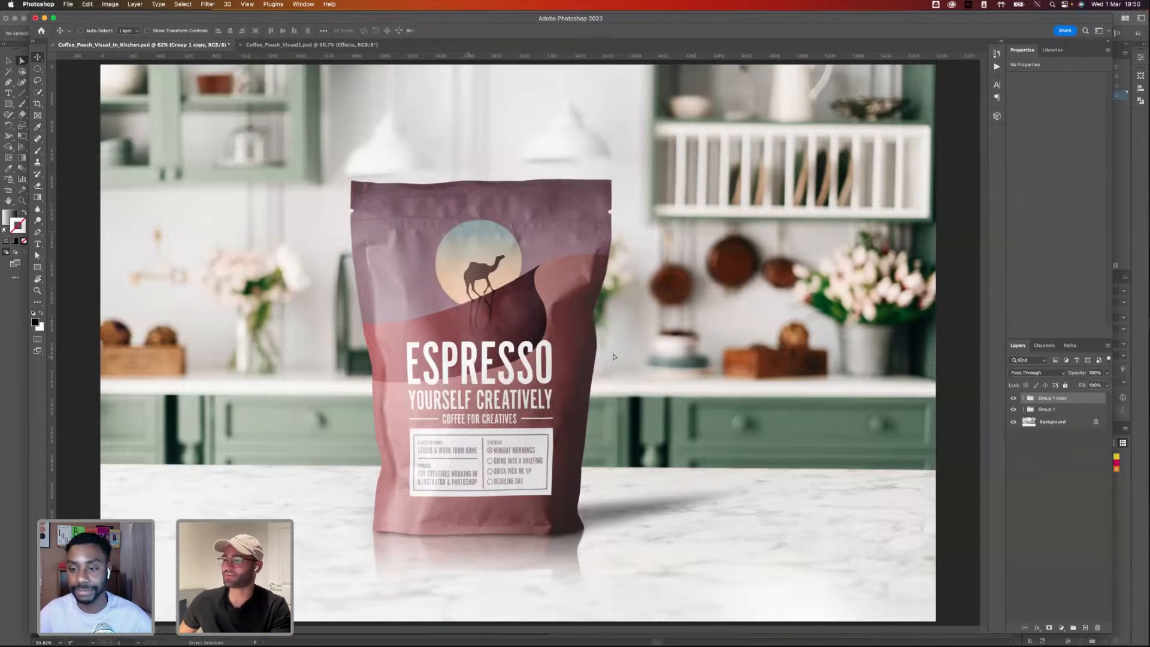
pyautogui.moveTo(473, 363); pyautogui.dragTo(708, 357)
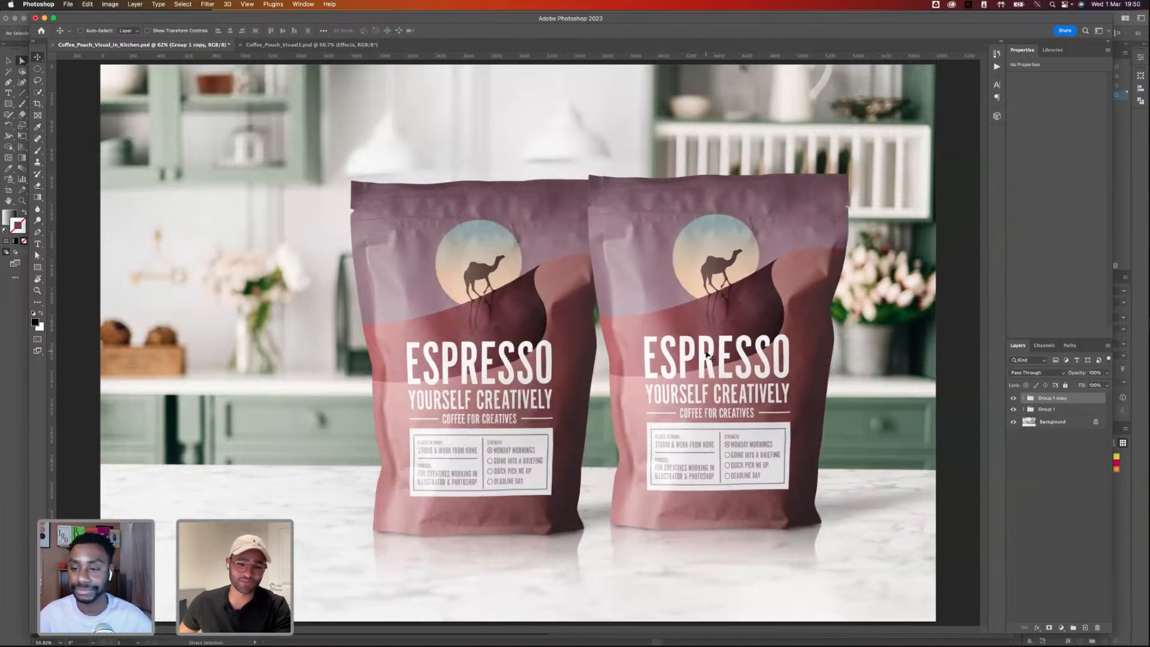
# - Scale the duplicate pouch down proportionally and move it slightly up and left, set back from the original
pyautogui.hotkey('ctrl', 't')
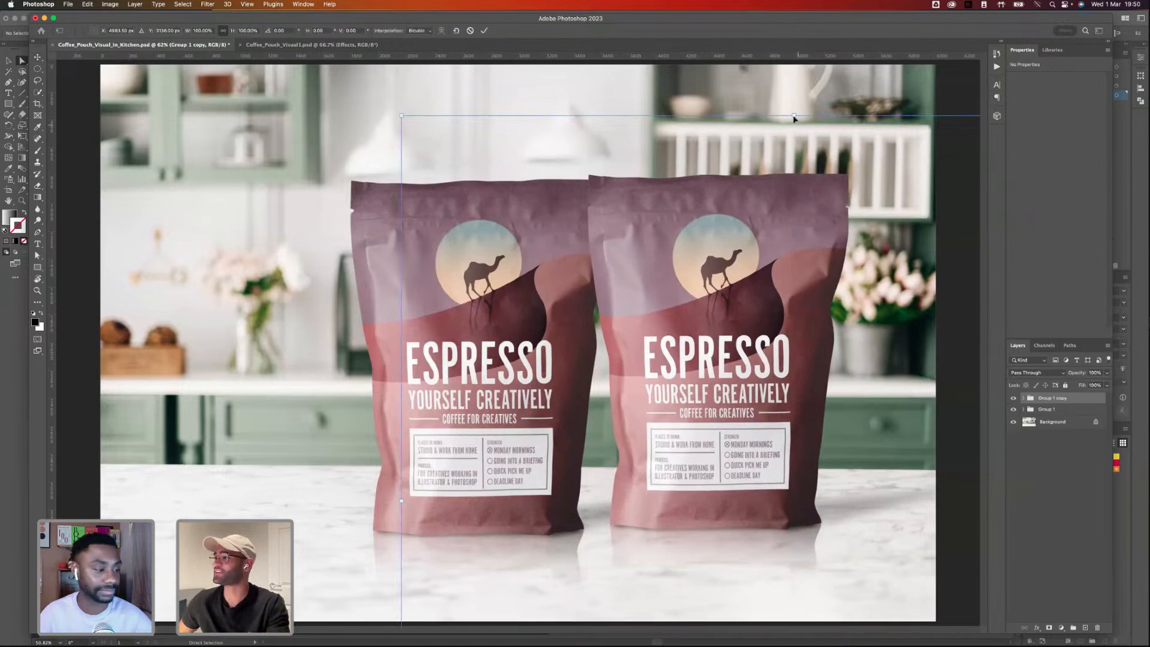
pyautogui.moveTo(794, 114); pyautogui.dragTo(793, 141)
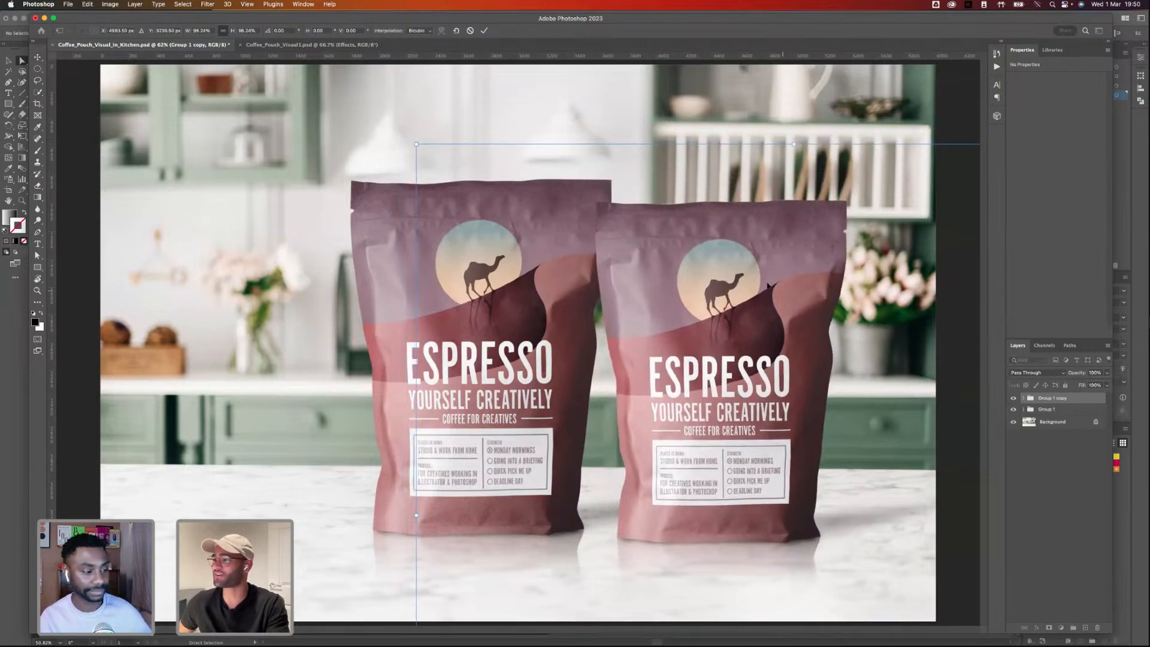
pyautogui.moveTo(794, 174)
pyautogui.mouseDown()
pyautogui.moveTo(784, 152)
pyautogui.moveTo(785, 166)
pyautogui.mouseUp()
pyautogui.moveTo(783, 349); pyautogui.dragTo(768, 308)
pyautogui.press('Return')
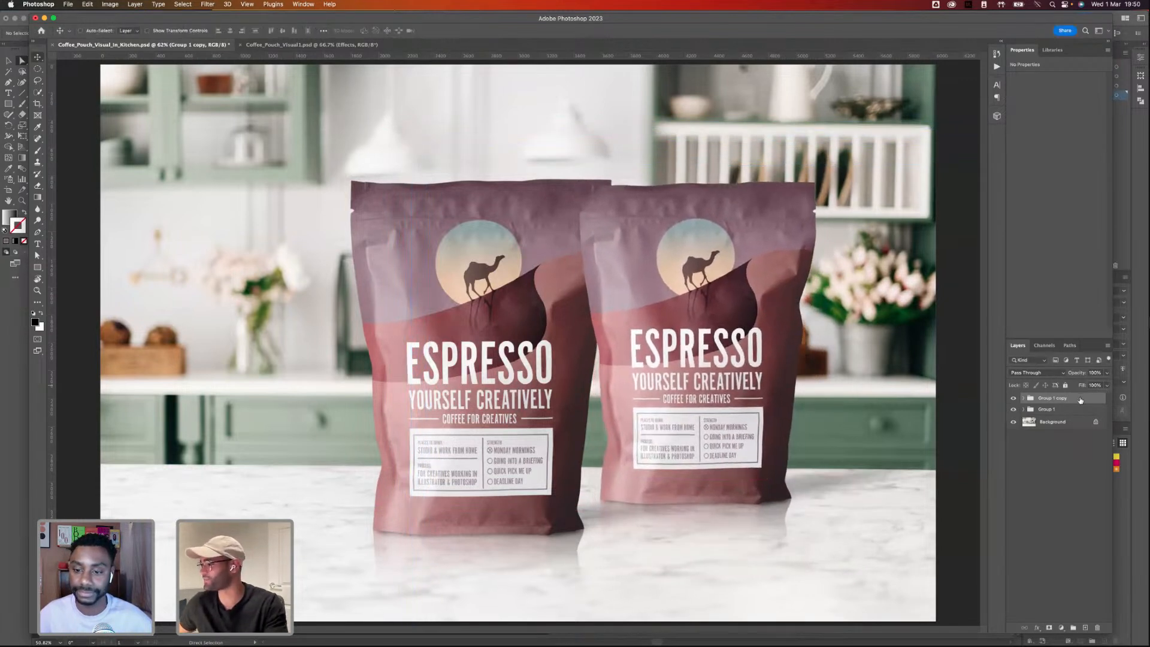
# - Place Group 1 copy beneath Group 1 in the layer order and move both pouches down together on the worktop
pyautogui.click(1057, 409)
pyautogui.moveTo(1063, 403); pyautogui.dragTo(1058, 417)
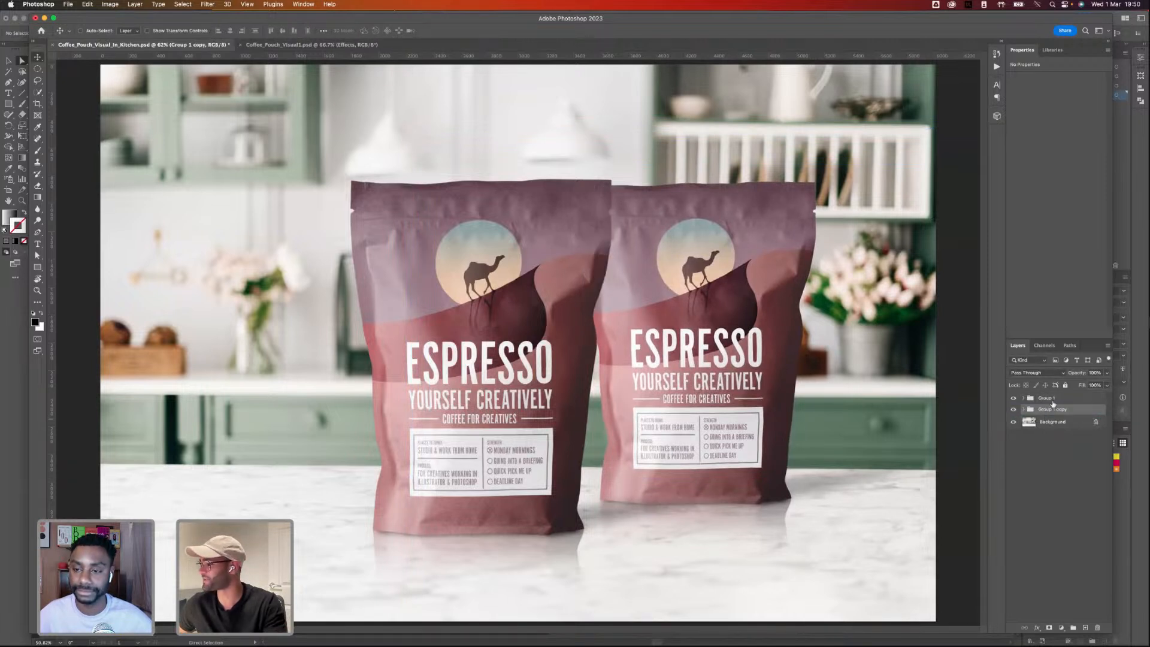
pyautogui.click(1051, 399)
pyautogui.keyDown('shift'); pyautogui.click(1051, 408); pyautogui.keyUp('shift')
pyautogui.moveTo(560, 310); pyautogui.dragTo(560, 332)
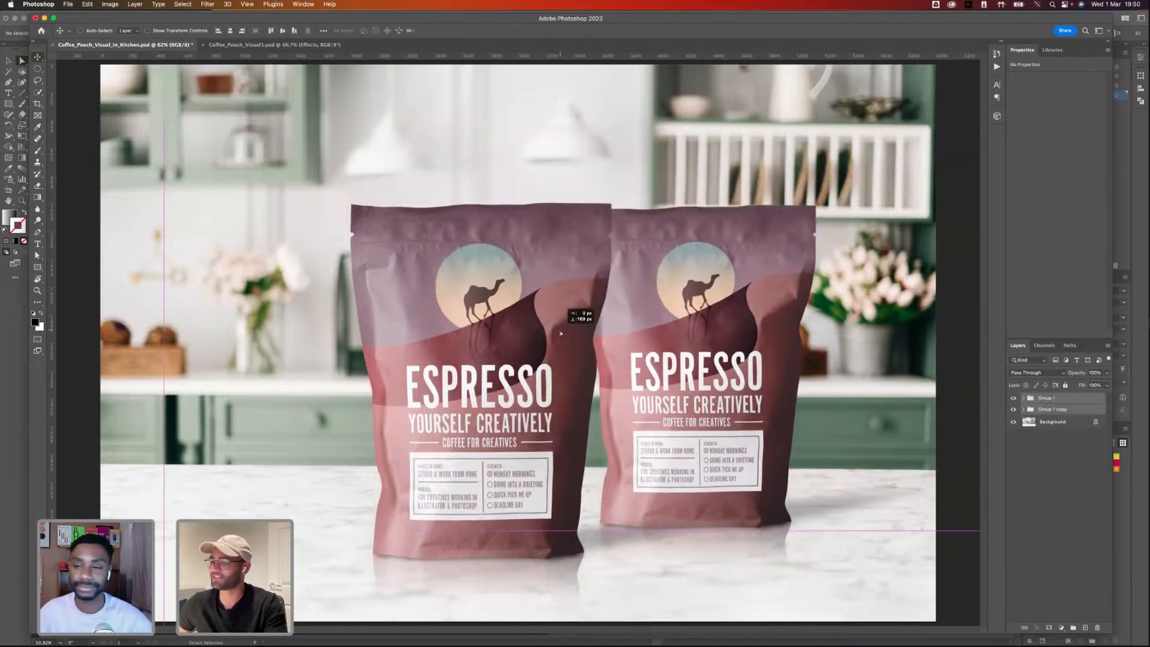
pyautogui.click(1037, 480)
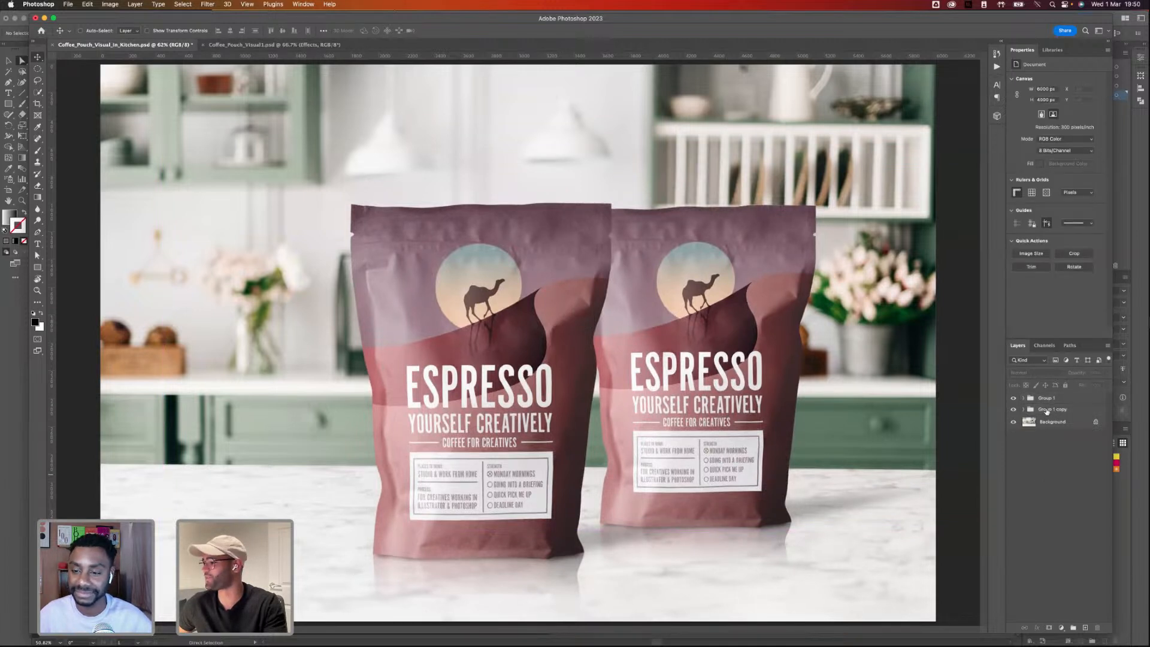
# - Scale the rear pouch down further and shift it left so it sits partly behind the front pouch
pyautogui.click(1046, 411)
pyautogui.moveTo(823, 427); pyautogui.dragTo(819, 432)
pyautogui.hotkey('ctrl', 't')
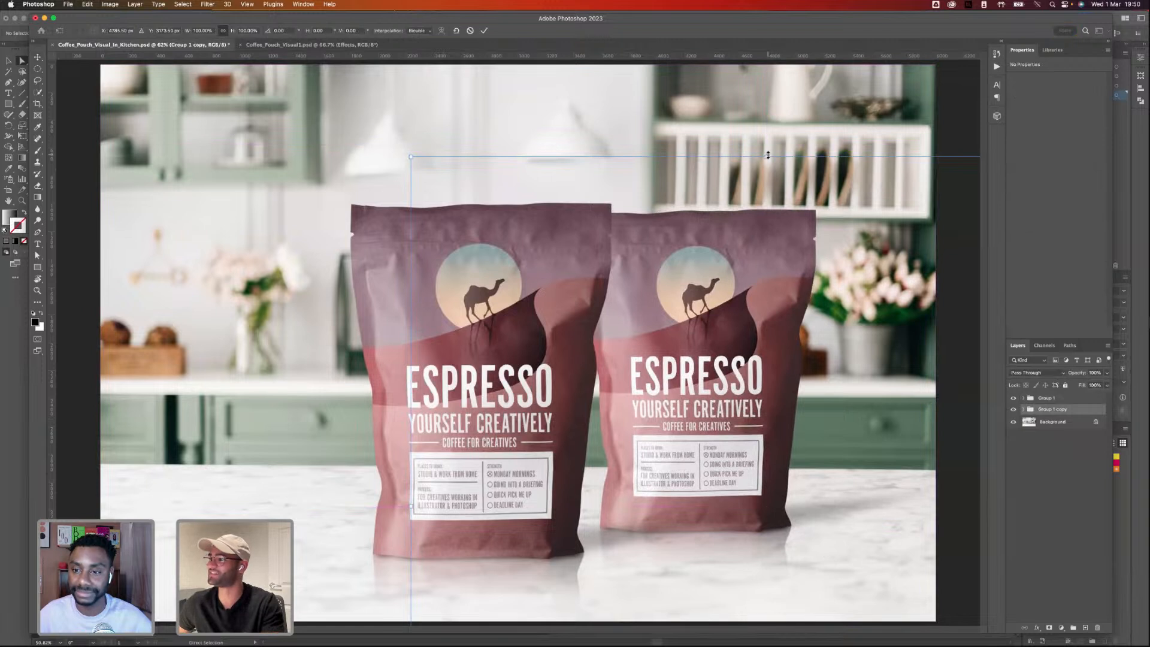
pyautogui.moveTo(768, 155); pyautogui.dragTo(768, 185)
pyautogui.moveTo(762, 445); pyautogui.dragTo(746, 425)
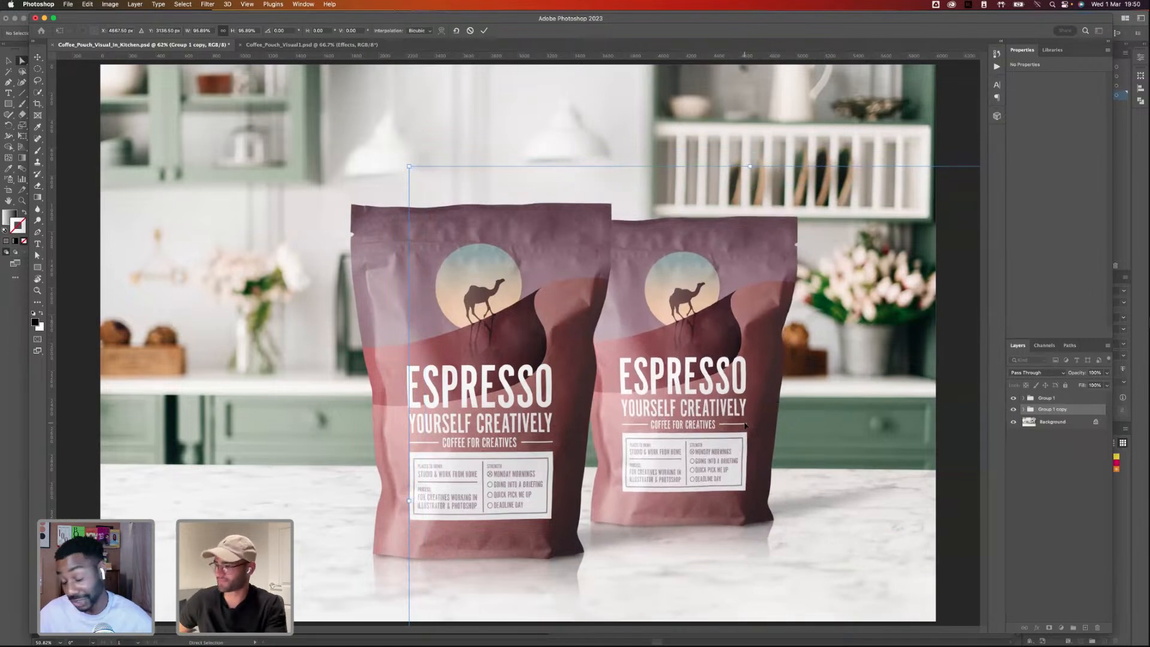
pyautogui.press('Return')
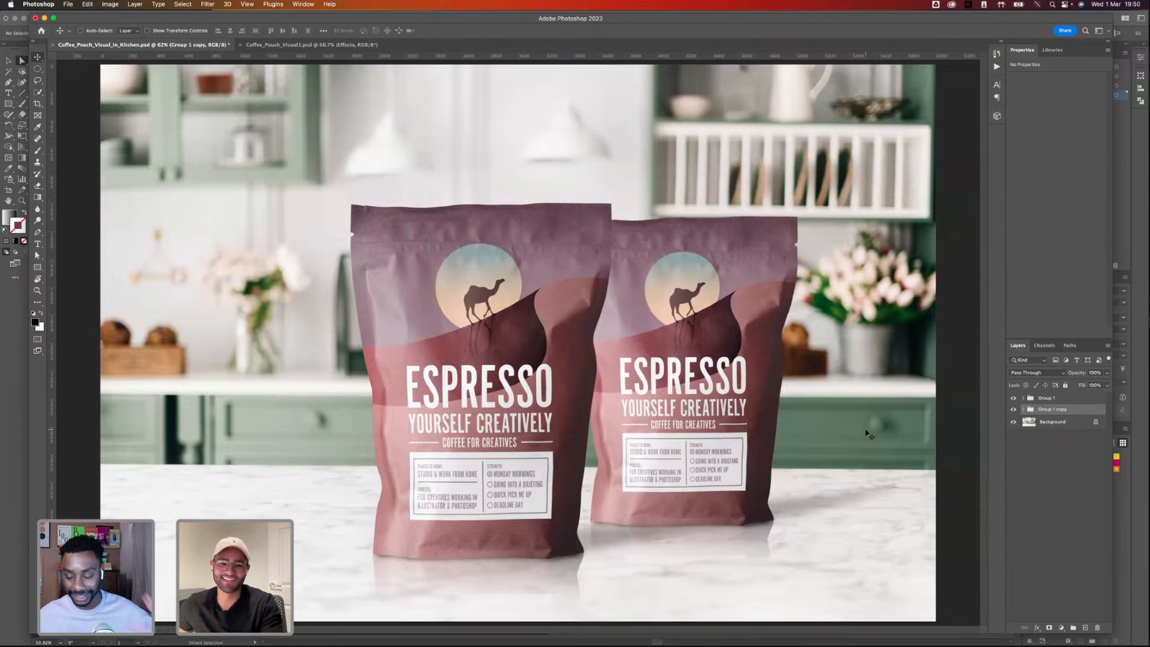
pyautogui.moveTo(773, 368); pyautogui.dragTo(761, 372)
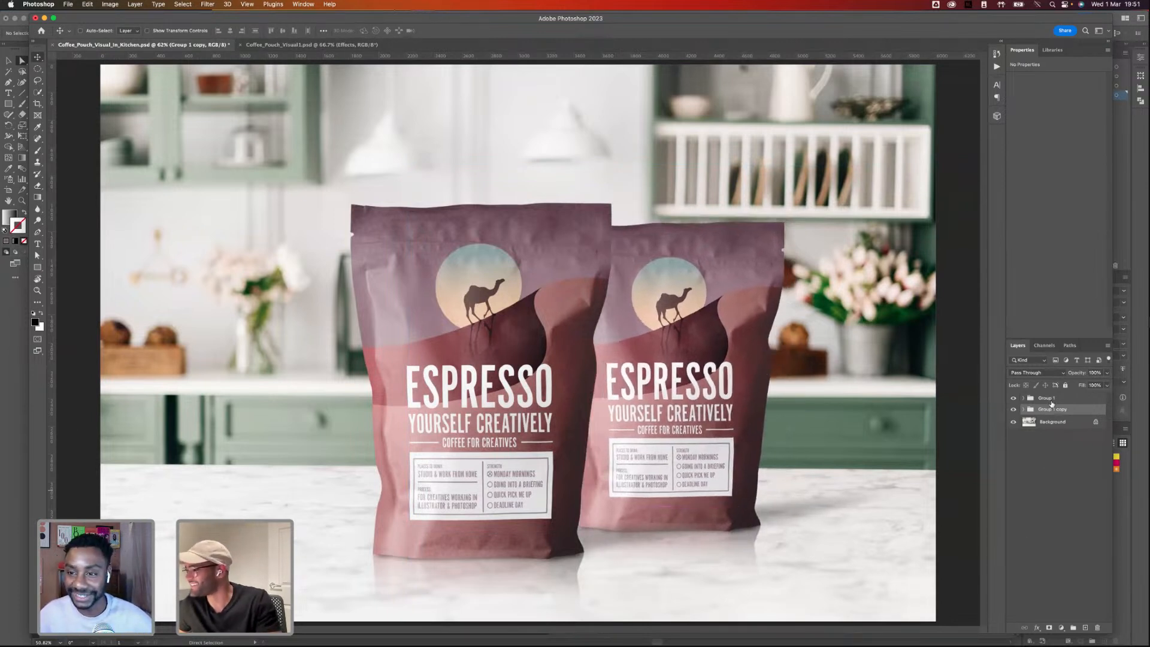
# - Add a new layer above Group 1 copy and brush a soft black shadow along the front pouch's edge where it overlaps the rear pouch
pyautogui.click(1052, 400)
pyautogui.doubleClick(1052, 409)
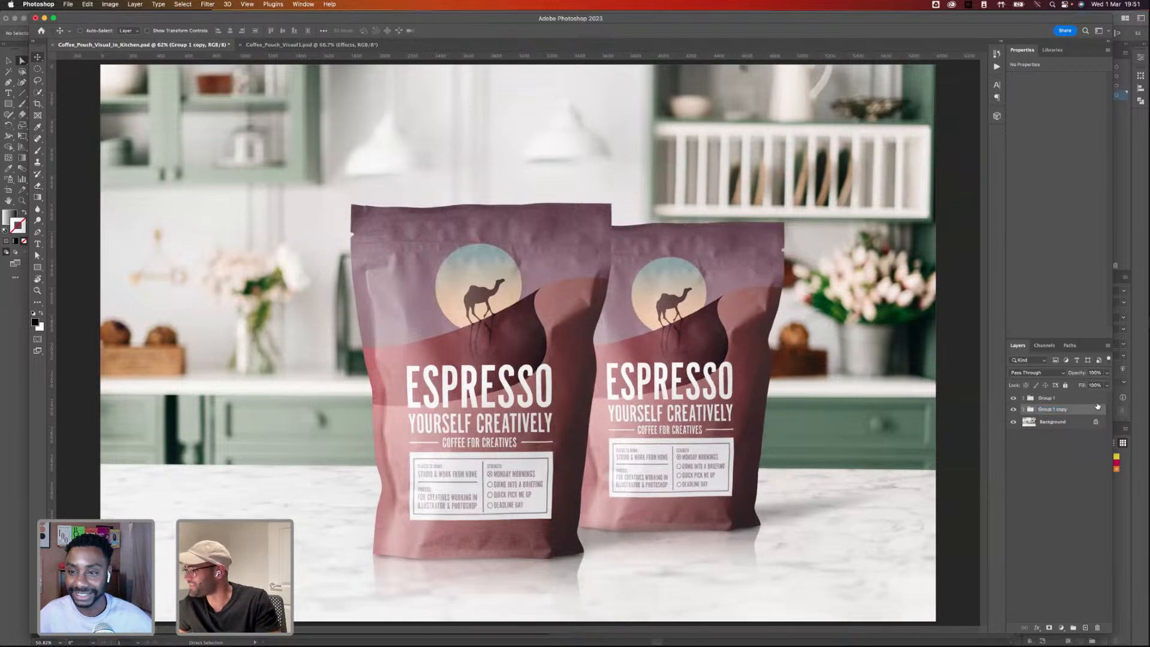
pyautogui.click(1086, 628)
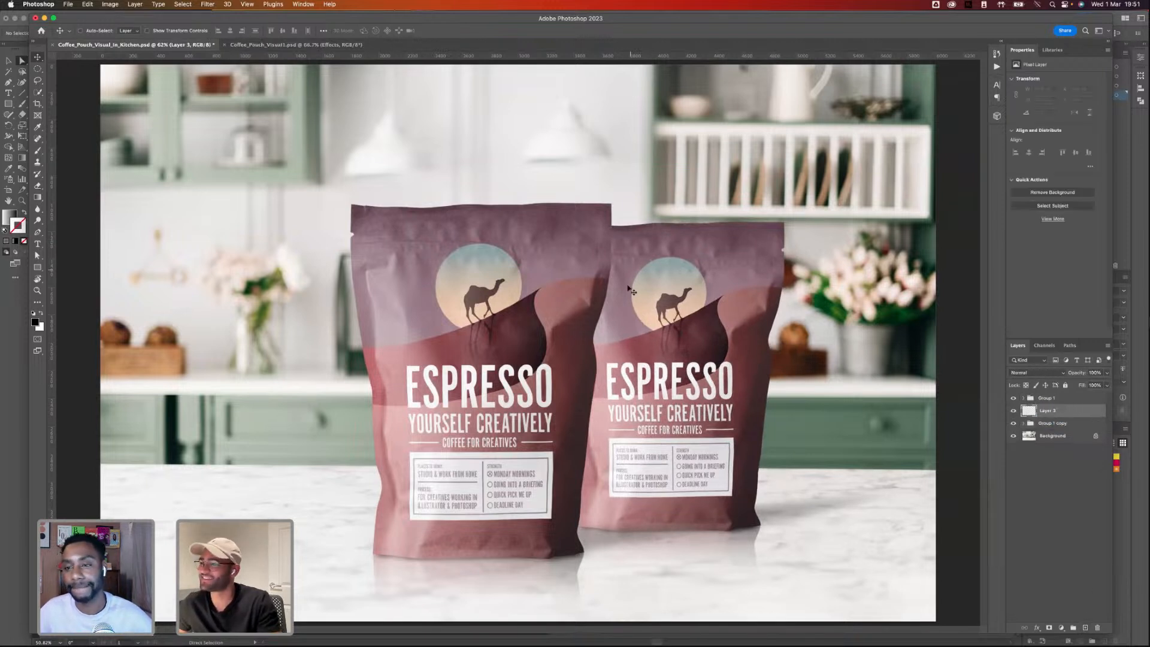
pyautogui.press('b')
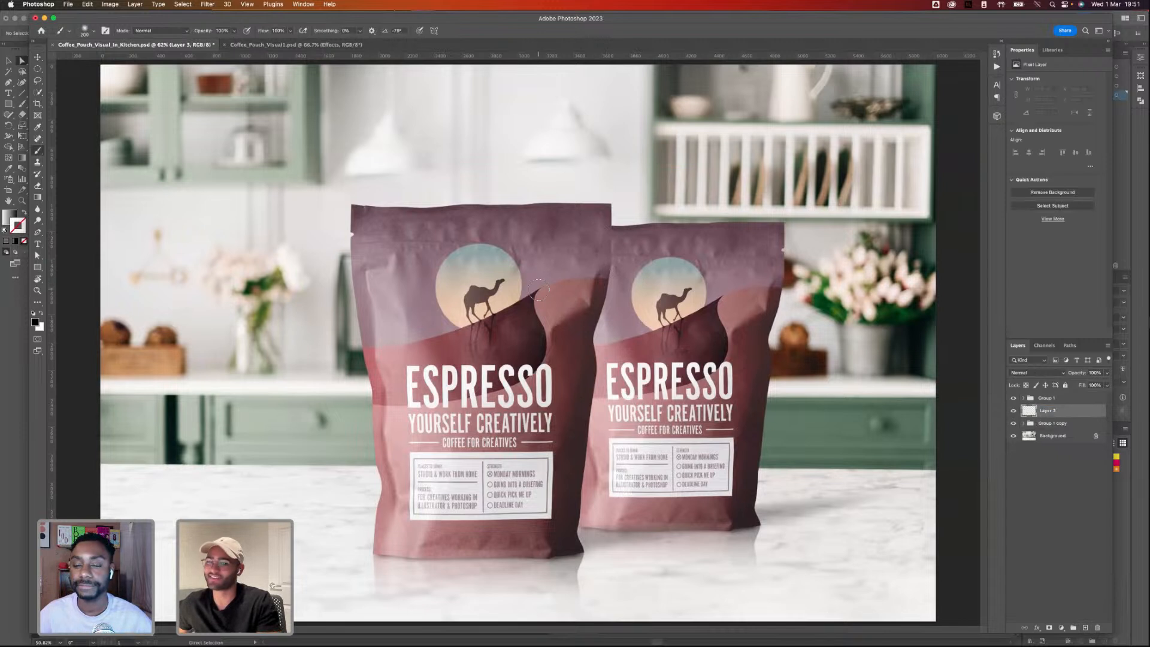
pyautogui.press(']')
pyautogui.press(']')
pyautogui.moveTo(587, 254)
pyautogui.mouseDown()
pyautogui.moveTo(568, 328)
pyautogui.moveTo(569, 464)
pyautogui.moveTo(539, 533)
pyautogui.moveTo(556, 443)
pyautogui.mouseUp()
pyautogui.click(588, 219)
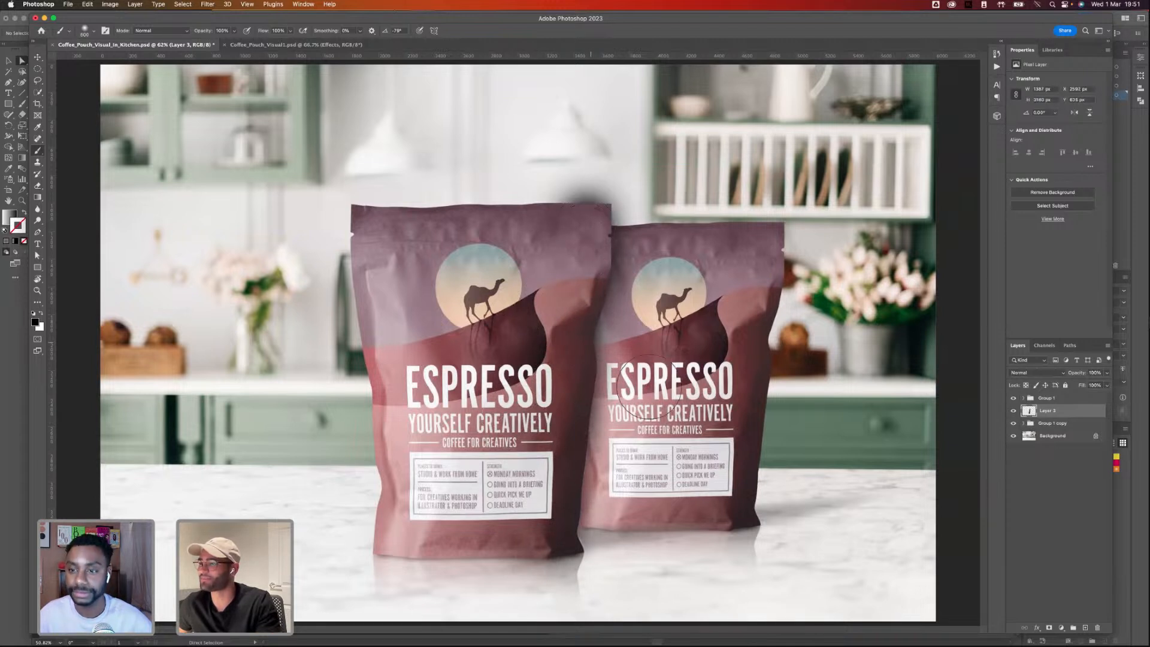
pyautogui.click(584, 217)
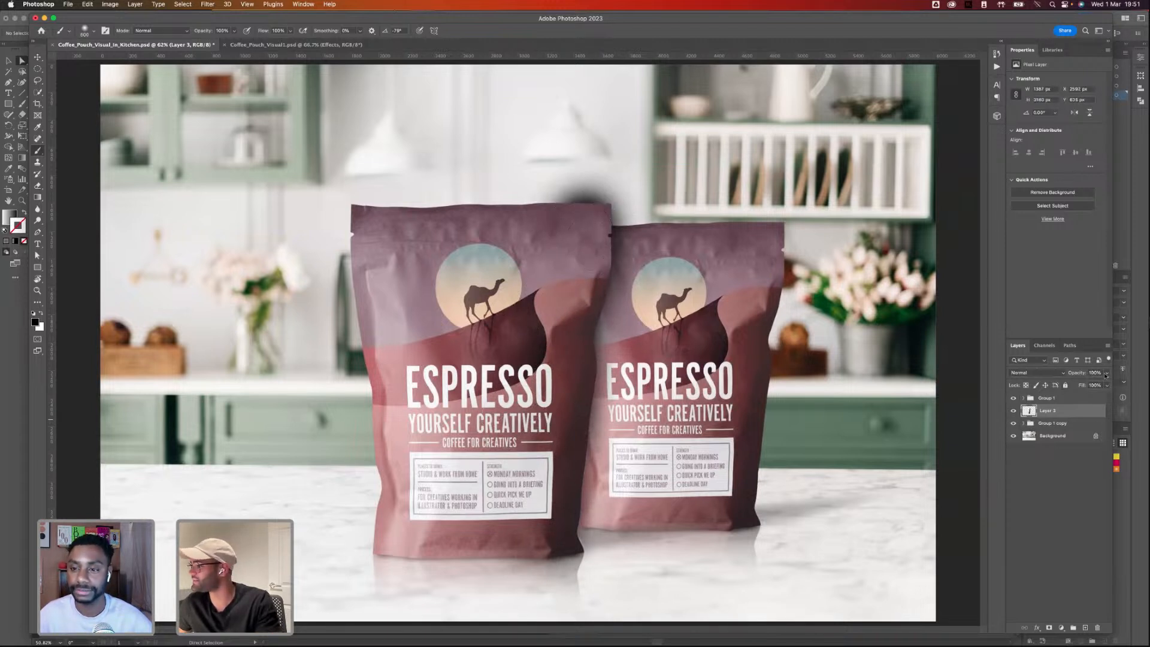
# - Set the shadow layer's blend mode to Multiply and lower its opacity slightly
pyautogui.click(1036, 373)
pyautogui.click(1026, 410)
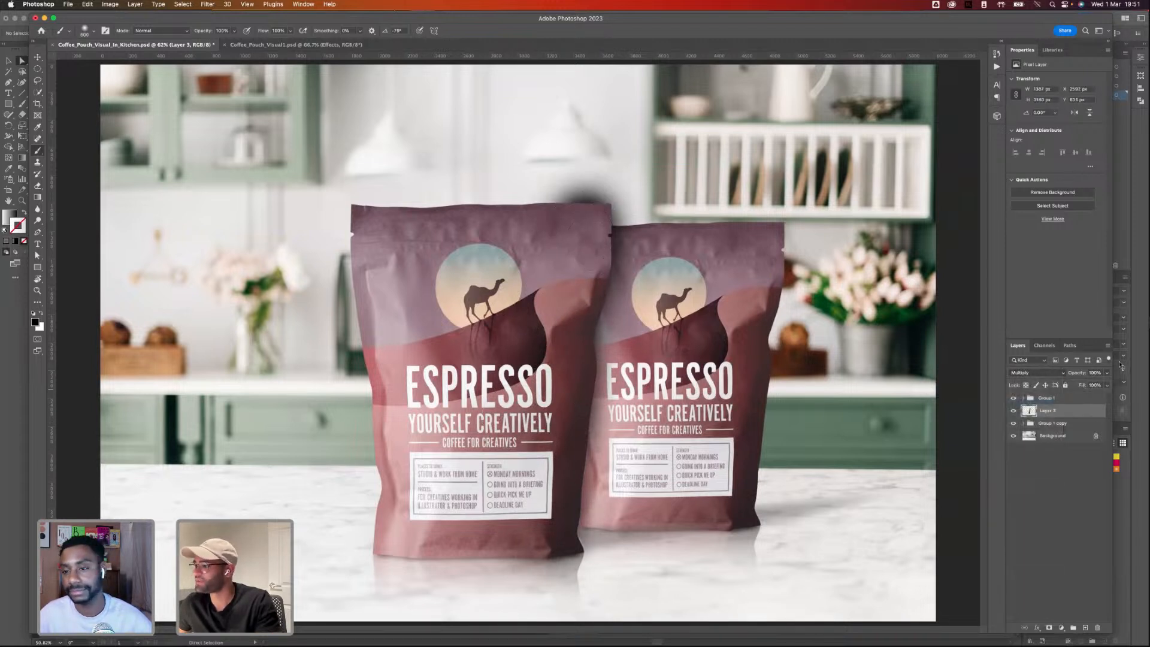
pyautogui.moveTo(1106, 372)
pyautogui.mouseDown()
pyautogui.moveTo(1076, 385)
pyautogui.moveTo(1099, 385)
pyautogui.mouseUp()
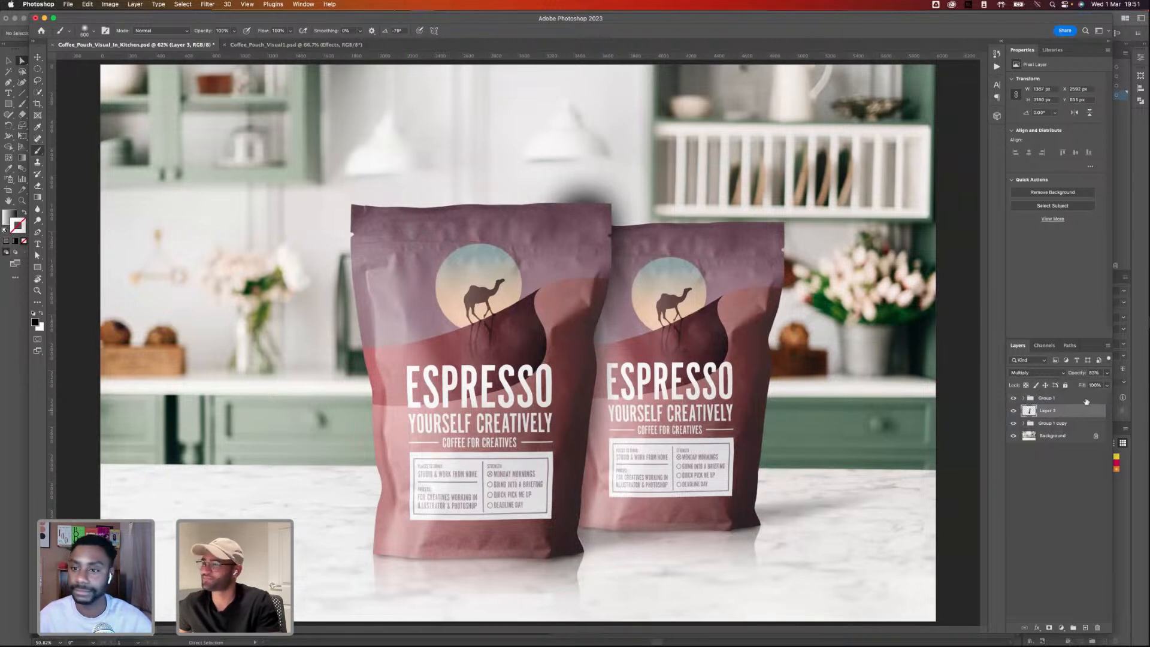
pyautogui.click(1024, 423)
pyautogui.keyDown('super'); pyautogui.click(1057, 439); pyautogui.keyUp('super')
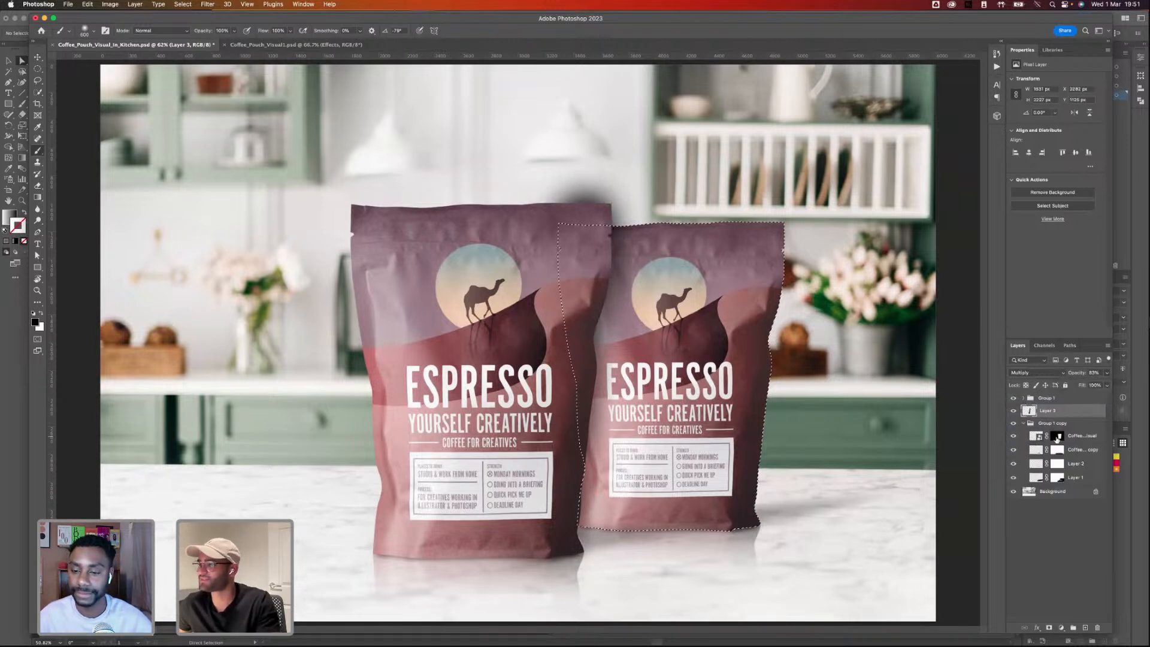
pyautogui.click(1023, 423)
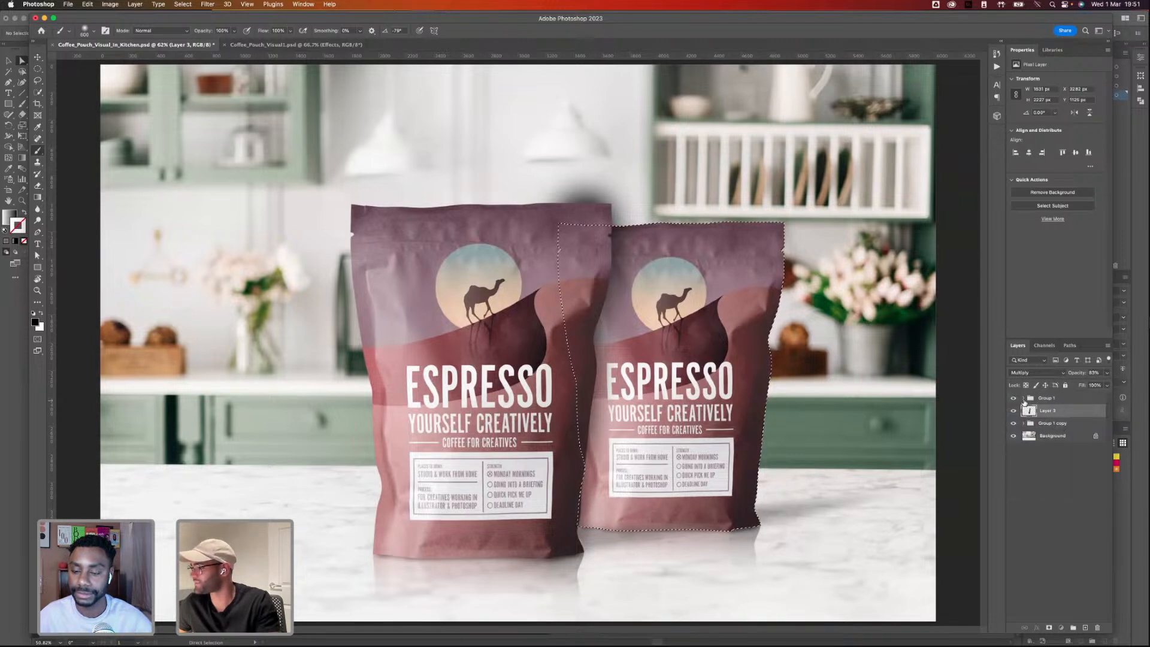
# - Mask the shadow layer with the inverted outline of the front pouch, using the pouch layer's mask as the selection
pyautogui.click(1024, 398)
pyautogui.keyDown('super'); pyautogui.click(1058, 414); pyautogui.keyUp('super')
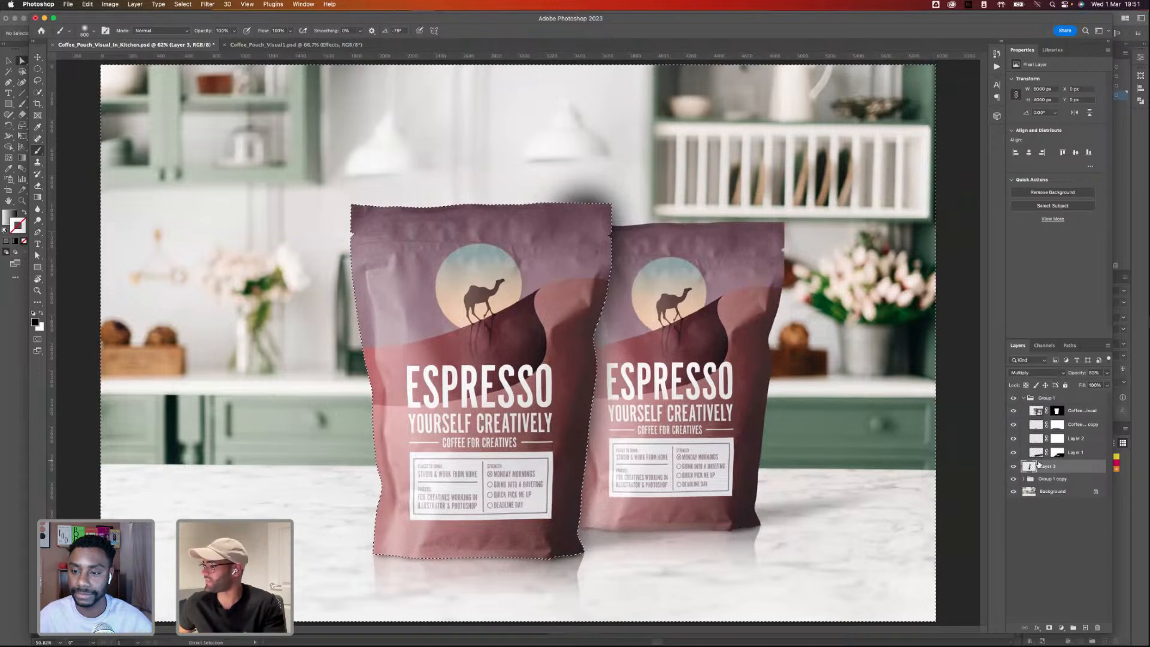
pyautogui.click(1048, 628)
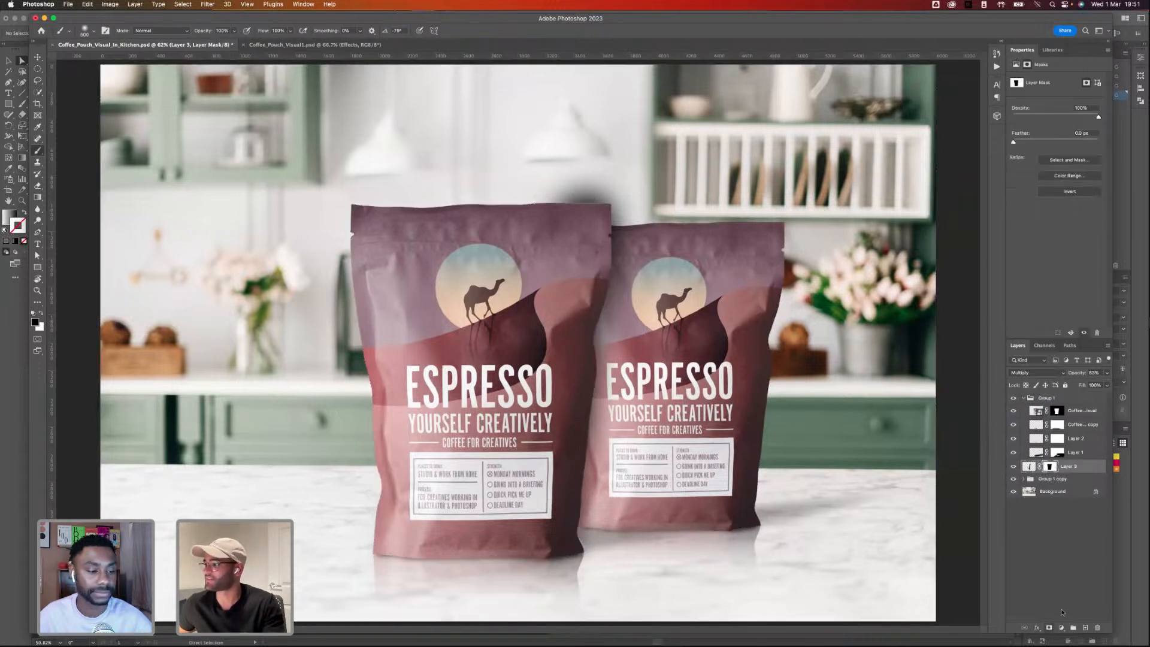
pyautogui.press('super+z')
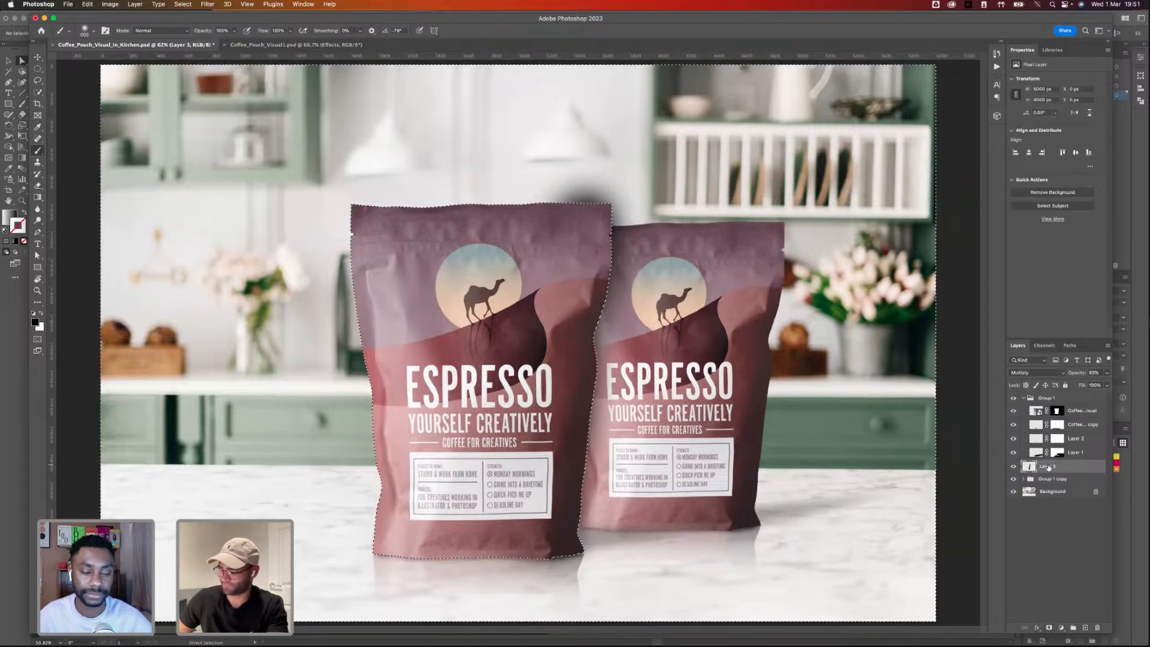
pyautogui.click(1049, 628)
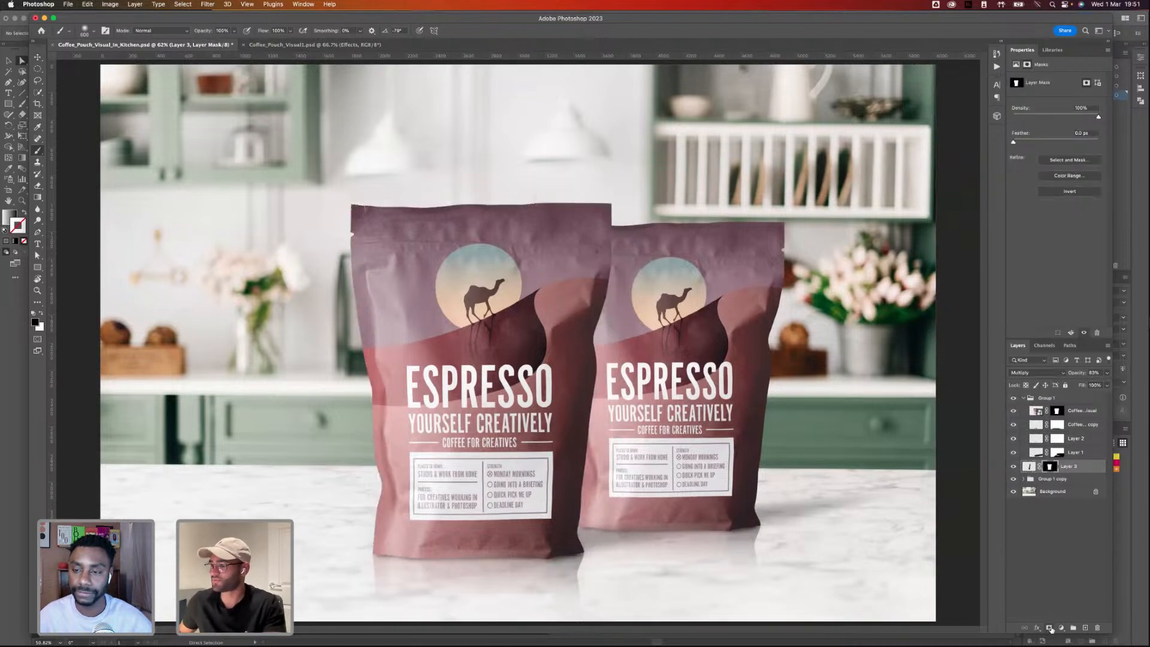
pyautogui.press('super+z')
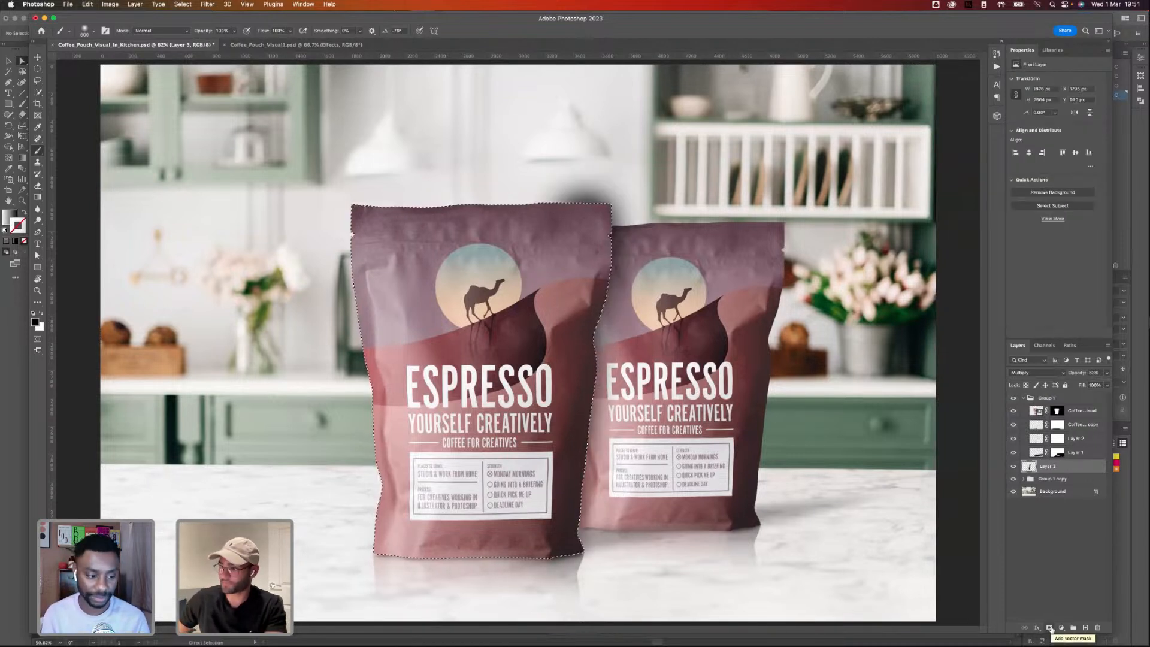
pyautogui.click(1049, 627)
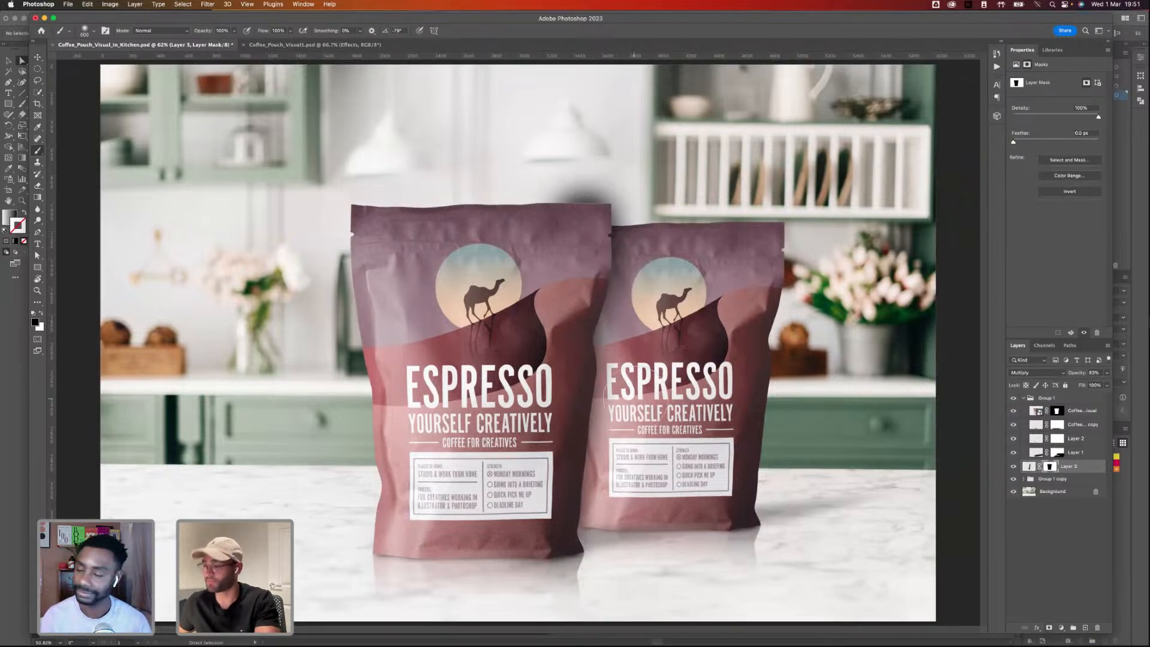
# - Paint out the shadow spilling above the pouches on Layer 3's mask and reduce the brush size for finer cleanup
pyautogui.moveTo(570, 220); pyautogui.dragTo(595, 189)
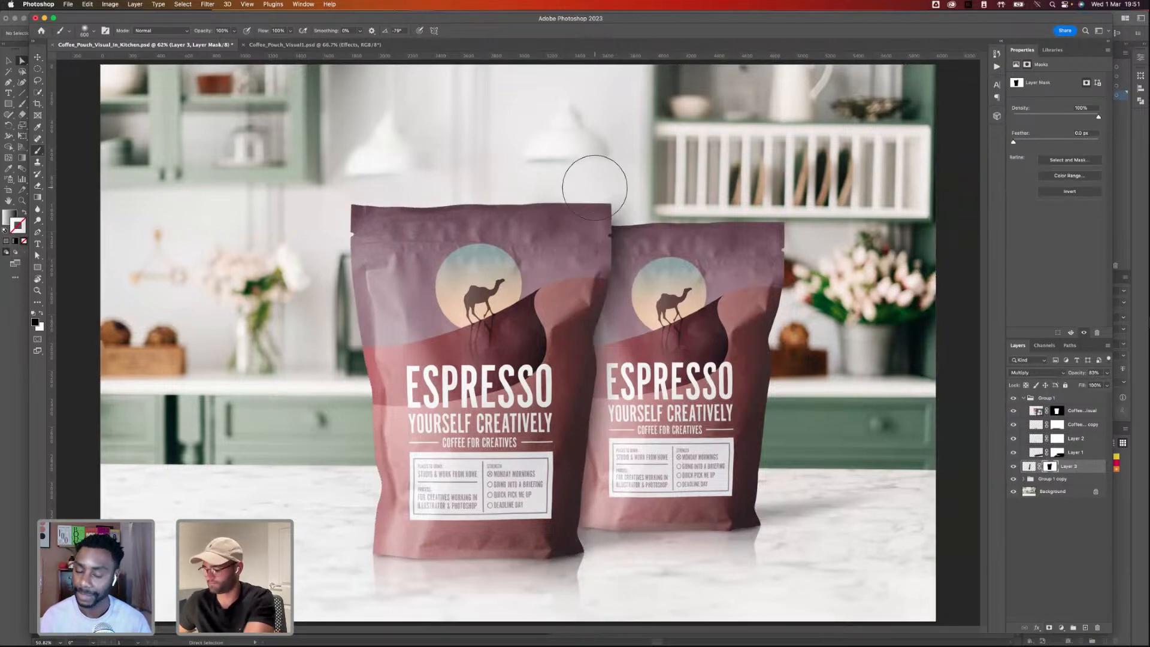
pyautogui.press('[')
pyautogui.press('[')
pyautogui.press('[')
pyautogui.press('[')
pyautogui.press('[')
pyautogui.press('[')
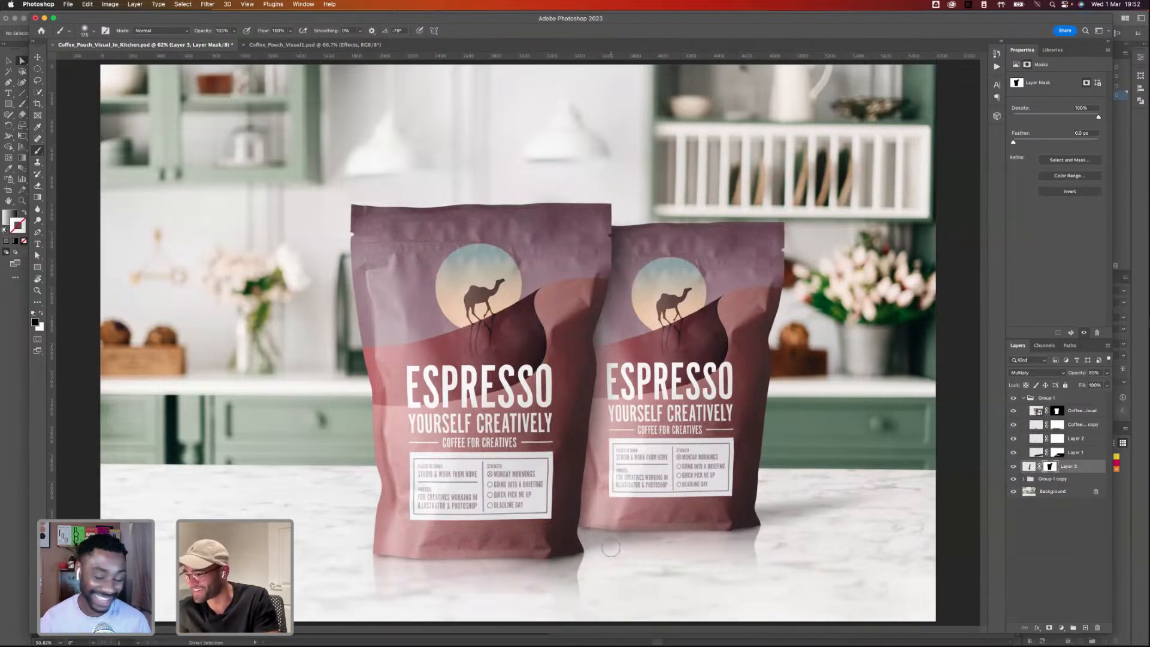
# - Raise the opacity of the masked shadow layer to 100%
pyautogui.click(1025, 479)
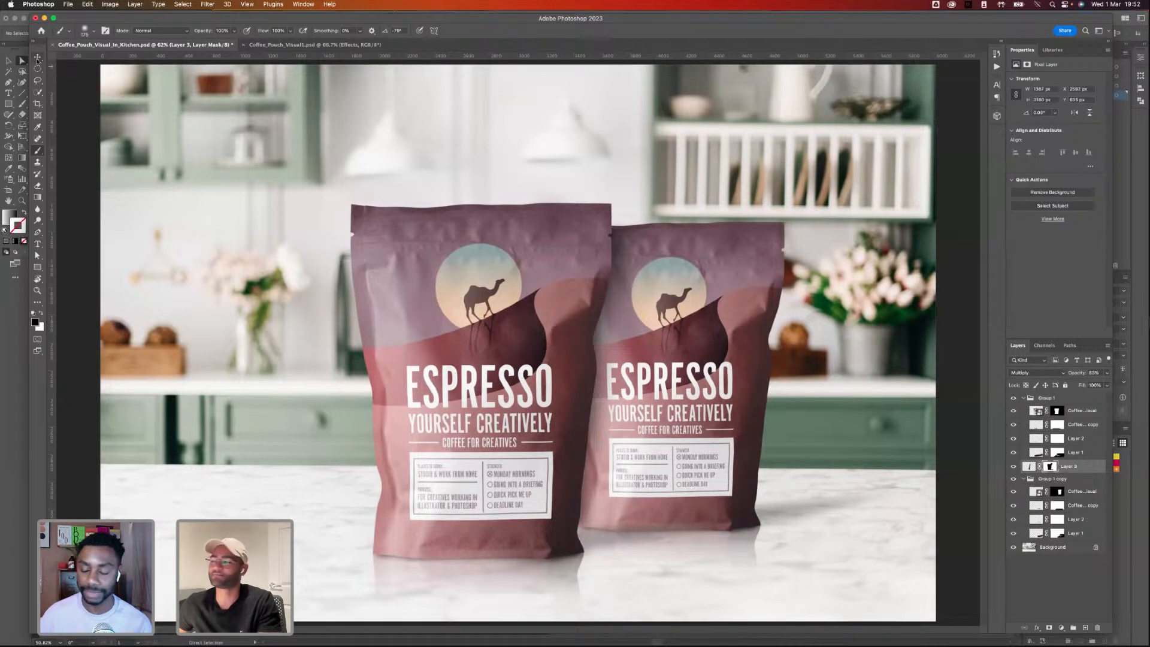
pyautogui.click(37, 57)
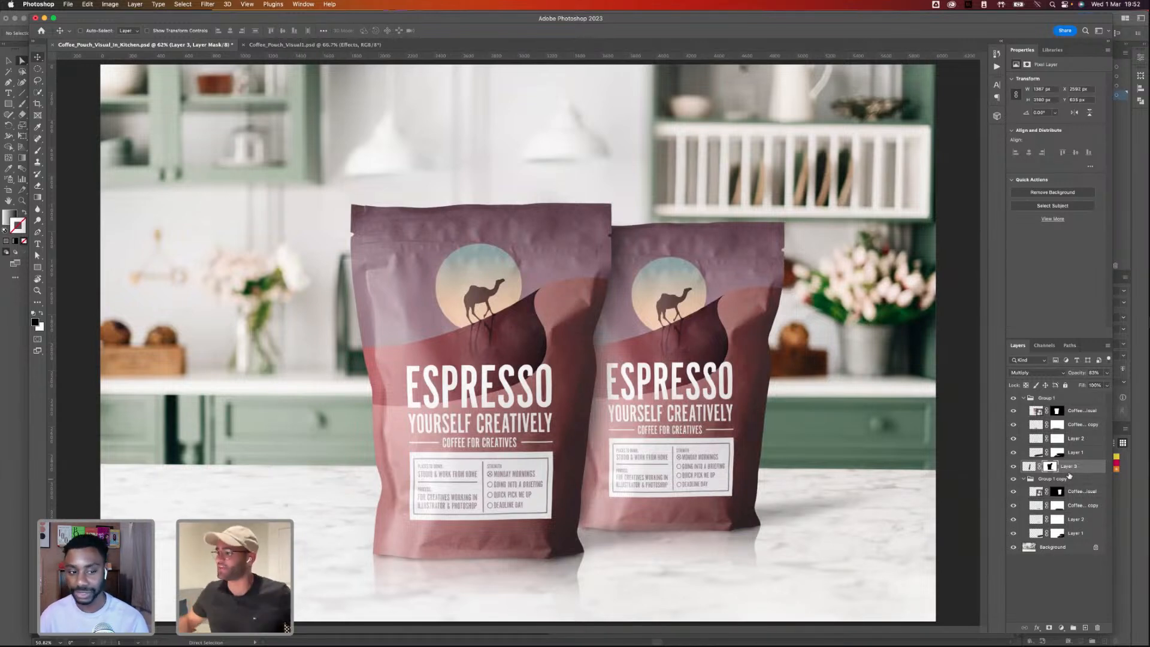
pyautogui.click(1031, 469)
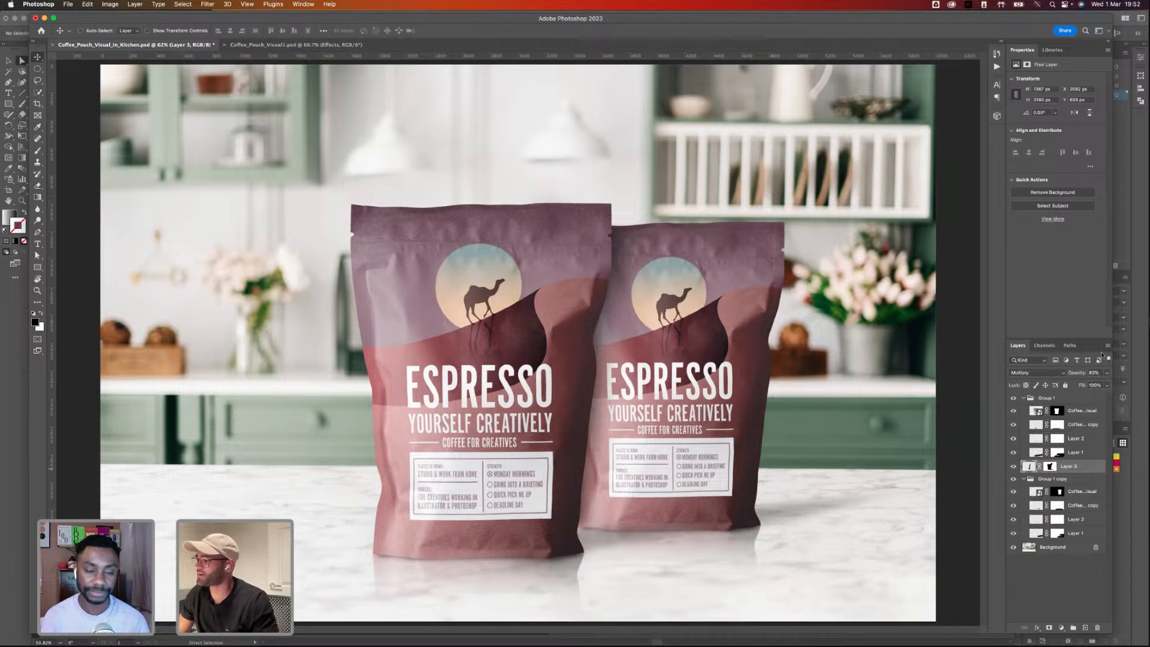
pyautogui.click(1106, 373)
pyautogui.moveTo(1098, 384); pyautogui.dragTo(1108, 384)
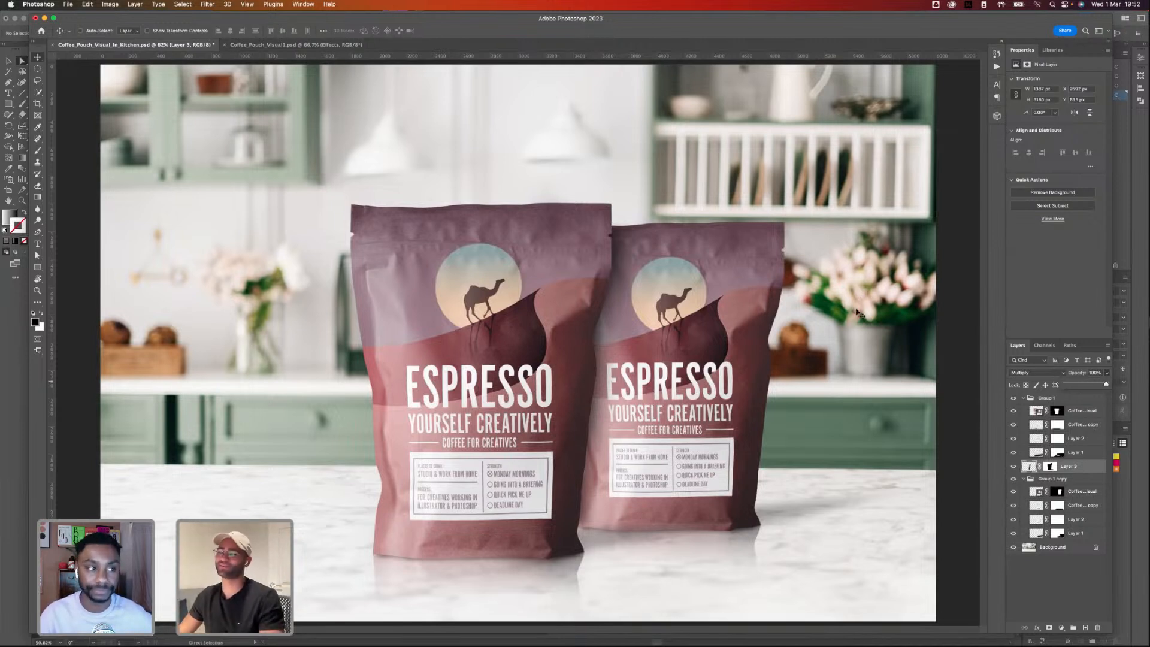
# - Switch to Illustrator and examine the grain texture, camel and lettering of the first Espresso label up close
pyautogui.click(17, 323)
pyautogui.press('z')
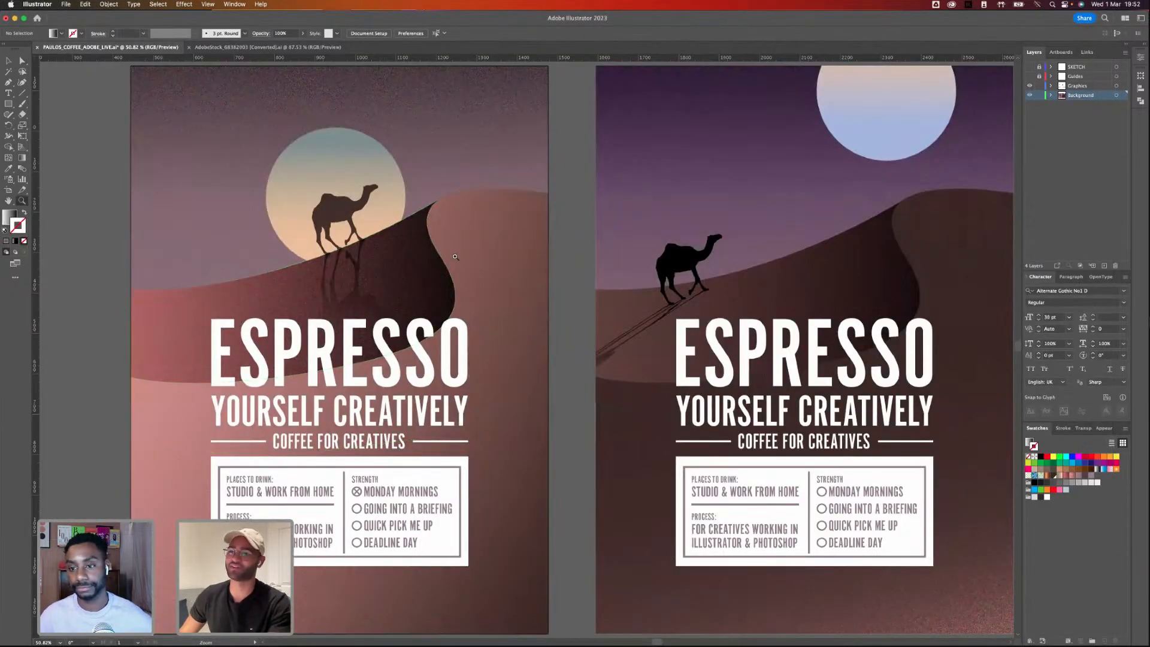
pyautogui.moveTo(738, 209); pyautogui.dragTo(901, 161)
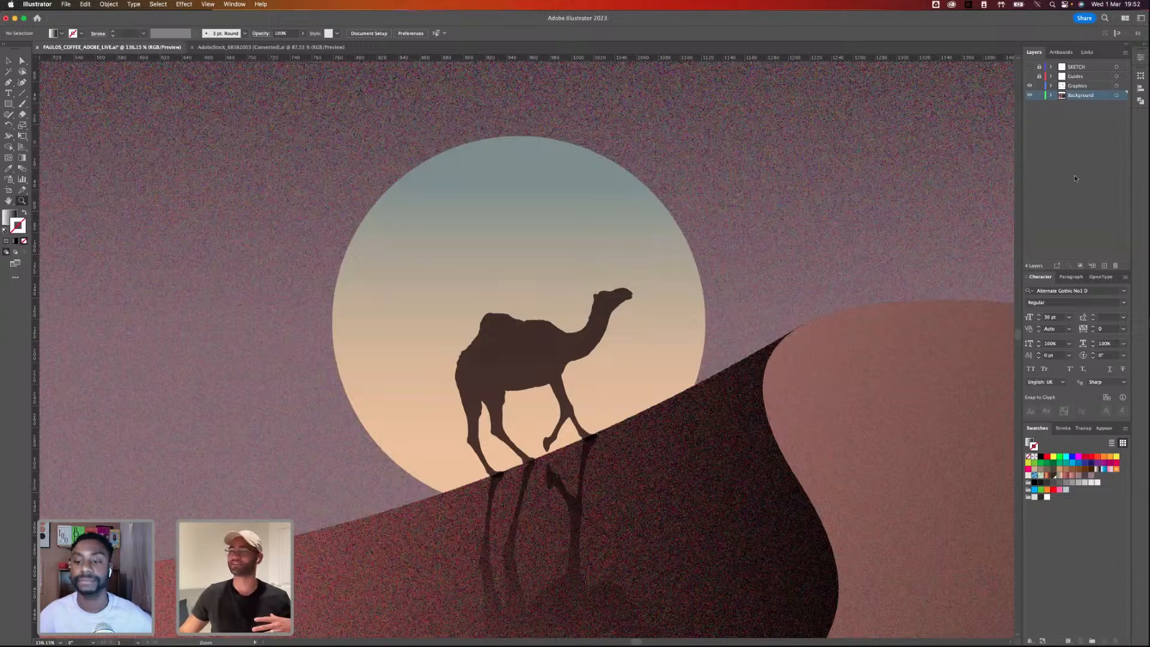
pyautogui.hscroll(-1, 967, 179)
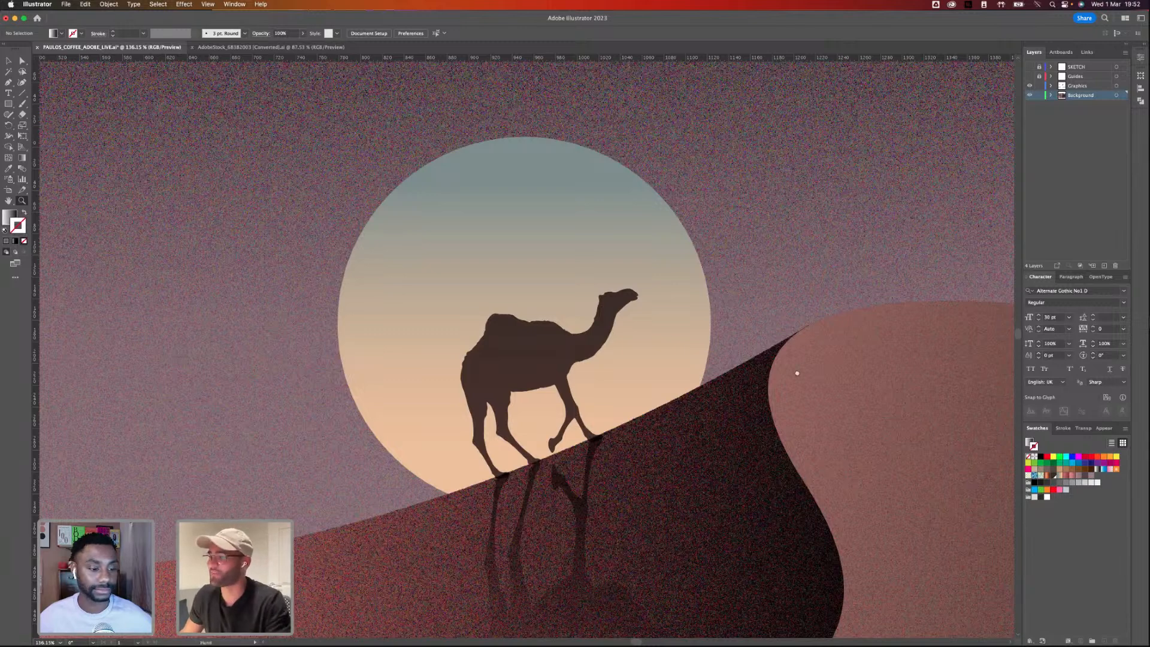
pyautogui.scroll(-1, 826, 419)
pyautogui.scroll(-10, 892, 483)
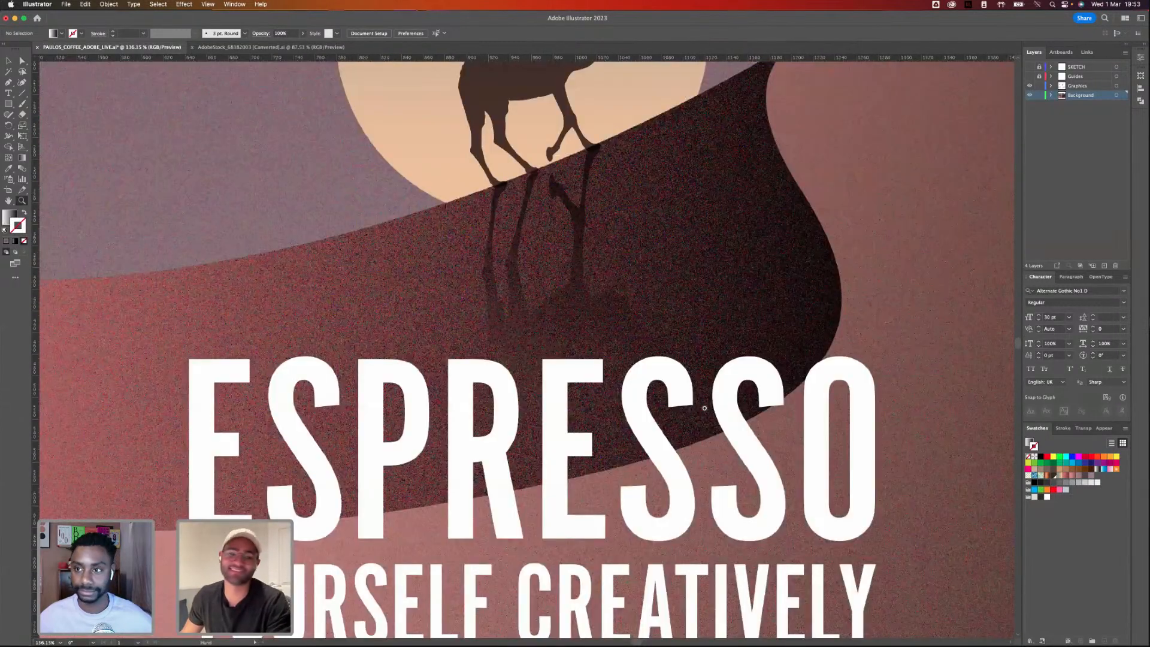
pyautogui.scroll(-4, 868, 500)
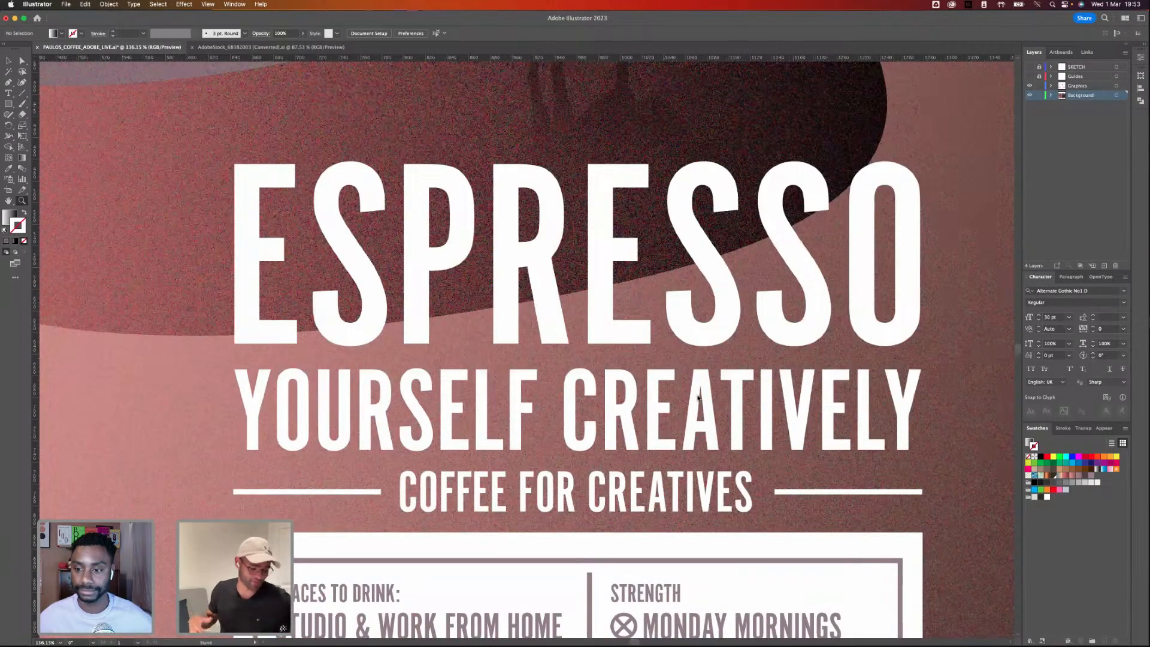
pyautogui.hscroll(2, 698, 397)
pyautogui.scroll(1, 697, 397)
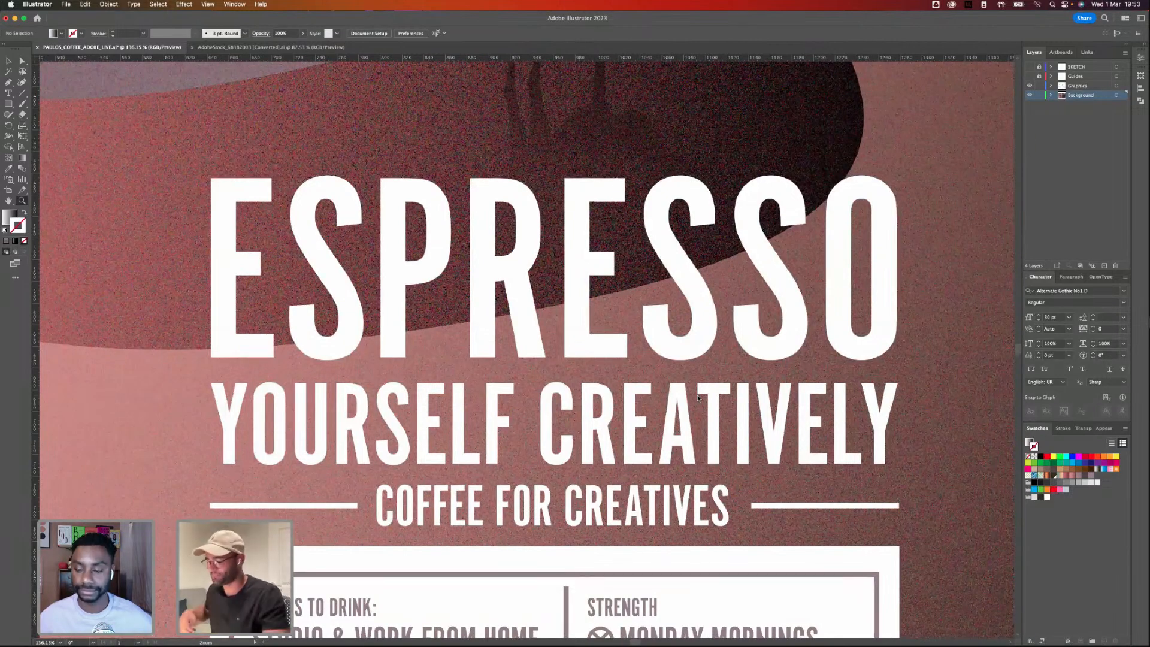
pyautogui.press('super+0')
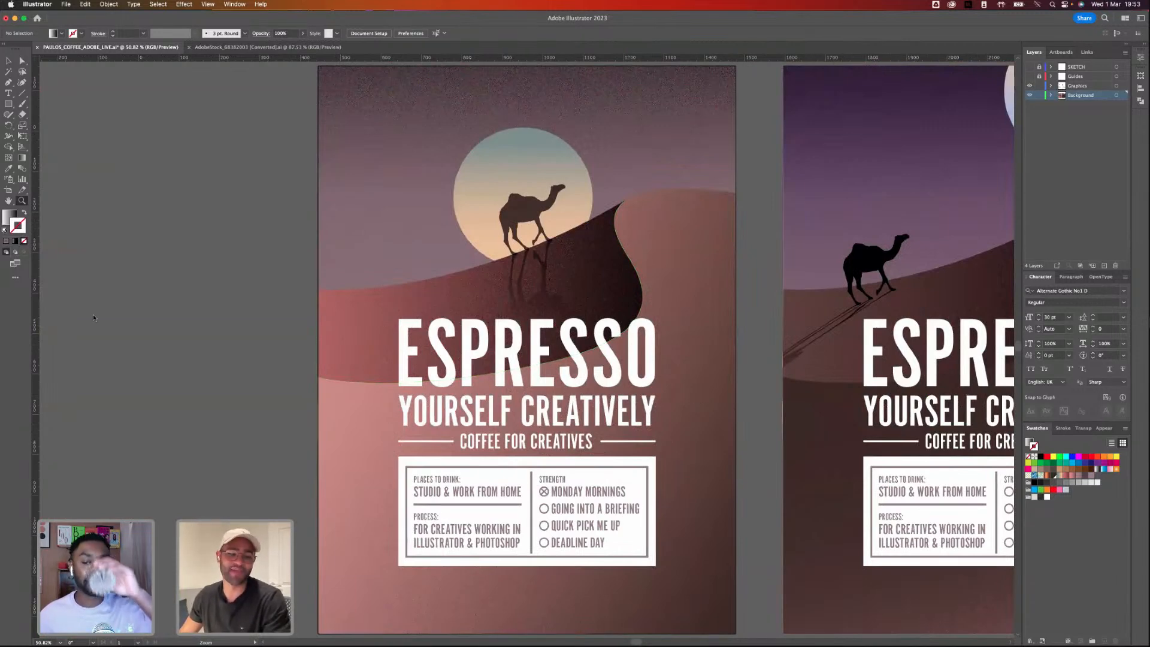
# - Switch back to Photoshop, collapse the front pouch's group and rename it Master
pyautogui.press('super+Tab')
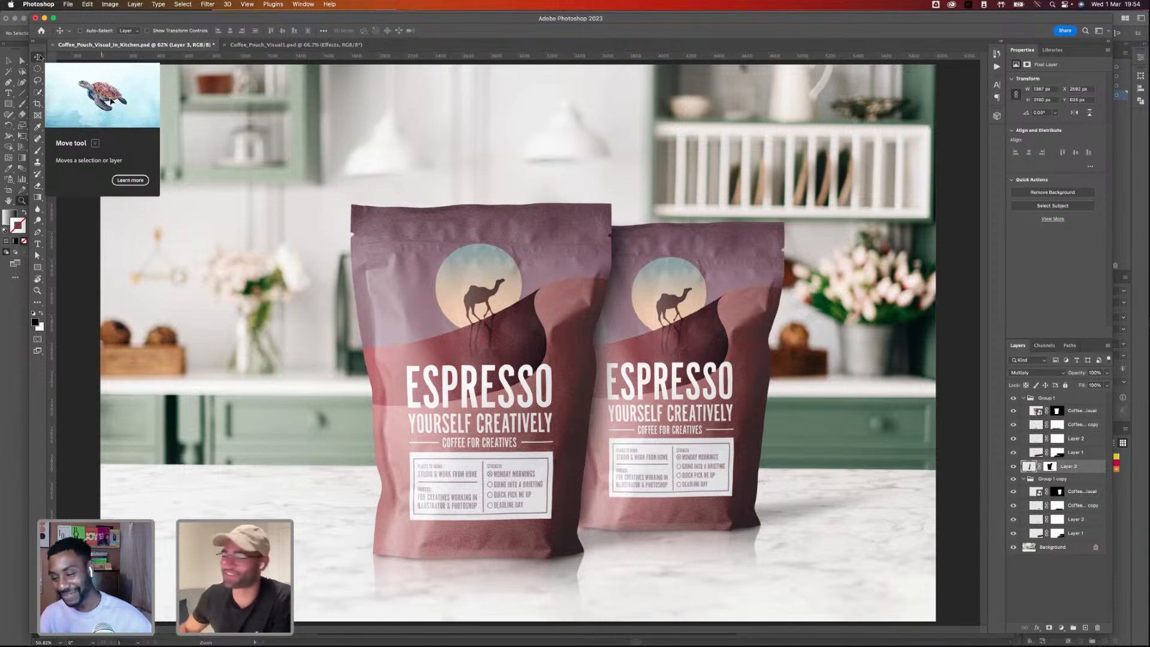
pyautogui.click(1022, 398)
pyautogui.doubleClick(1042, 397)
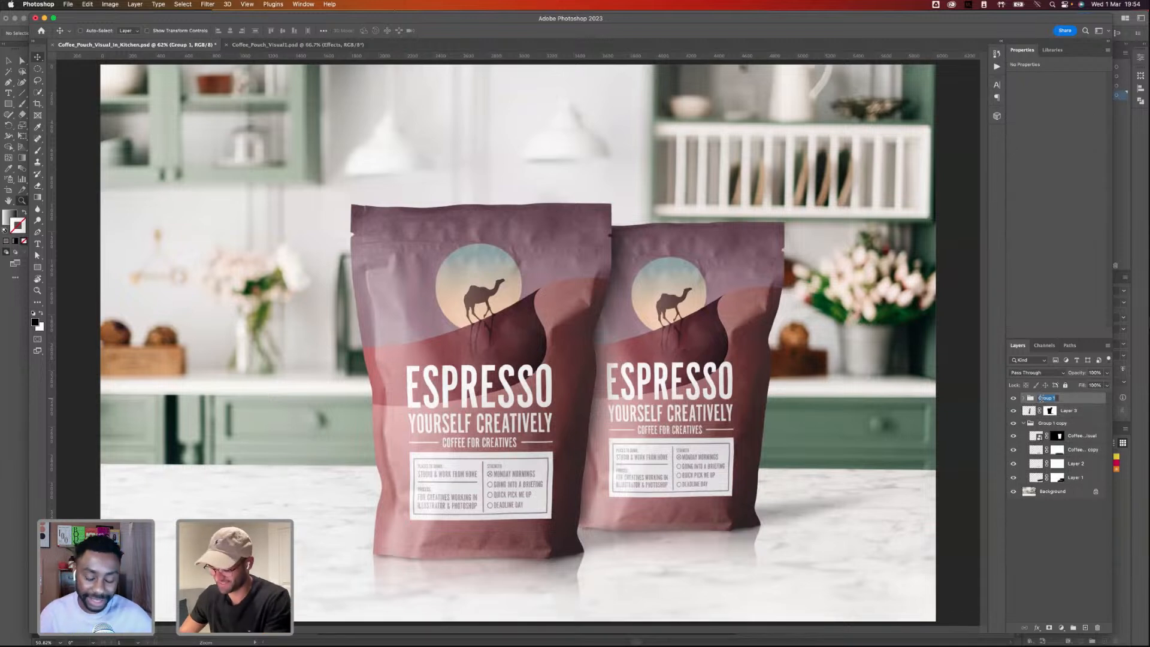
pyautogui.write('Master')
pyautogui.press('Return')
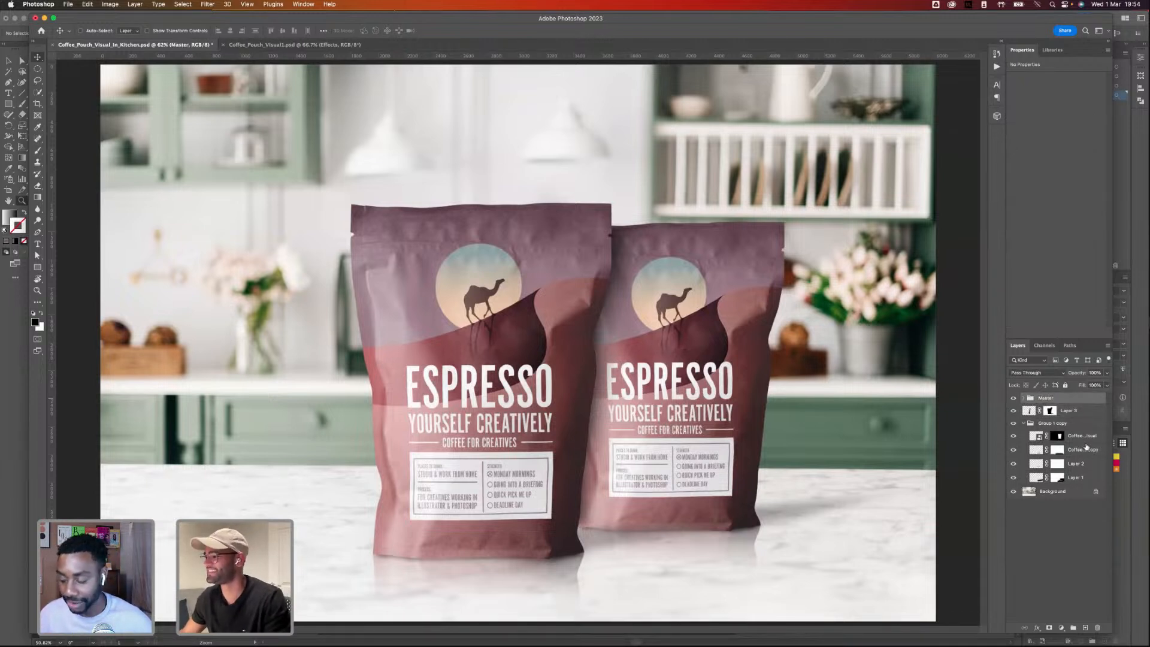
# - Scale Group 1 copy down slightly and nudge the rear pouch into place behind the front one
pyautogui.click(1062, 424)
pyautogui.click(1023, 424)
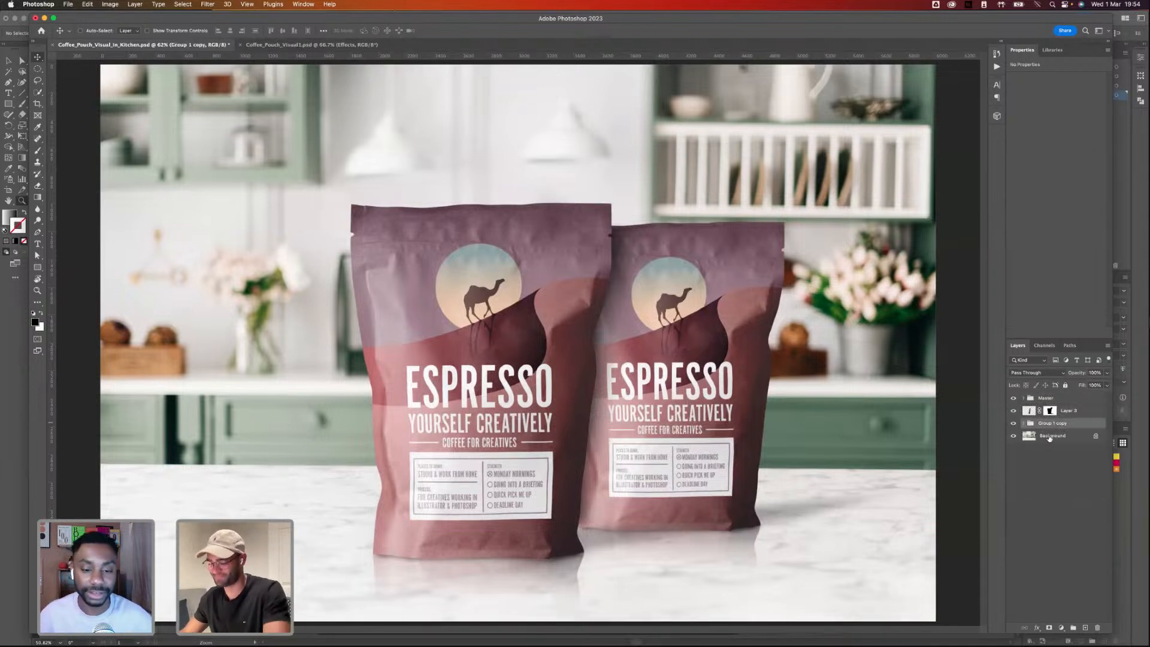
pyautogui.press('super+t')
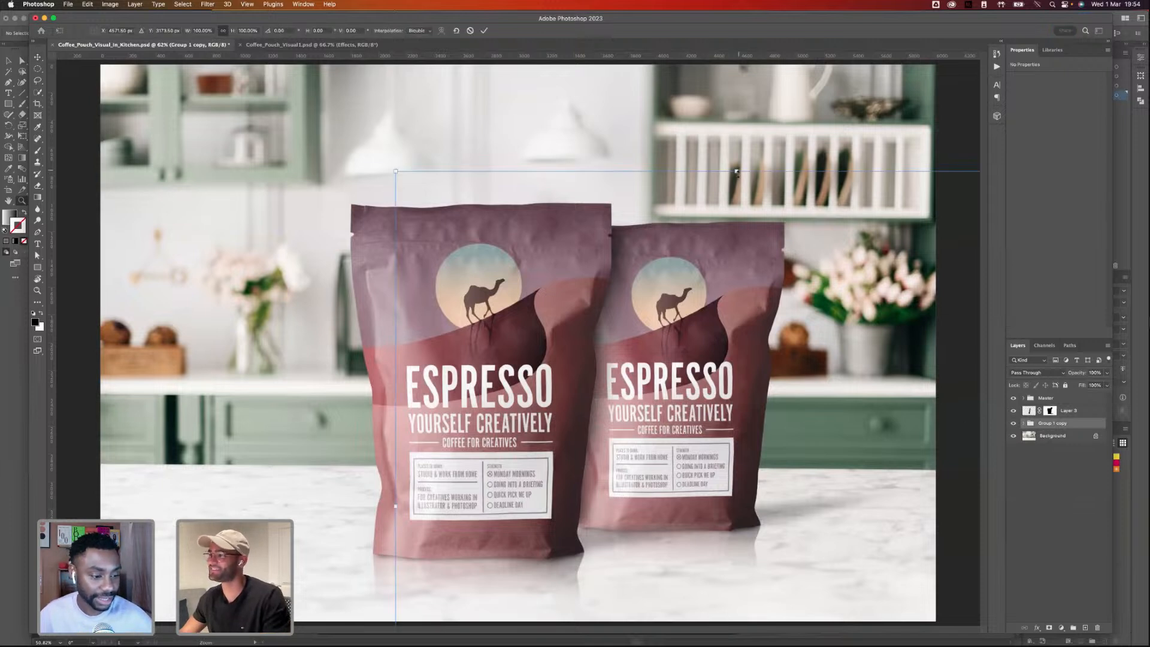
pyautogui.moveTo(736, 173); pyautogui.dragTo(730, 182)
pyautogui.moveTo(719, 306); pyautogui.dragTo(726, 314)
pyautogui.press('Return')
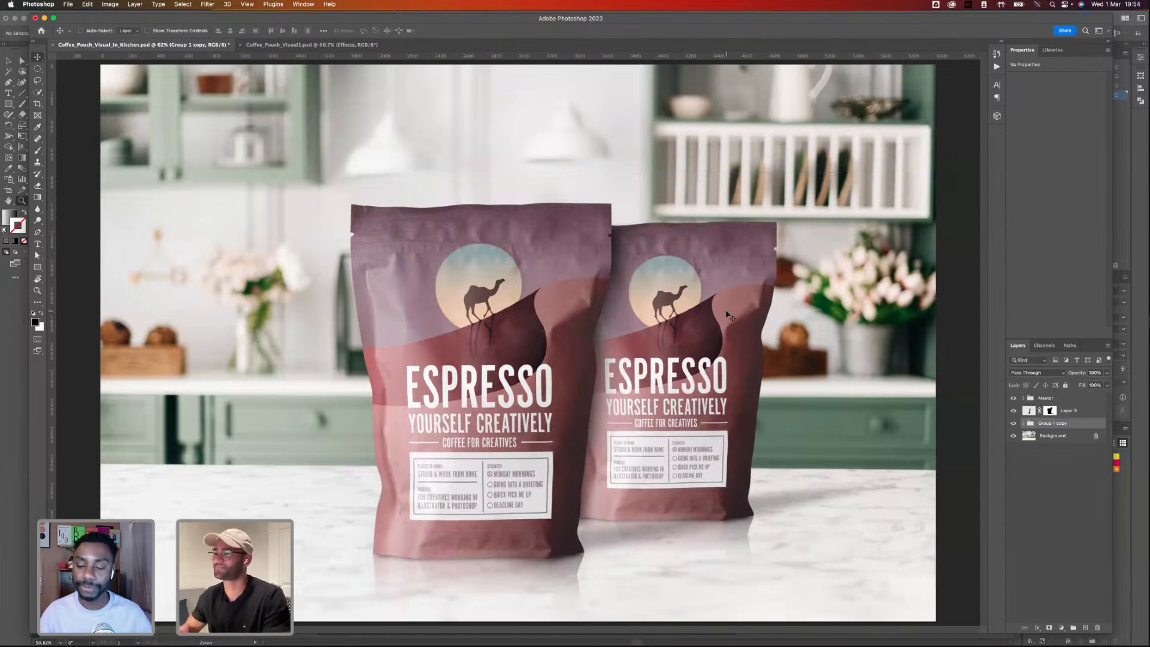
# - Merge Group 1 copy into a single layer
pyautogui.click(210, 4)
pyautogui.click(1026, 514)
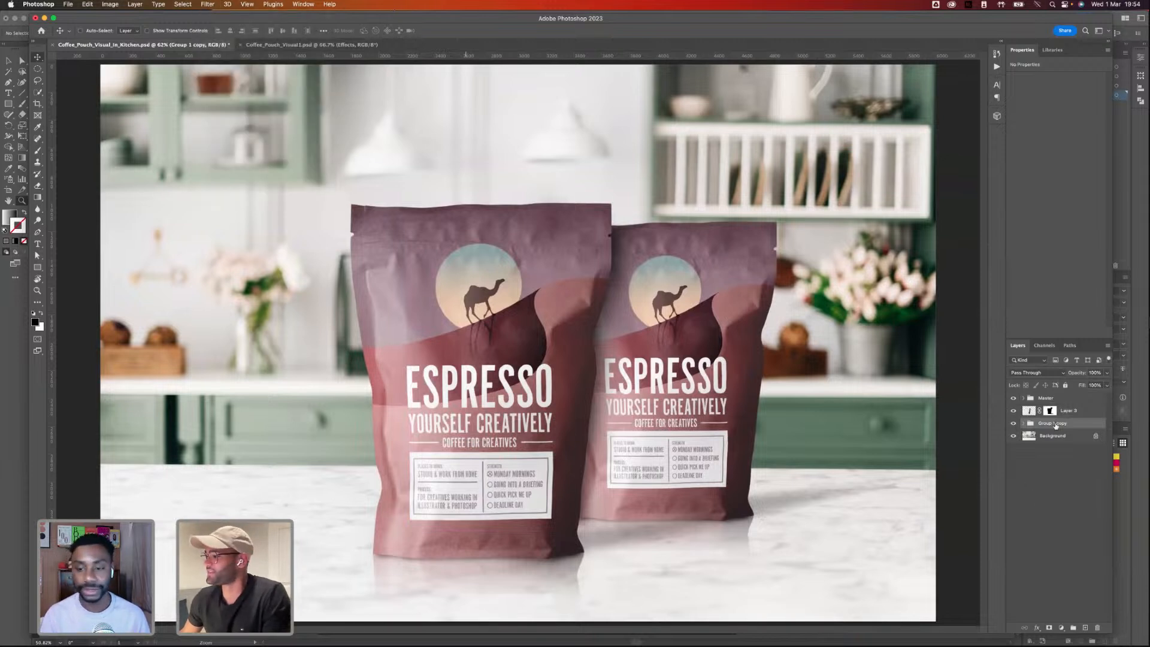
pyautogui.rightClick(1055, 425)
pyautogui.click(1073, 557)
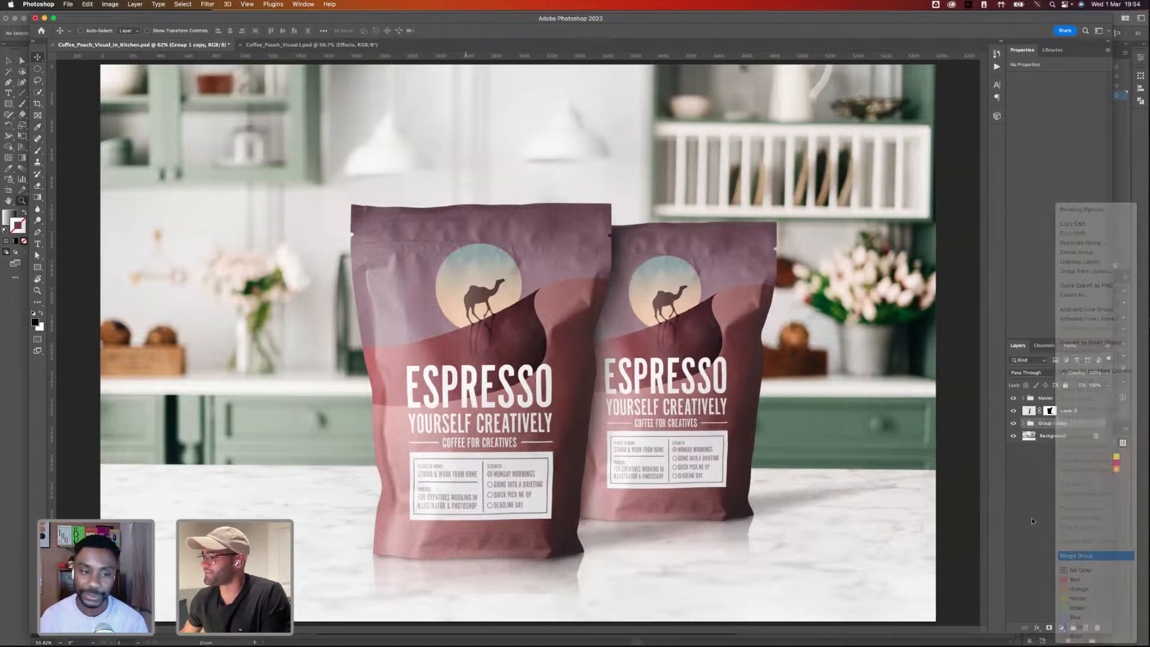